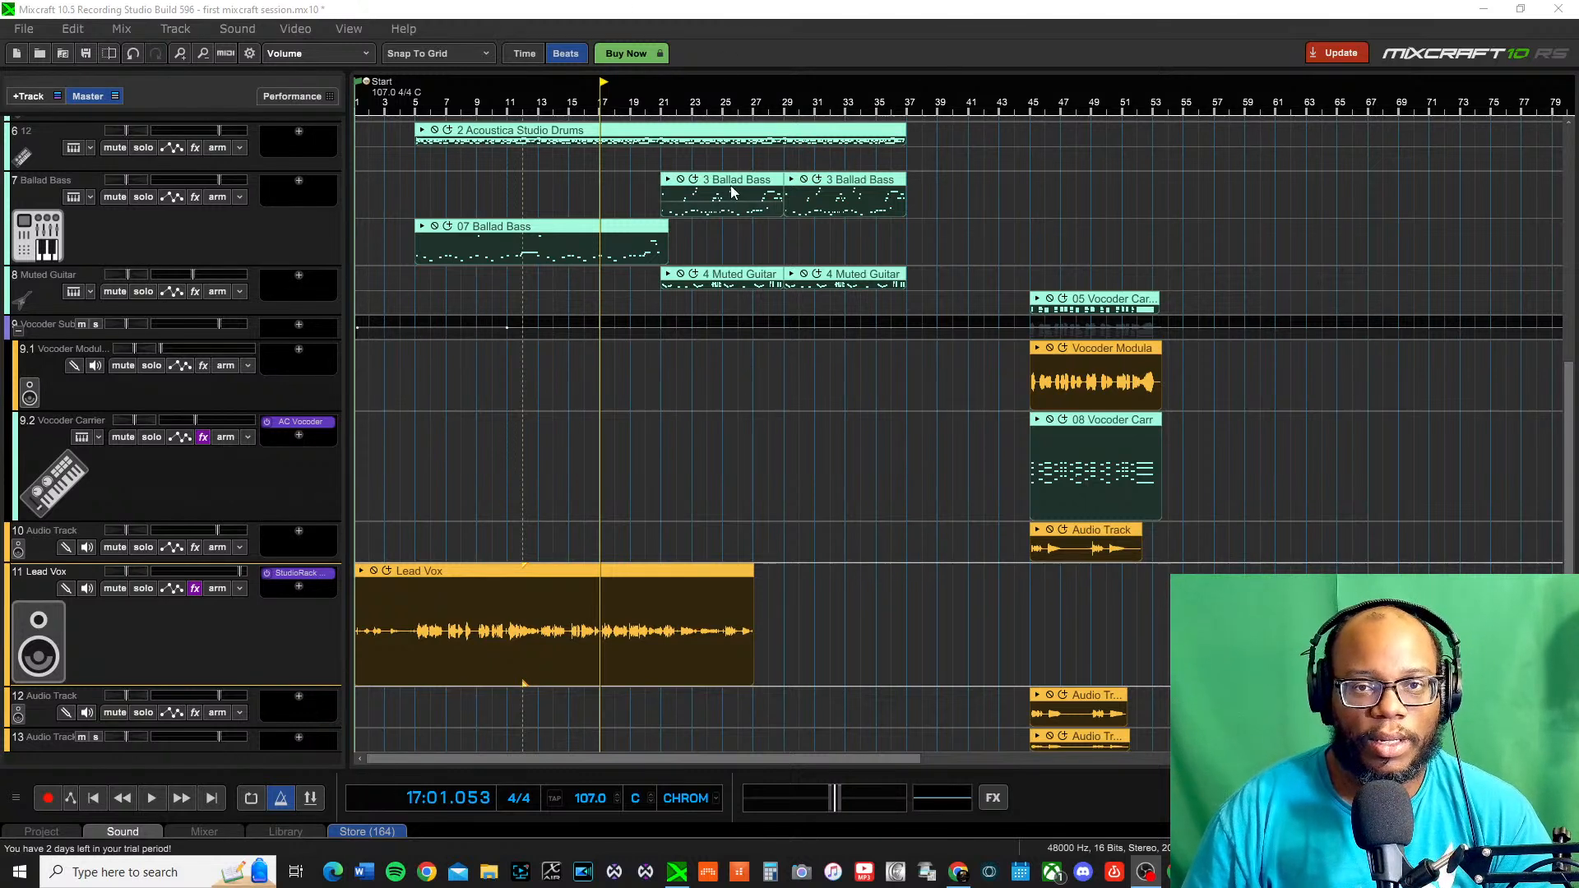
pyautogui.scroll(2, 397, 339)
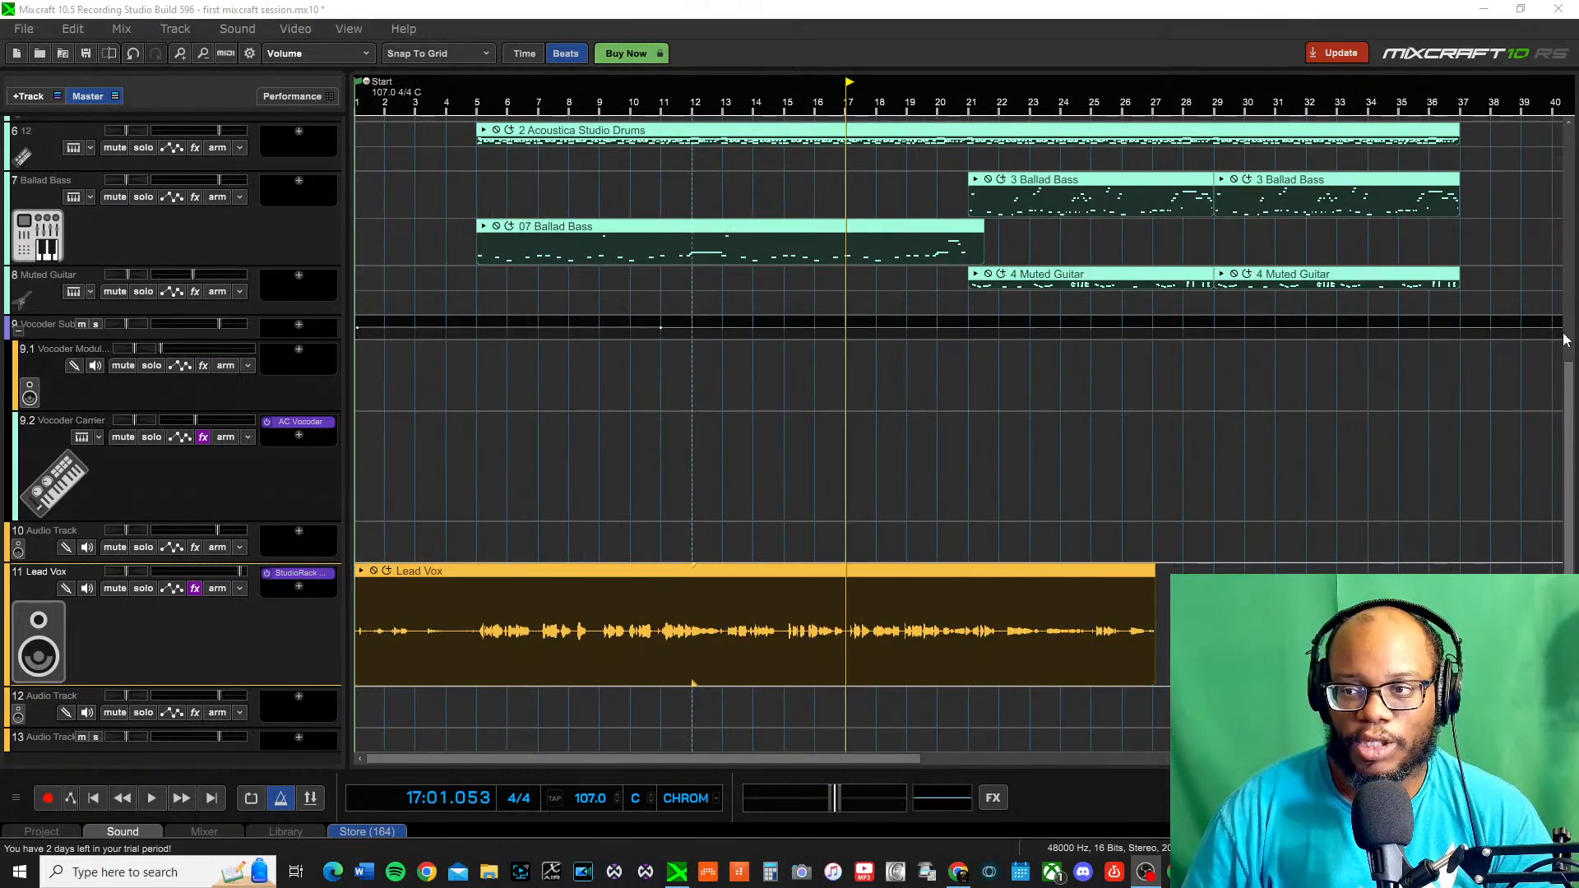
pyautogui.scroll(1, 1566, 174)
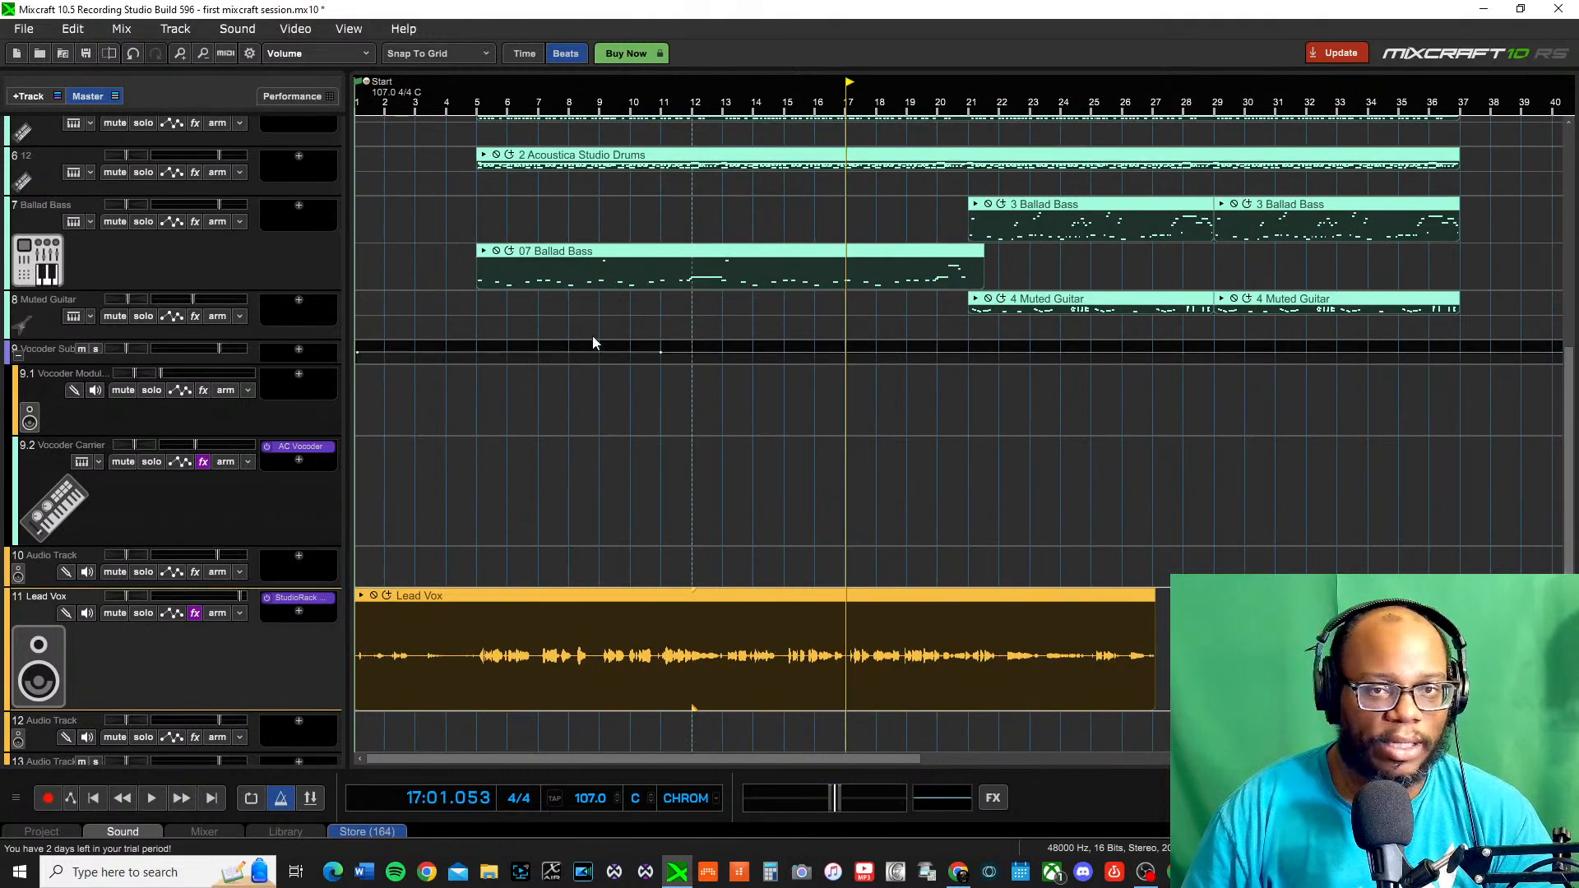
pyautogui.click(144, 122)
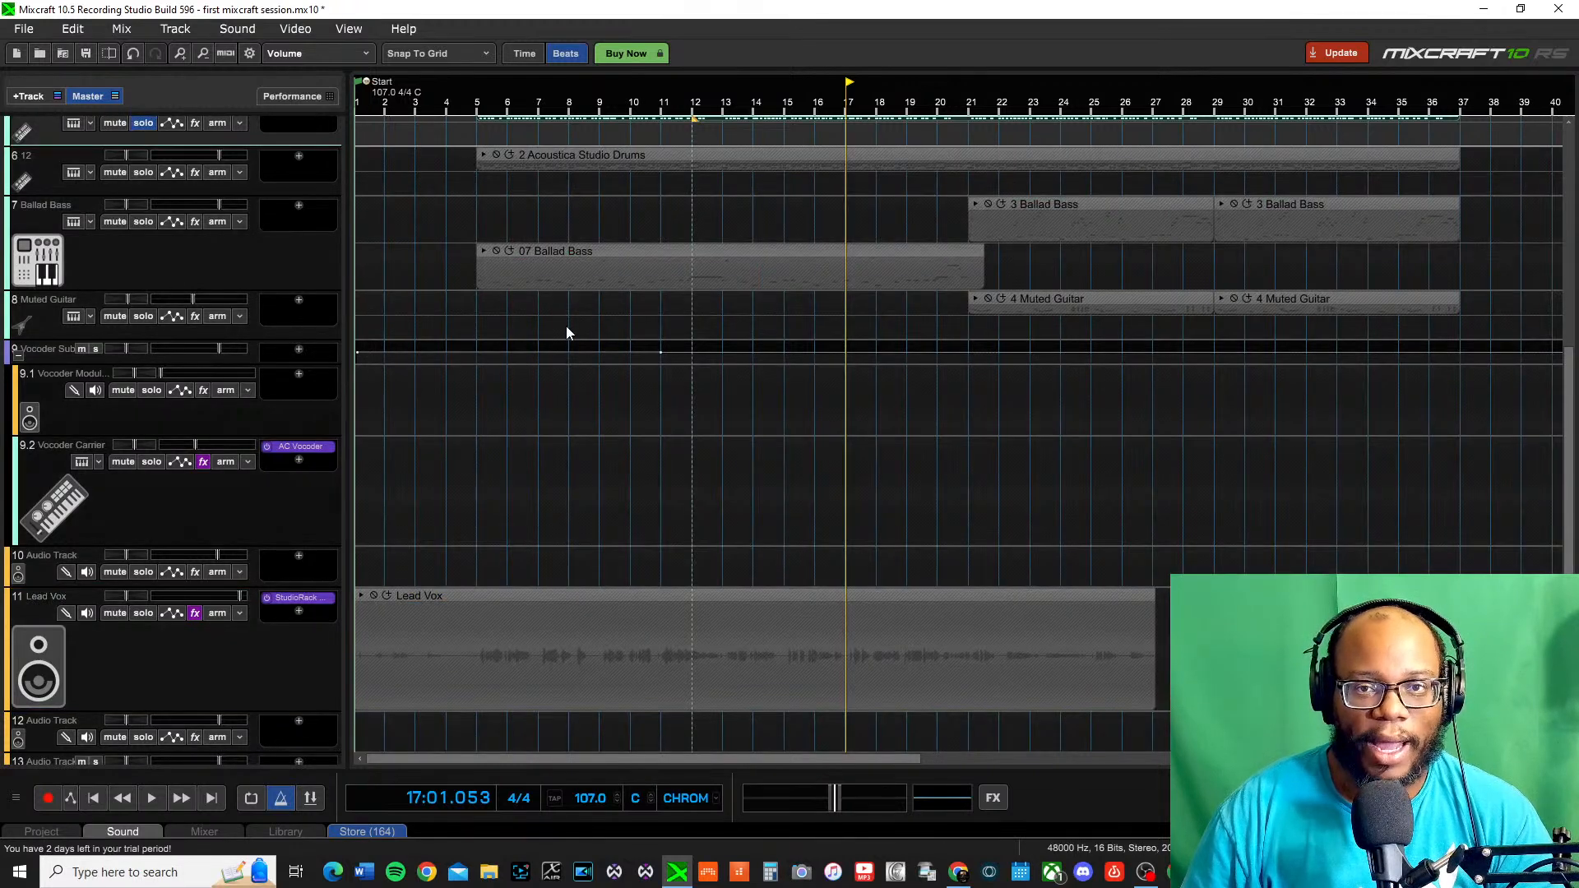
pyautogui.scroll(2, 681, 187)
pyautogui.scroll(2, 1568, 232)
pyautogui.scroll(3, 1567, 232)
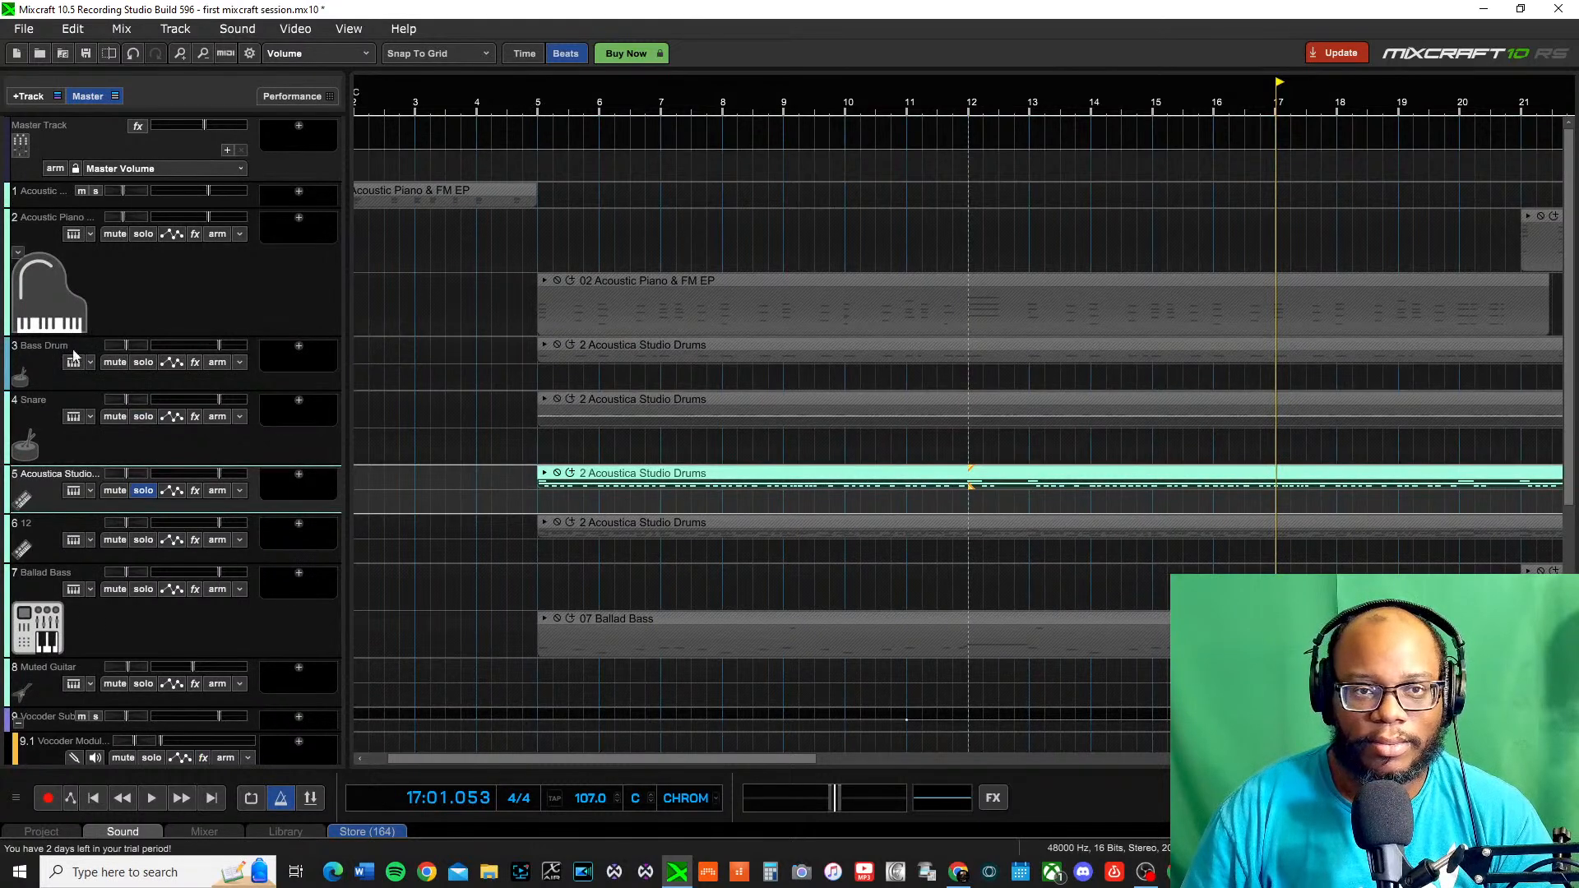
pyautogui.click(144, 490)
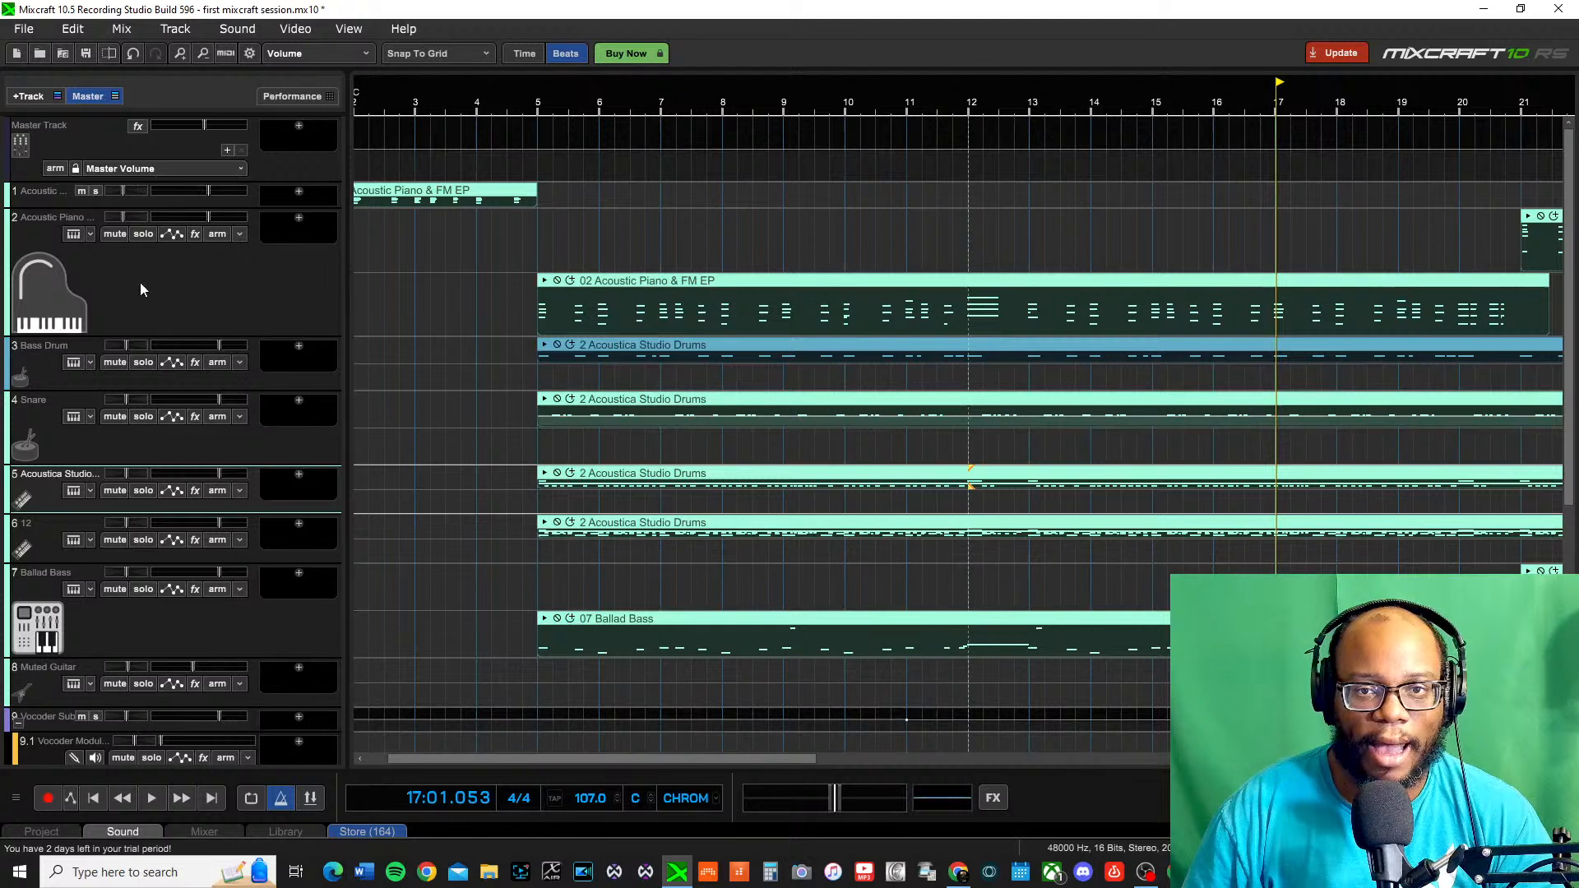
# Solo the two acoustic piano tracks and listen to them from the start of the song and around bar 3
pyautogui.click(534, 112)
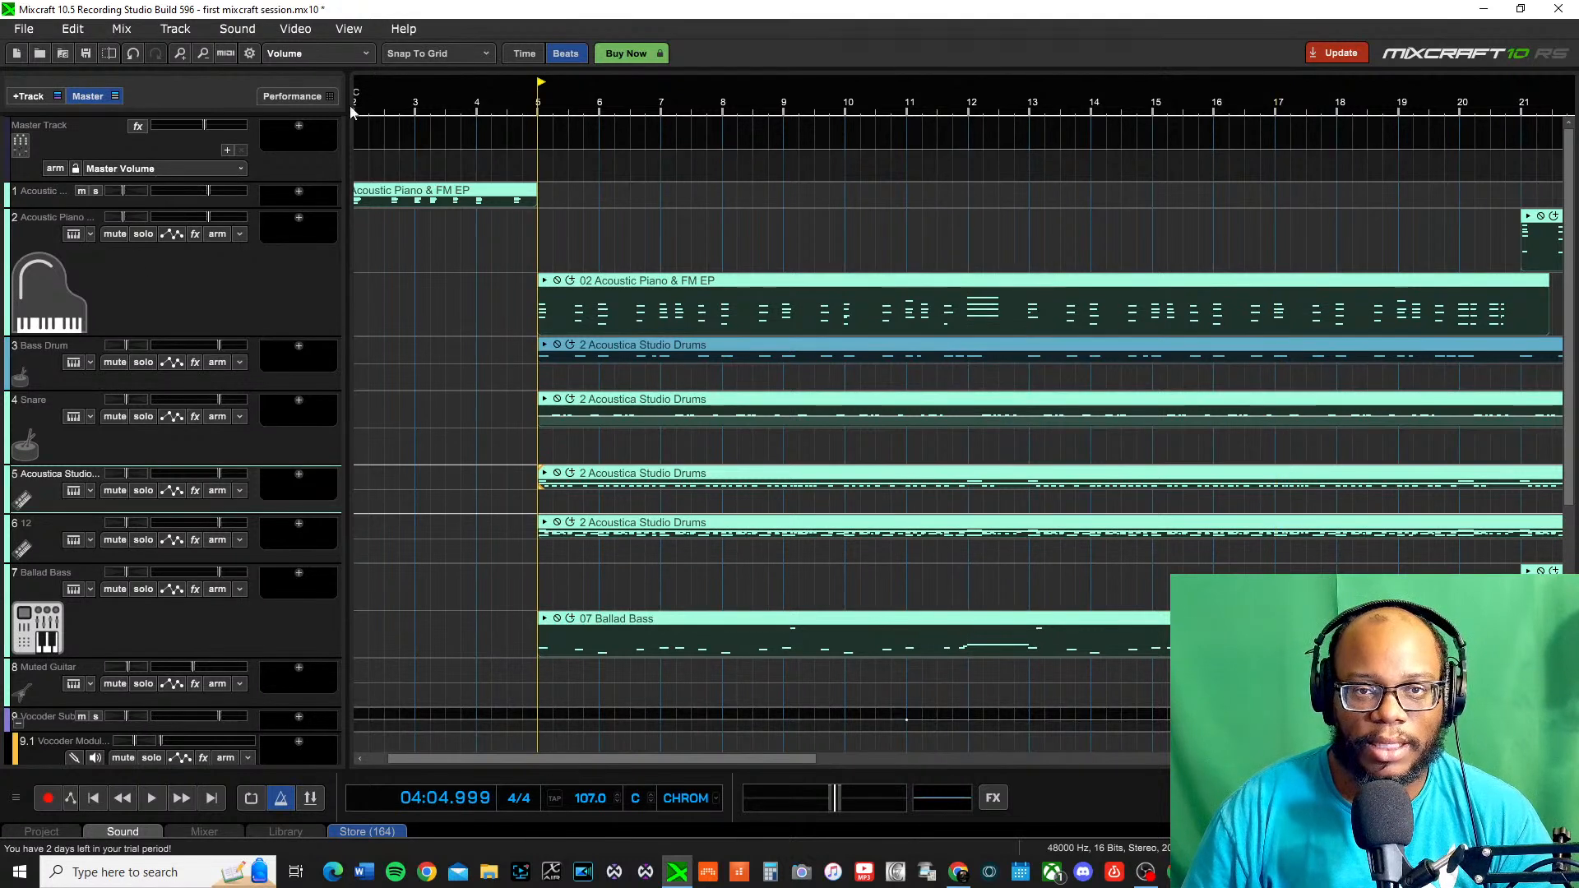
pyautogui.click(370, 106)
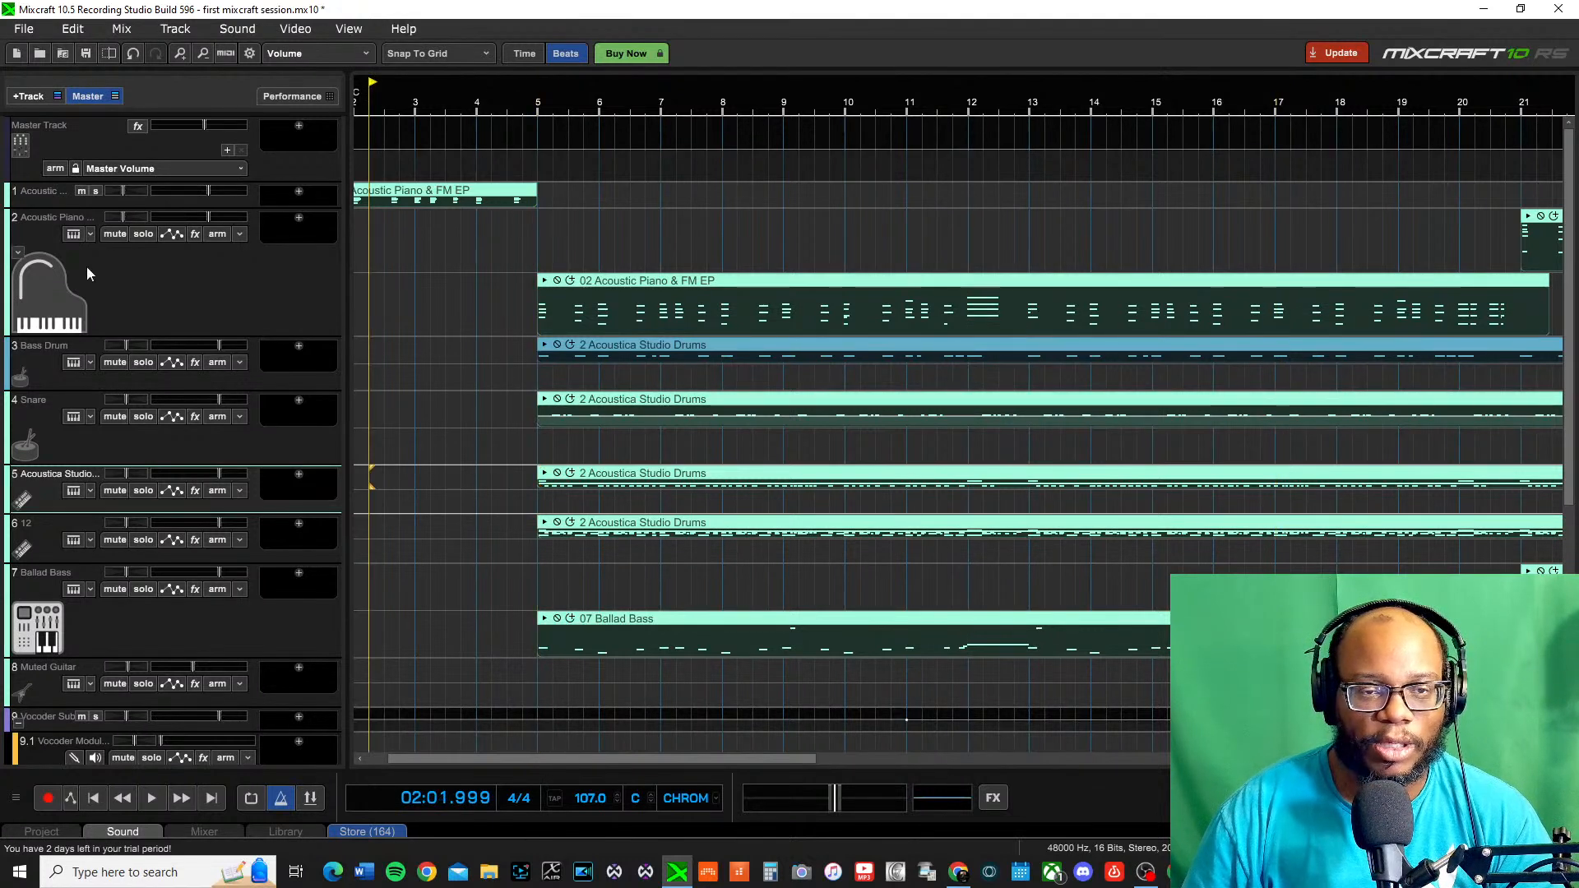
pyautogui.click(95, 192)
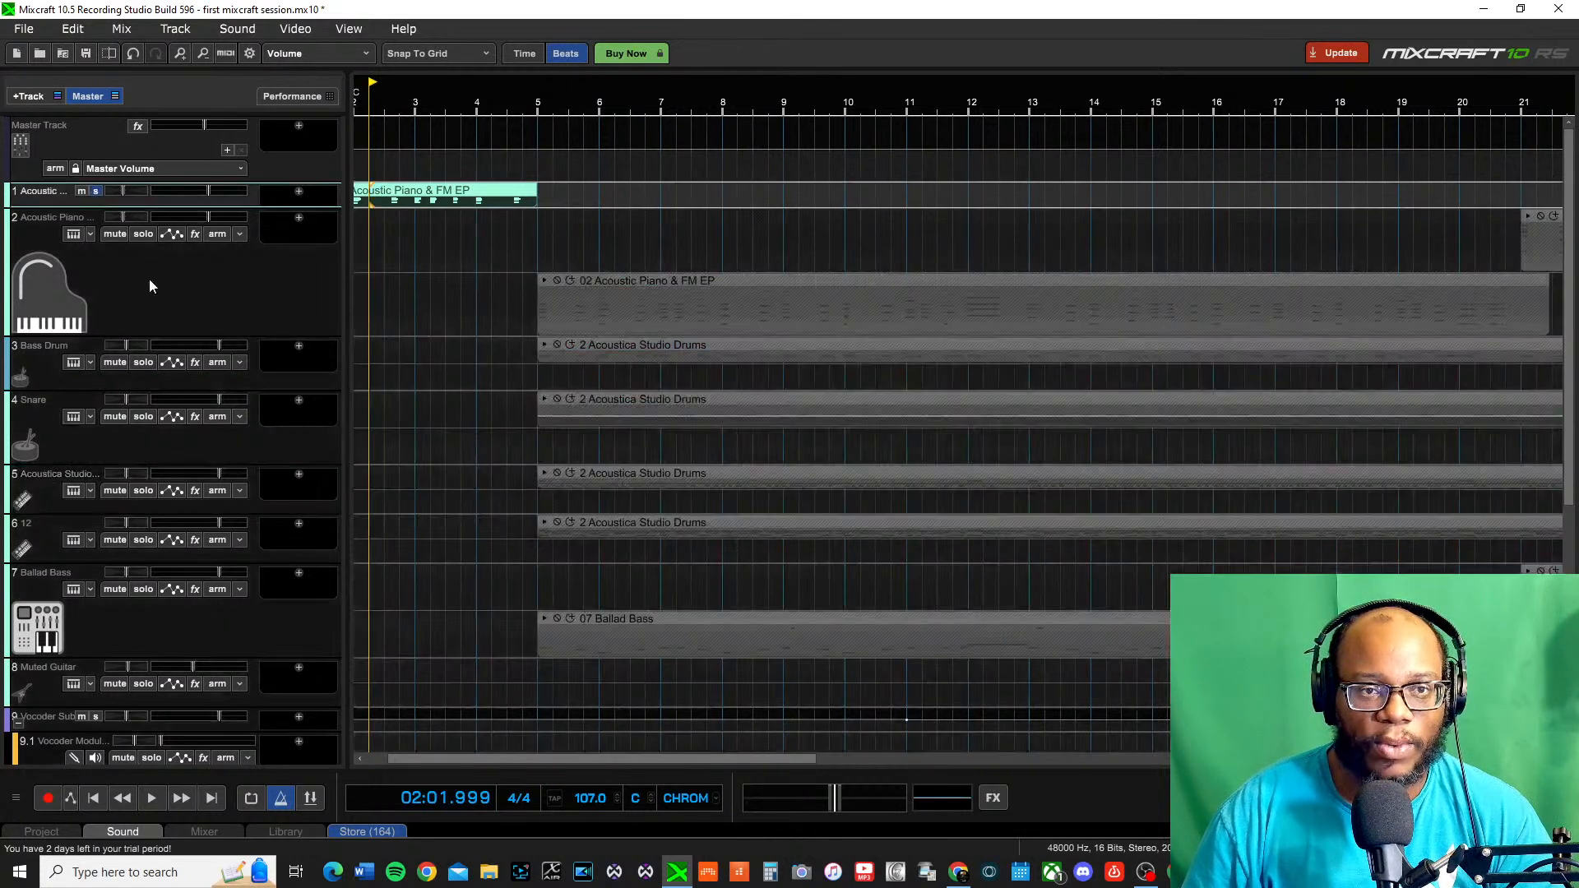
pyautogui.click(143, 235)
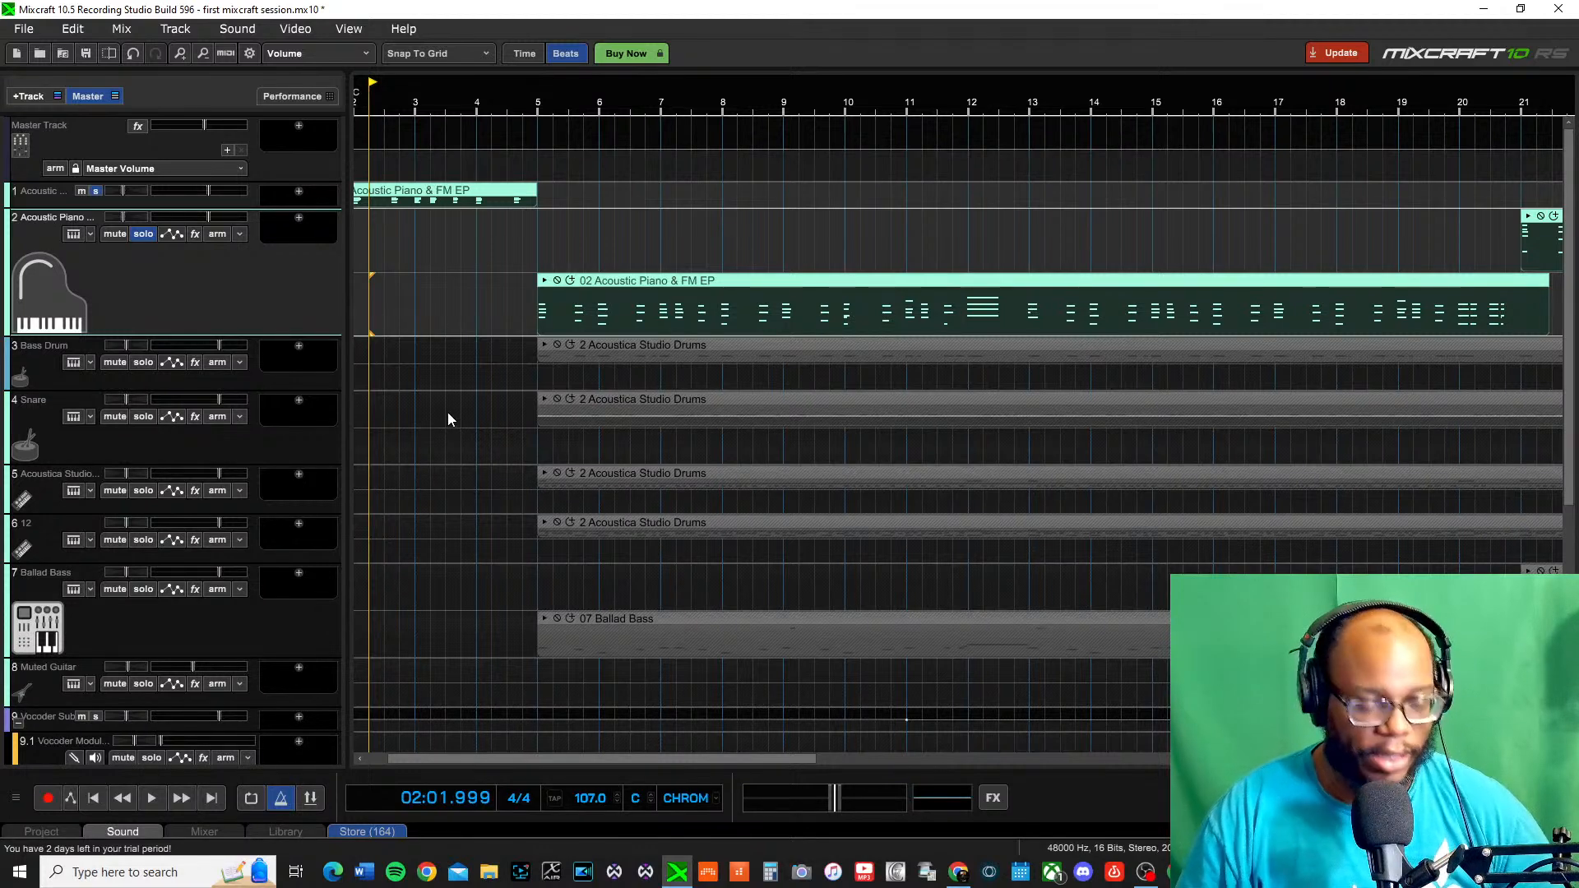
pyautogui.press('Home')
pyautogui.press('space')
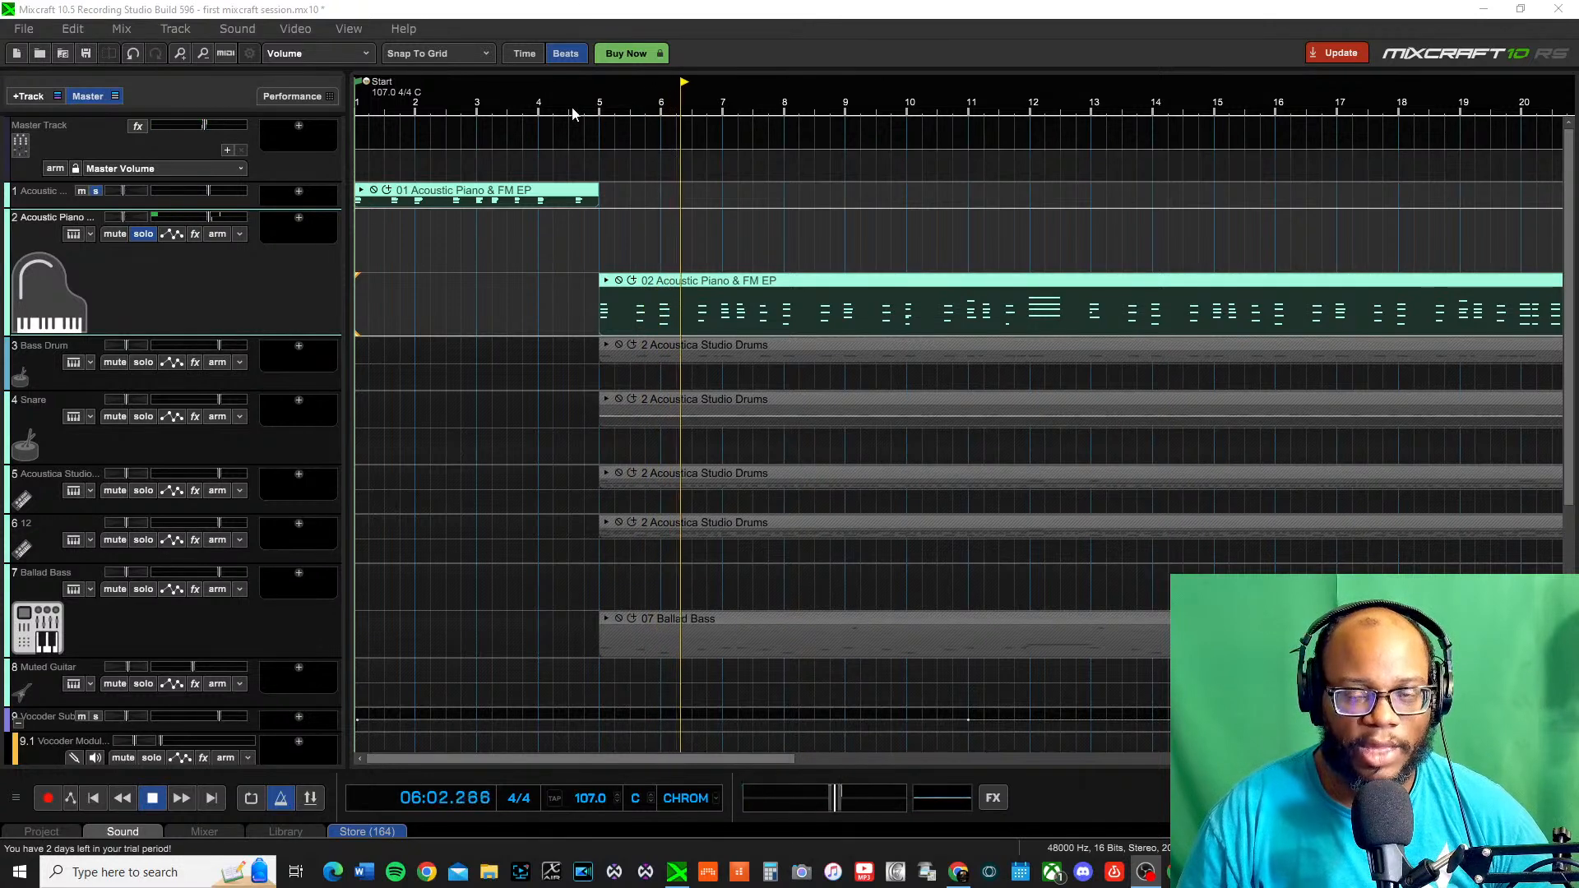
pyautogui.click(460, 108)
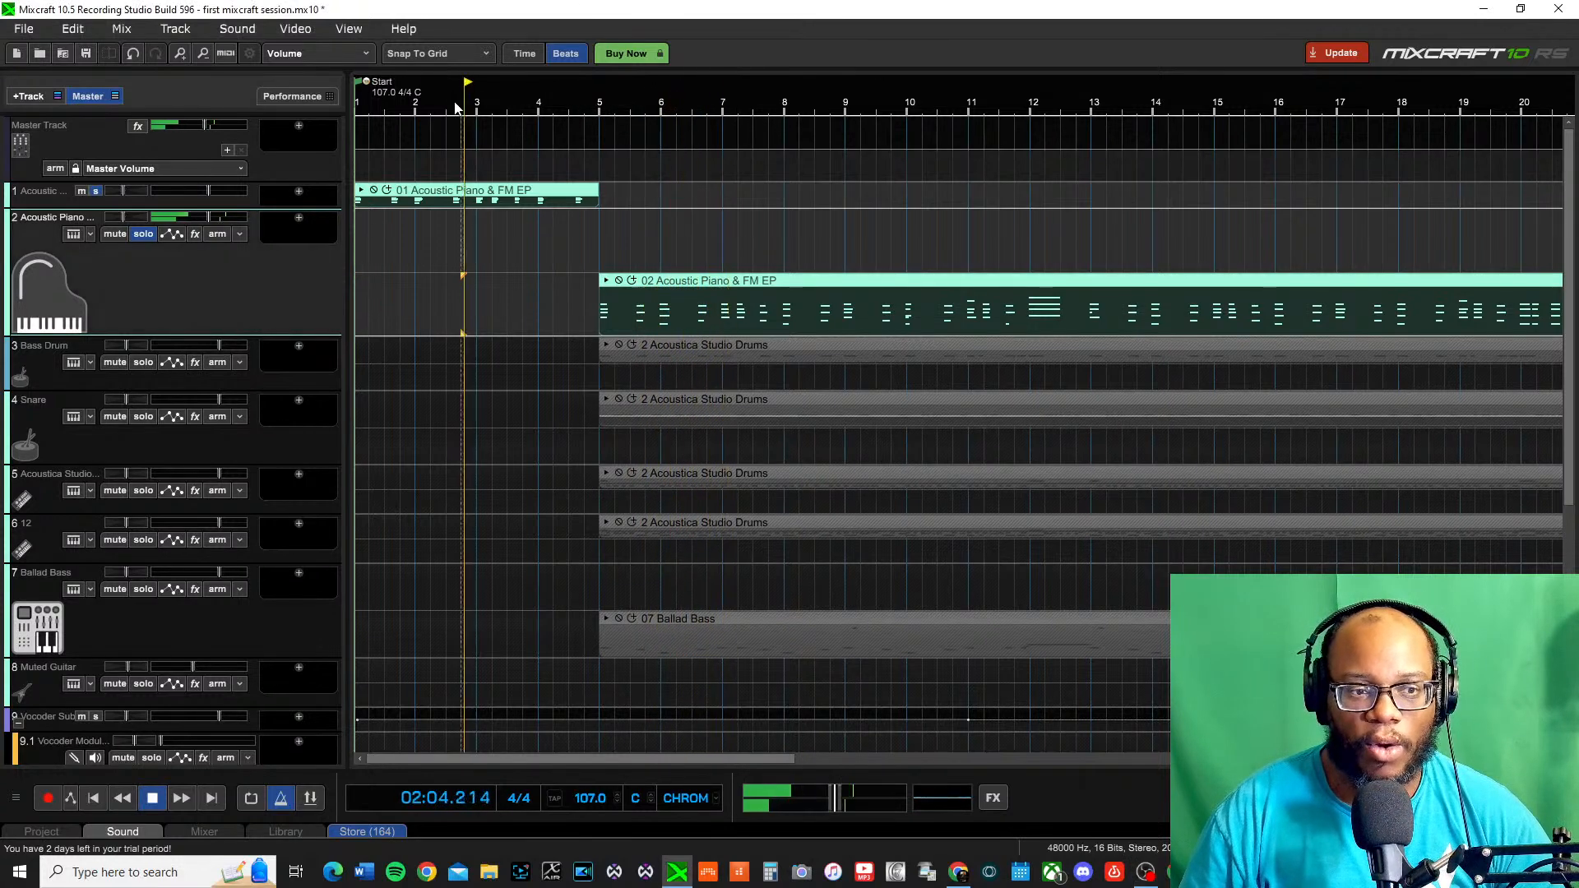
pyautogui.press('space')
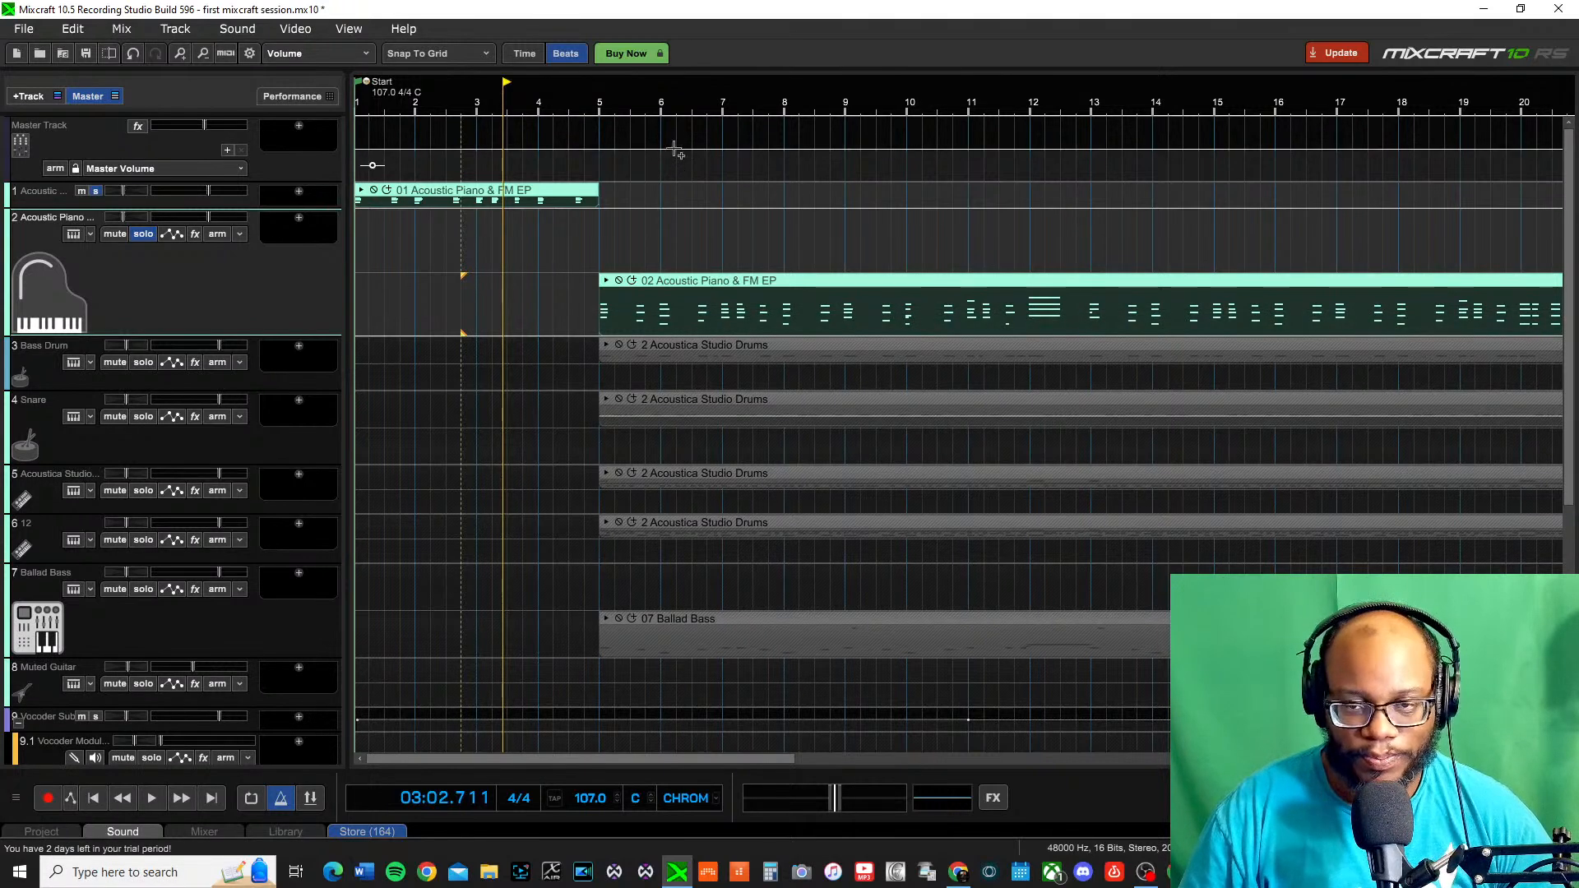
# Replace the solo on piano track 2 with solos on the Bass Drum and Snare tracks, and audition them from just before bar 5
pyautogui.click(140, 237)
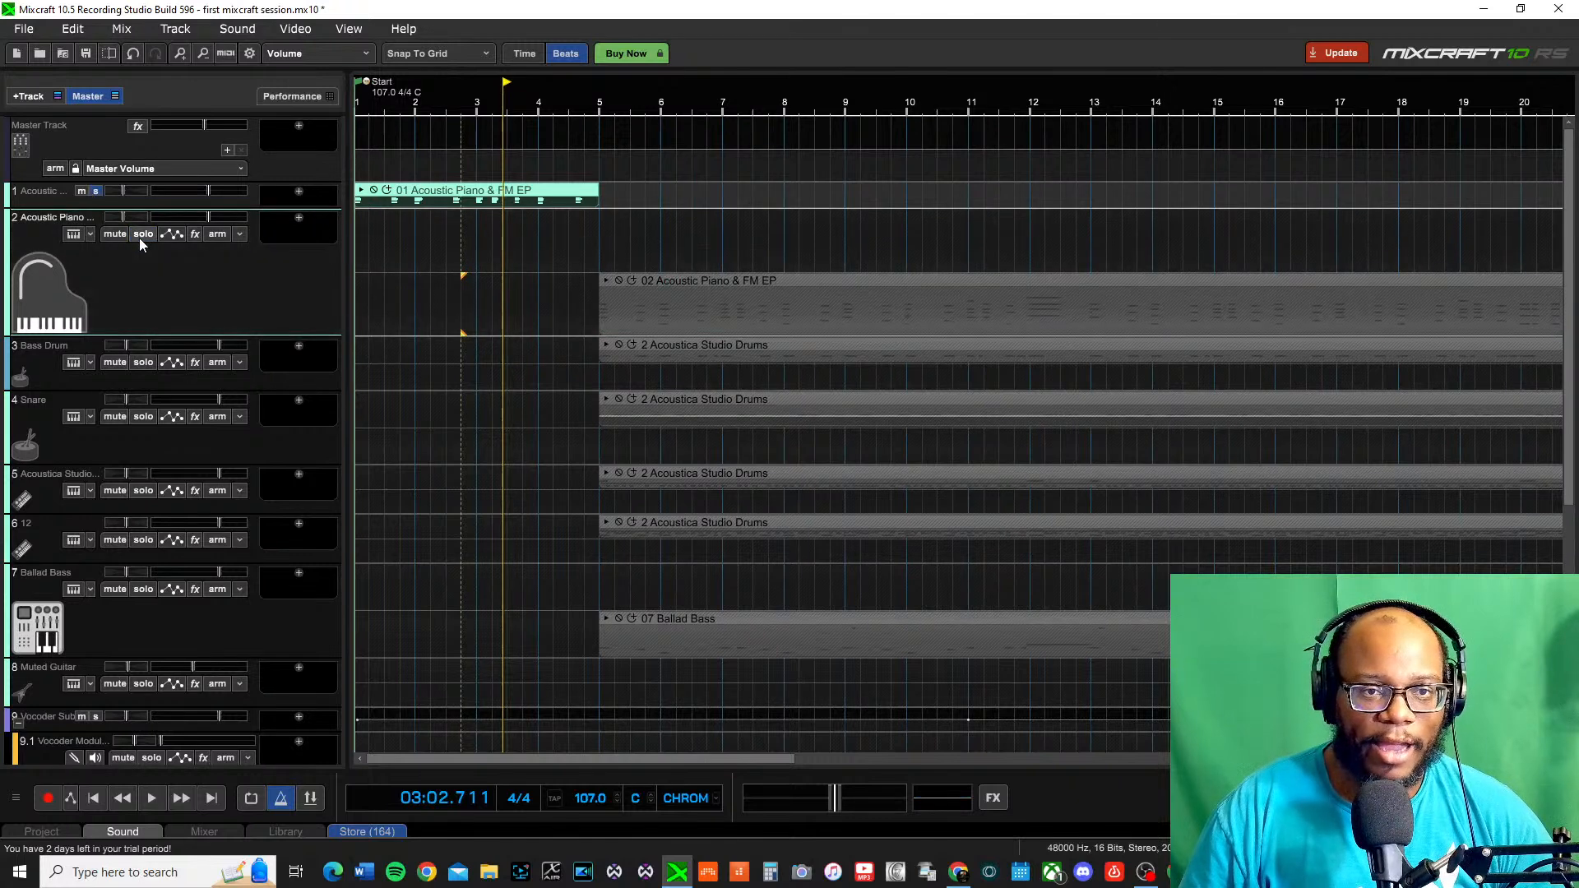
pyautogui.click(143, 362)
pyautogui.click(143, 416)
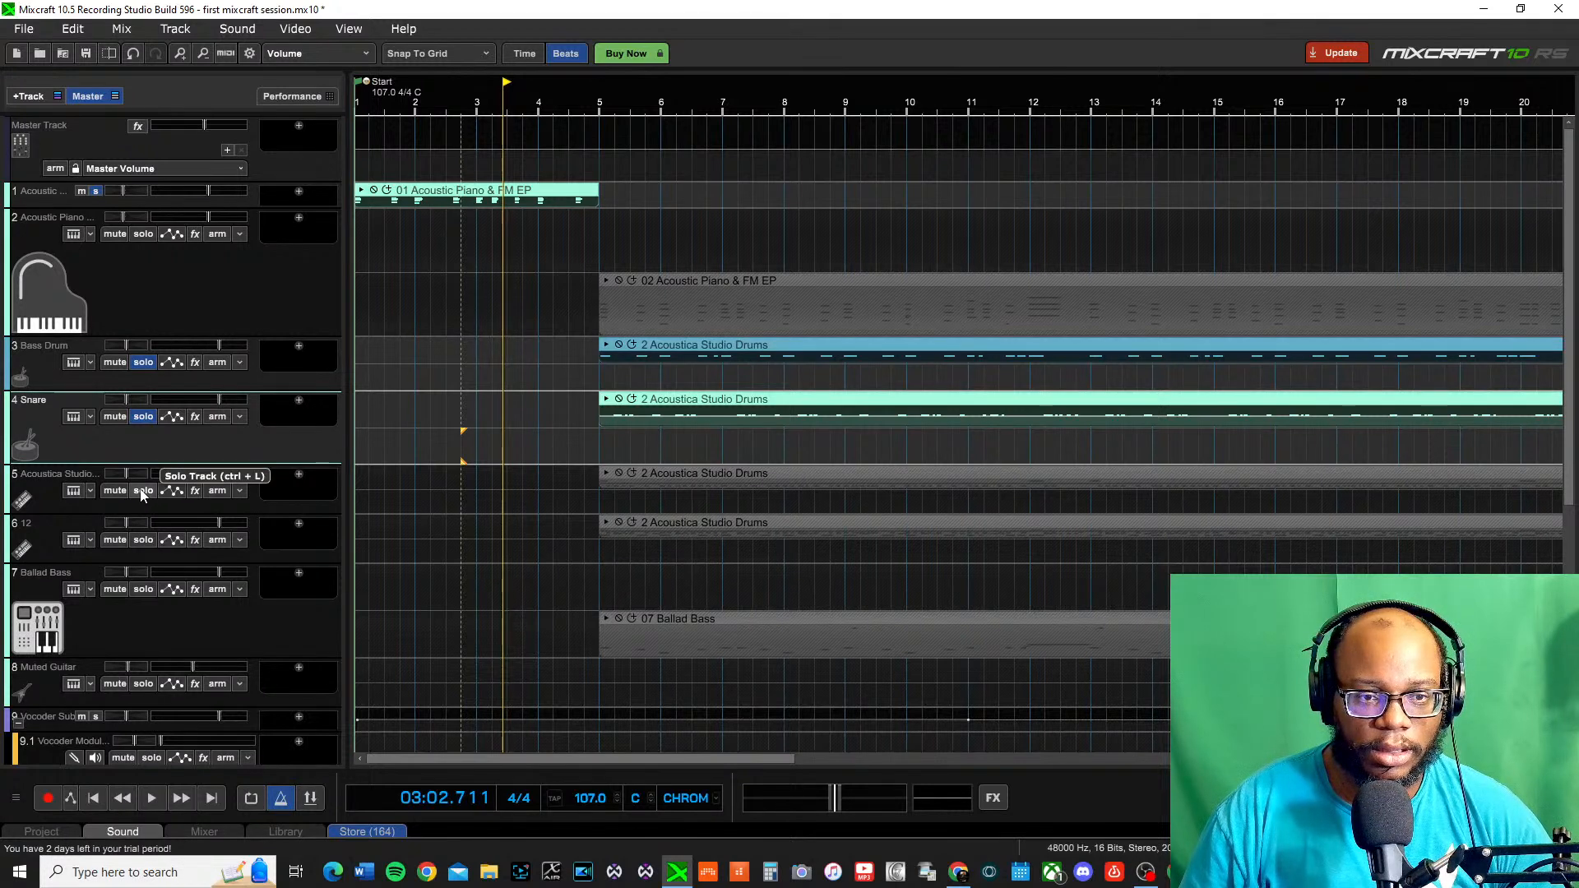
pyautogui.click(586, 104)
pyautogui.press('space')
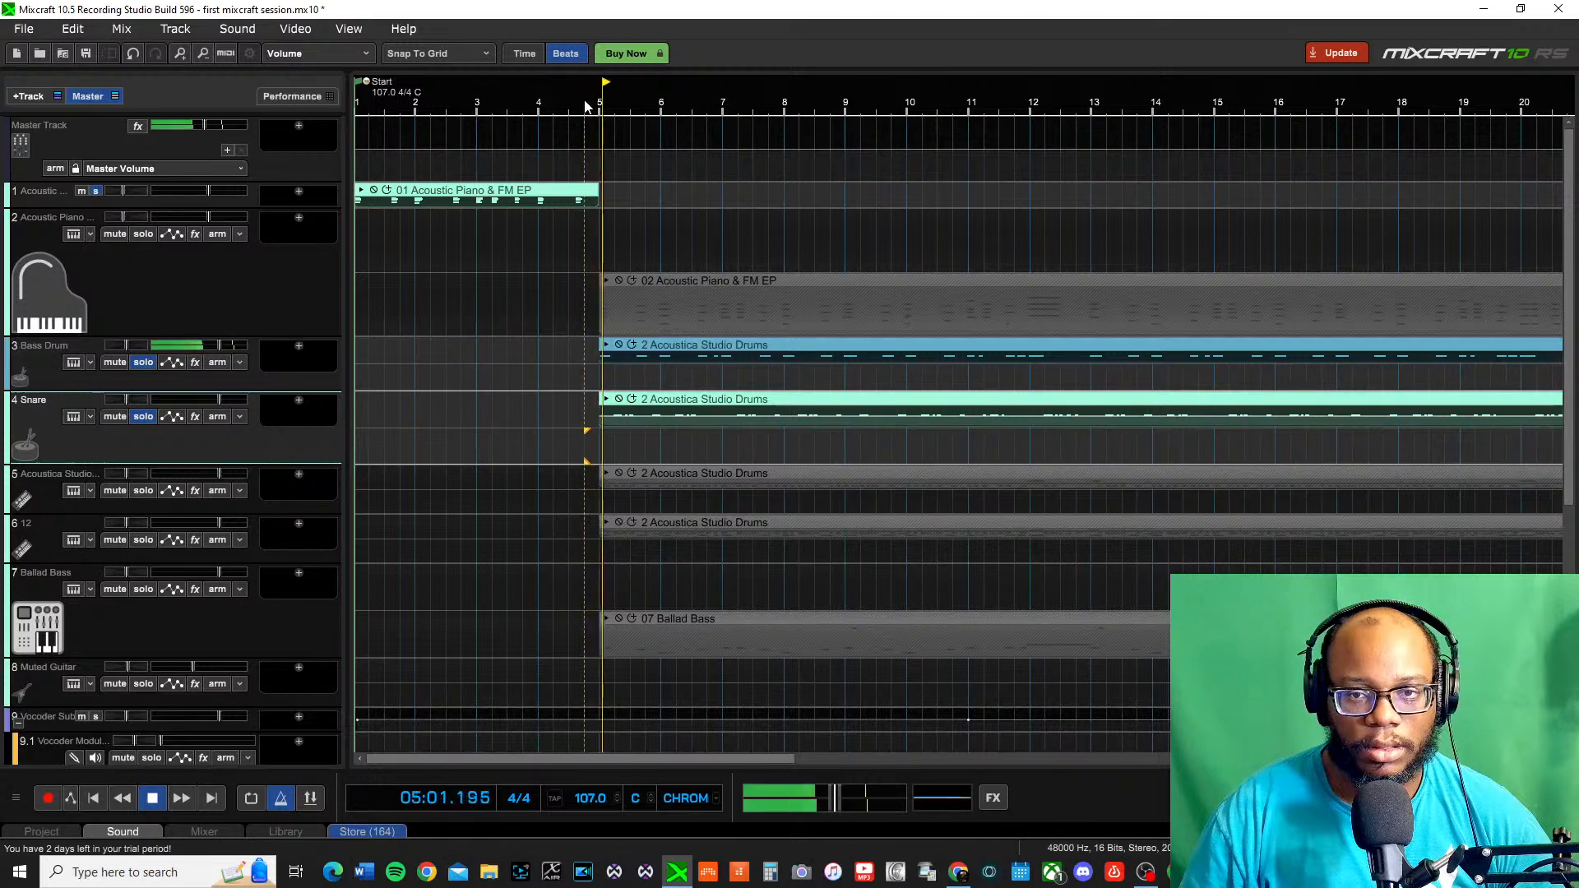
pyautogui.press('space')
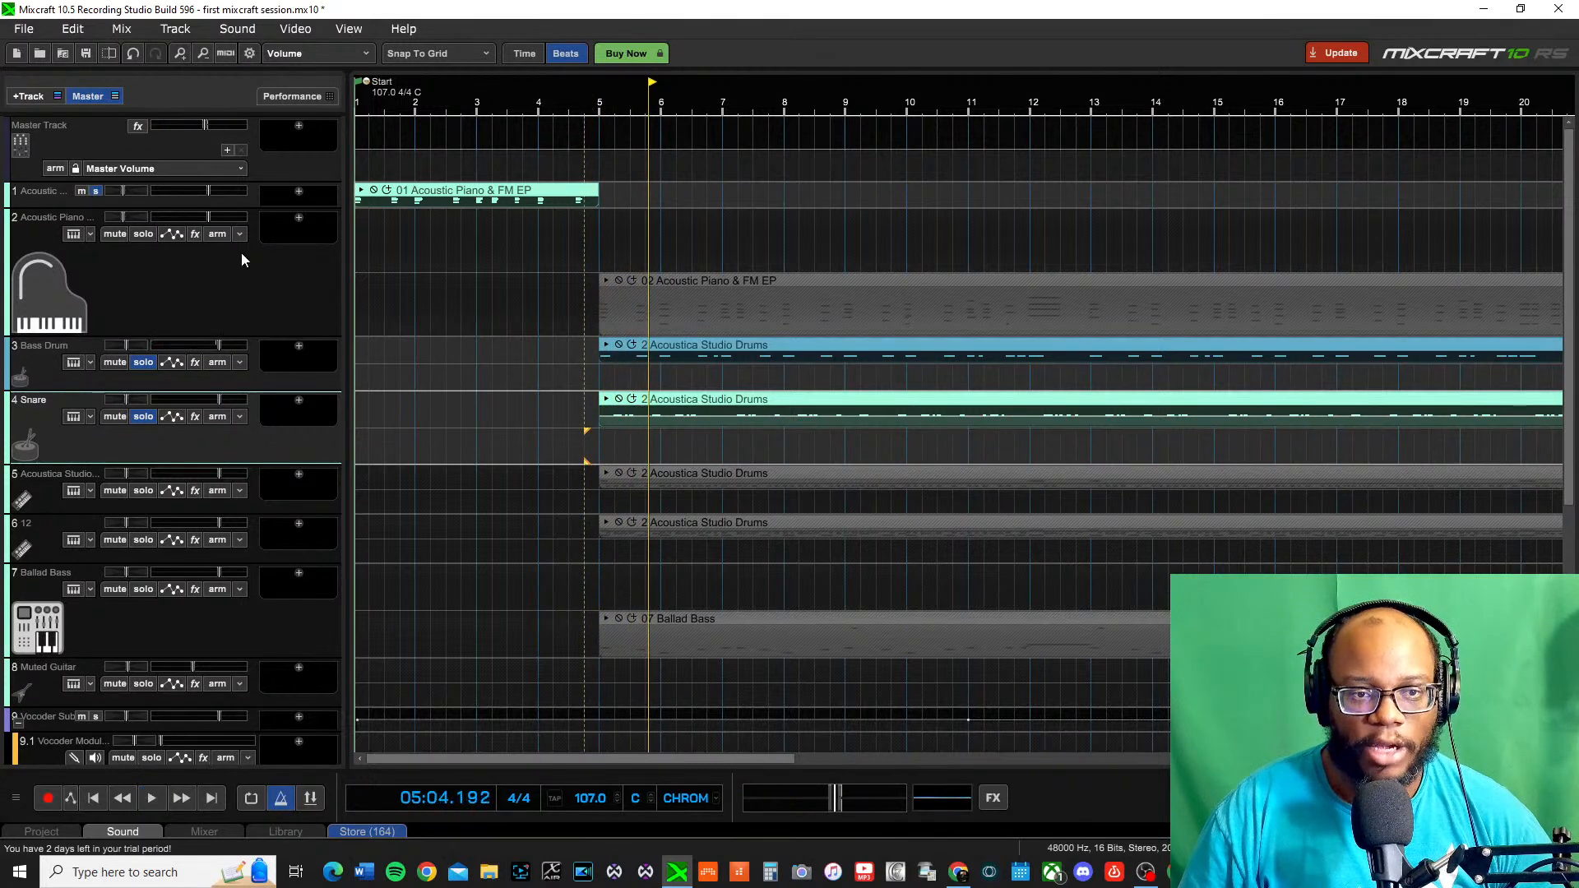
# Solo the Acoustica Studio drum track 5 as well and enlarge the height of the Bass Drum track
pyautogui.click(144, 491)
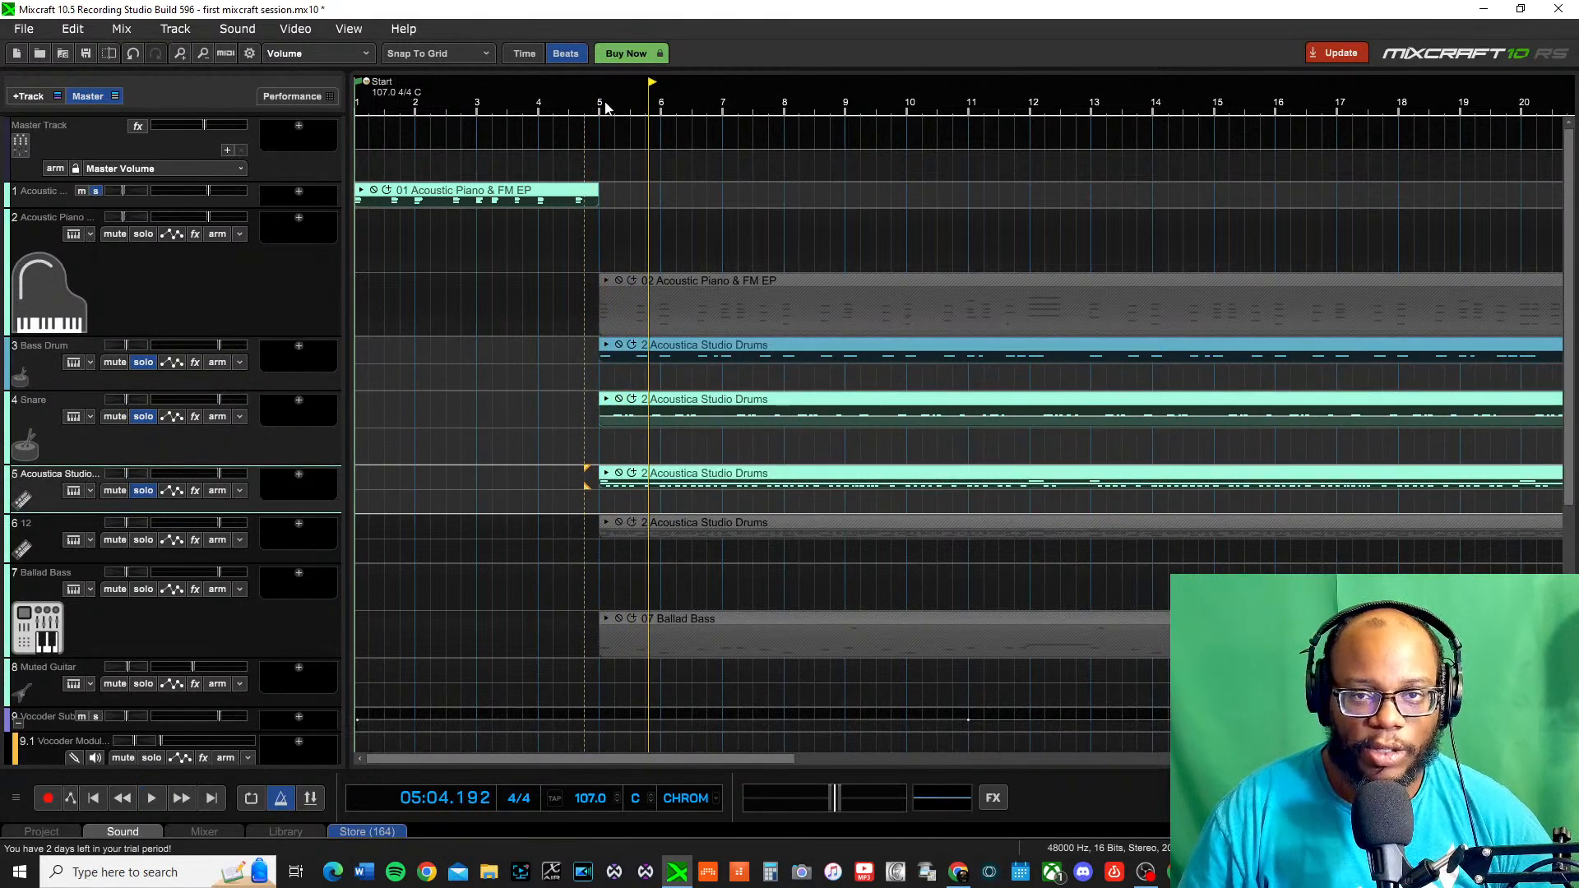
pyautogui.click(583, 113)
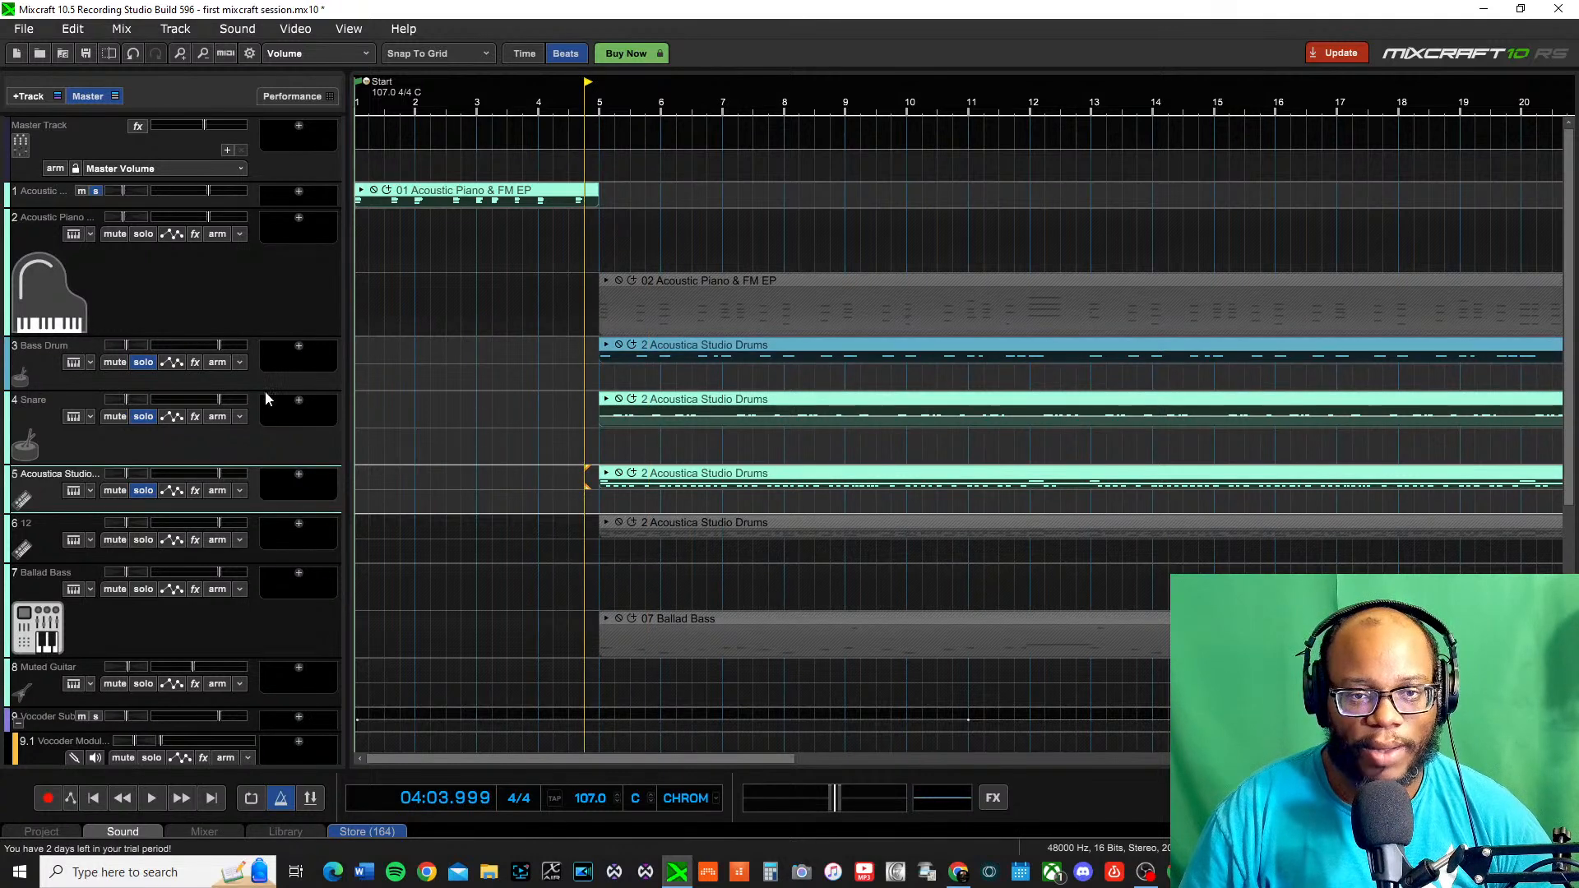
pyautogui.moveTo(240, 392); pyautogui.dragTo(240, 508)
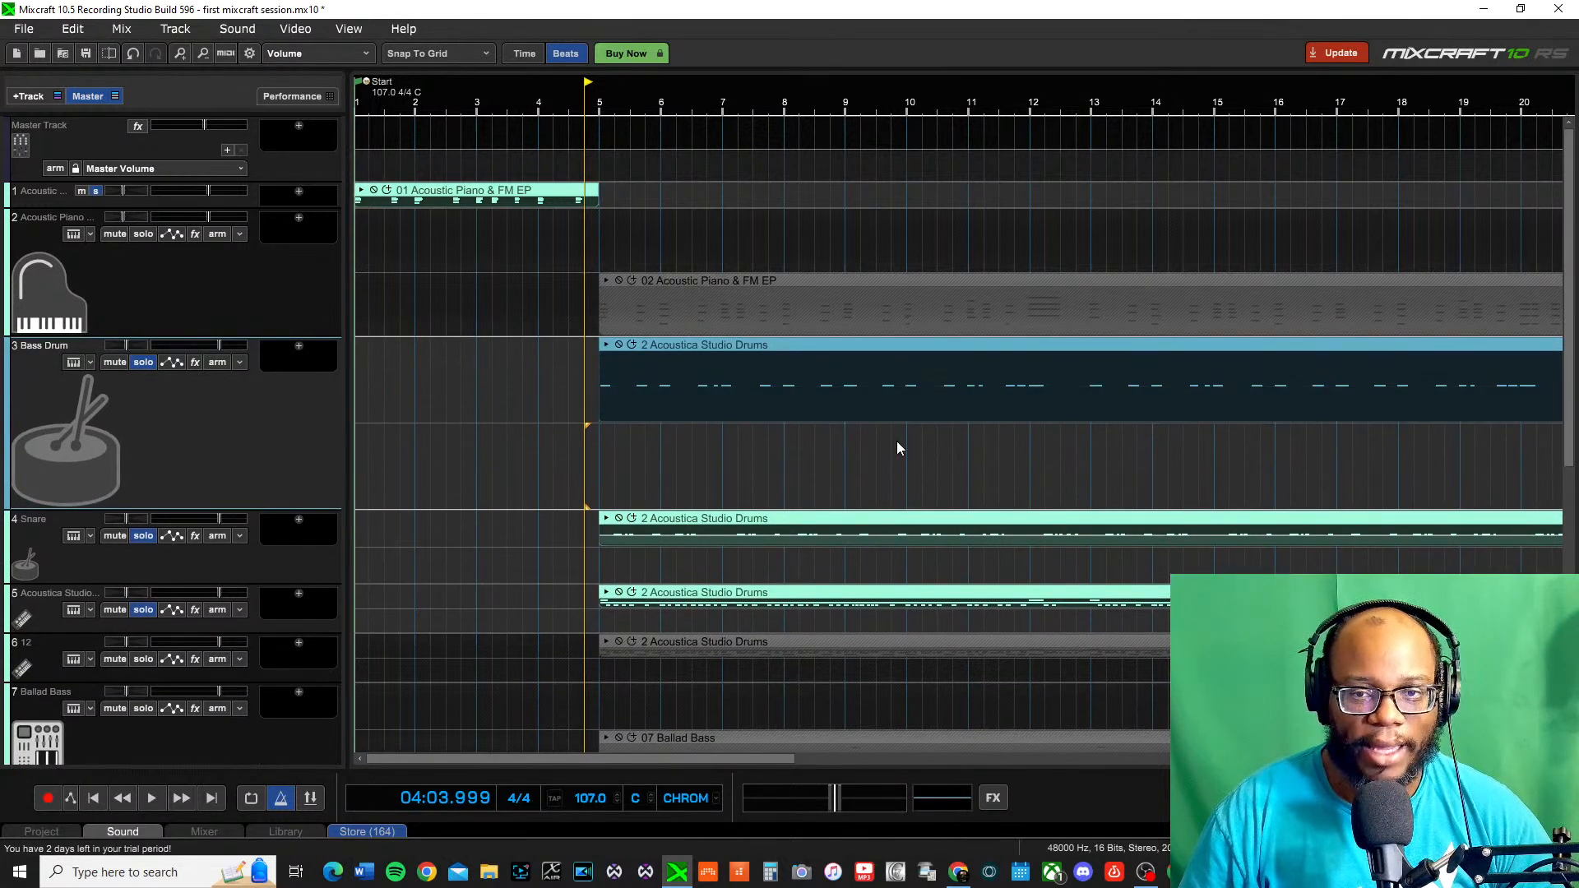
pyautogui.click(775, 348)
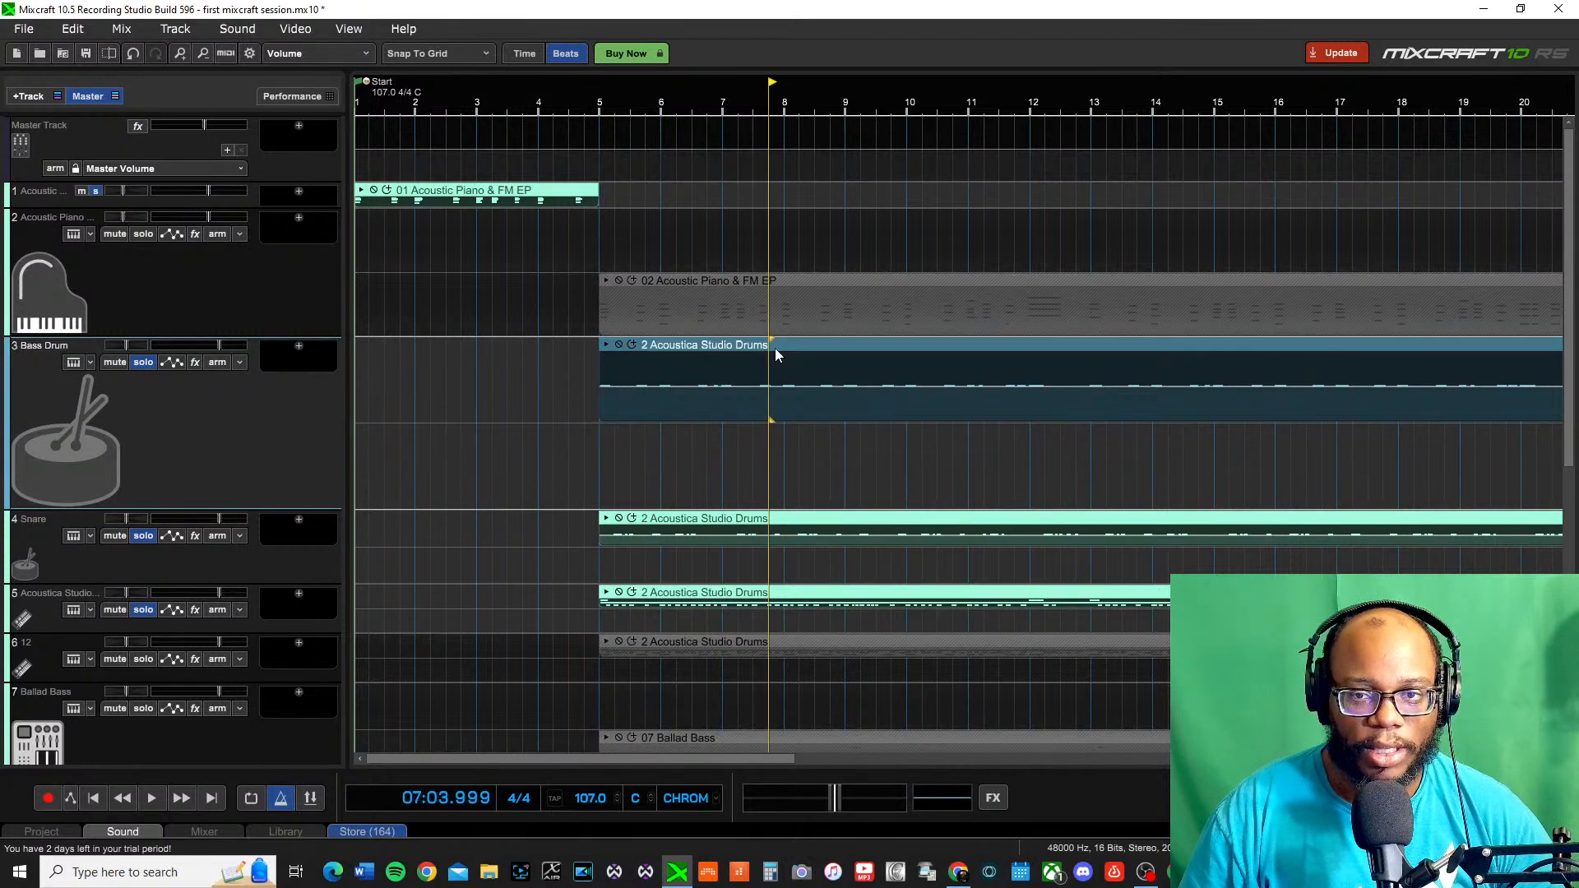
pyautogui.click(653, 348)
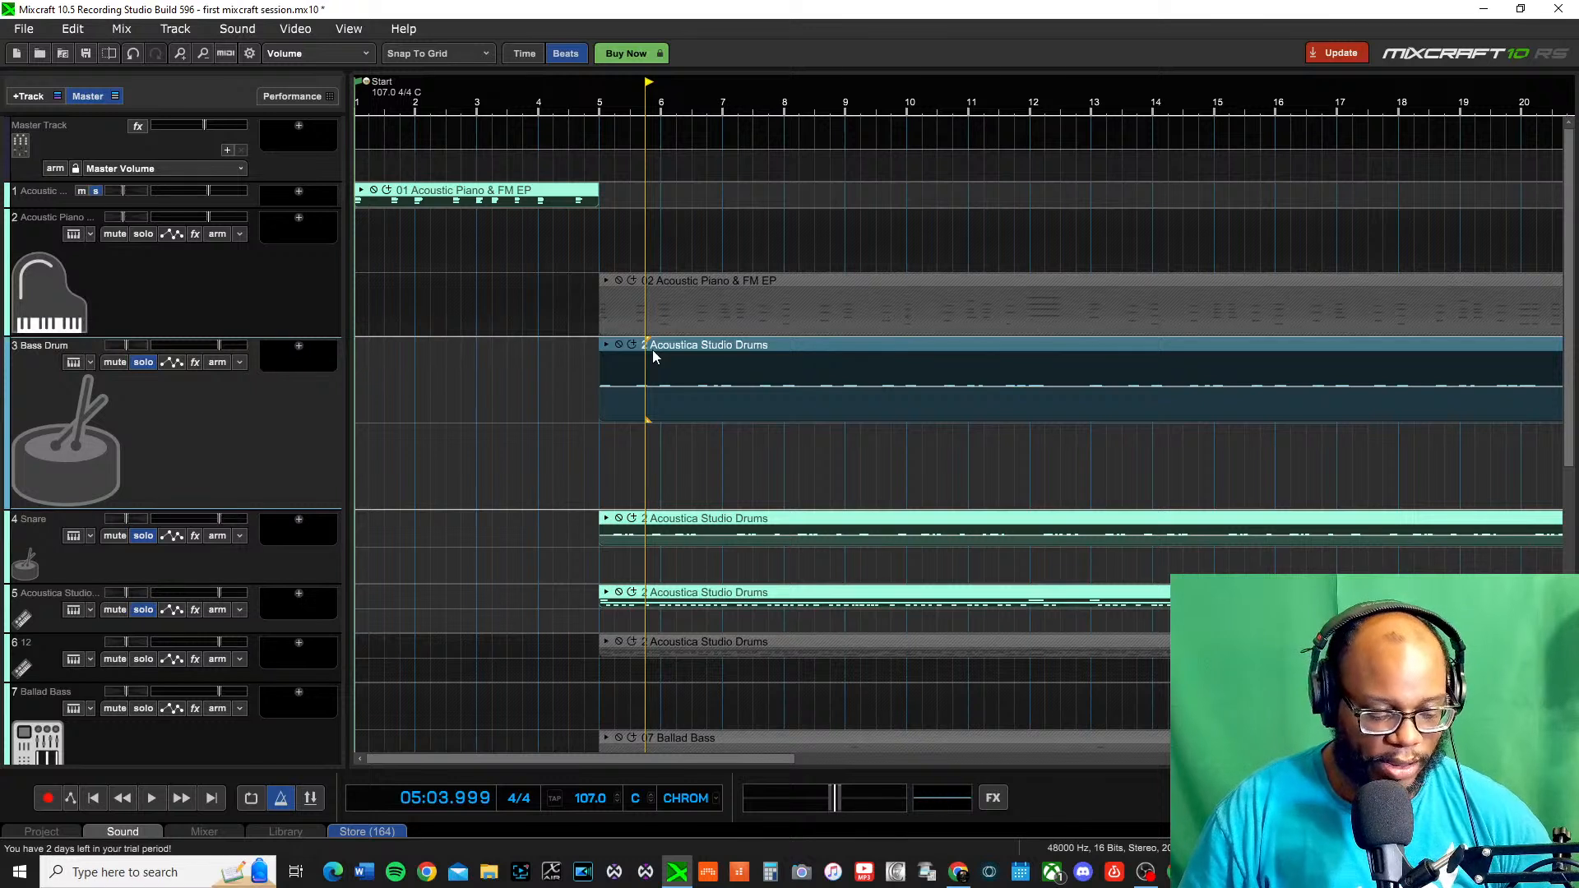
pyautogui.rightClick(653, 348)
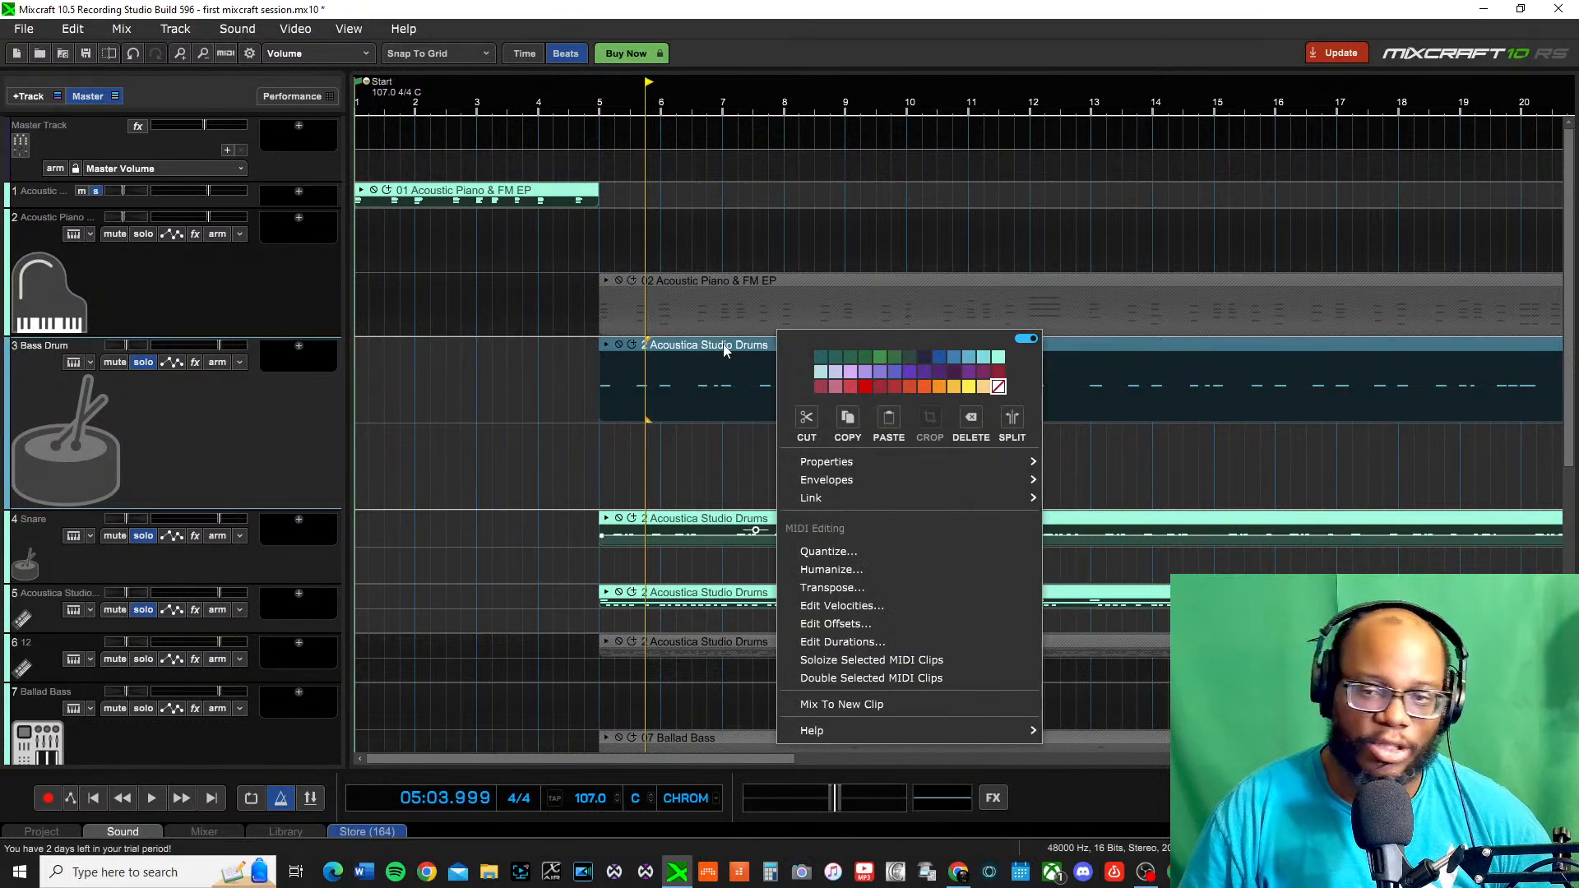
pyautogui.click(459, 396)
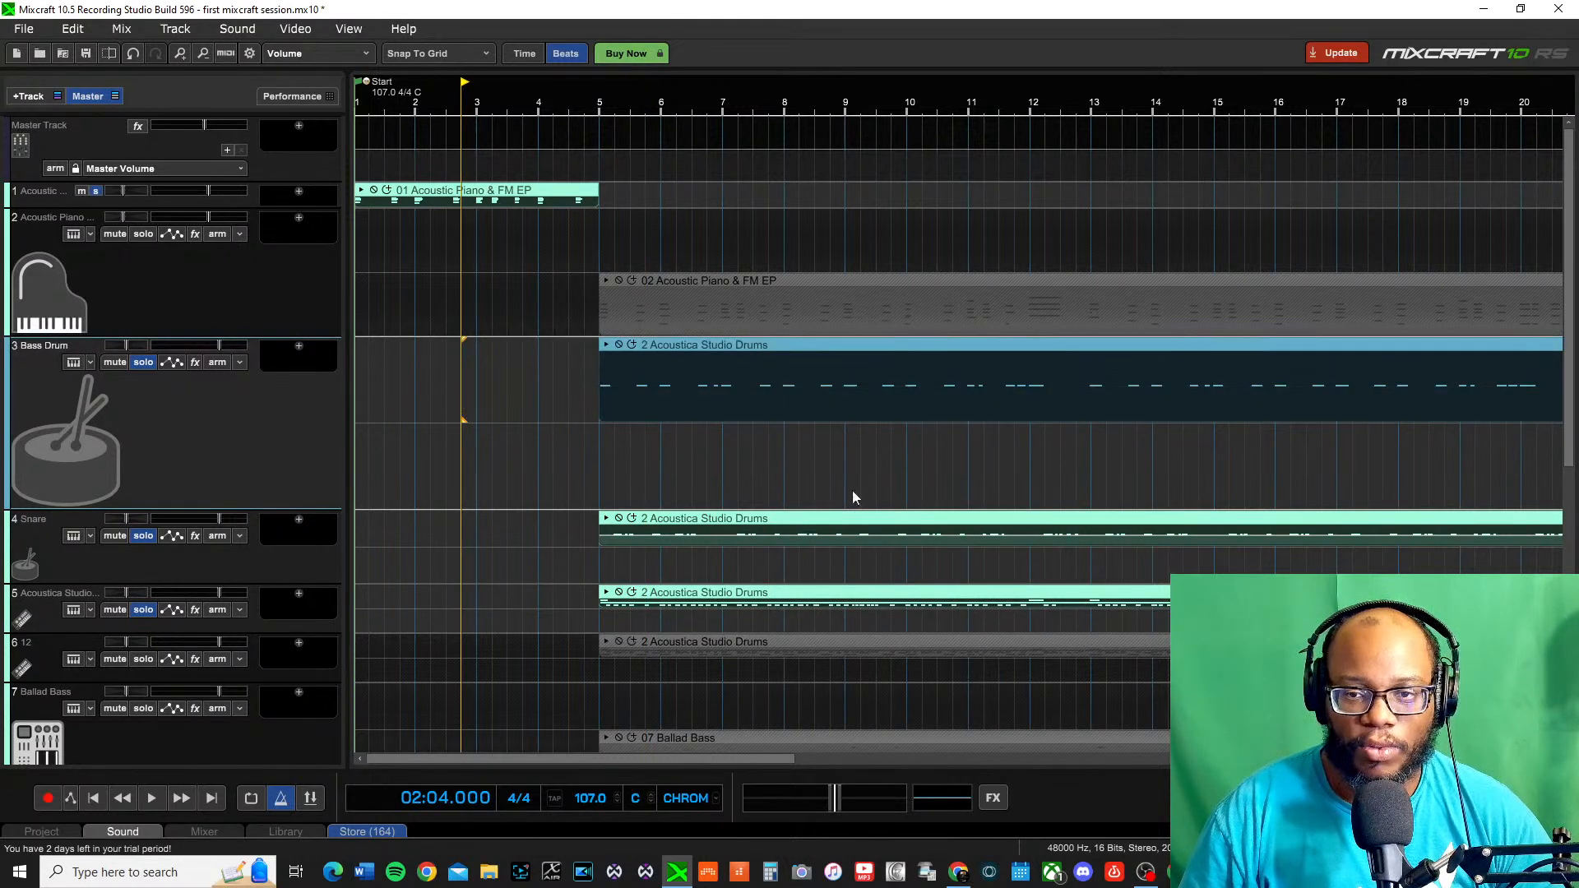
# Open the Bass Drum clip in the piano roll, audition its B1 sound and select all B1 notes
pyautogui.doubleClick(817, 368)
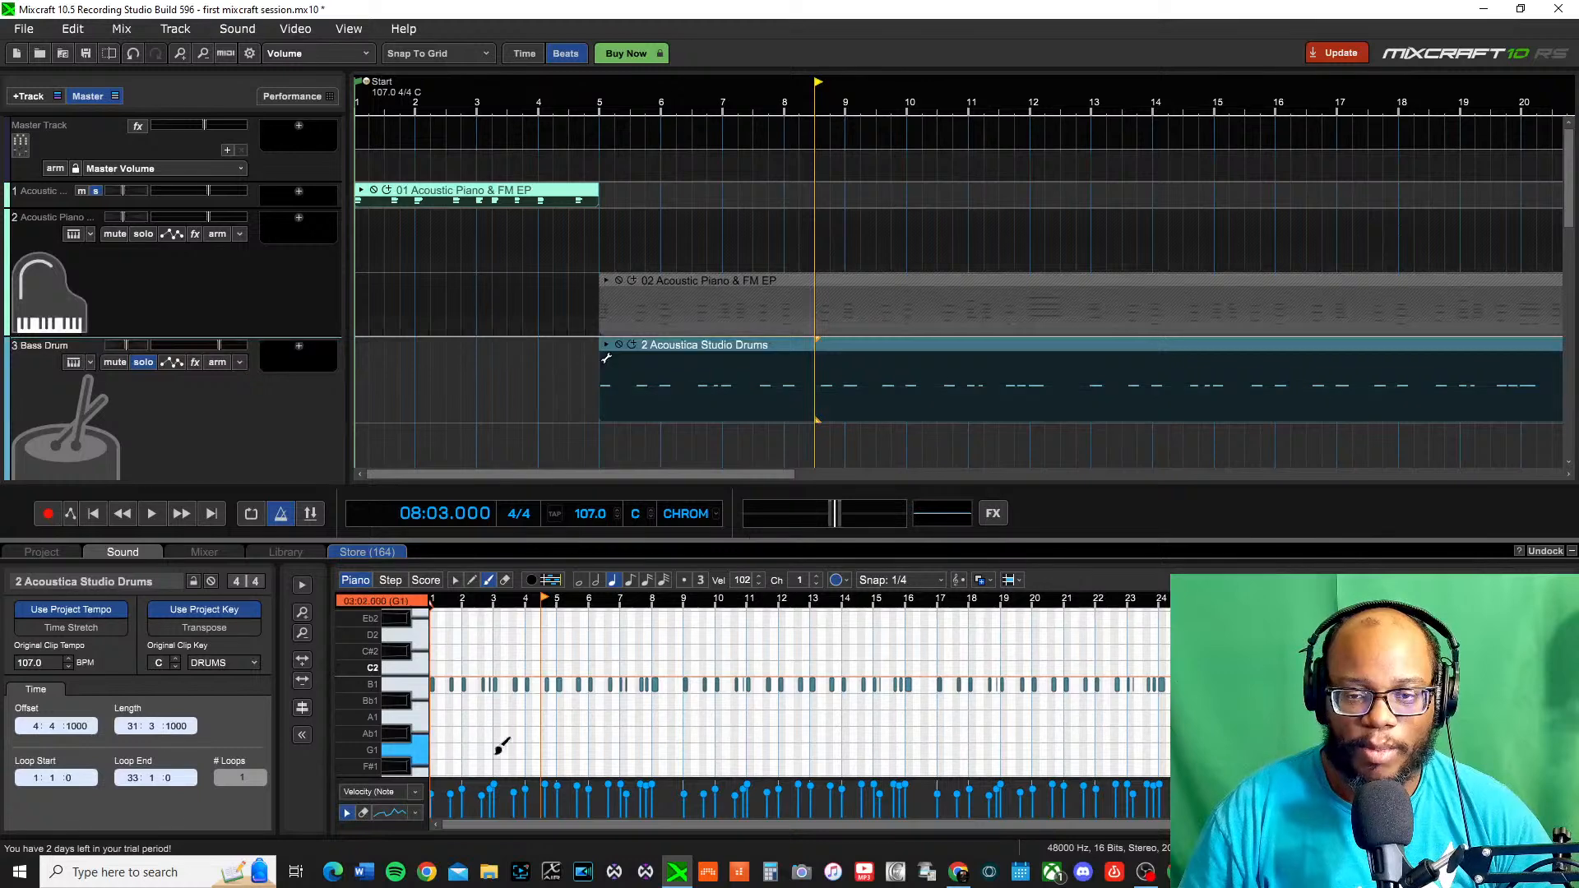
pyautogui.scroll(2, 788, 655)
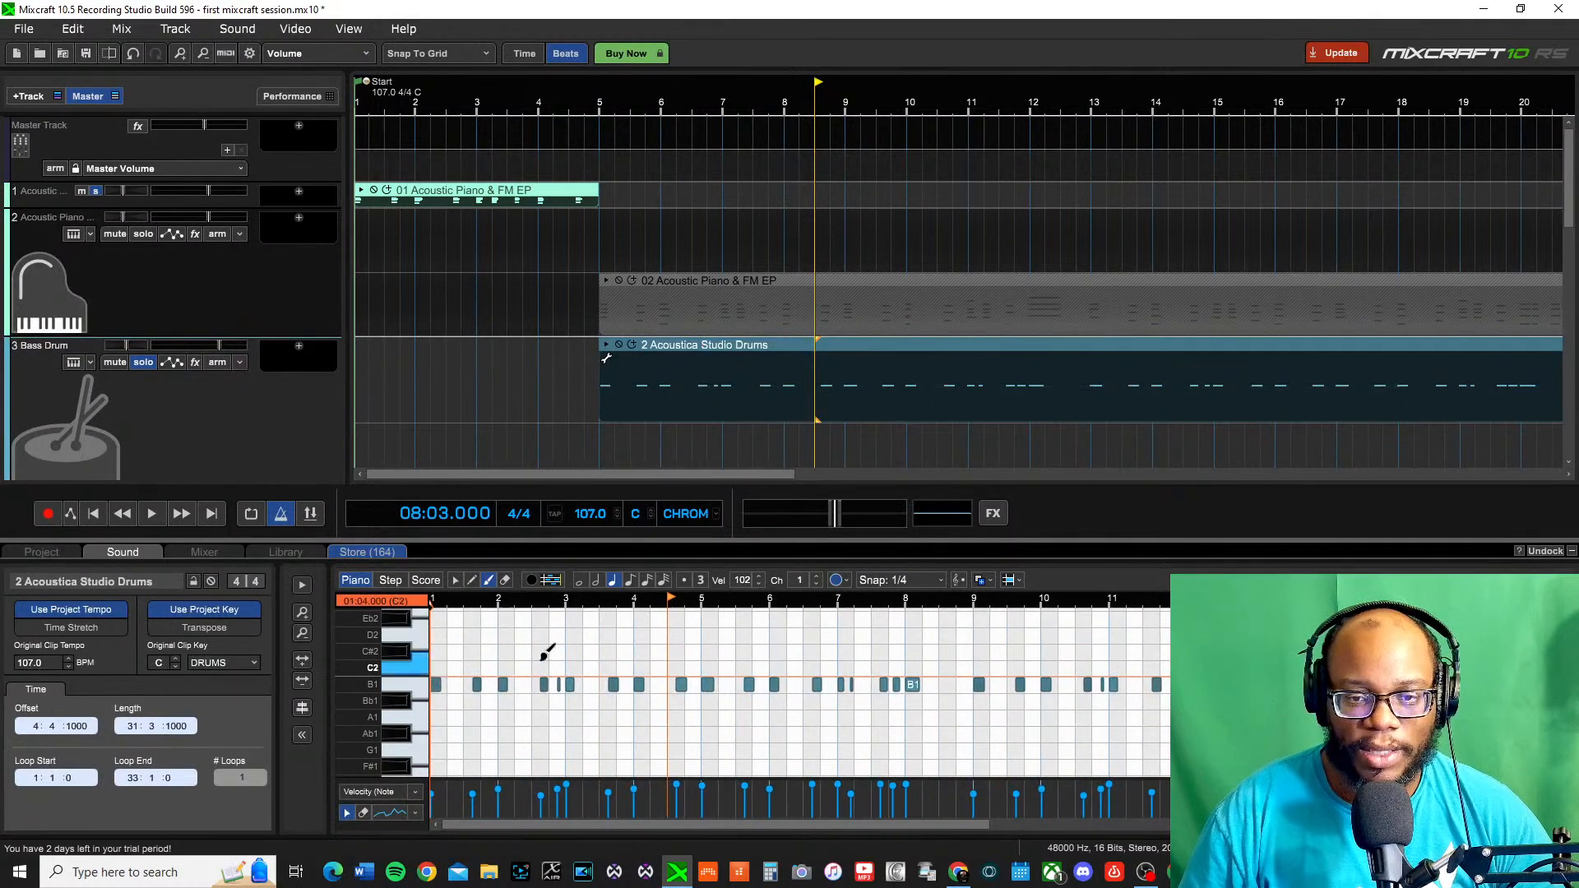
pyautogui.click(420, 699)
pyautogui.click(417, 693)
pyautogui.click(417, 693)
pyautogui.click(417, 693)
pyautogui.click(417, 694)
pyautogui.click(417, 694)
pyautogui.click(415, 692)
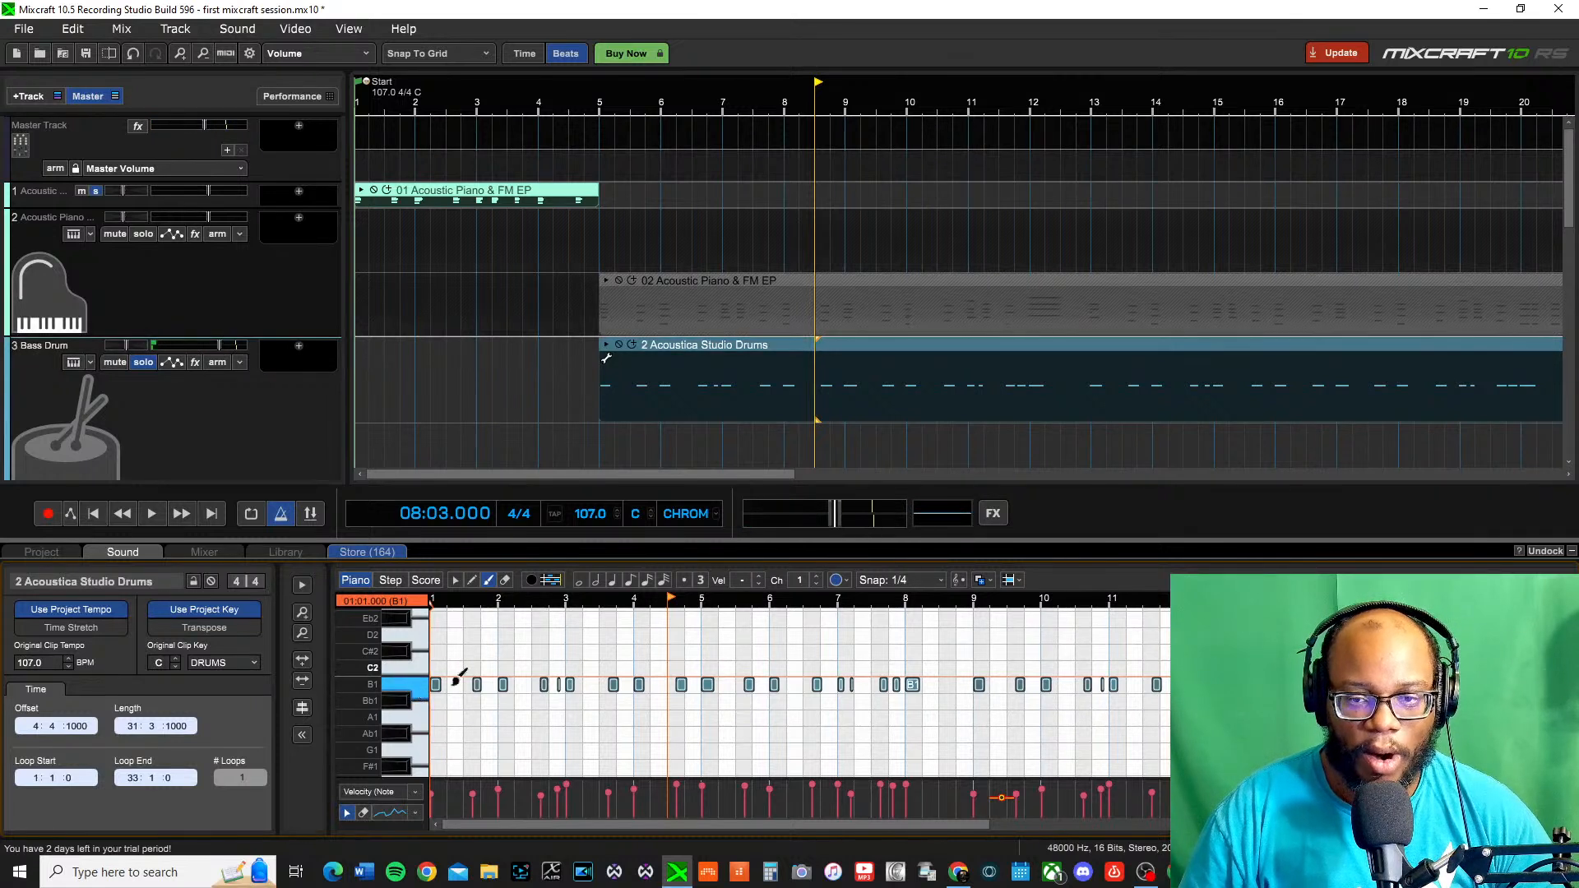
# Try deleting all B1 notes from the Bass Drum clip, comparing with undo and redo, and restore the notes
pyautogui.press('Delete')
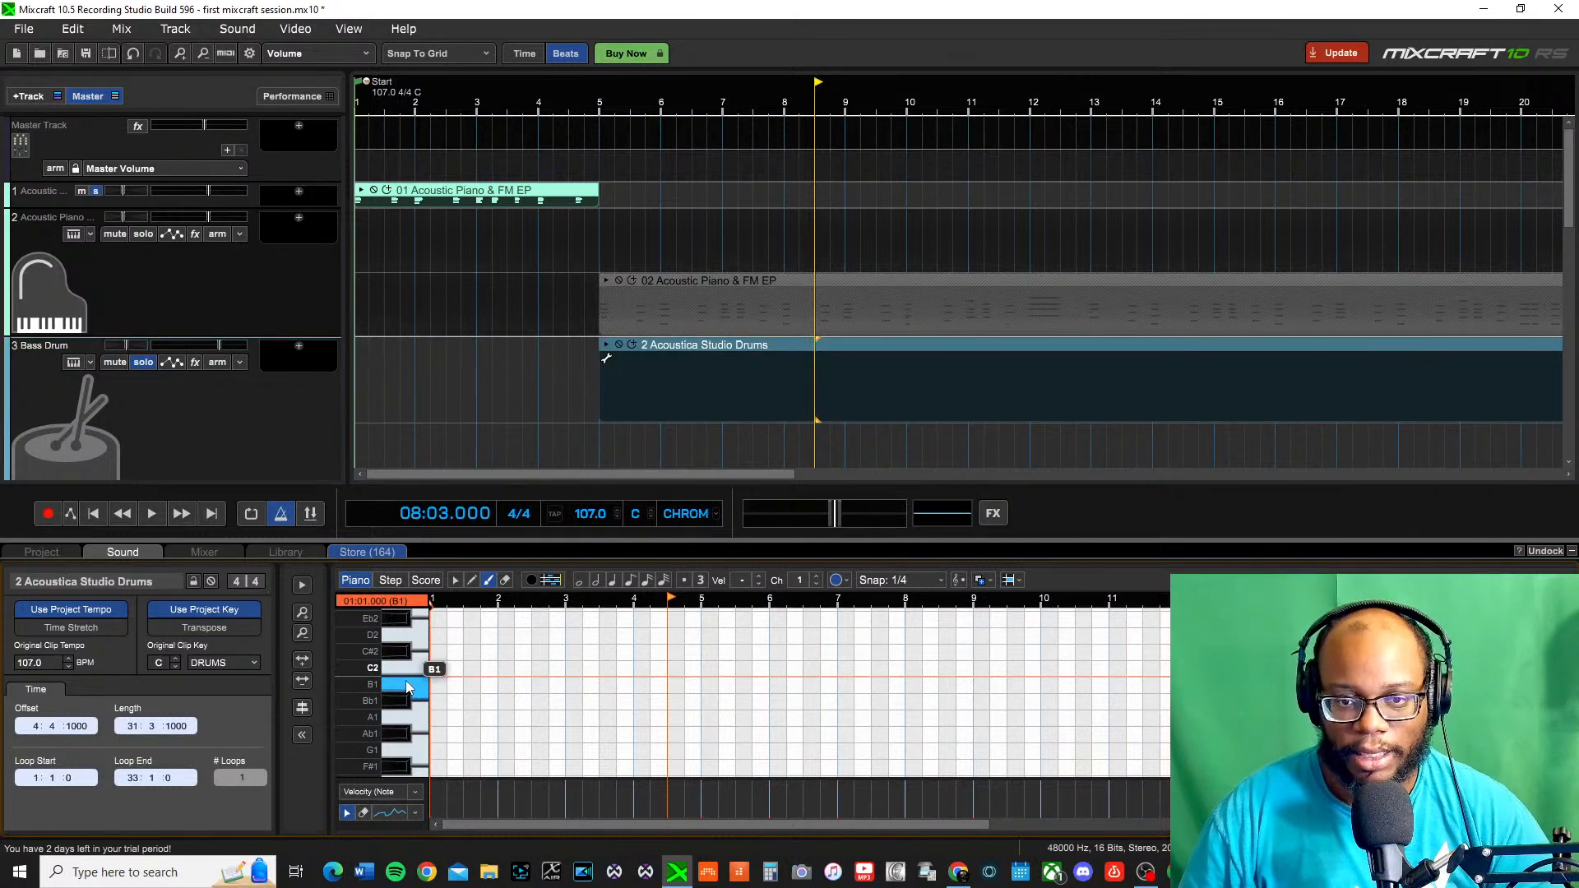
pyautogui.hotkey('ctrl', 'z')
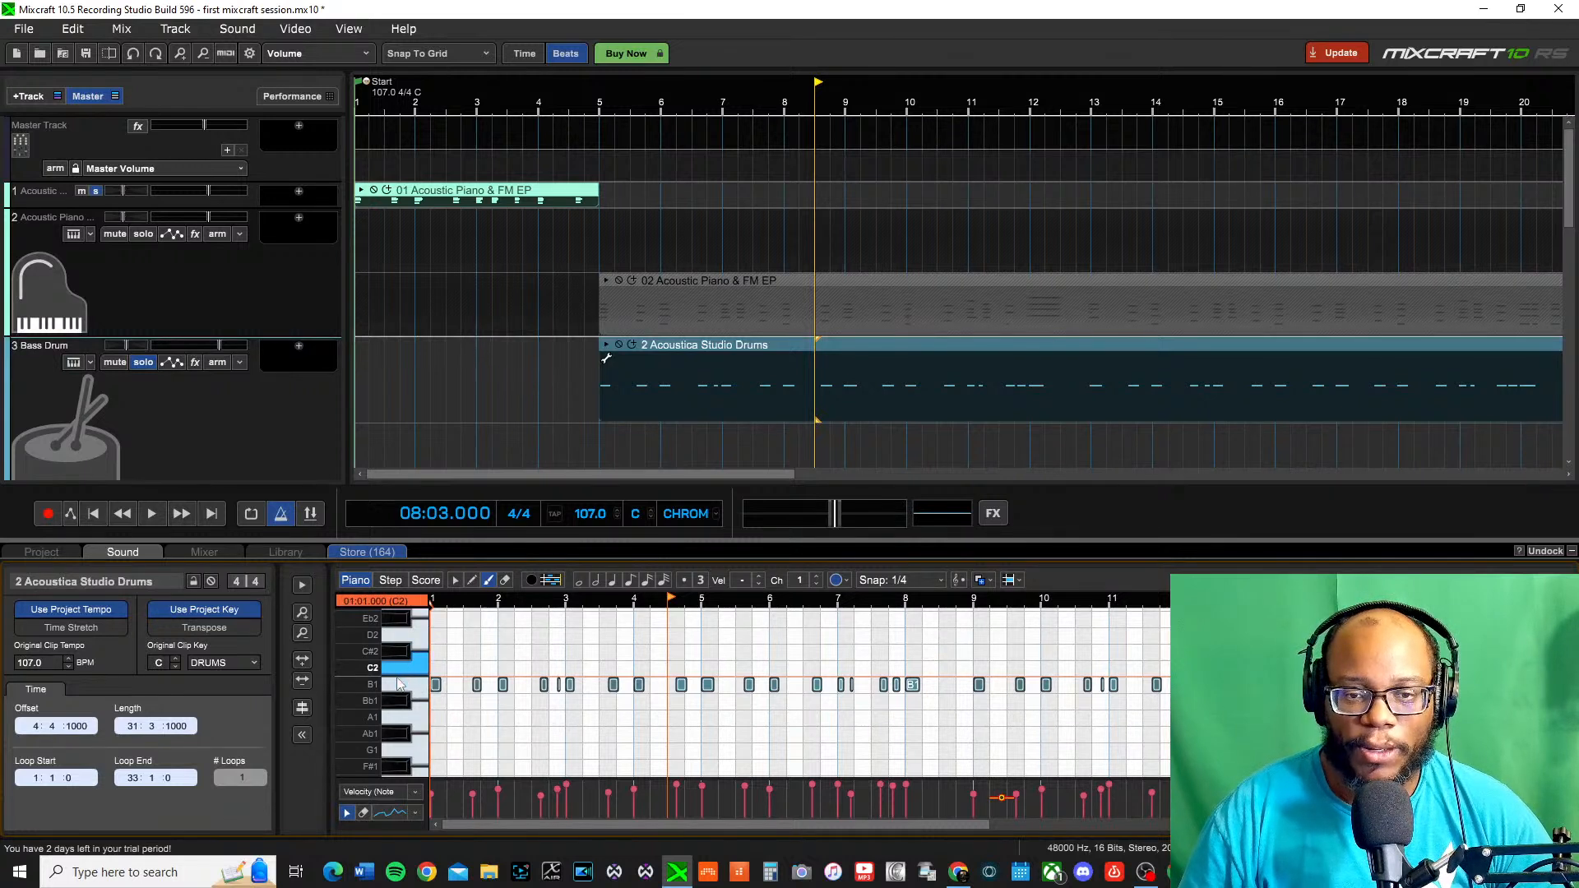
pyautogui.hotkey('ctrl', 'y')
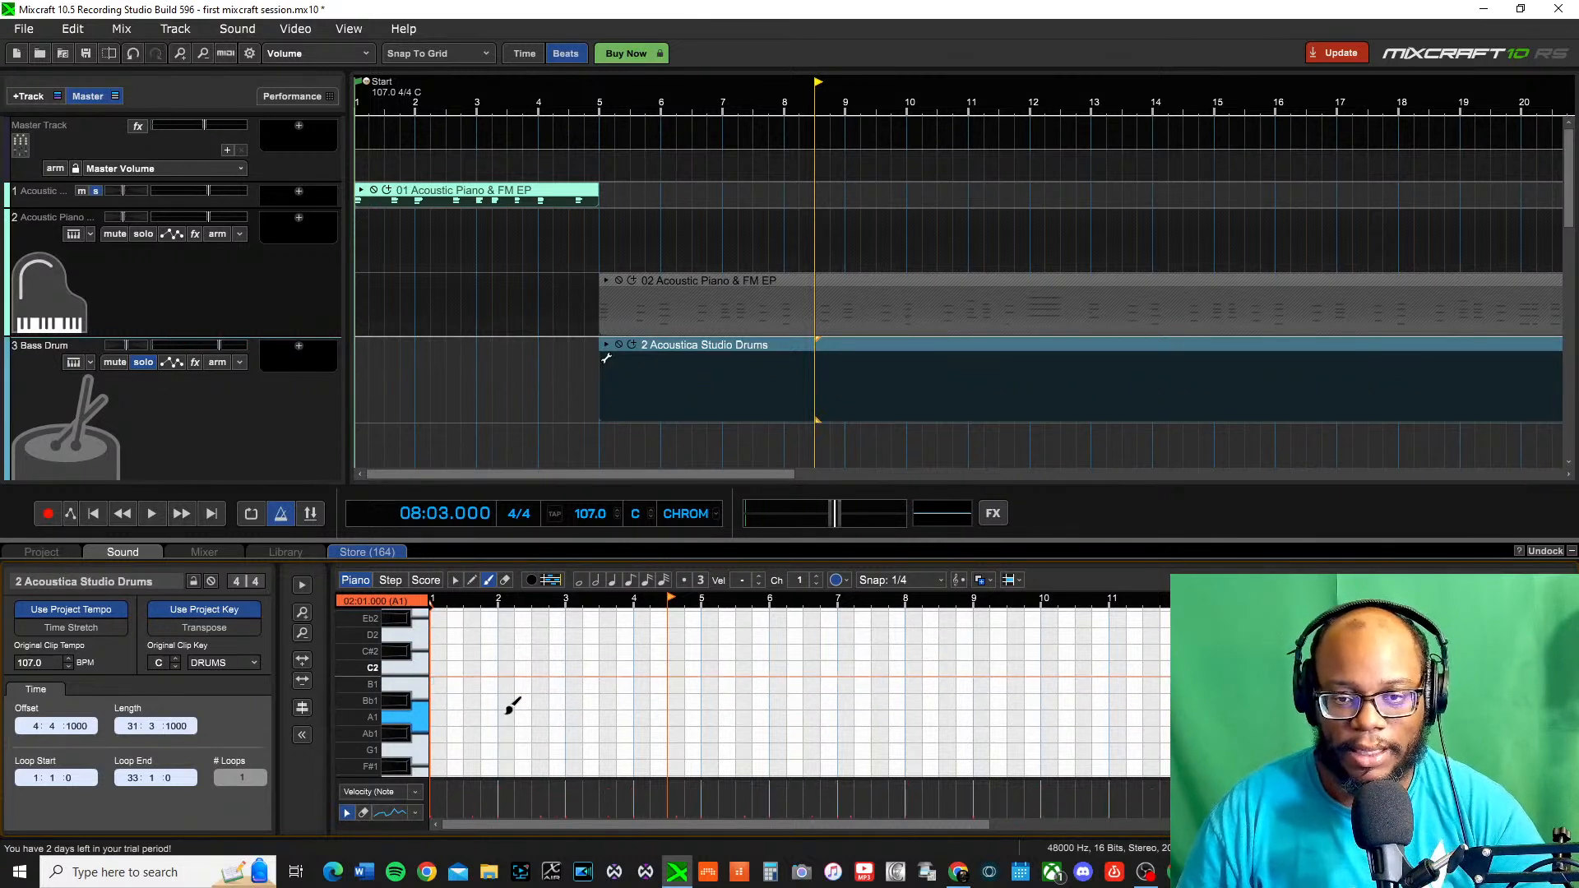
pyautogui.hotkey('ctrl', 'z')
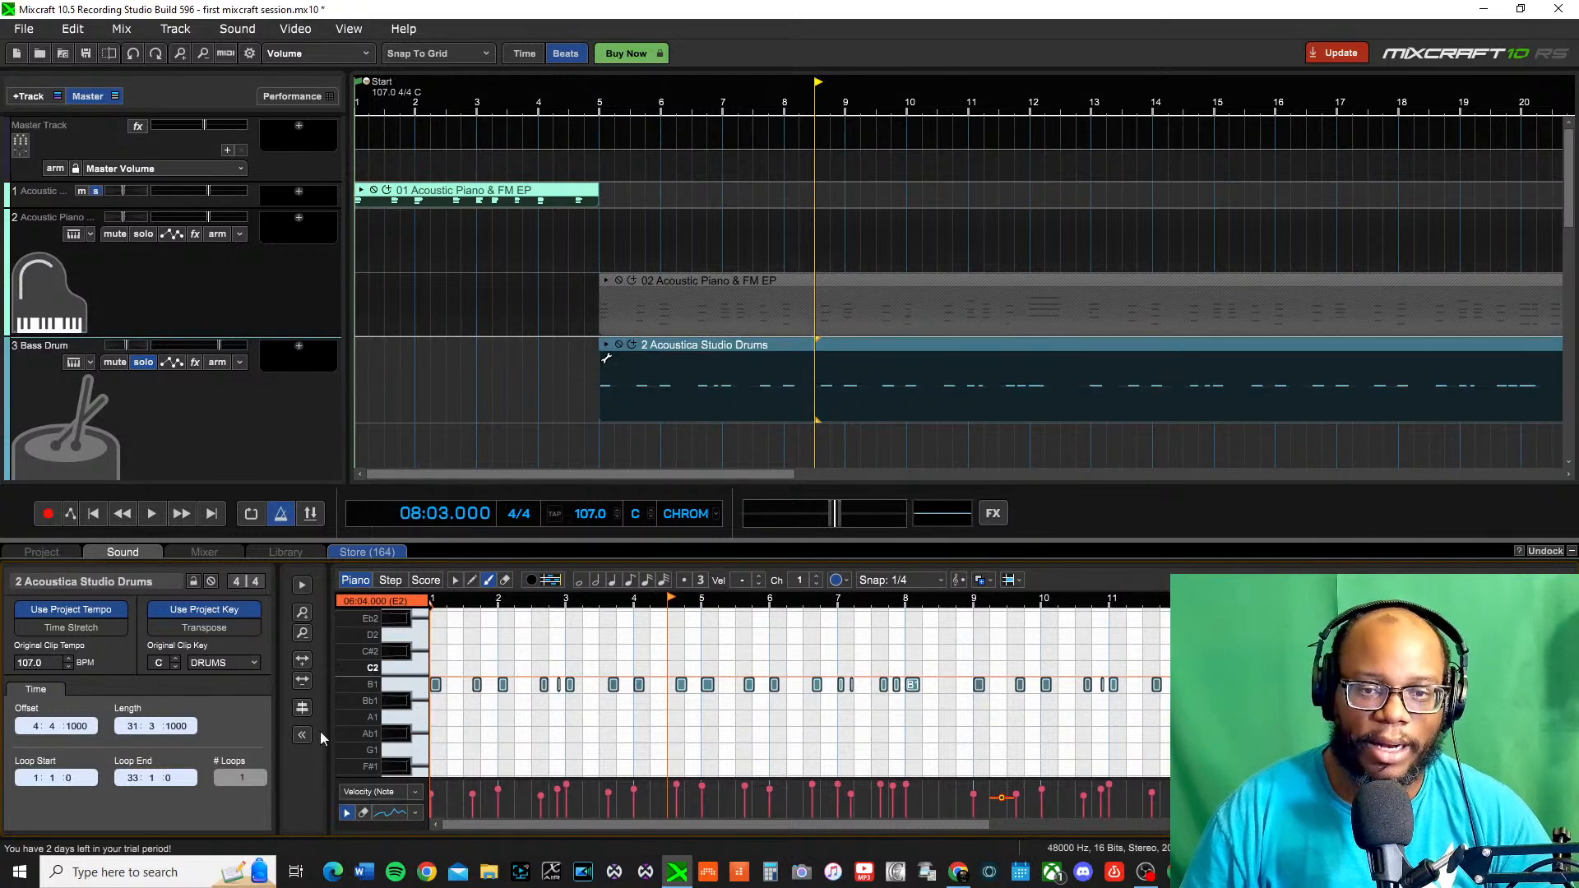
# Close the clip editor and listen to the soloed drum tracks from bar 5 to about bar 10
pyautogui.click(1571, 552)
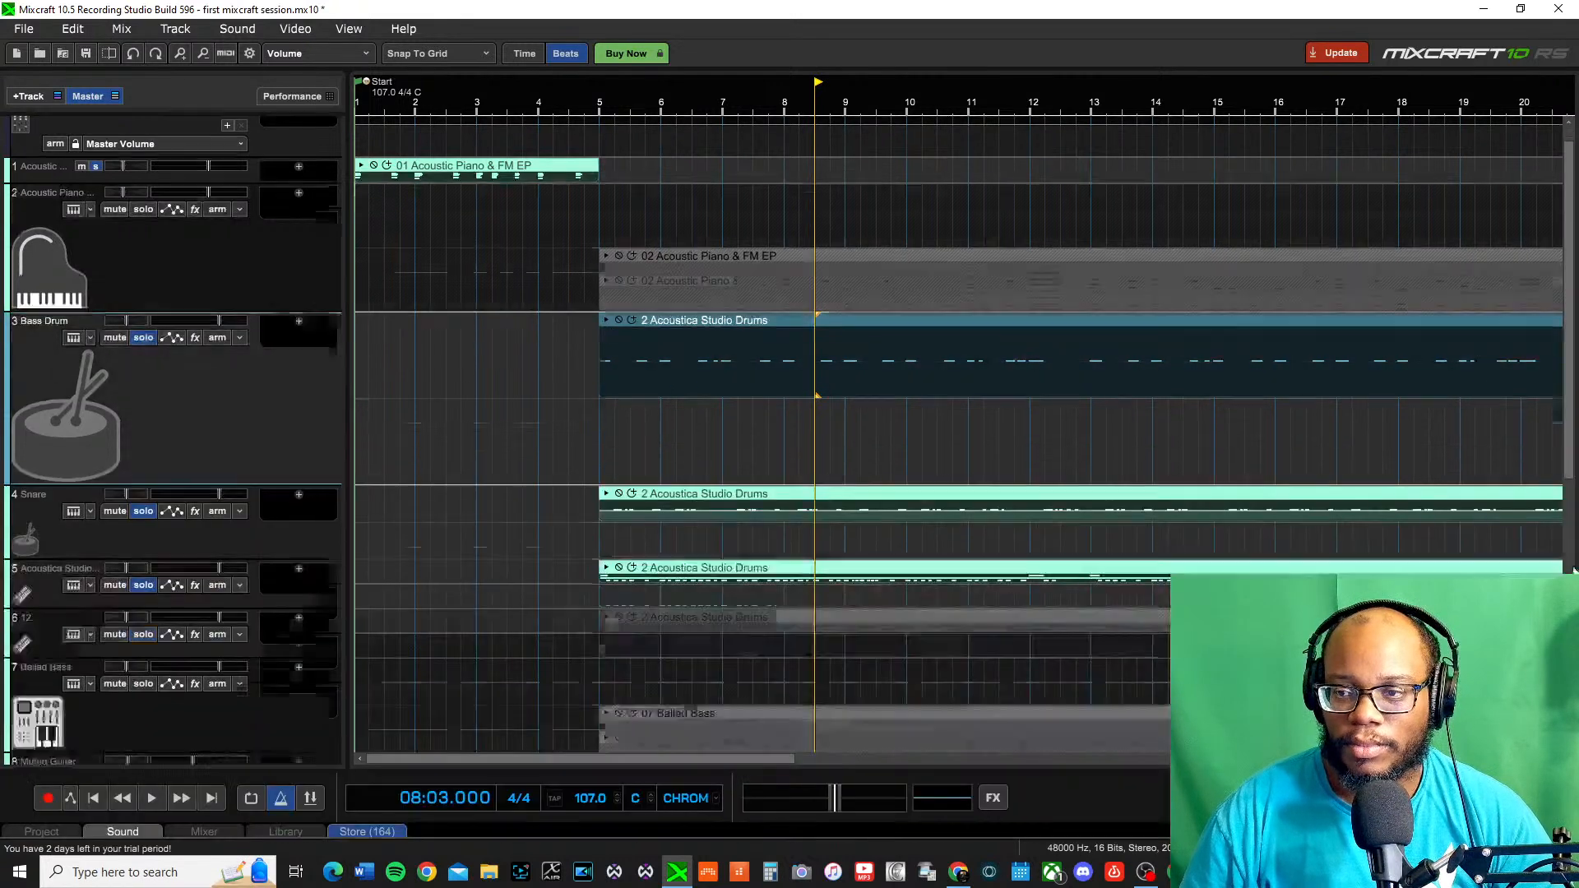
pyautogui.click(598, 102)
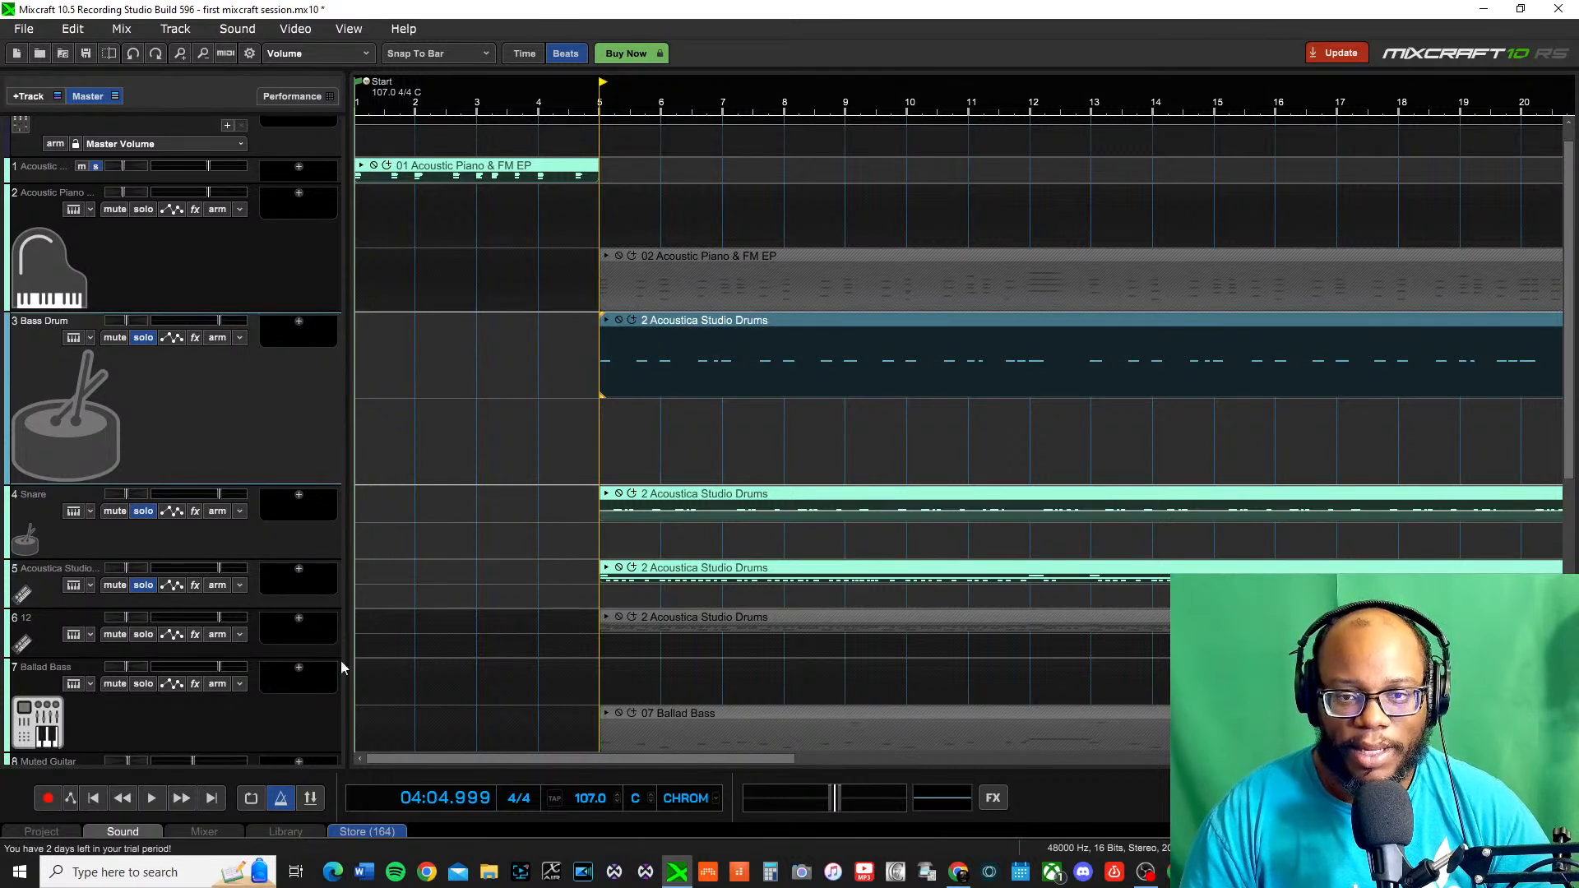
pyautogui.press('space')
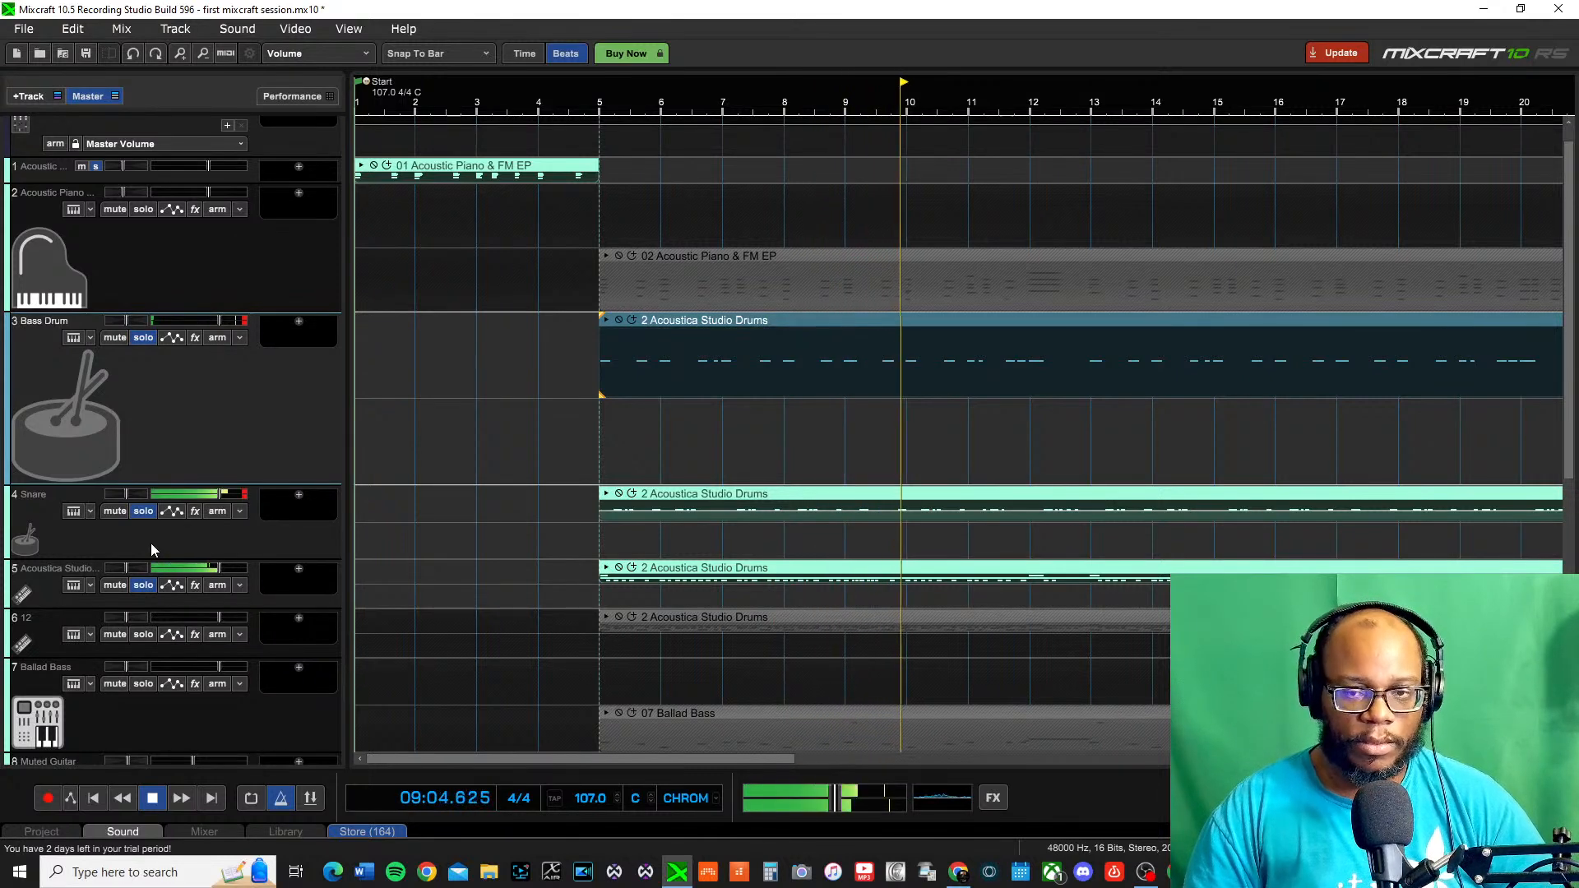
pyautogui.press('space')
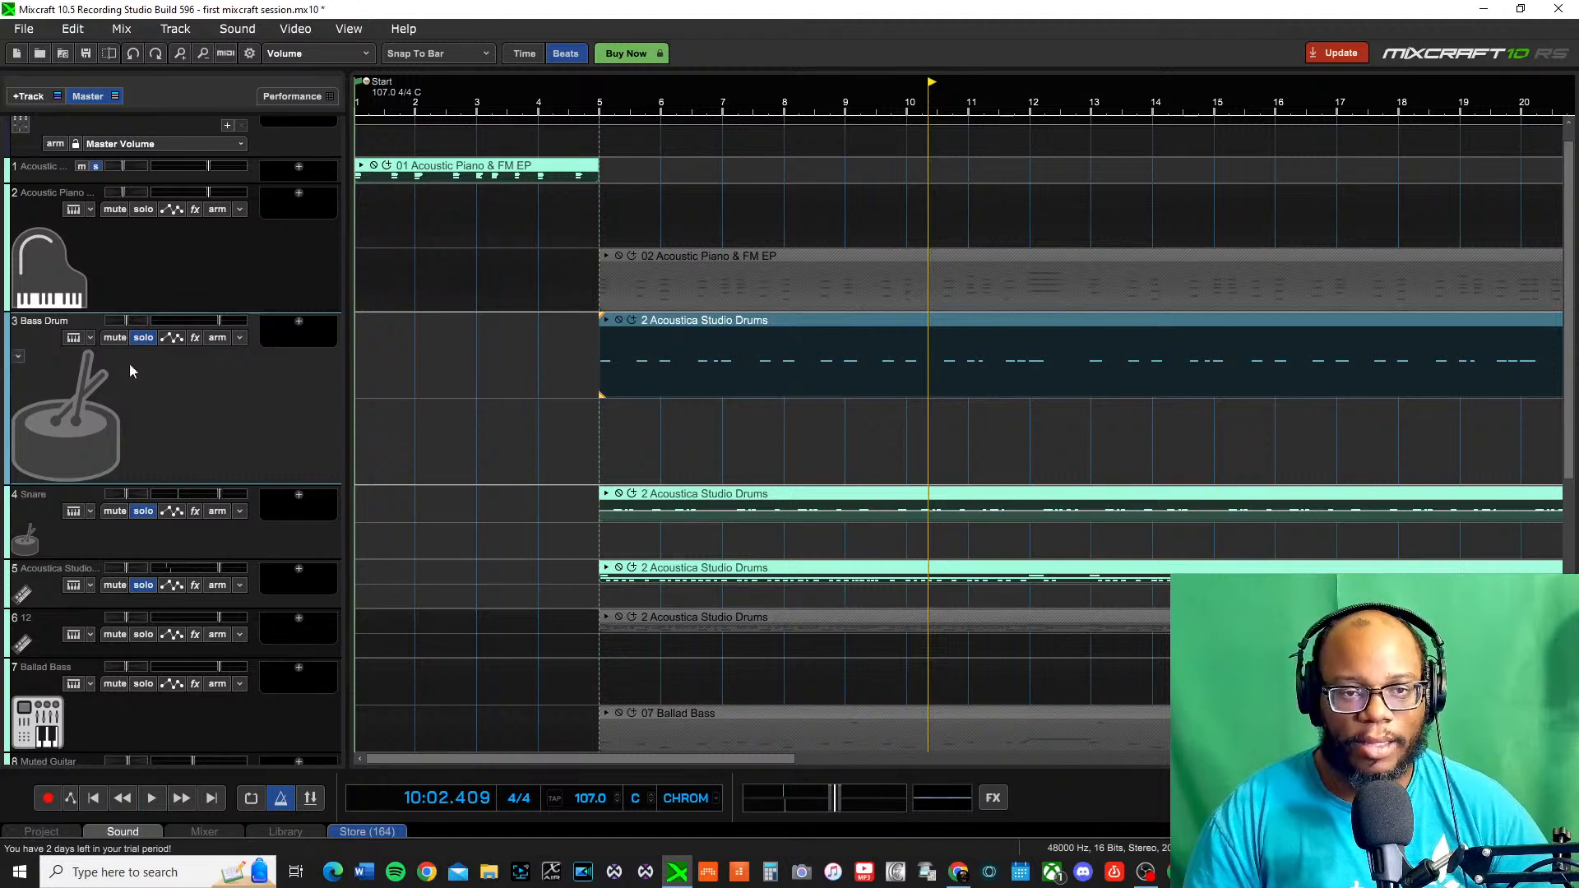
# Turn off solo on the Bass Drum, Snare, Acoustica Studio drum track 5 and Acoustic Piano track 1
pyautogui.click(143, 338)
pyautogui.click(143, 511)
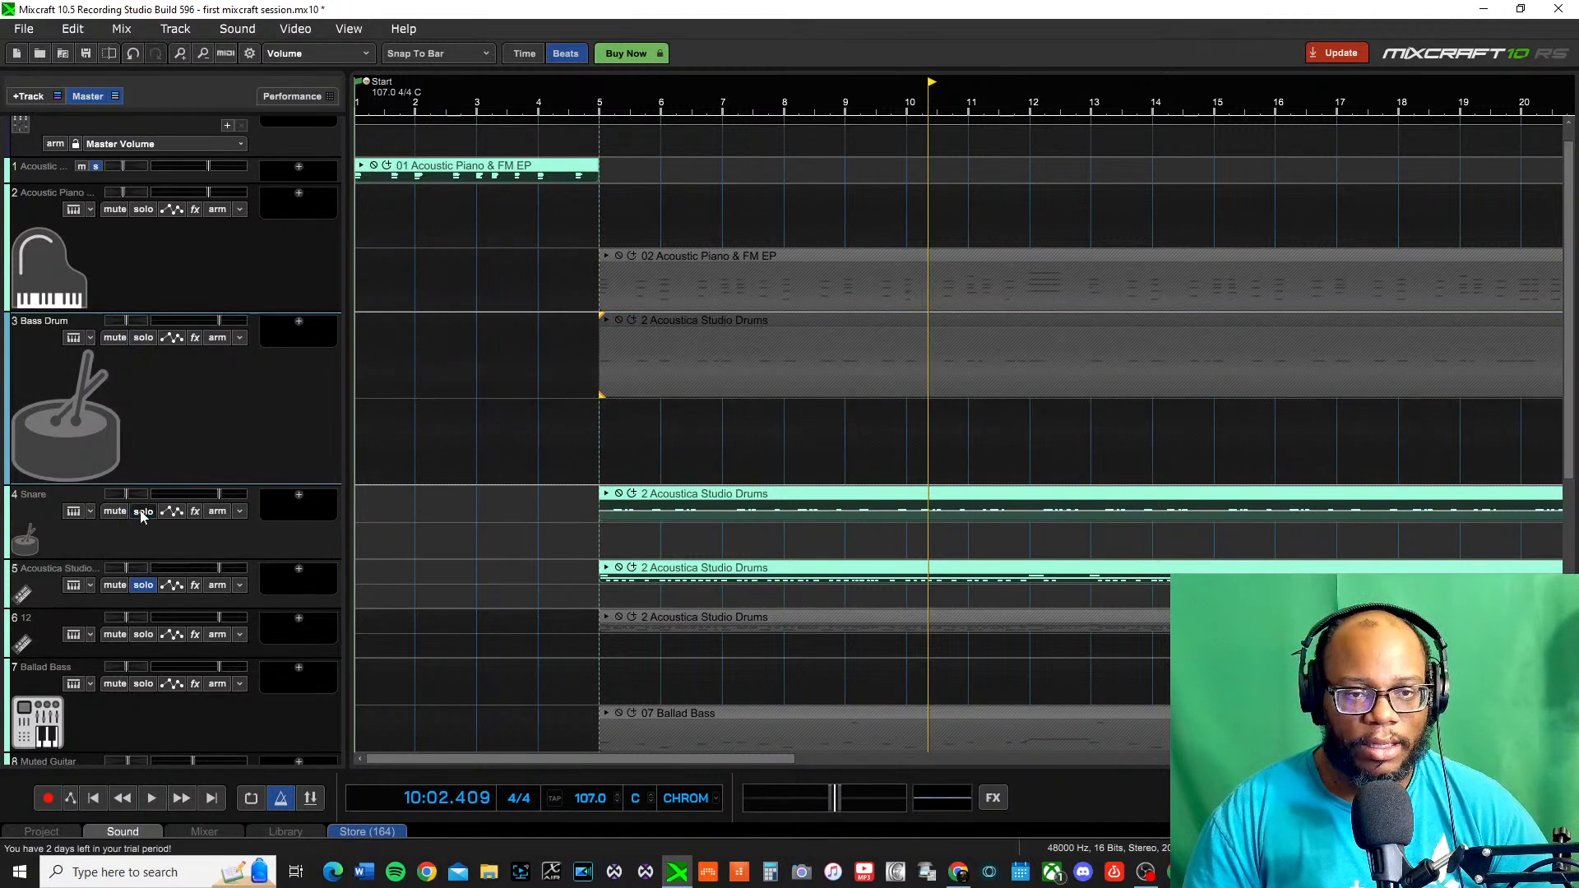
pyautogui.click(143, 585)
pyautogui.scroll(-2, 568, 296)
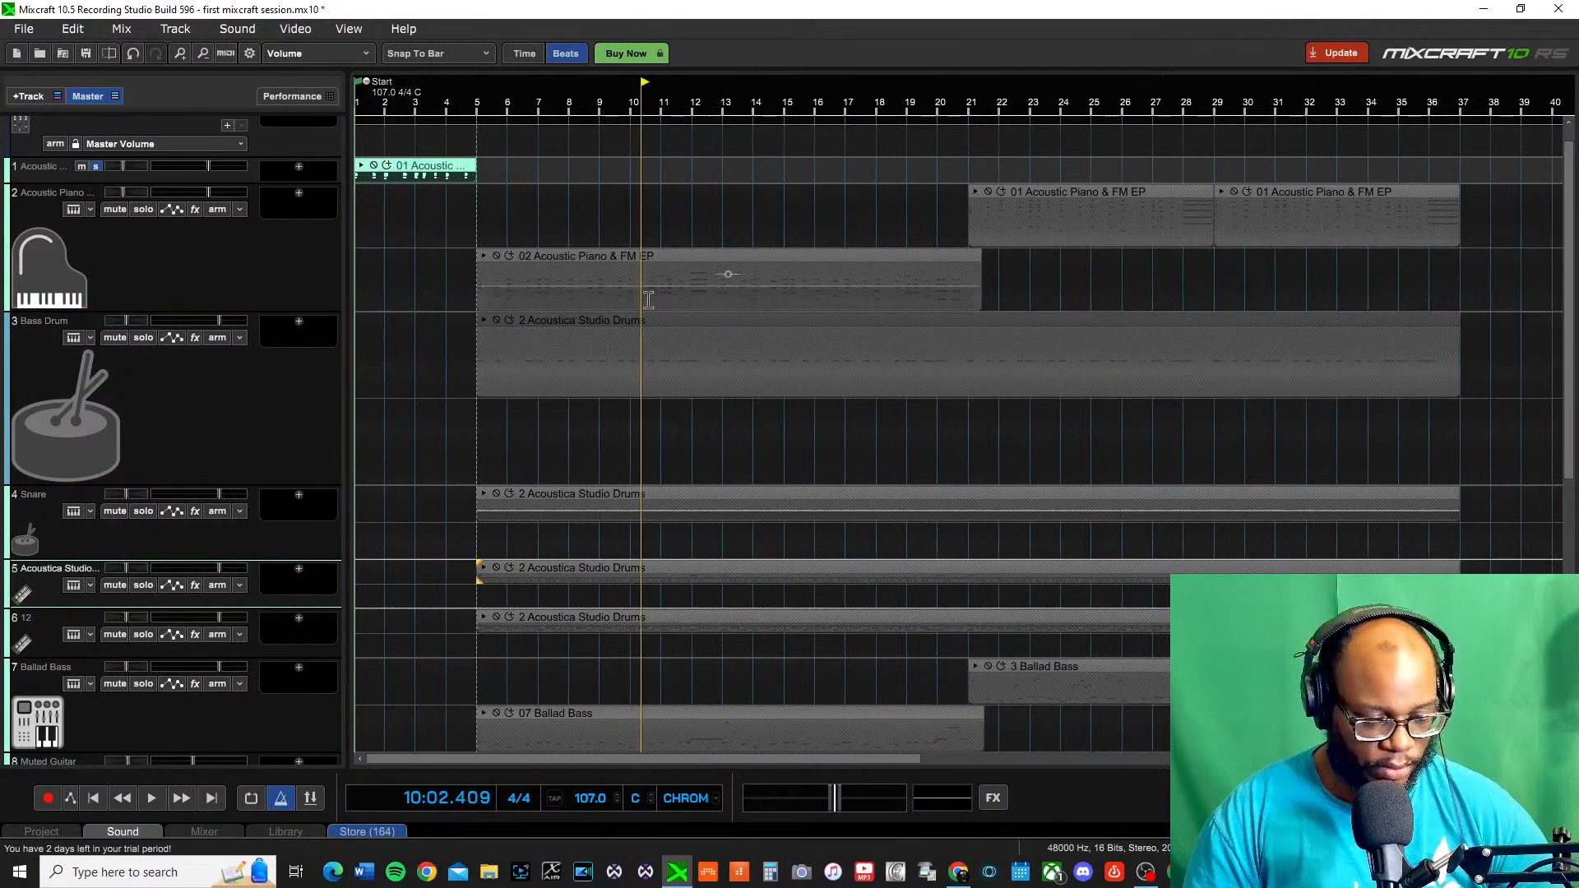
pyautogui.scroll(-5, 173, 323)
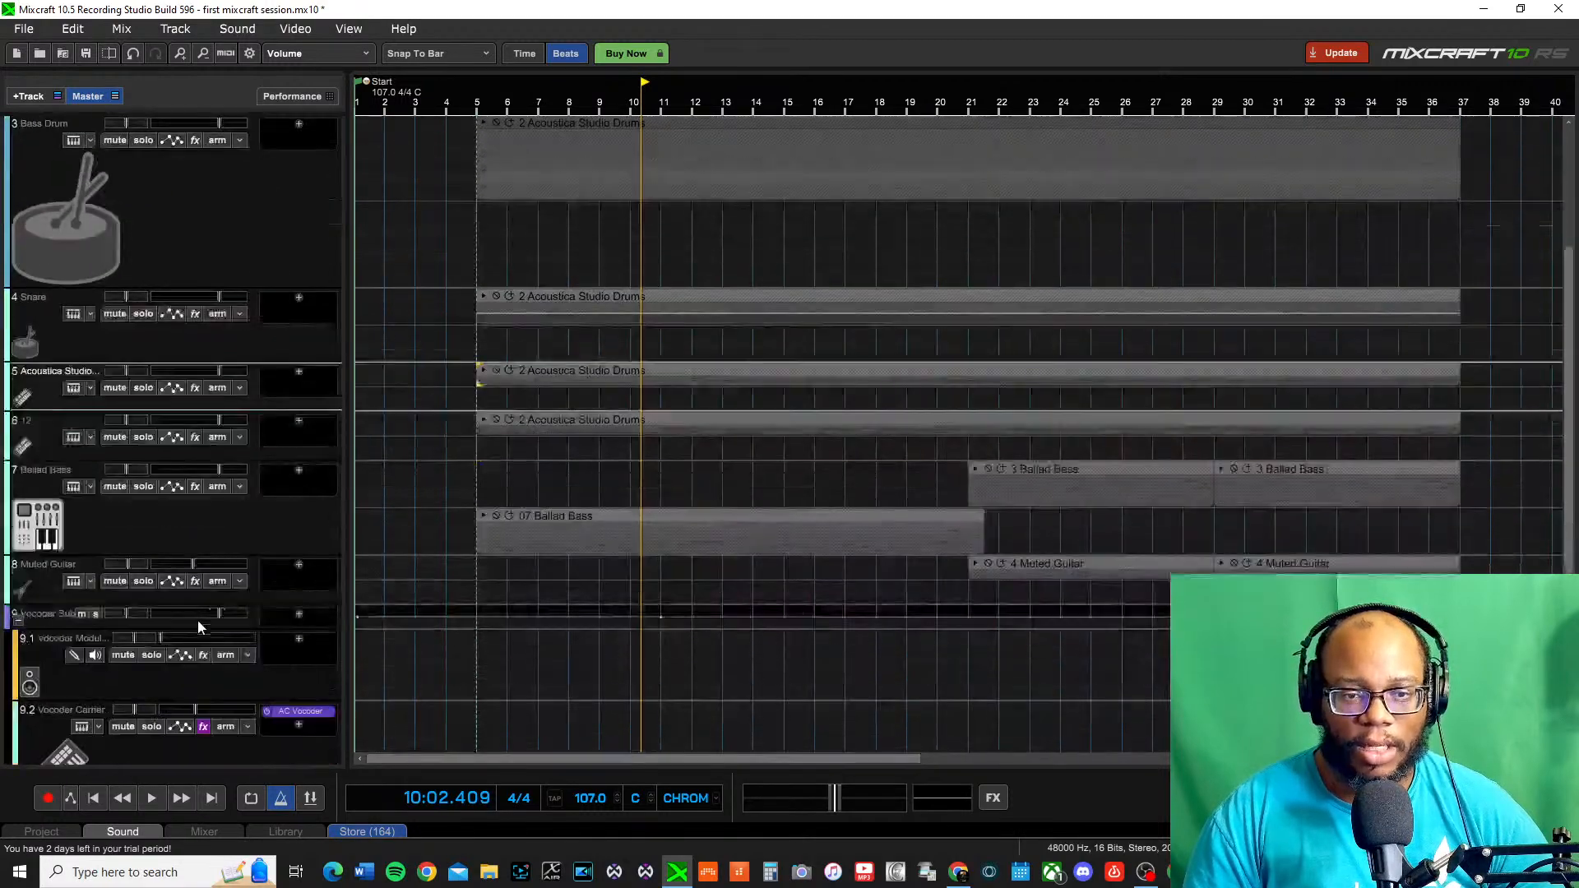
pyautogui.scroll(-3, 128, 687)
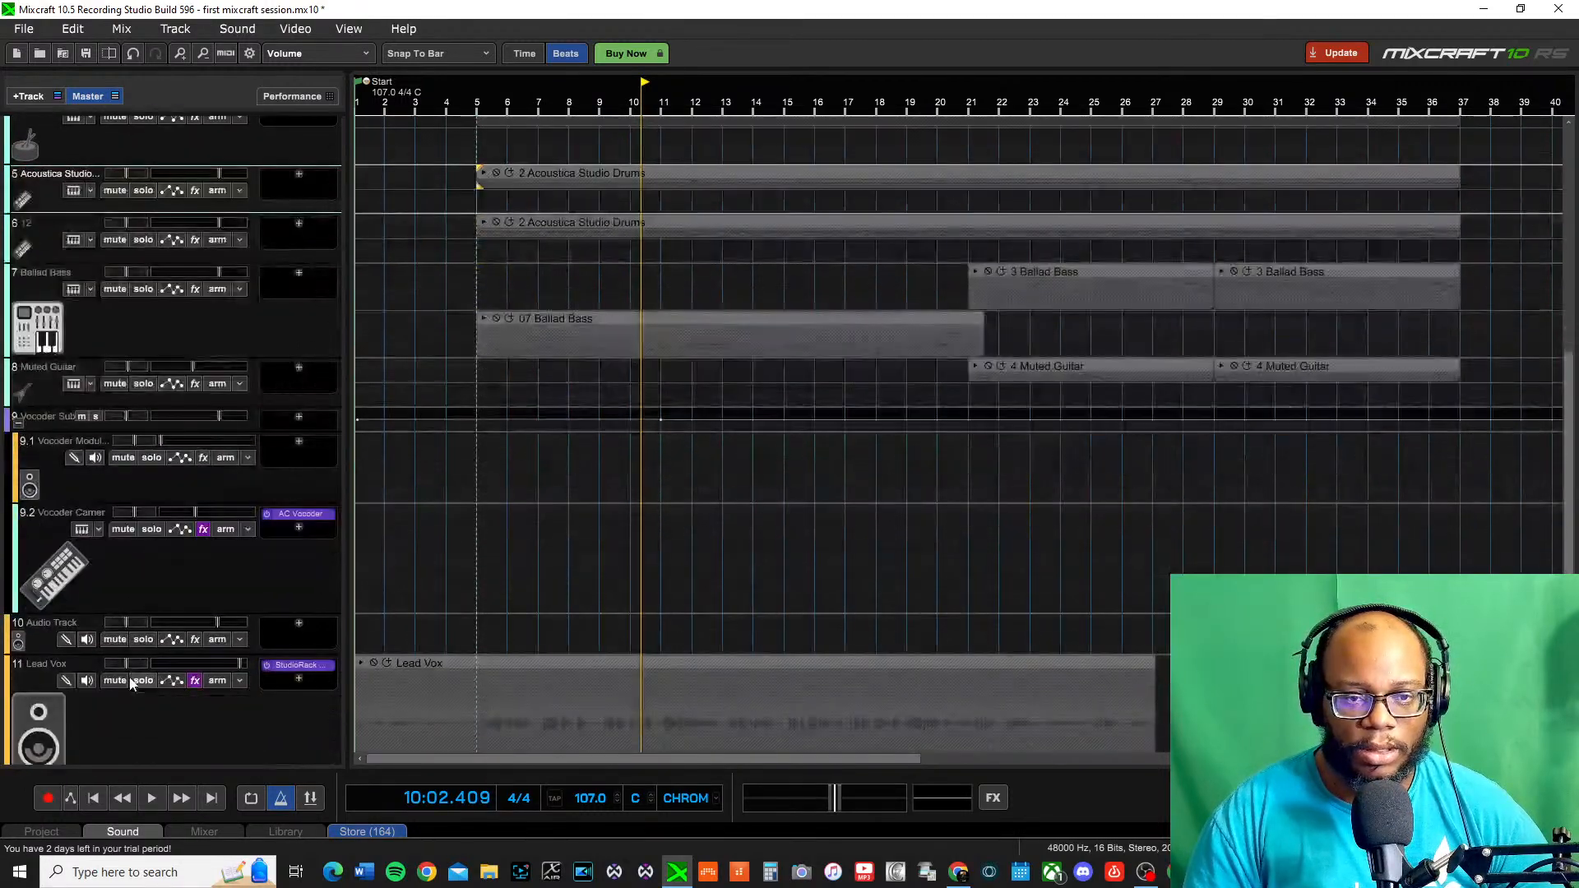
pyautogui.scroll(-2, 264, 658)
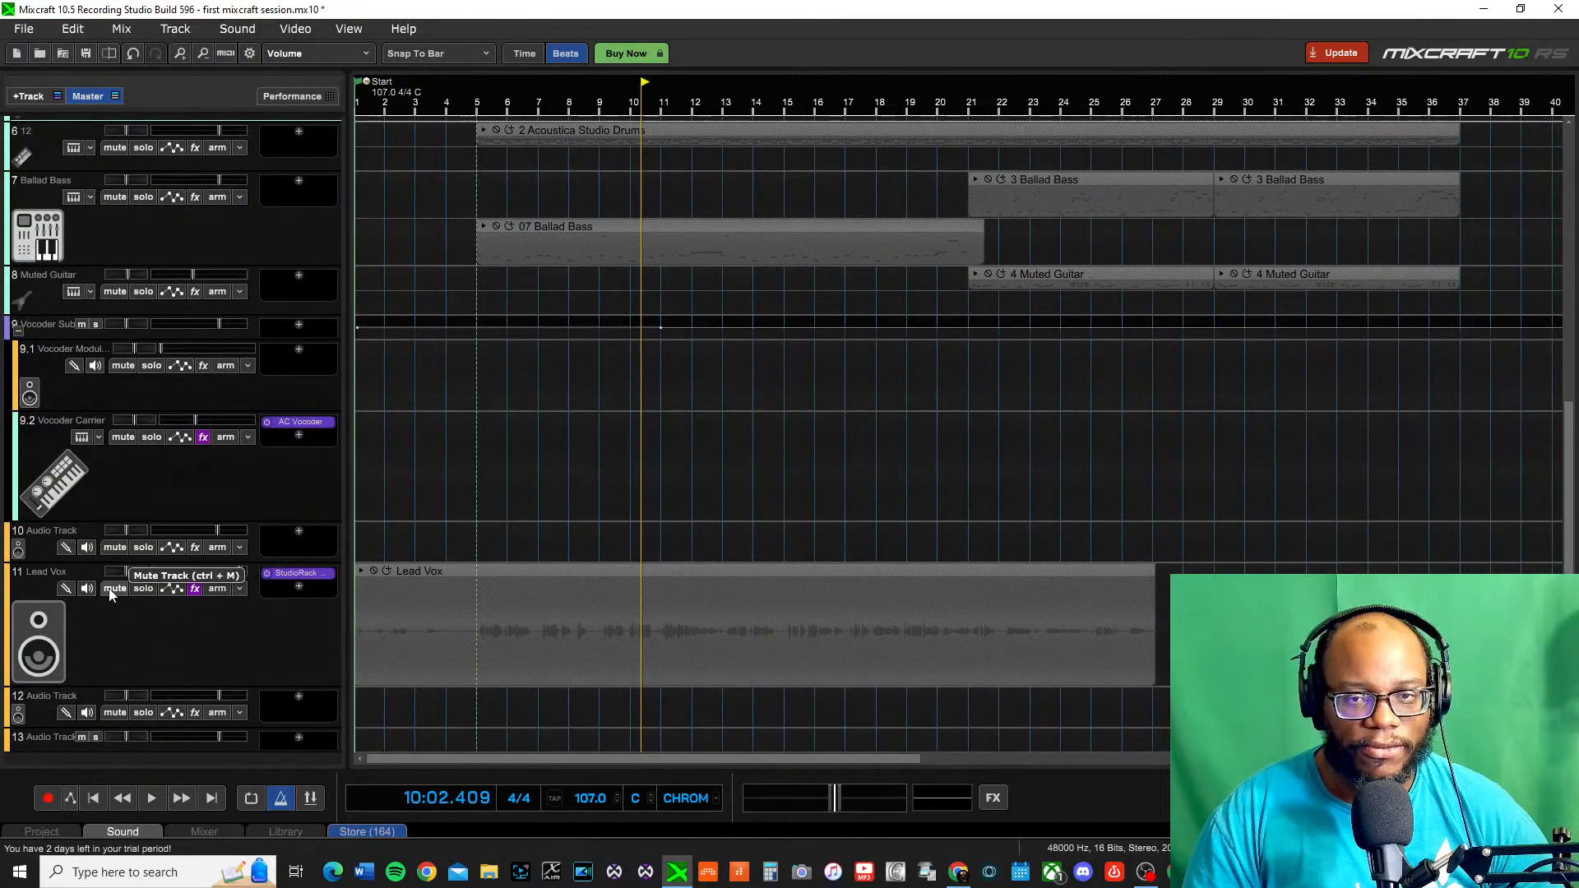
pyautogui.scroll(8, 210, 588)
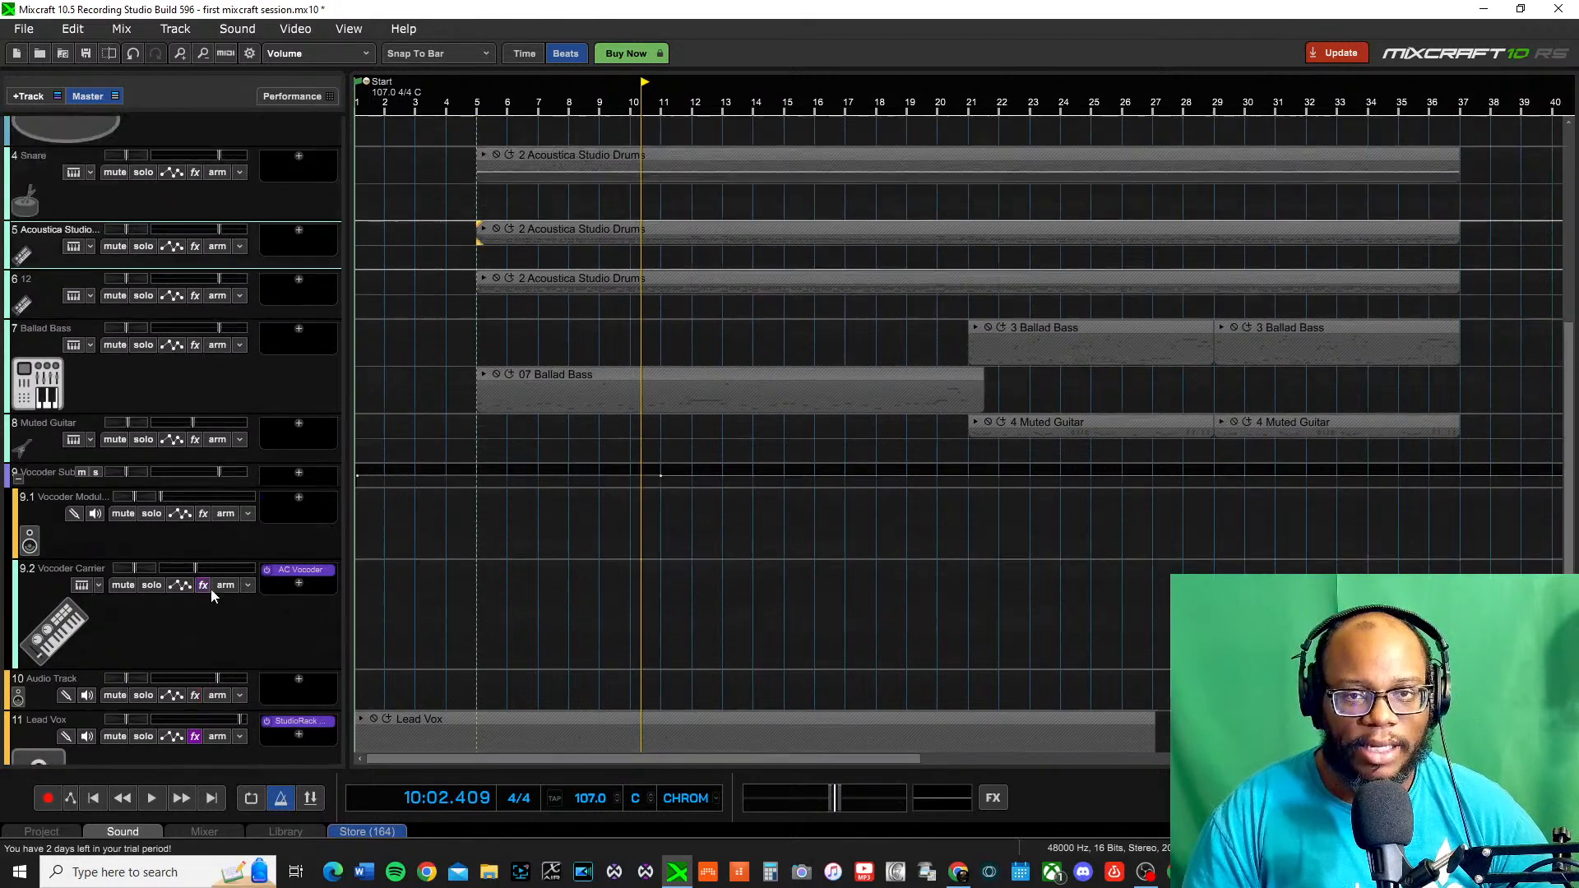
pyautogui.scroll(1, 211, 585)
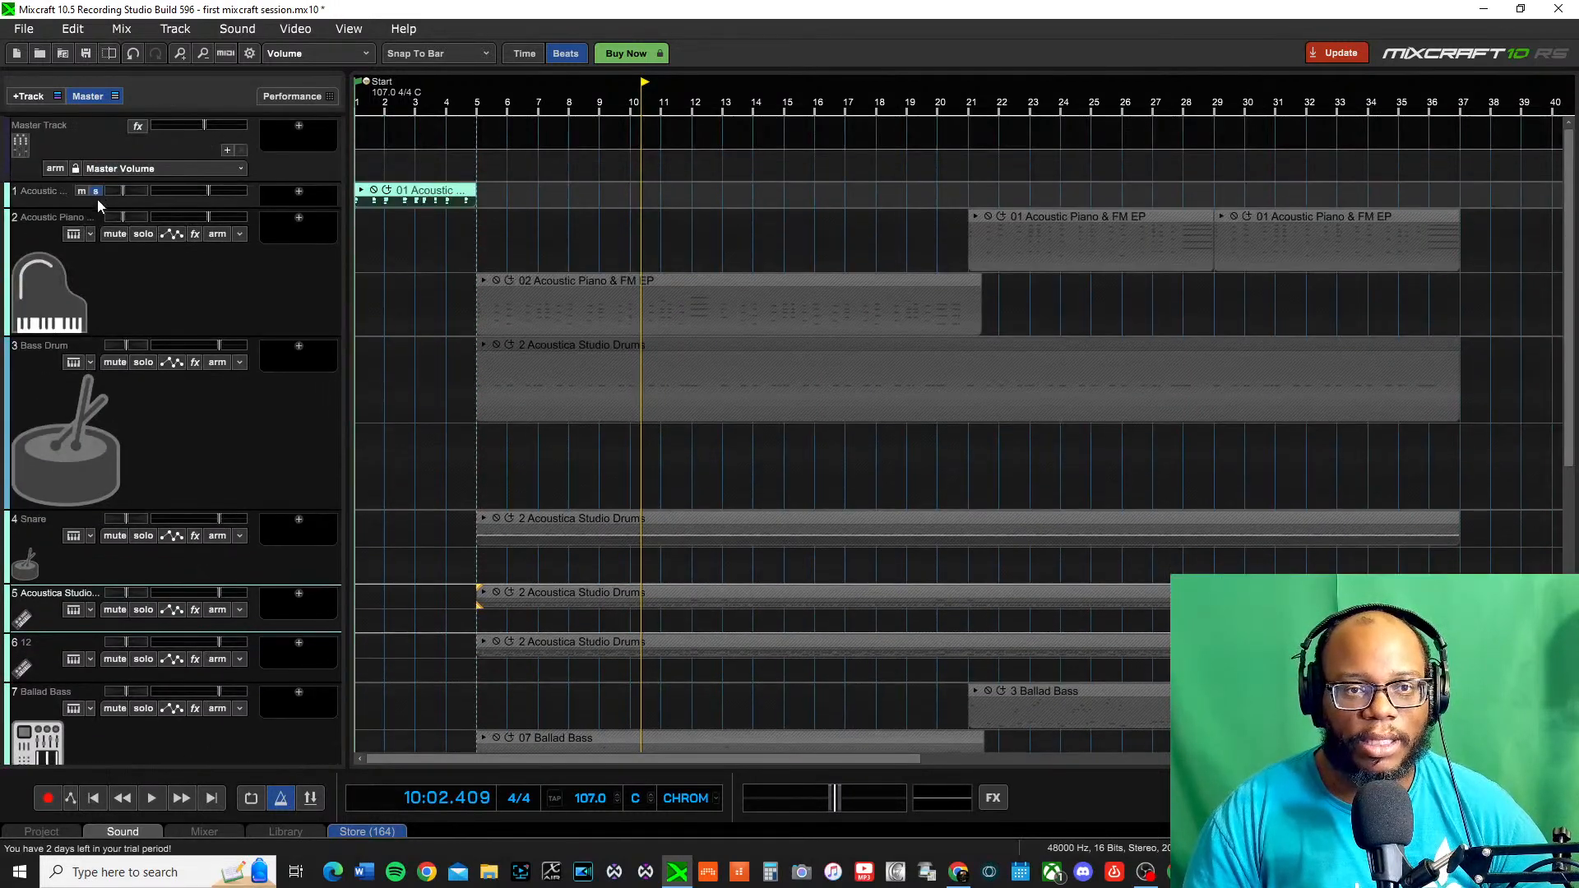
pyautogui.click(97, 191)
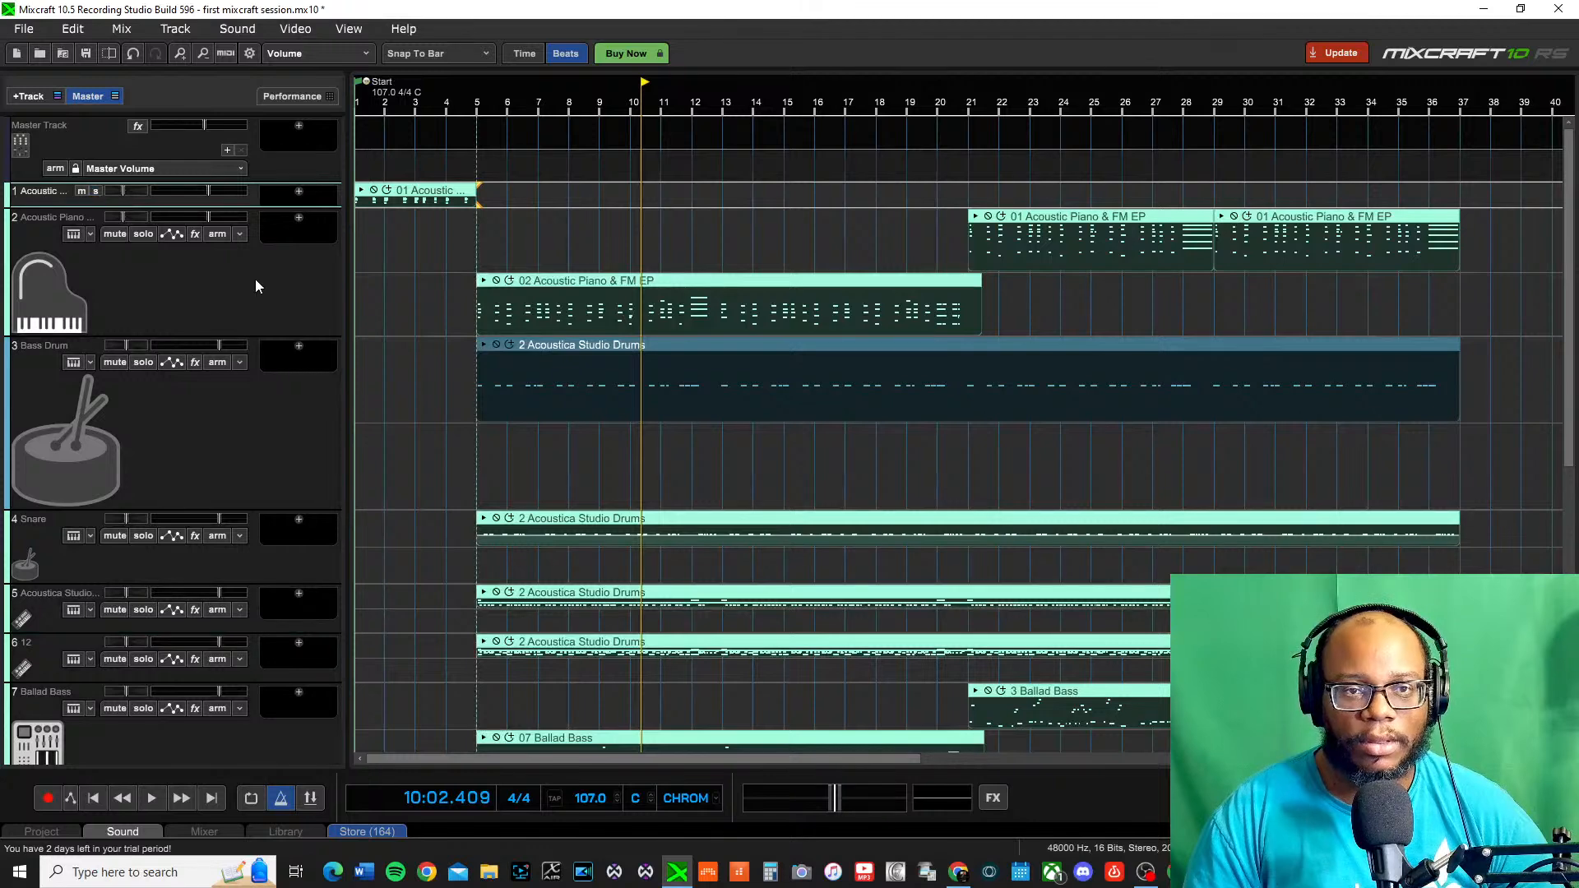
# Mute the Lead Vox track and play the full arrangement from bar 1 to about bar 9
pyautogui.press('space')
pyautogui.scroll(-7, 175, 472)
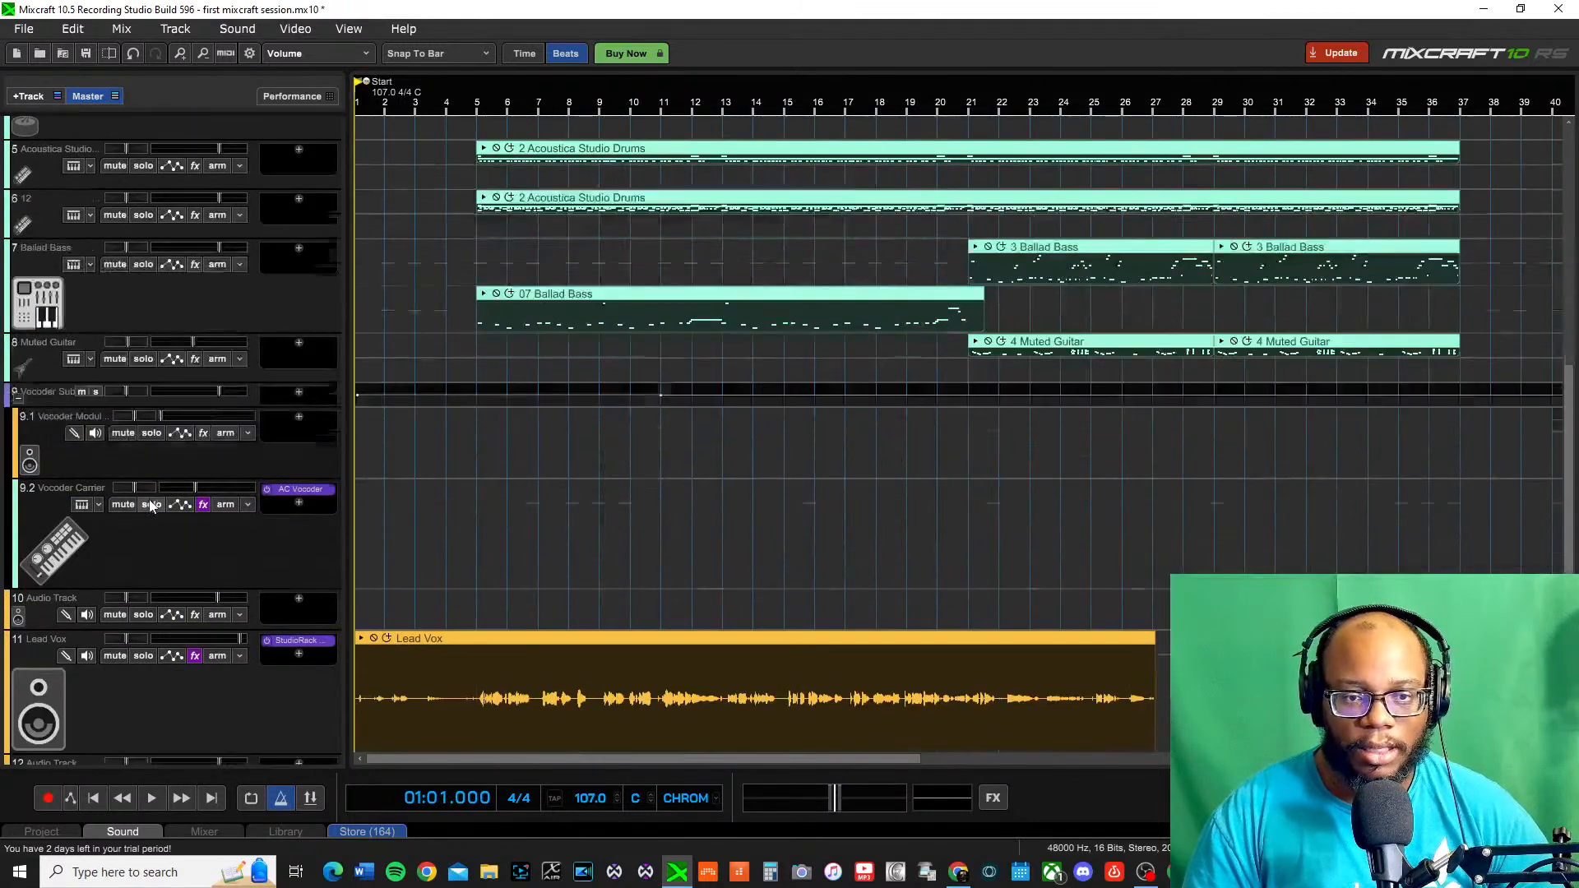
pyautogui.click(115, 656)
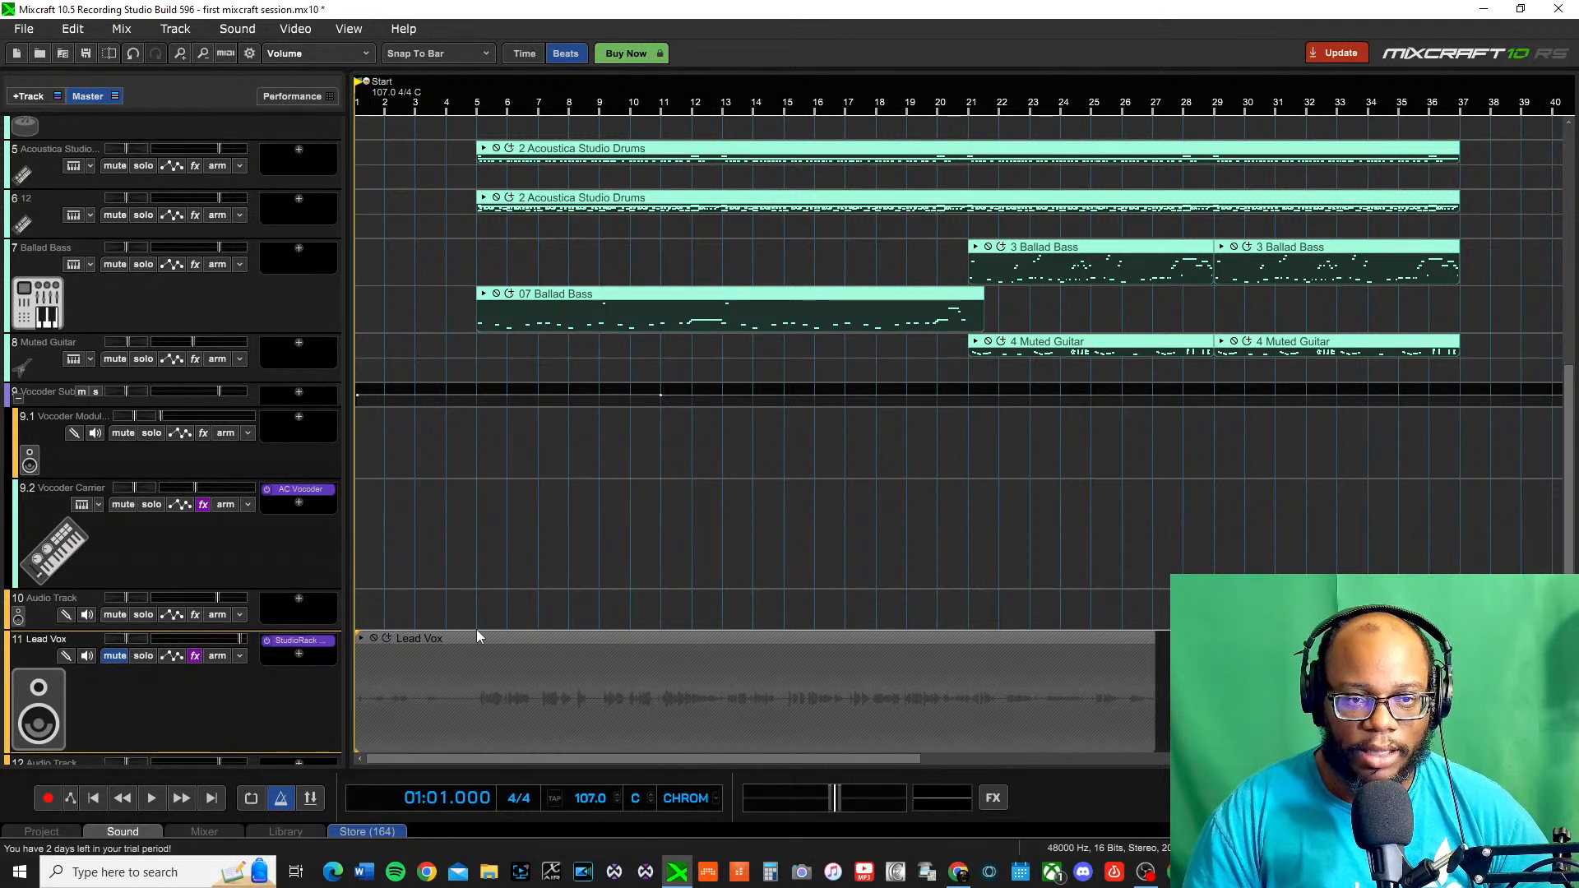
pyautogui.press('space')
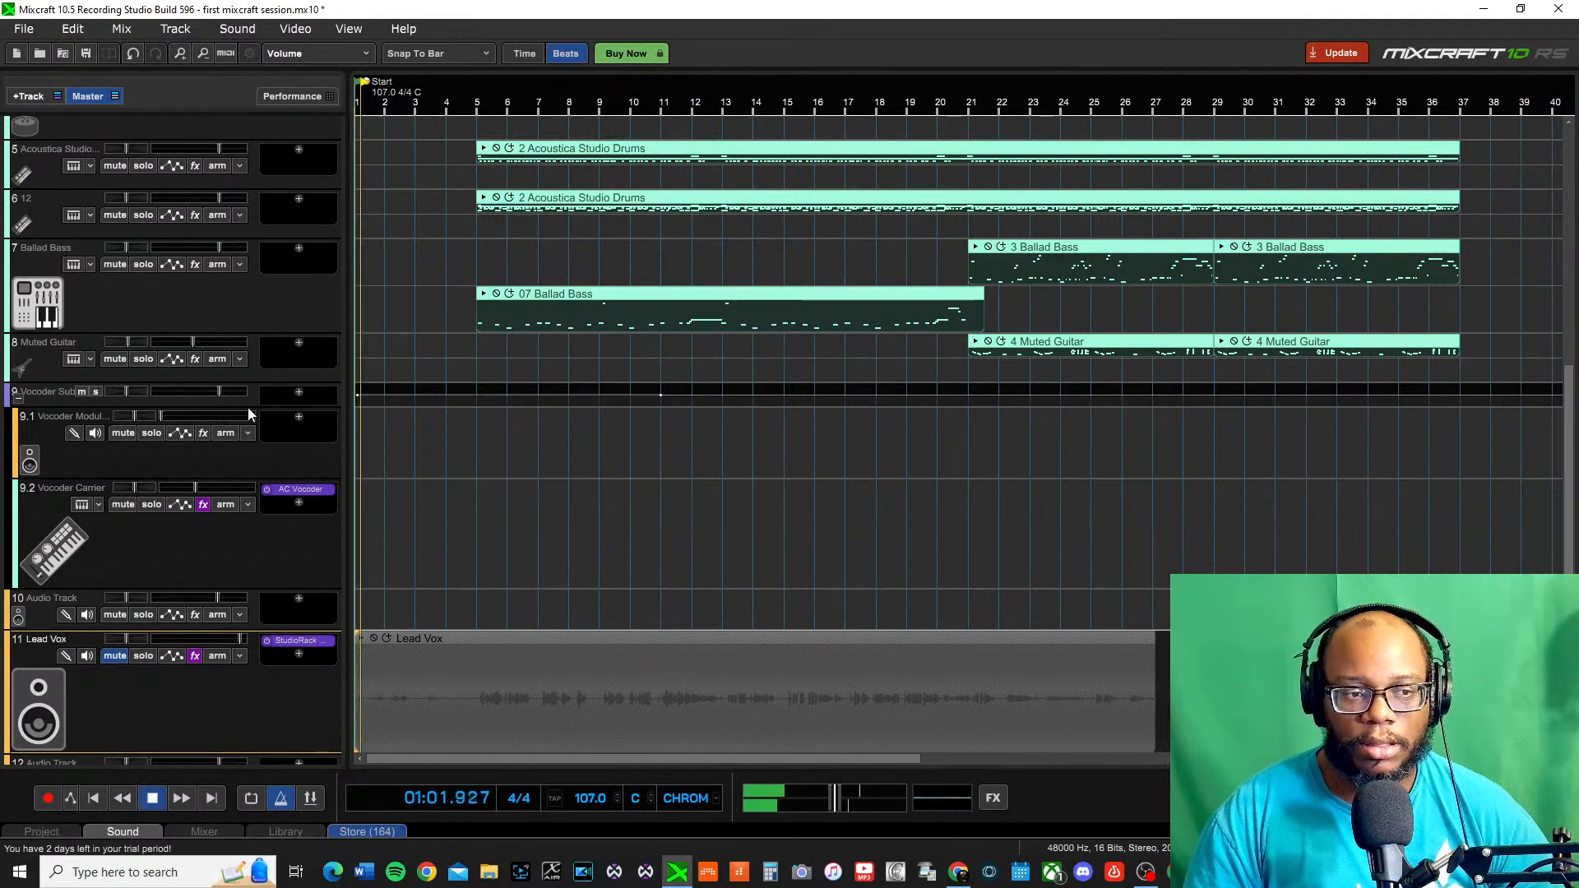
pyautogui.scroll(-3, 962, 494)
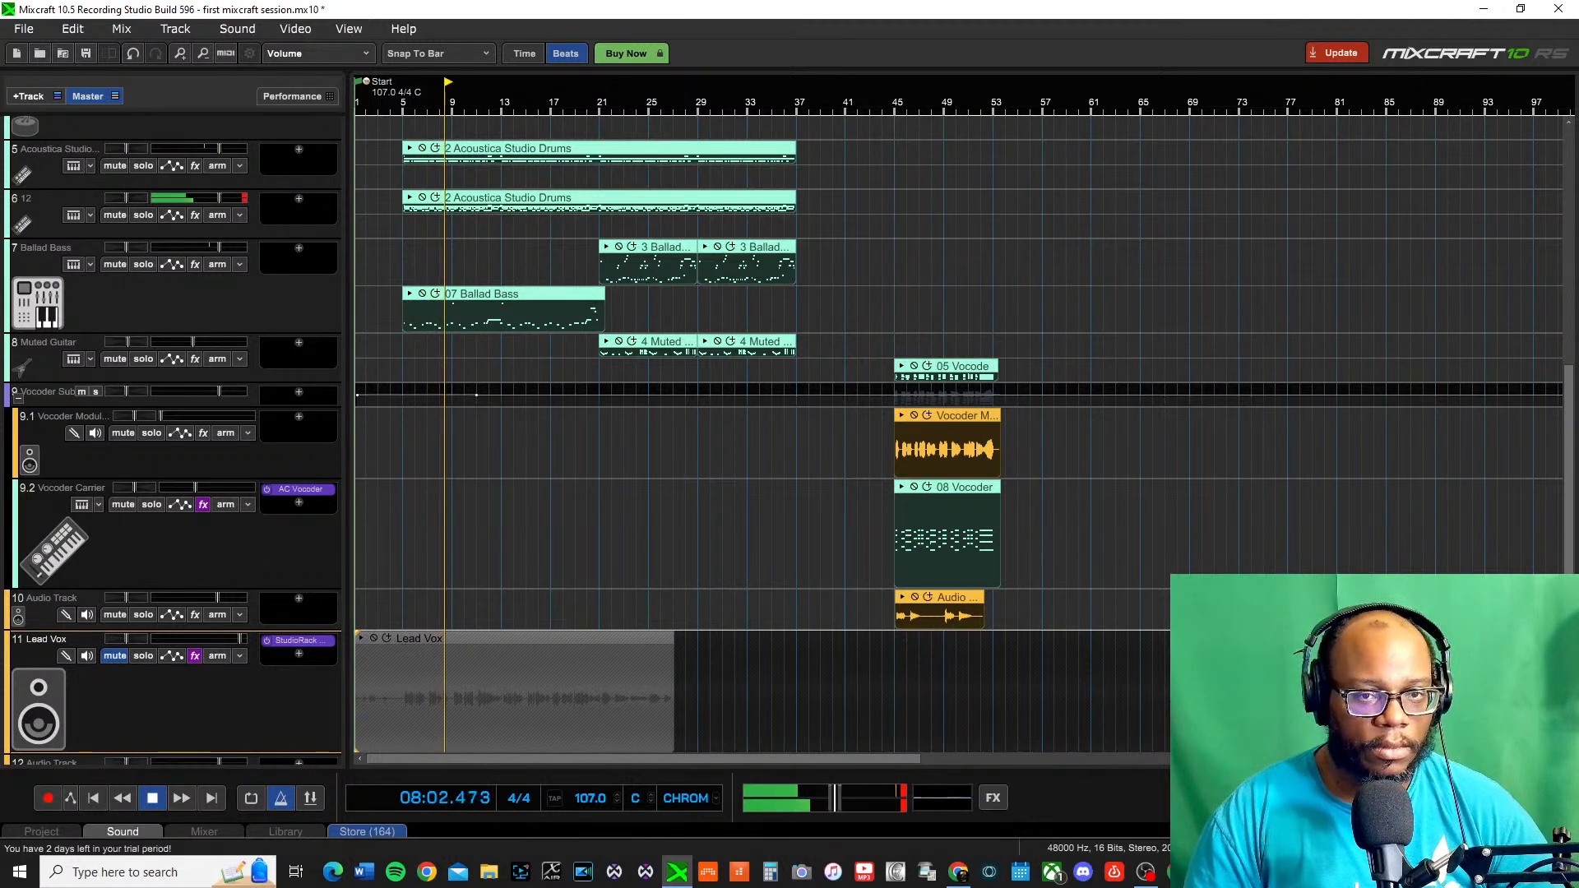
pyautogui.press('space')
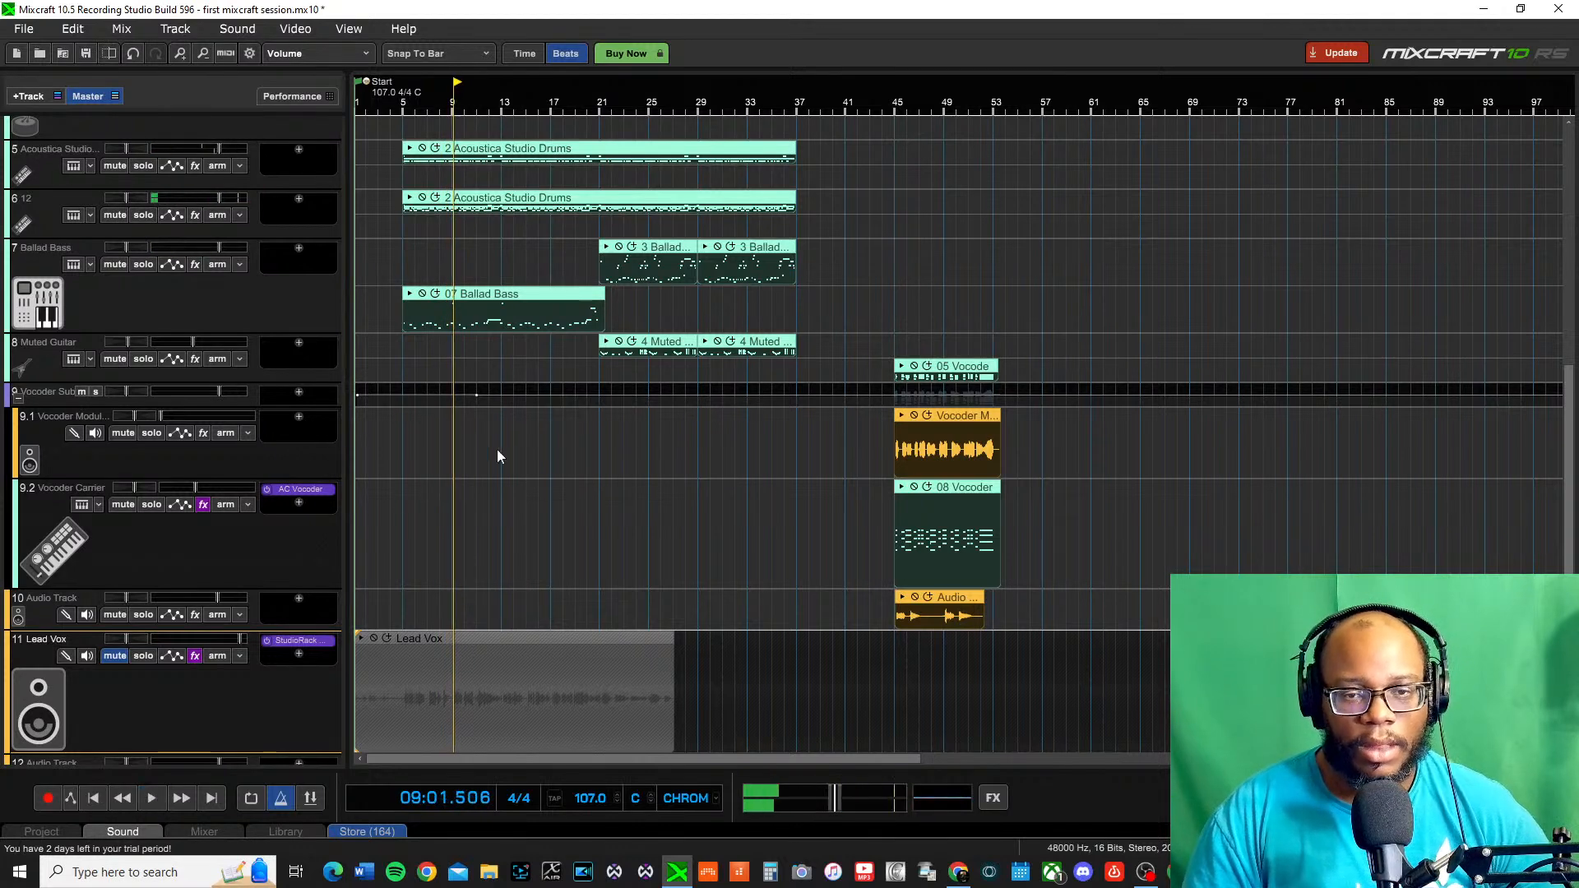
# Play the Bass Drum, Snare and Acoustica Studio drum track 5 soloed, comparing them with and without drum track 6 named 12
pyautogui.scroll(1, 458, 402)
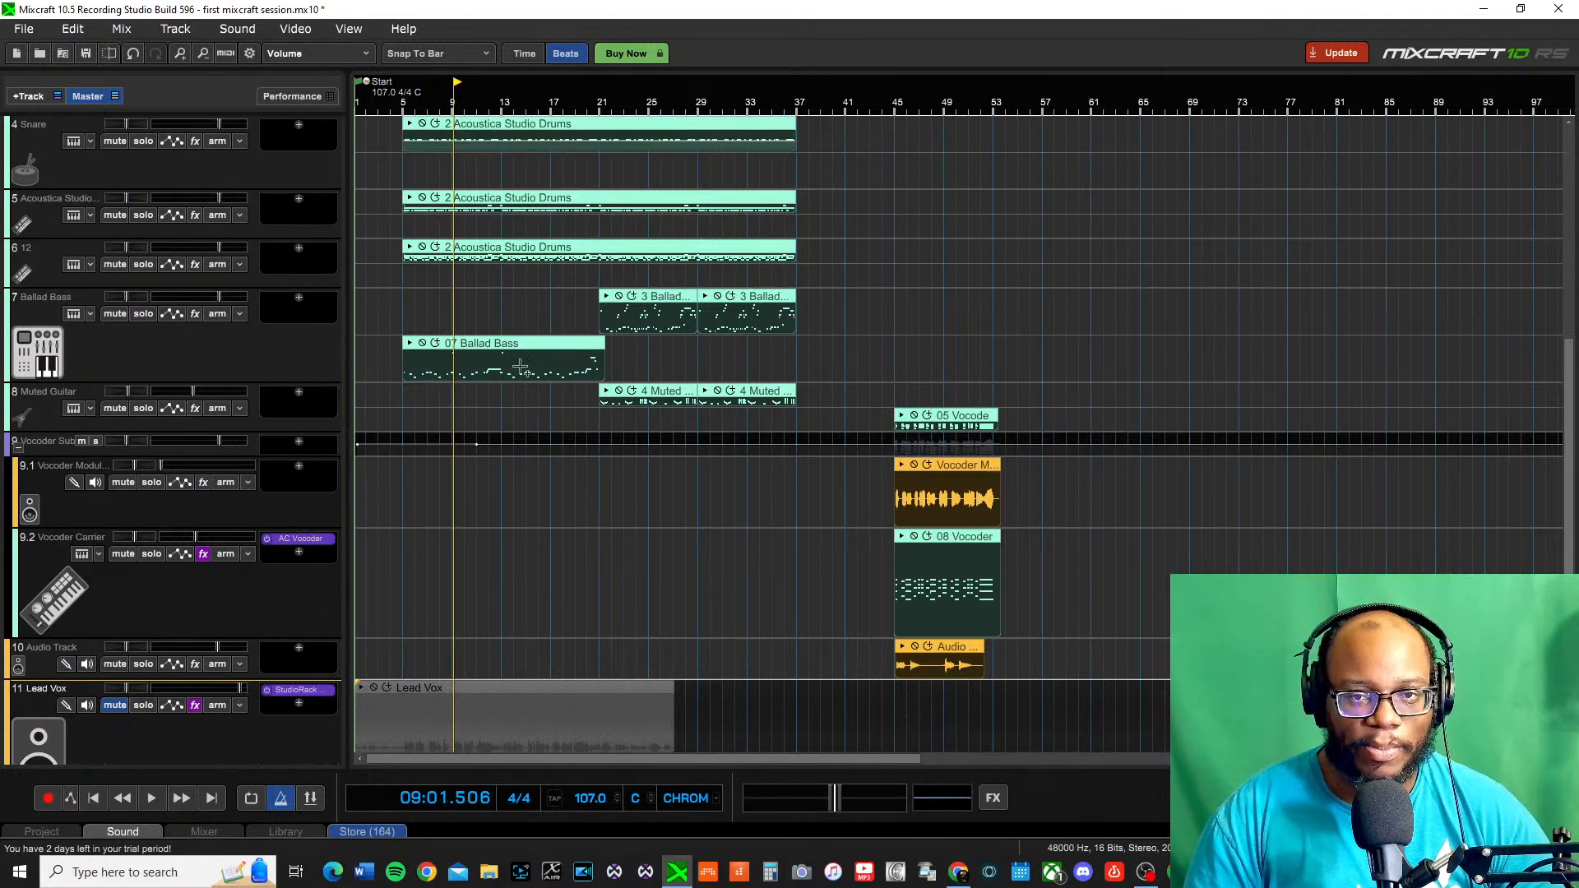
pyautogui.scroll(4, 823, 329)
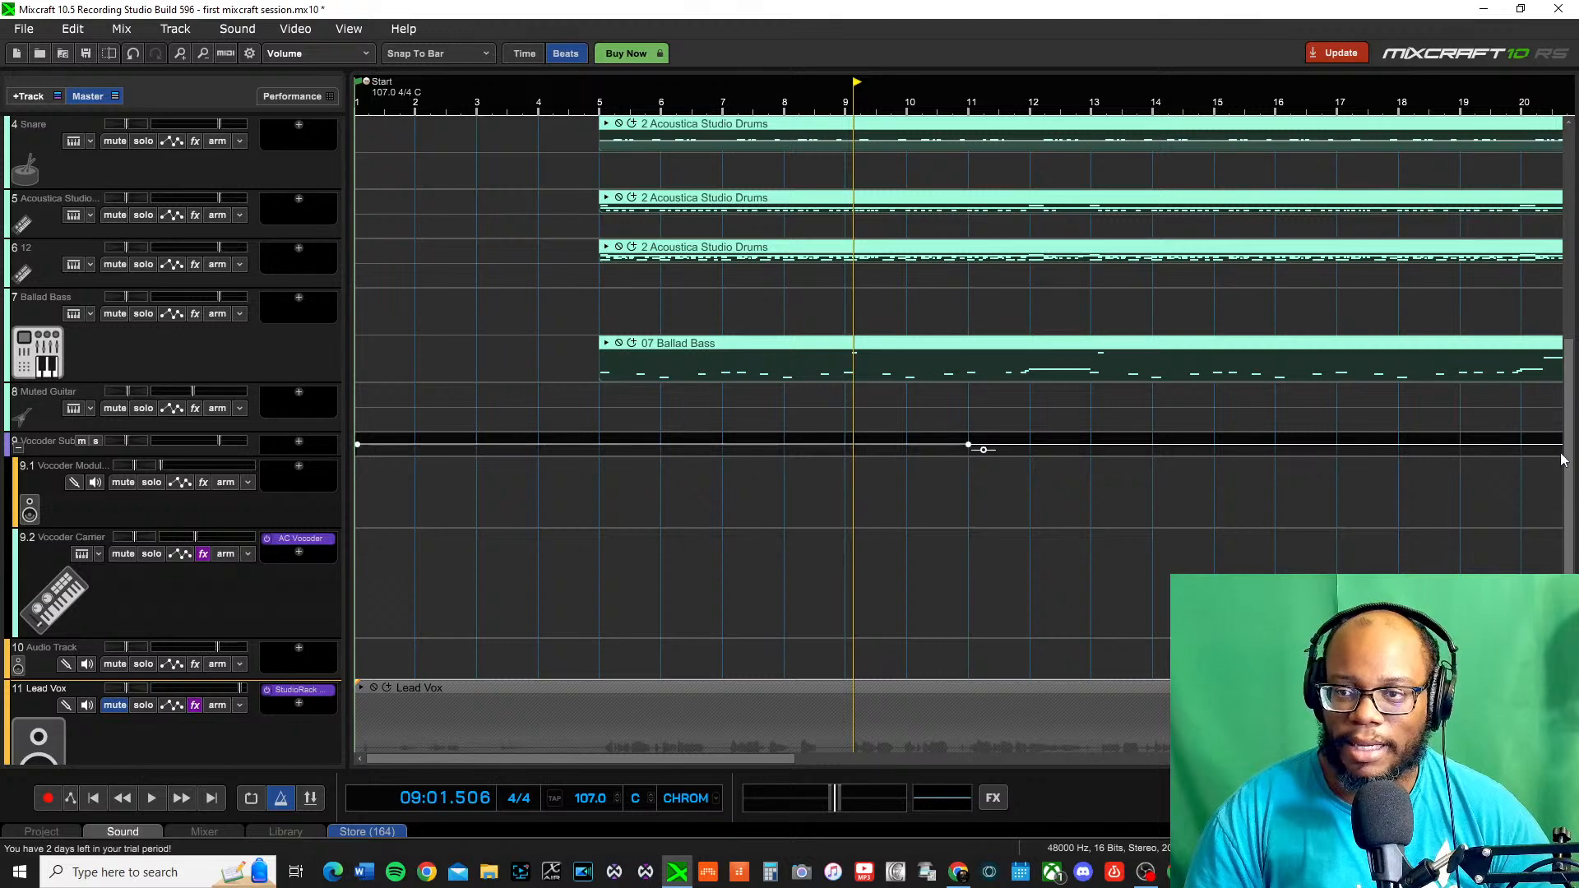
pyautogui.moveTo(1569, 463); pyautogui.dragTo(1571, 216)
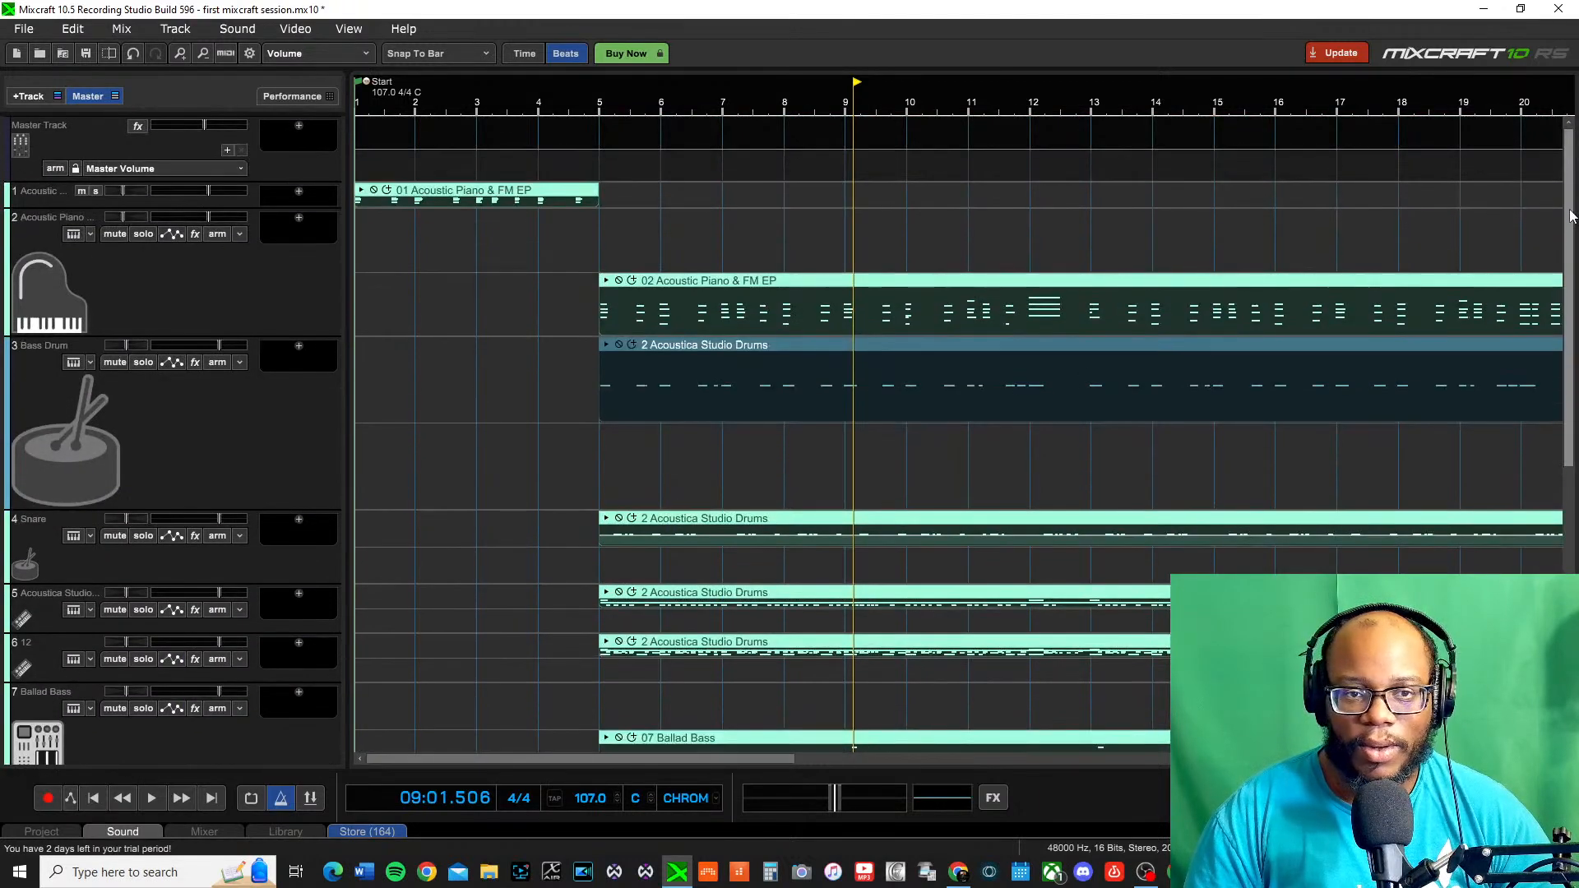
pyautogui.click(143, 363)
pyautogui.press('space')
pyautogui.click(143, 535)
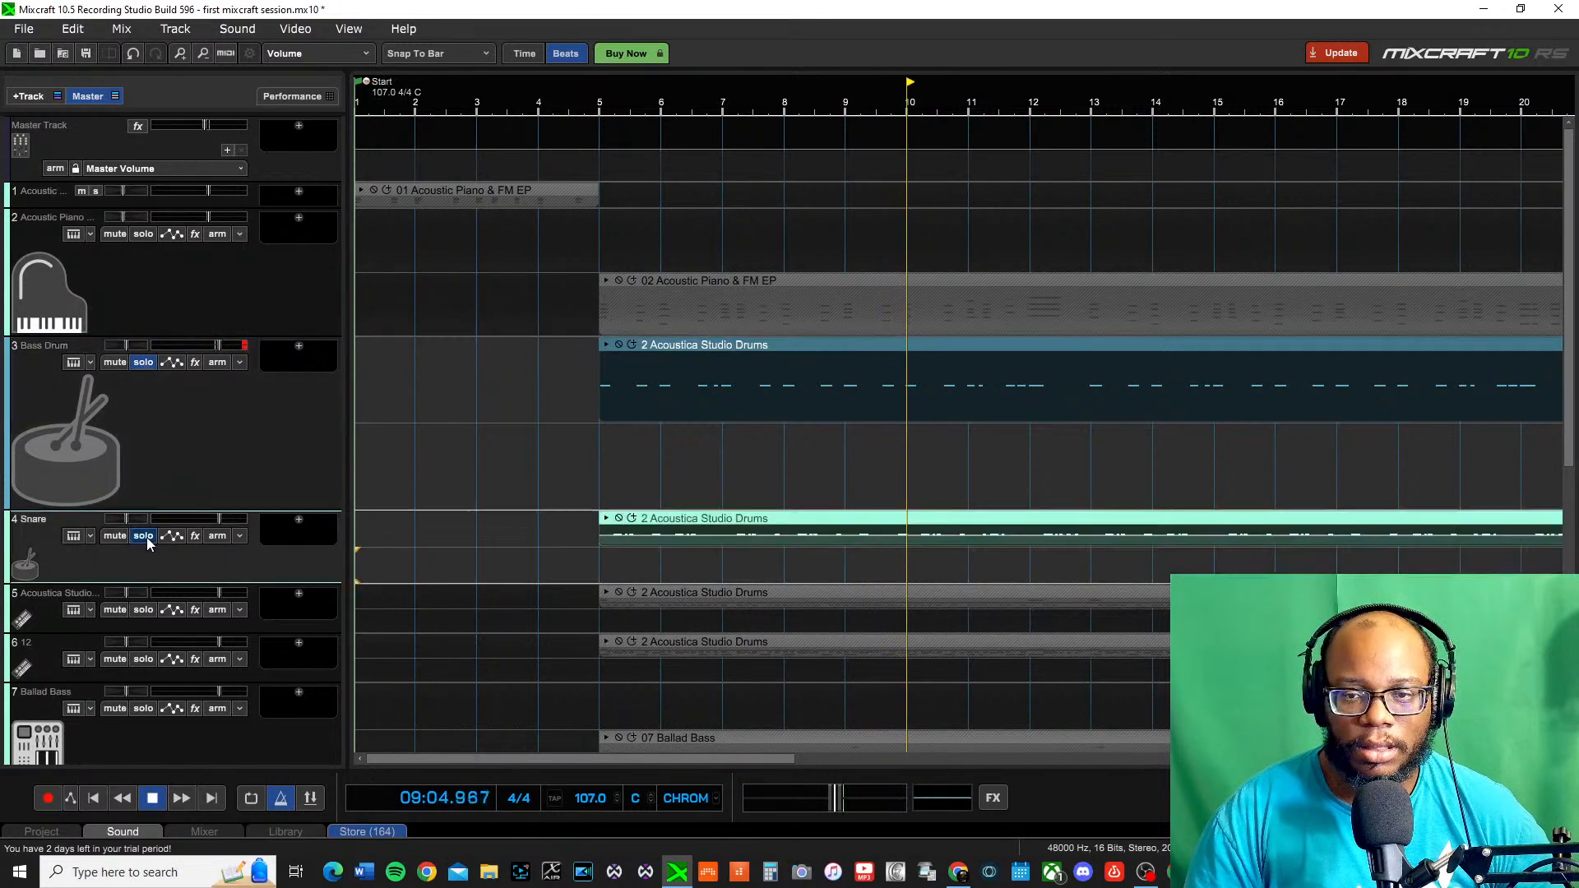
pyautogui.click(143, 611)
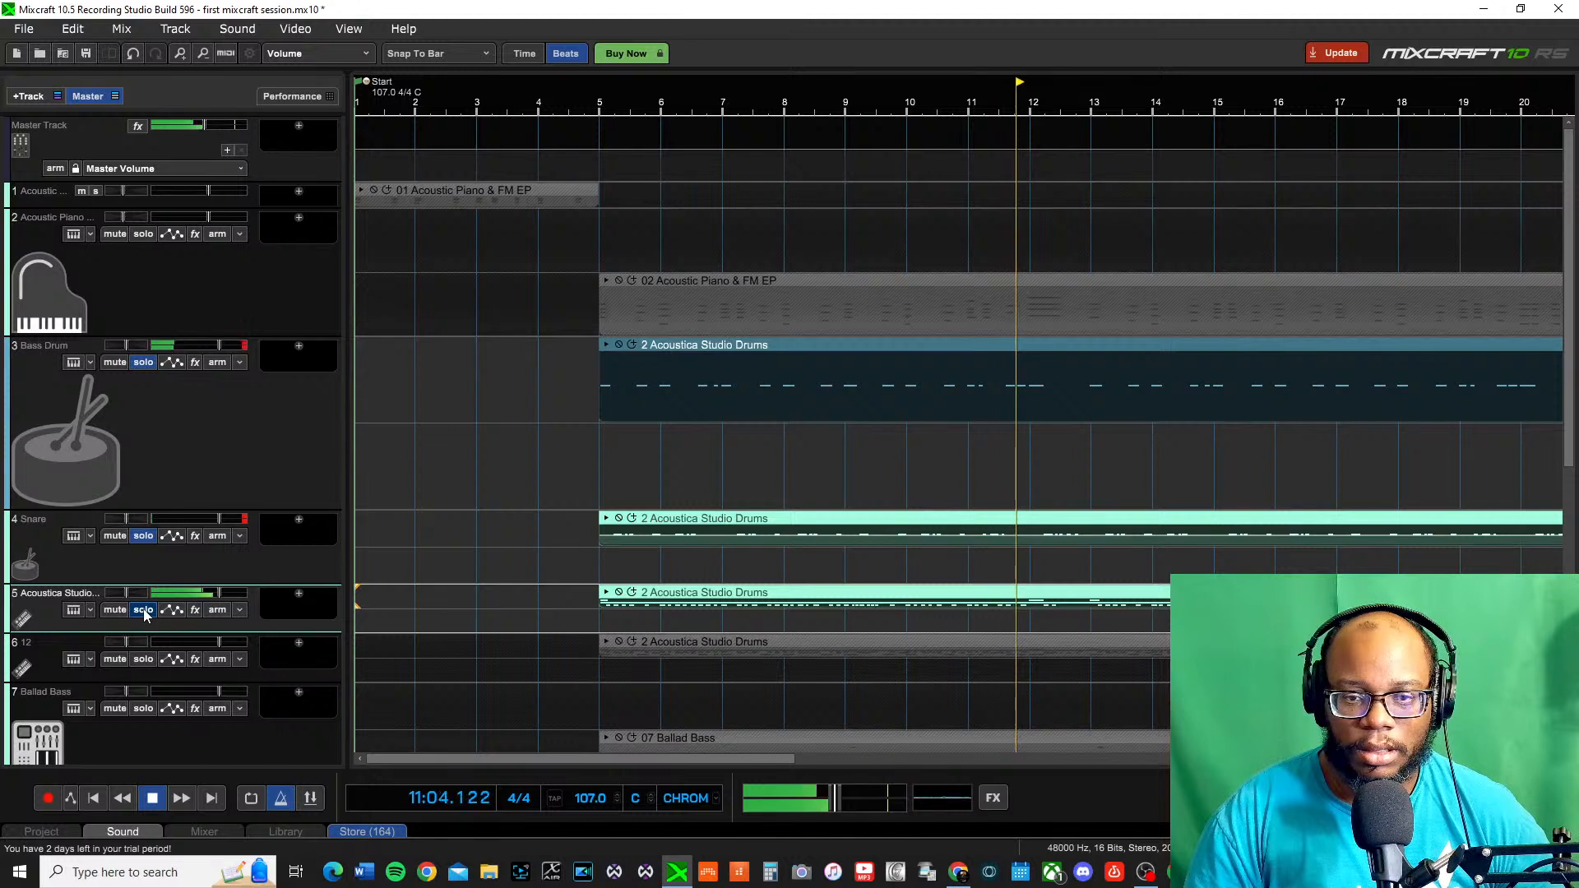
pyautogui.click(144, 660)
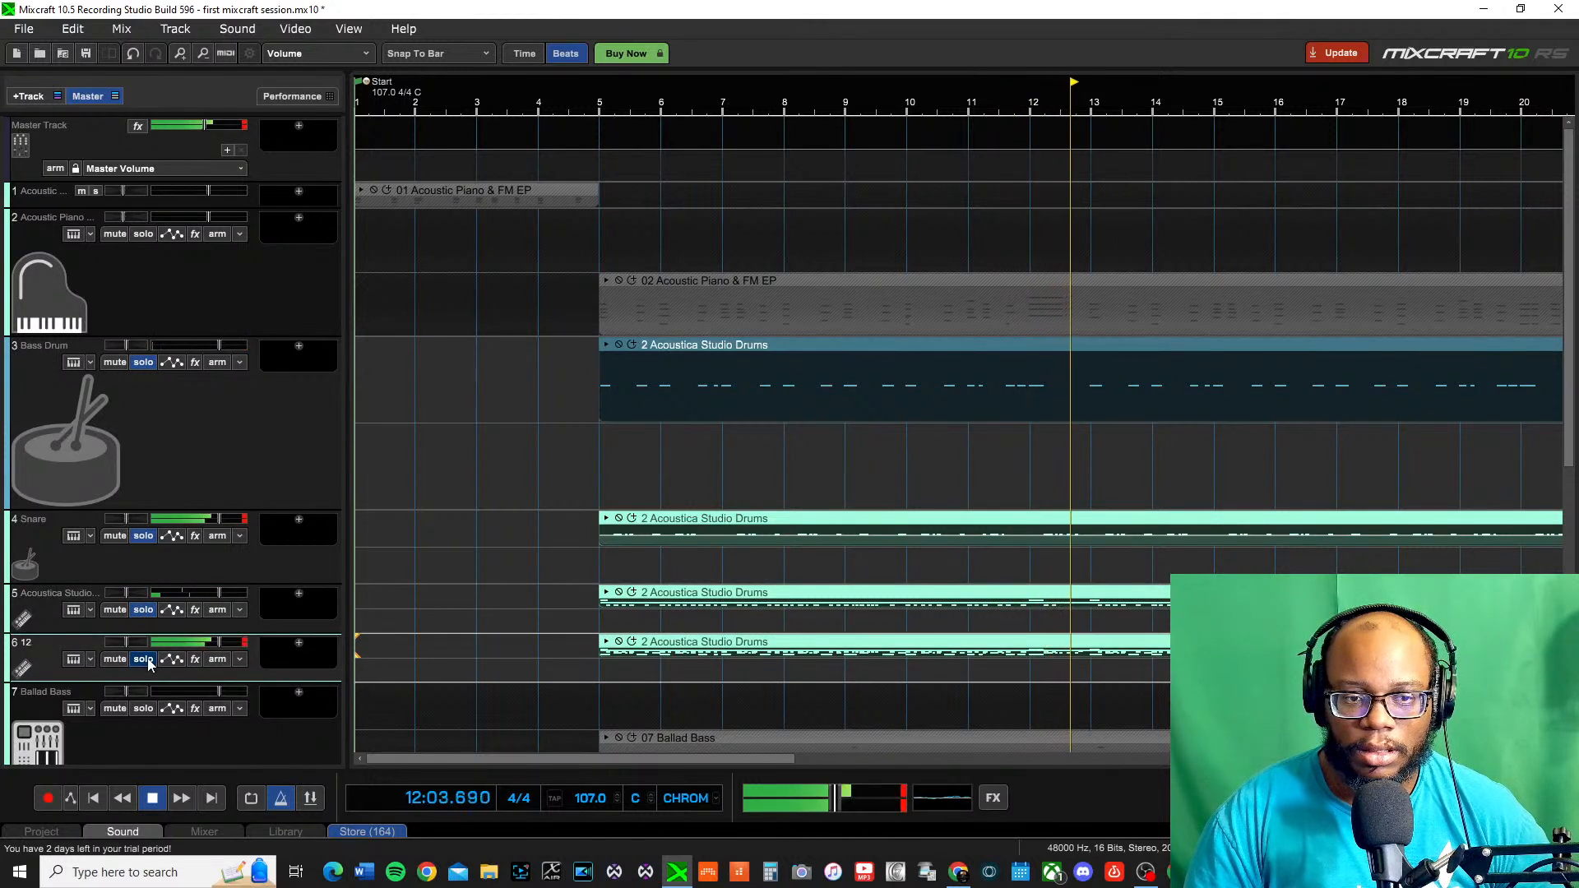
pyautogui.click(144, 659)
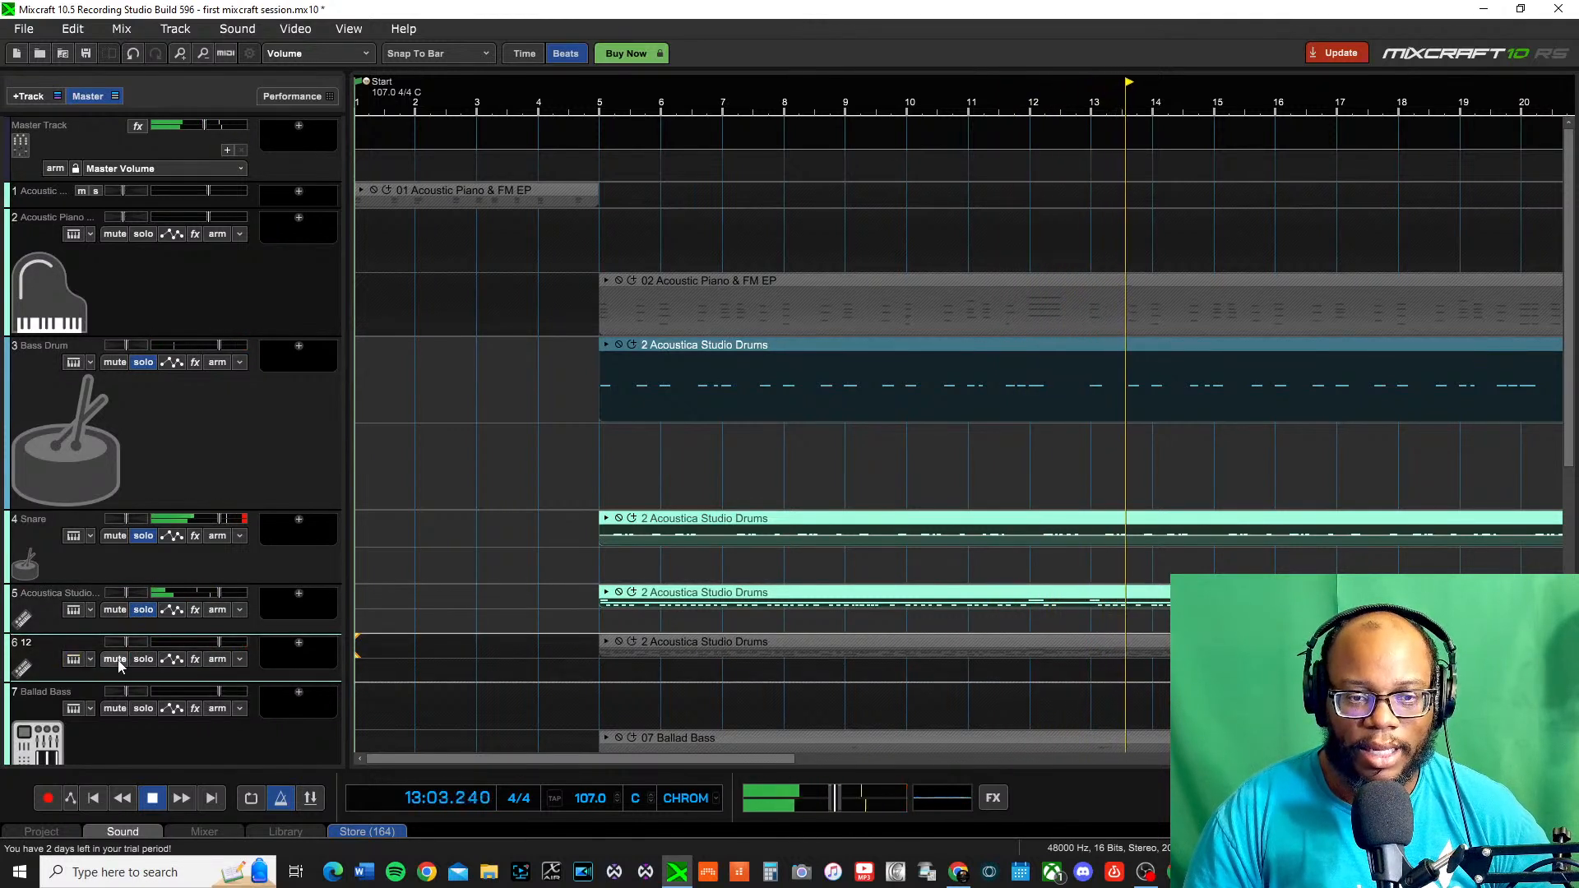
pyautogui.press('space')
pyautogui.doubleClick(43, 641)
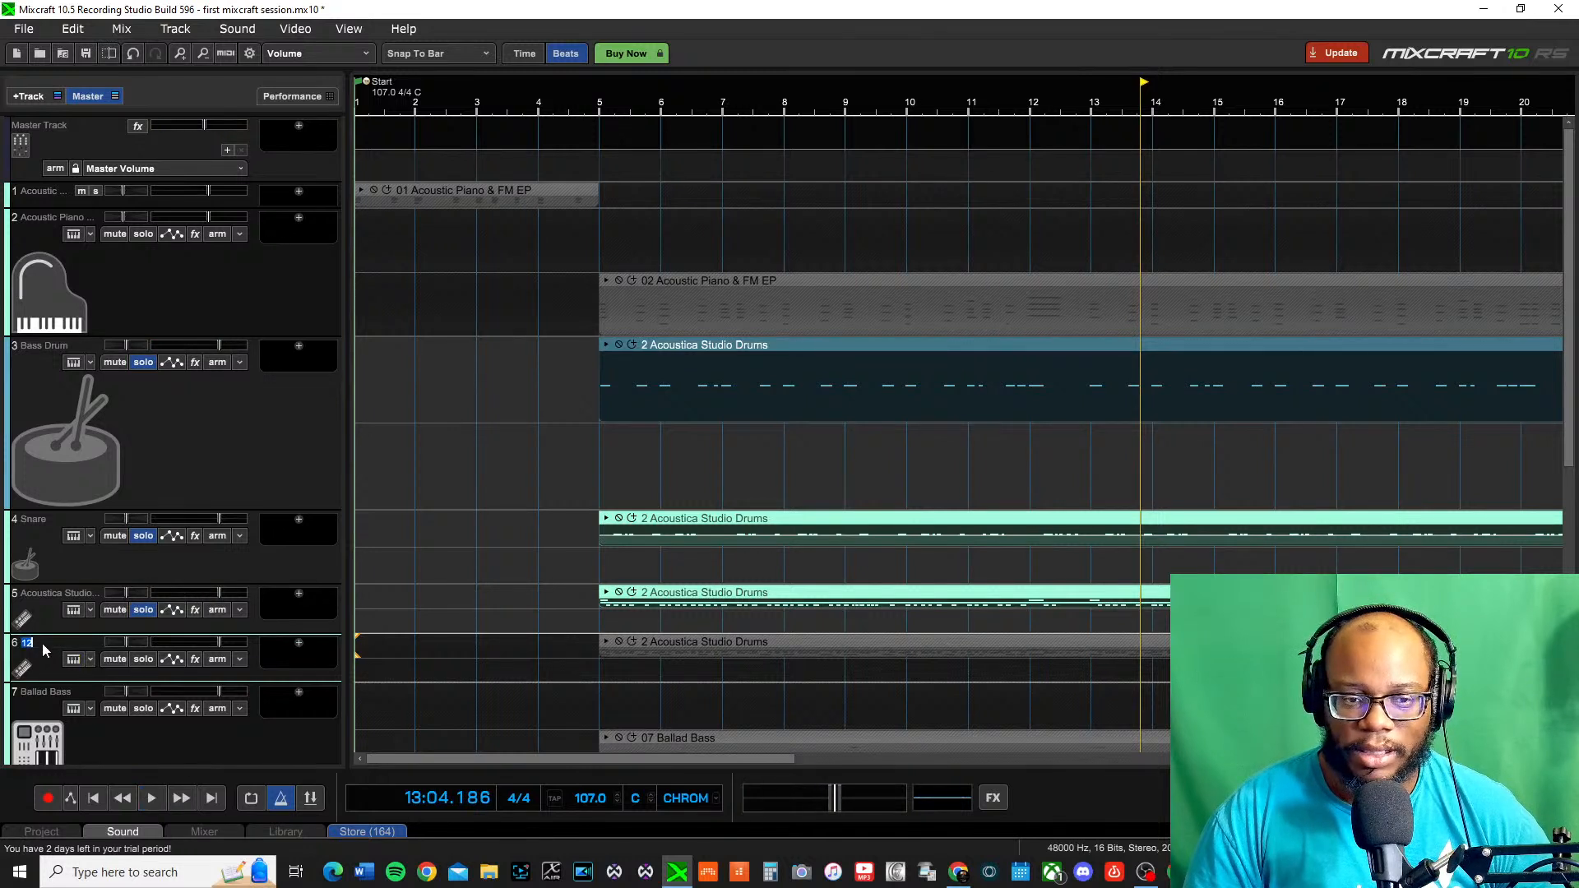
pyautogui.moveTo(33, 644); pyautogui.dragTo(21, 645)
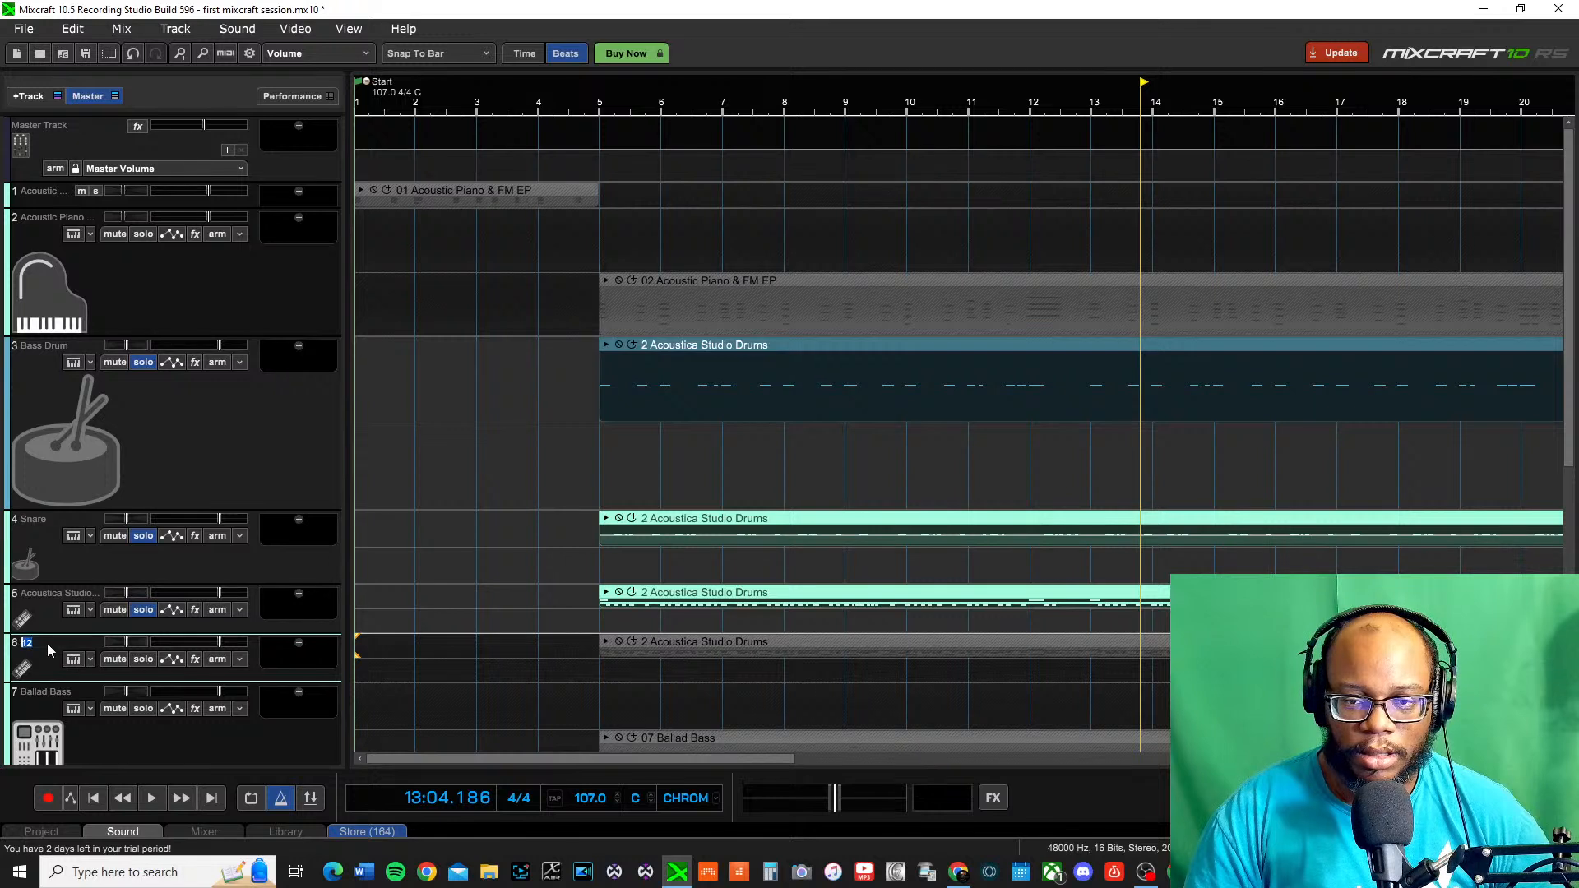
pyautogui.click(472, 600)
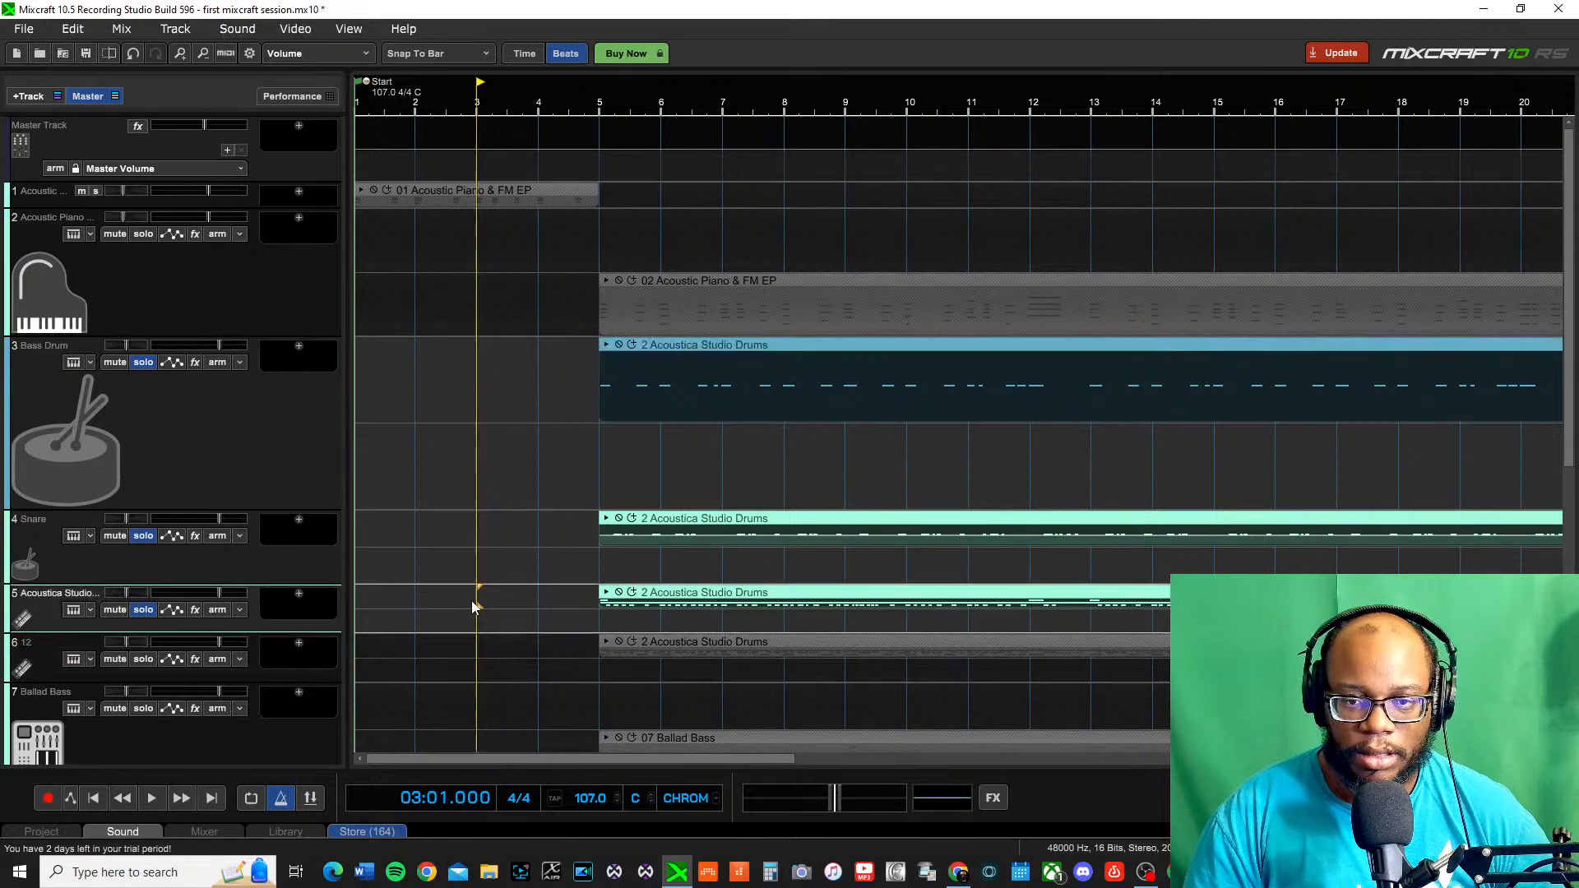
# Delete drum track 6, named 12, from the session
pyautogui.rightClick(29, 648)
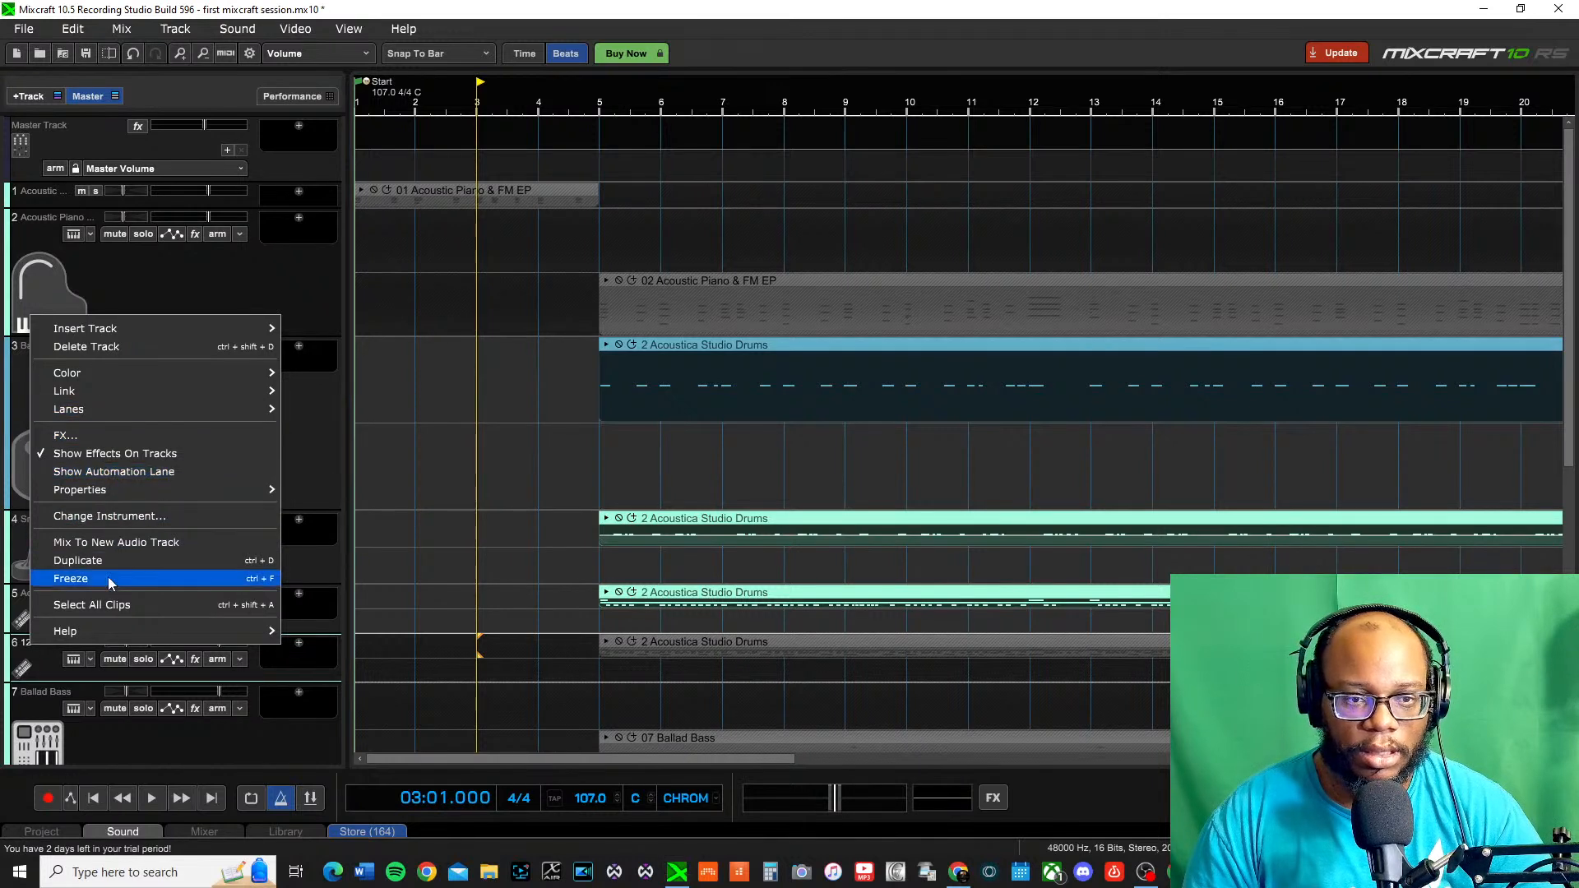
pyautogui.click(113, 346)
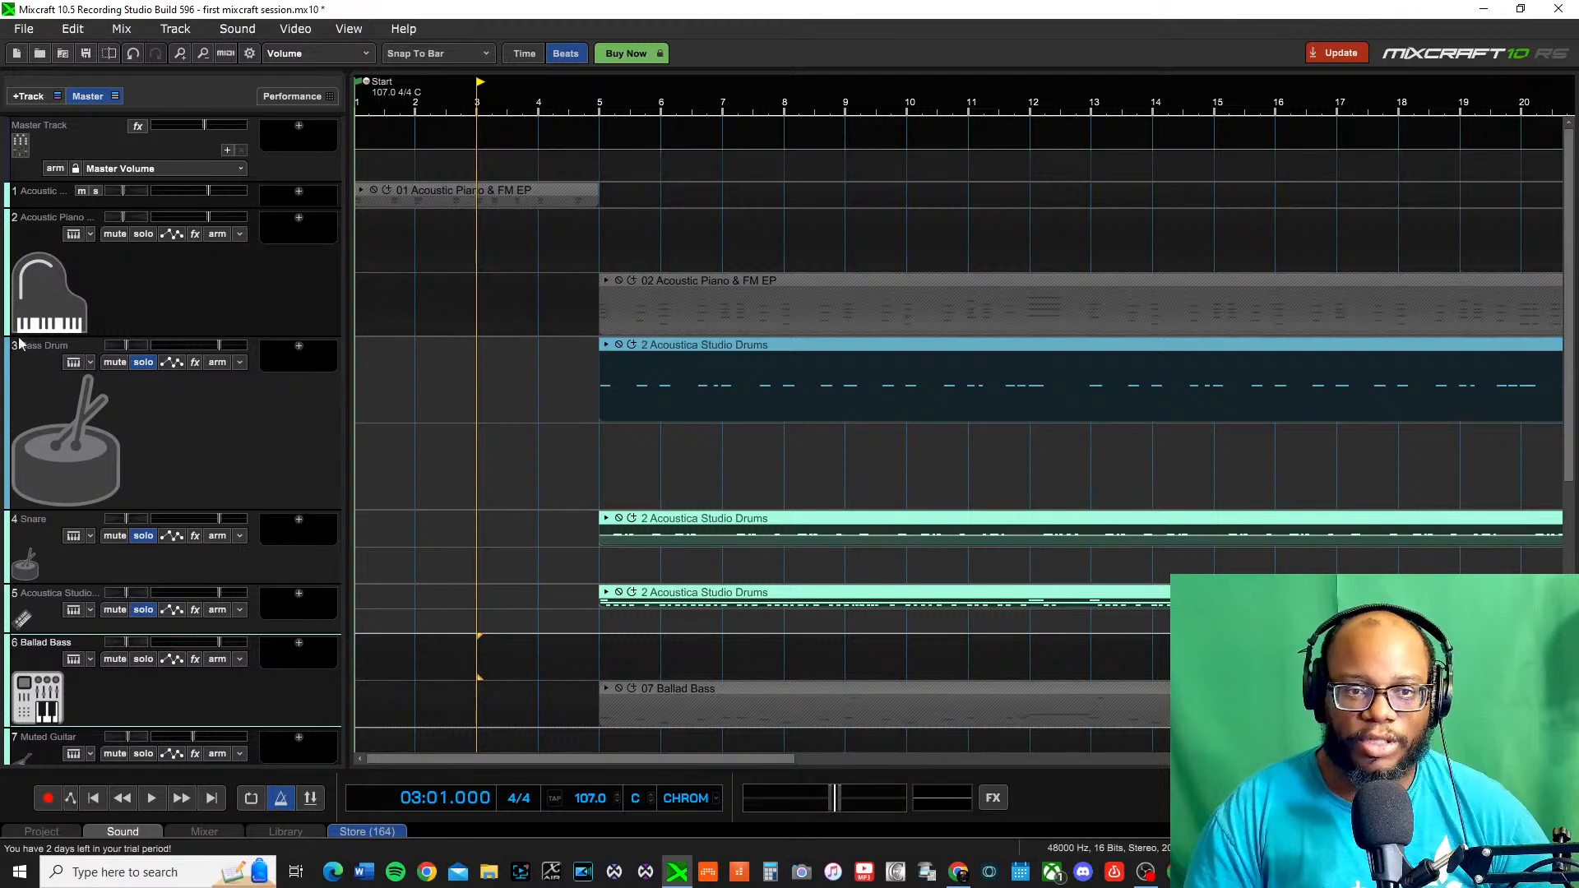
# Turn off solo on the Bass Drum, Acoustica Studio drum track 5 and Snare tracks
pyautogui.click(144, 362)
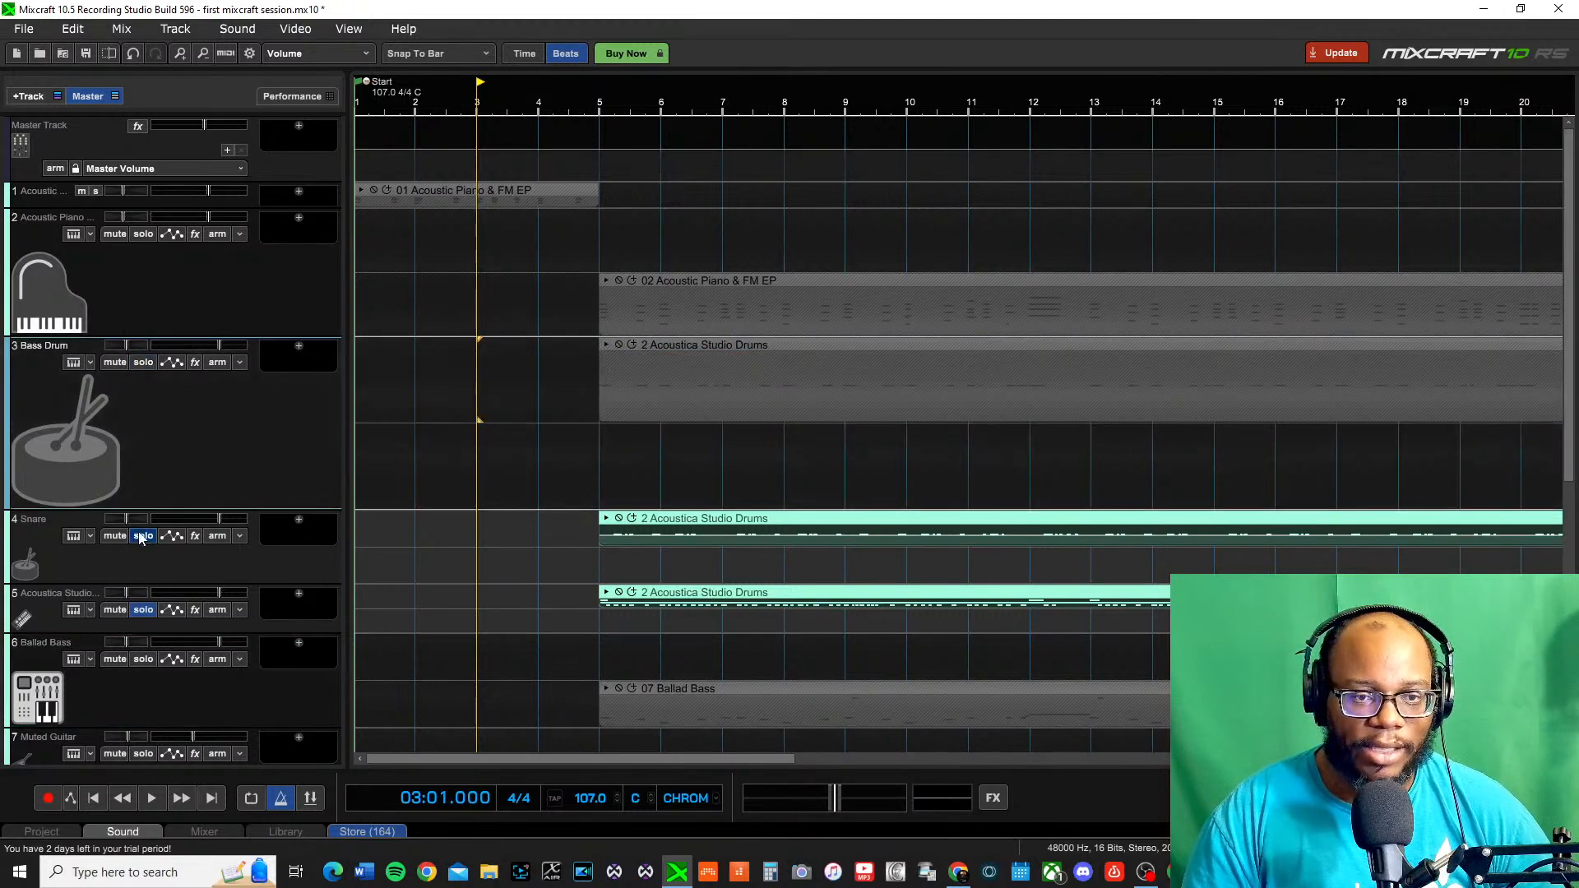
pyautogui.click(143, 567)
pyautogui.click(140, 611)
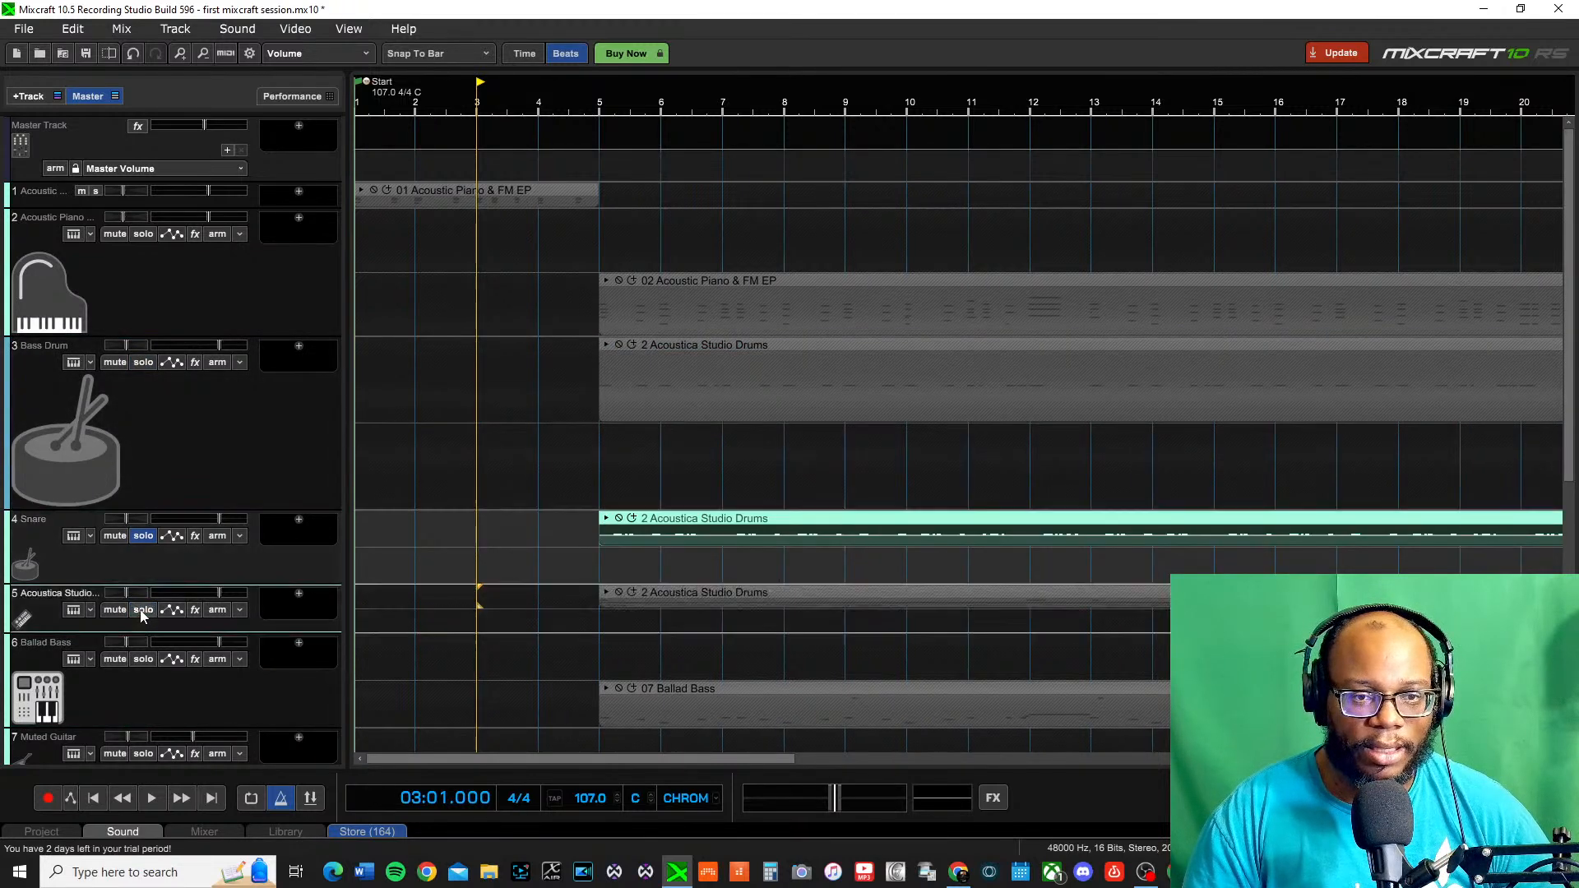
pyautogui.click(143, 535)
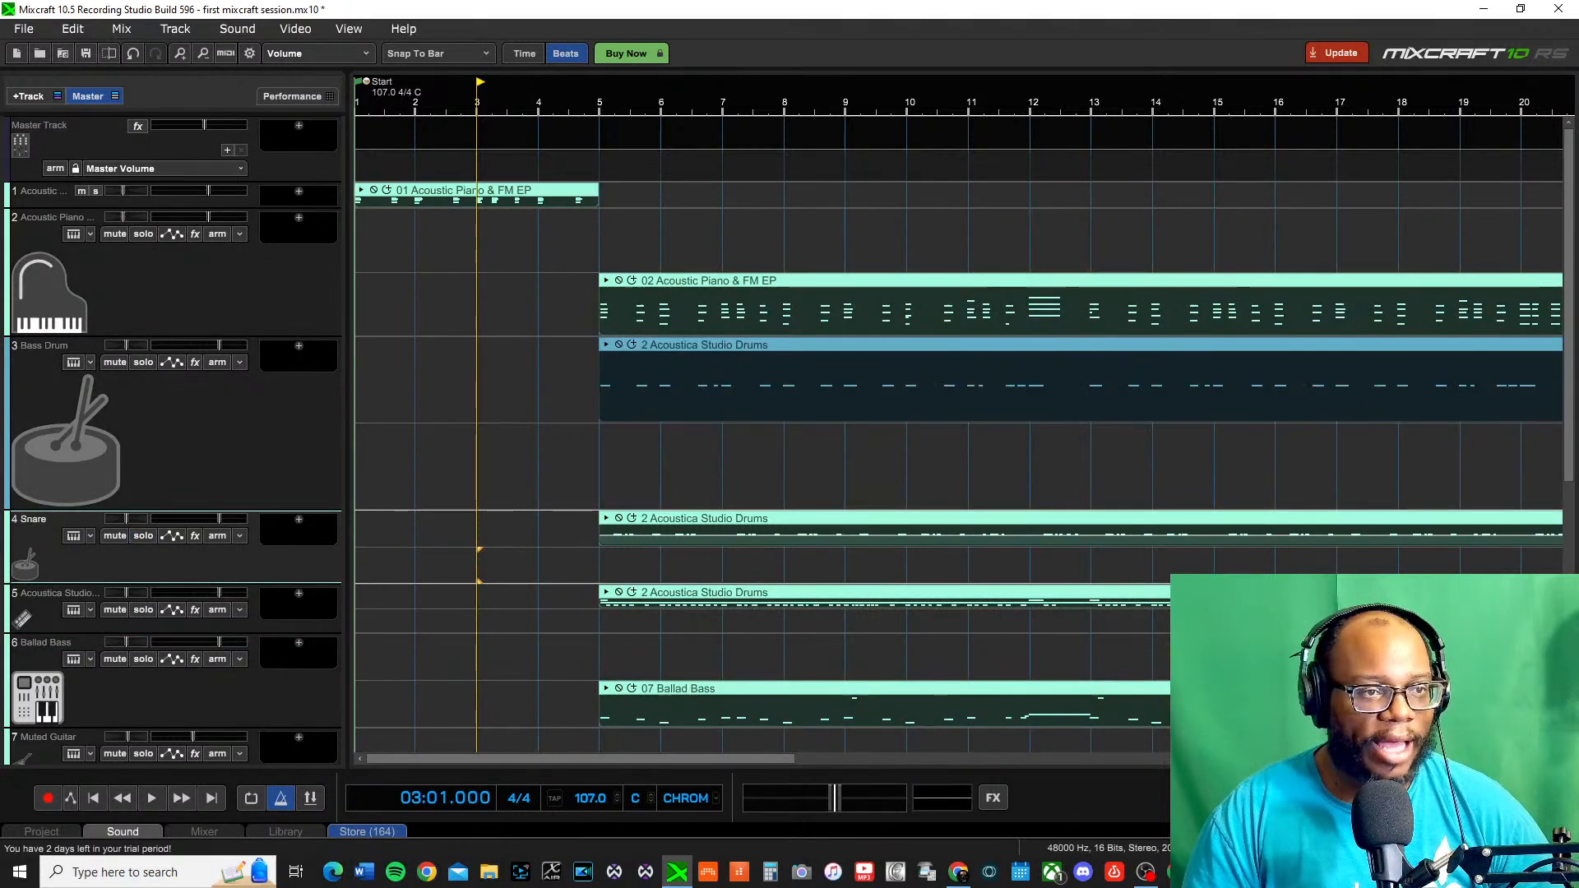
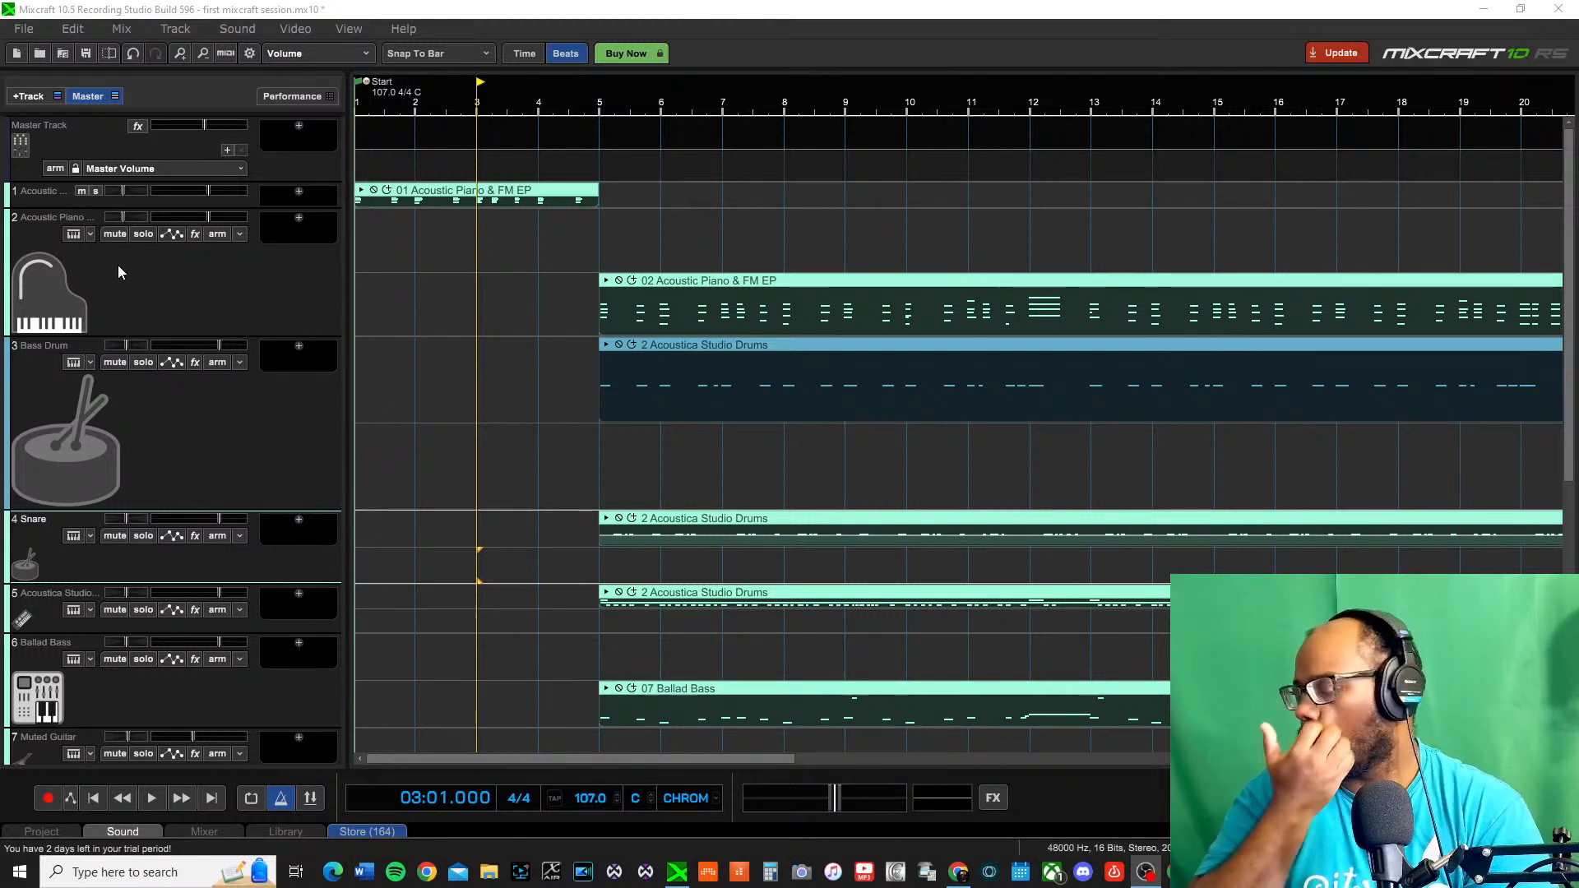
# Search the effect plug-ins offered for the Bass Drum track with "ptch" and "au", and close the list without adding one
pyautogui.click(298, 353)
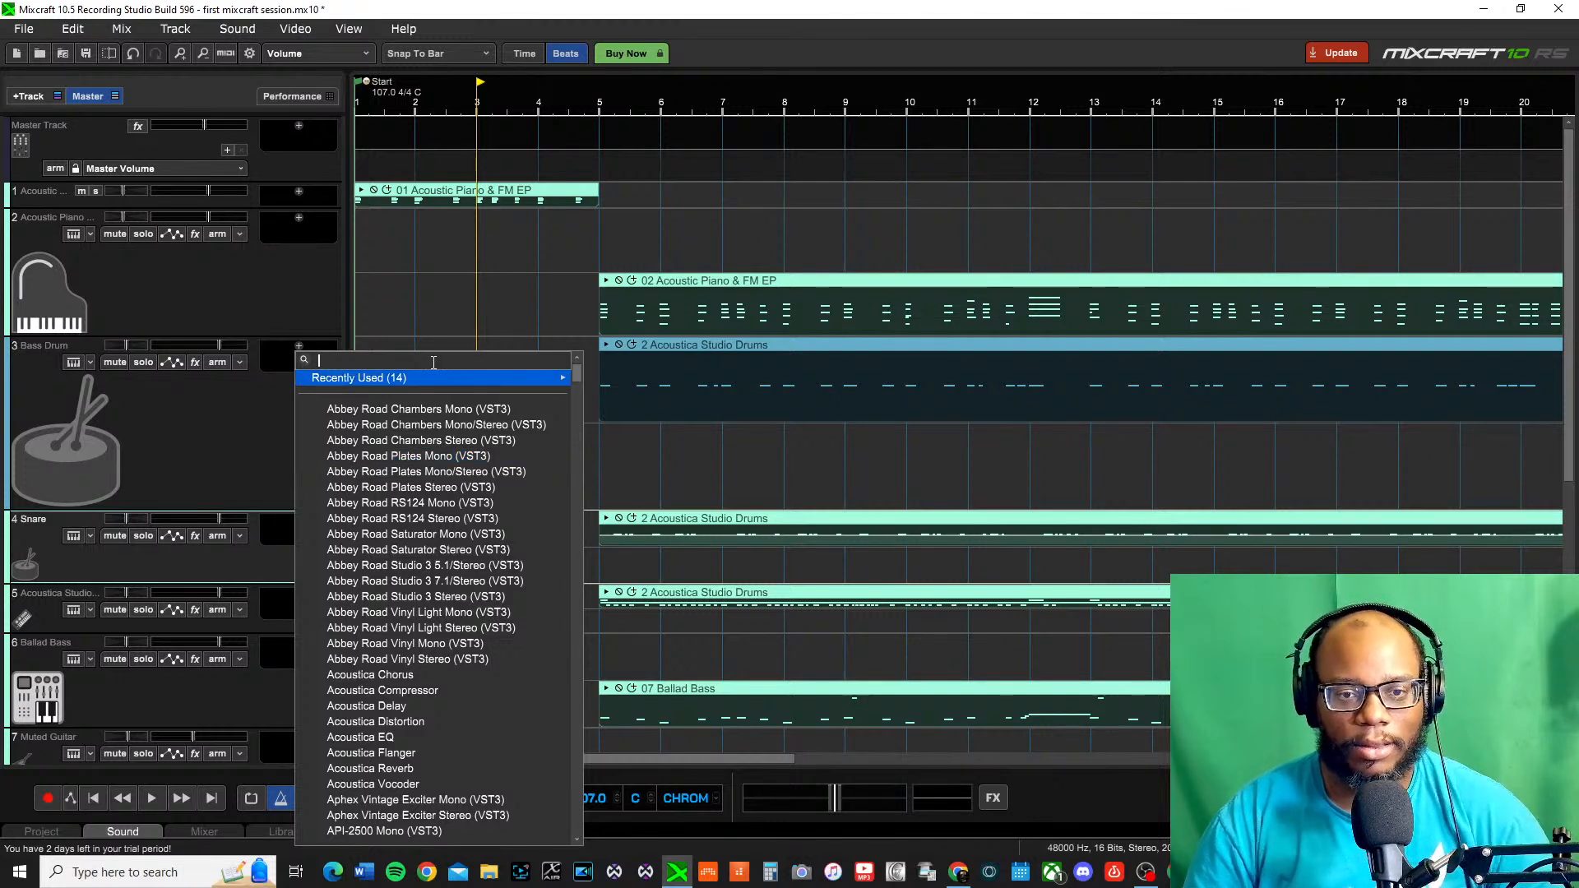
pyautogui.write('pi')
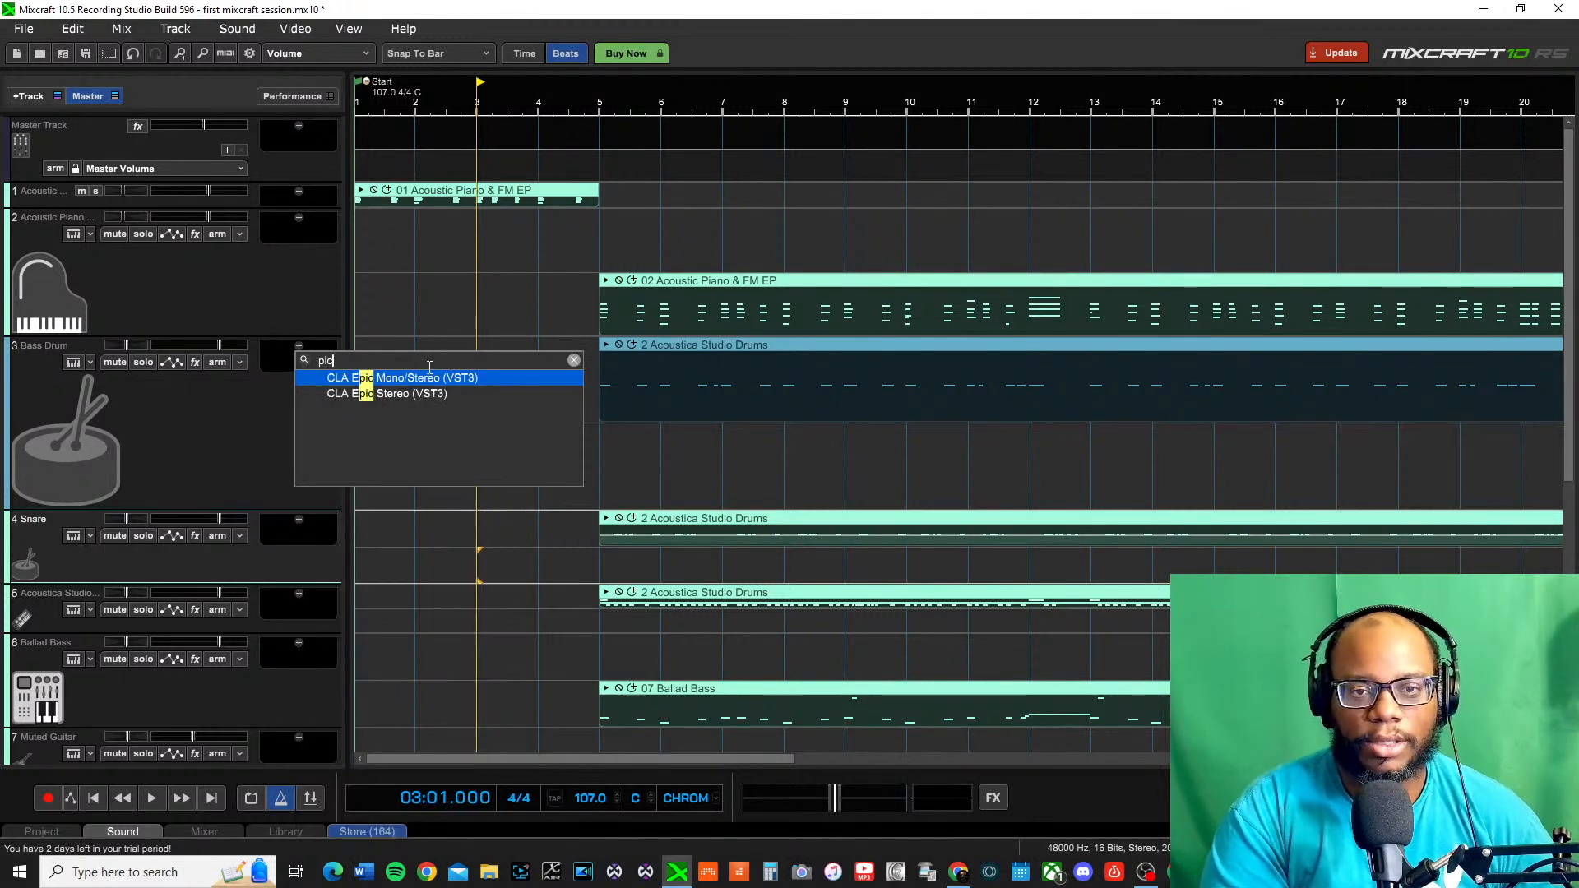
pyautogui.press('BackSpace')
pyautogui.write('tch')
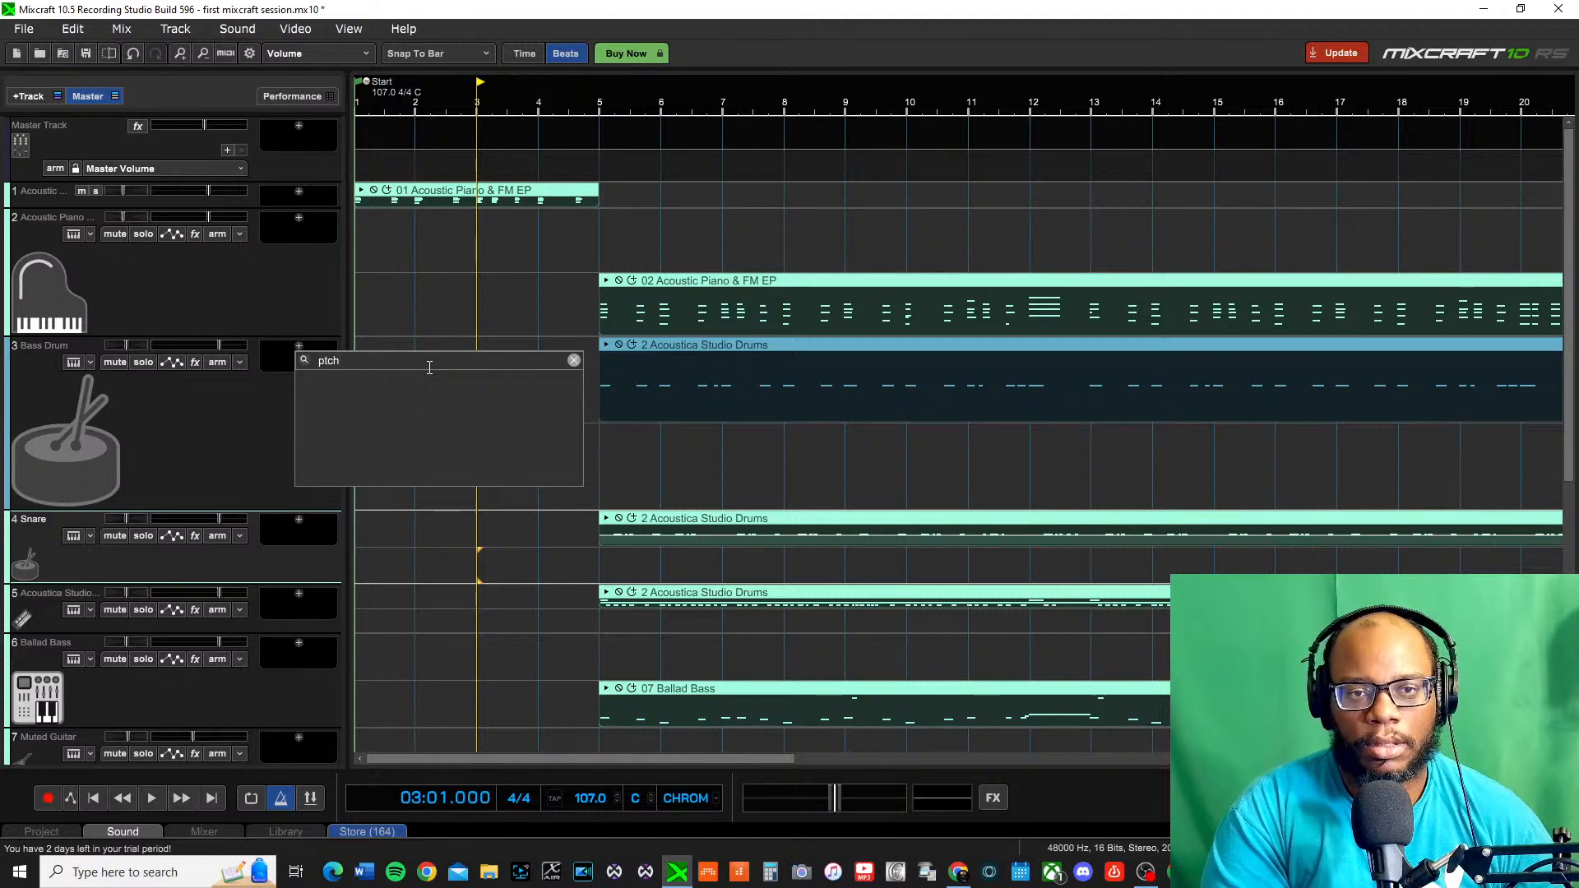
pyautogui.press('BackSpace')
pyautogui.press('BackSpace')
pyautogui.write('au')
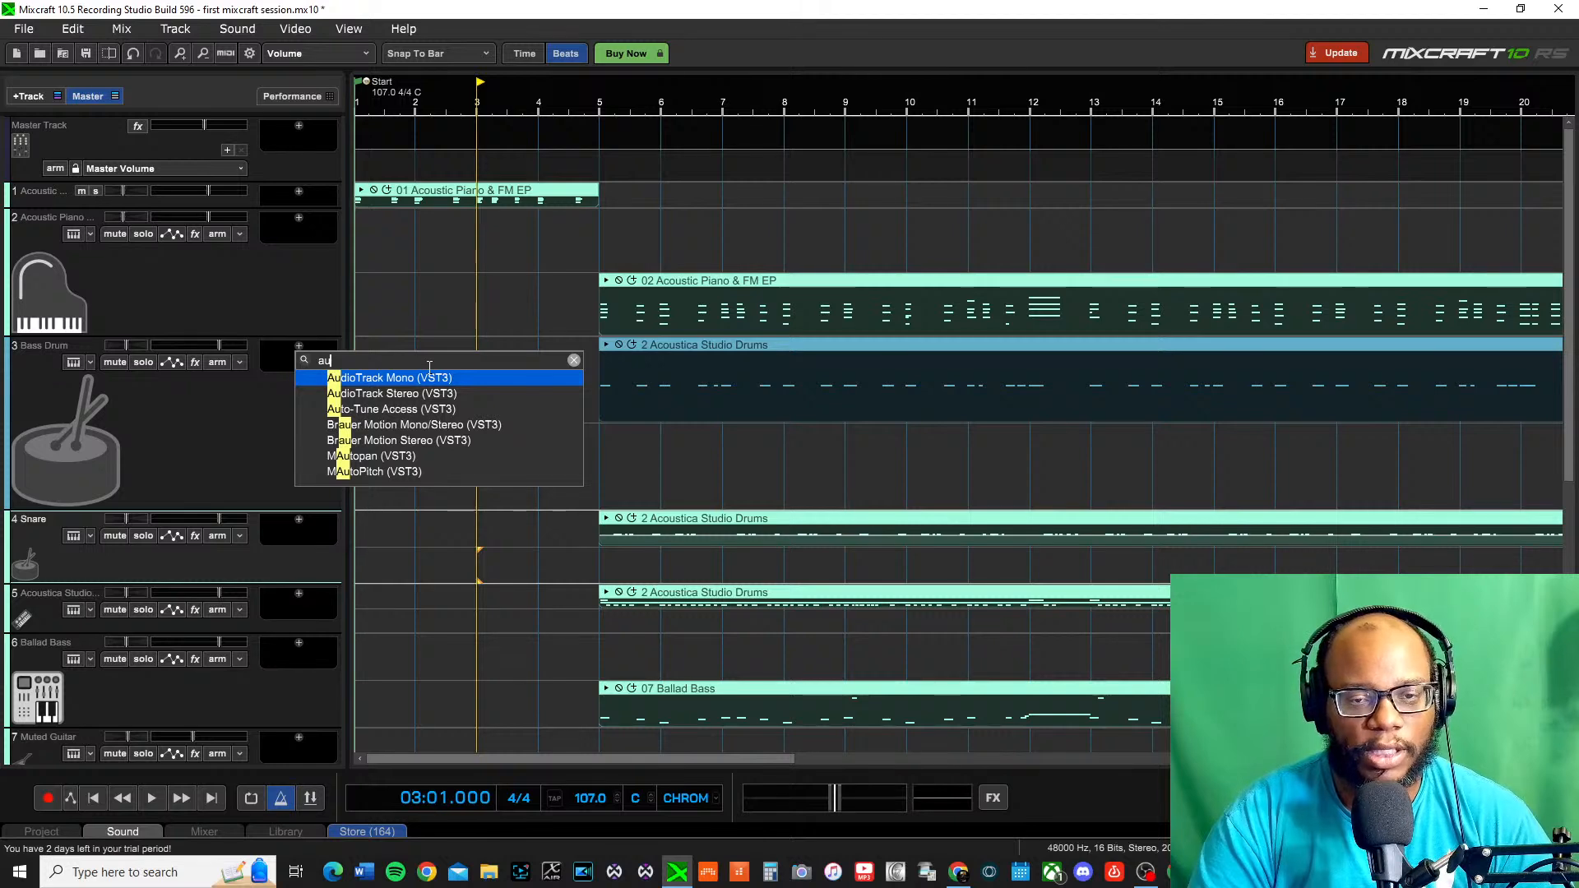
pyautogui.press('Escape')
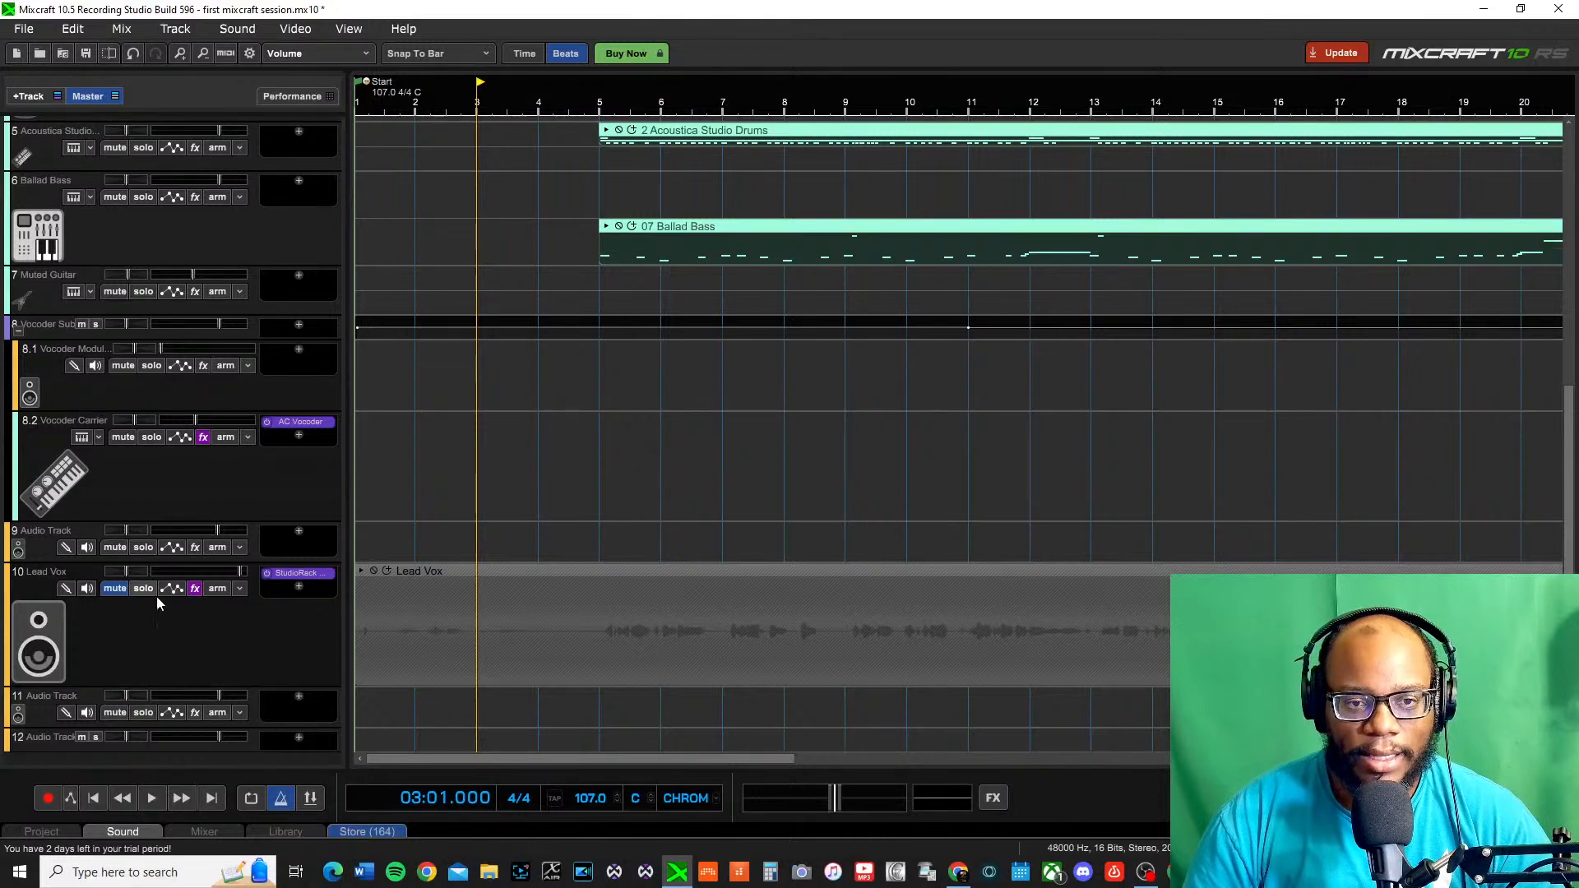
# Bypass the StudioRack effect on the Lead Vox track
pyautogui.click(268, 574)
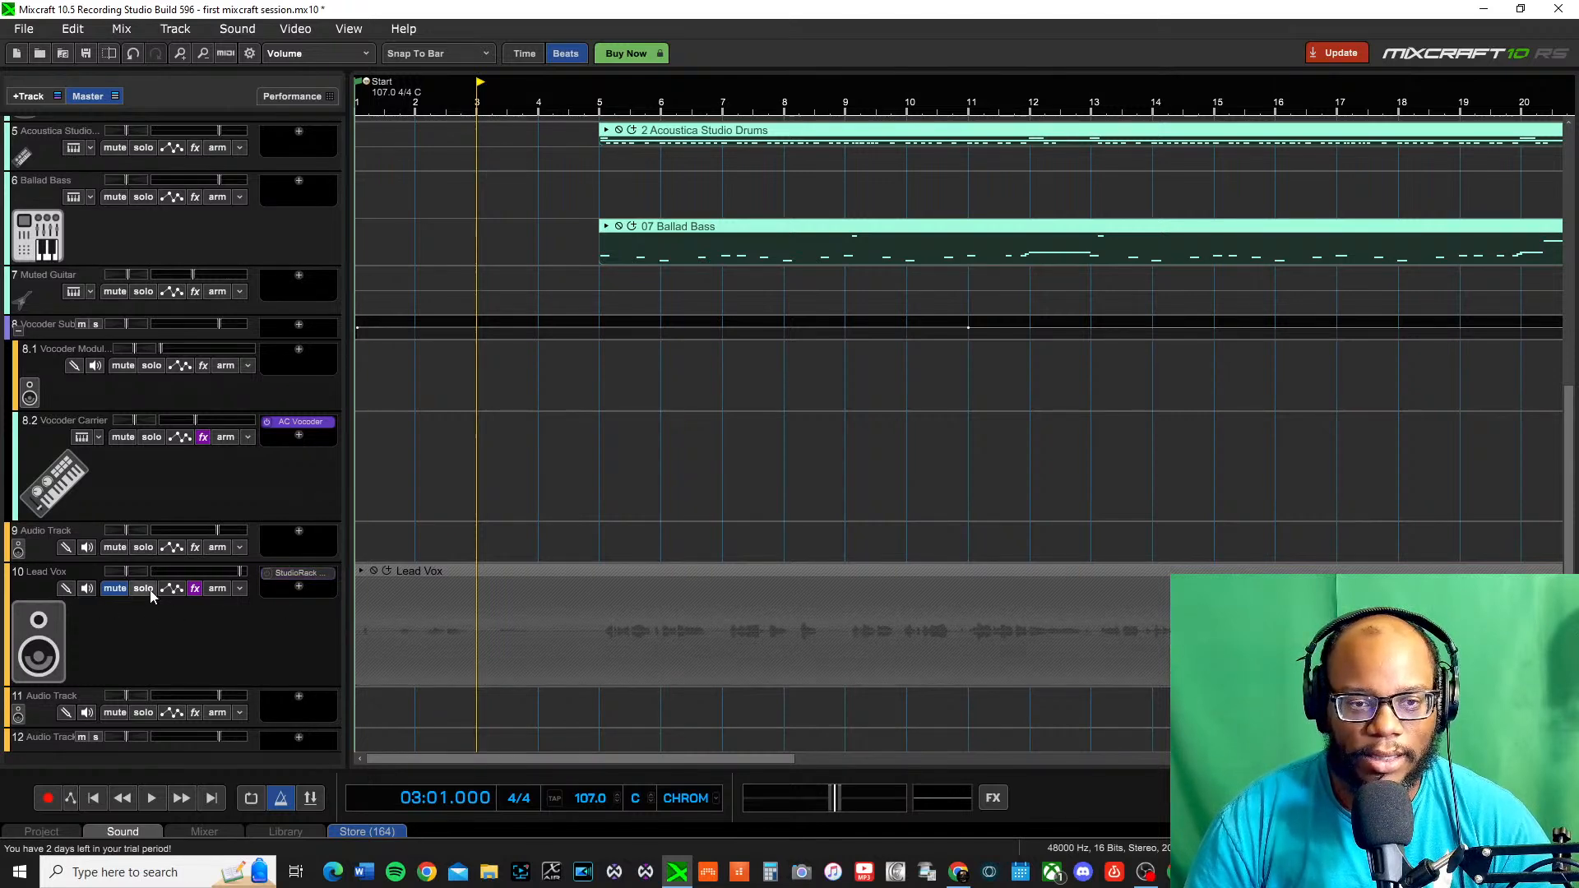
# Unmute and solo the Lead Vox track
pyautogui.click(114, 589)
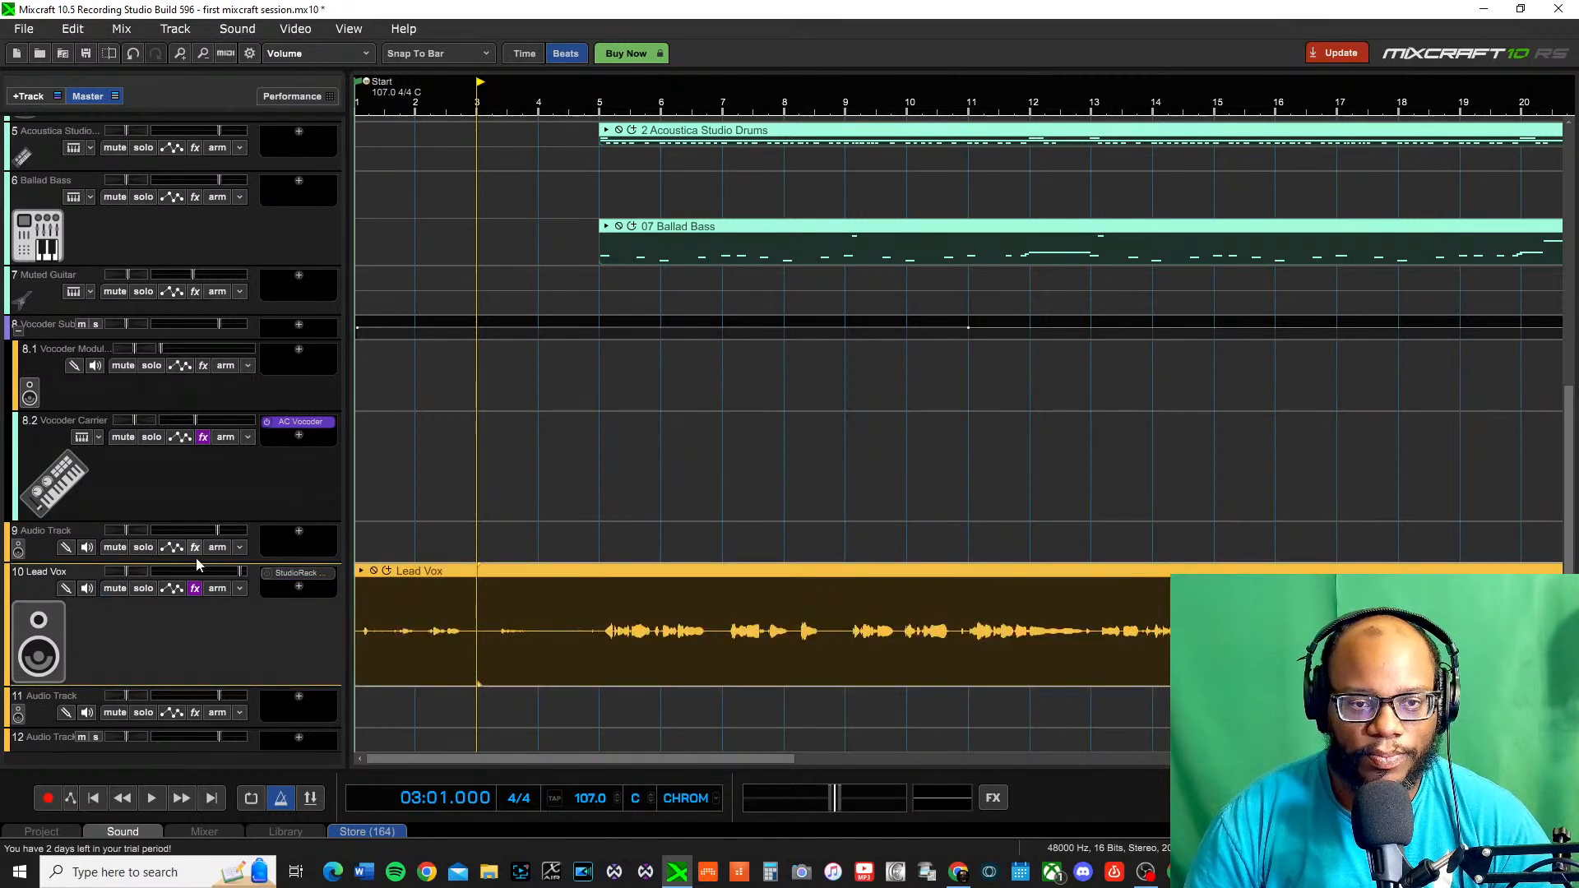
pyautogui.click(157, 589)
pyautogui.scroll(4, 135, 156)
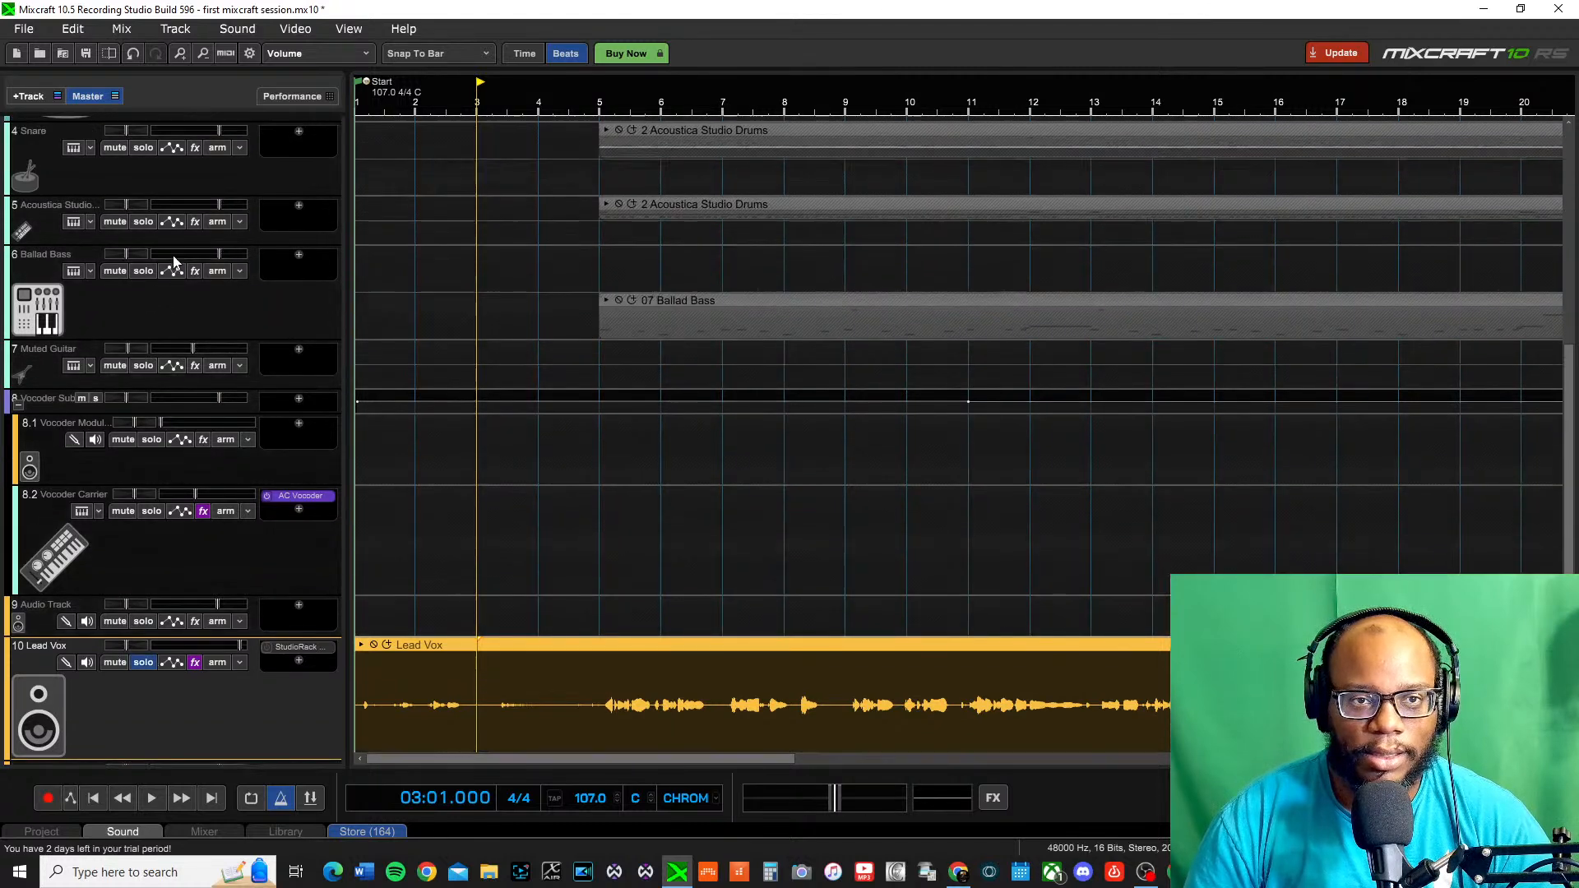
pyautogui.scroll(5, 184, 277)
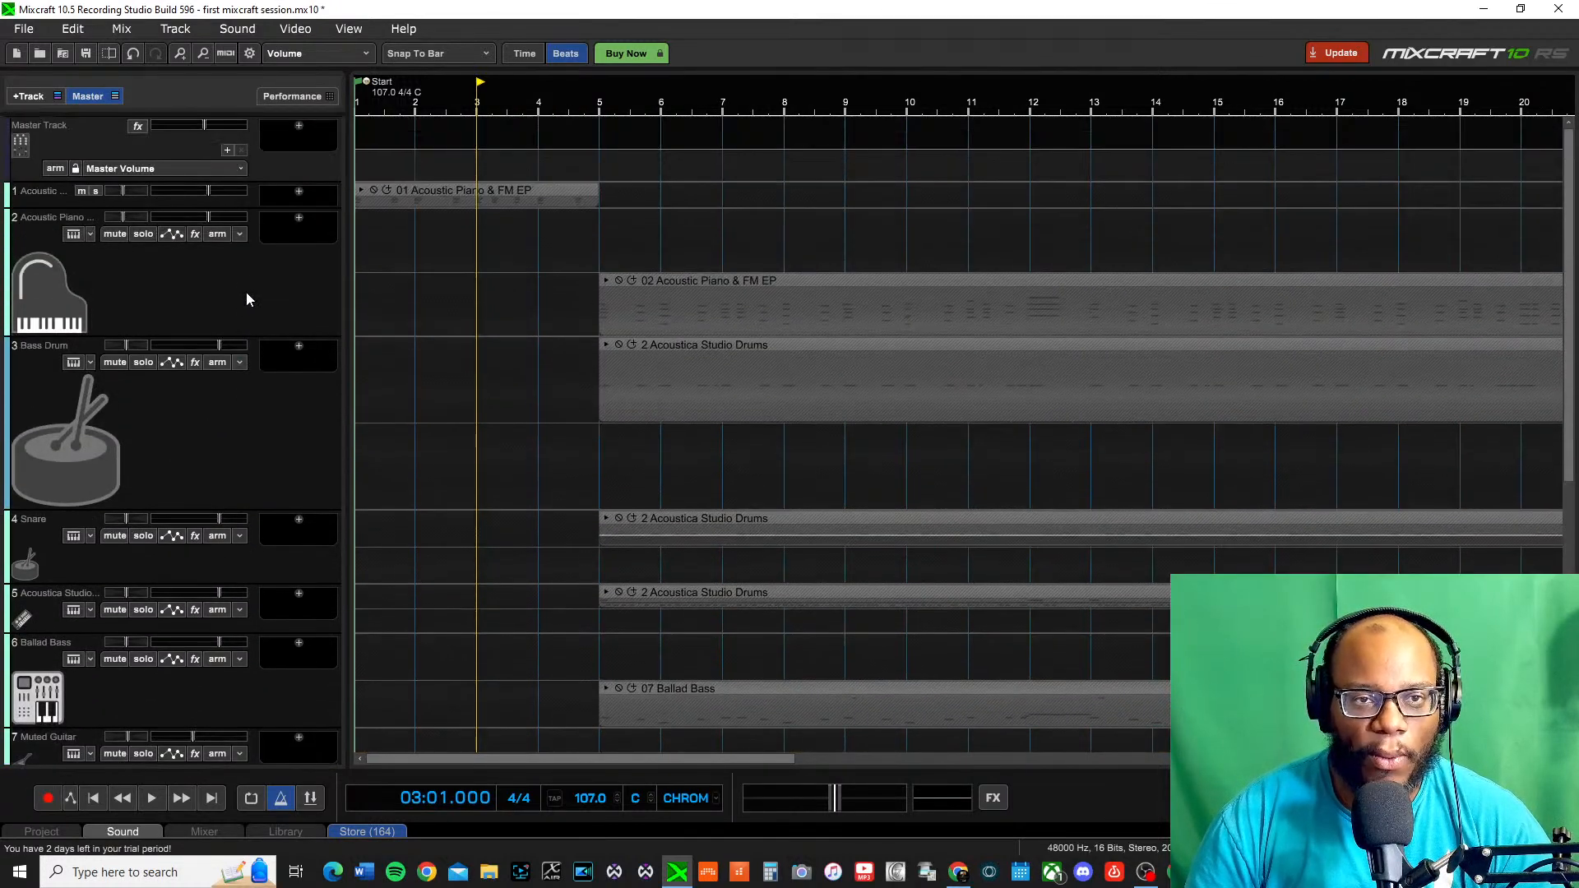
pyautogui.scroll(-8, 247, 321)
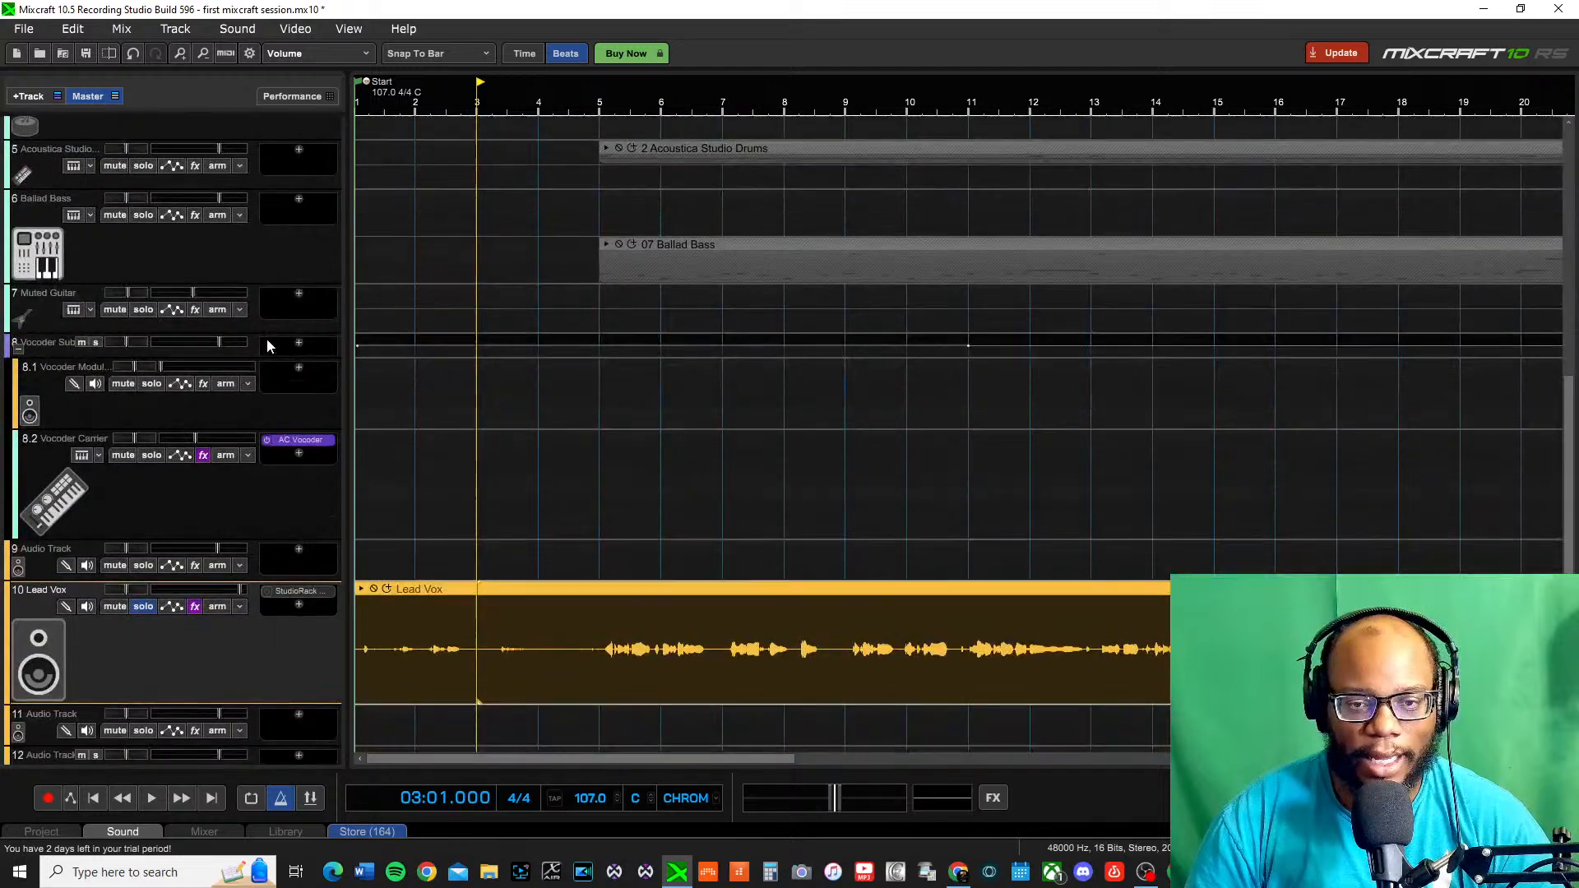
pyautogui.scroll(-1, 267, 346)
# Play the soloed Lead Vox track from bar 5 to bar 7 to hear it without the tuning effect
pyautogui.click(597, 104)
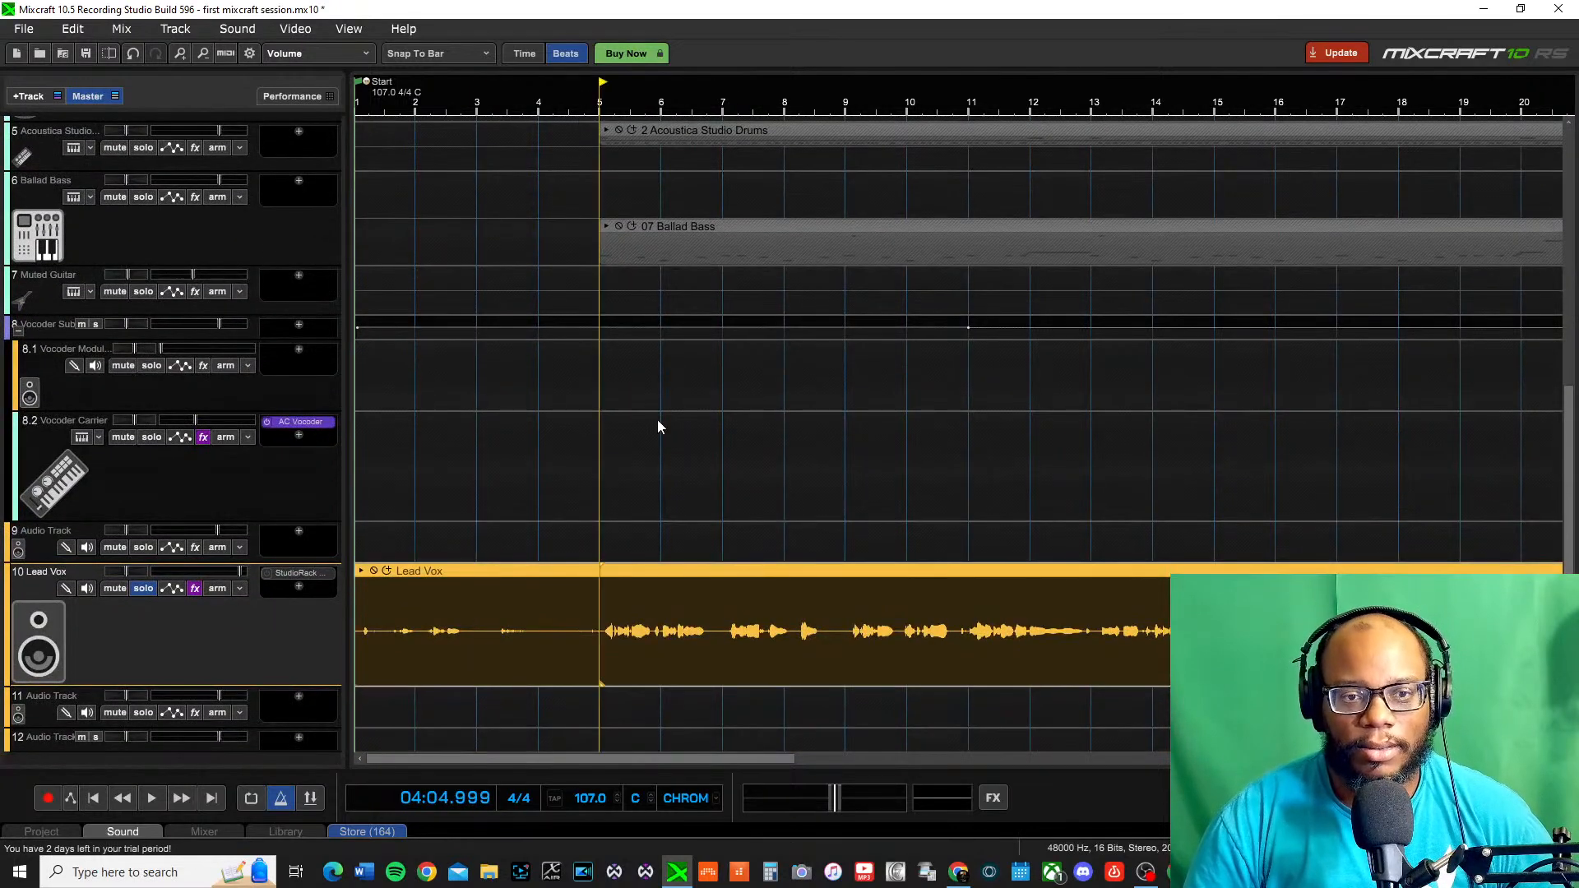
pyautogui.press('space')
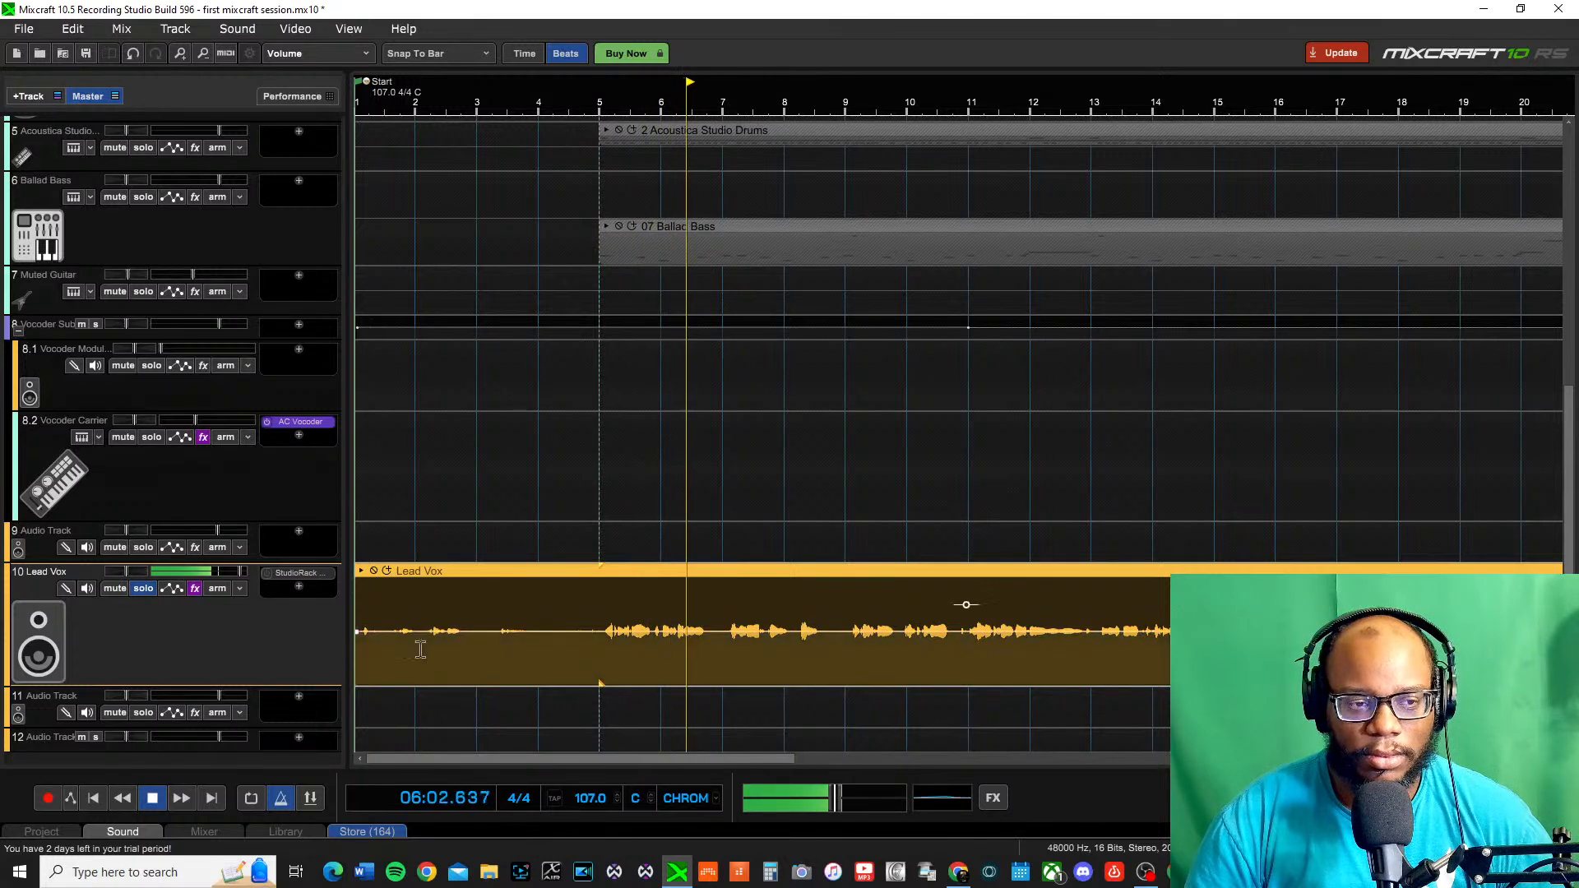
pyautogui.press('space')
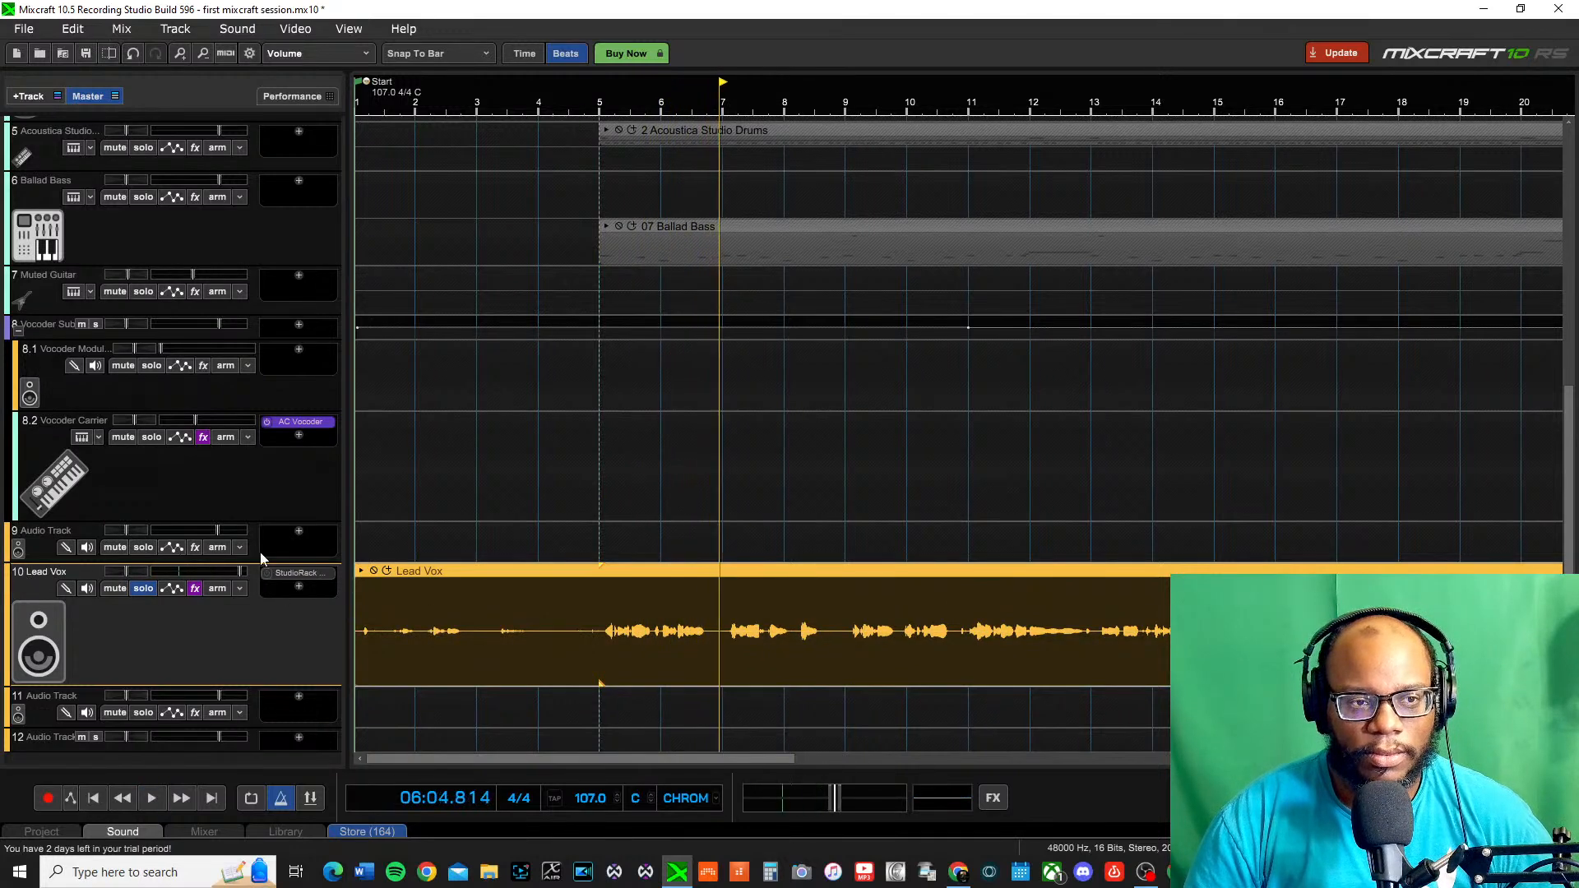
pyautogui.click(299, 587)
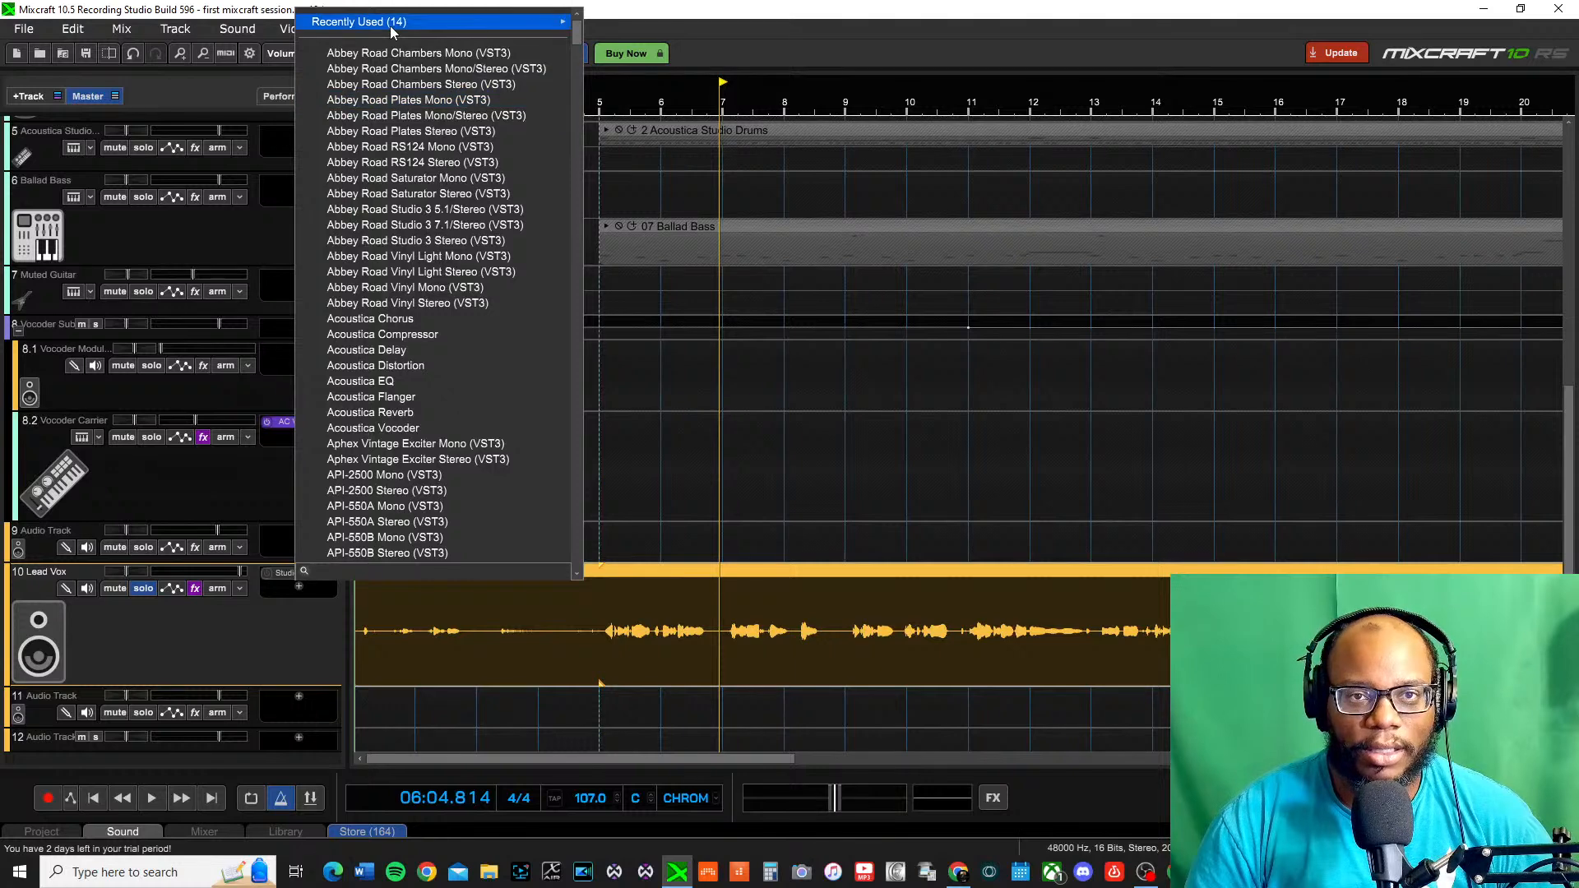
pyautogui.moveTo(392, 32)
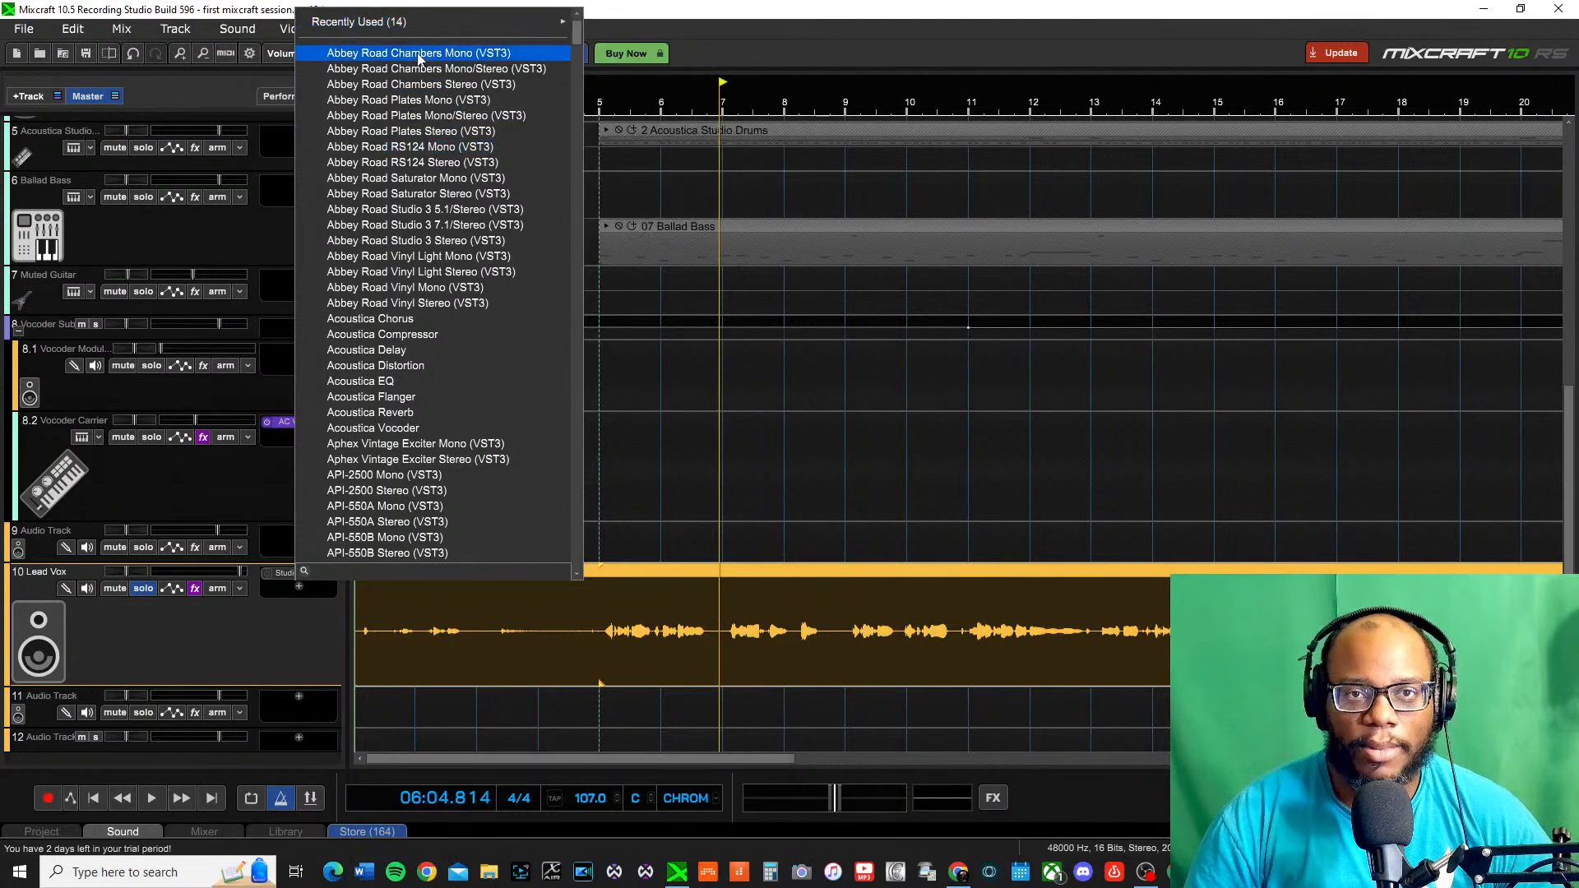
pyautogui.click(293, 607)
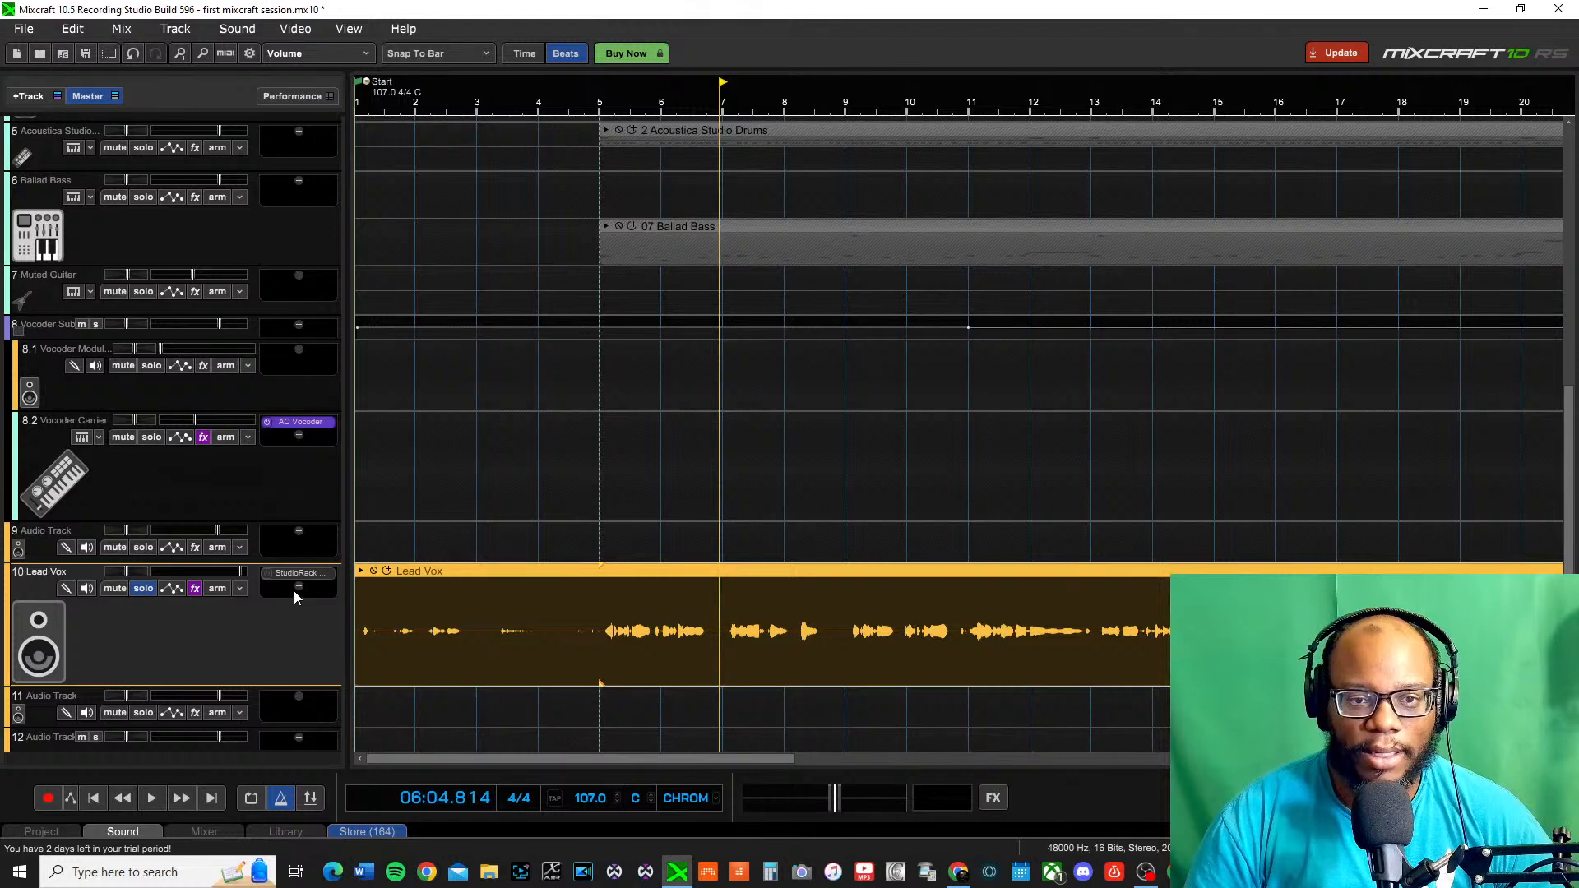
# Search the effects for "maut" and add MAutoPitch (VST3) to the Lead Vox track
pyautogui.click(299, 588)
pyautogui.write('m')
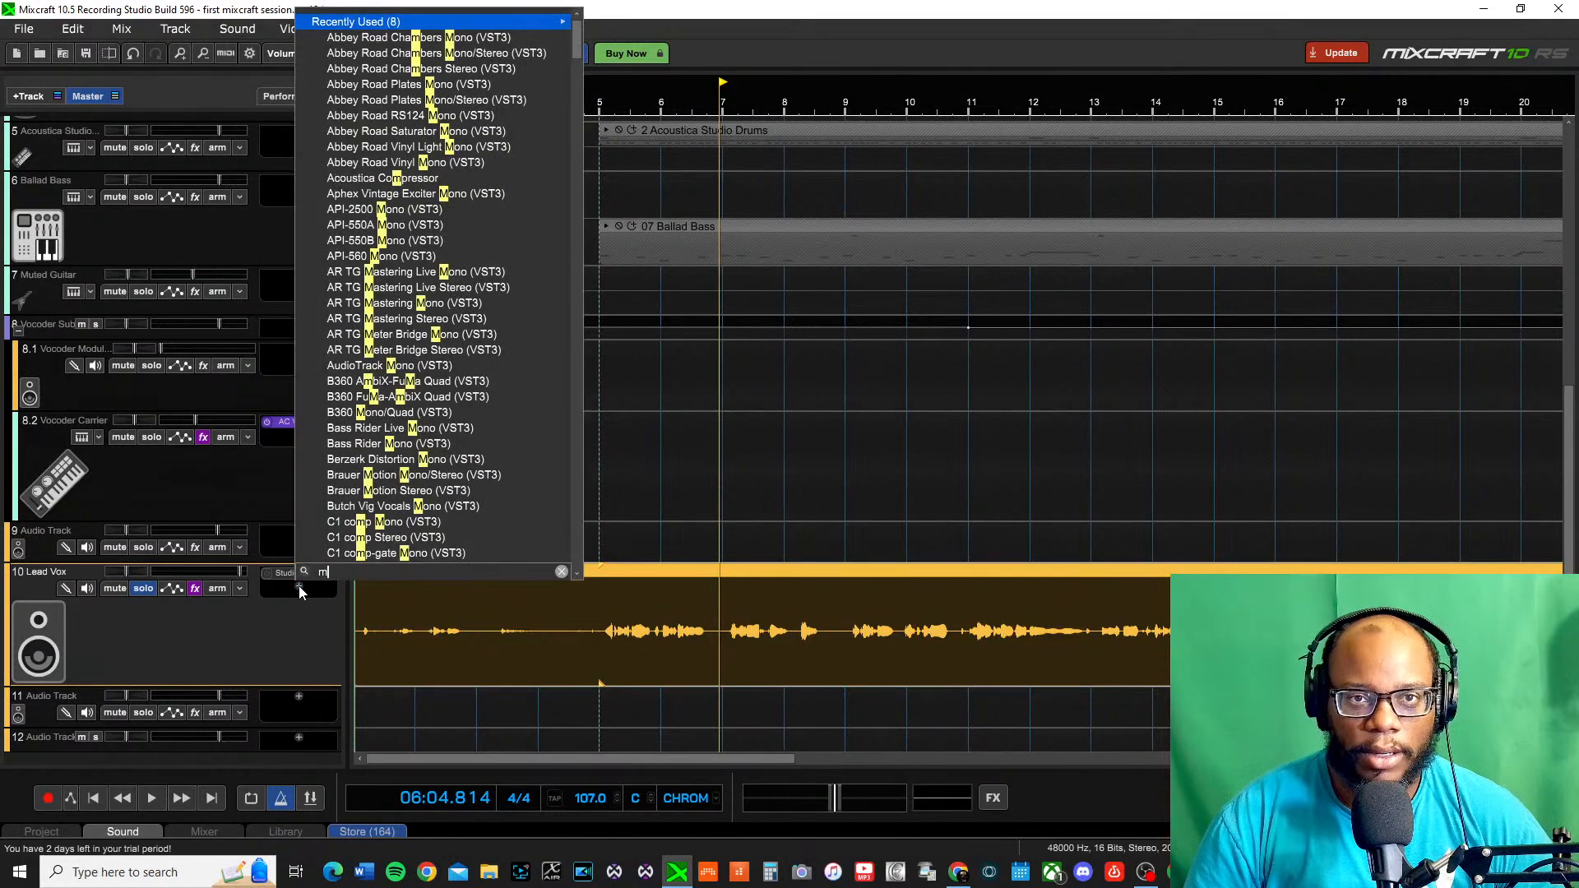
pyautogui.write('ay')
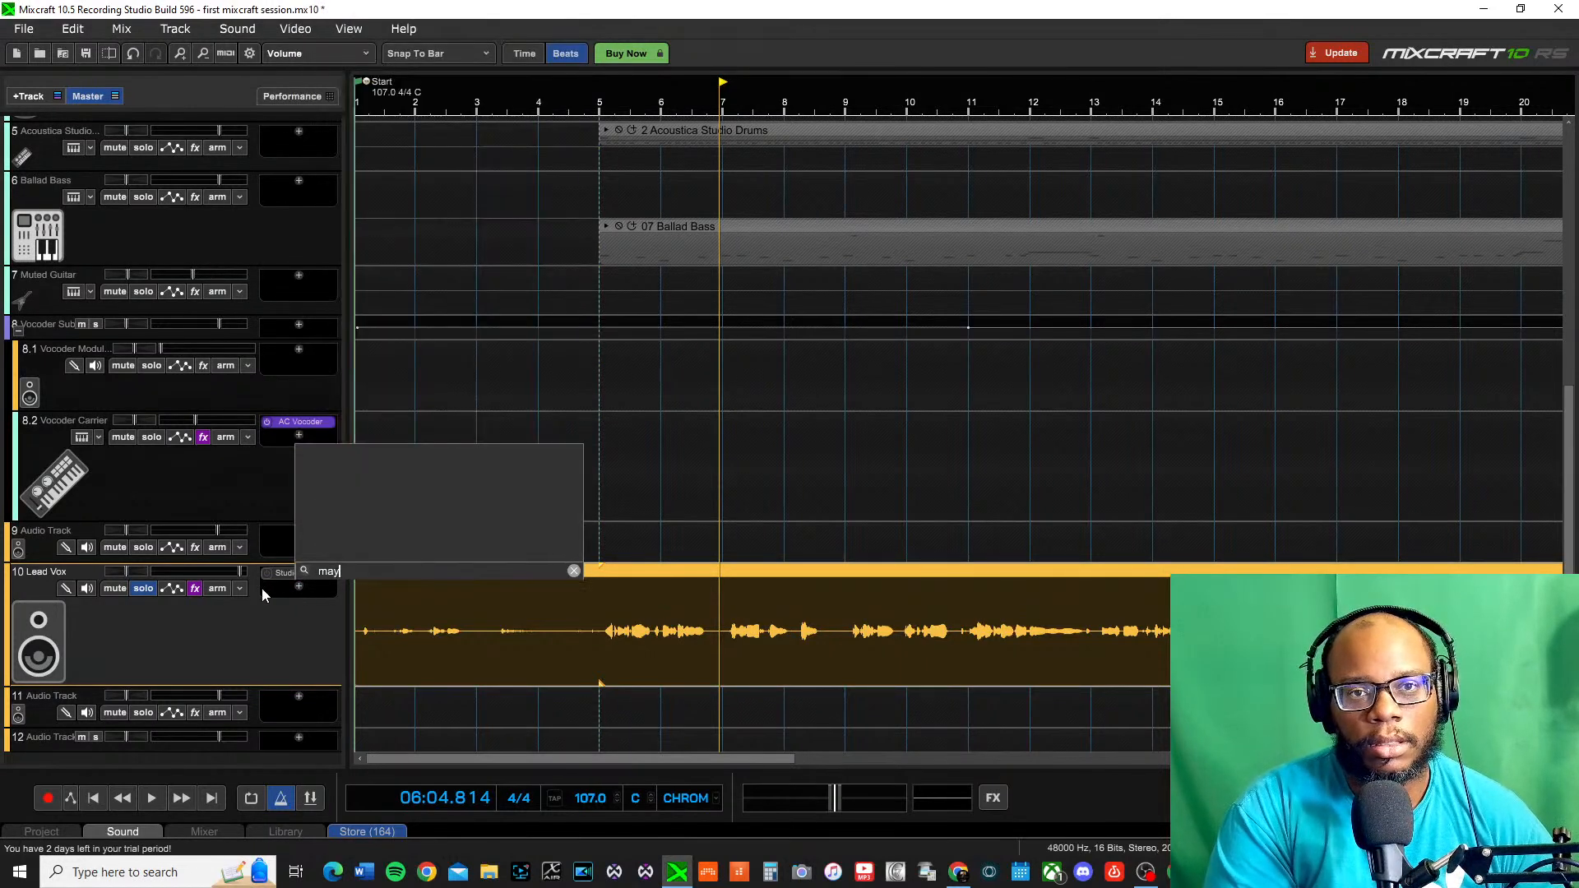
pyautogui.press('BackSpace')
pyautogui.press('BackSpace')
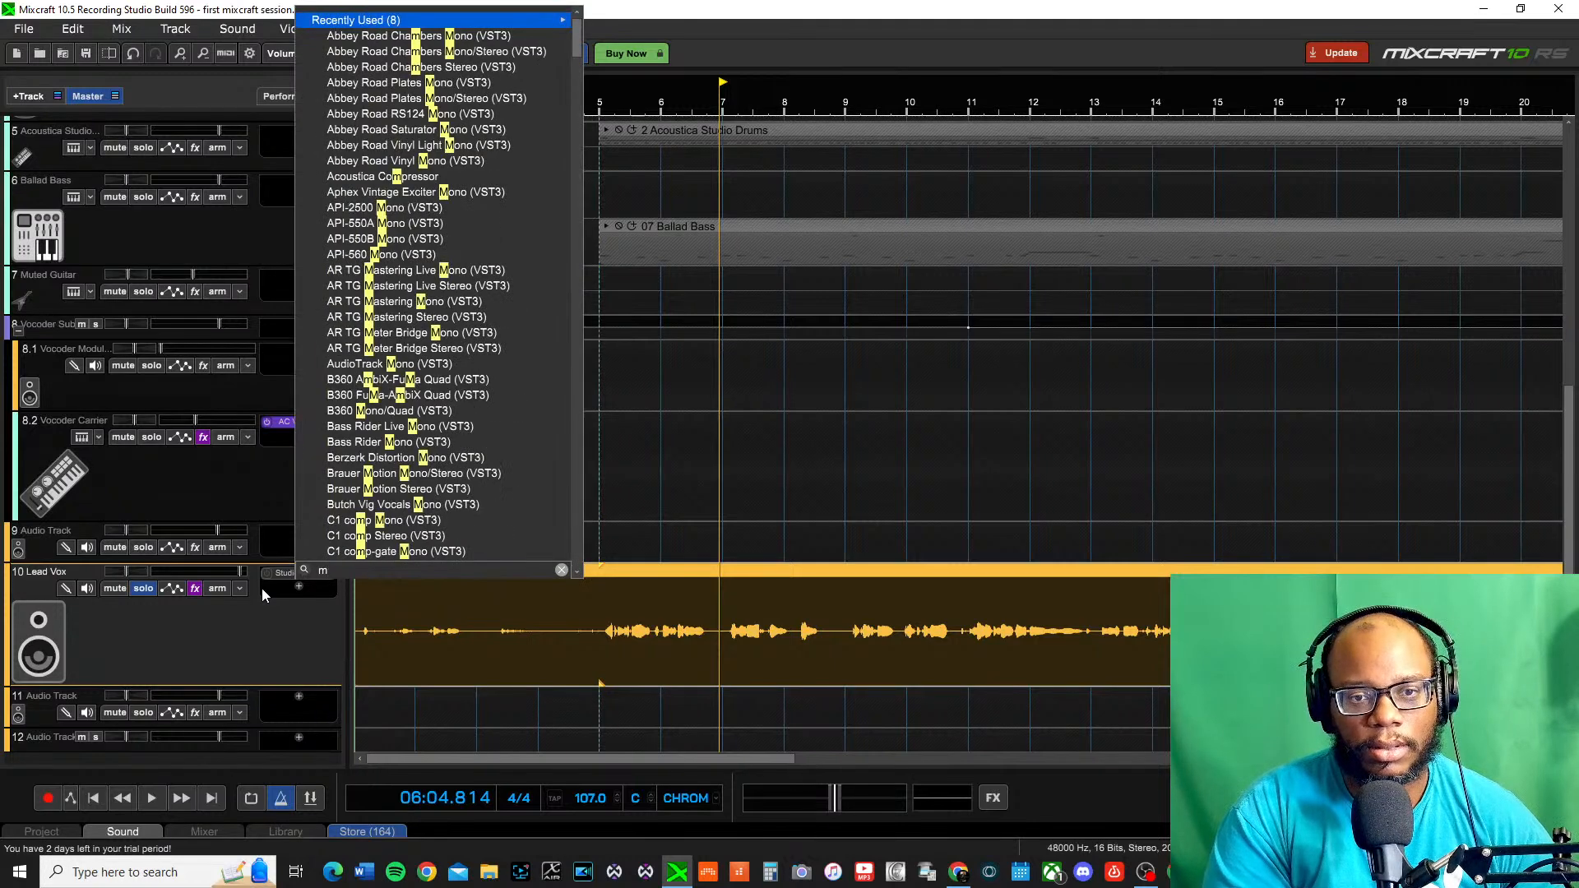
pyautogui.write('aut')
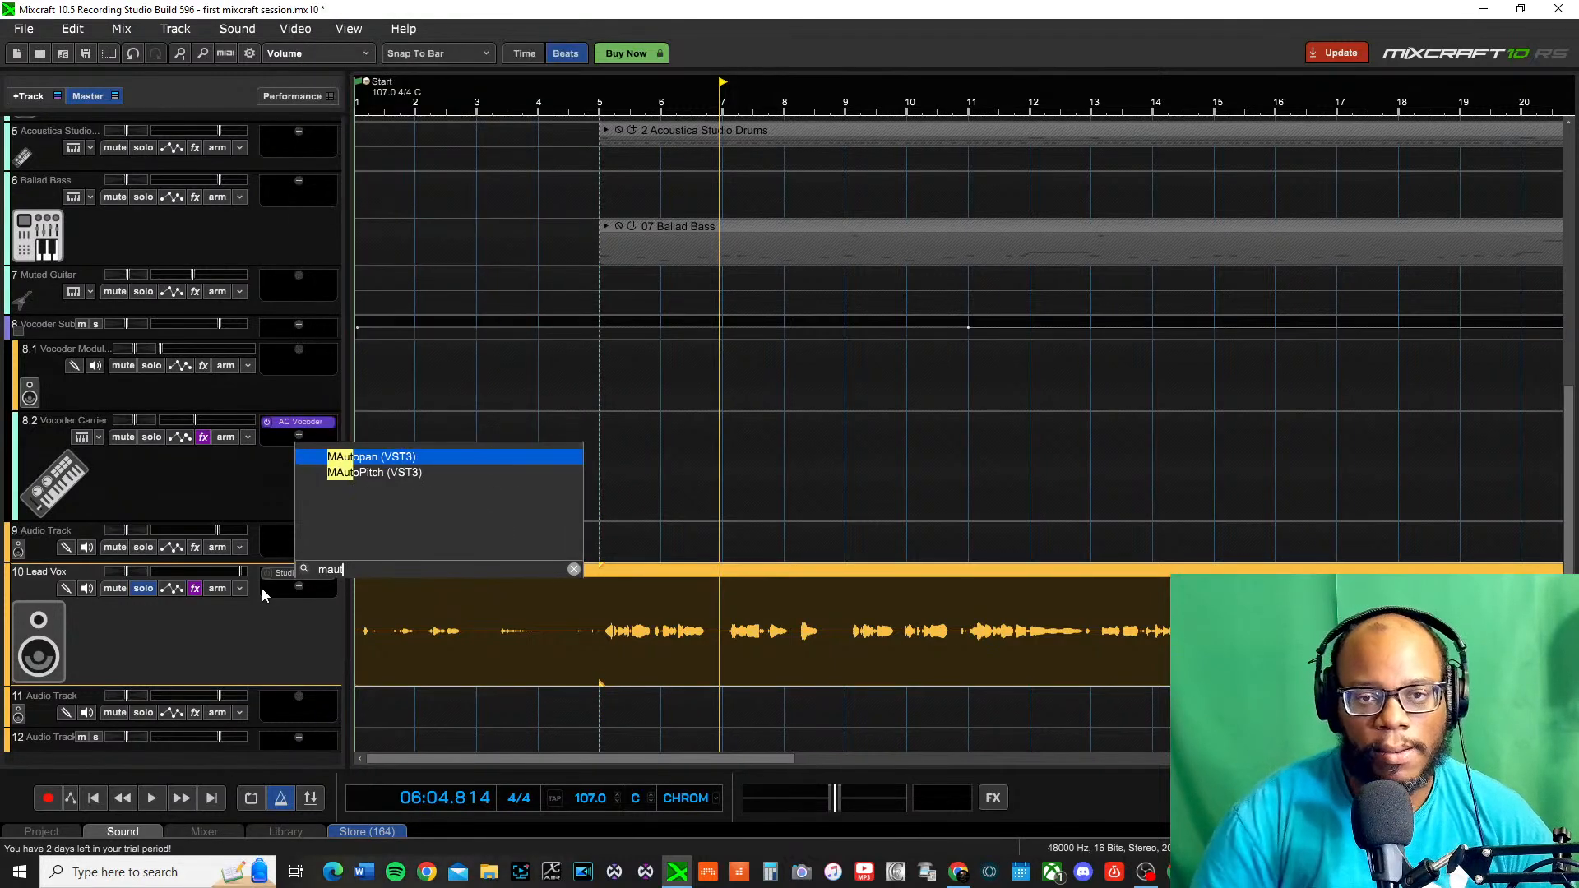
pyautogui.click(395, 474)
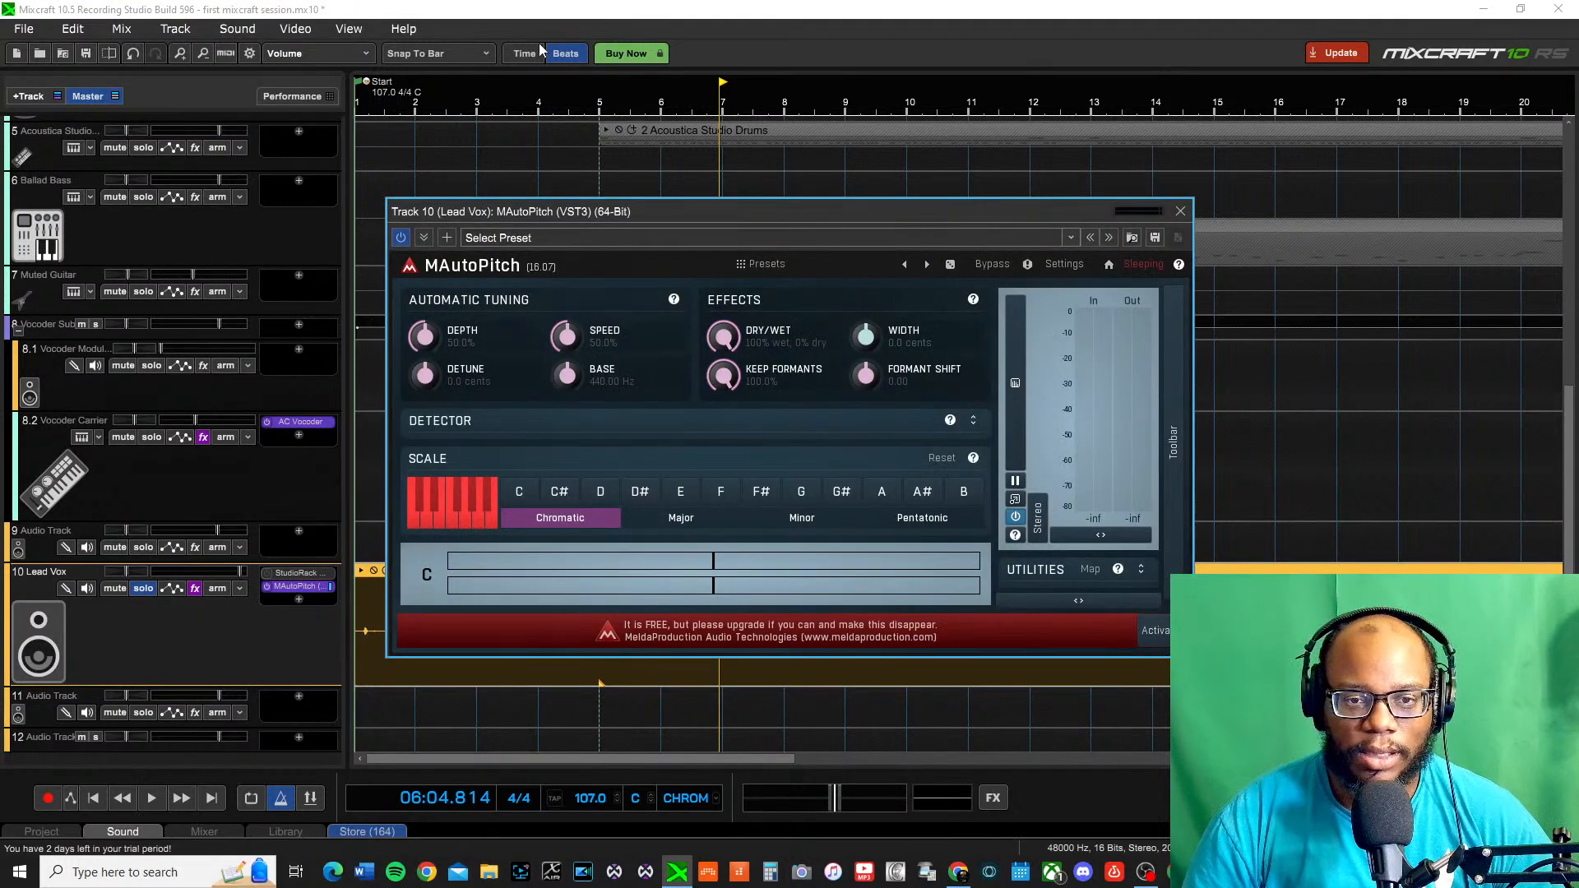
# Play the vocal from bar 5 through MAutoPitch and raise the automatic tuning speed to 100%
pyautogui.click(588, 114)
pyautogui.press('space')
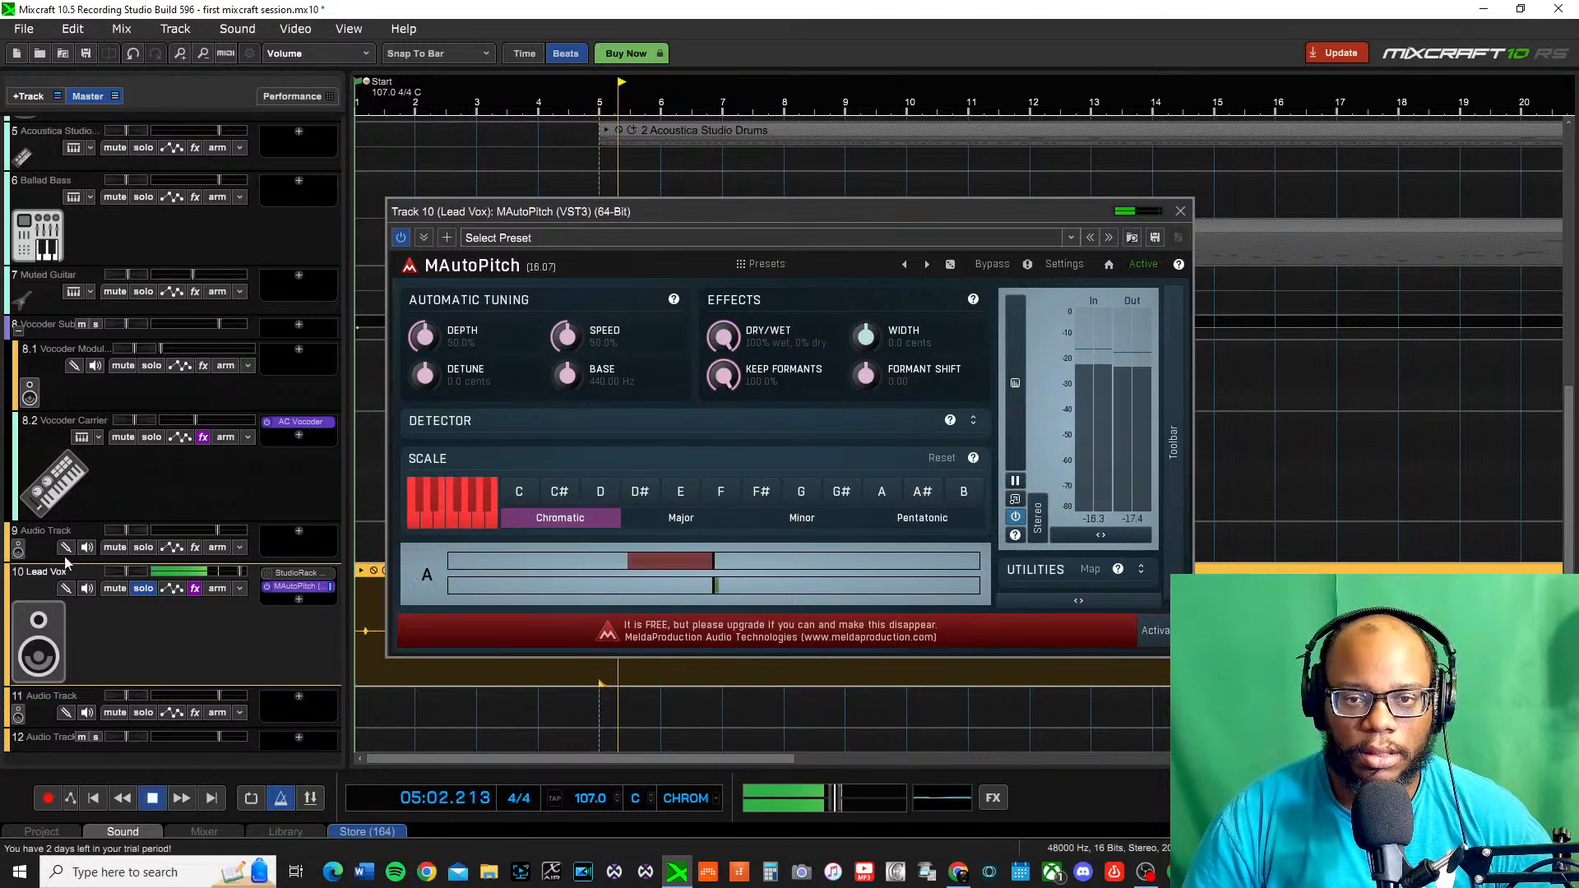
pyautogui.click(592, 237)
pyautogui.click(586, 238)
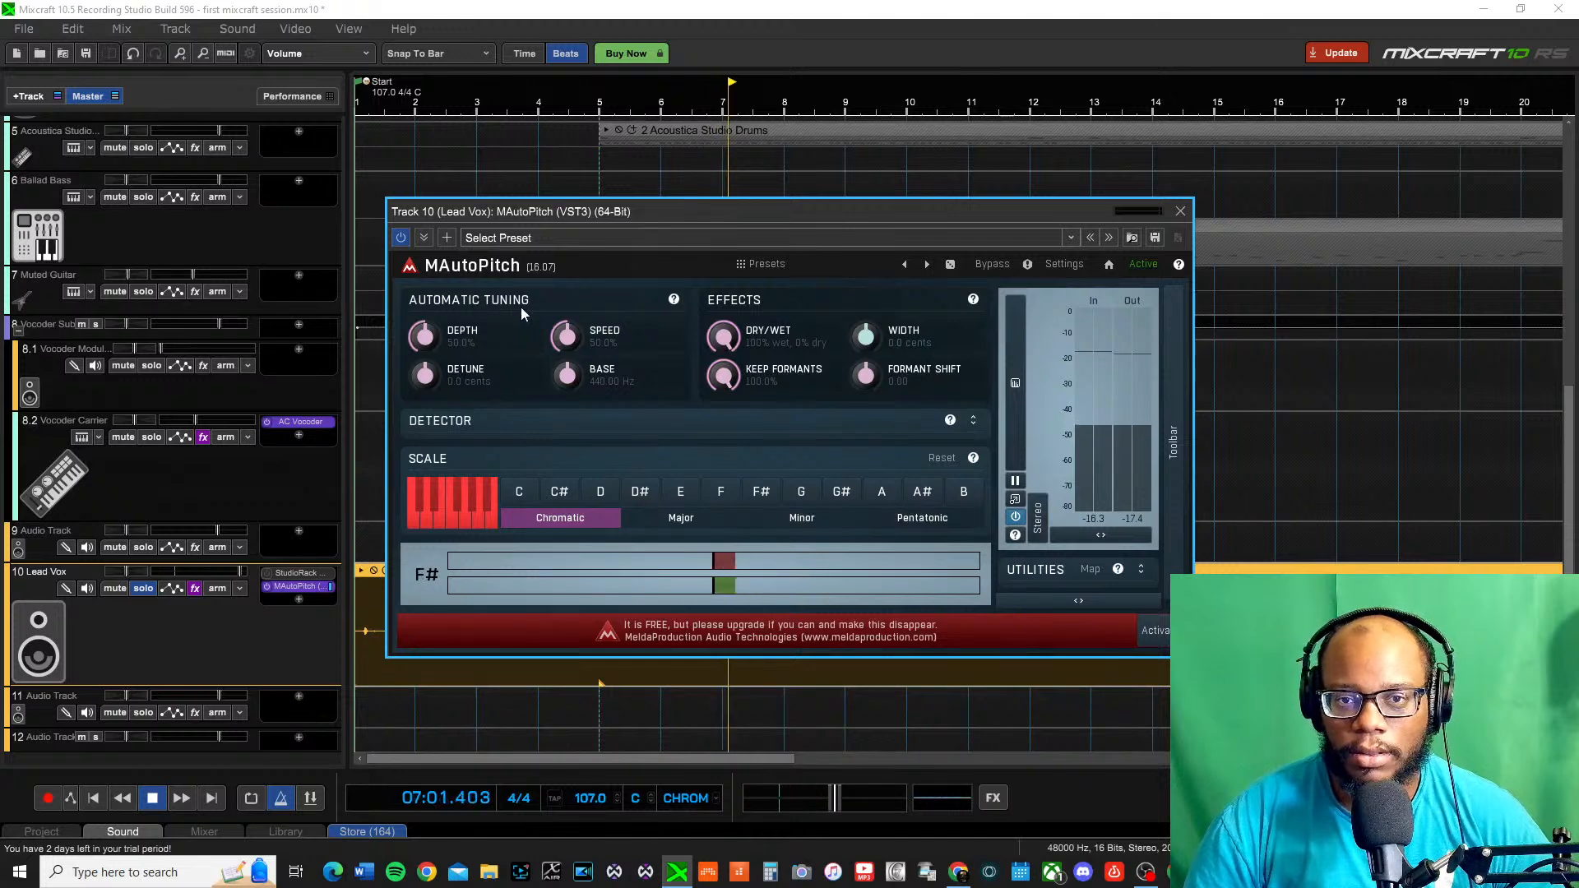
pyautogui.moveTo(576, 345); pyautogui.dragTo(577, 297)
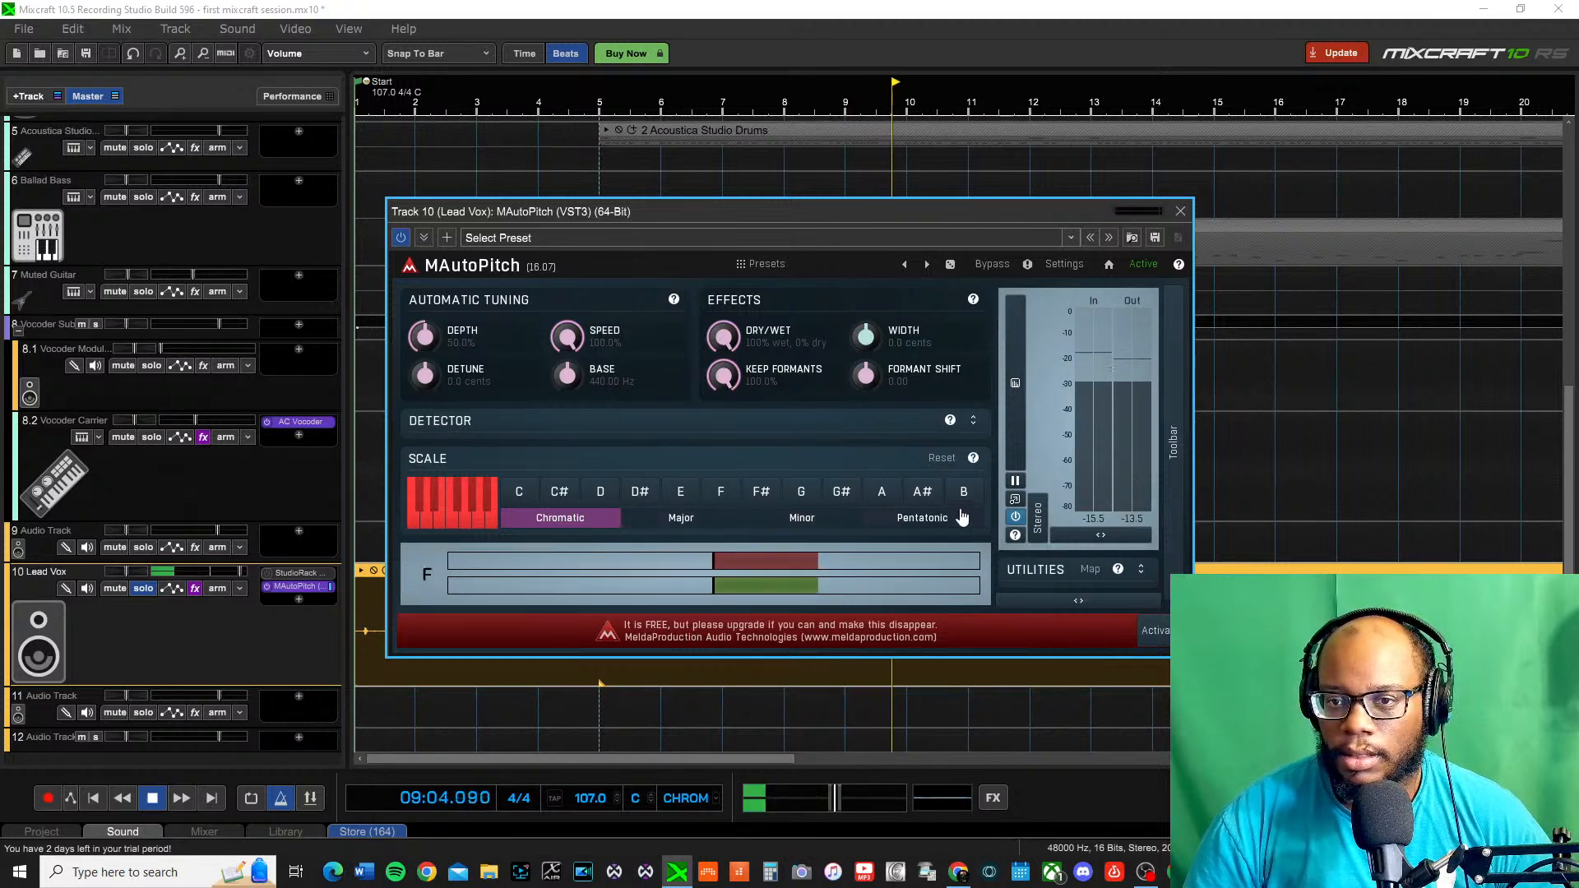
pyautogui.press('space')
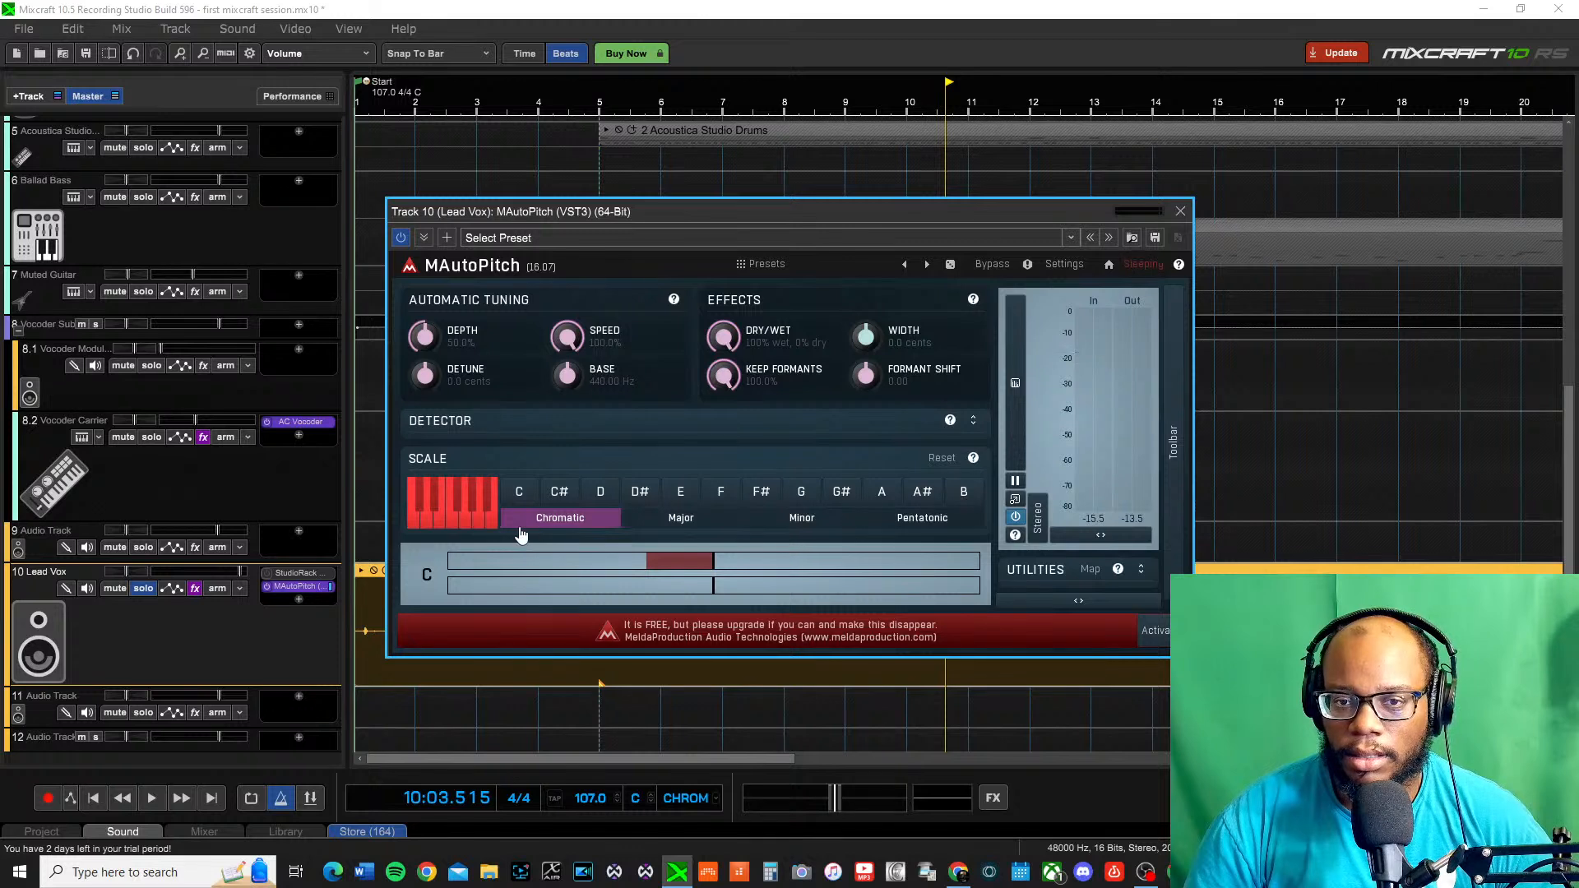
# Set the MAutoPitch scale to Major and increase the tuning depth, playing the vocal to hear the result
pyautogui.click(691, 520)
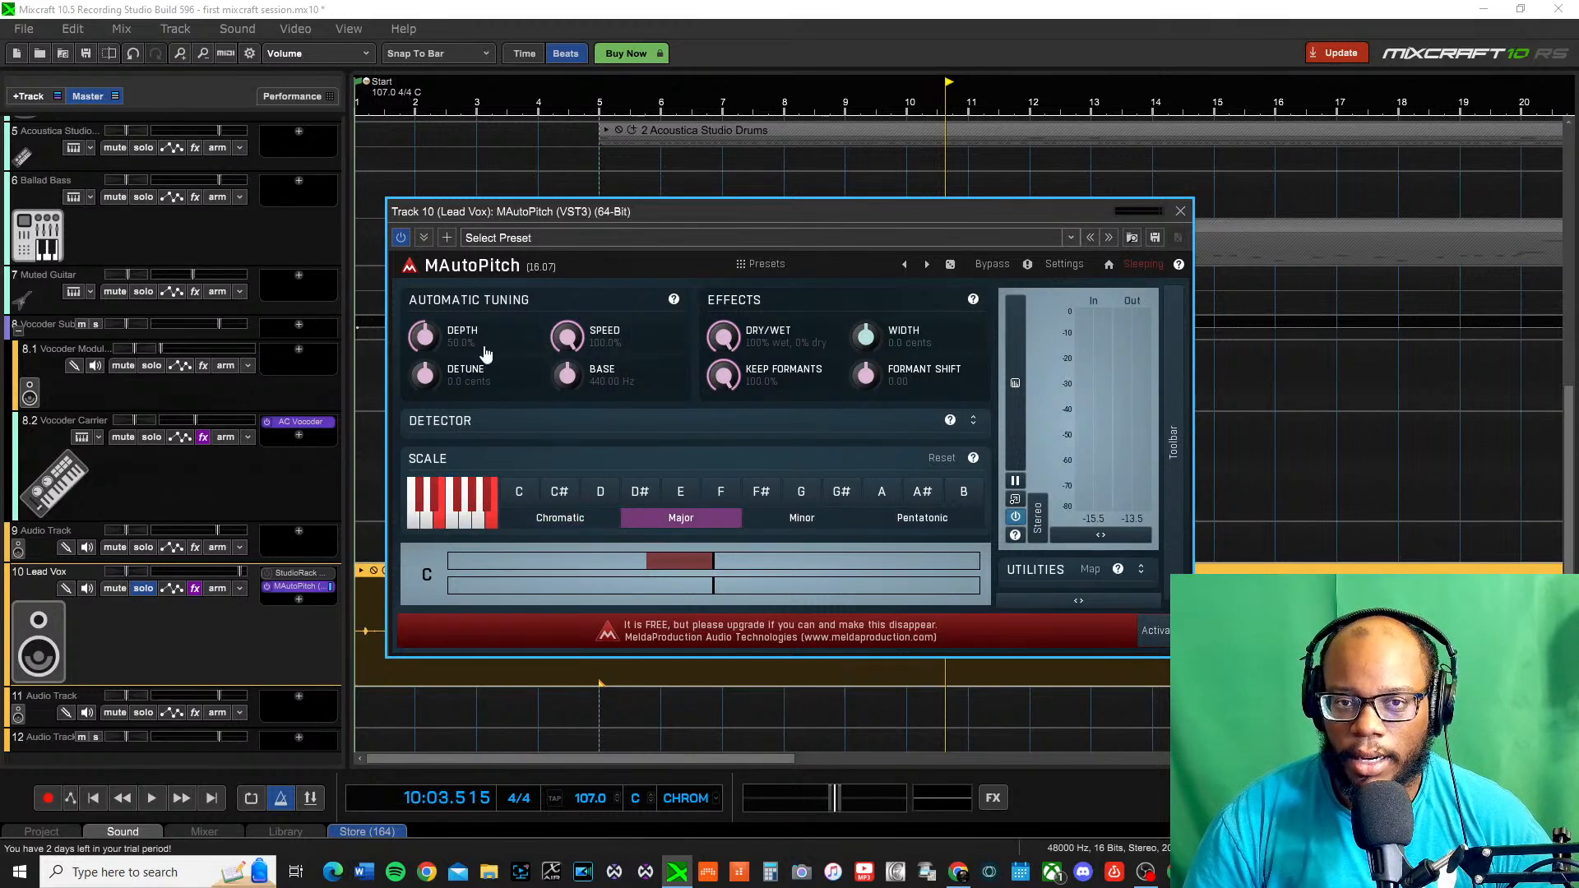
pyautogui.moveTo(457, 339); pyautogui.dragTo(457, 312)
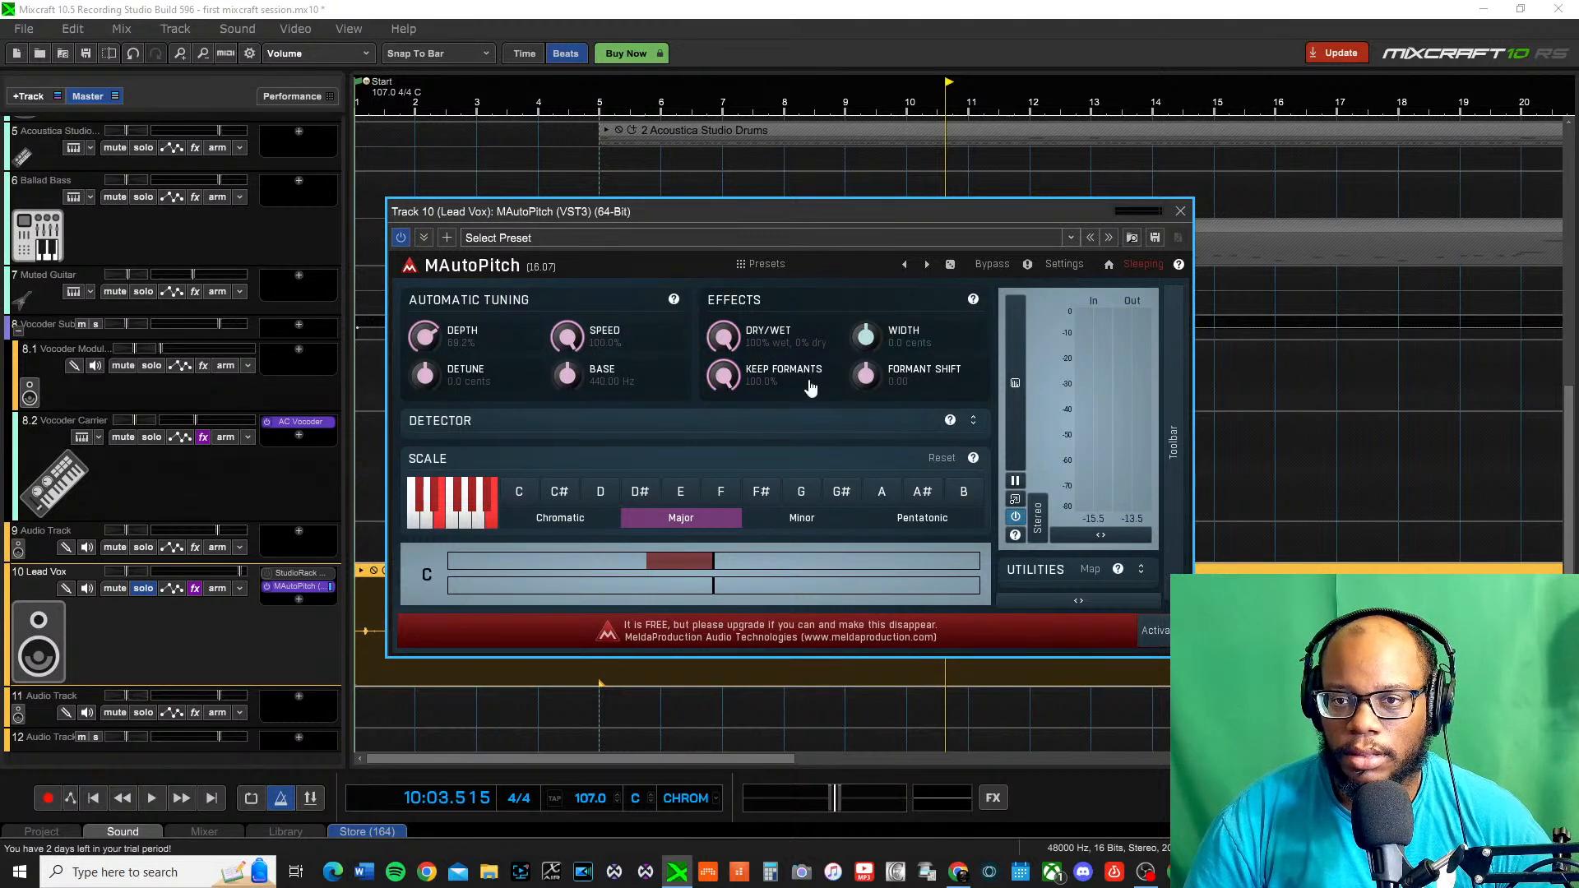
pyautogui.press('space')
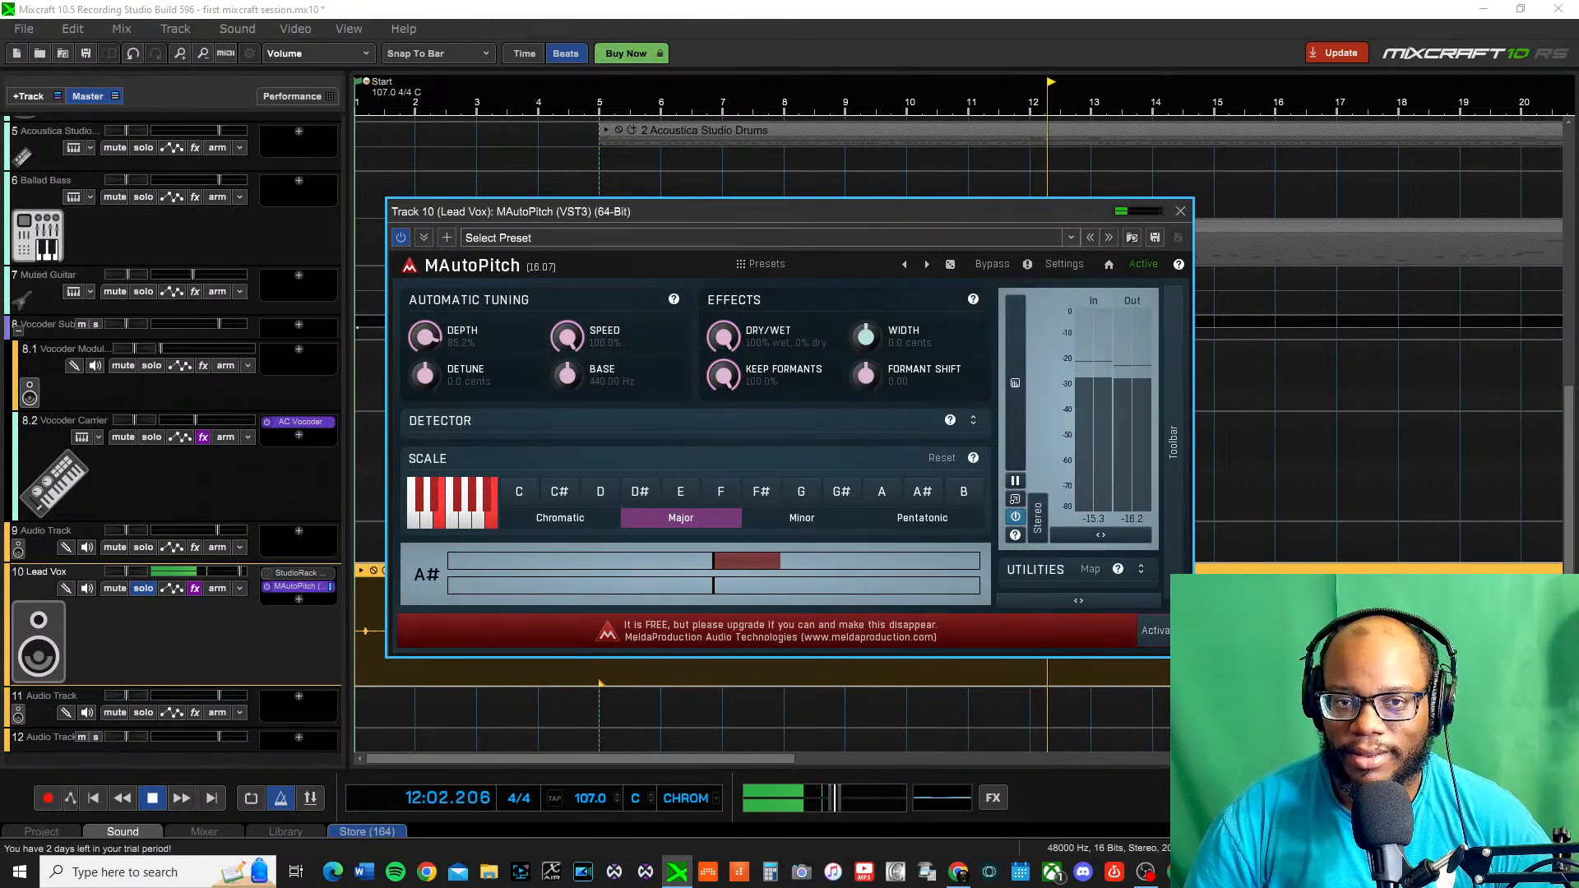
pyautogui.scroll(3, 419, 340)
pyautogui.scroll(-5, 419, 340)
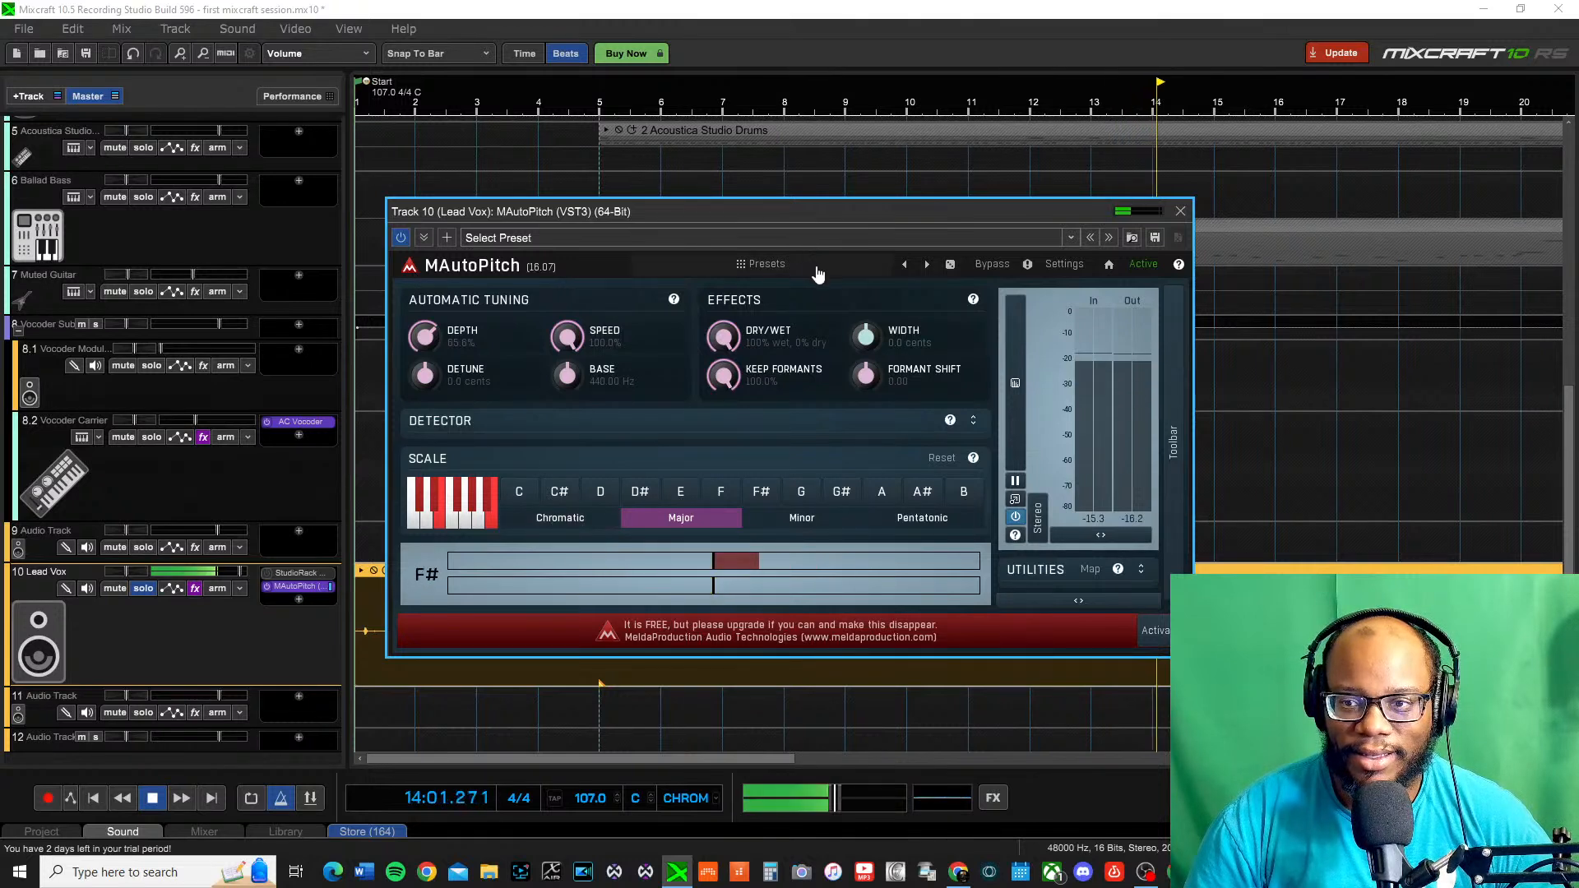
# Stop playback, return to the start of the song and close the MAutoPitch window
pyautogui.doubleClick(39, 574)
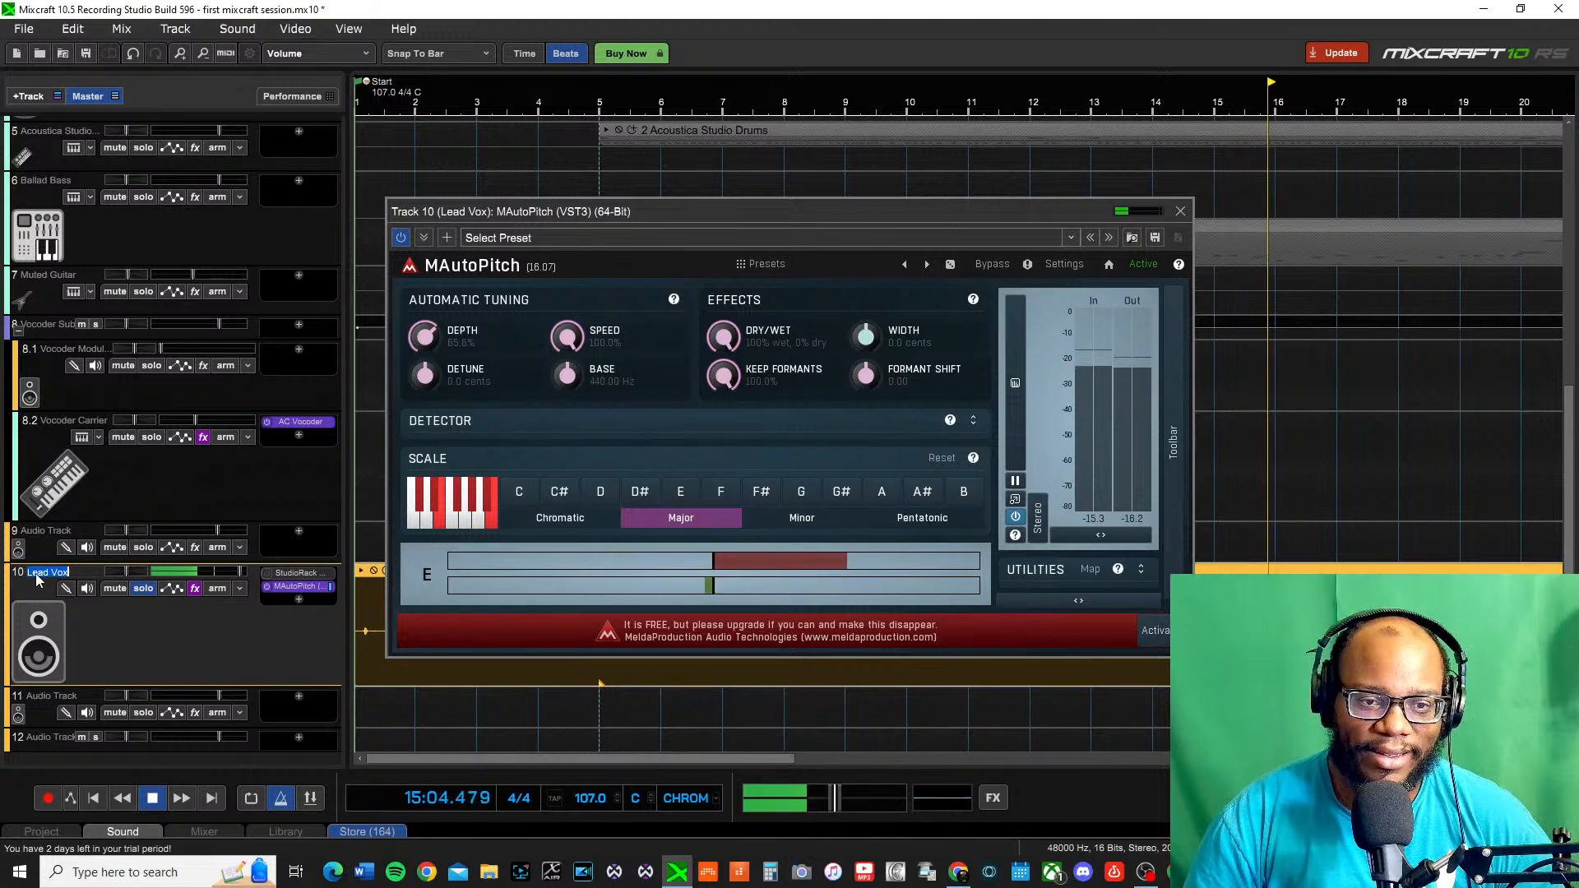
pyautogui.click(85, 592)
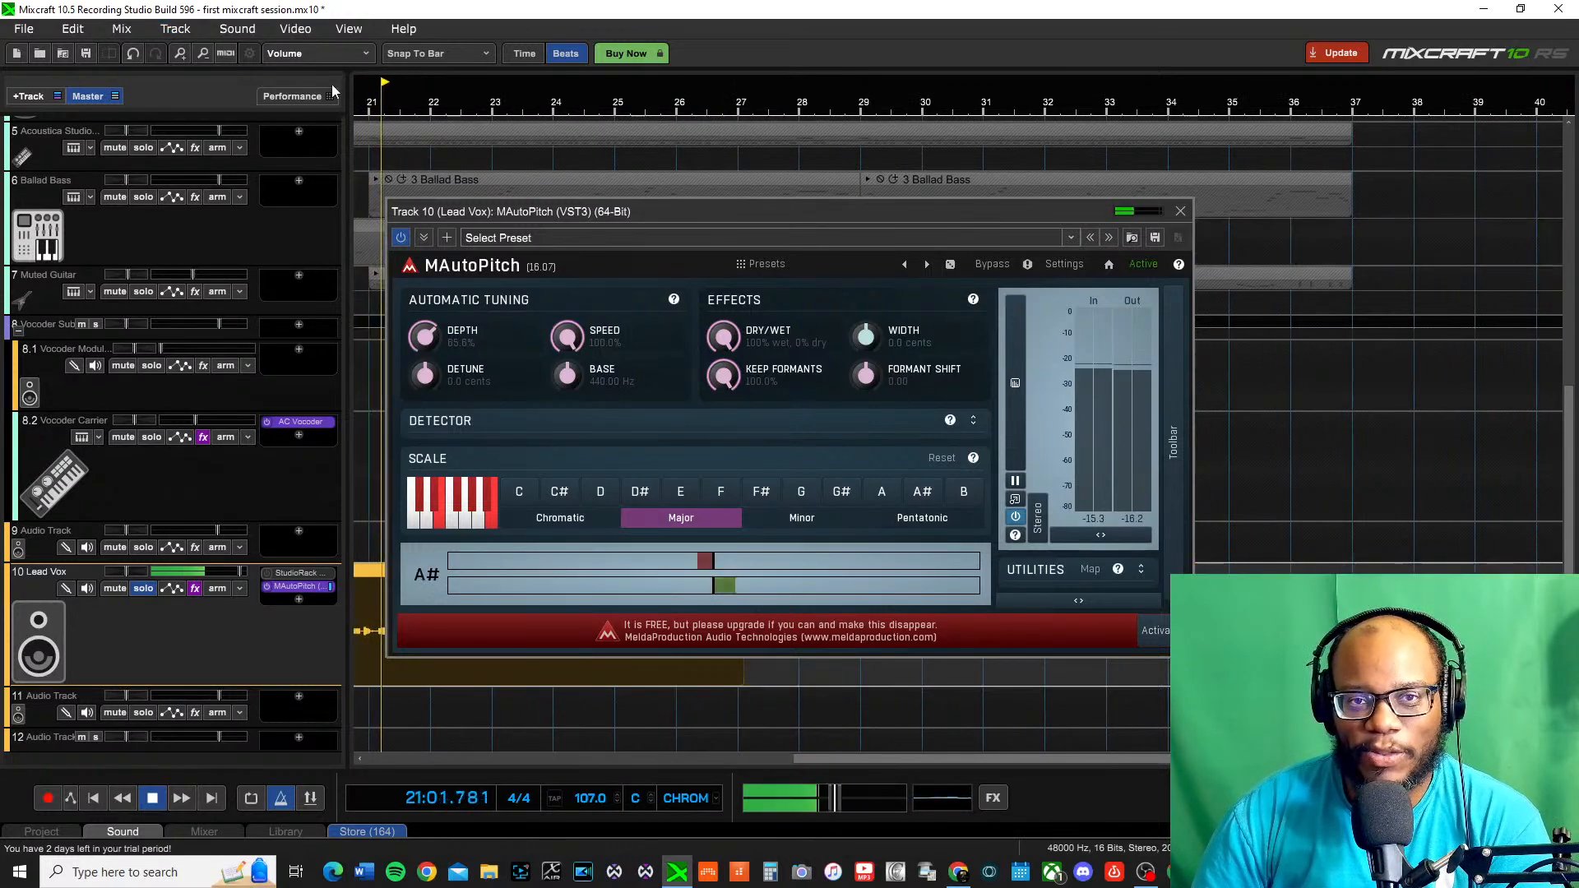
pyautogui.press('space')
pyautogui.press('Home')
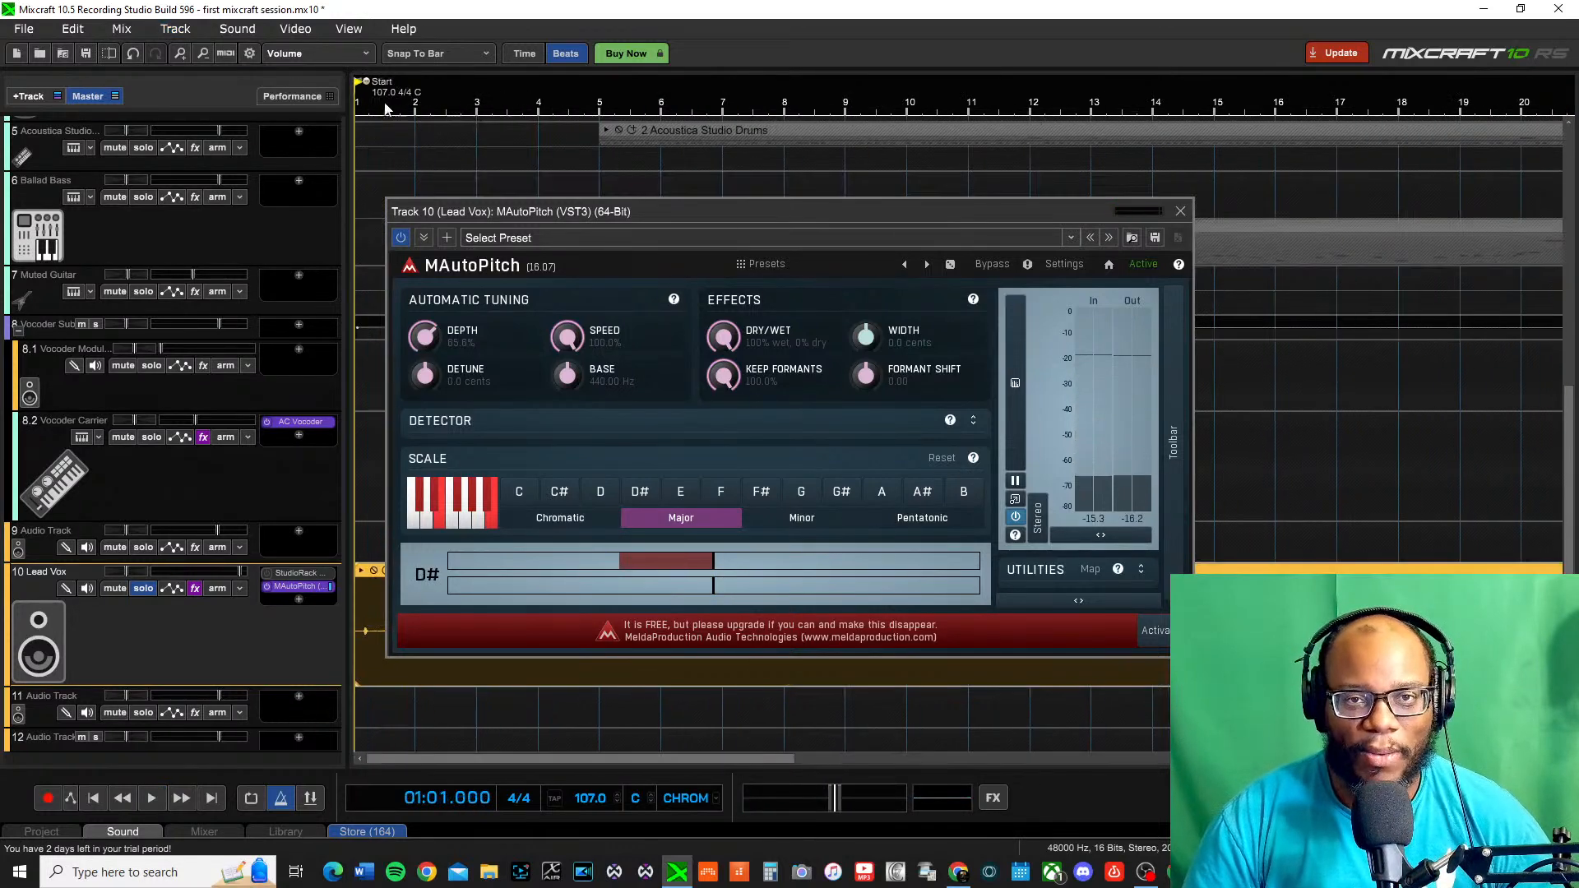
pyautogui.click(1181, 213)
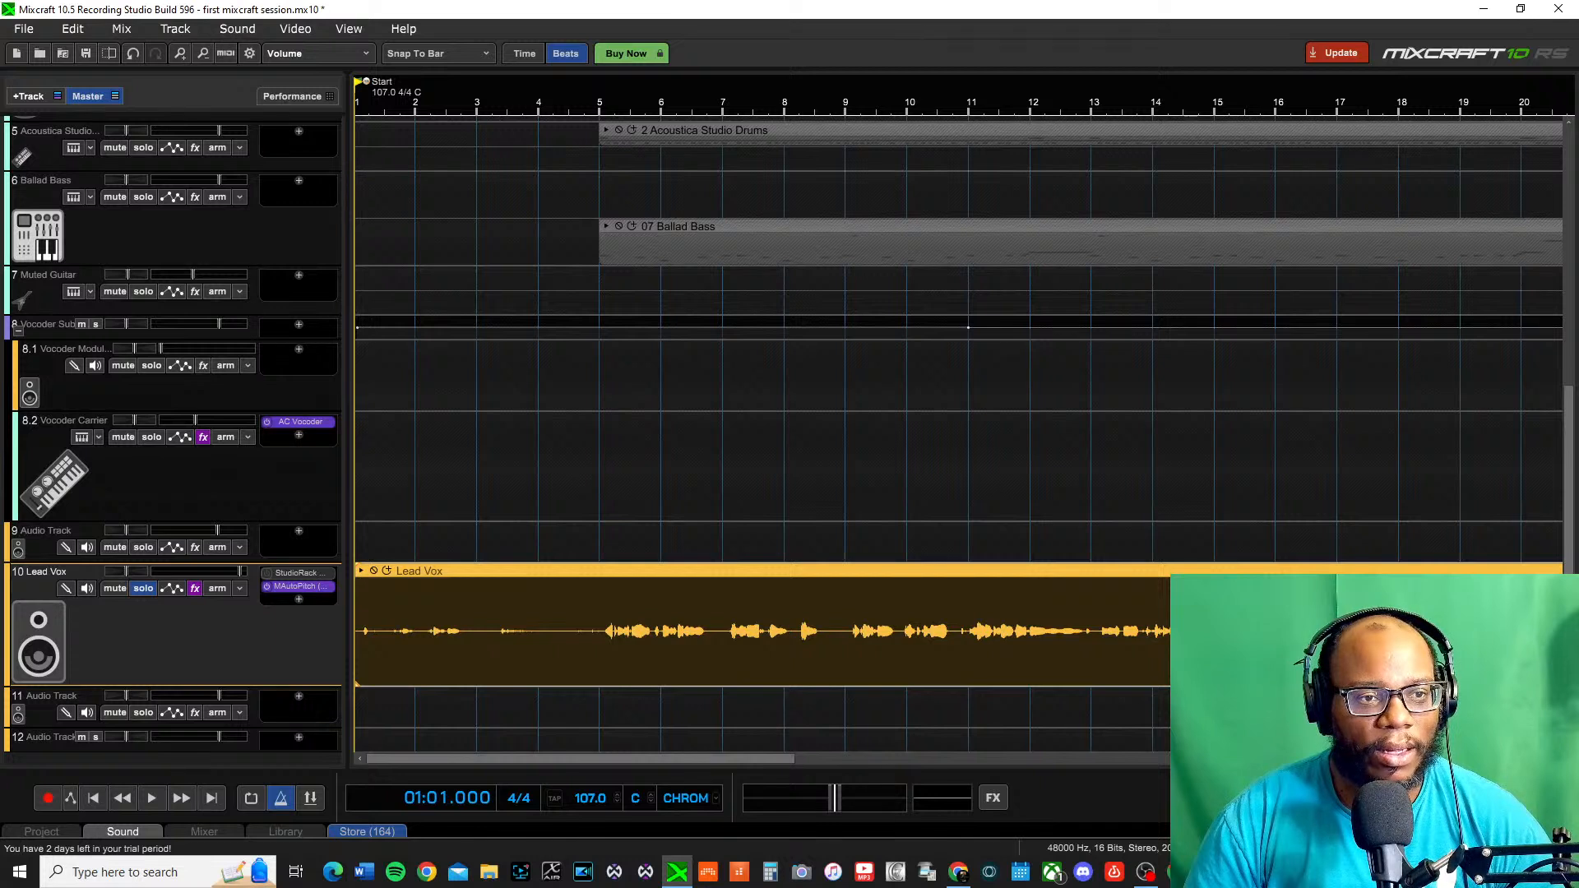
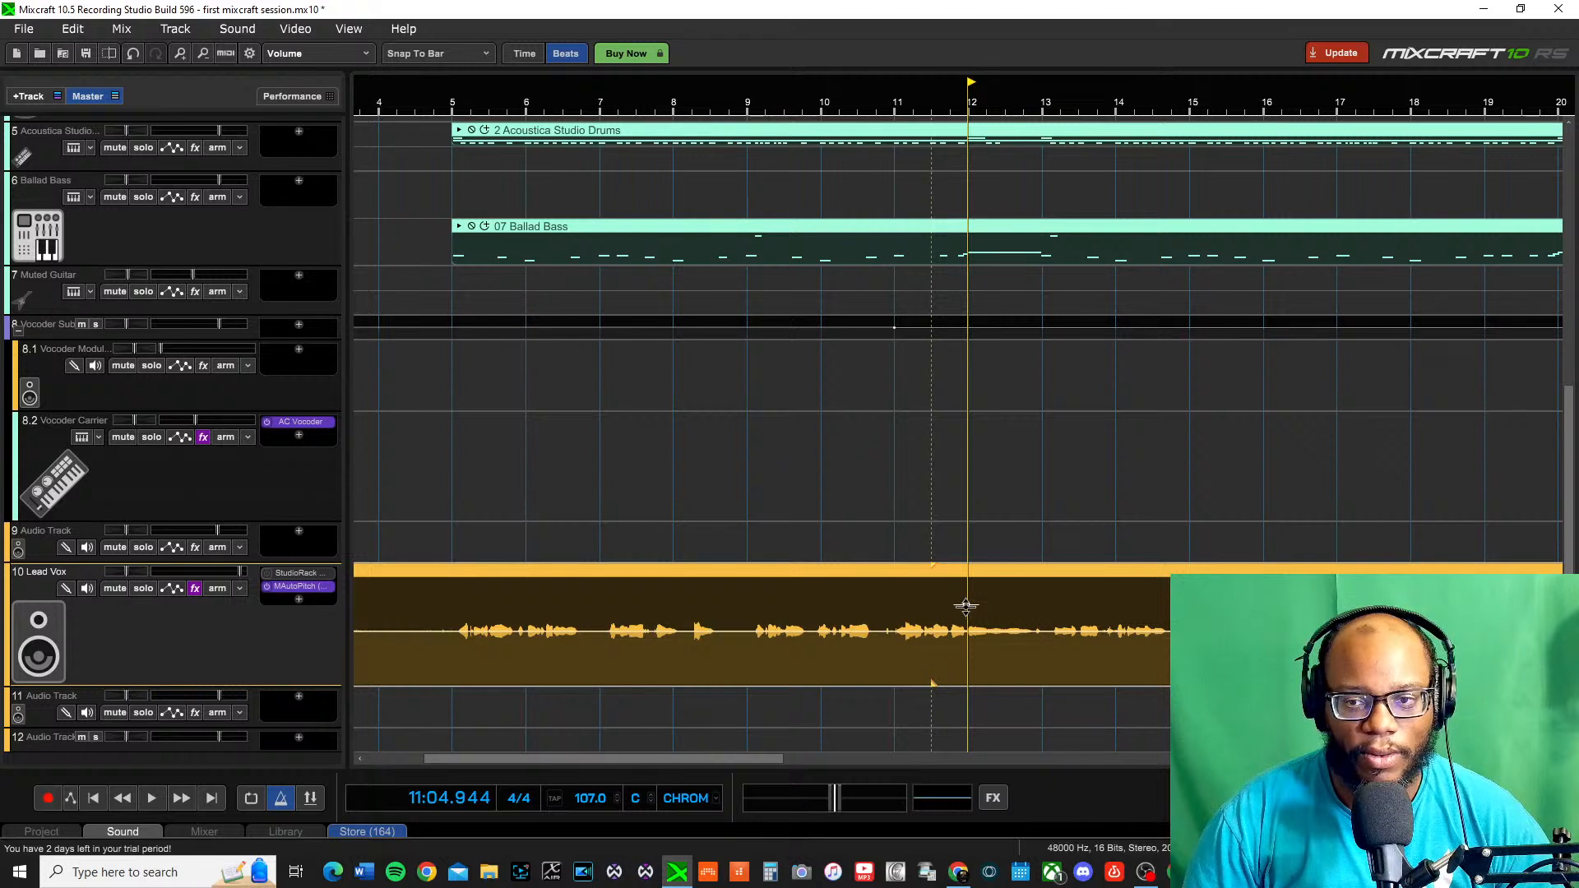
# Raise the volume automation line across the Lead Vox track and check the level by playing from bar 9
pyautogui.moveTo(966, 607); pyautogui.dragTo(968, 578)
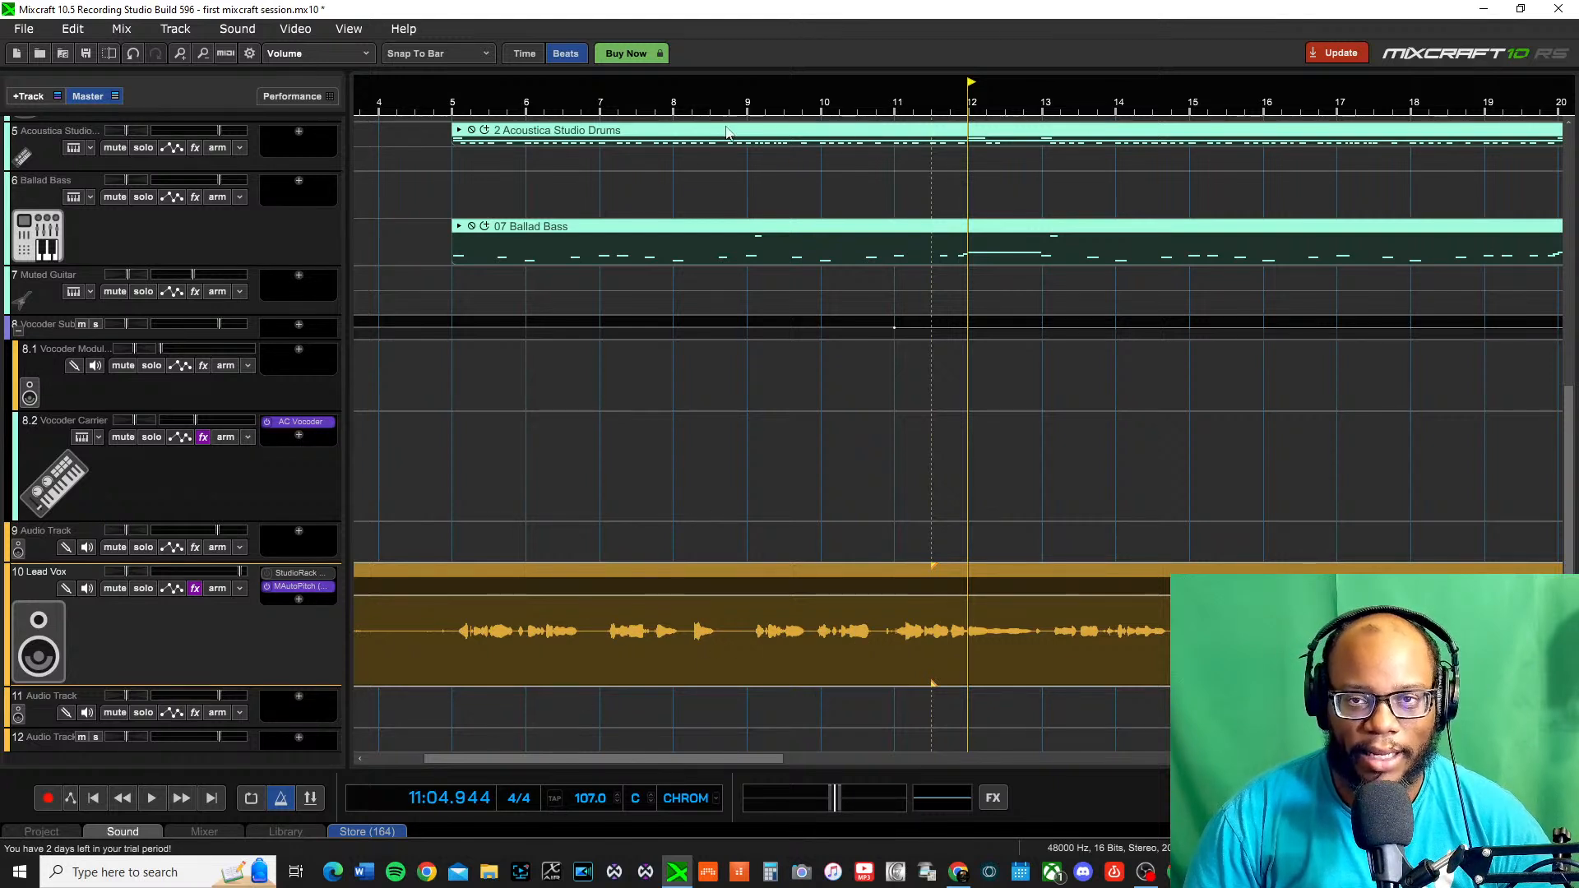
pyautogui.click(749, 115)
pyautogui.press('space')
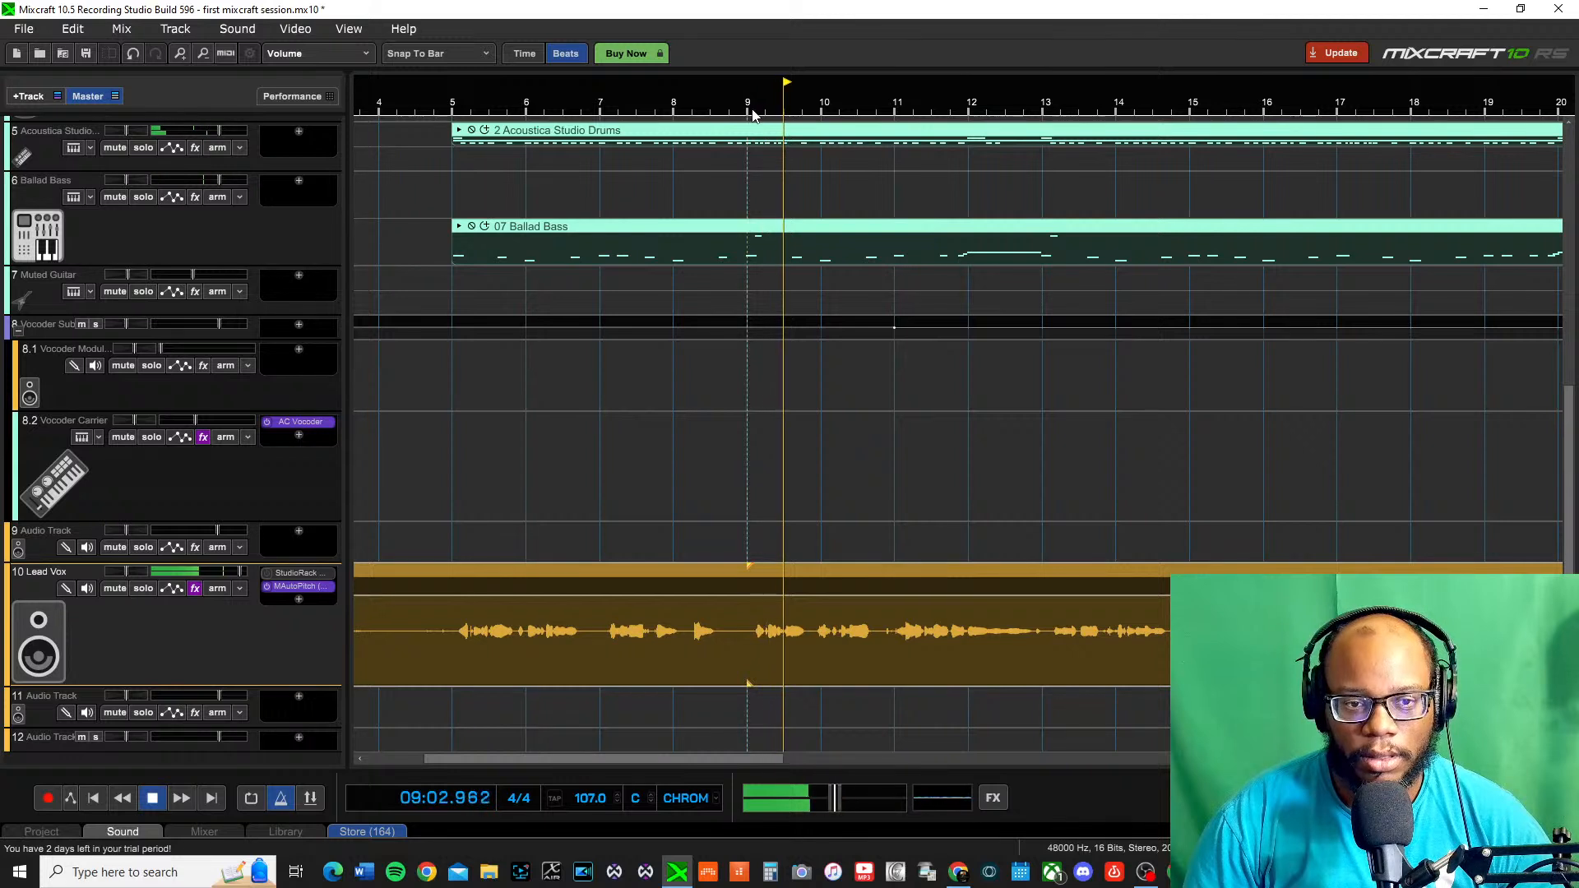
pyautogui.press('space')
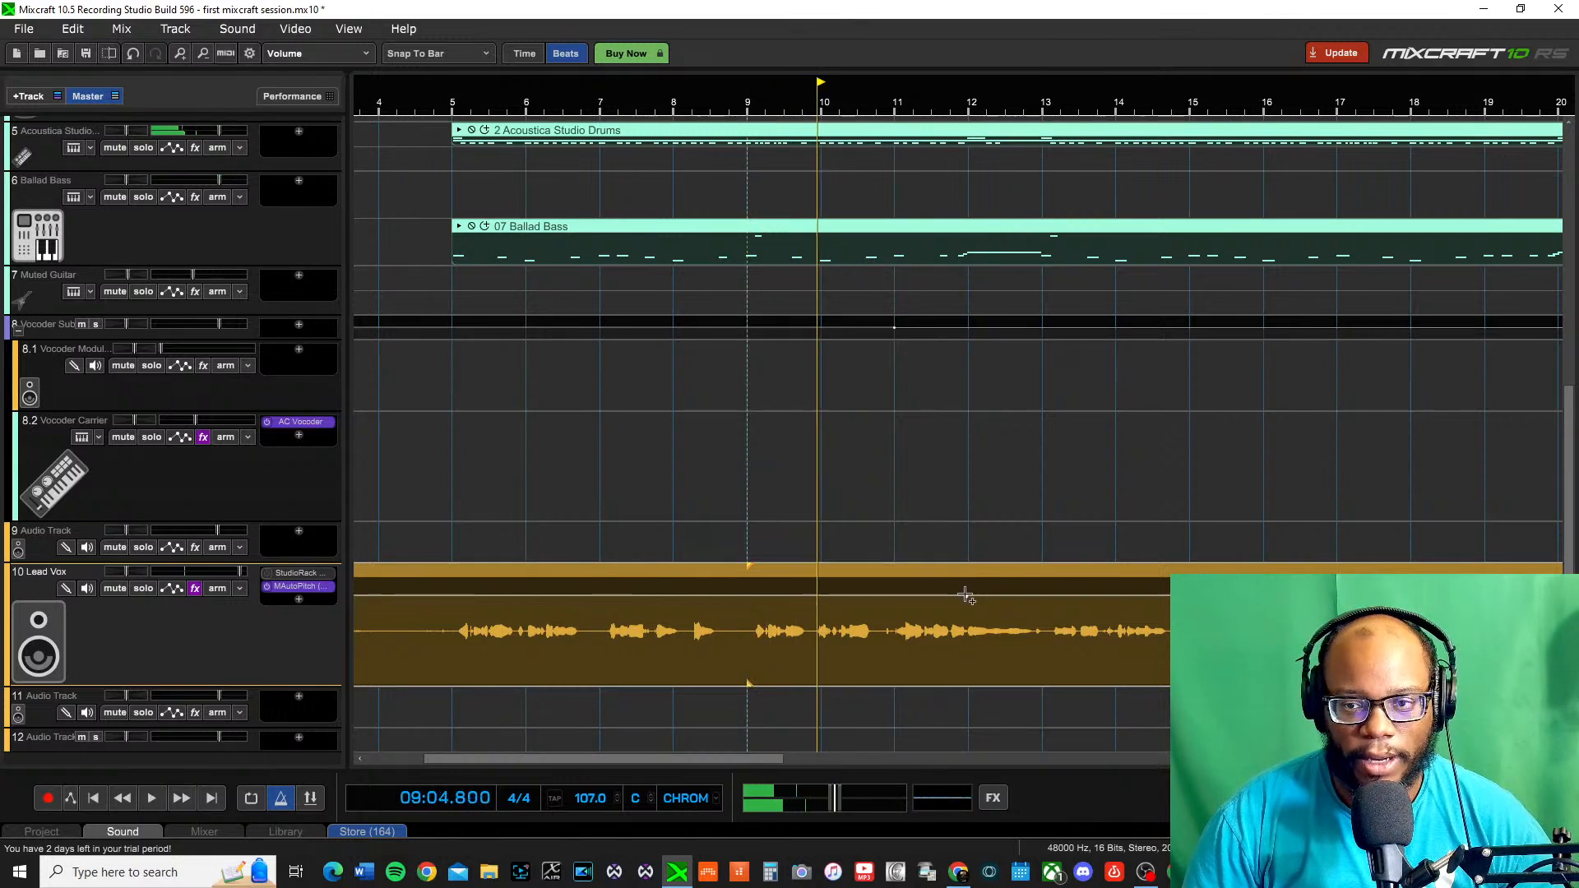
# Draw a sharp volume automation dip at bar 12 on the Lead Vox track and start playback from bar 8
pyautogui.moveTo(967, 596); pyautogui.dragTo(966, 606)
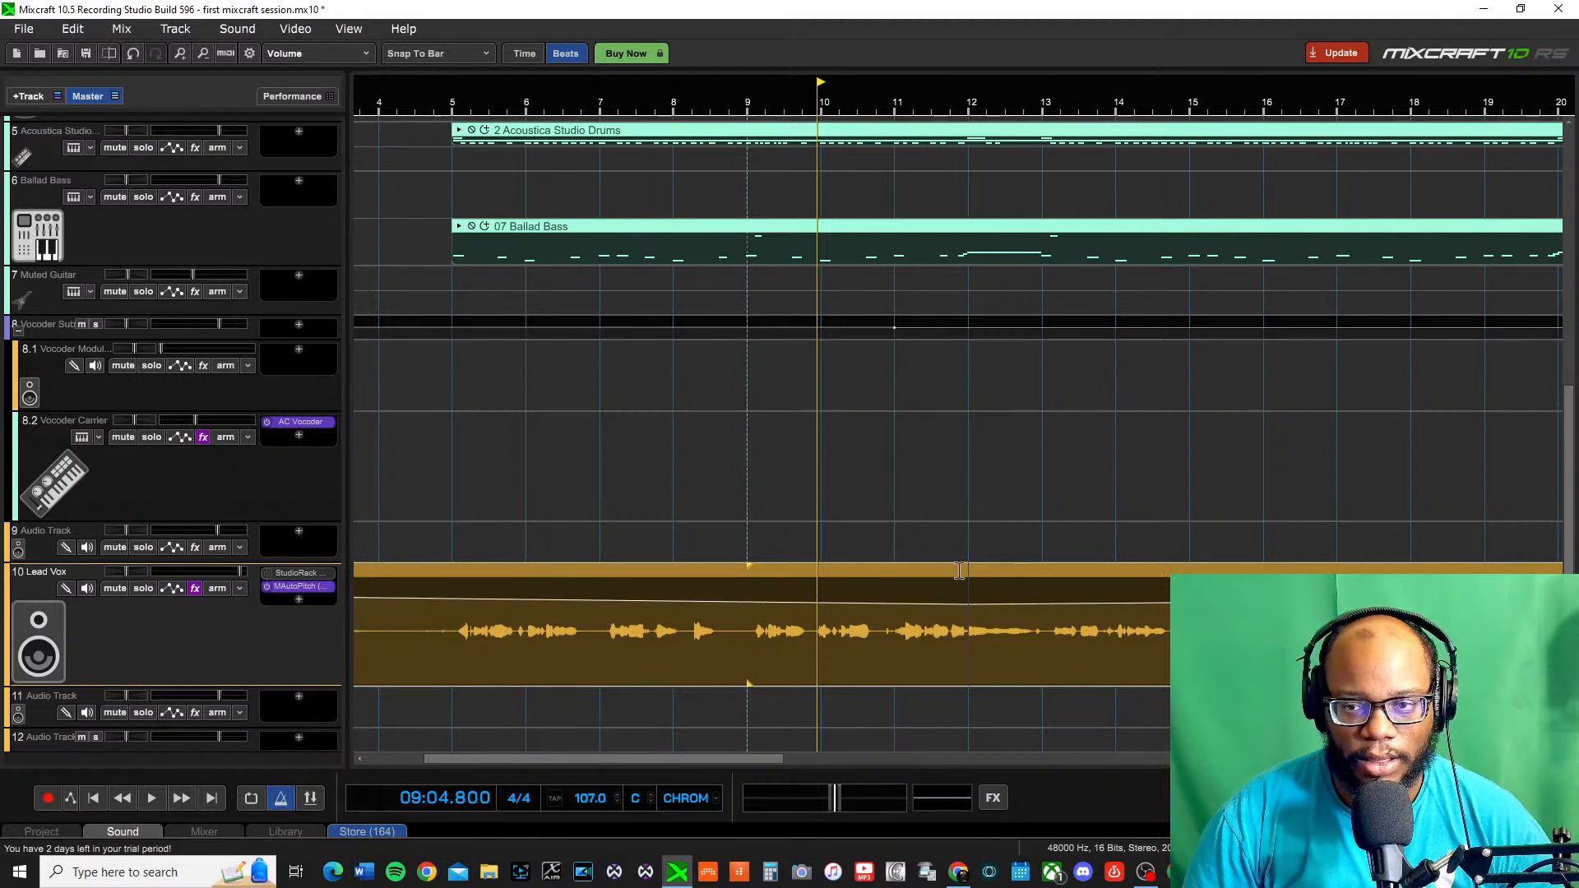
pyautogui.hotkey('ctrl', 'z')
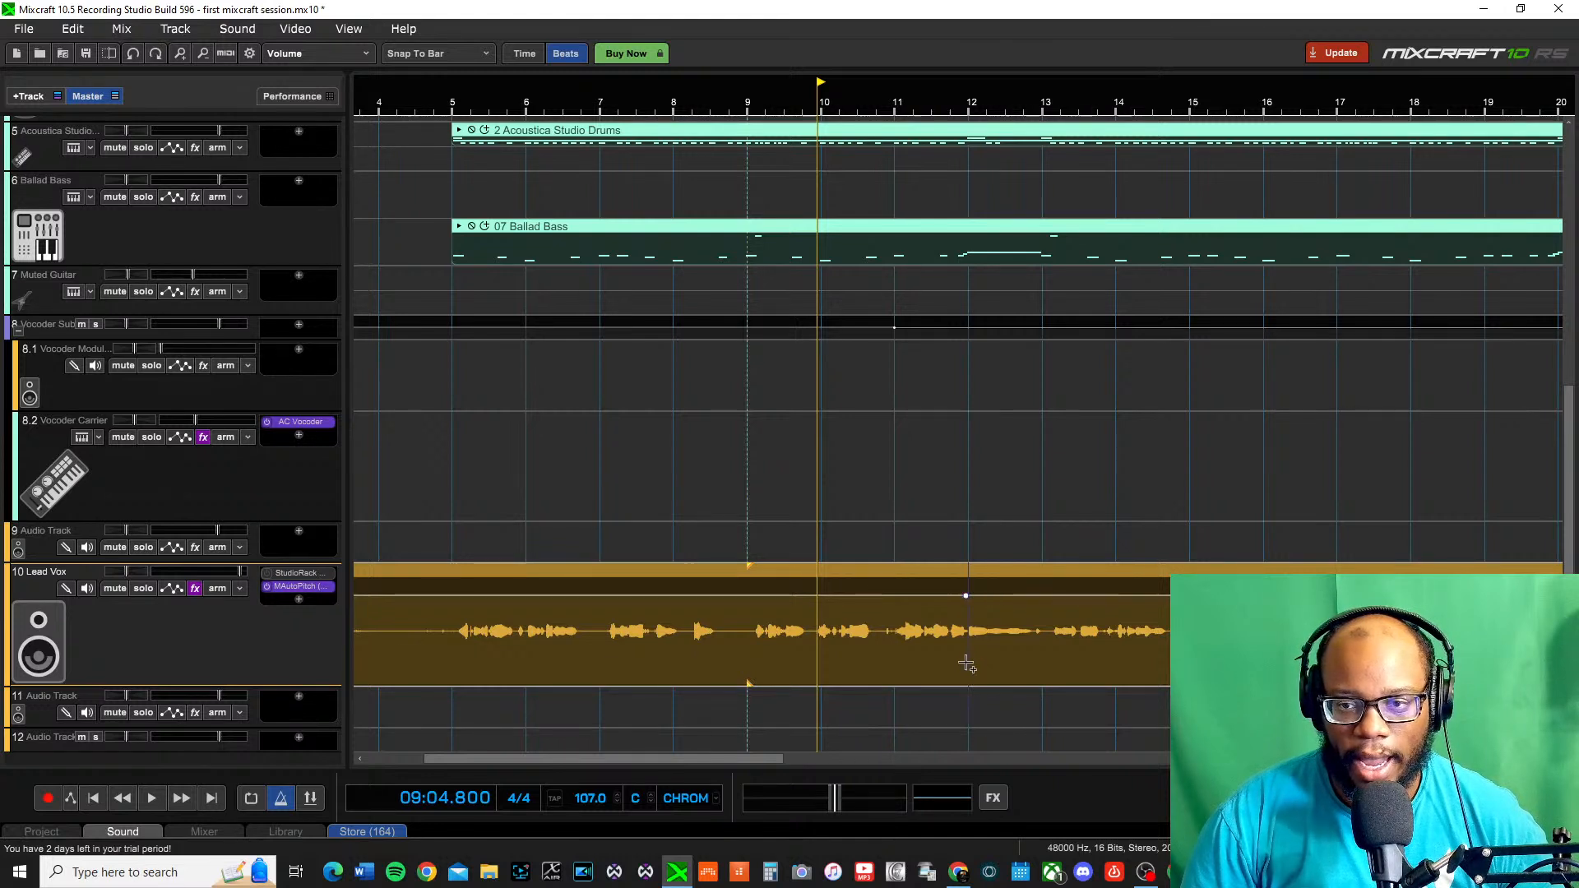
pyautogui.moveTo(968, 661); pyautogui.dragTo(974, 743)
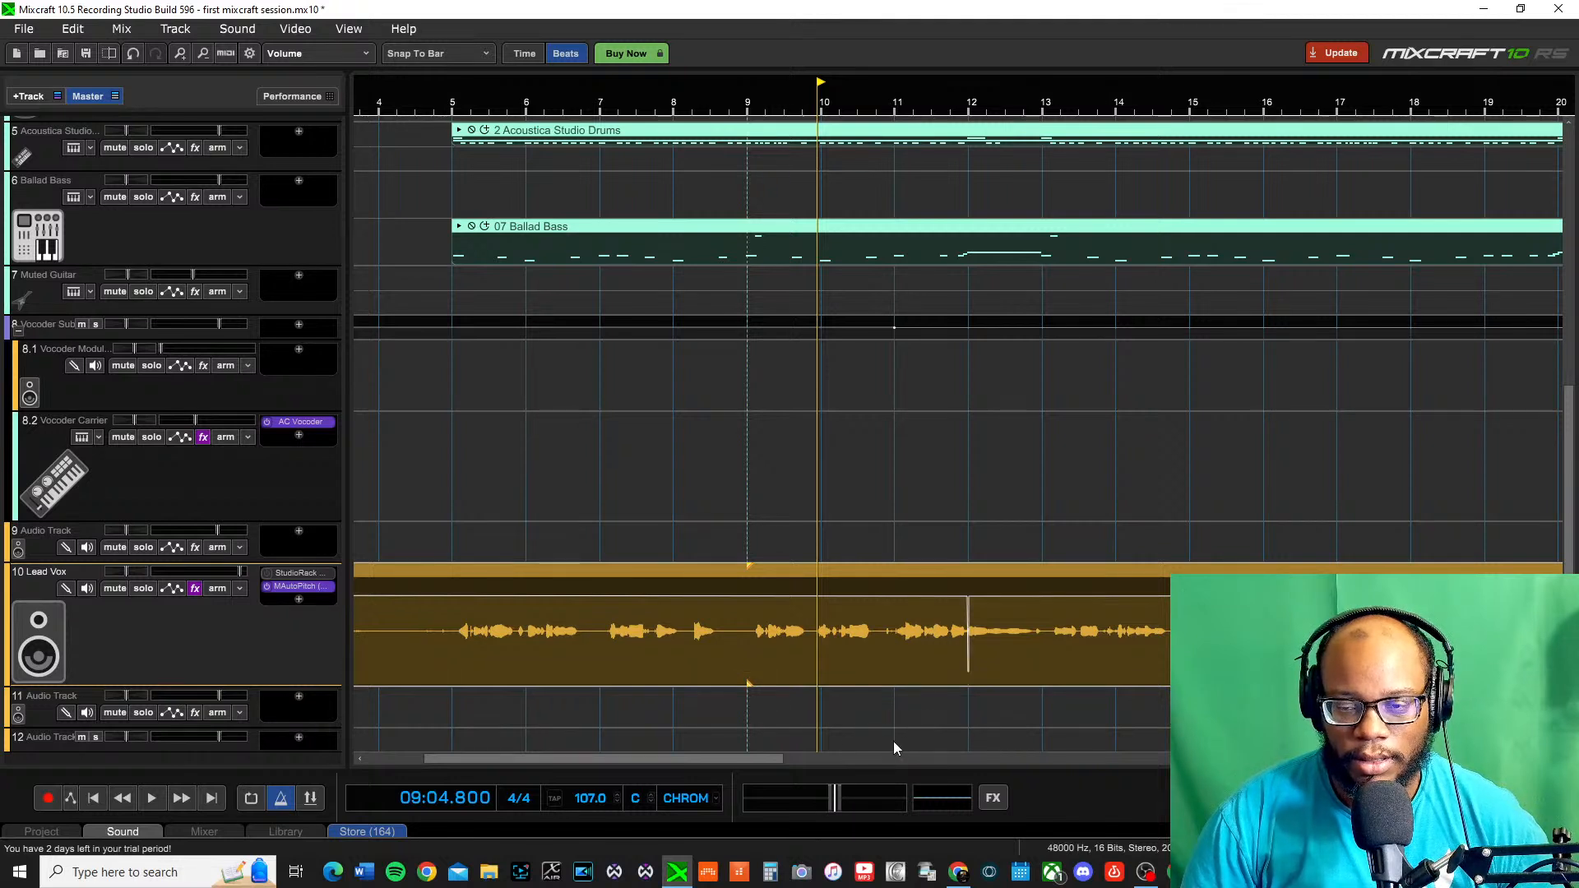
pyautogui.click(688, 111)
pyautogui.press('space')
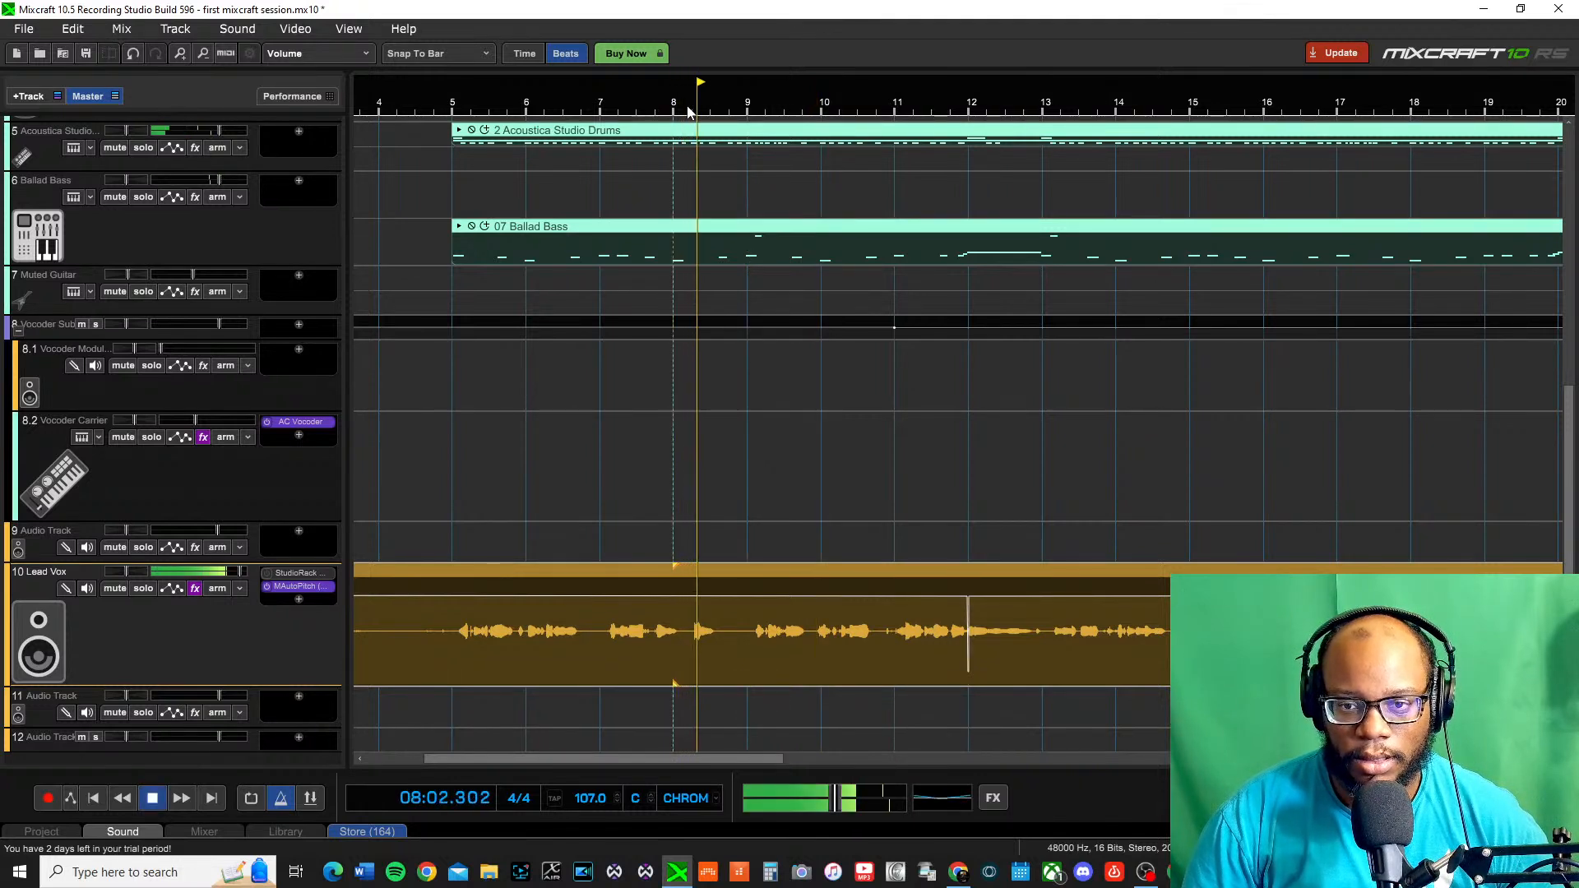
# Stop playback and undo the volume automation edits on the Lead Vox track until no automation remains
pyautogui.press('space')
pyautogui.hotkey('ctrl', 'z')
pyautogui.scroll(3, 960, 642)
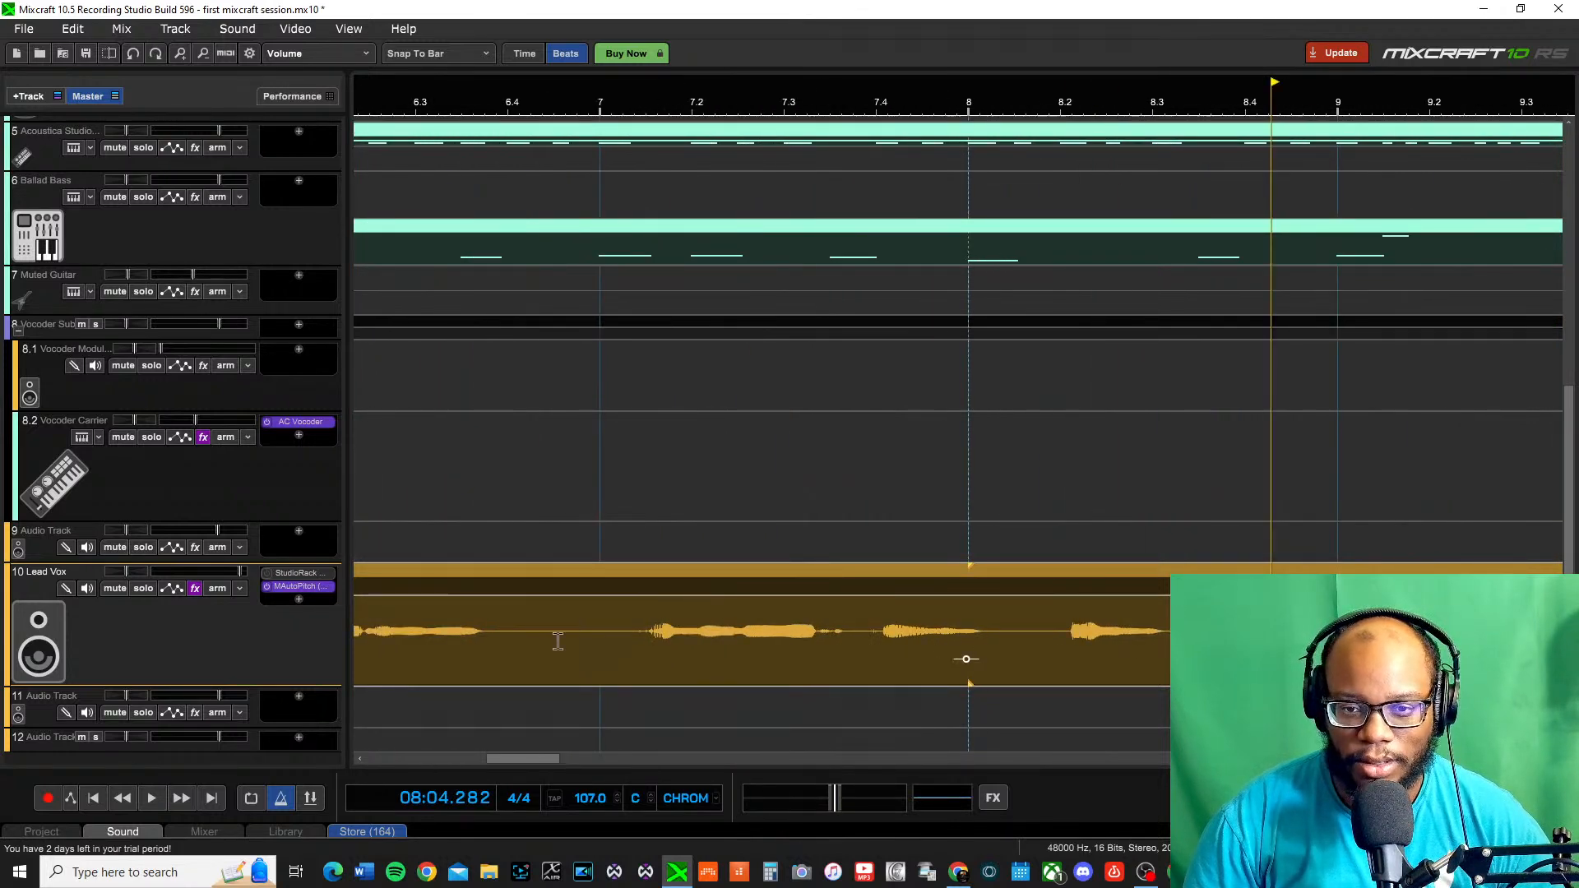
pyautogui.click(966, 660)
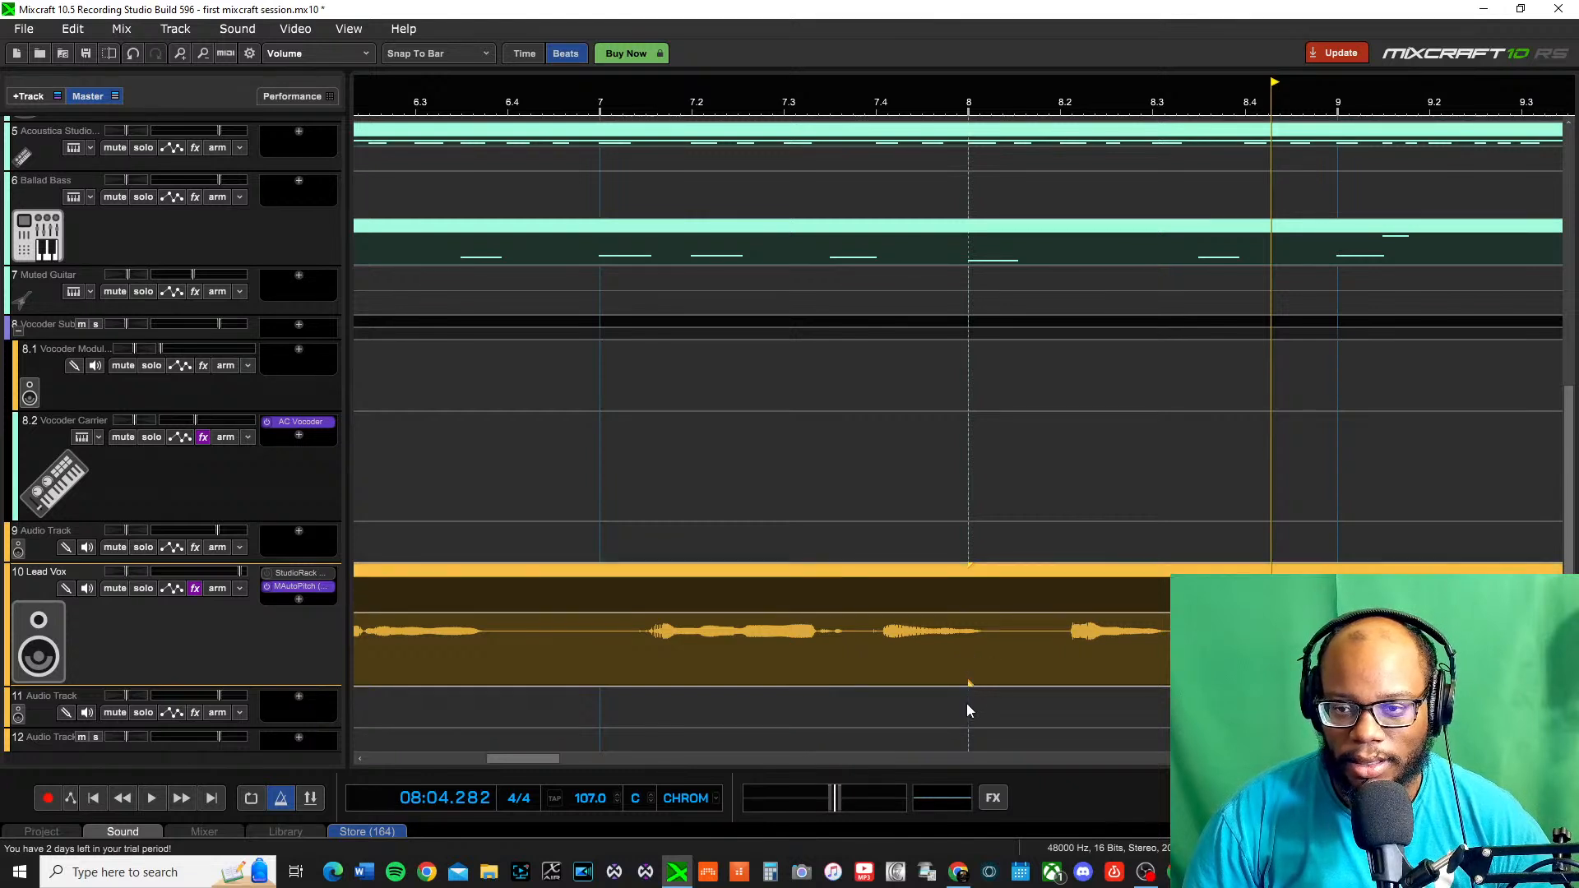
pyautogui.click(966, 656)
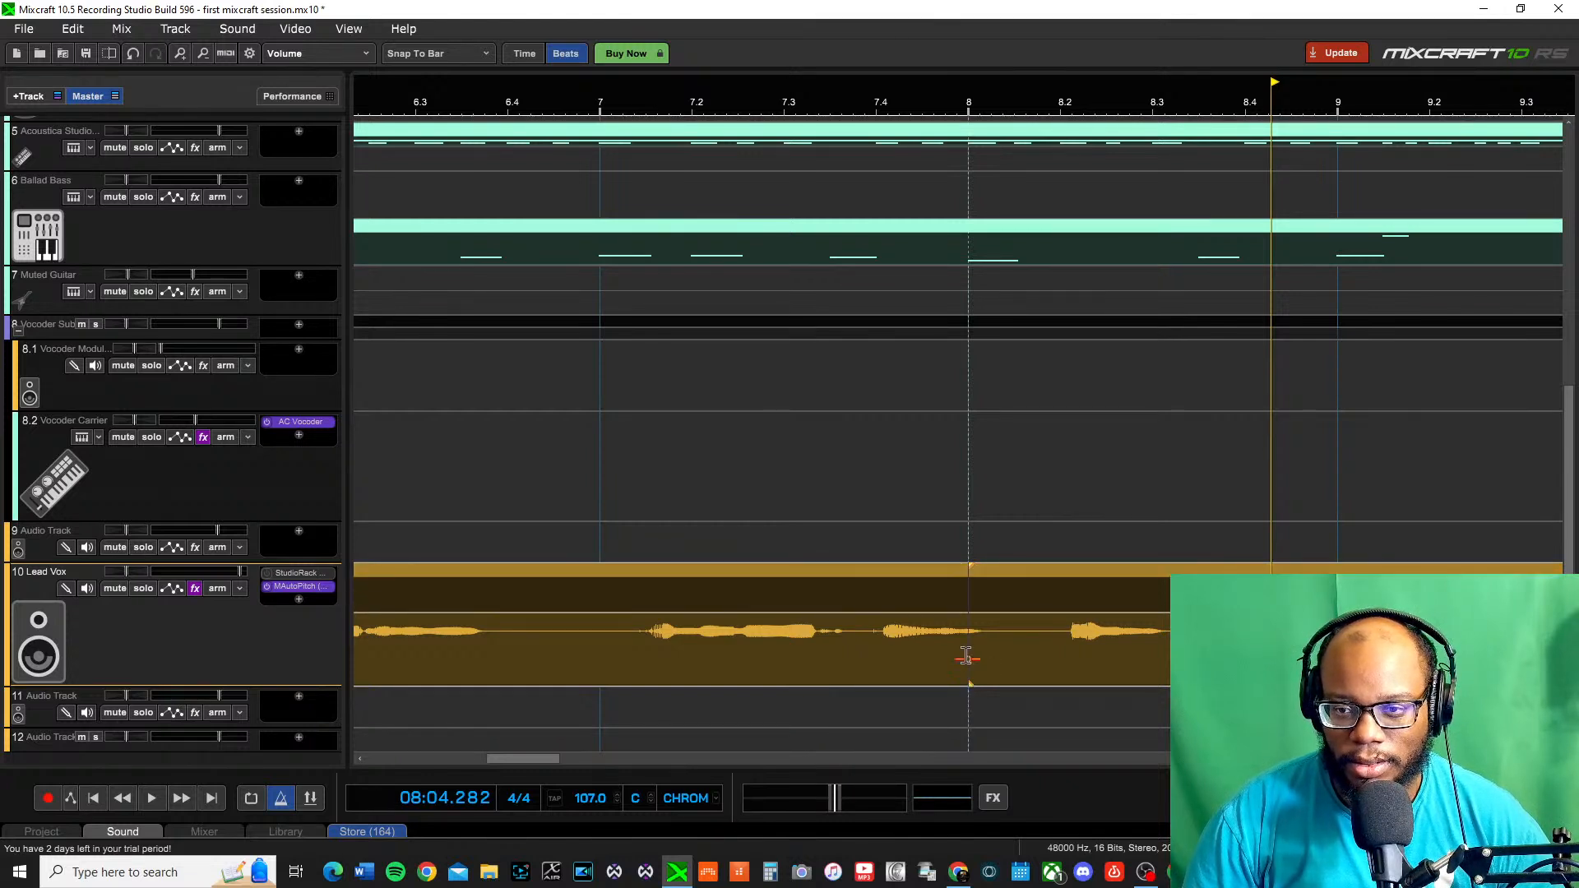
pyautogui.moveTo(970, 660); pyautogui.dragTo(968, 612)
pyautogui.hotkey('ctrl', 'z')
pyautogui.hotkey('ctrl', 'z')
pyautogui.hotkey('ctrl', 'z')
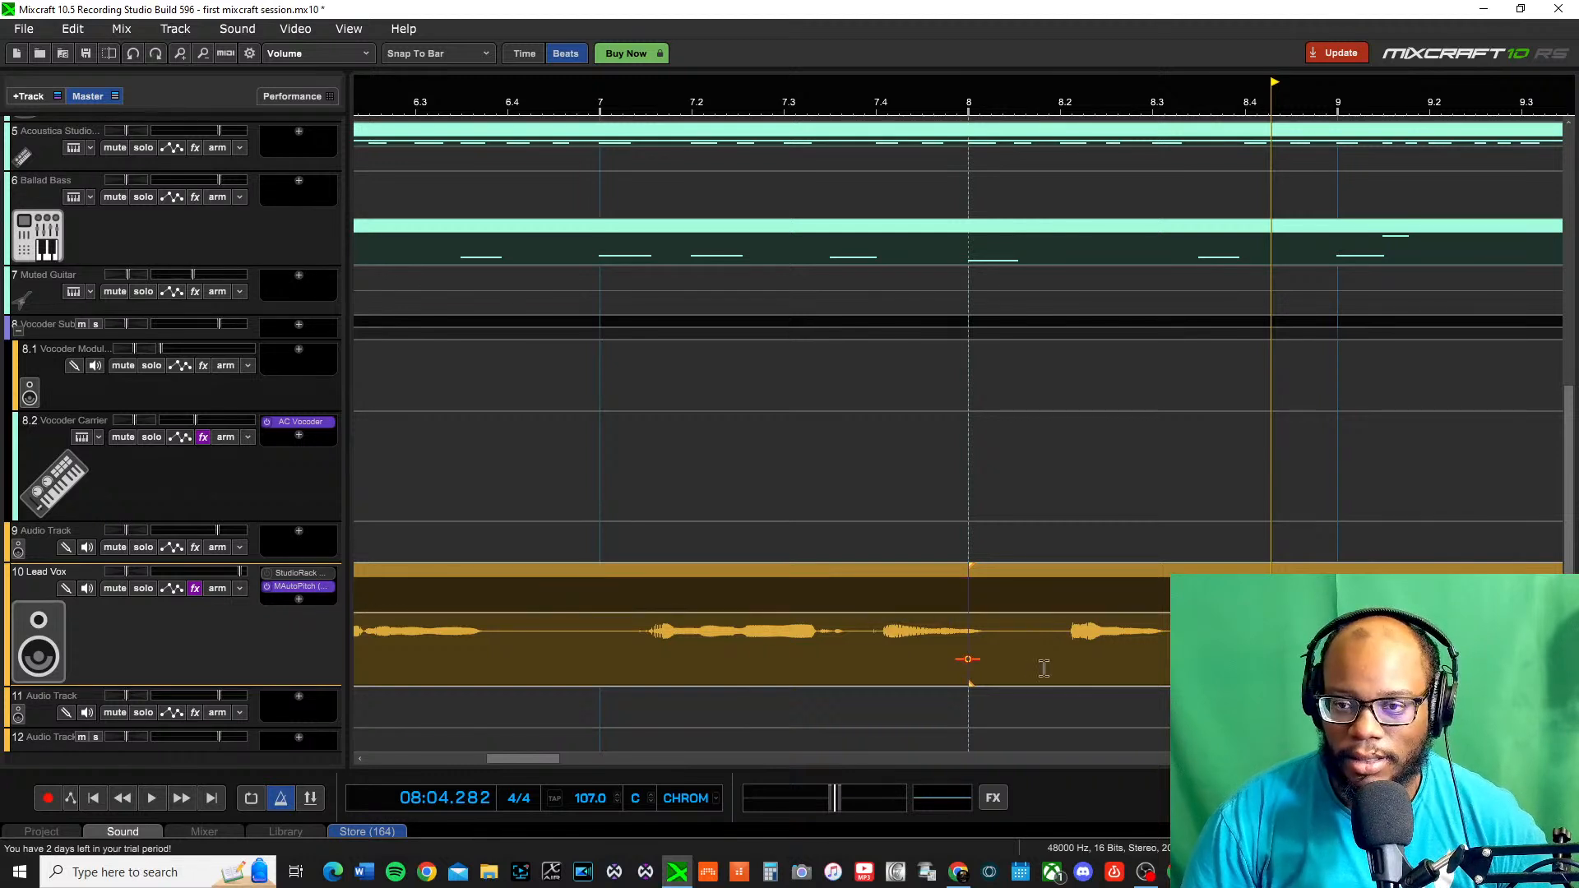
pyautogui.hotkey('ctrl', 'z')
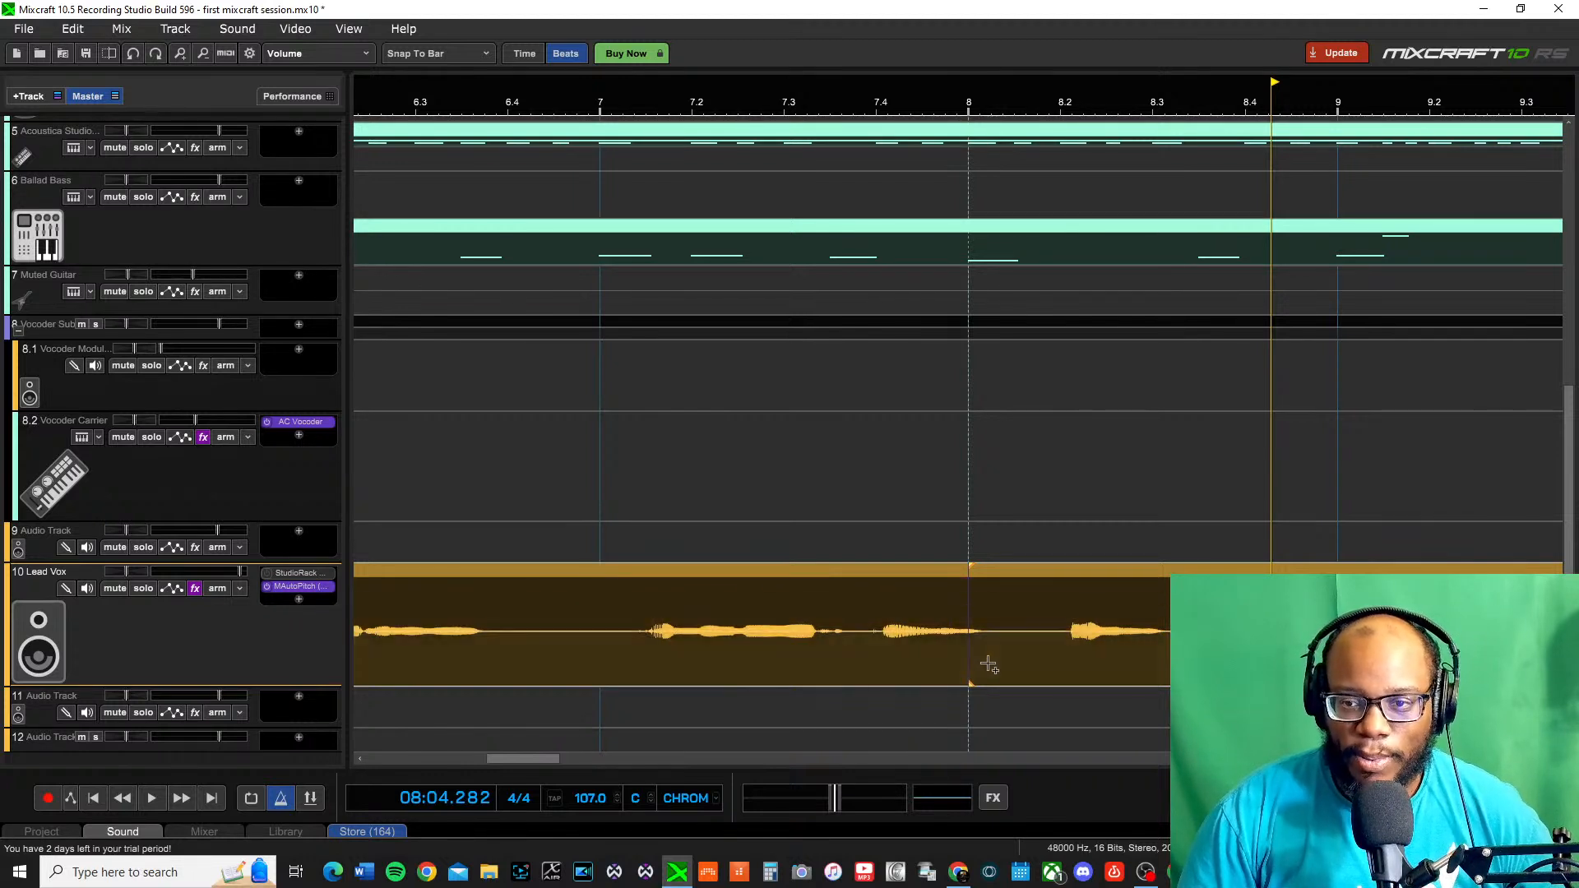
pyautogui.scroll(-5, 836, 628)
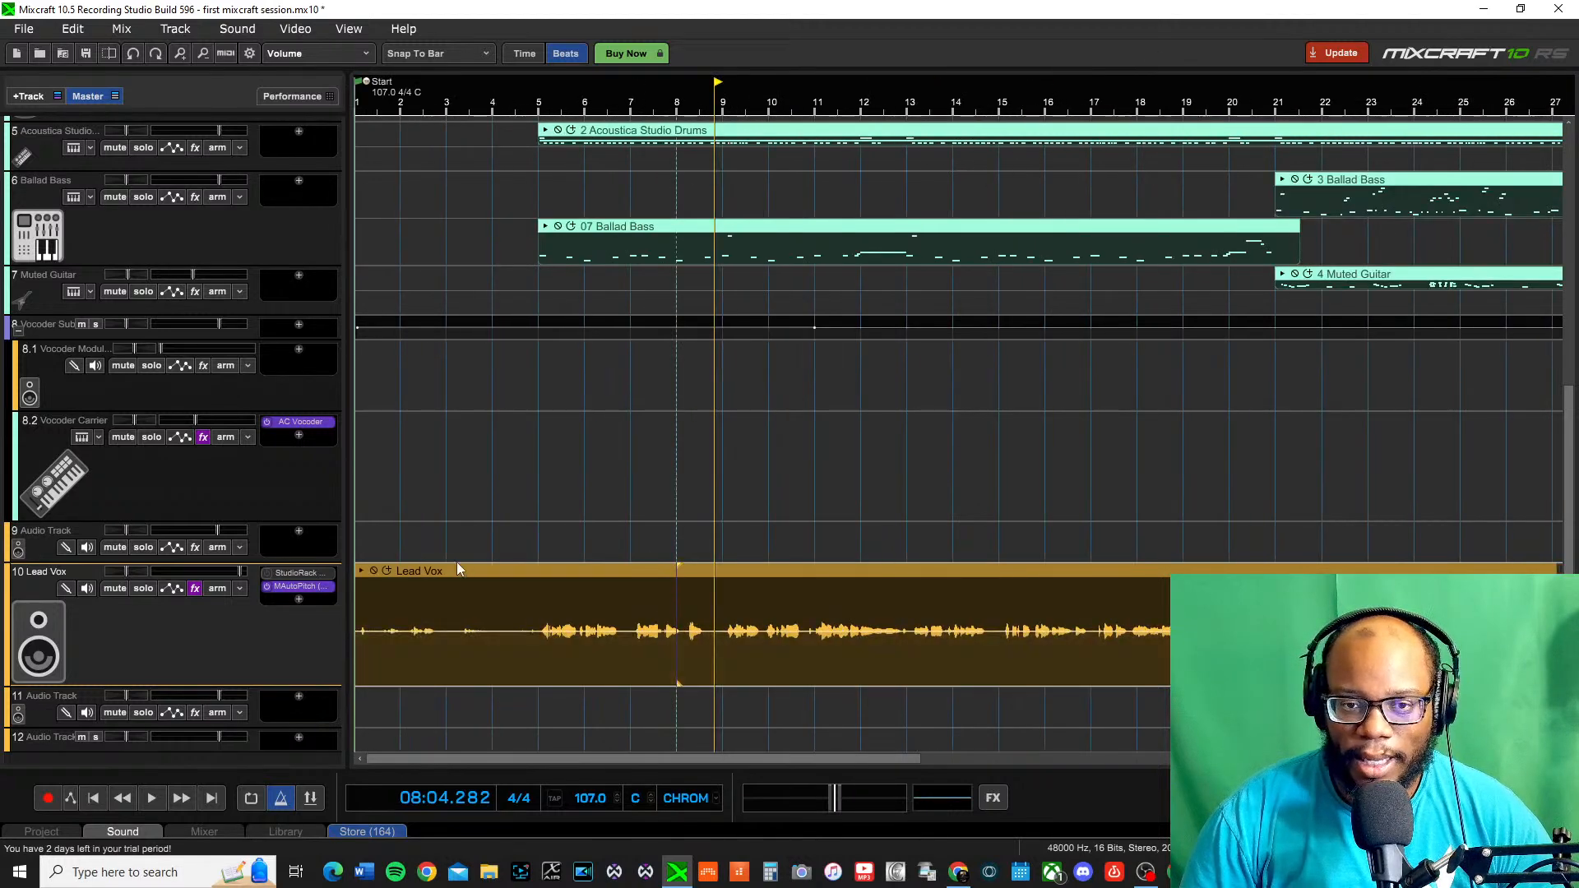
# Select the Lead Vox clip and move the playhead to bar 5
pyautogui.click(395, 573)
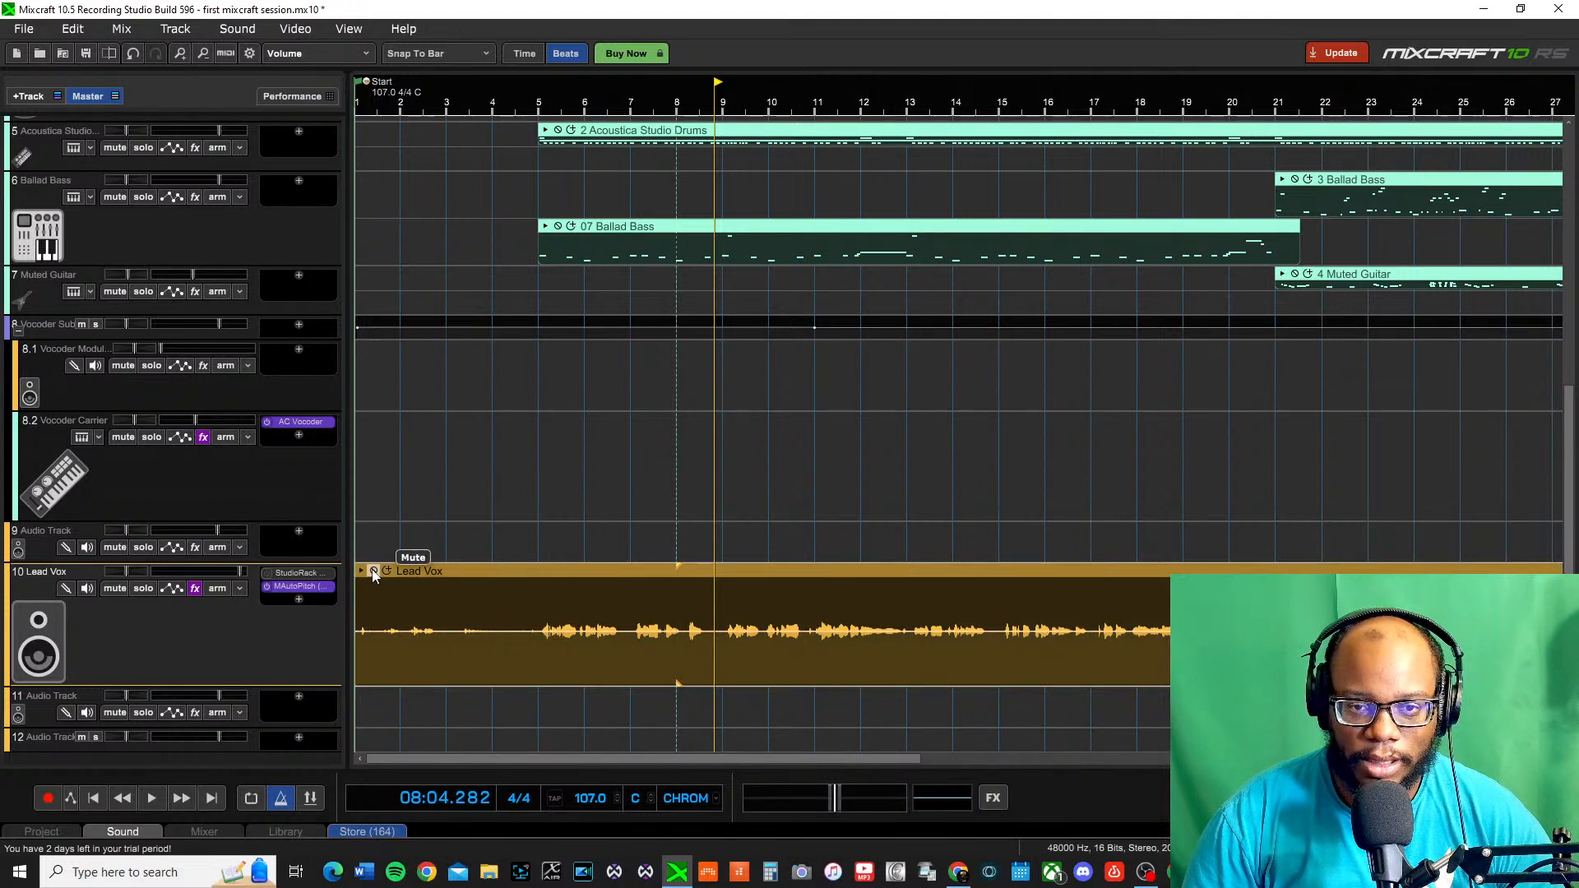
pyautogui.click(519, 573)
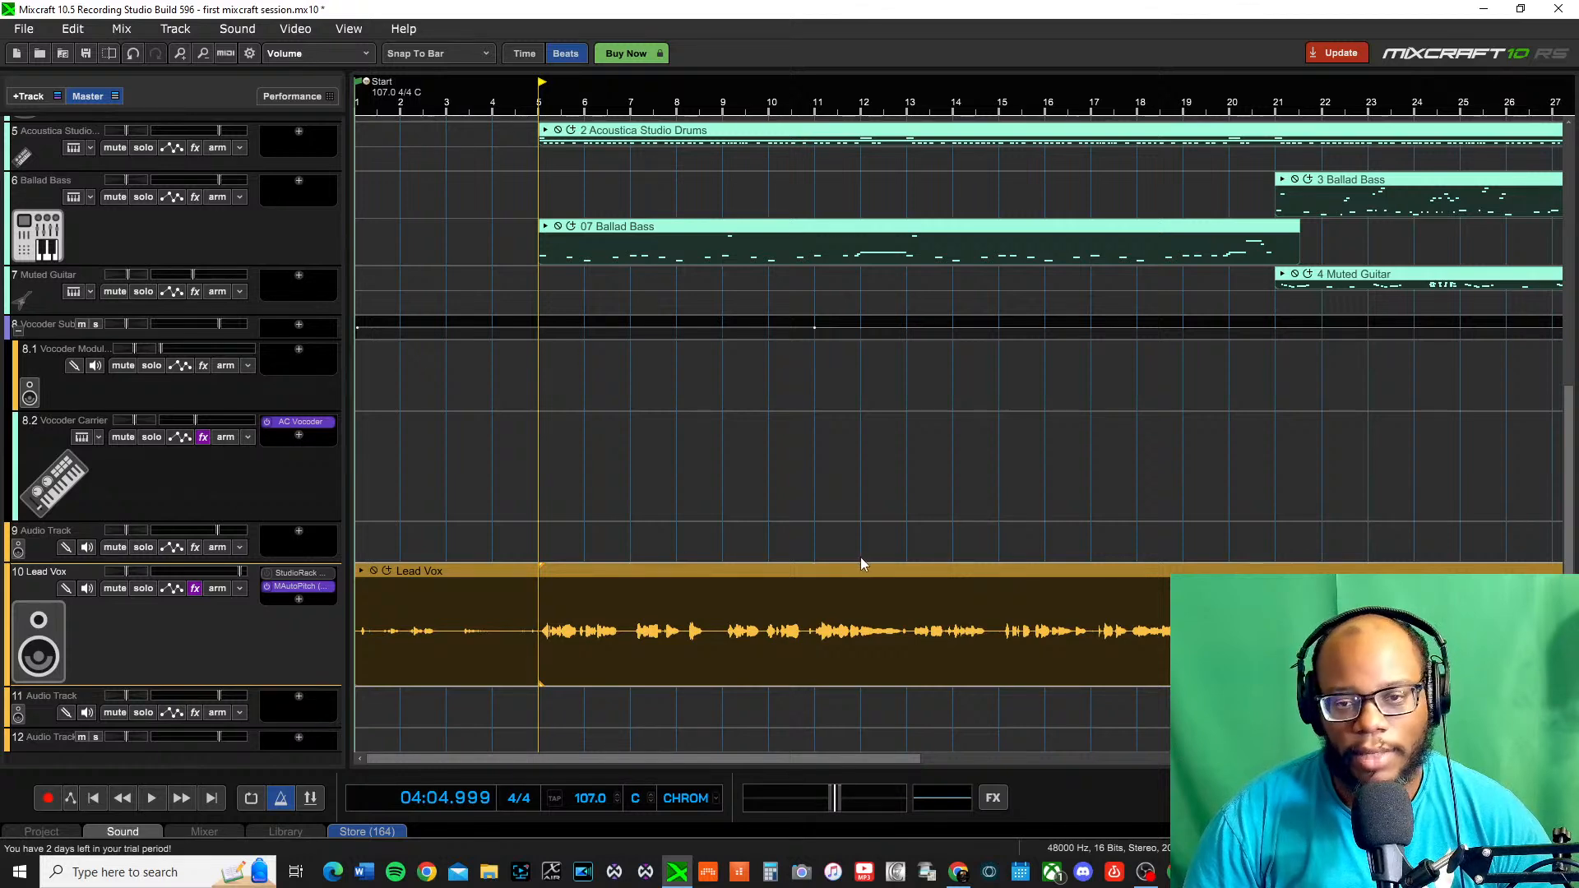
pyautogui.scroll(-2, 708, 580)
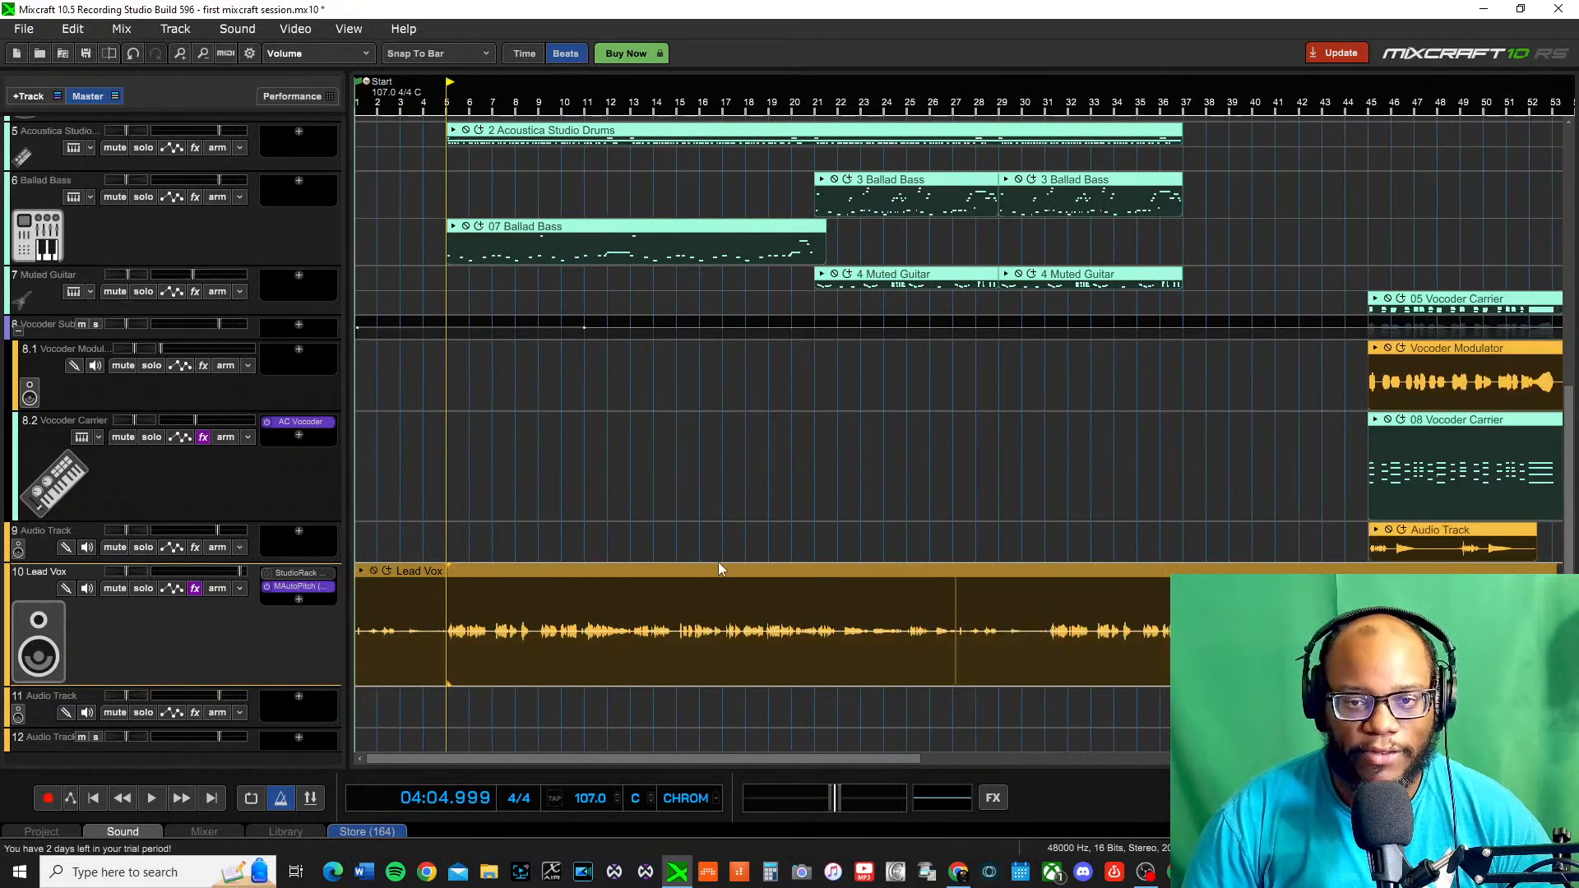
pyautogui.scroll(2, 956, 407)
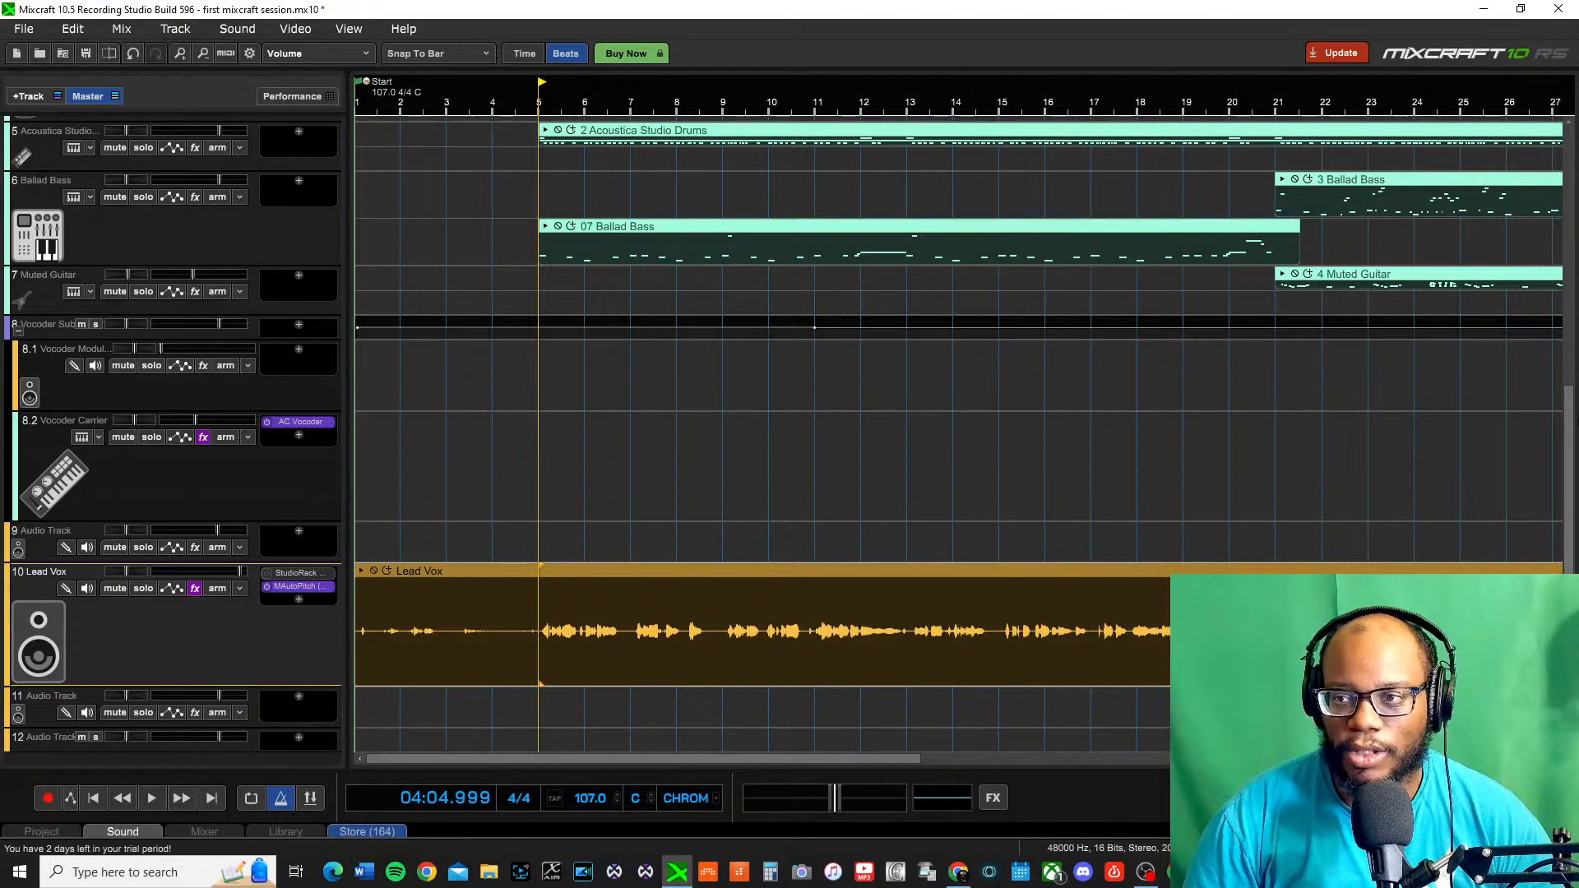
# Look over the piano, drum, bass and guitar clips across the arrangement at different zoom levels
pyautogui.scroll(3, 877, 342)
pyautogui.scroll(1, 804, 398)
pyautogui.scroll(1, 804, 398)
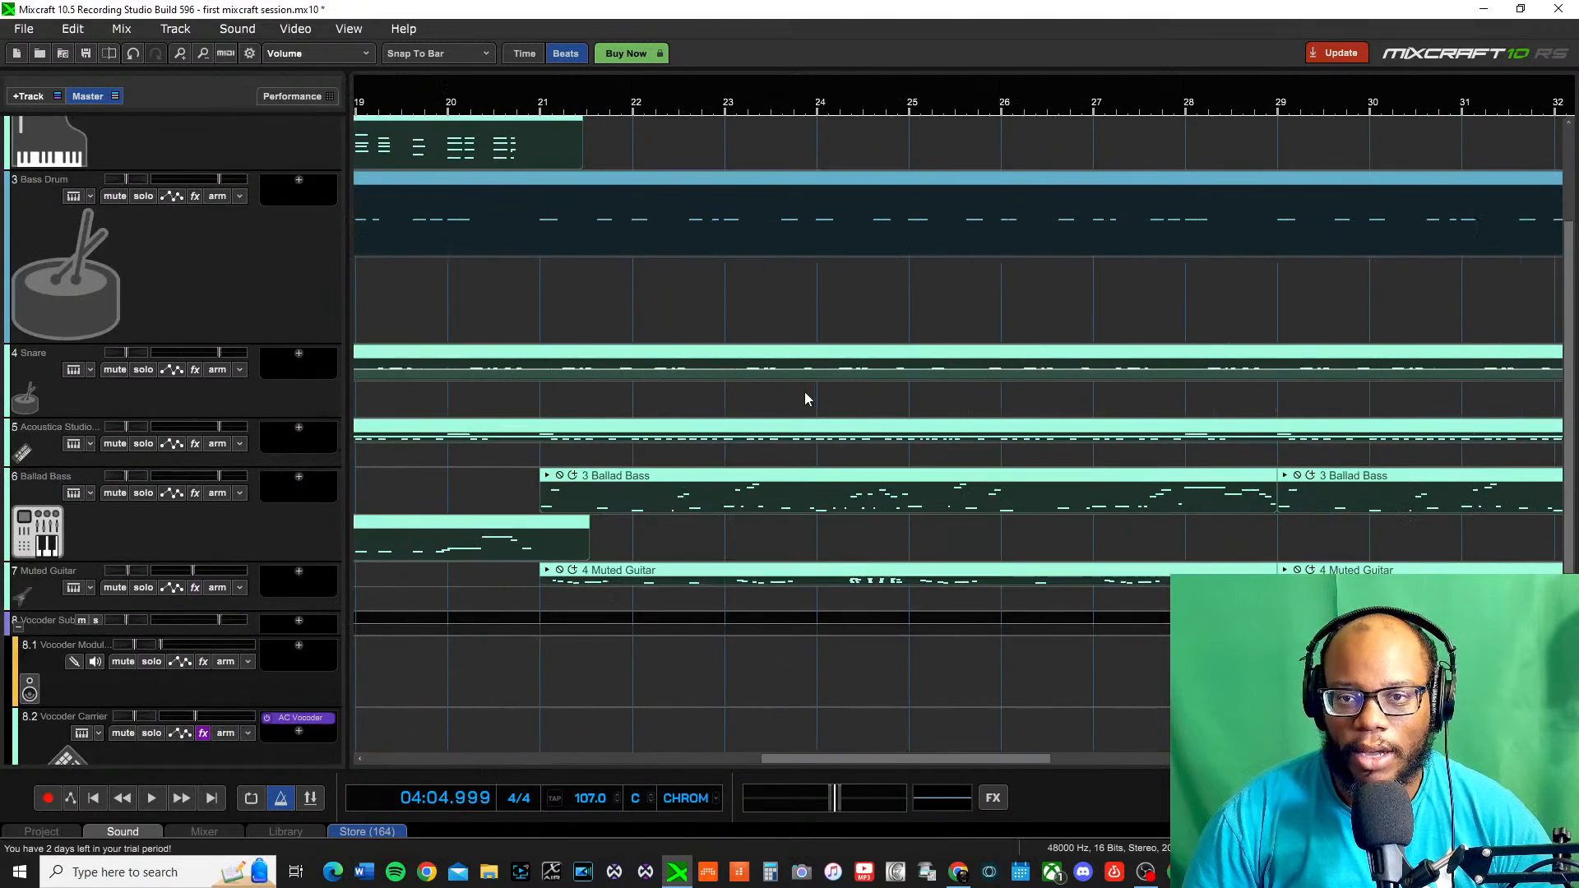
pyautogui.scroll(-1, 661, 411)
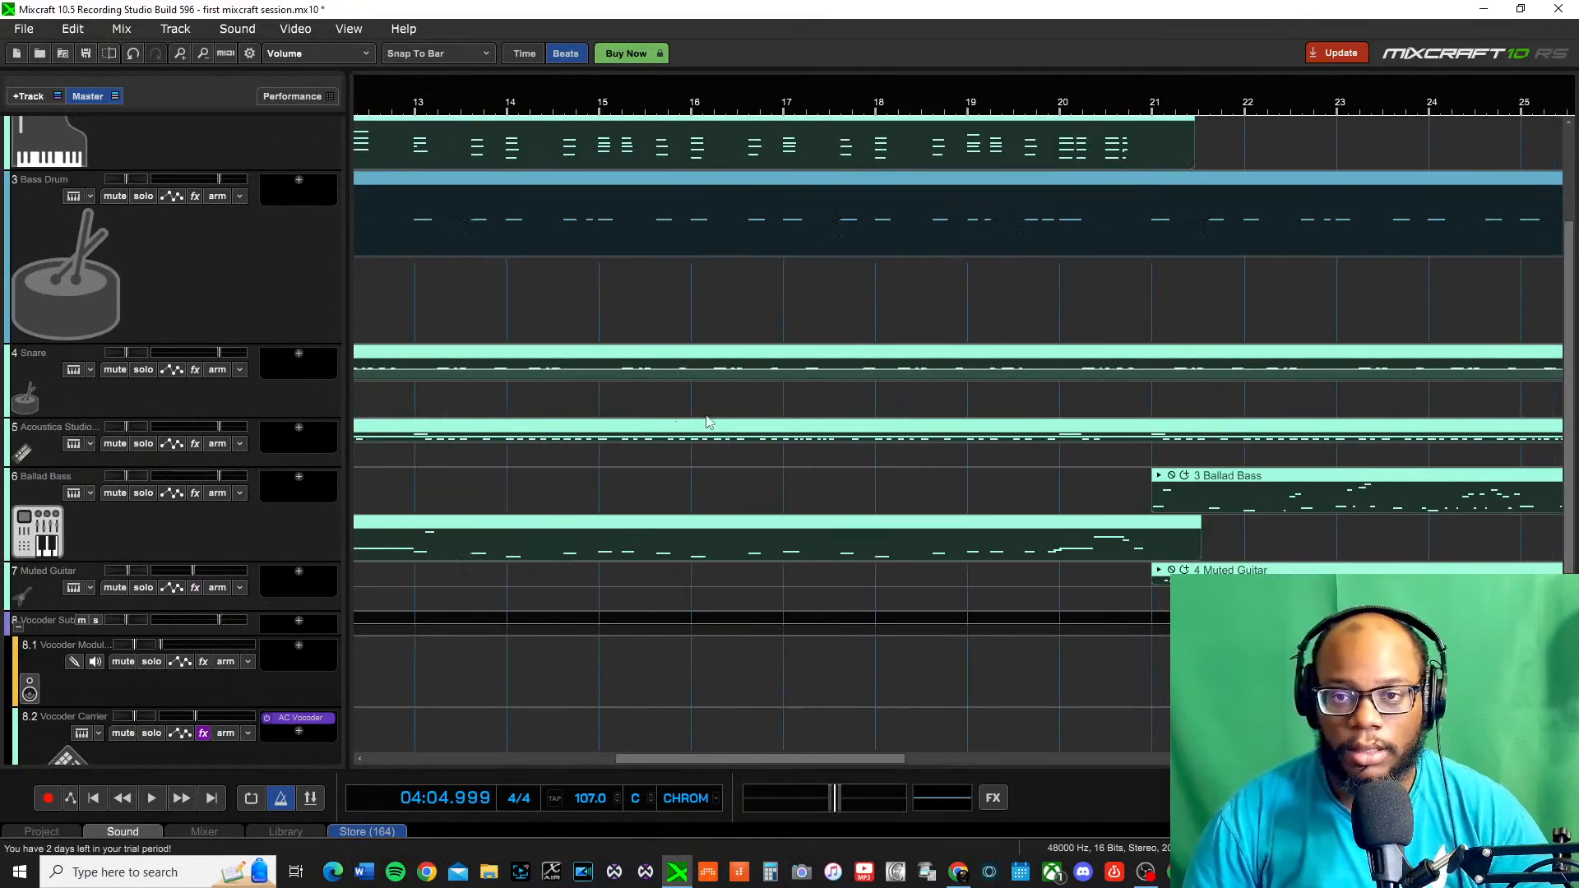
pyautogui.scroll(-2, 706, 422)
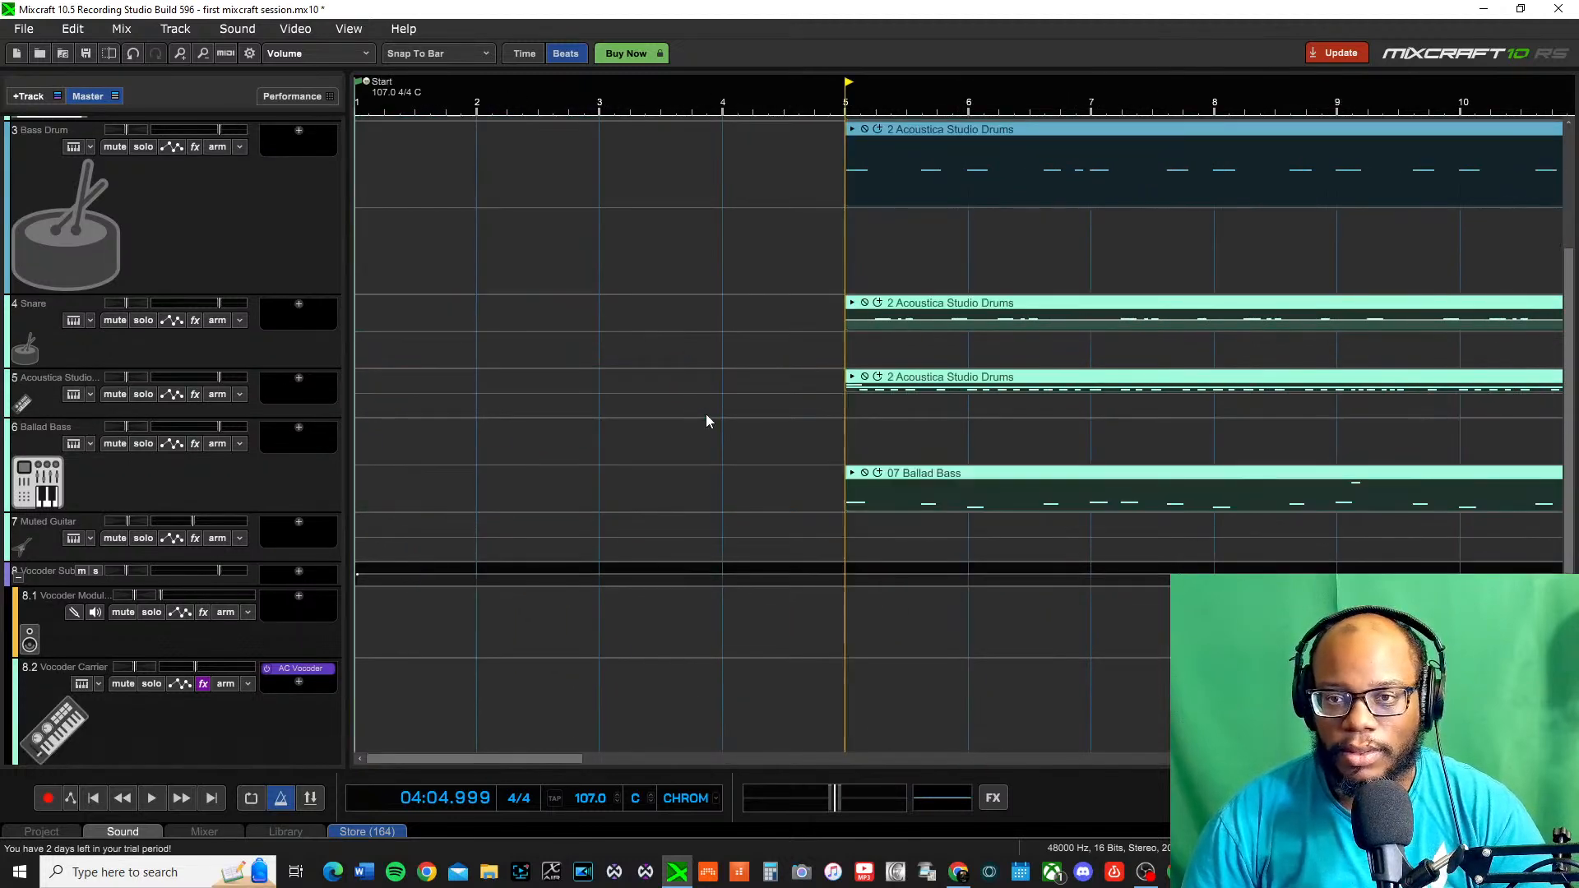
pyautogui.scroll(1, 707, 416)
pyautogui.scroll(-1, 708, 416)
pyautogui.scroll(1, 708, 415)
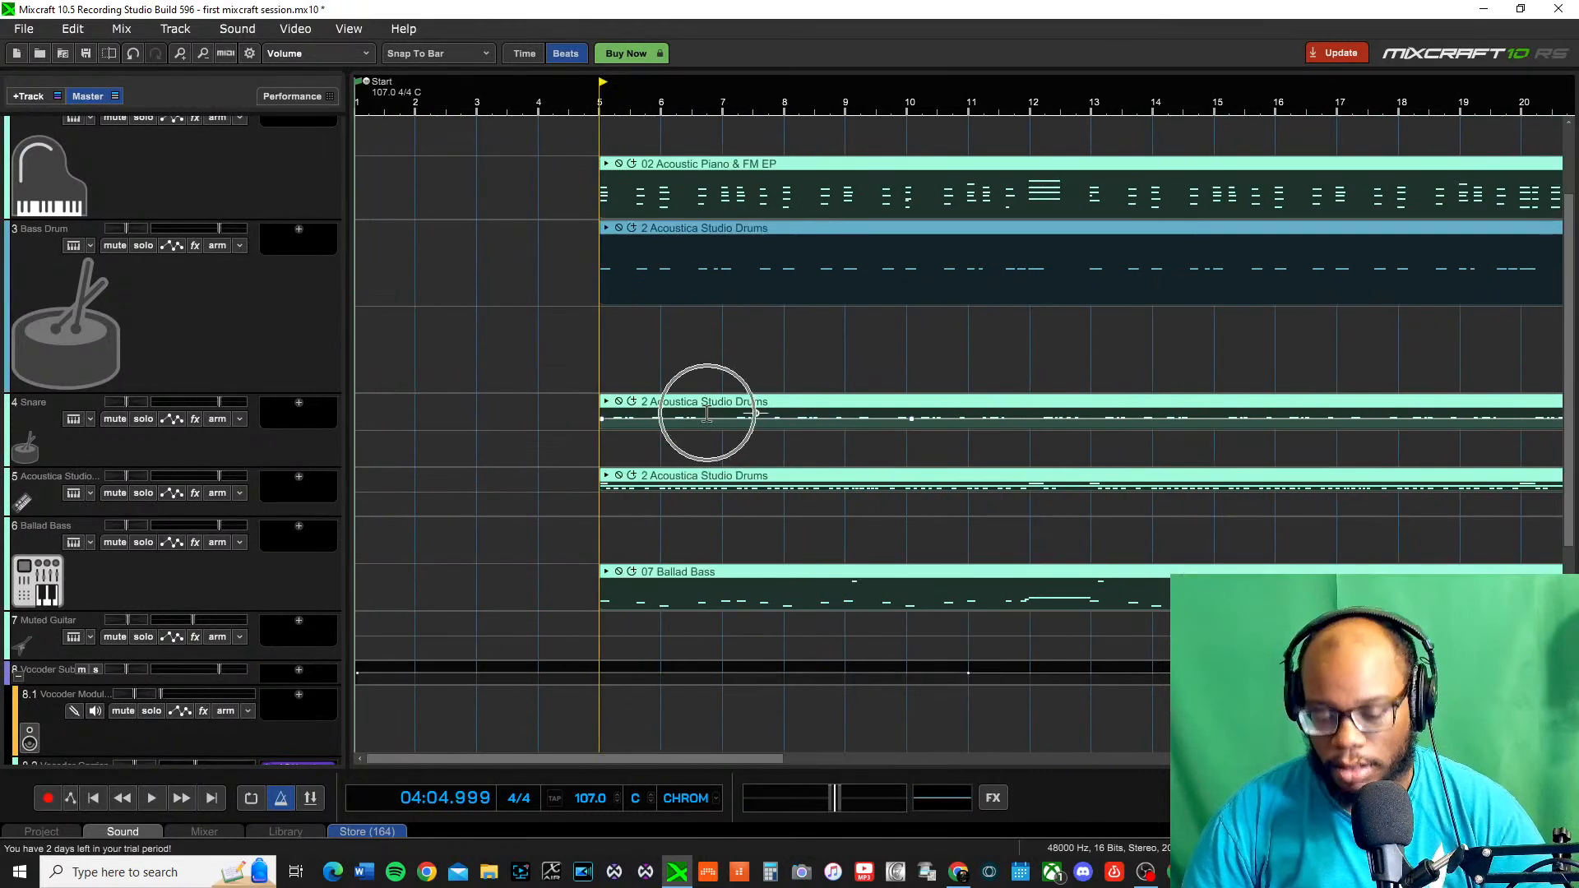
pyautogui.scroll(-1, 709, 413)
pyautogui.scroll(1, 709, 413)
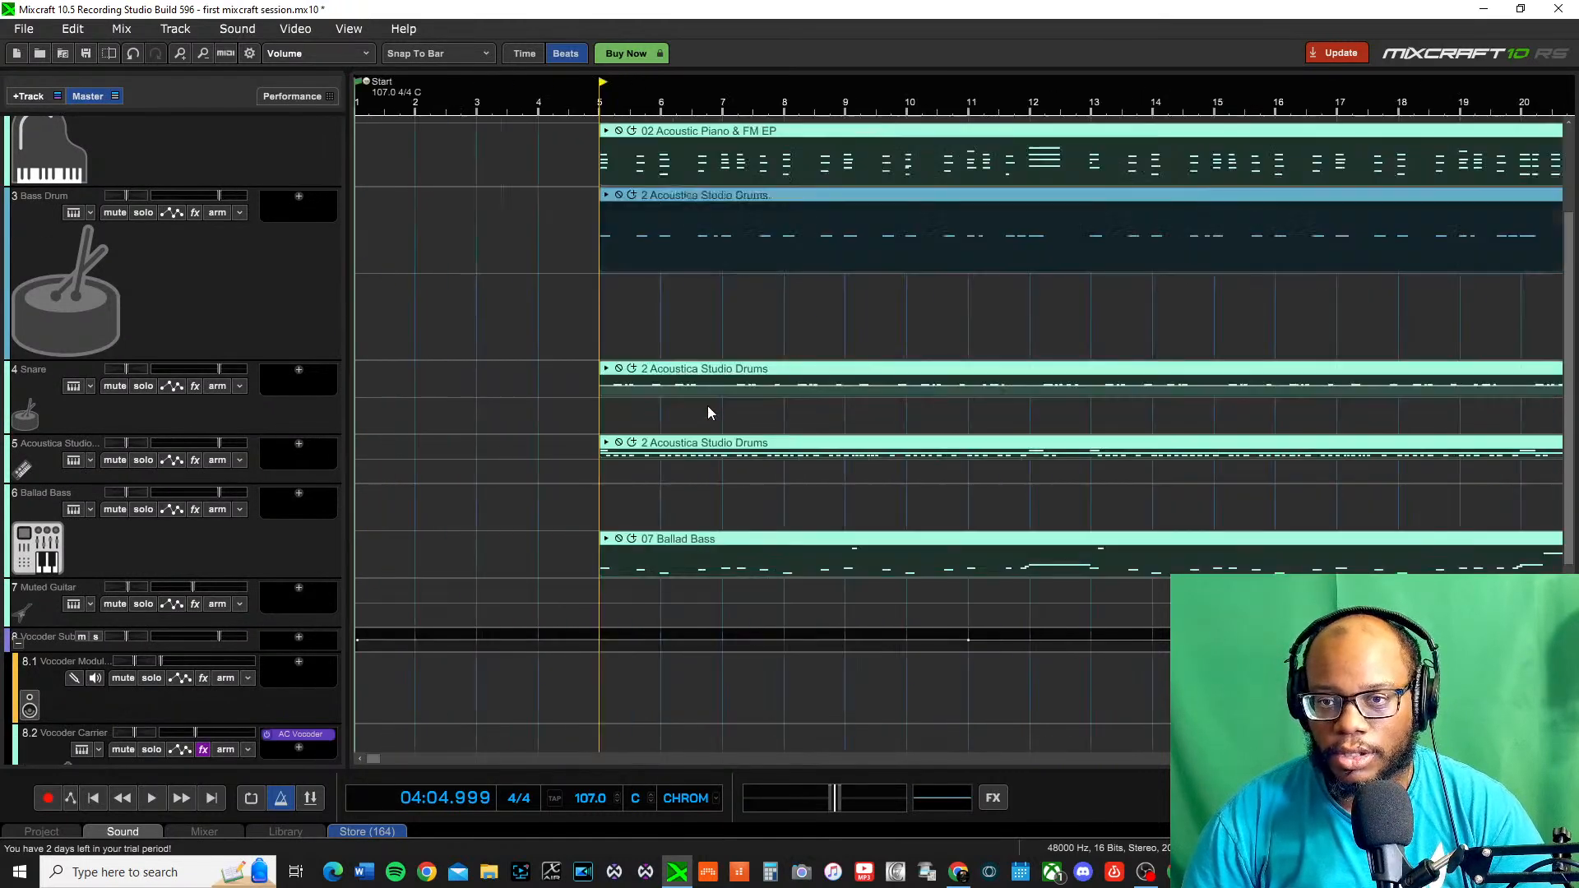
pyautogui.scroll(2, 708, 413)
pyautogui.scroll(-2, 1160, 346)
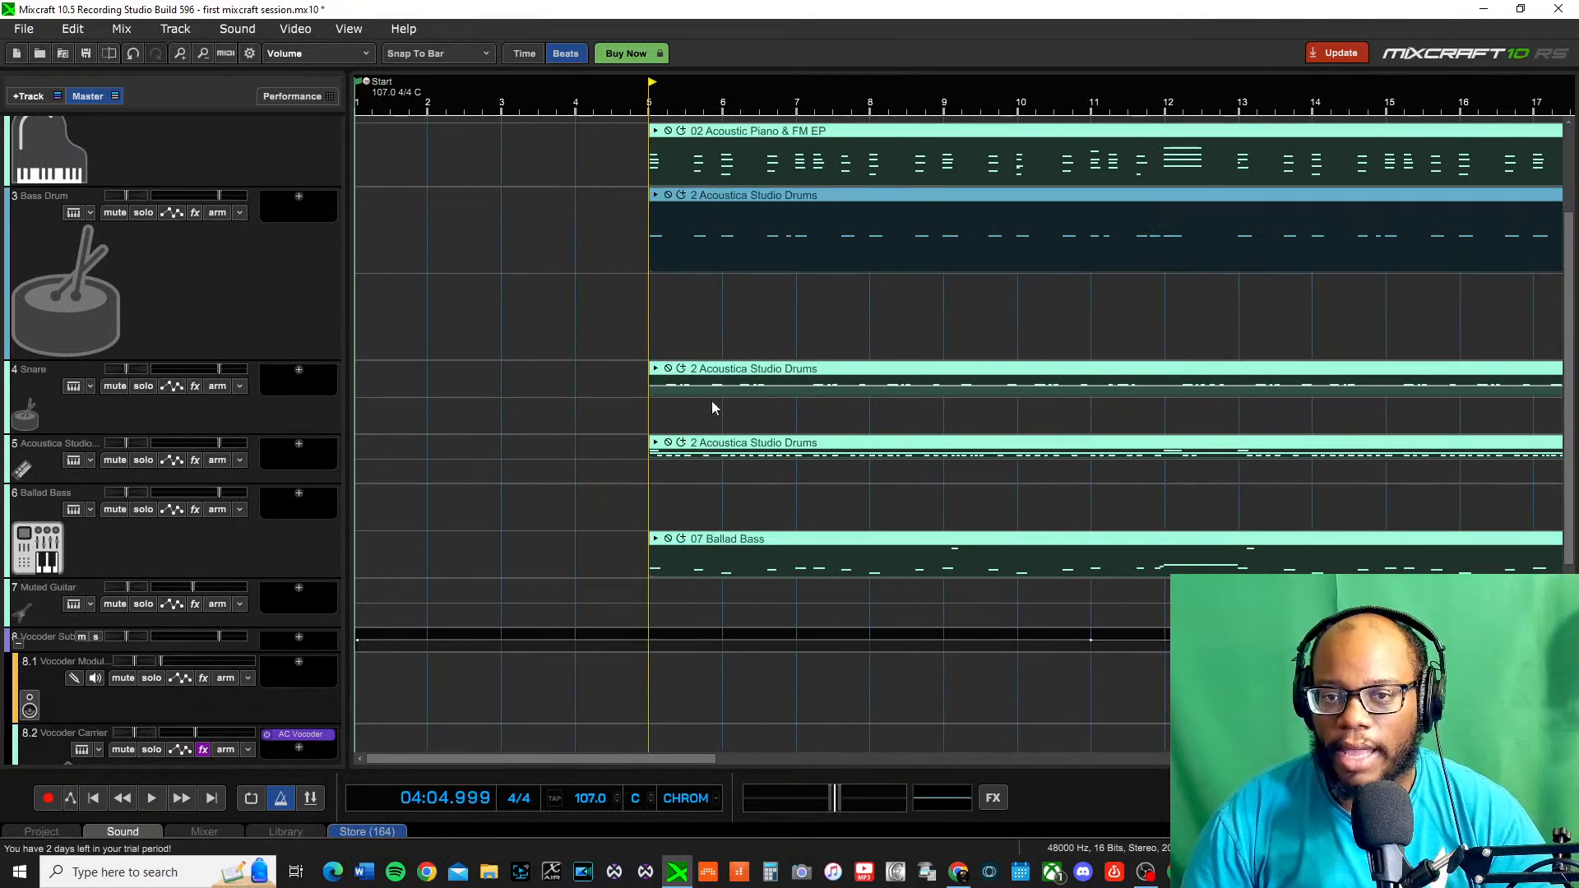
# Open the Acoustica Studio Drums clip on track 5 for editing and enlarge the piano roll to inspect its notes
pyautogui.doubleClick(817, 446)
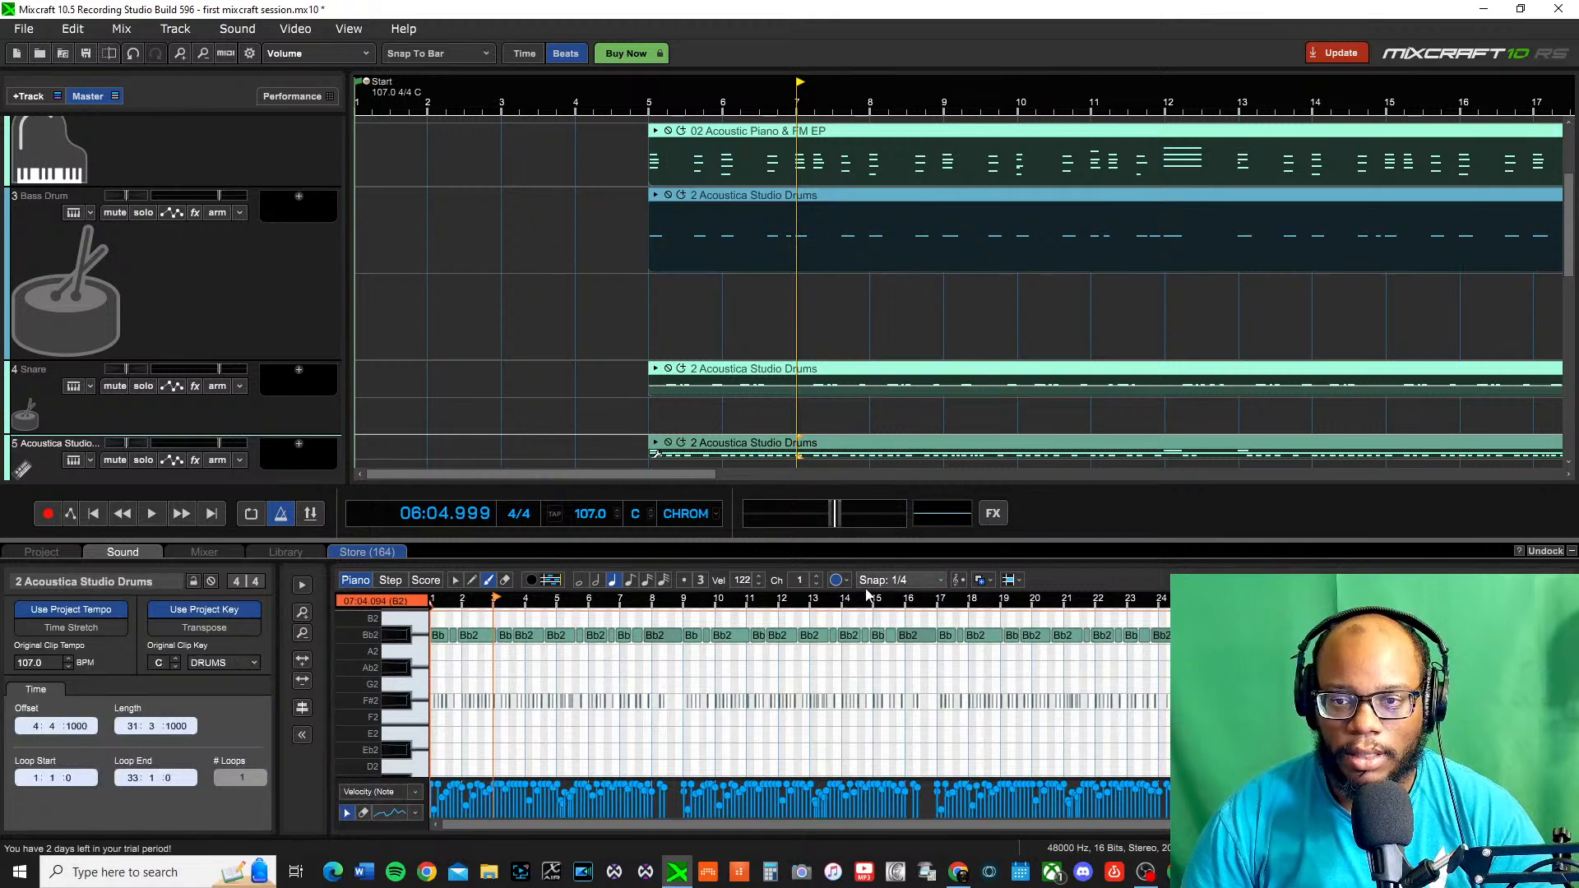
pyautogui.scroll(5, 855, 704)
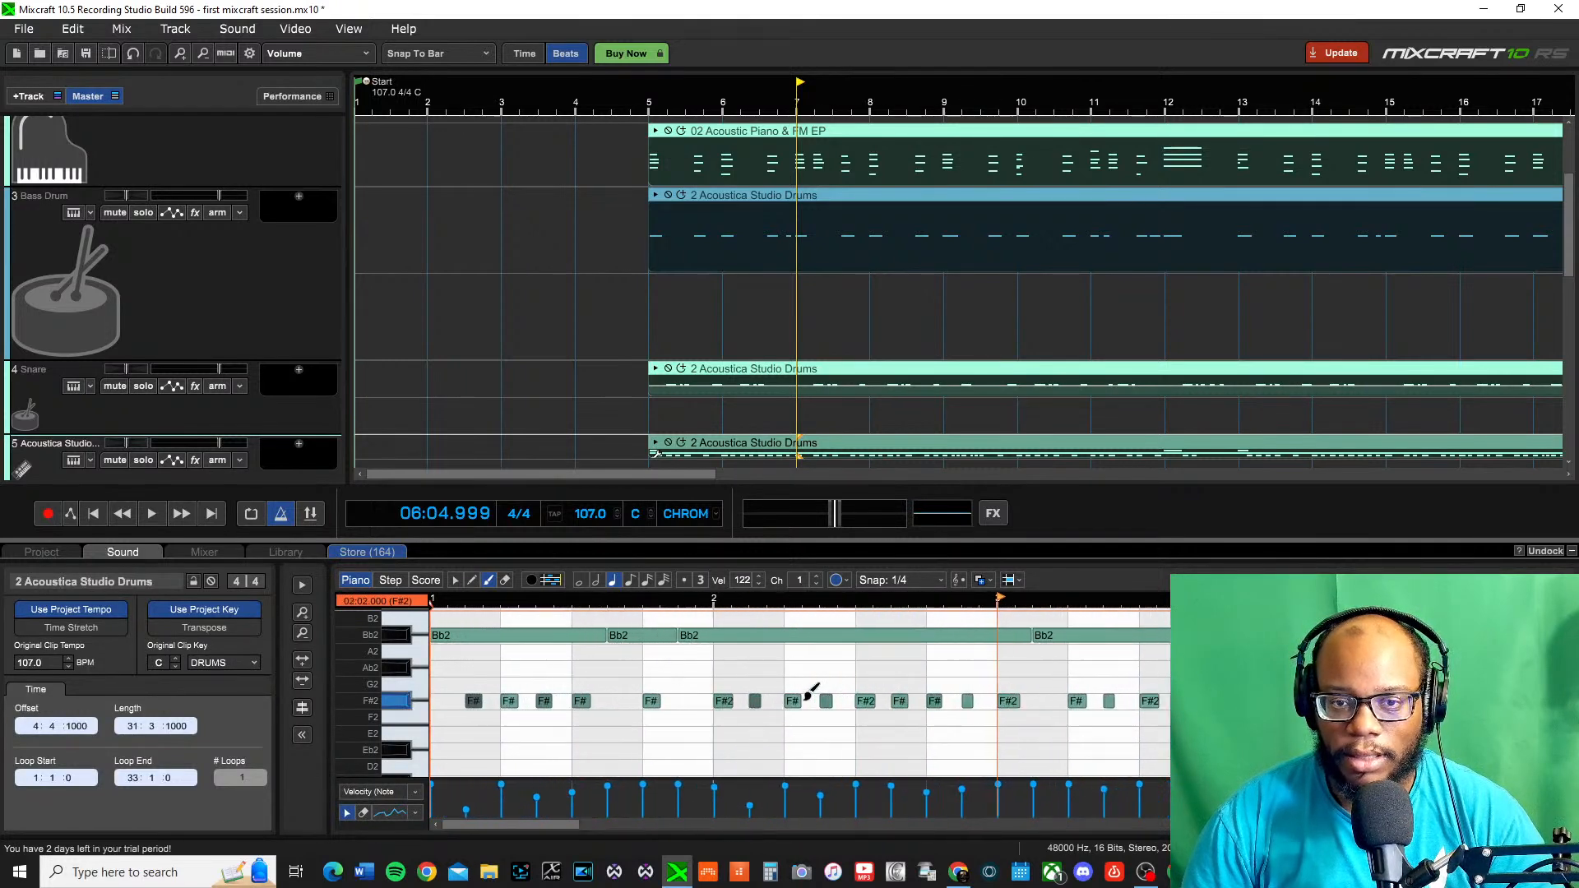
pyautogui.moveTo(831, 543); pyautogui.dragTo(835, 216)
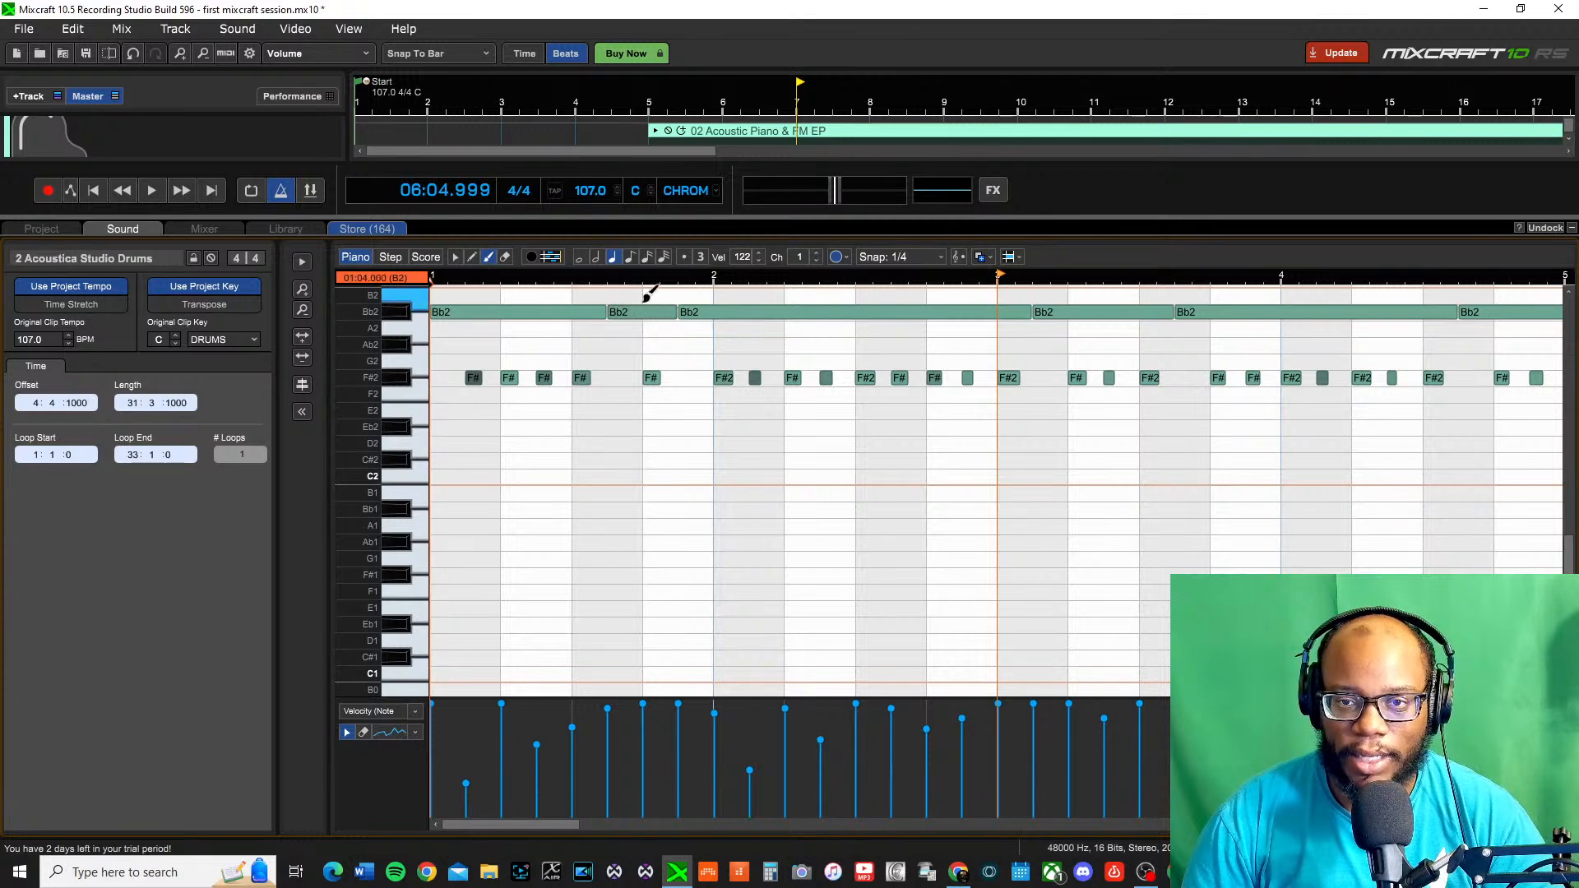
pyautogui.rightClick(510, 382)
pyautogui.click(553, 362)
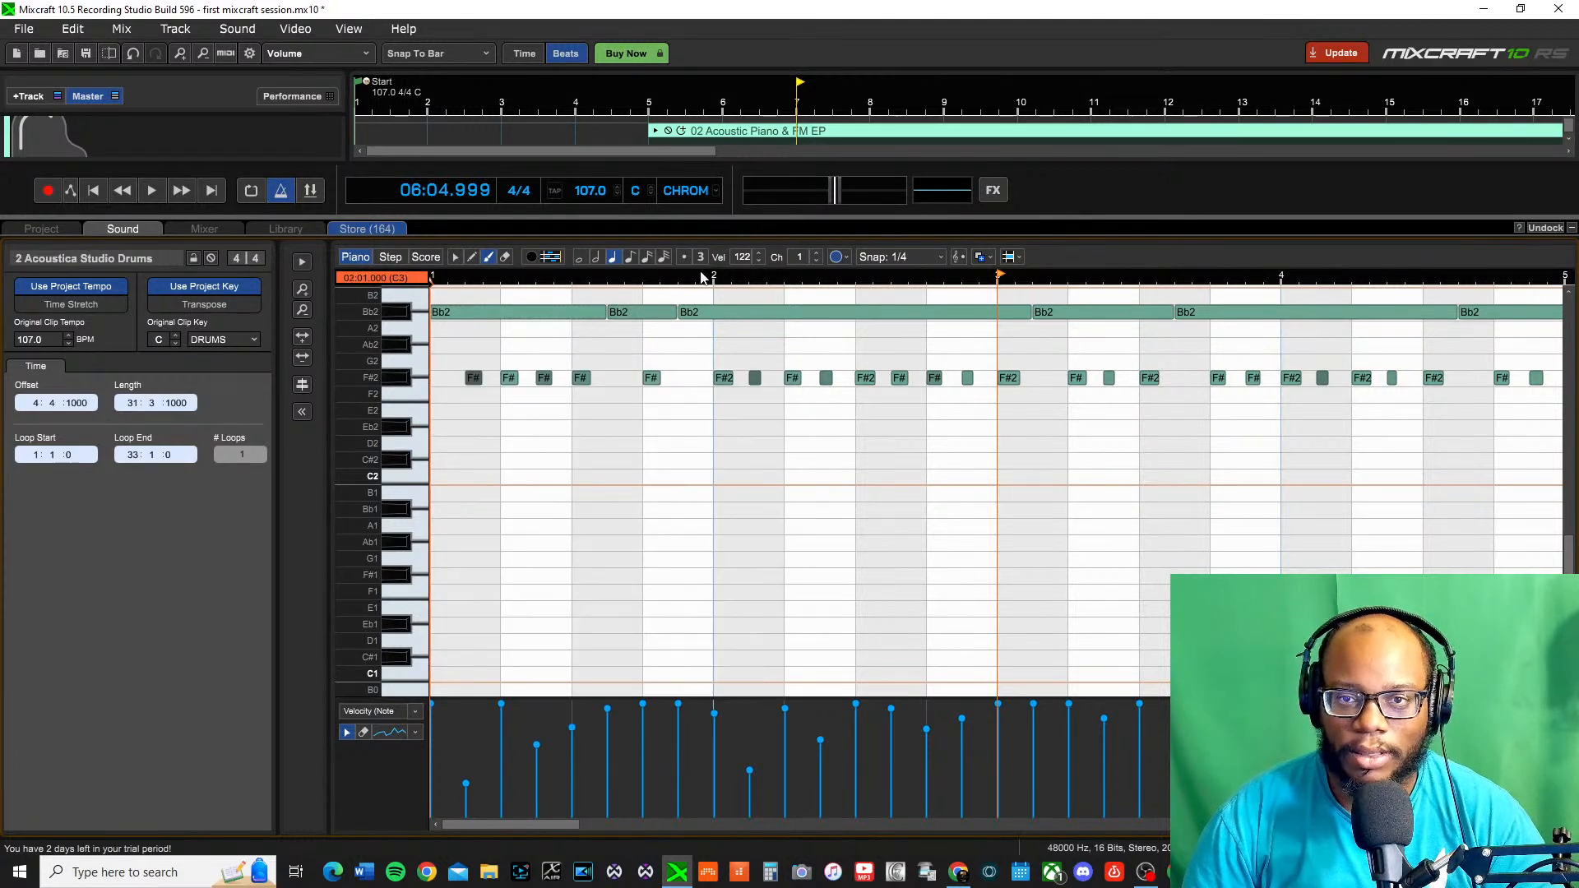
# Compare the drum clip in the step and score views, and return to the piano roll
pyautogui.click(388, 261)
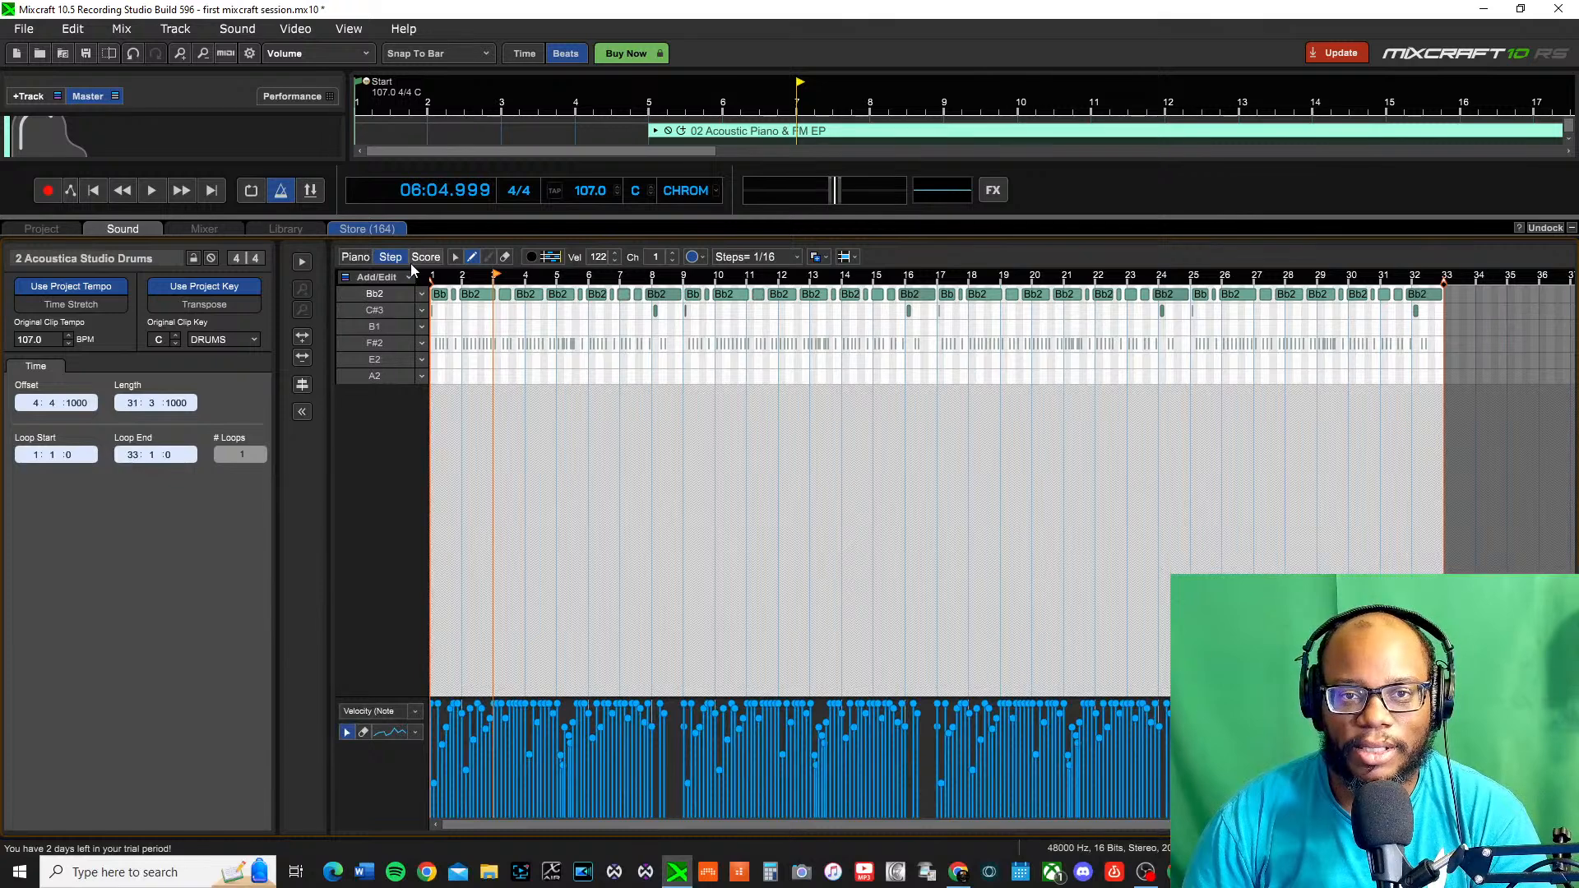
pyautogui.click(358, 258)
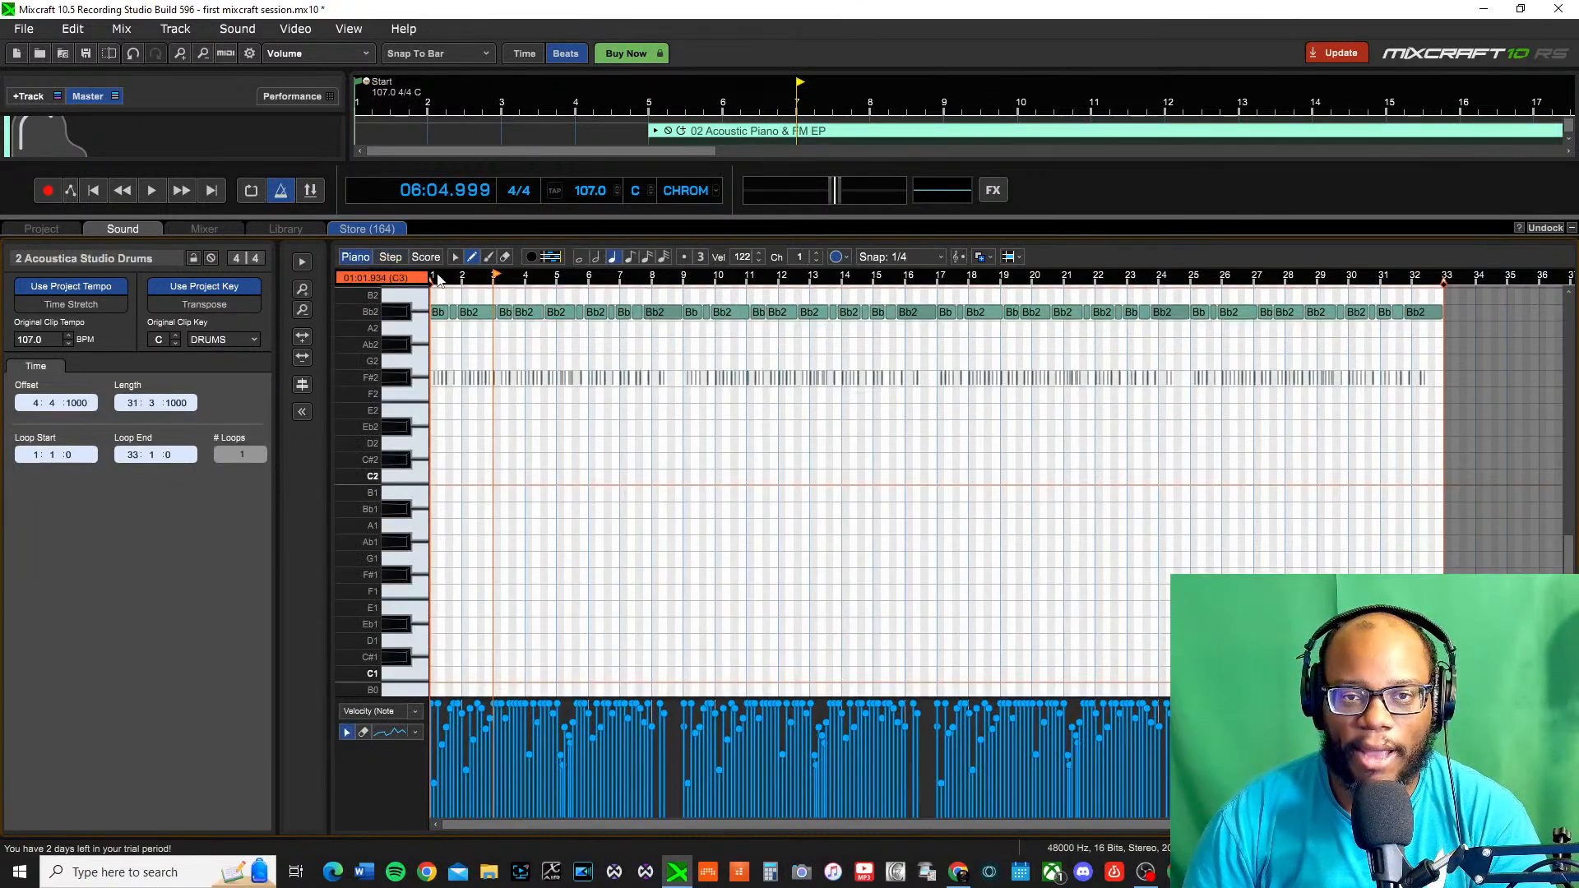
pyautogui.click(390, 258)
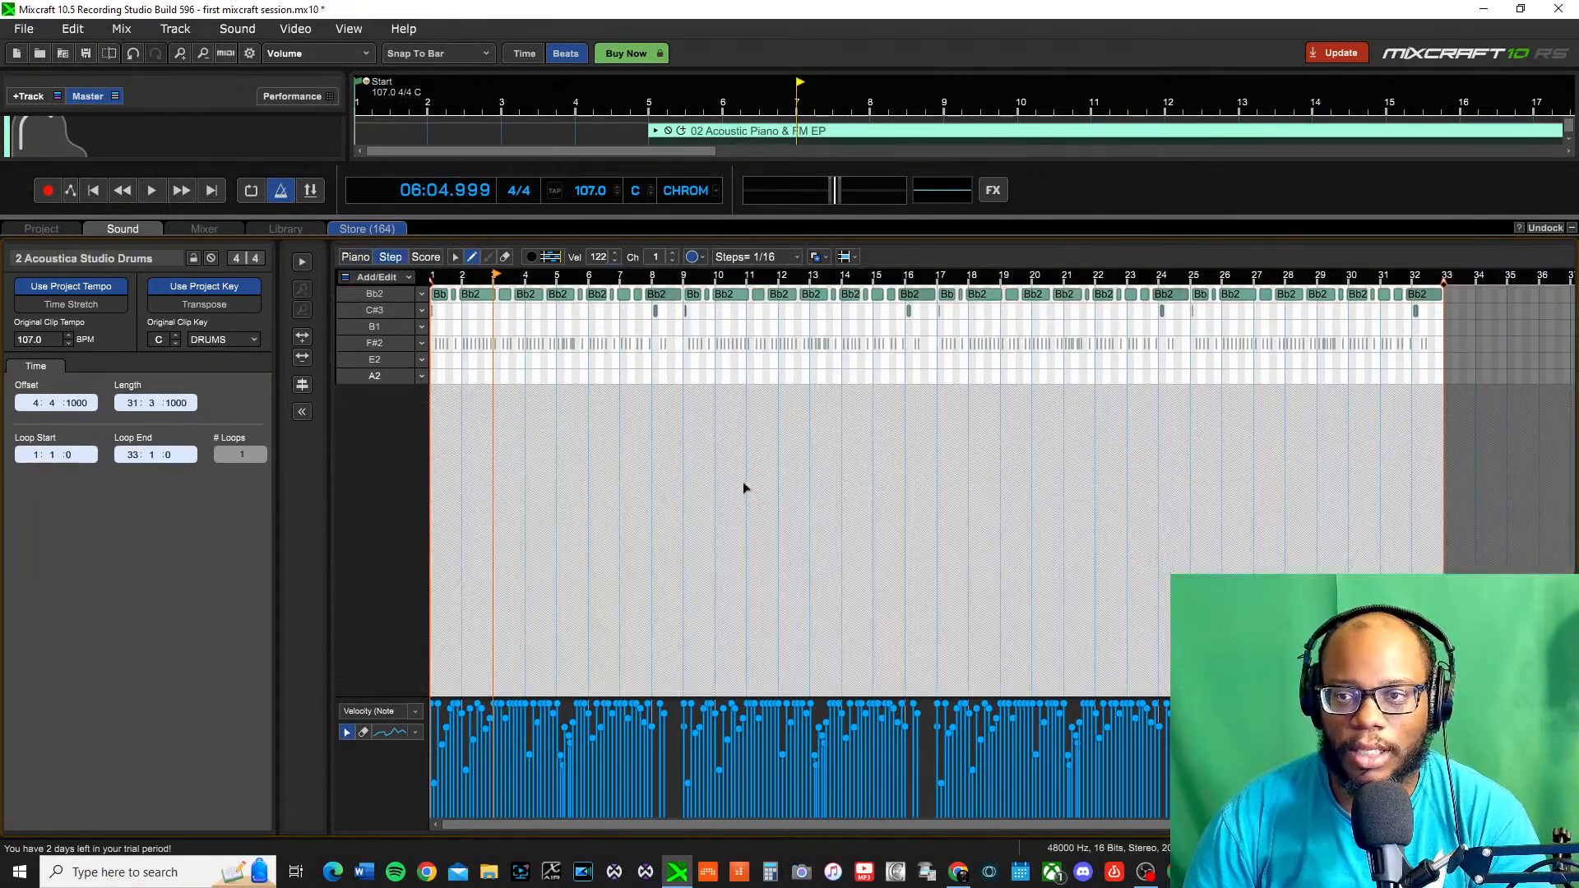
pyautogui.scroll(4, 754, 475)
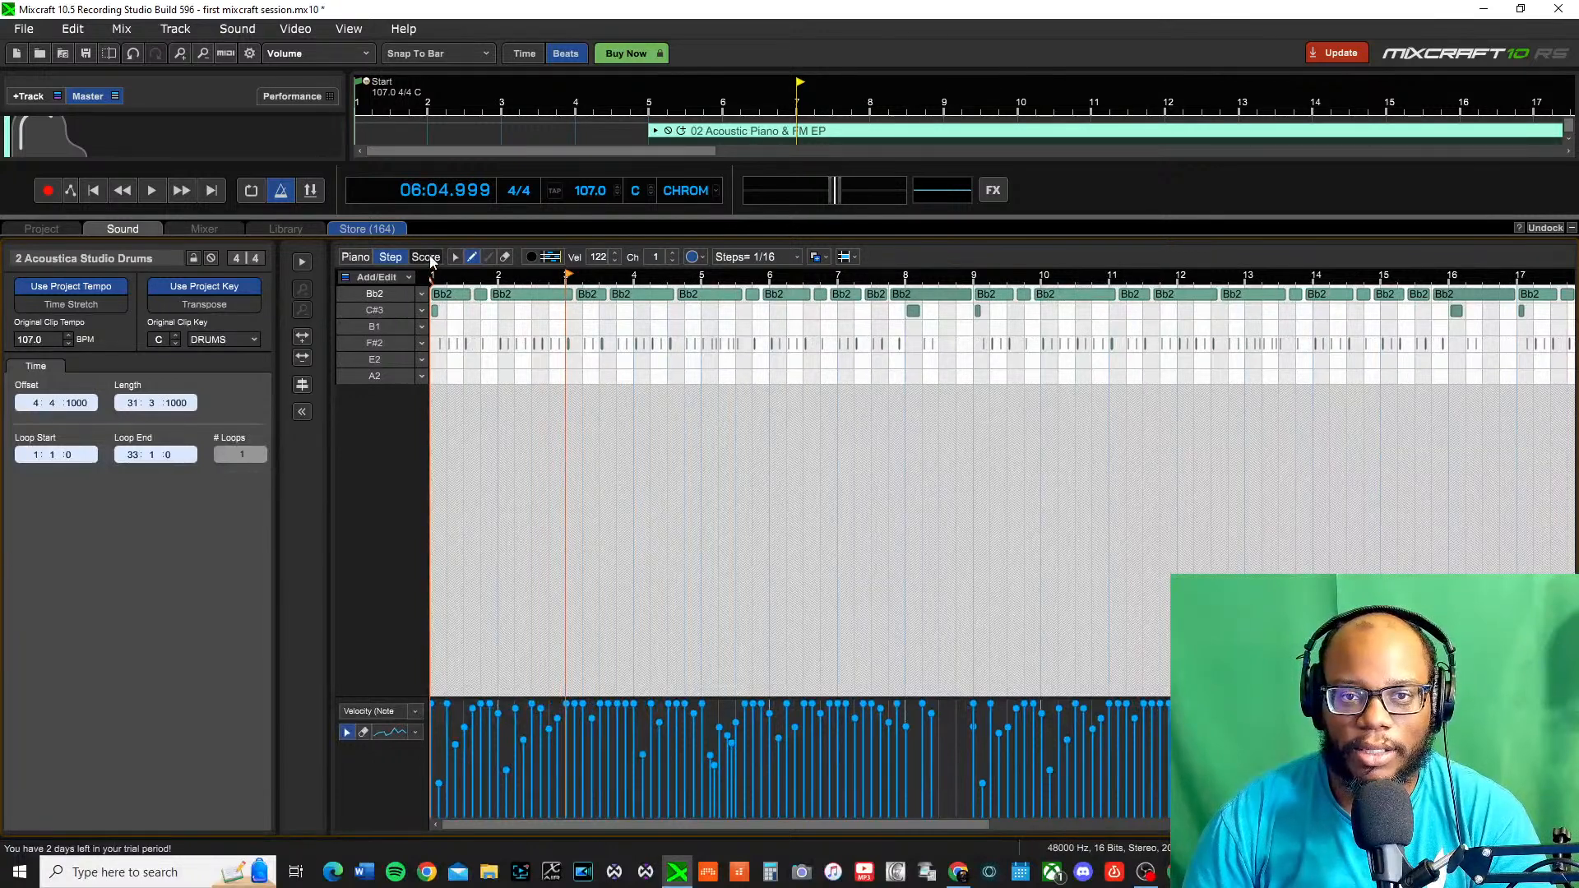
pyautogui.click(426, 258)
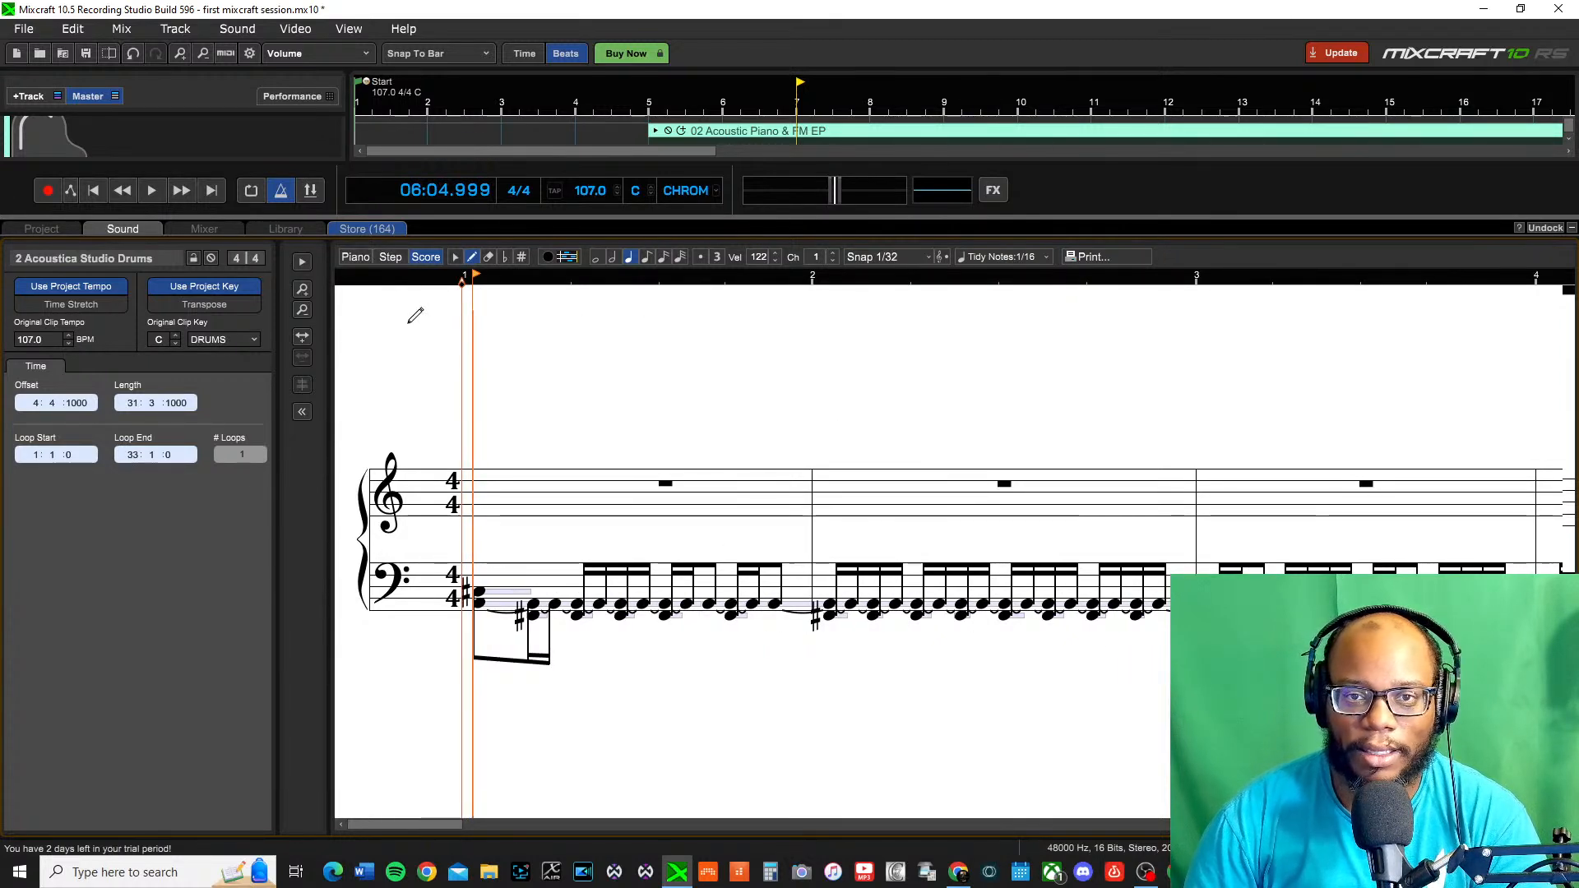
pyautogui.click(367, 260)
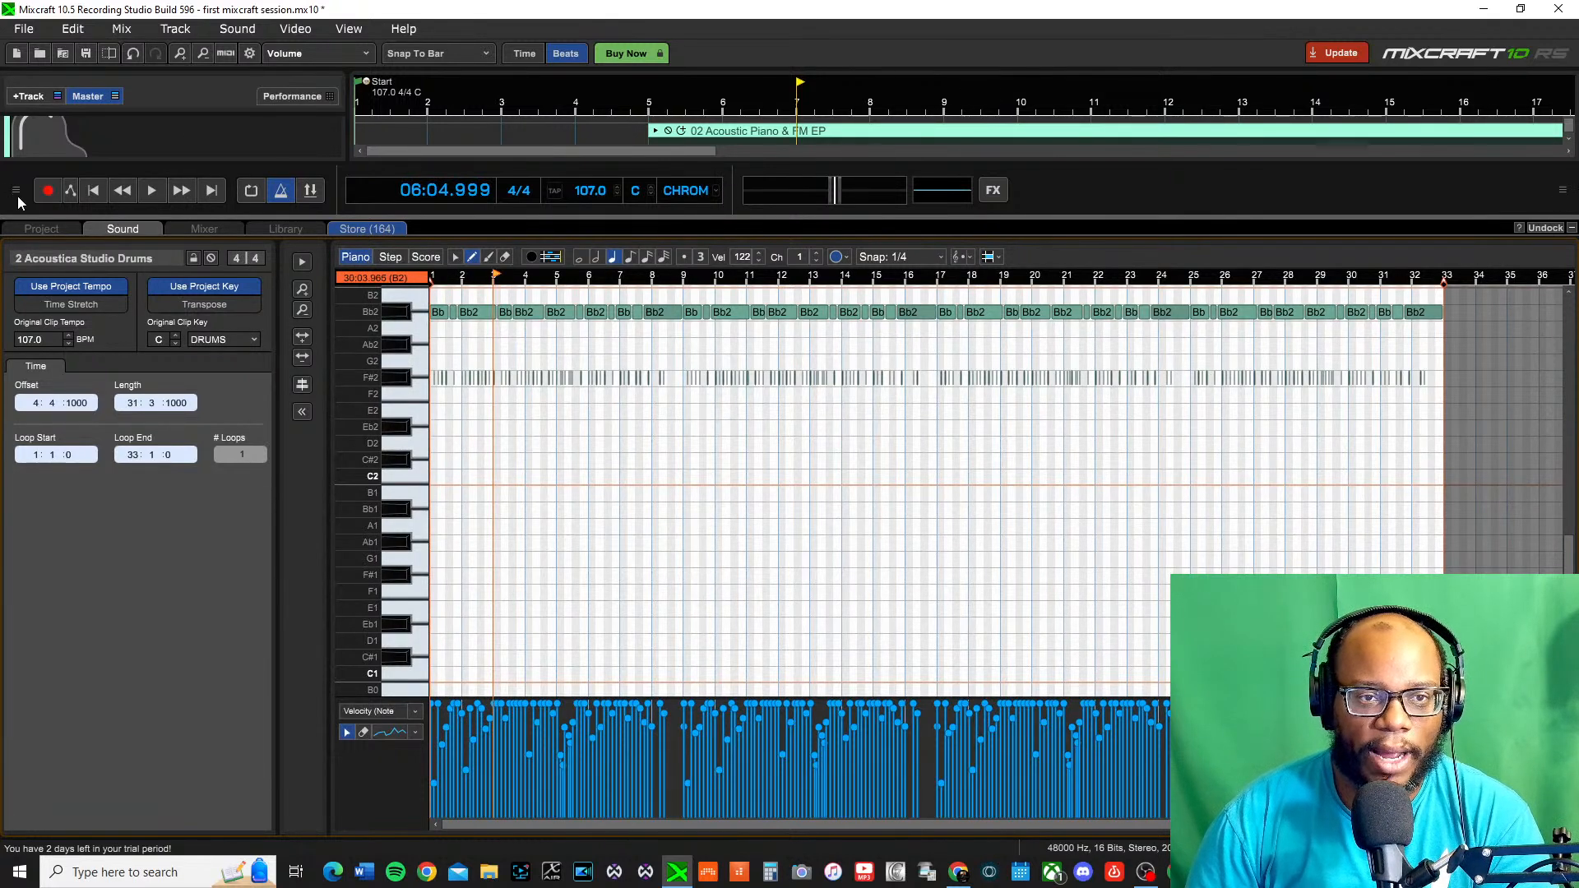
# View the project notes and the mixer, return to the full arrangement and place the playhead at bar 3
pyautogui.click(43, 229)
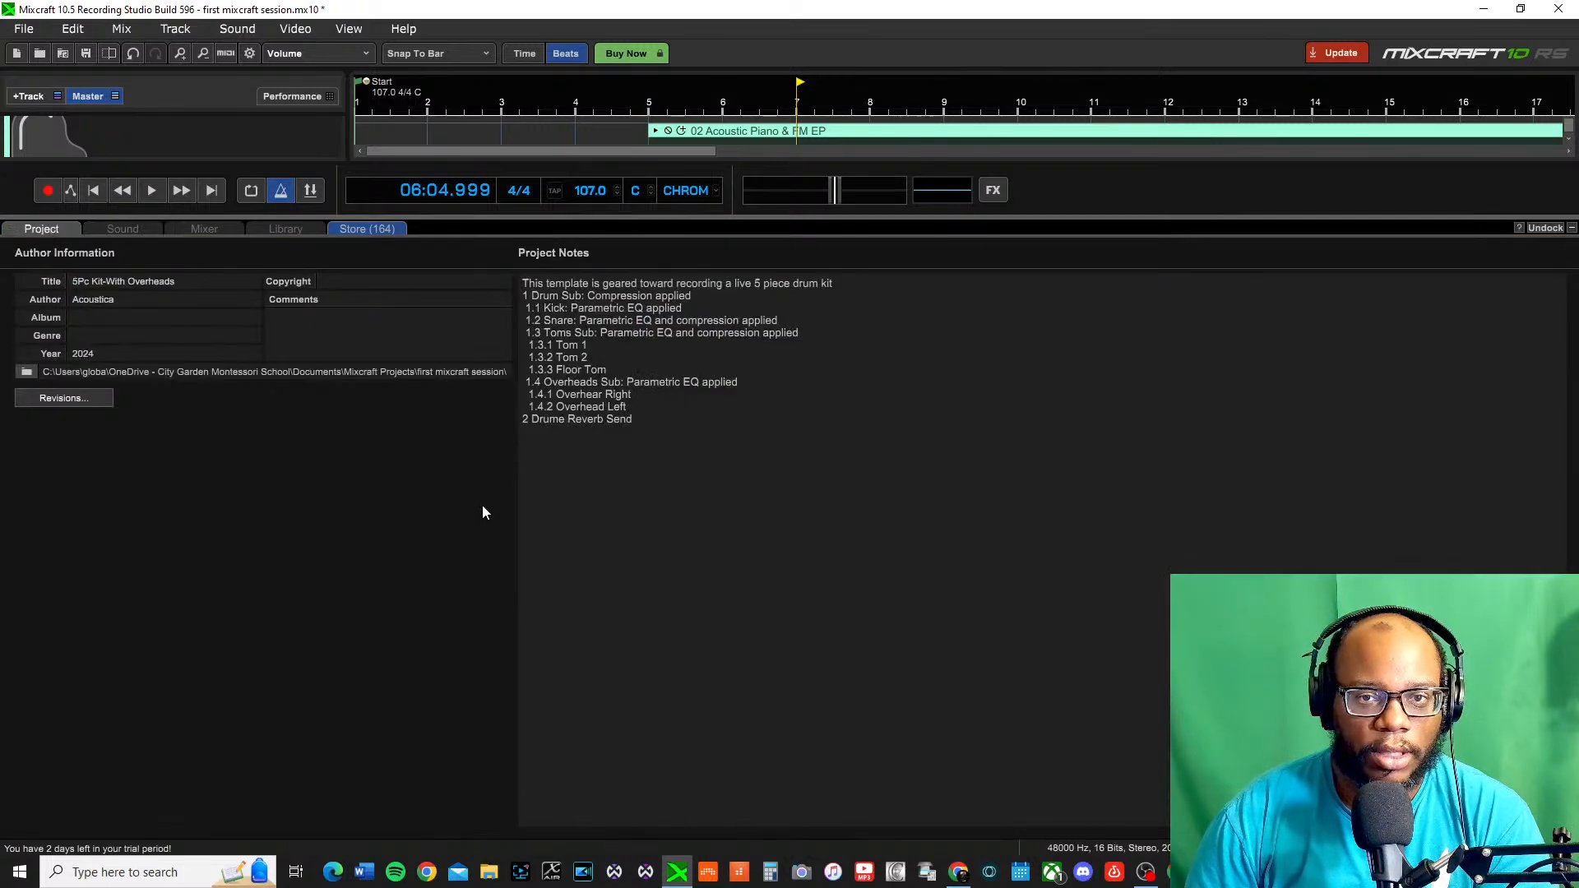
pyautogui.click(218, 230)
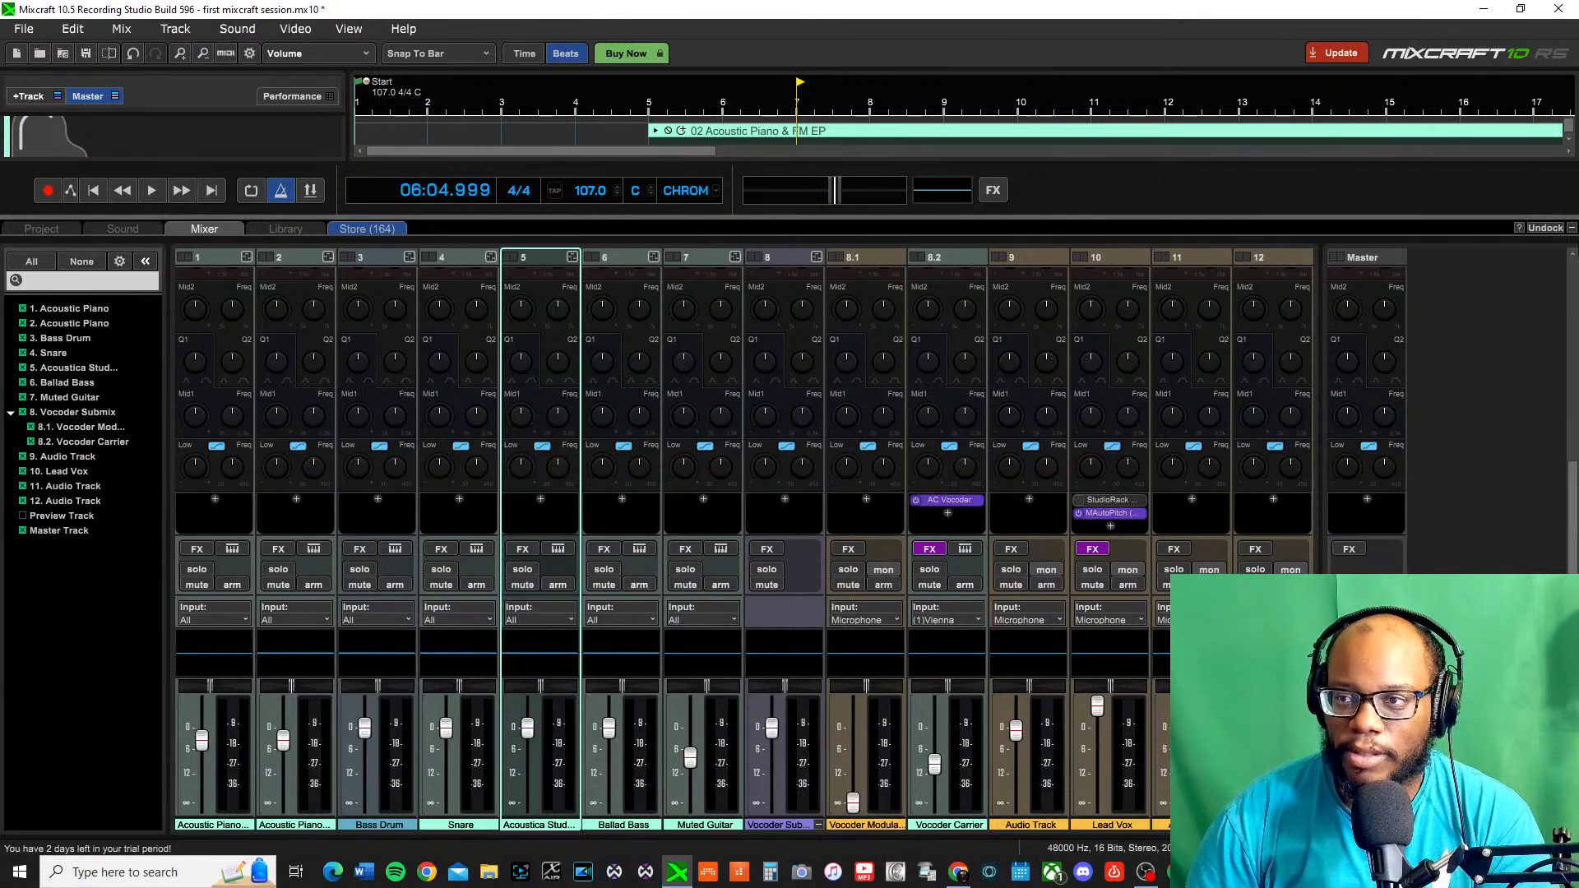
pyautogui.click(1572, 229)
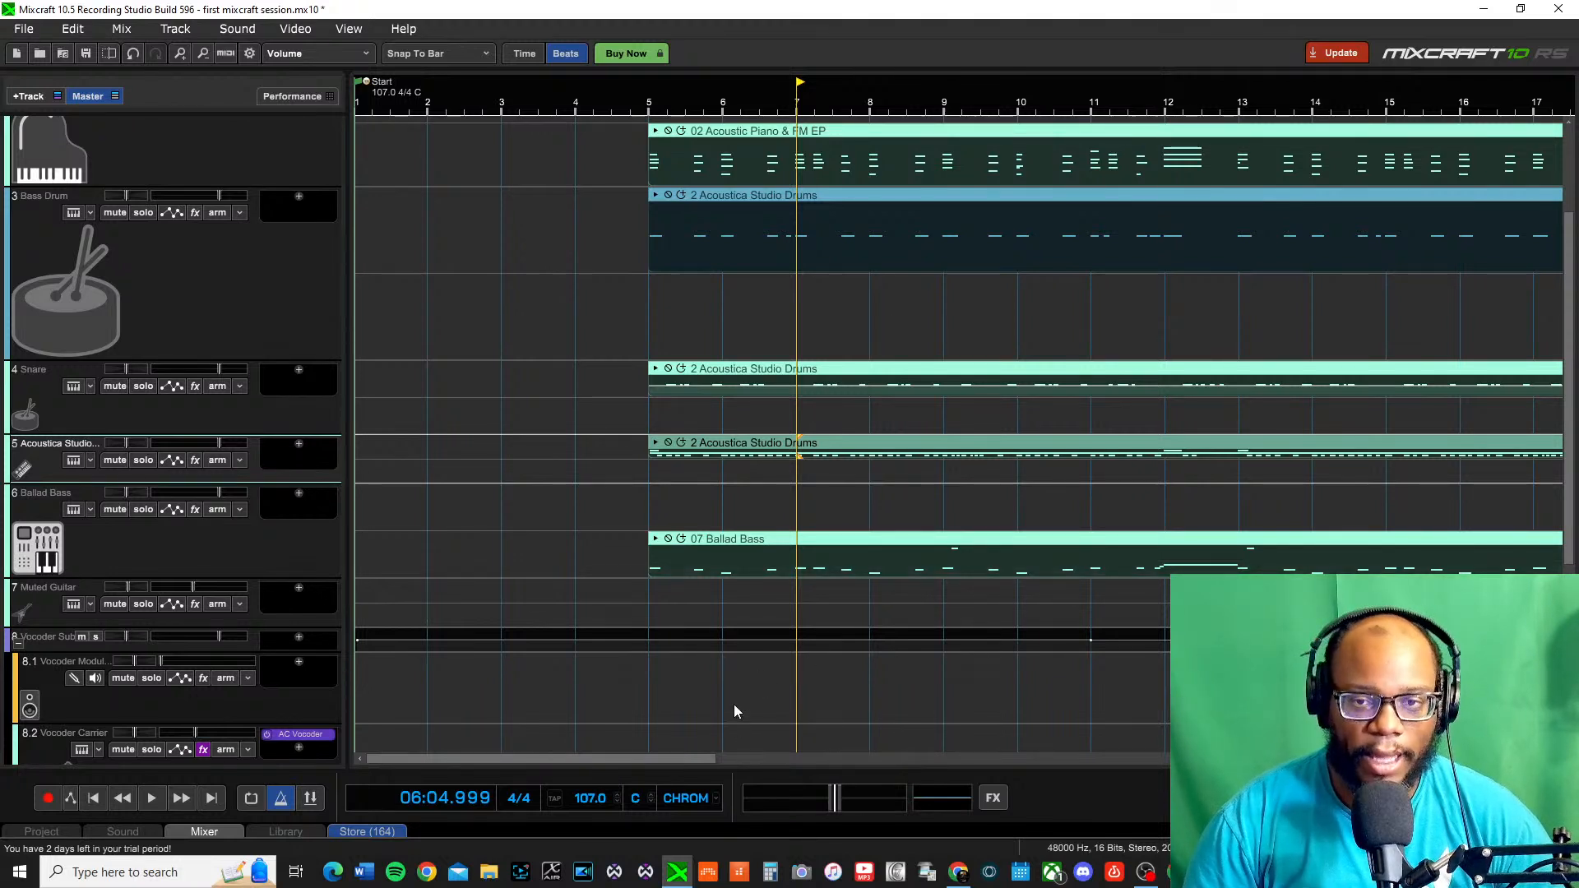
pyautogui.click(466, 737)
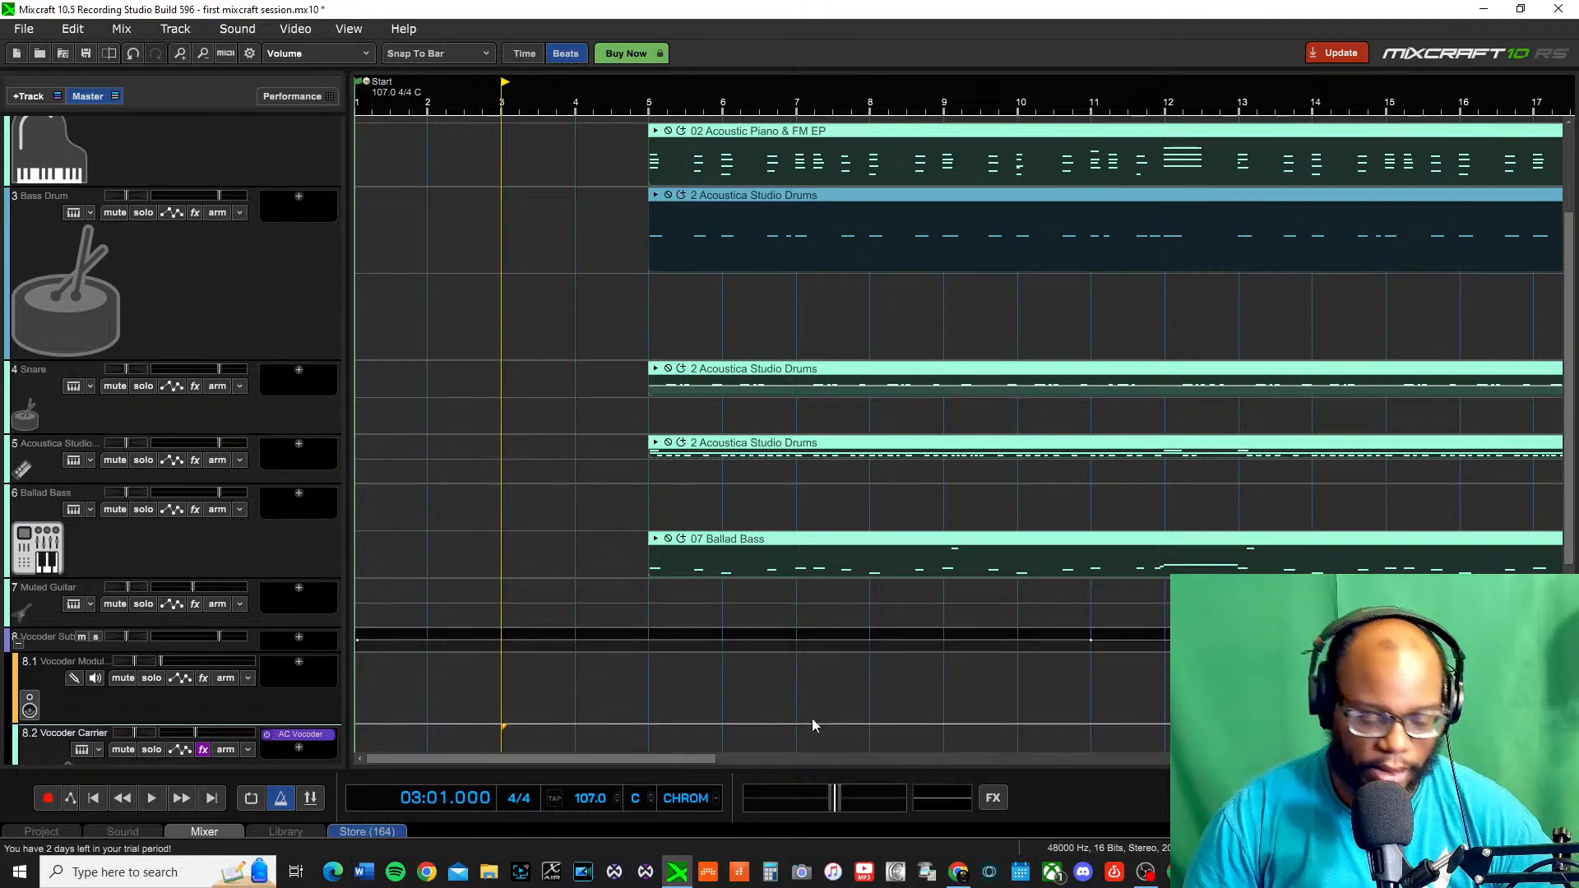
# Reopen the mixer, examine the channel strips from output routing and compressors down to the faders, and select the Vocoder Modulator channel
pyautogui.click(204, 831)
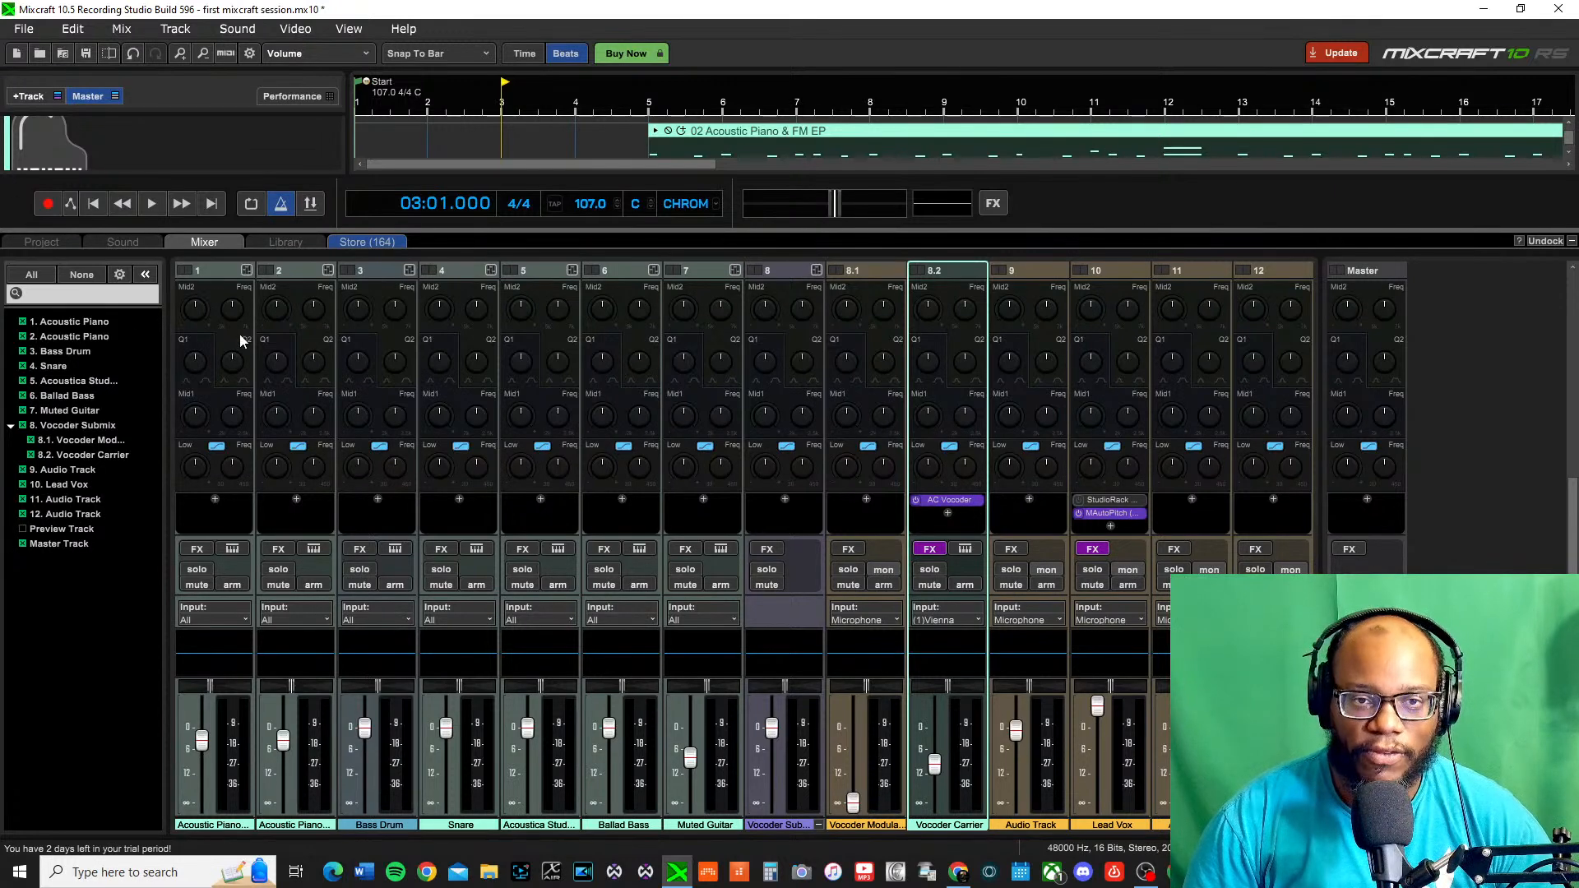
pyautogui.moveTo(364, 307)
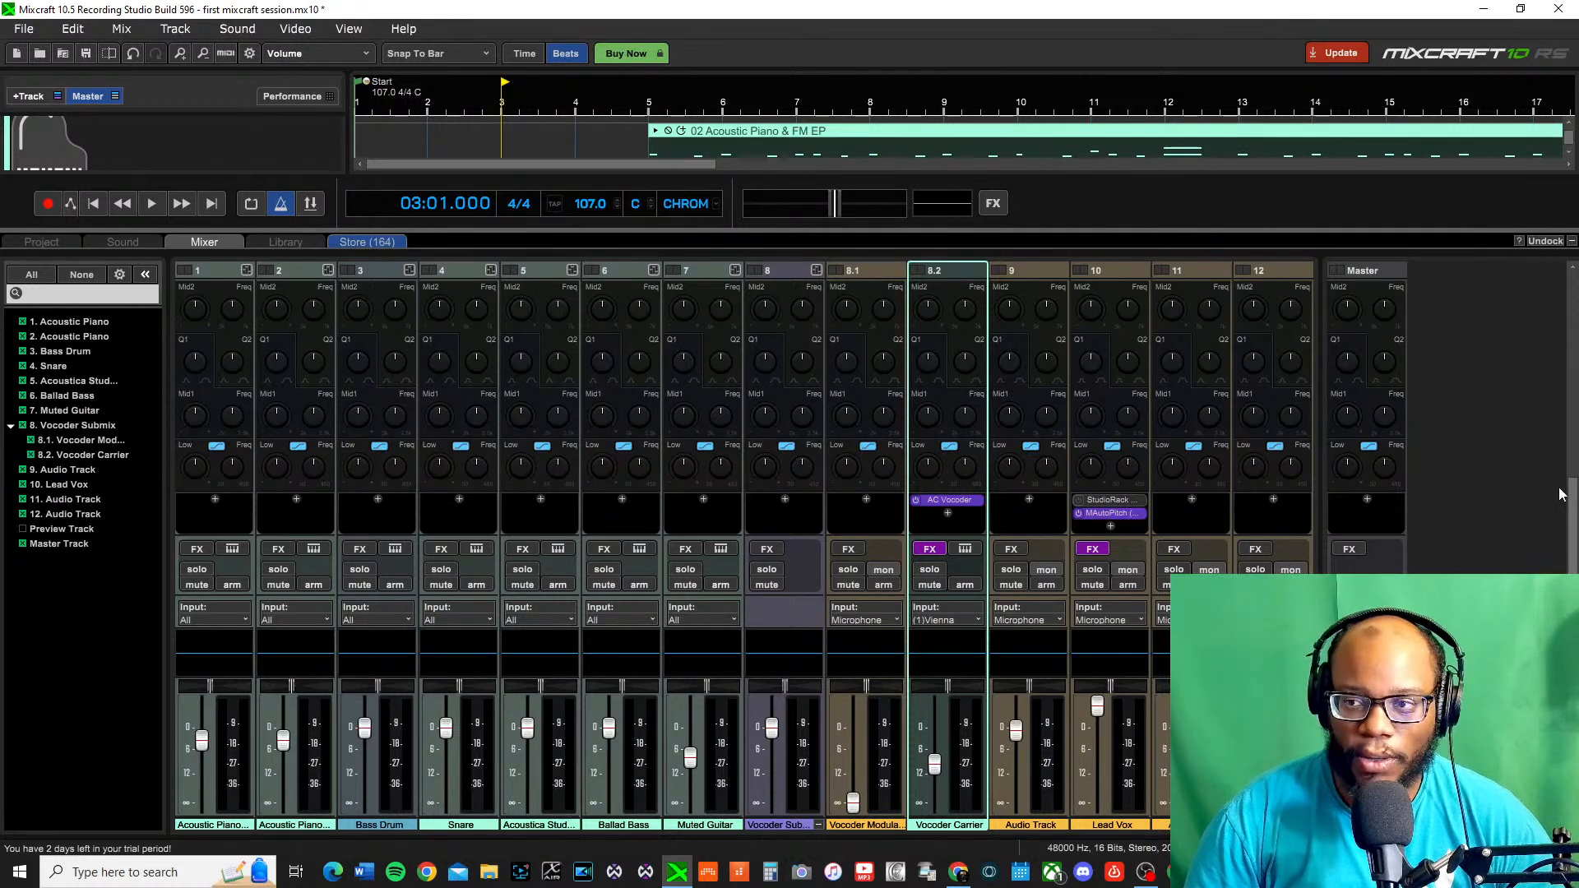
pyautogui.scroll(5, 1573, 469)
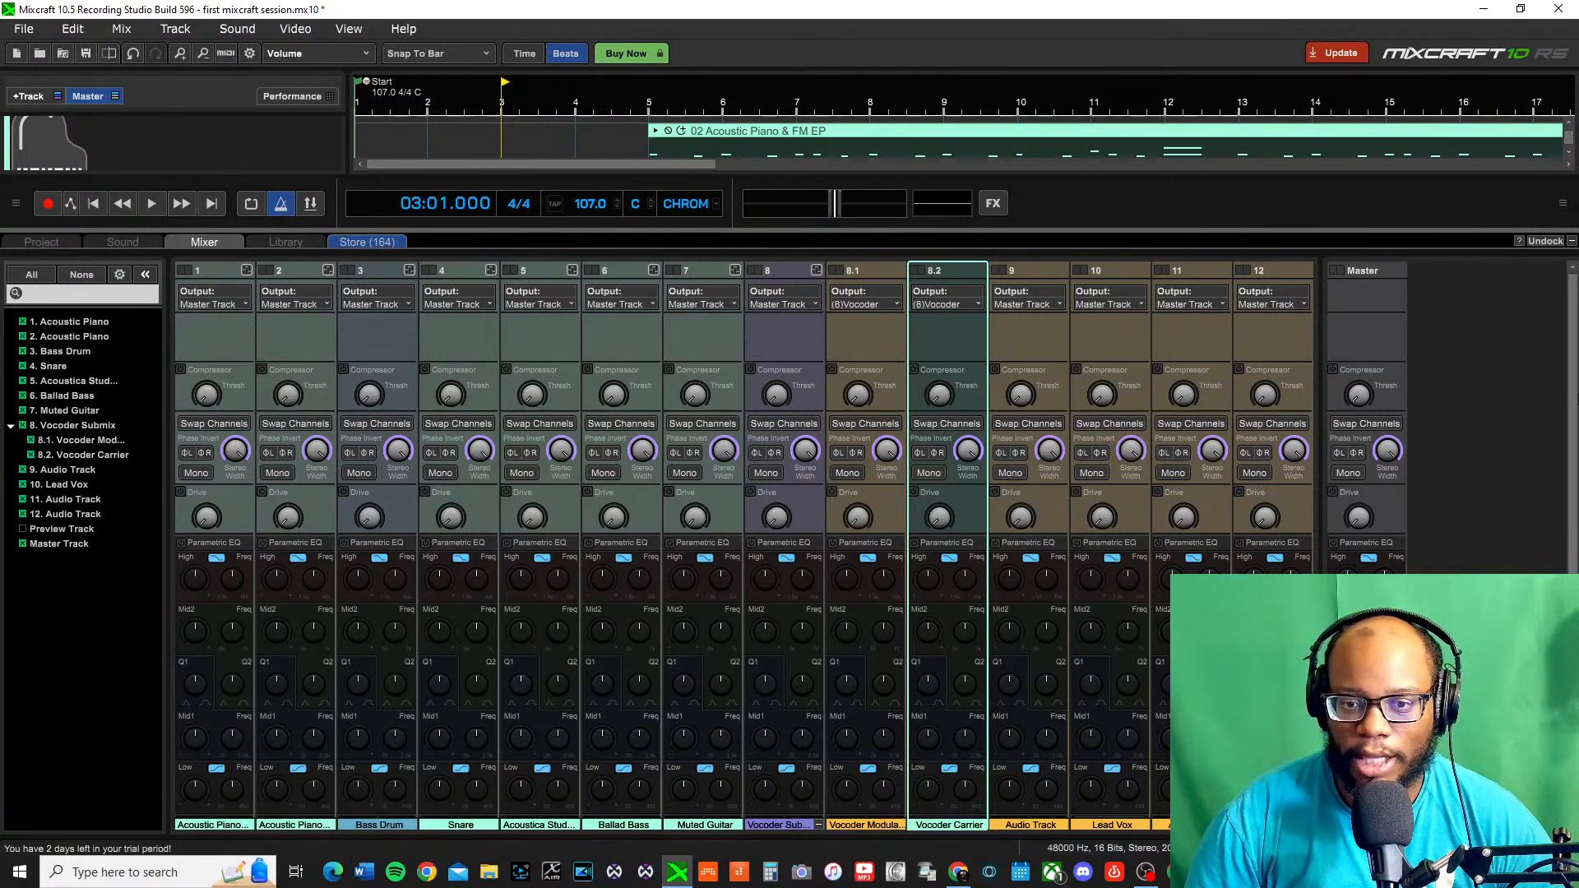
pyautogui.moveTo(1572, 403); pyautogui.dragTo(1572, 610)
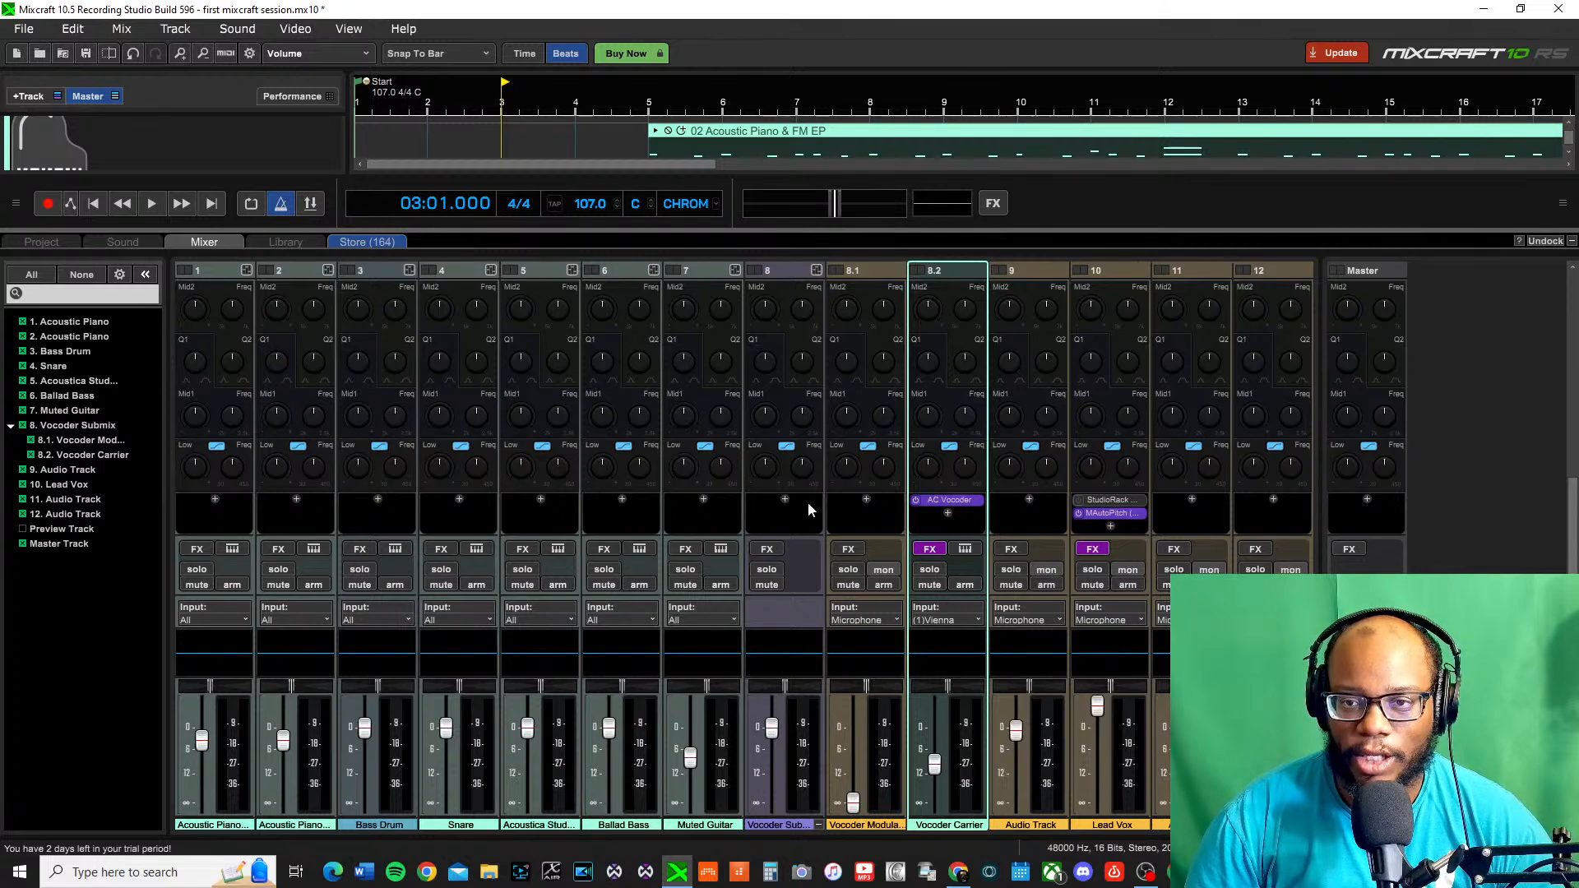
pyautogui.click(867, 508)
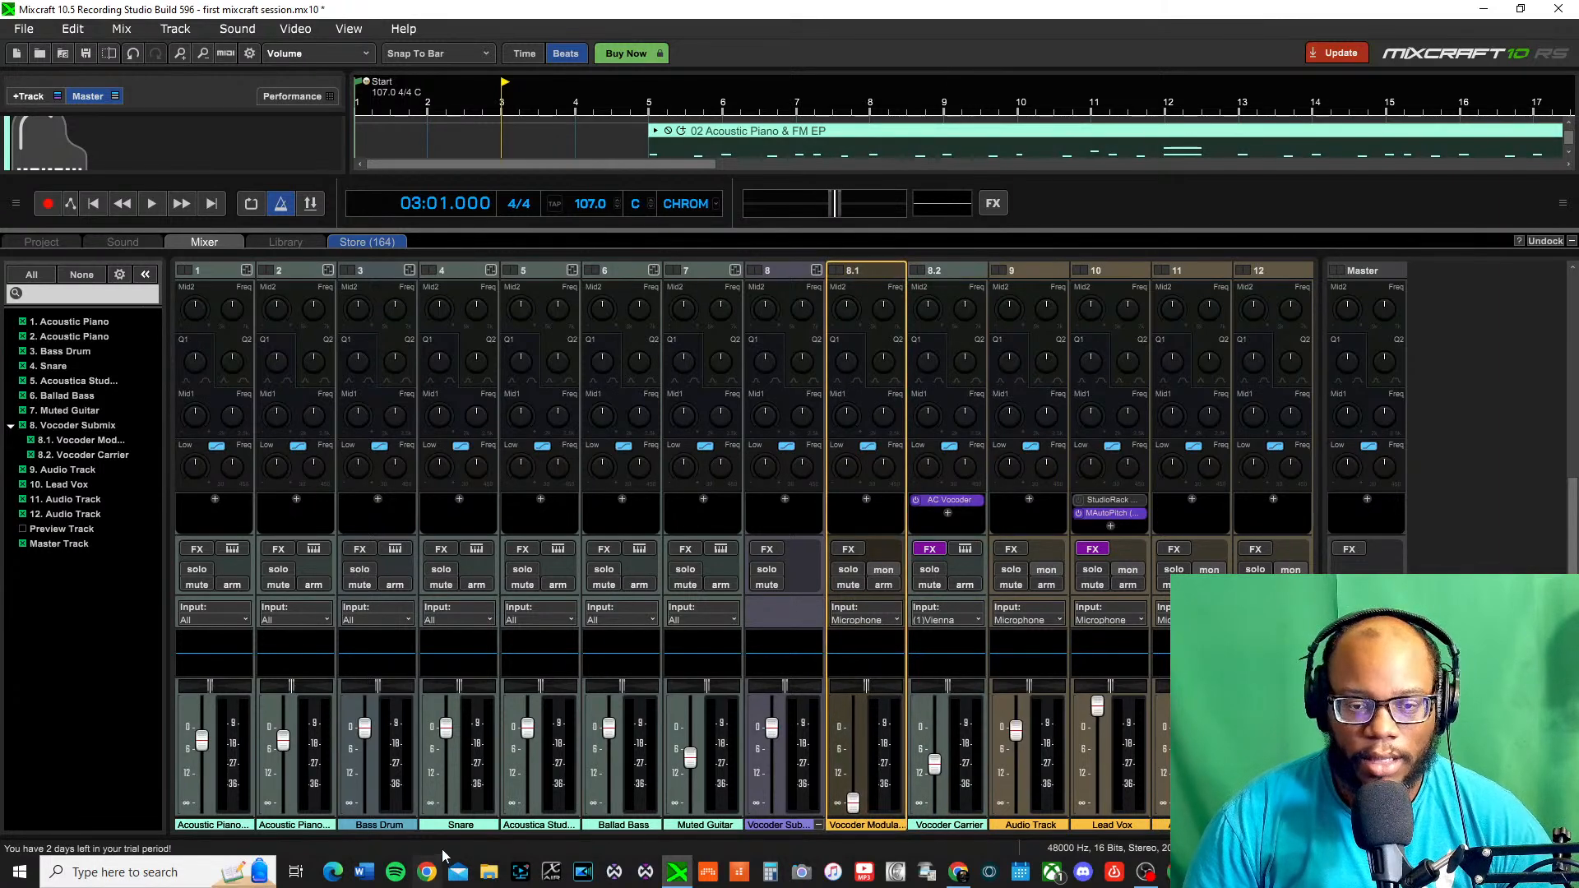
# Collapse the mixer, bring the Lead Vox track into view in the arrangement and move the playhead to bar 40
pyautogui.click(1572, 242)
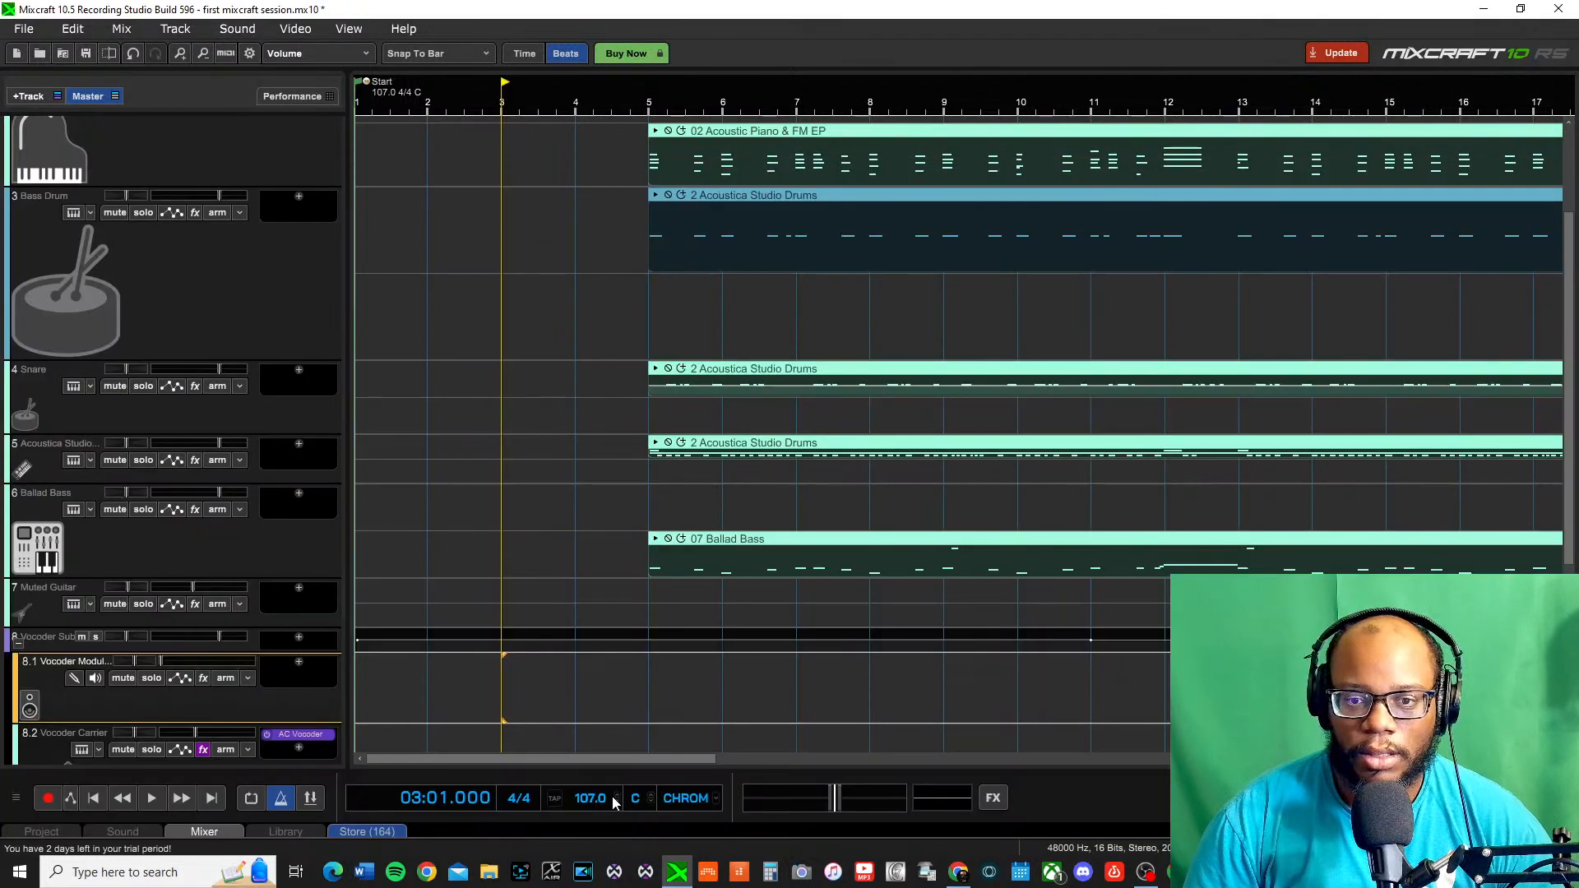
pyautogui.scroll(-1, 596, 619)
pyautogui.scroll(-2, 596, 620)
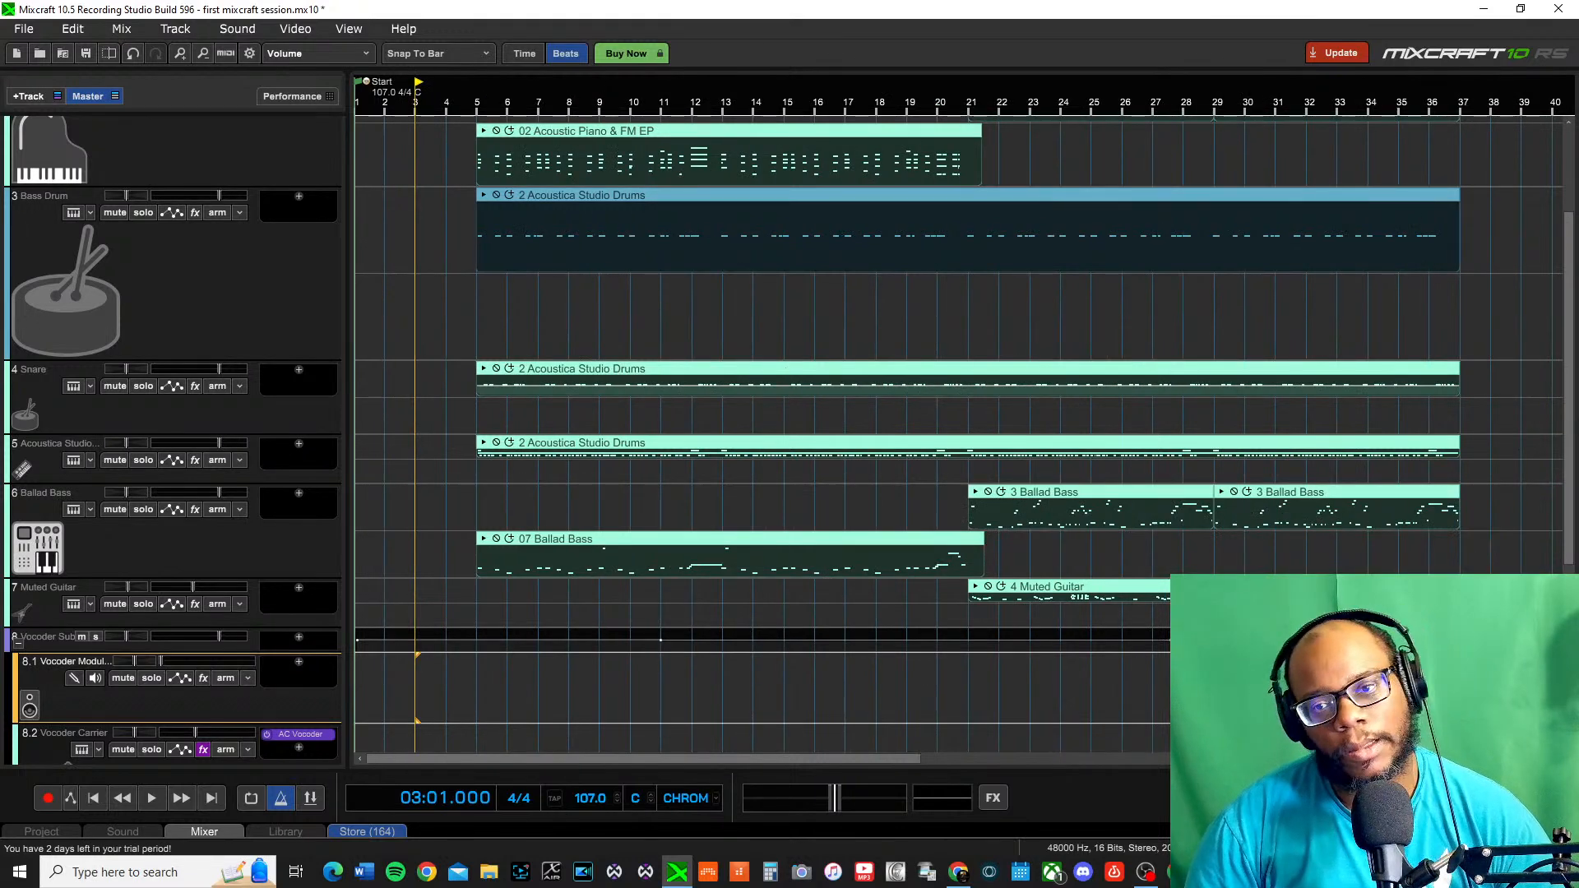
pyautogui.moveTo(1572, 434); pyautogui.dragTo(1573, 608)
pyautogui.press('End')
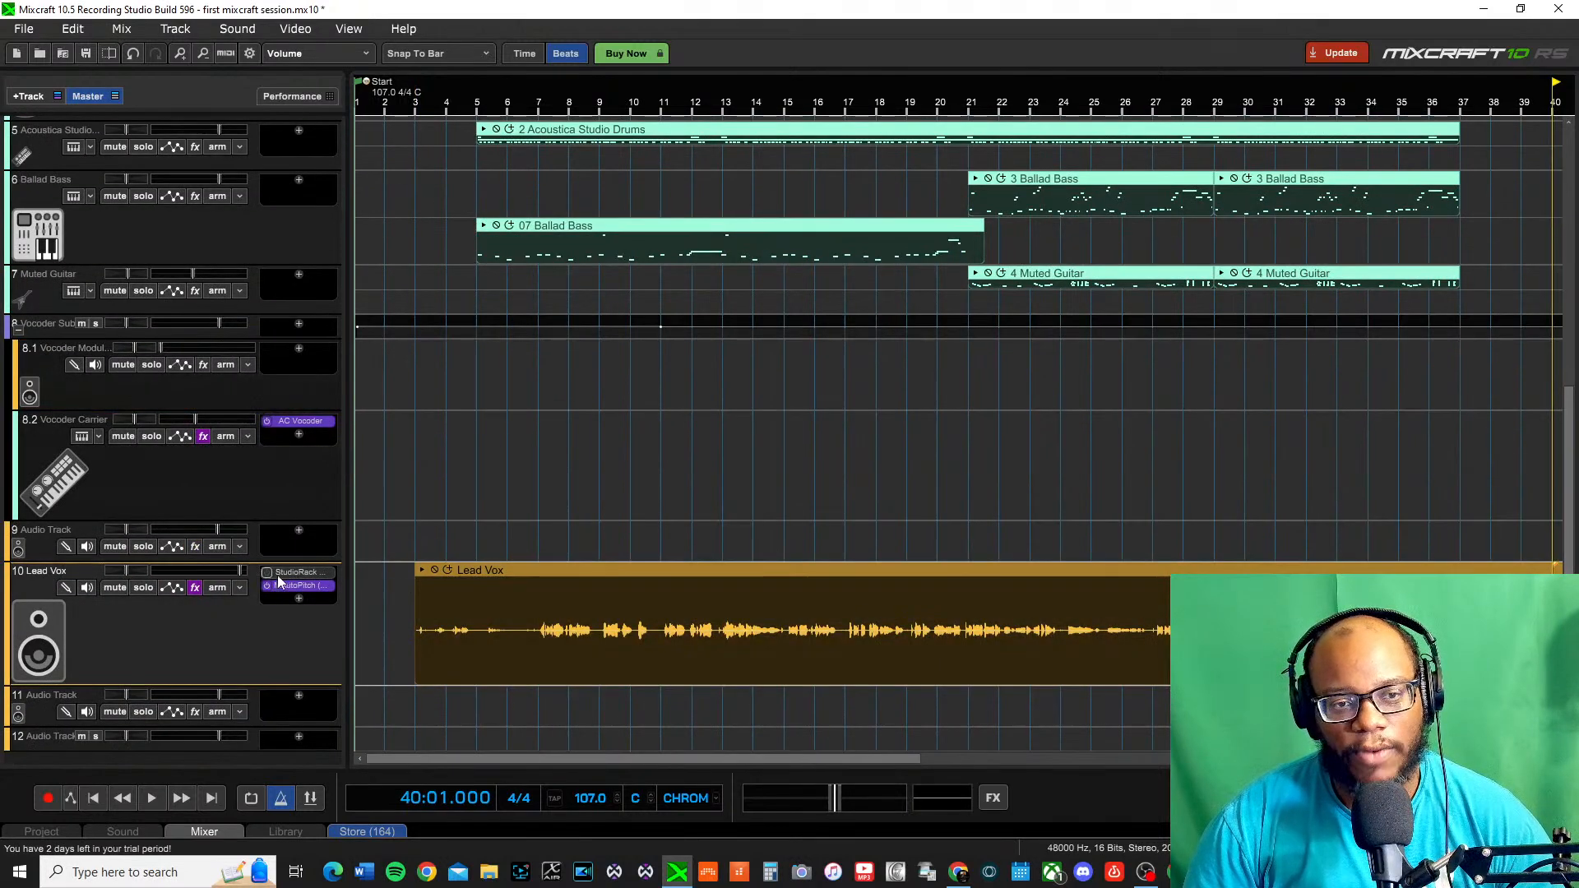
# Enable the StudioRack effect on the Lead Vox track, view its plug-in window and close it
pyautogui.click(304, 581)
pyautogui.click(298, 577)
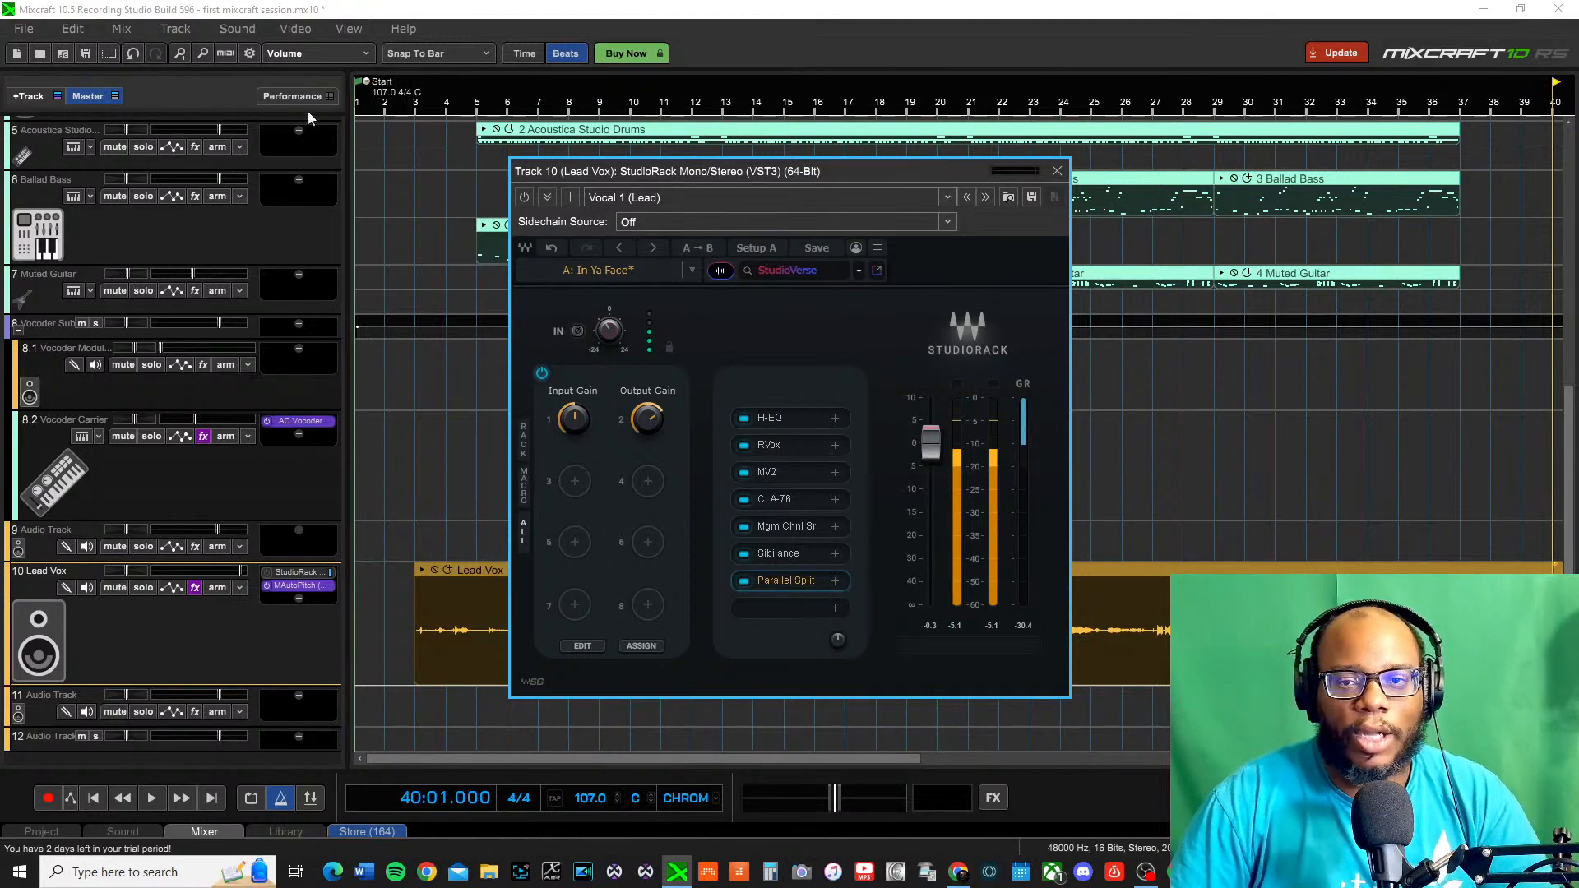
pyautogui.click(1058, 171)
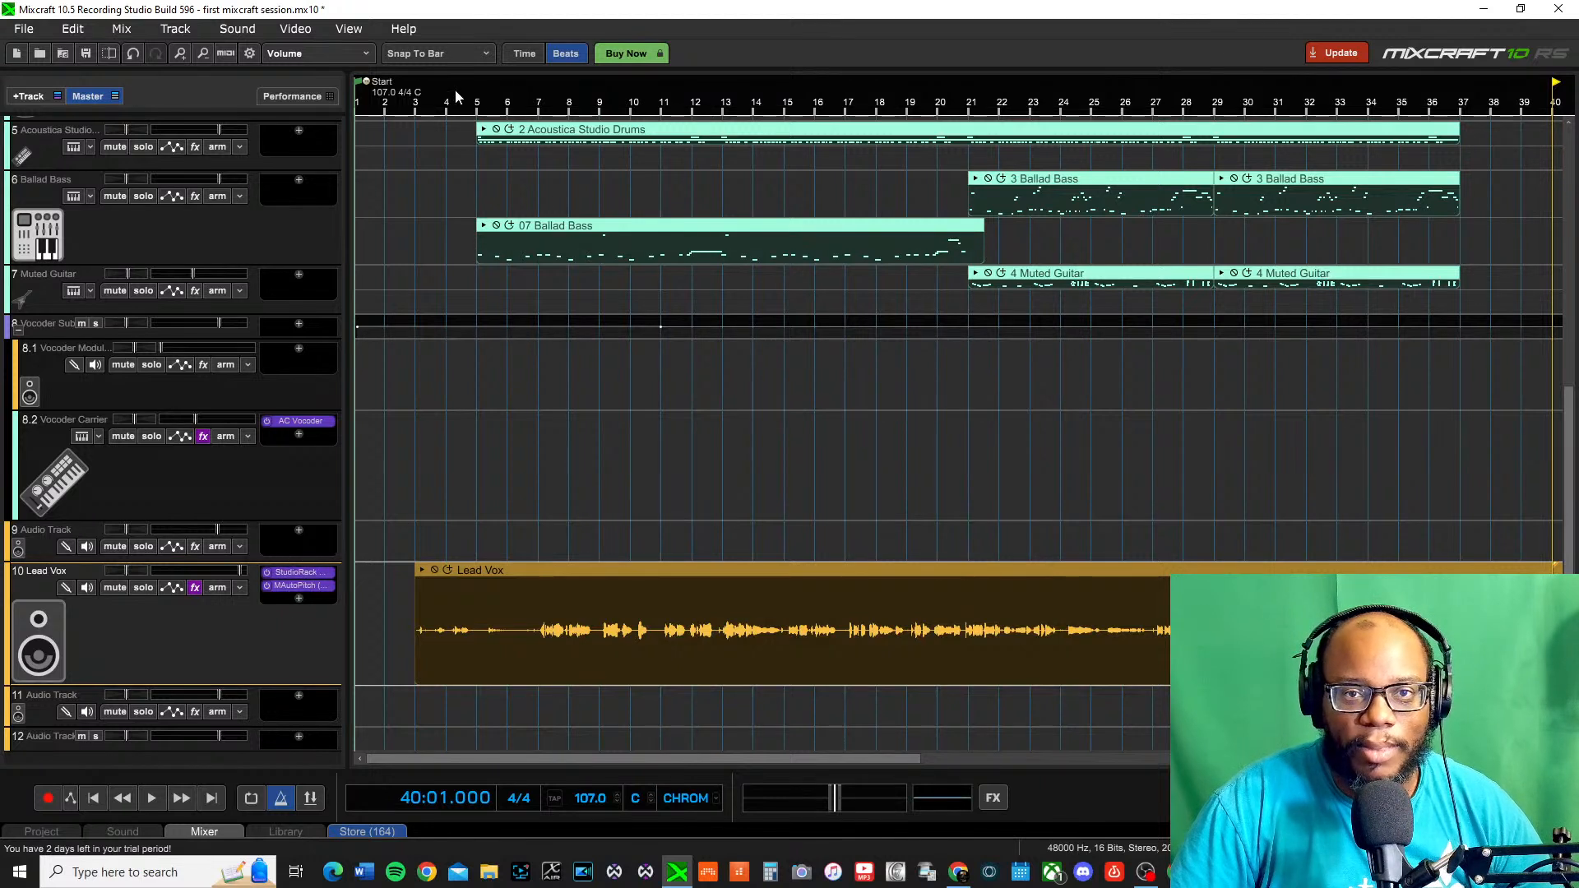
# Play the song from bar 3 to about bar 7 to hear the lead vocal with StudioRack enabled
pyautogui.click(431, 117)
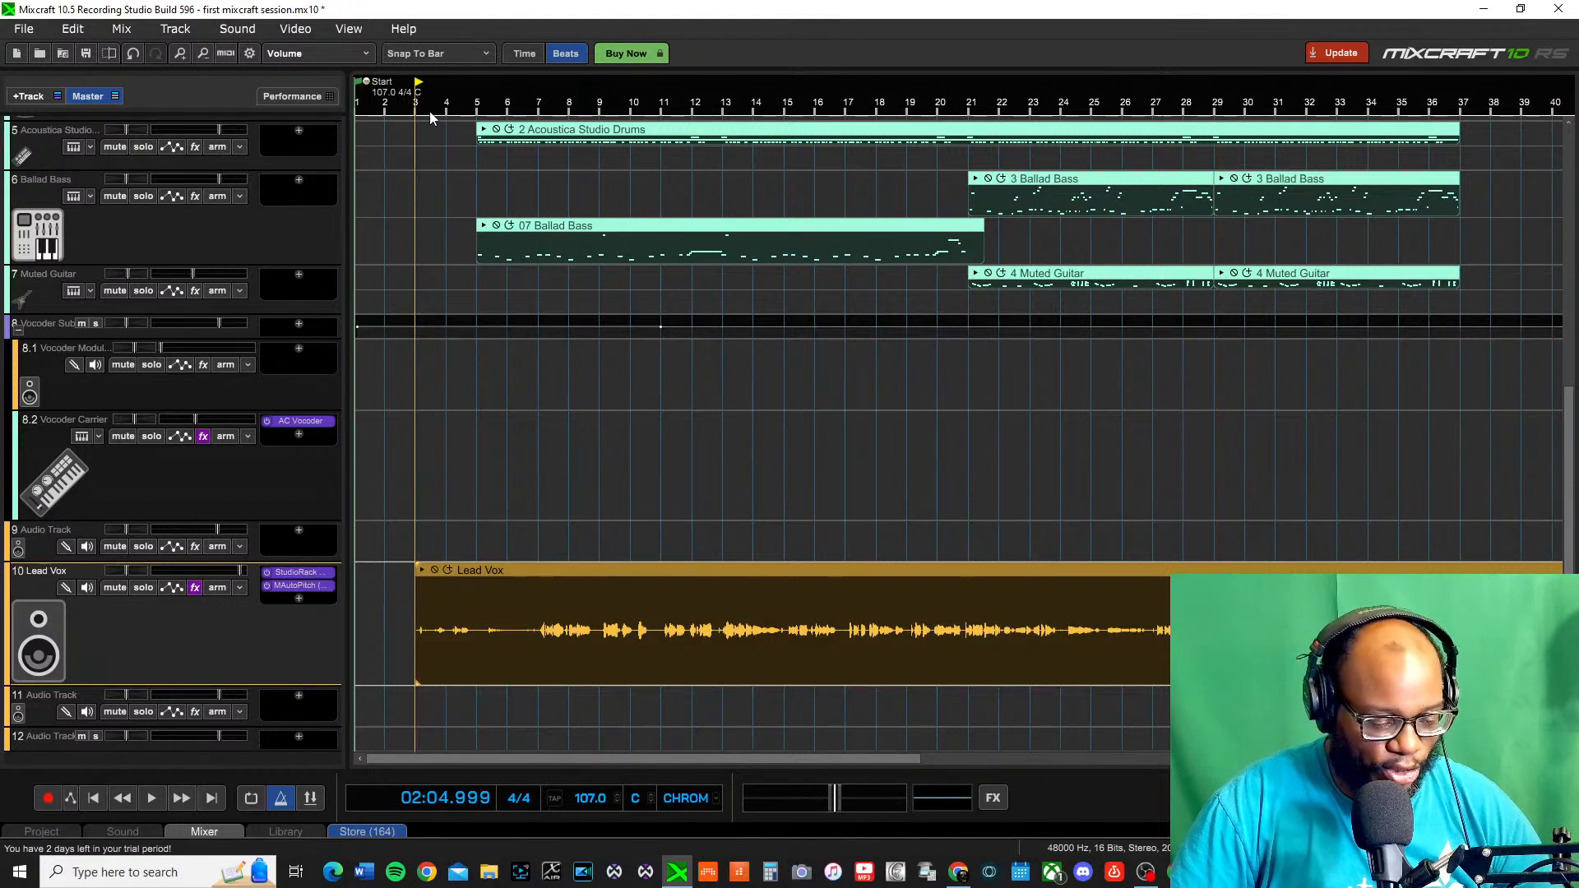
pyautogui.press('space')
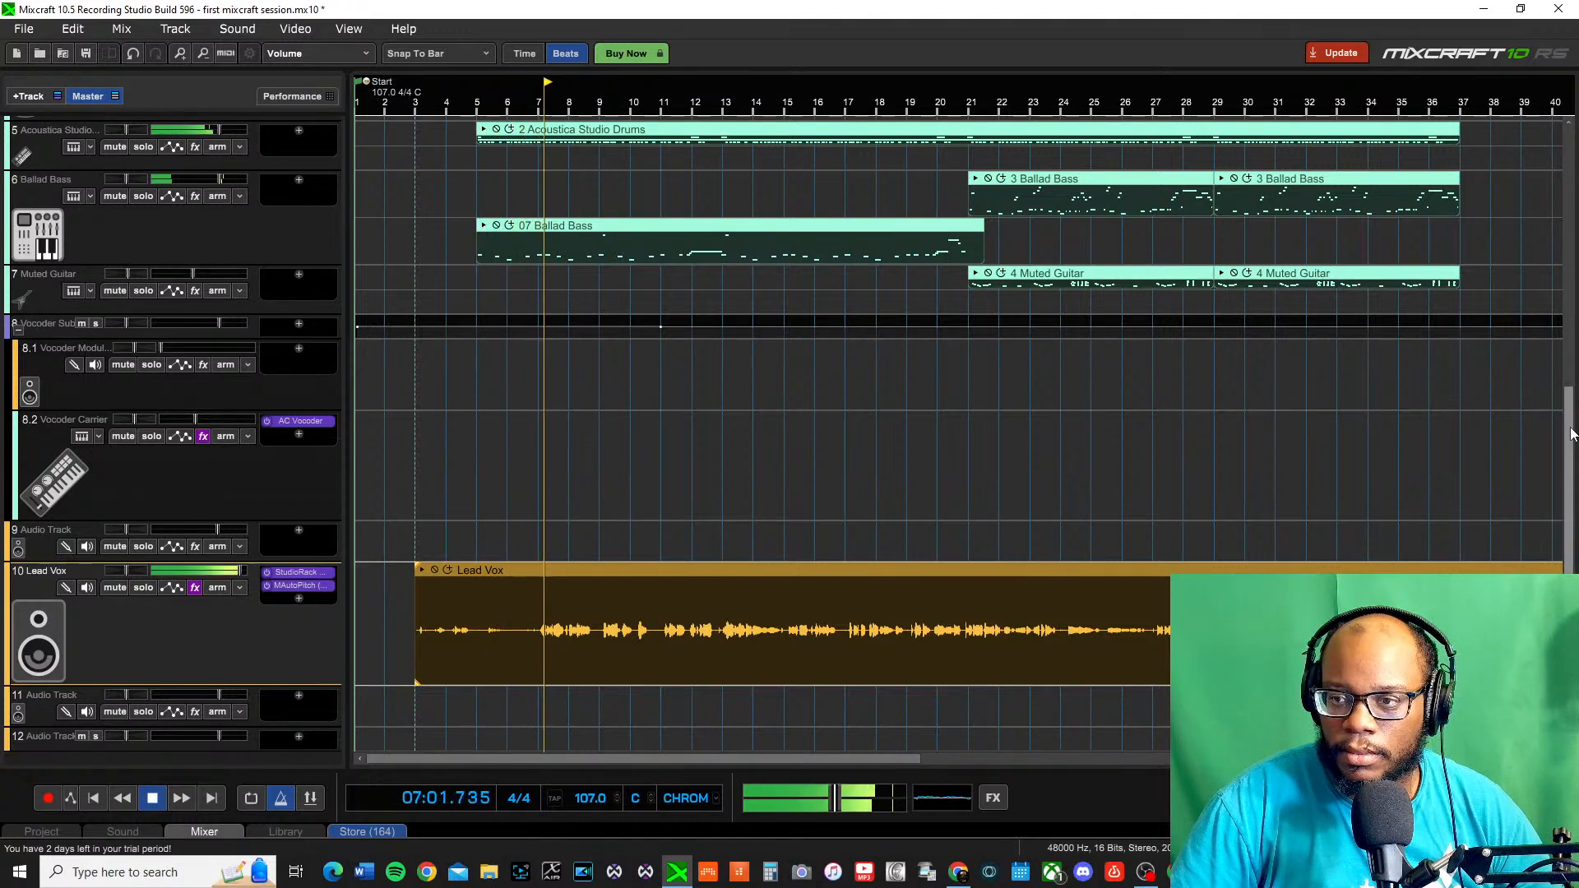
pyautogui.press('space')
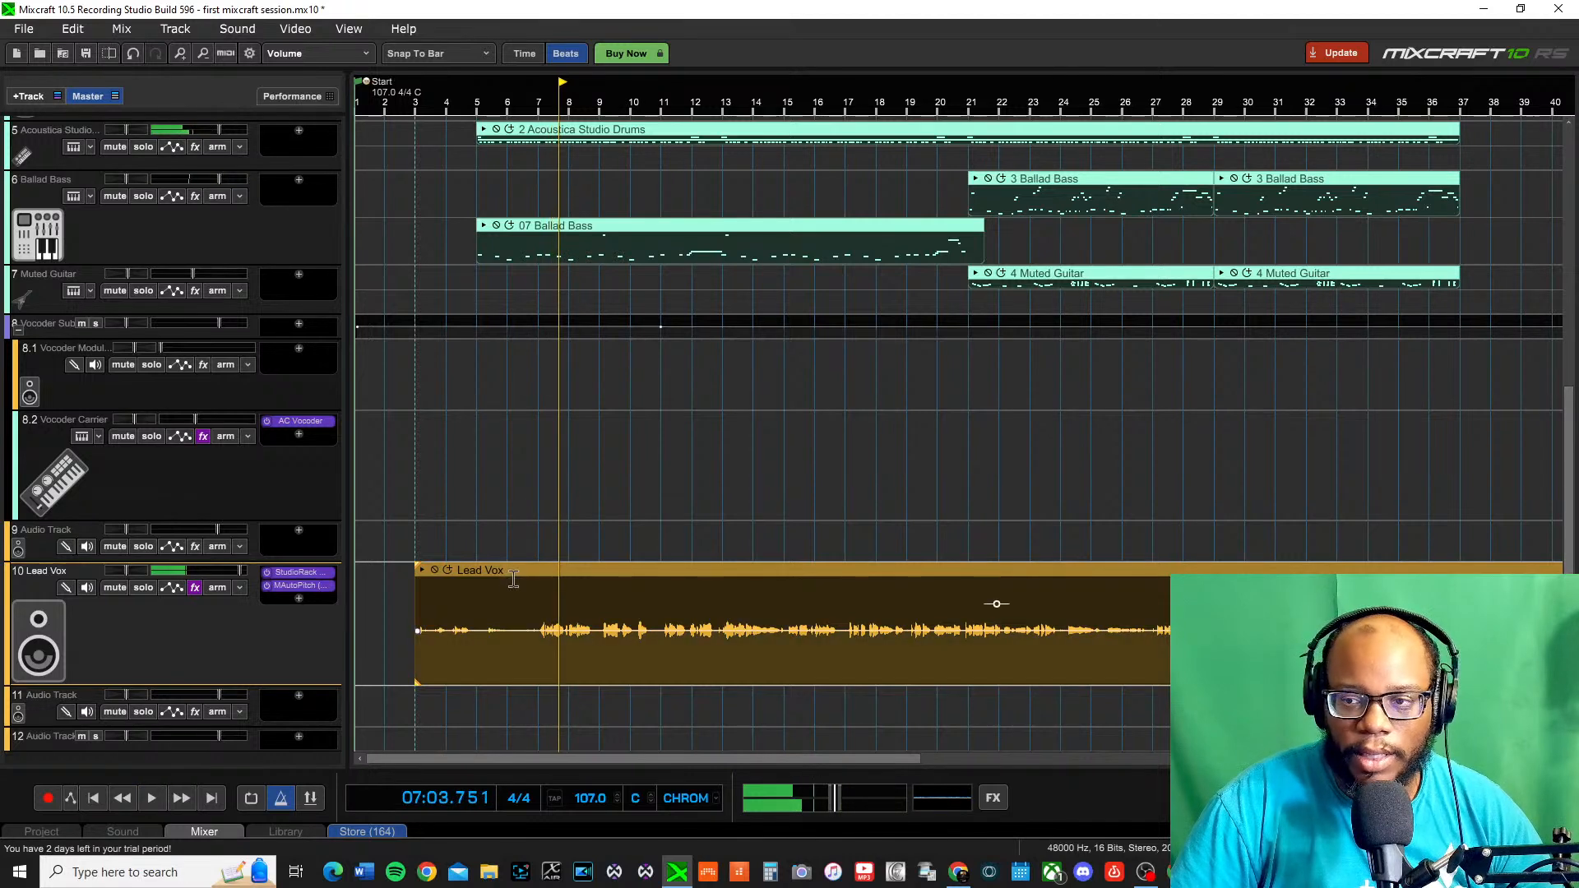
# Move the Lead Vox clip to start at bar 1 and play the song from the beginning to about bar 16
pyautogui.scroll(-2, 563, 492)
pyautogui.scroll(-1, 561, 487)
pyautogui.scroll(1, 410, 531)
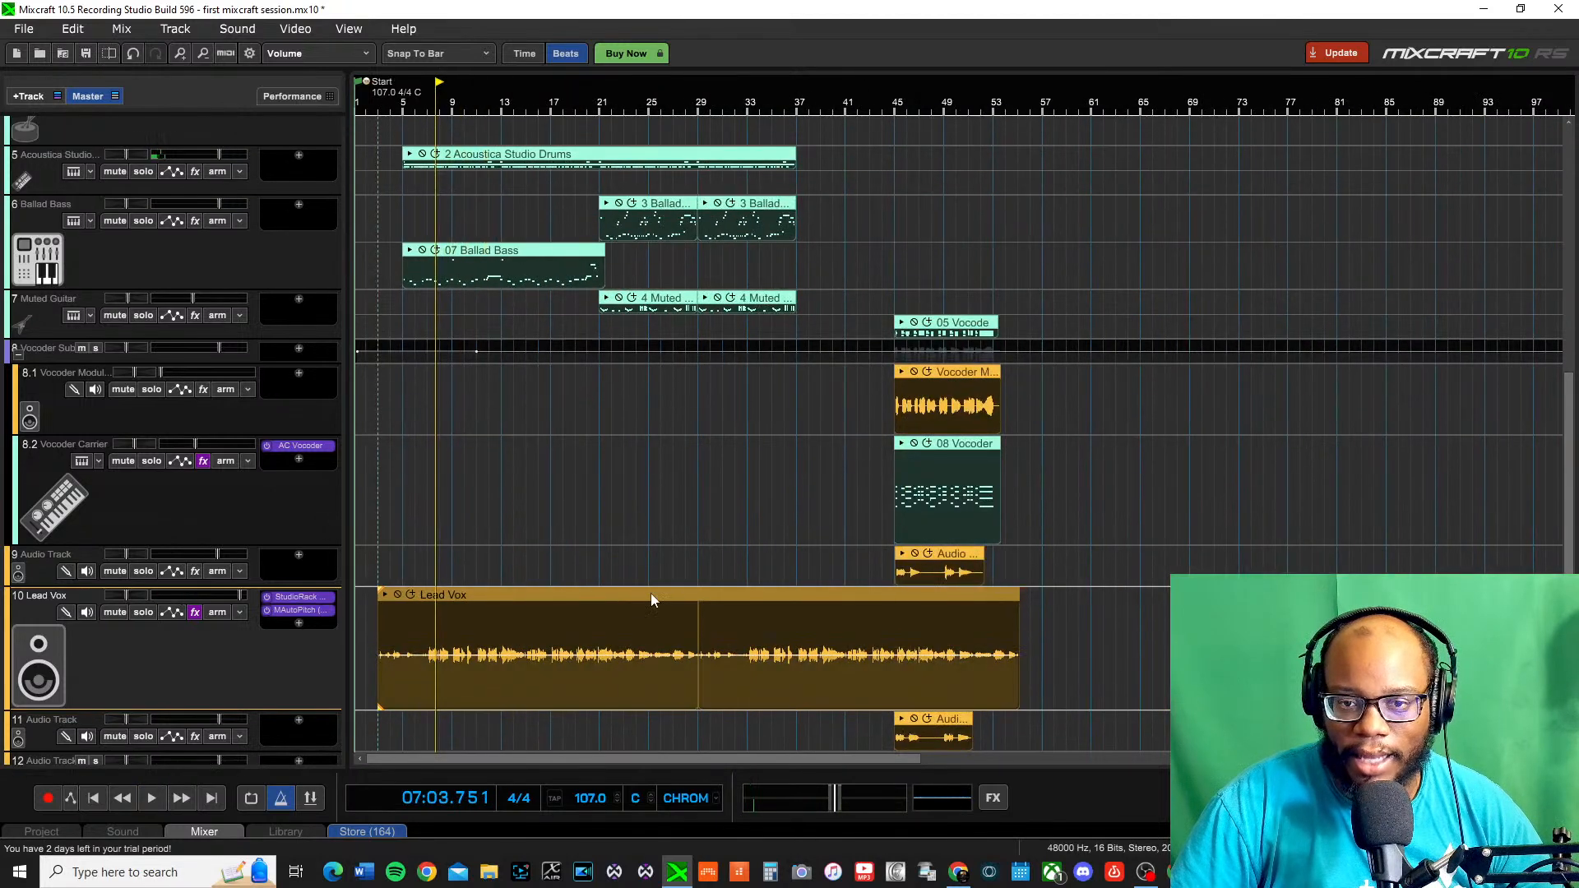
pyautogui.press('Home')
pyautogui.press('space')
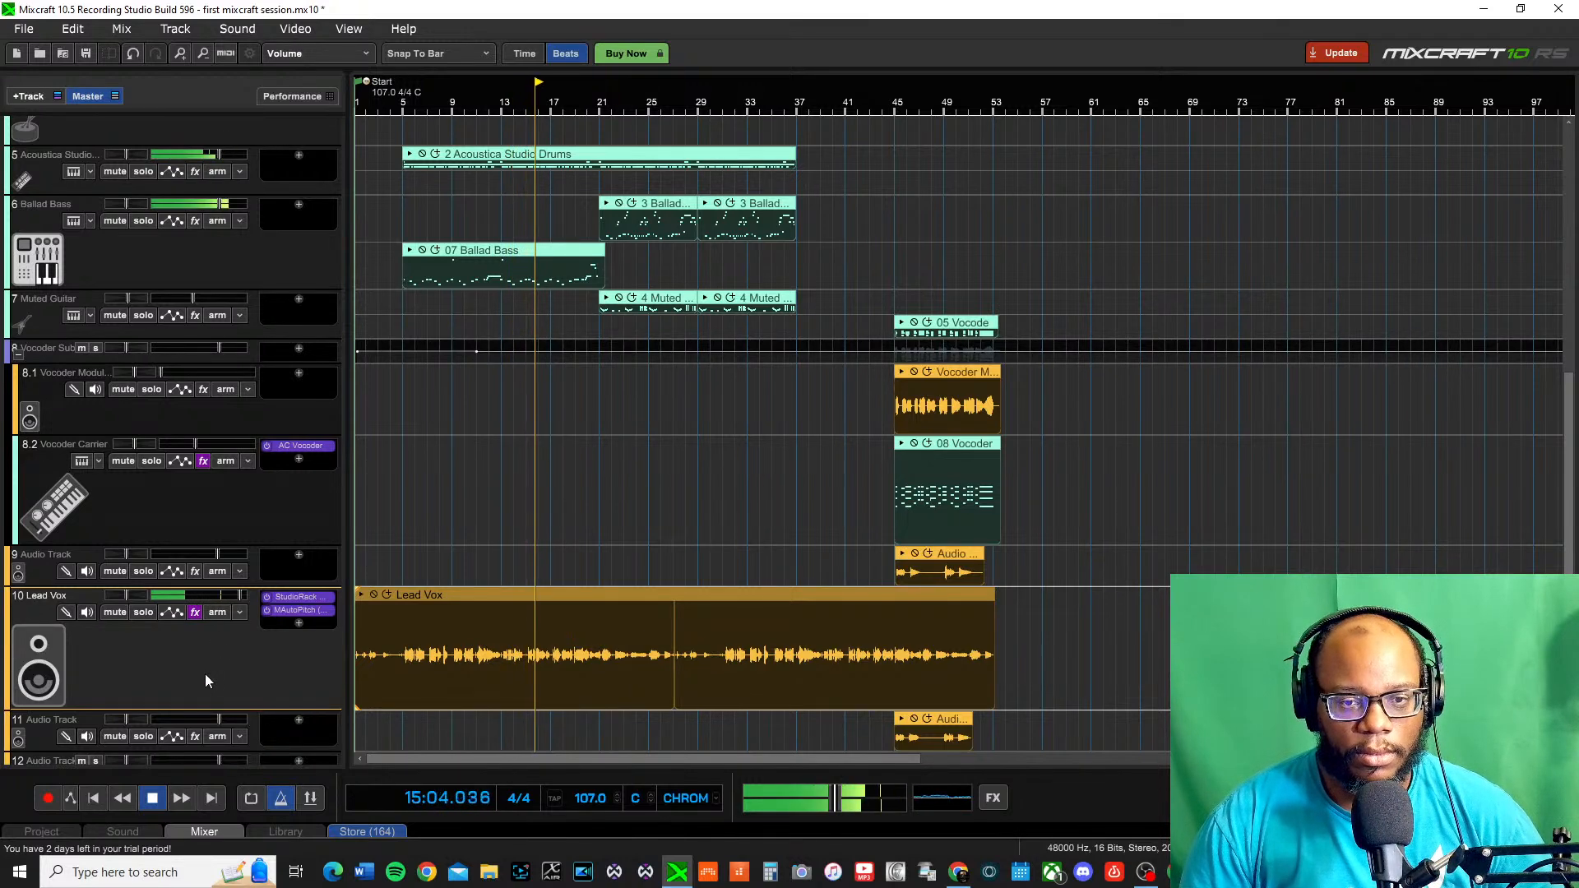
pyautogui.press('space')
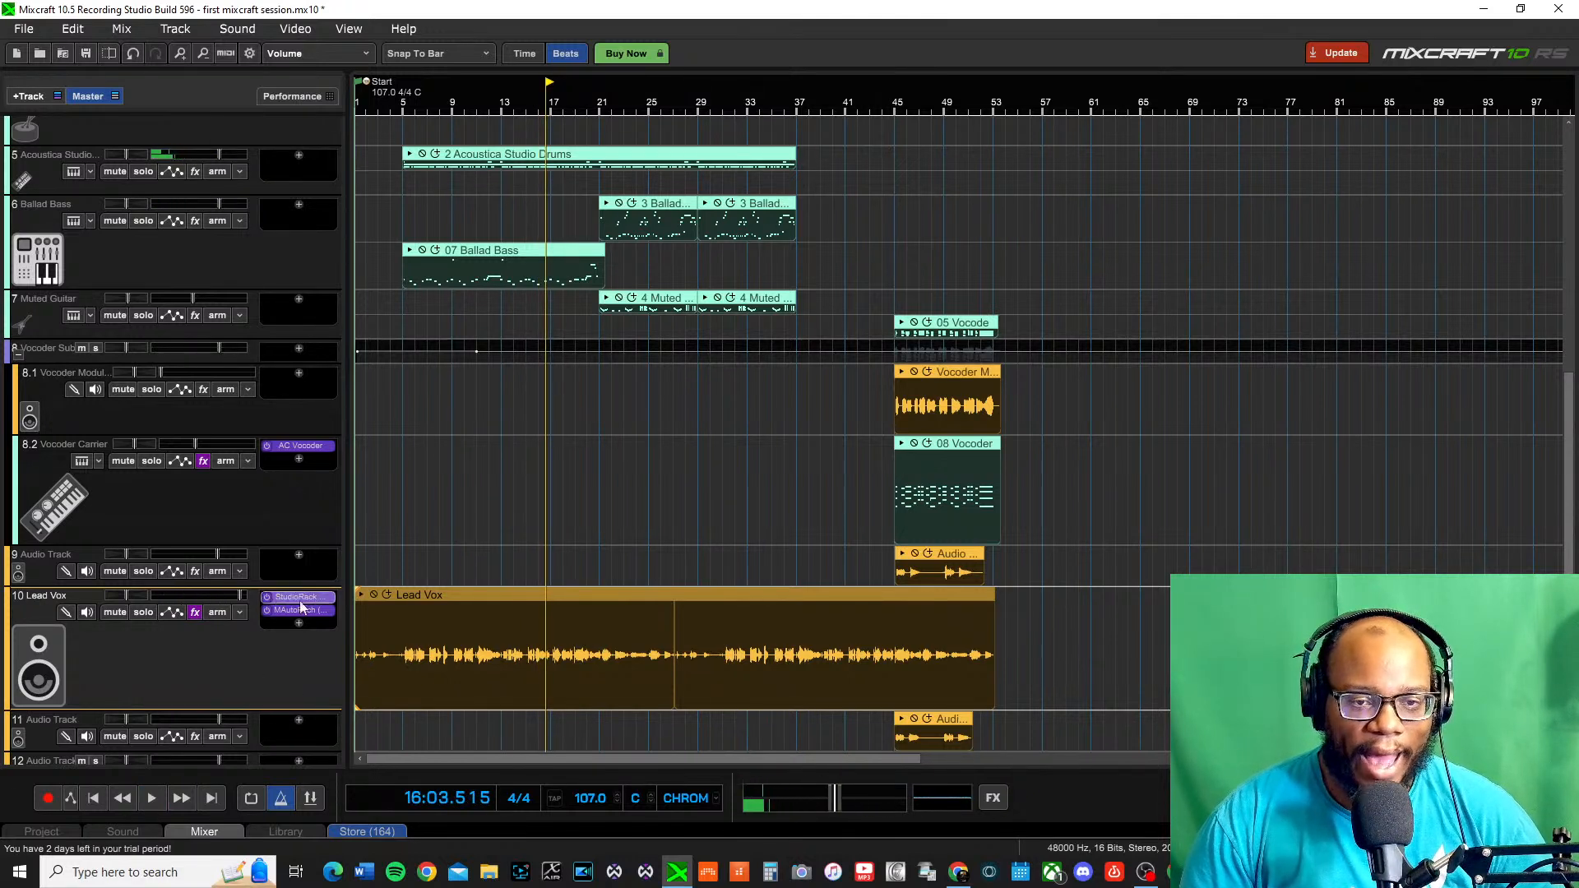
# Bypass the MAutoPitch effect on the Lead Vox track and briefly play the song from bar 16
pyautogui.click(266, 610)
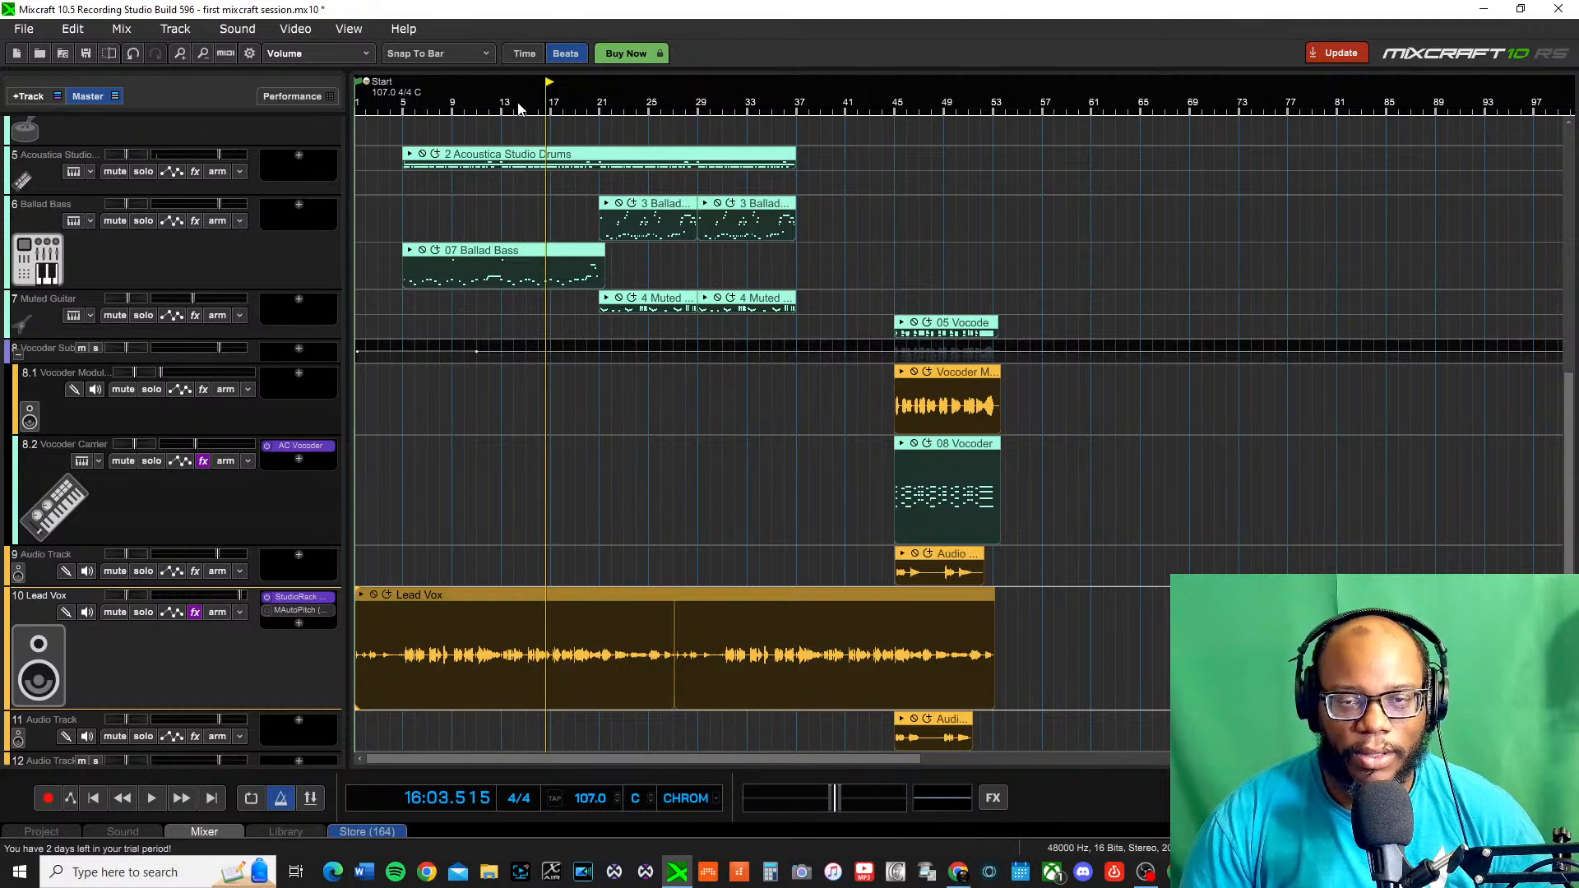
pyautogui.press('space')
pyautogui.press('space')
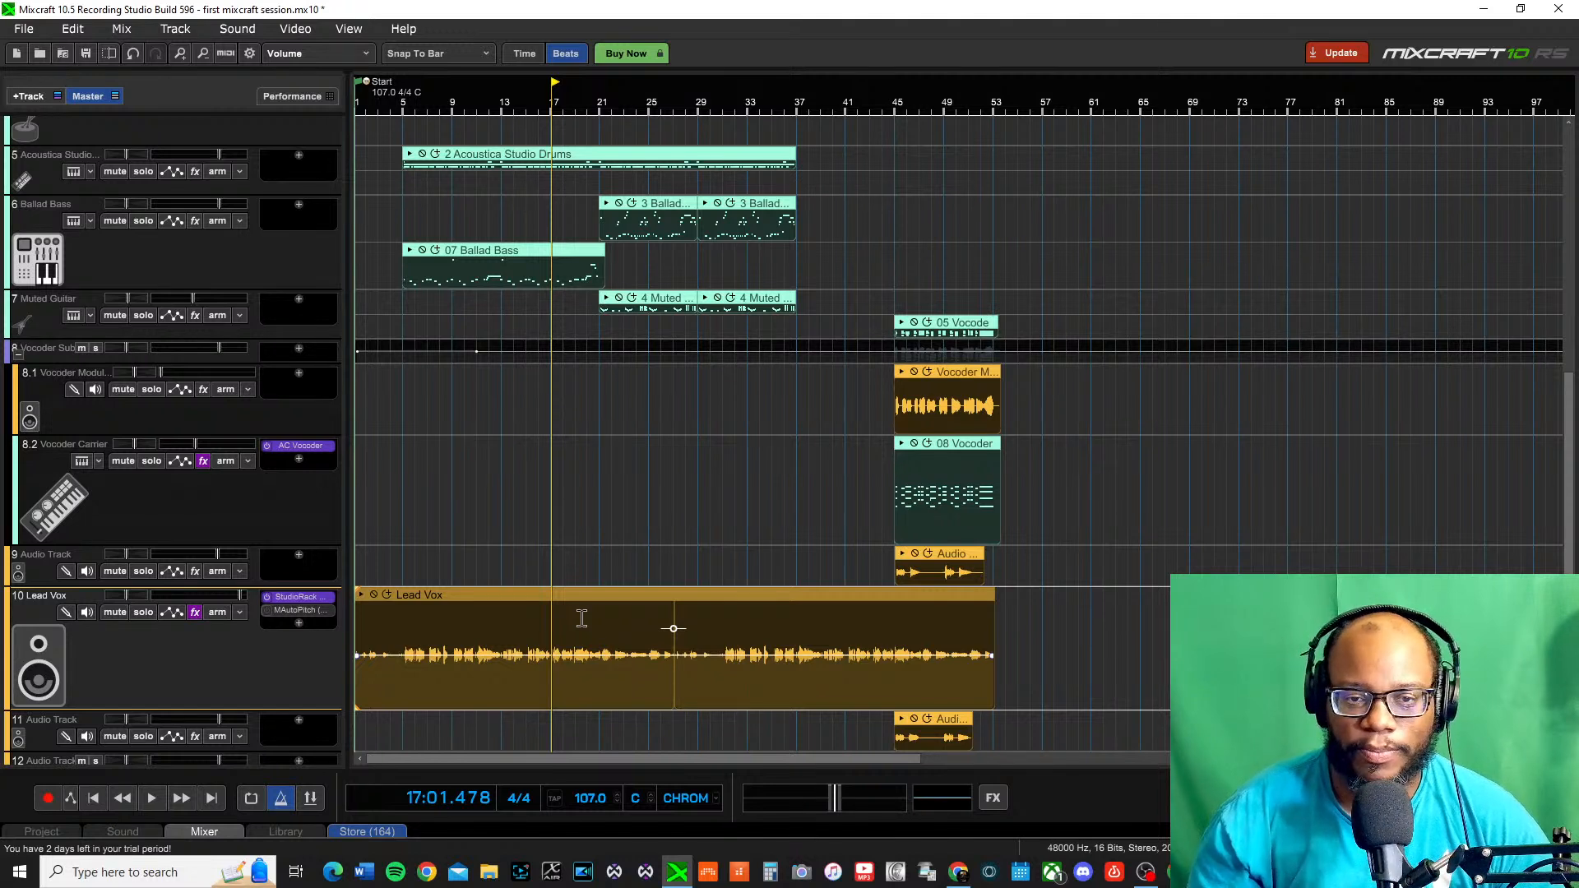
# Search the Lead Vox effect list for "clar" to show the Clarity Vx plug-ins, and close it without adding one
pyautogui.click(299, 621)
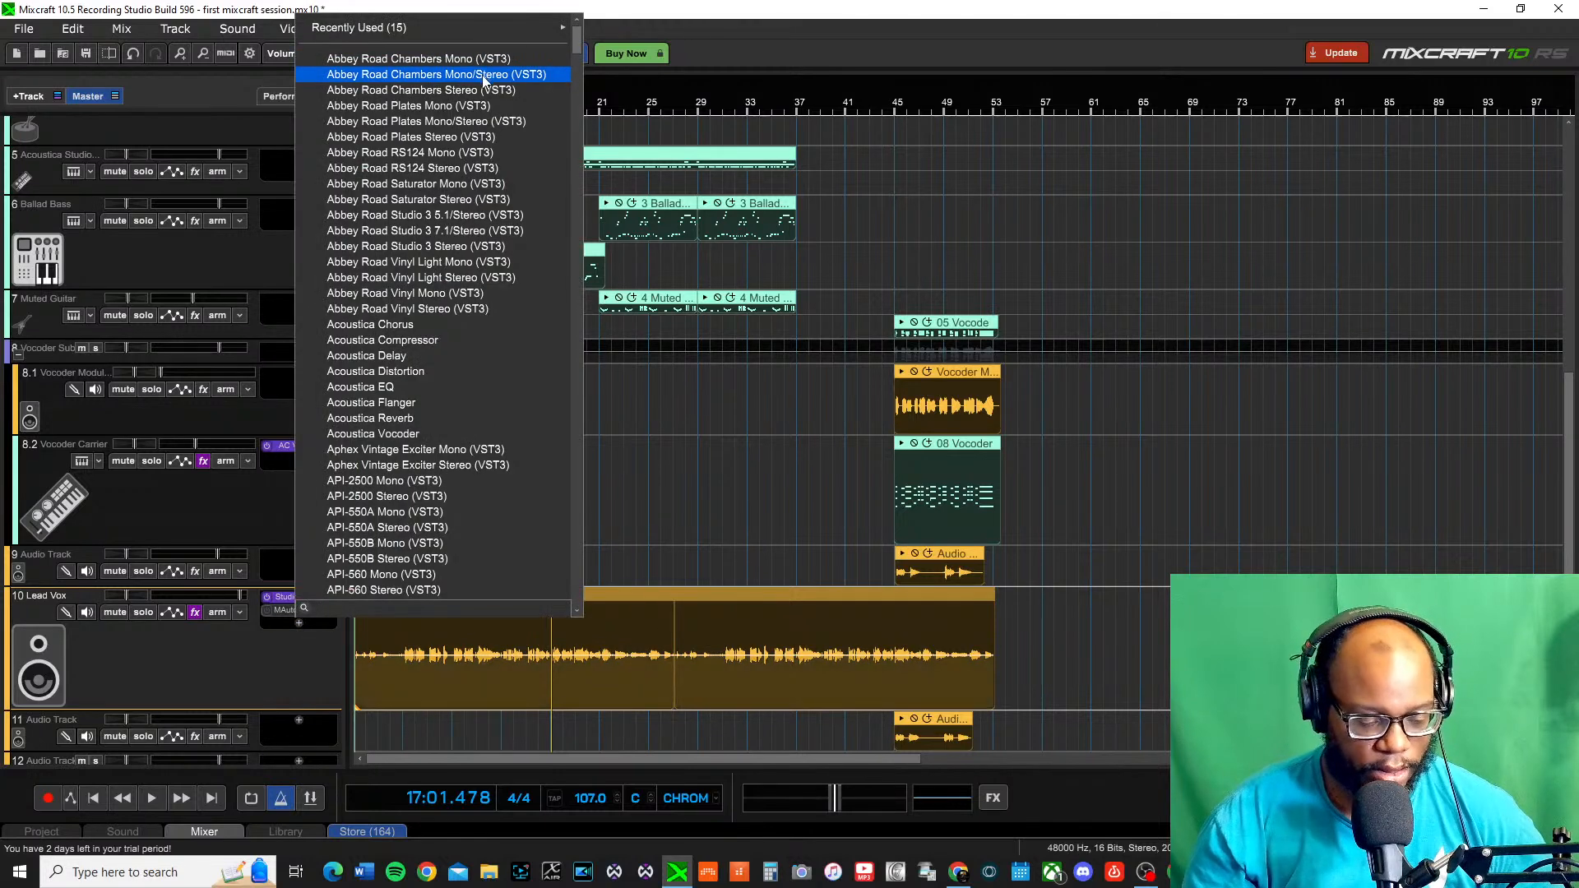
pyautogui.write('cl')
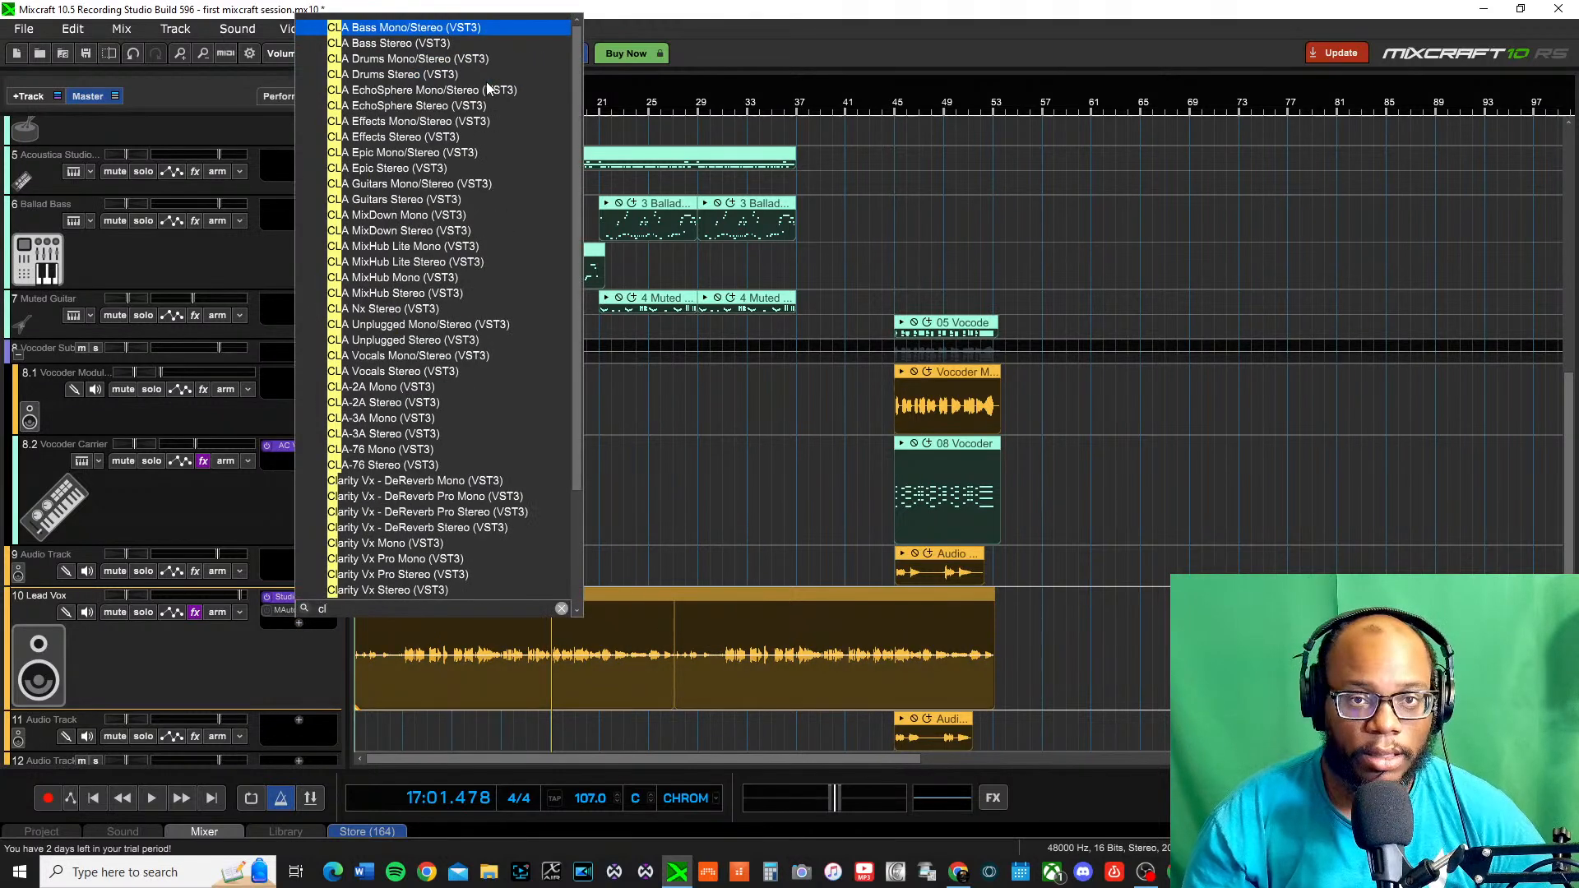
pyautogui.write('ar')
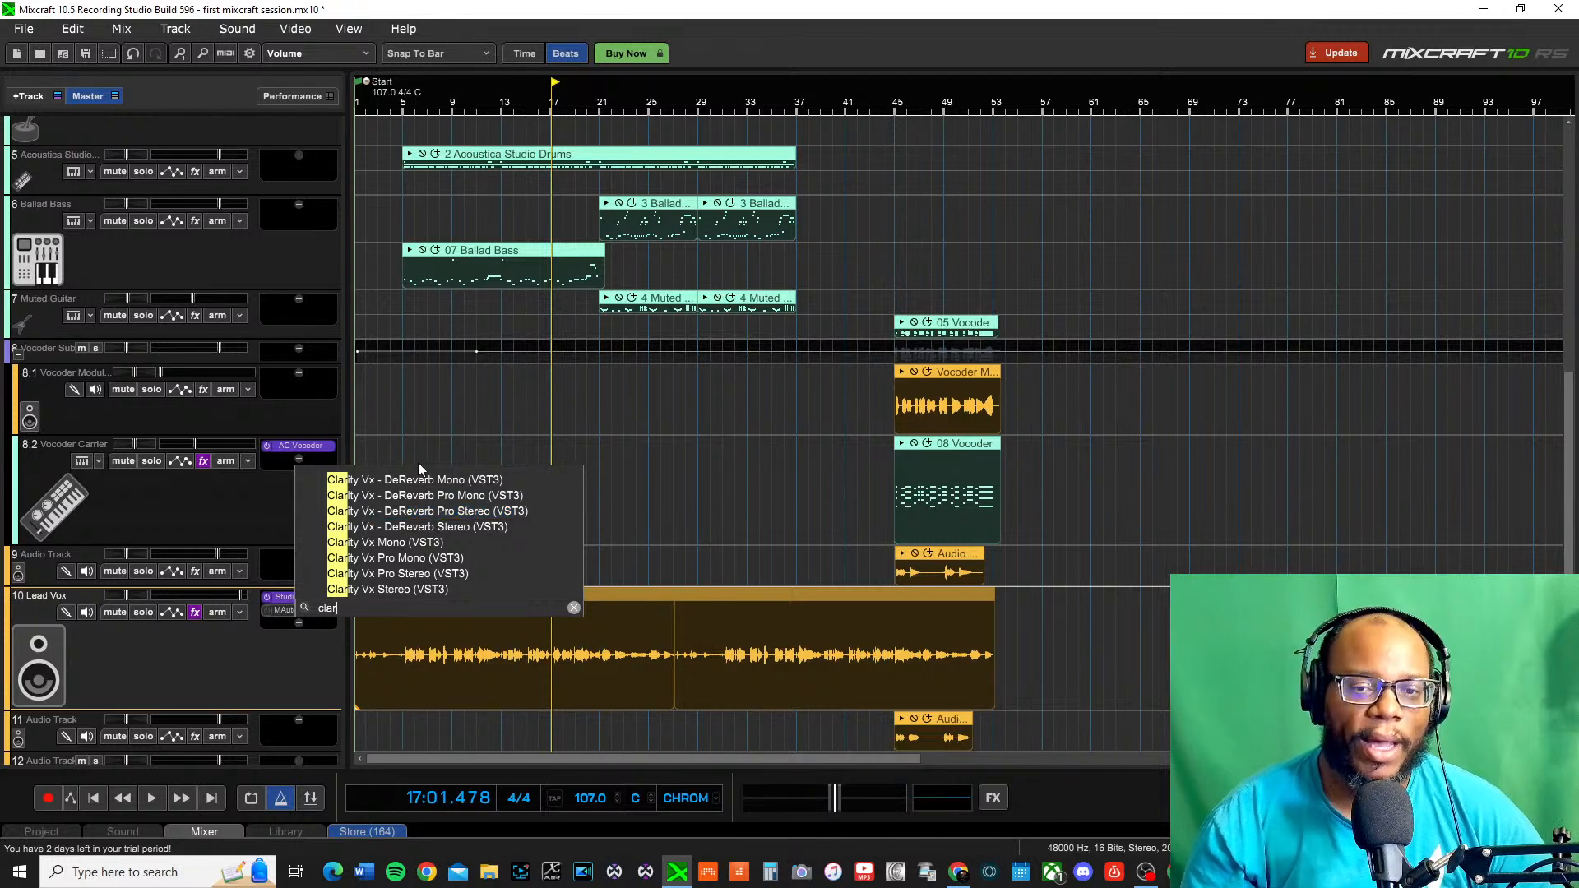
pyautogui.click(263, 503)
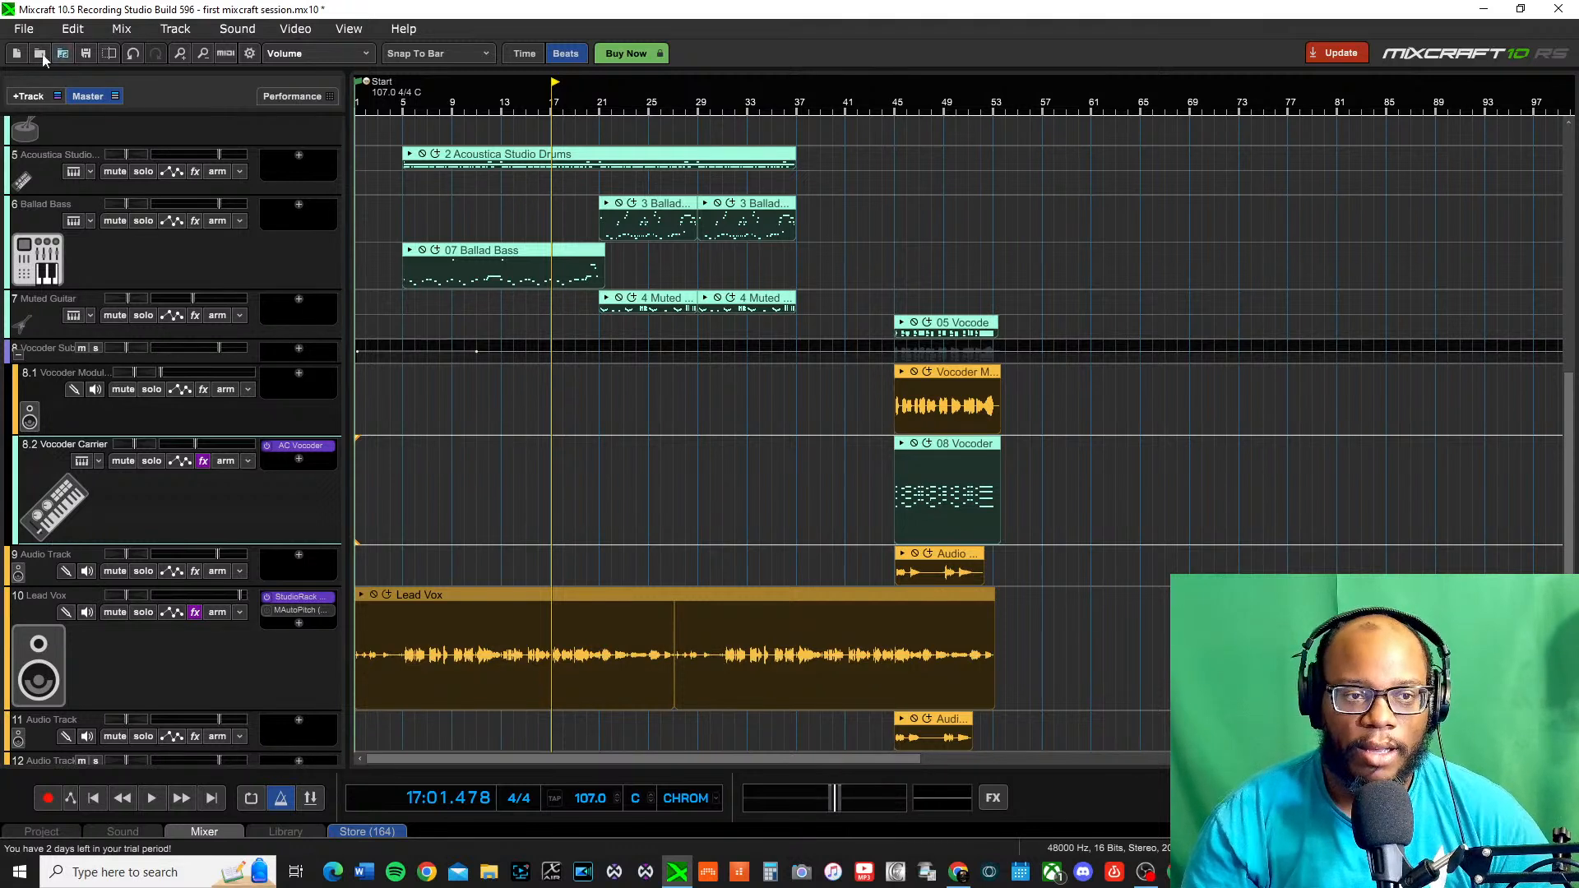
# Open the Bass Drum track's instrument settings and reselect the Acoustica Studio Drums preset
pyautogui.scroll(-1, 323, 573)
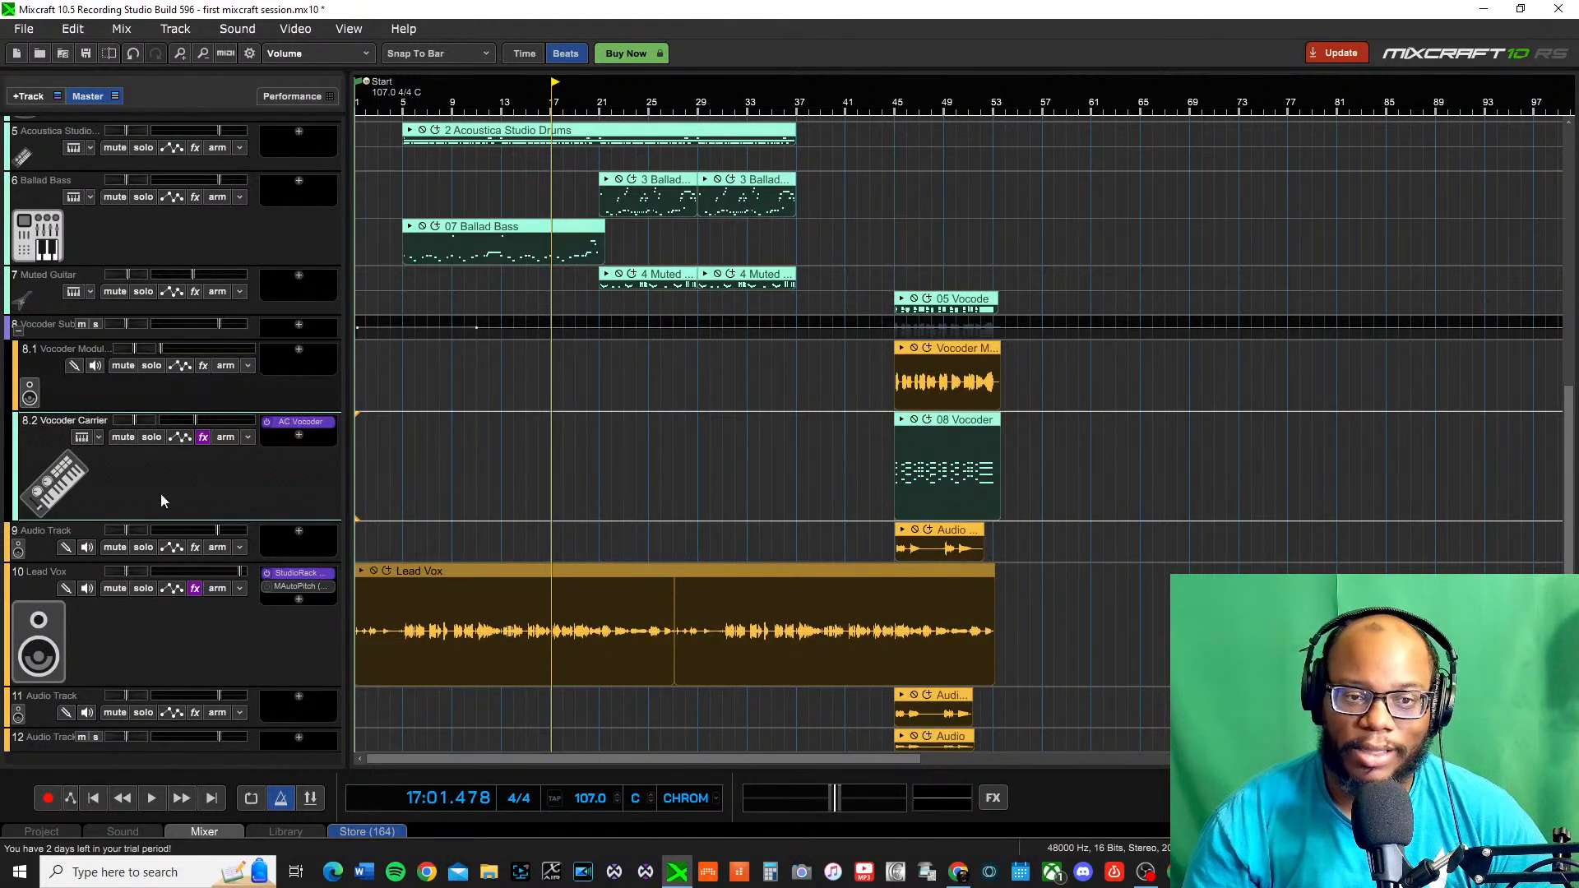
pyautogui.scroll(3, 806, 320)
pyautogui.scroll(5, 997, 229)
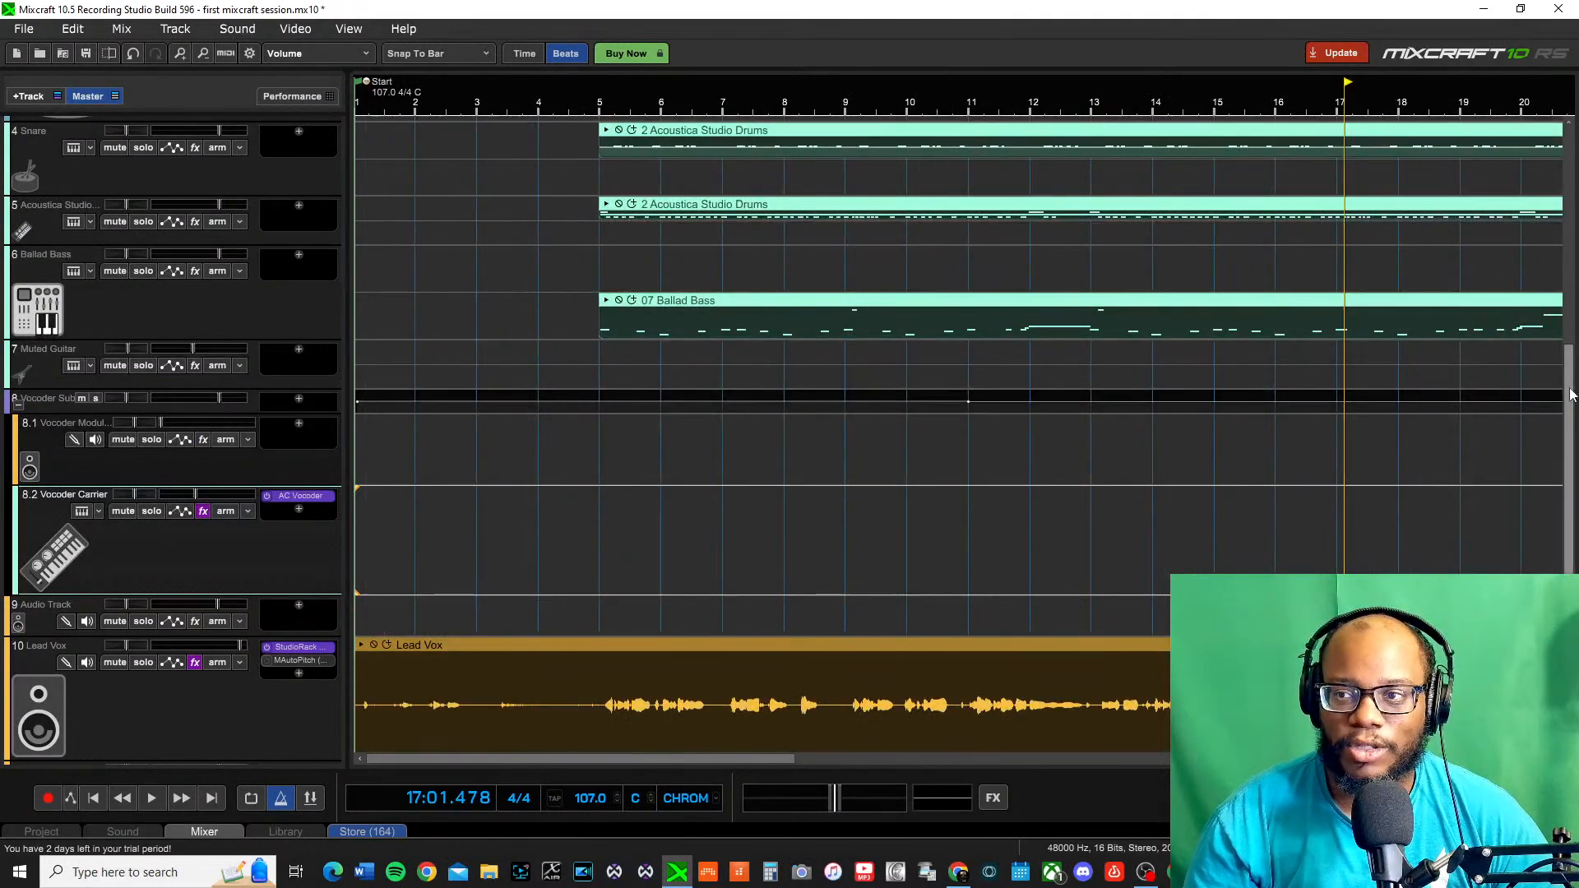
pyautogui.scroll(5, 58, 168)
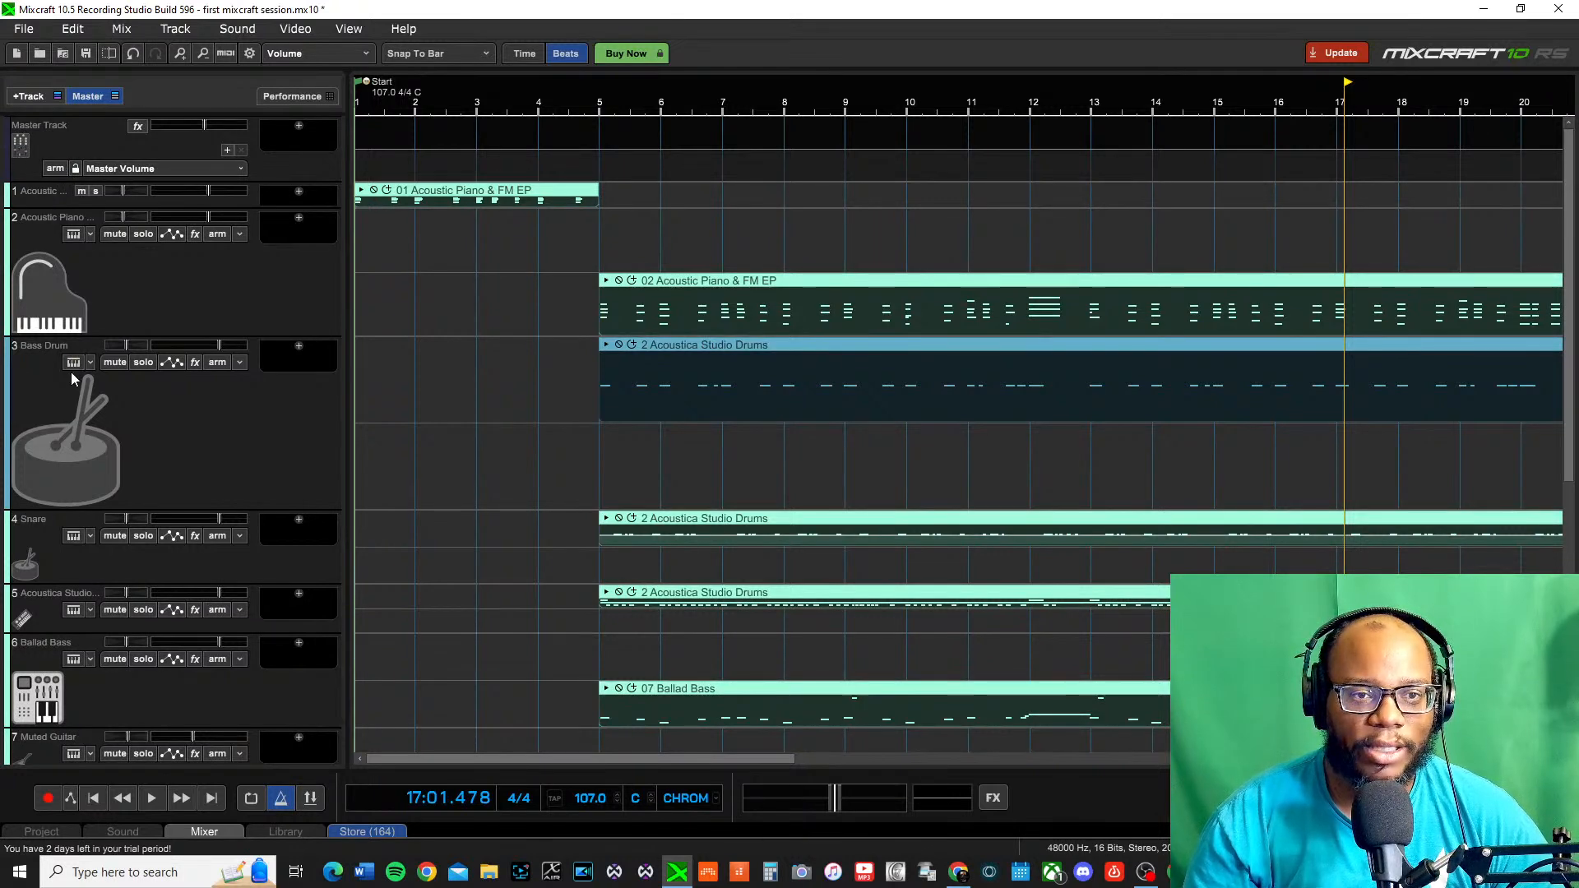
pyautogui.click(521, 378)
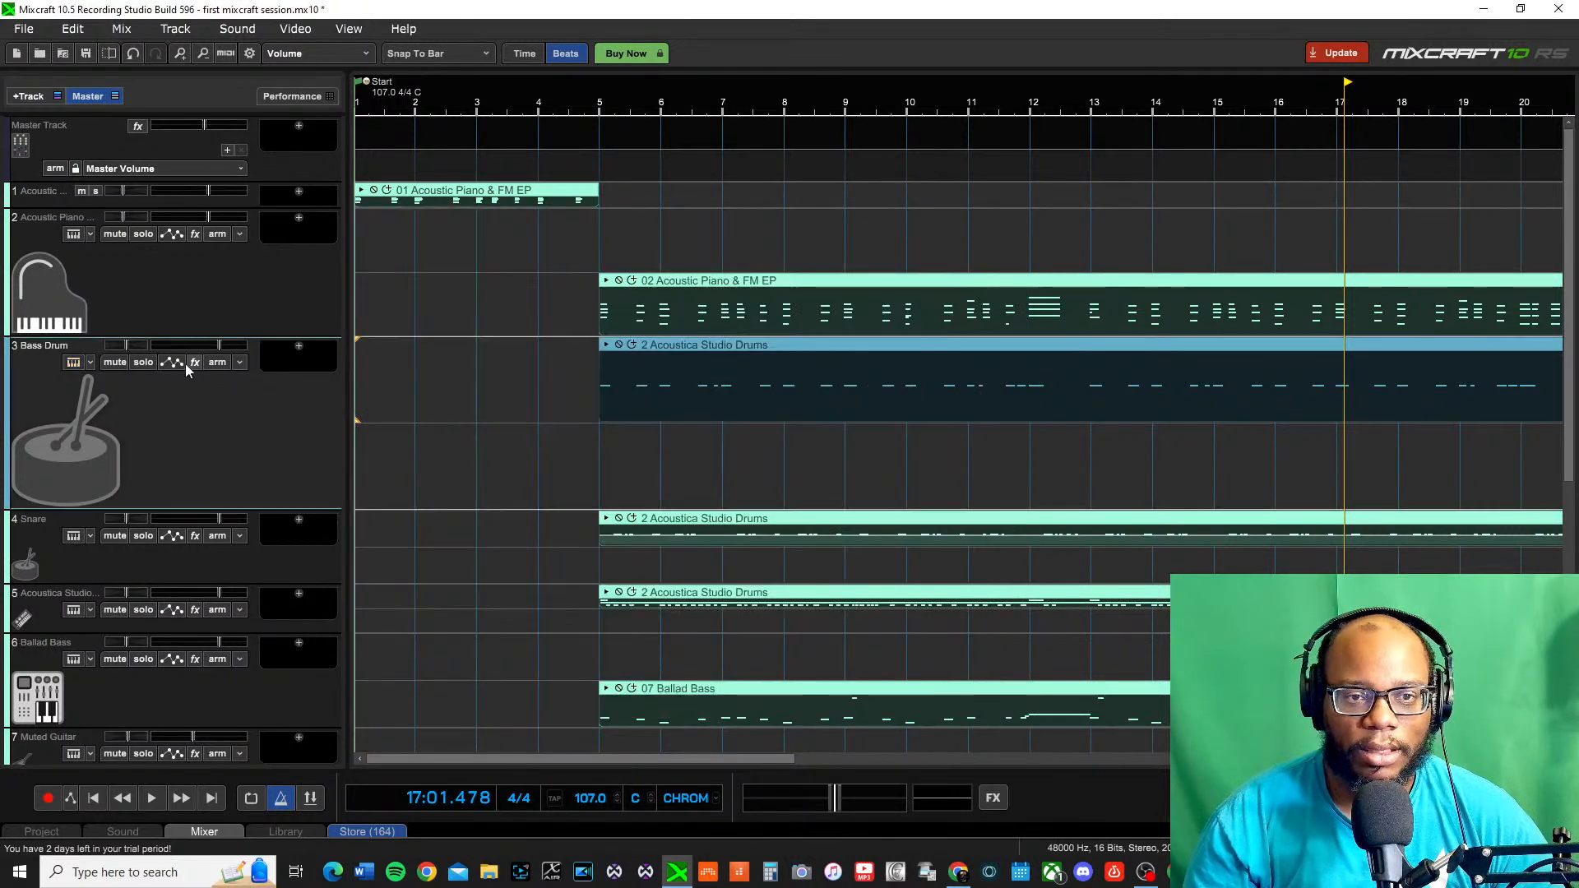
pyautogui.click(73, 362)
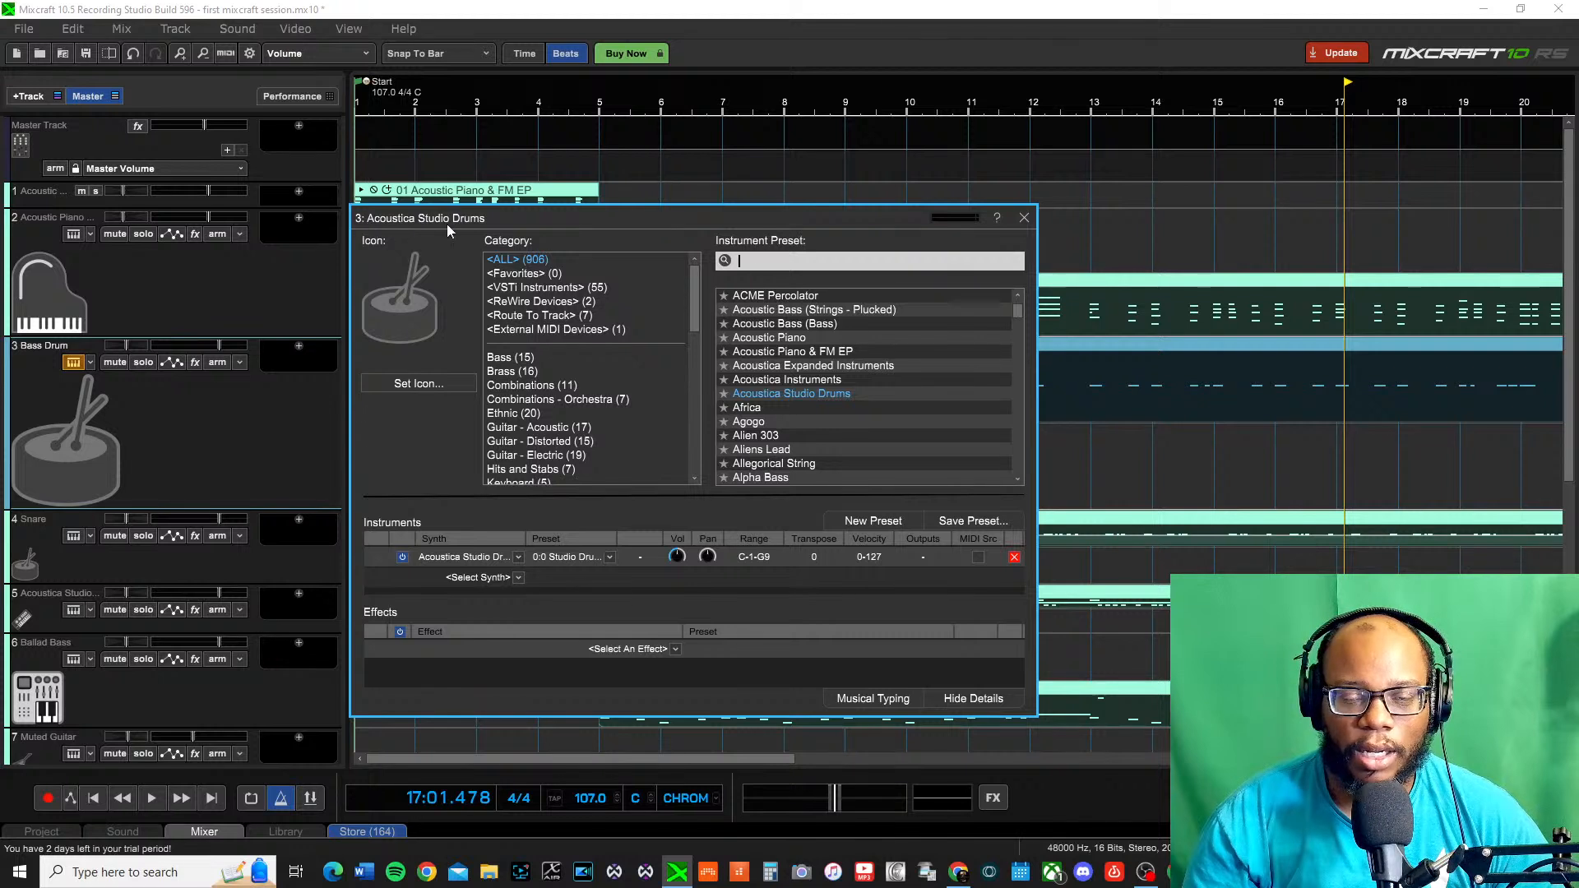
pyautogui.click(816, 397)
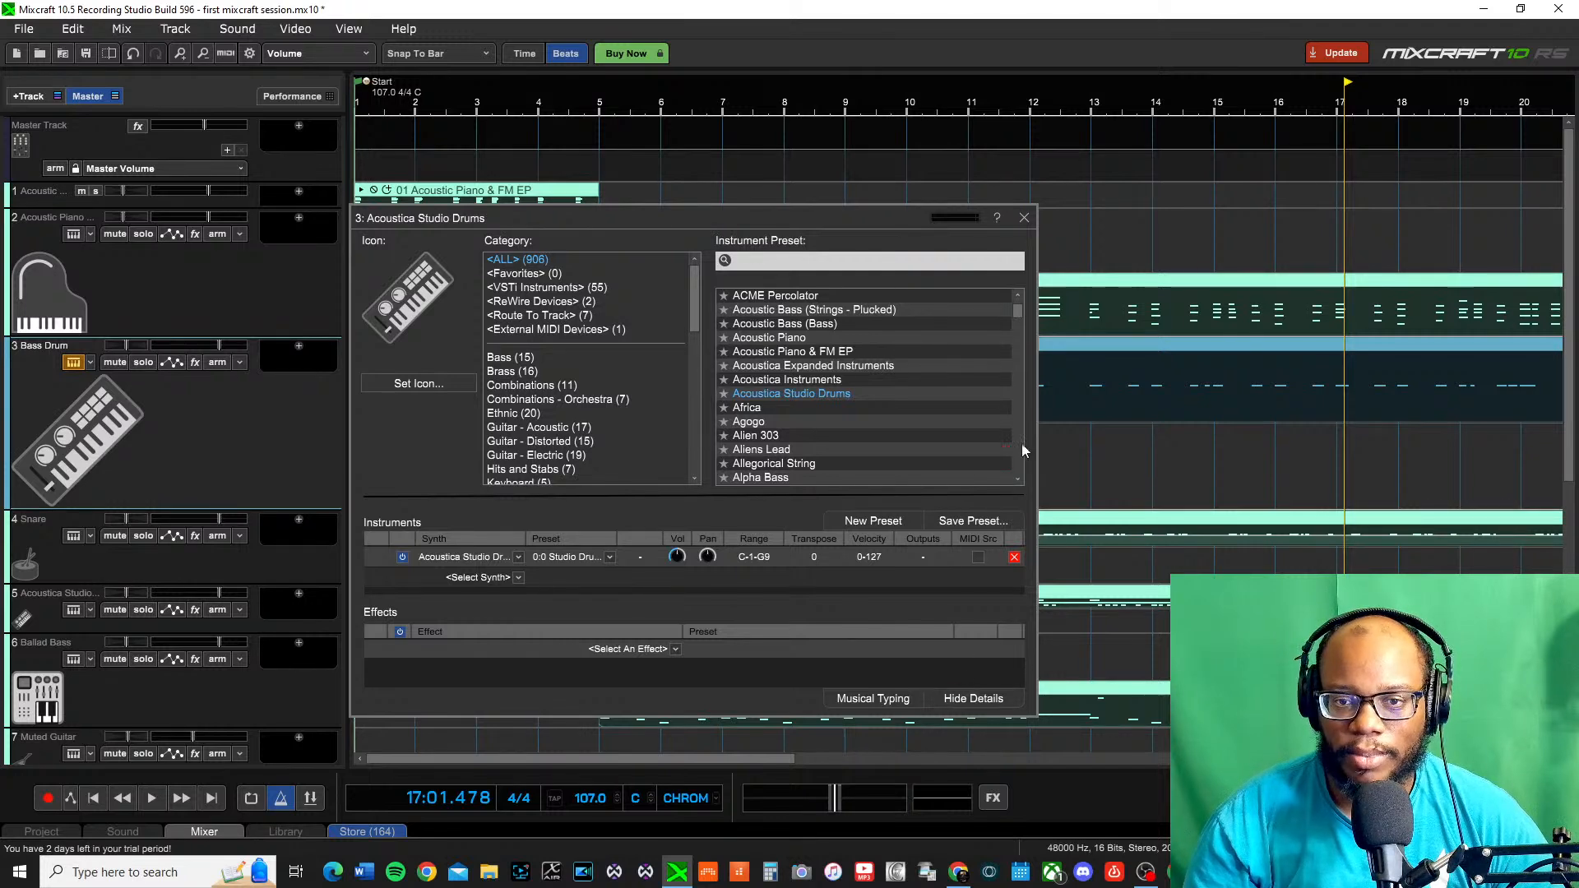
# View the drum kit presets available for the Bass Drum's synth and close the instrument settings
pyautogui.click(484, 560)
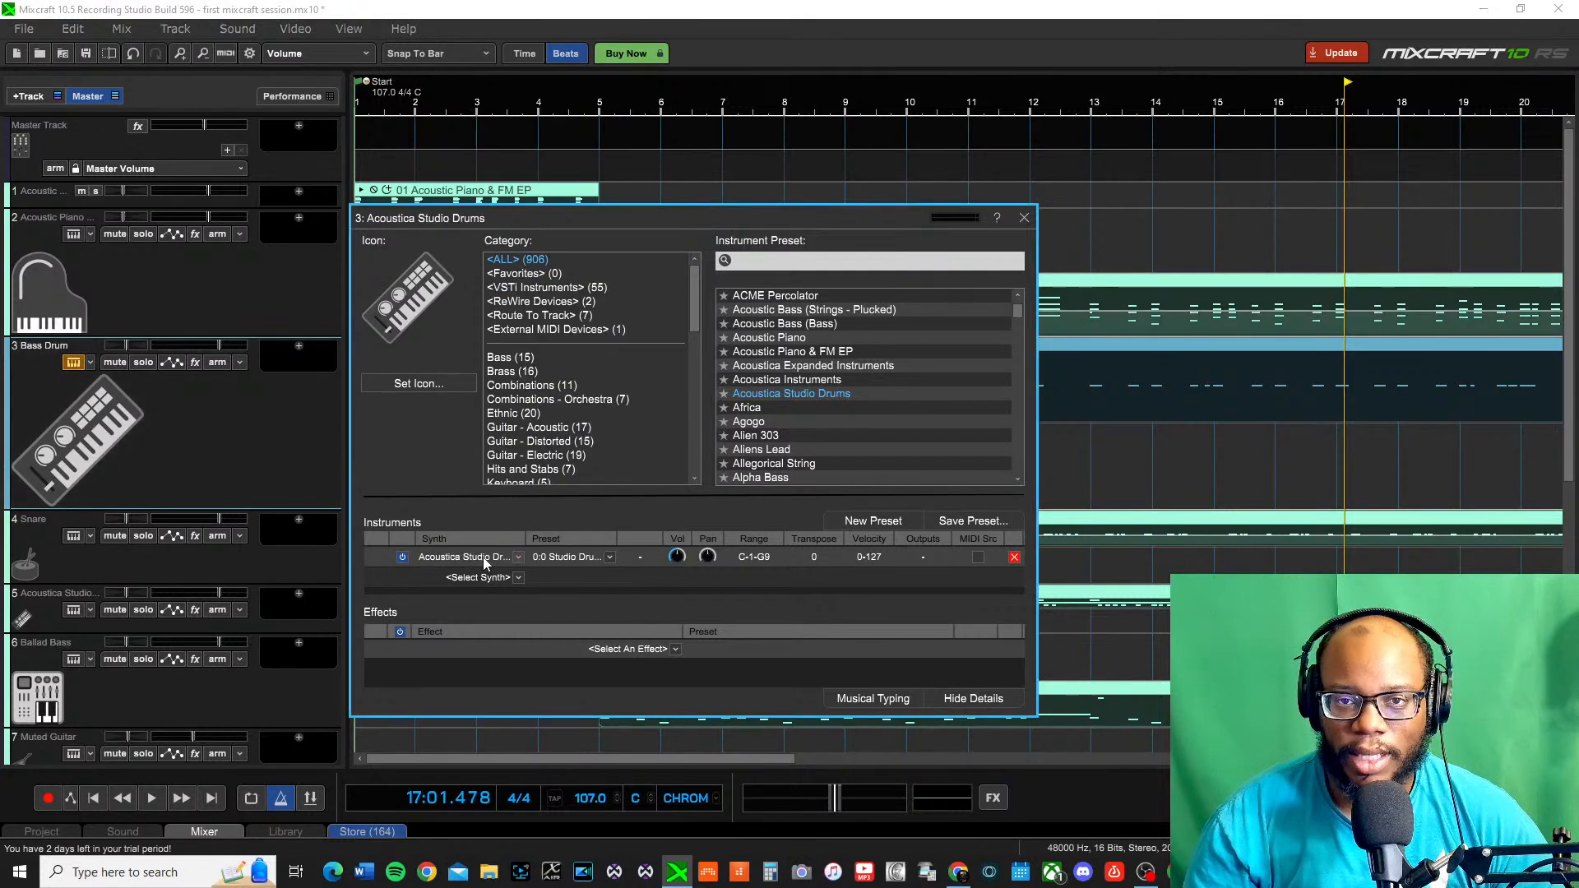
pyautogui.click(484, 560)
pyautogui.click(569, 600)
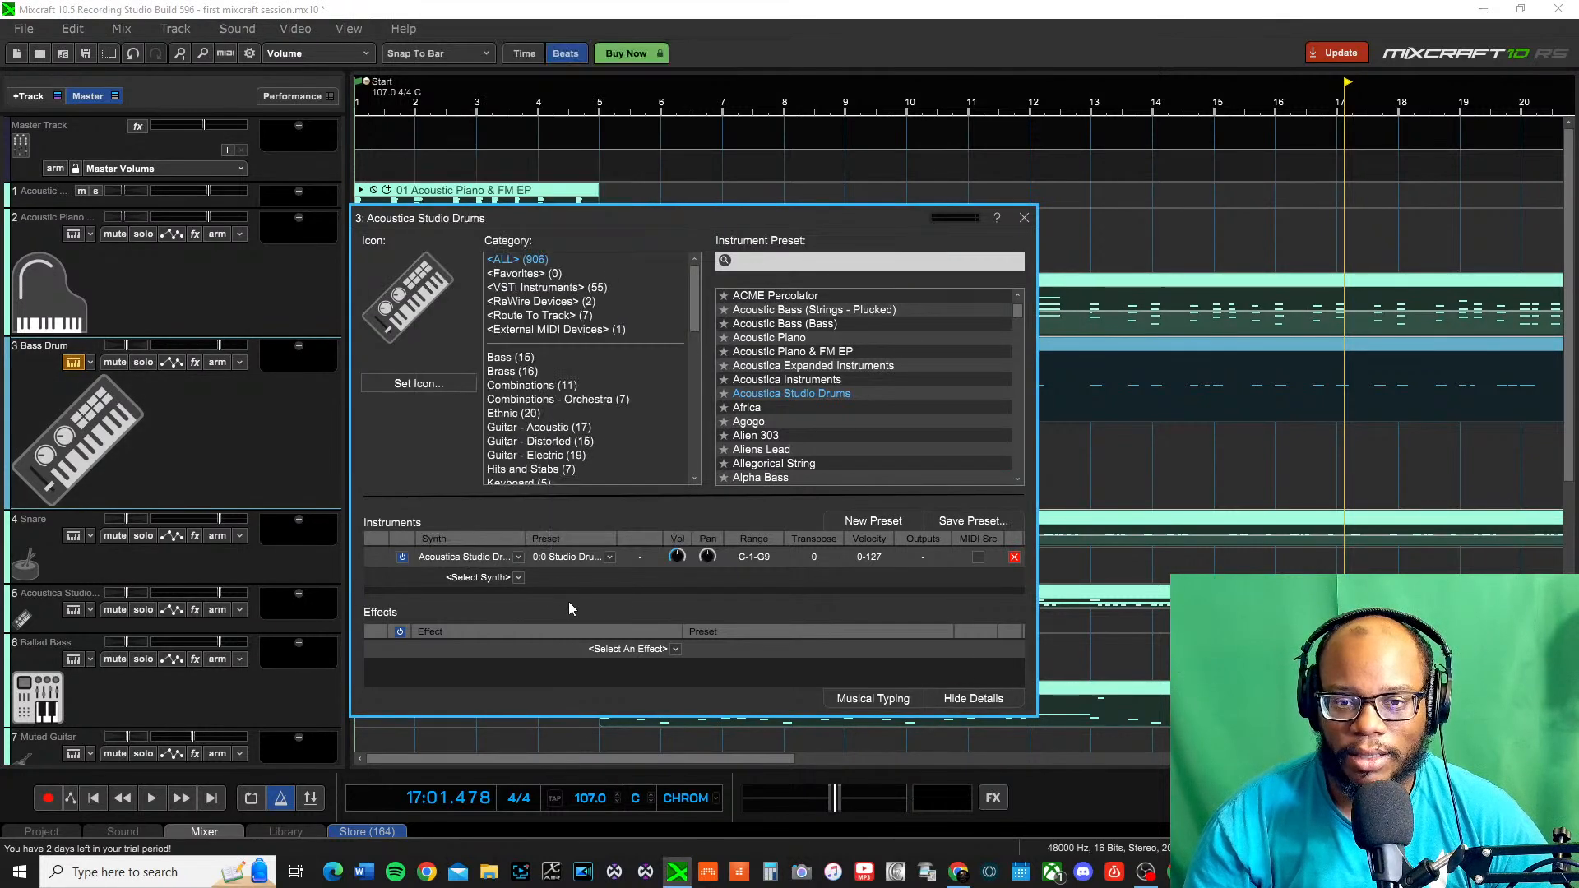
pyautogui.click(569, 559)
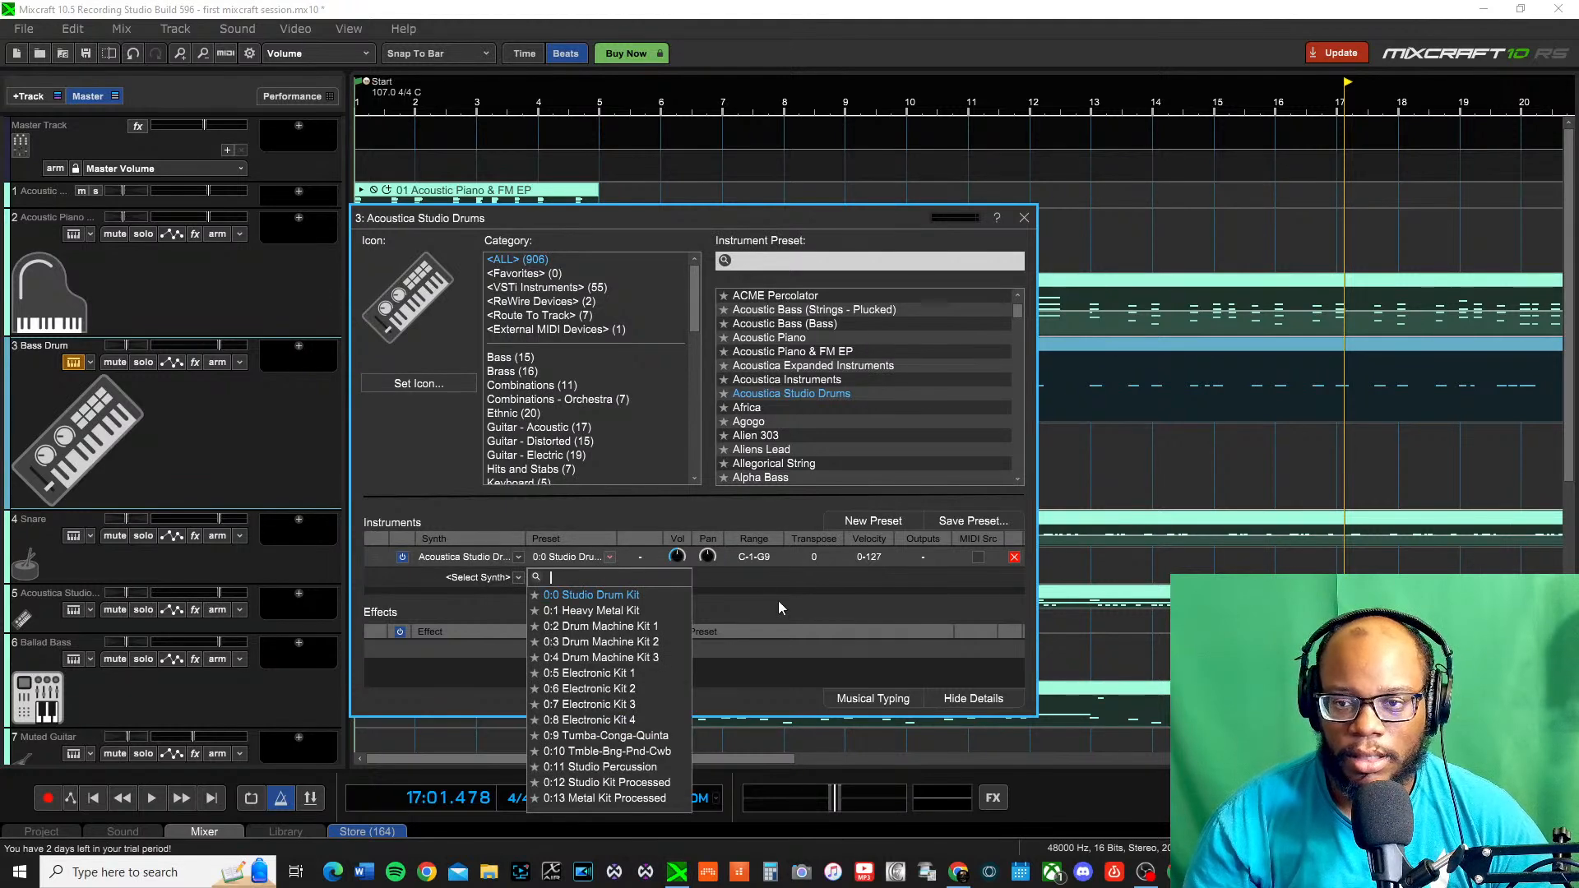
pyautogui.click(777, 604)
pyautogui.click(1024, 217)
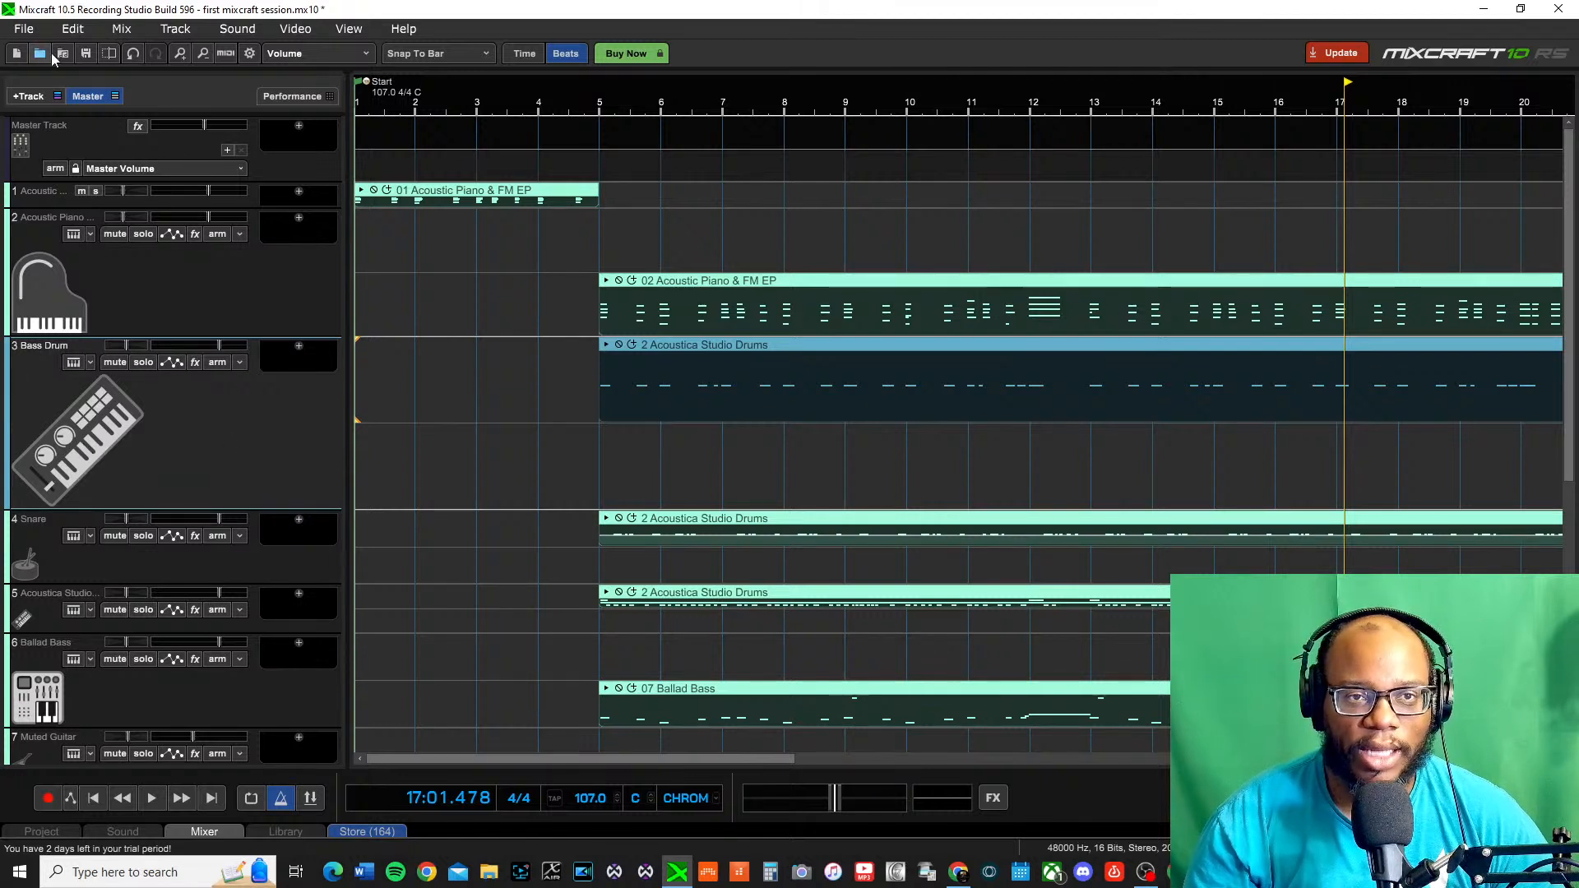
# Start a new project, saving the changes to the current session
pyautogui.click(24, 29)
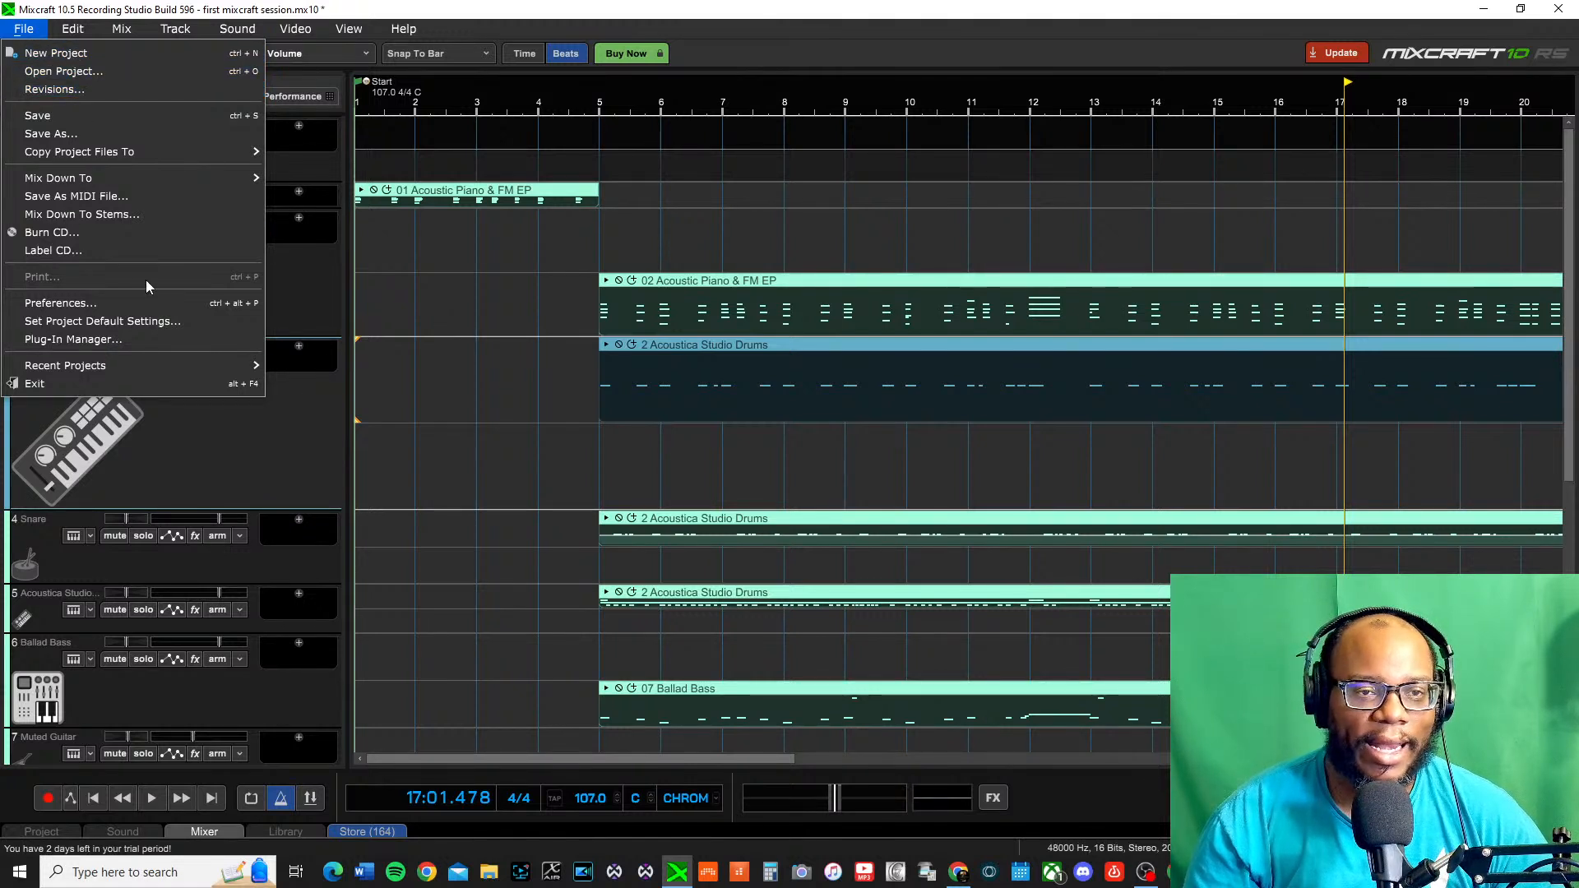
pyautogui.click(77, 62)
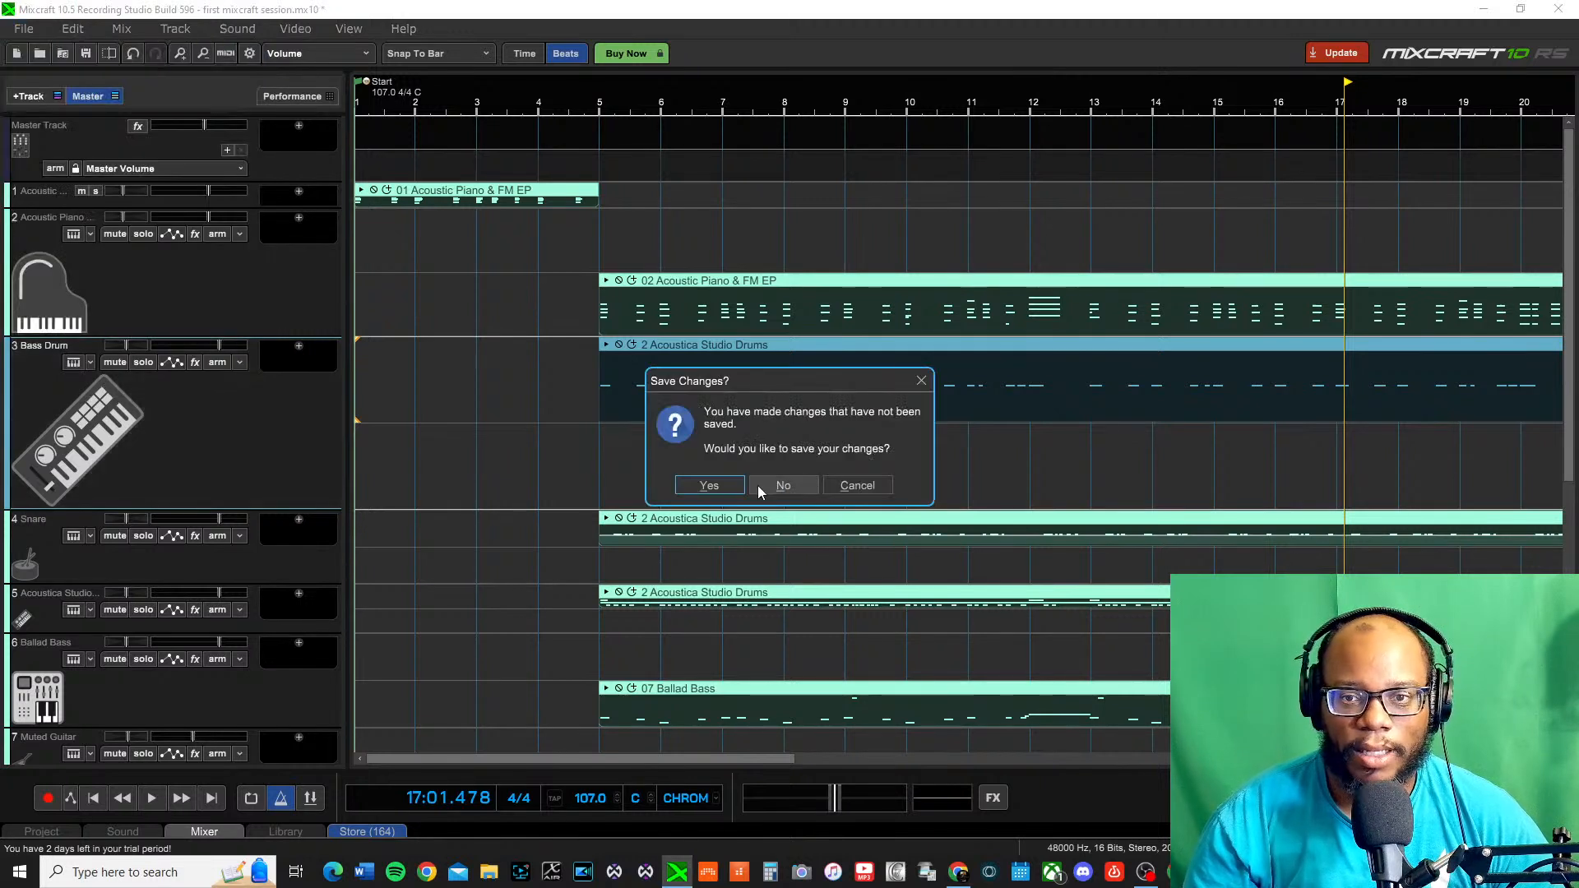
pyautogui.click(721, 488)
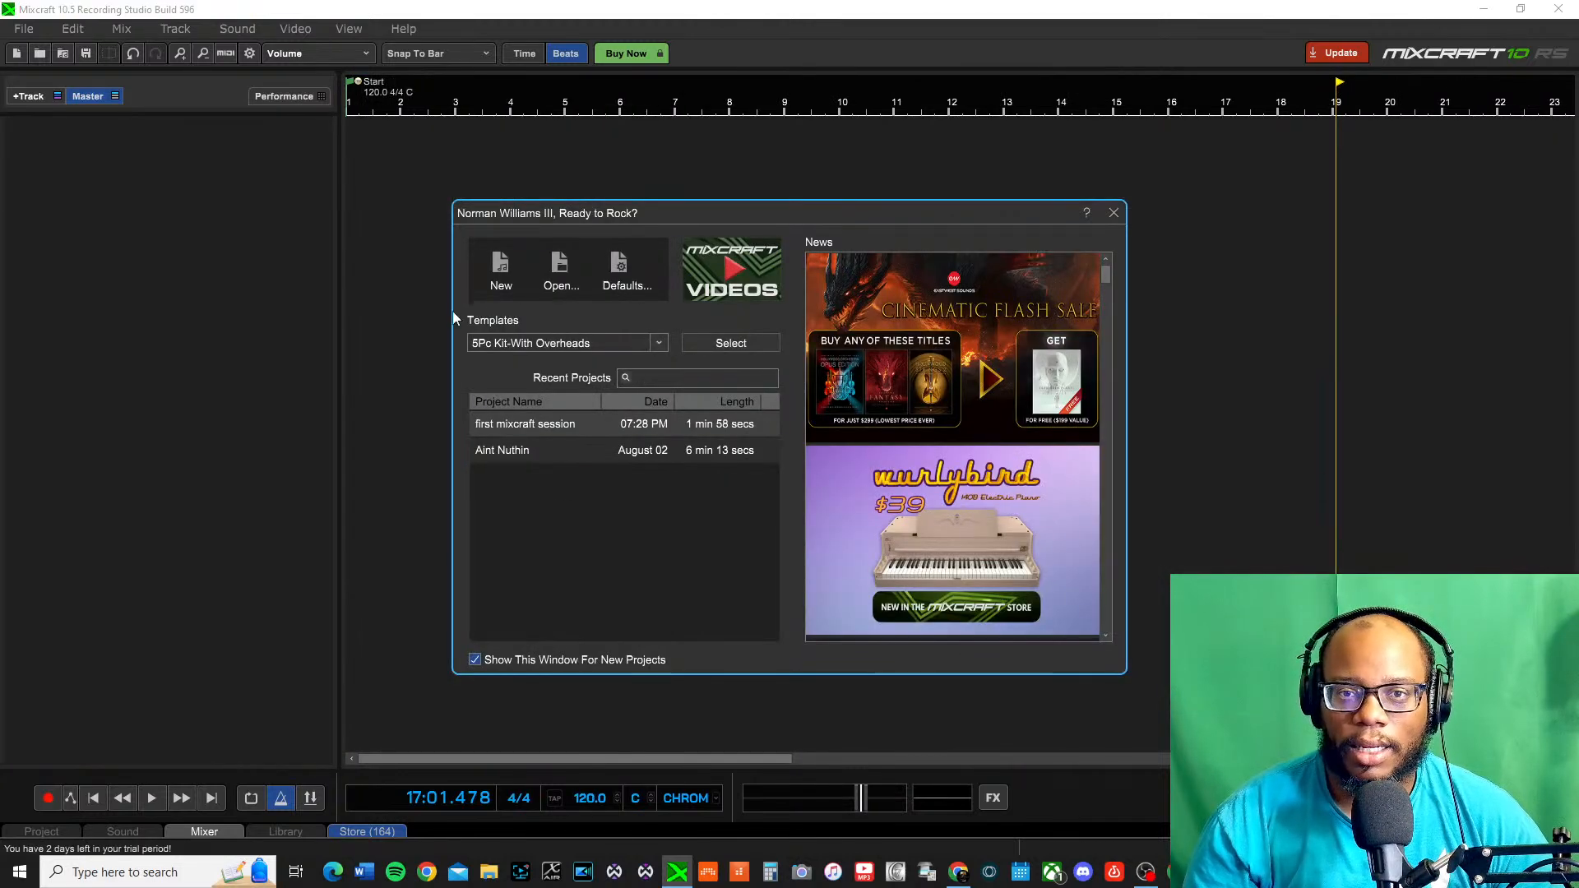
# Examine the project templates offered for a new project, keeping 5Pc Kit-With Overheads selected
pyautogui.click(661, 343)
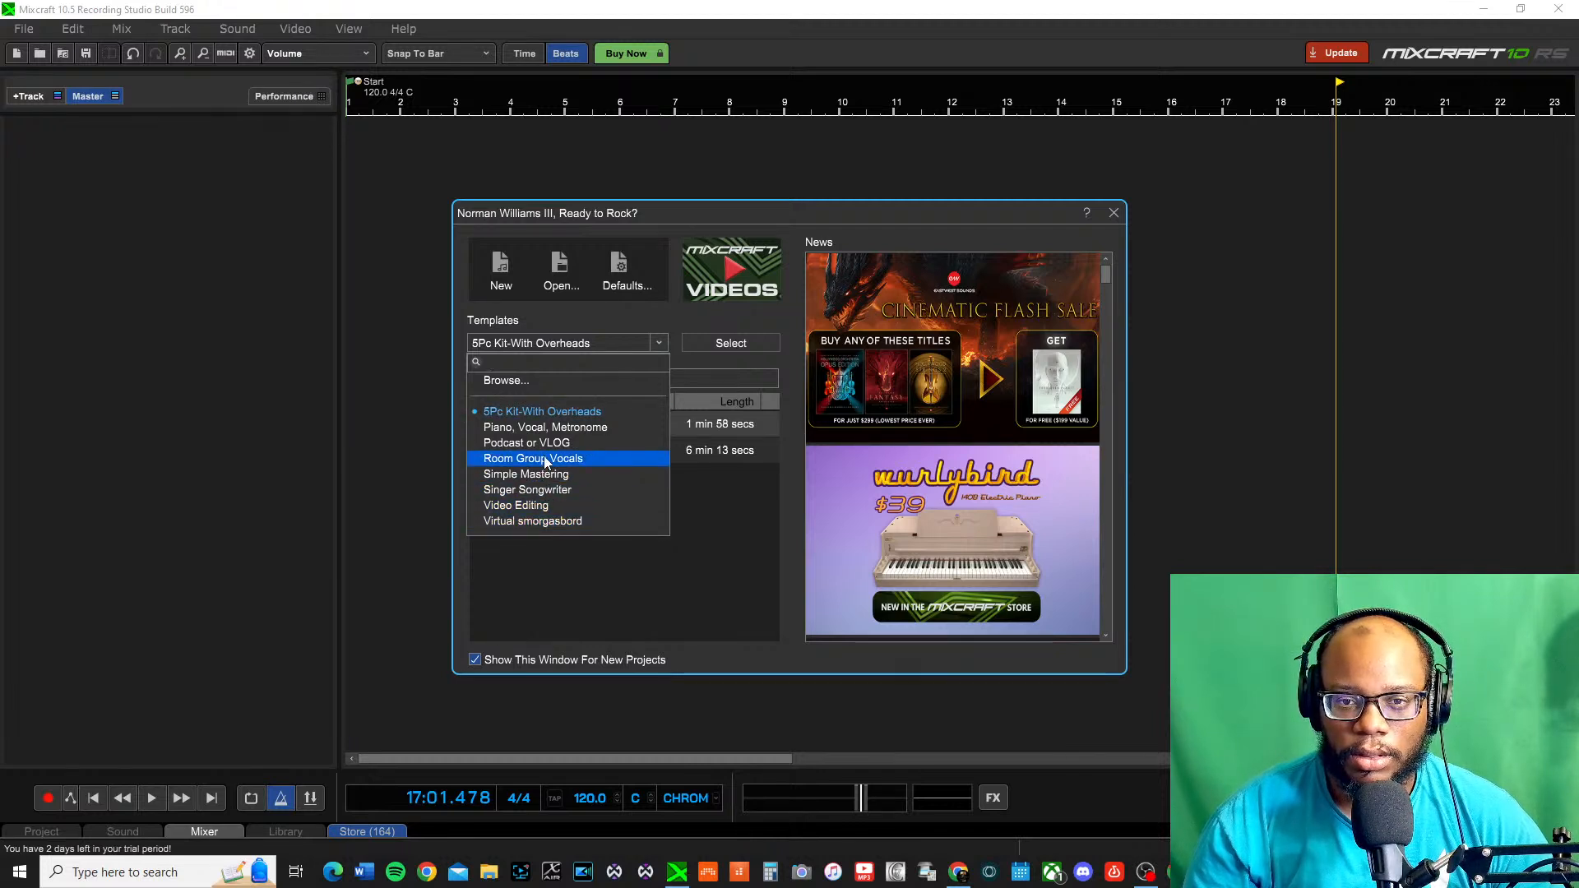
pyautogui.click(535, 382)
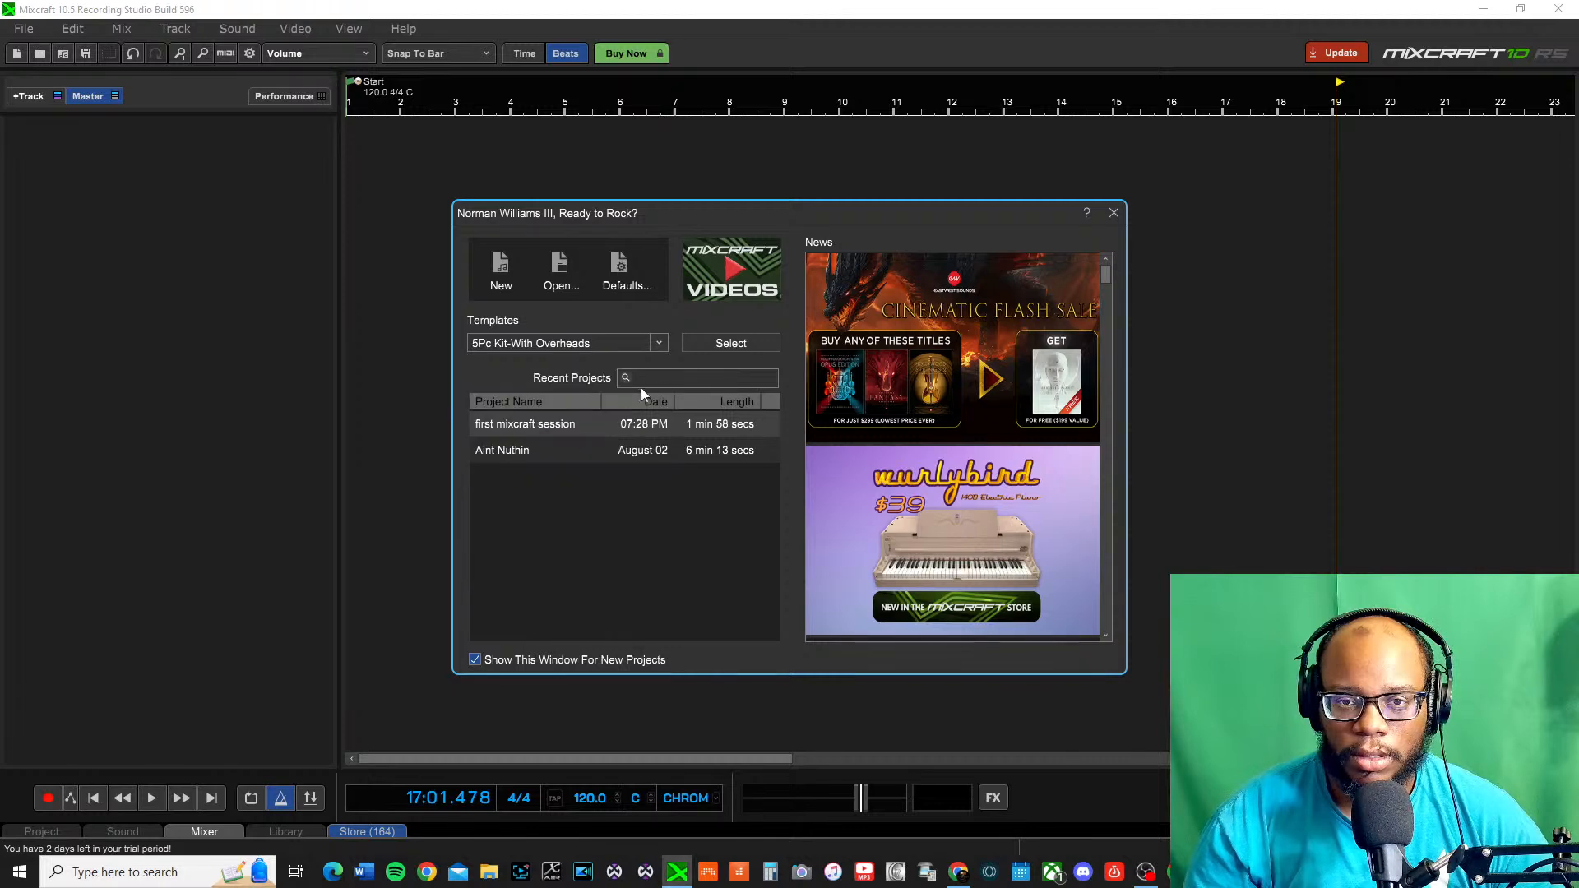
pyautogui.click(1197, 586)
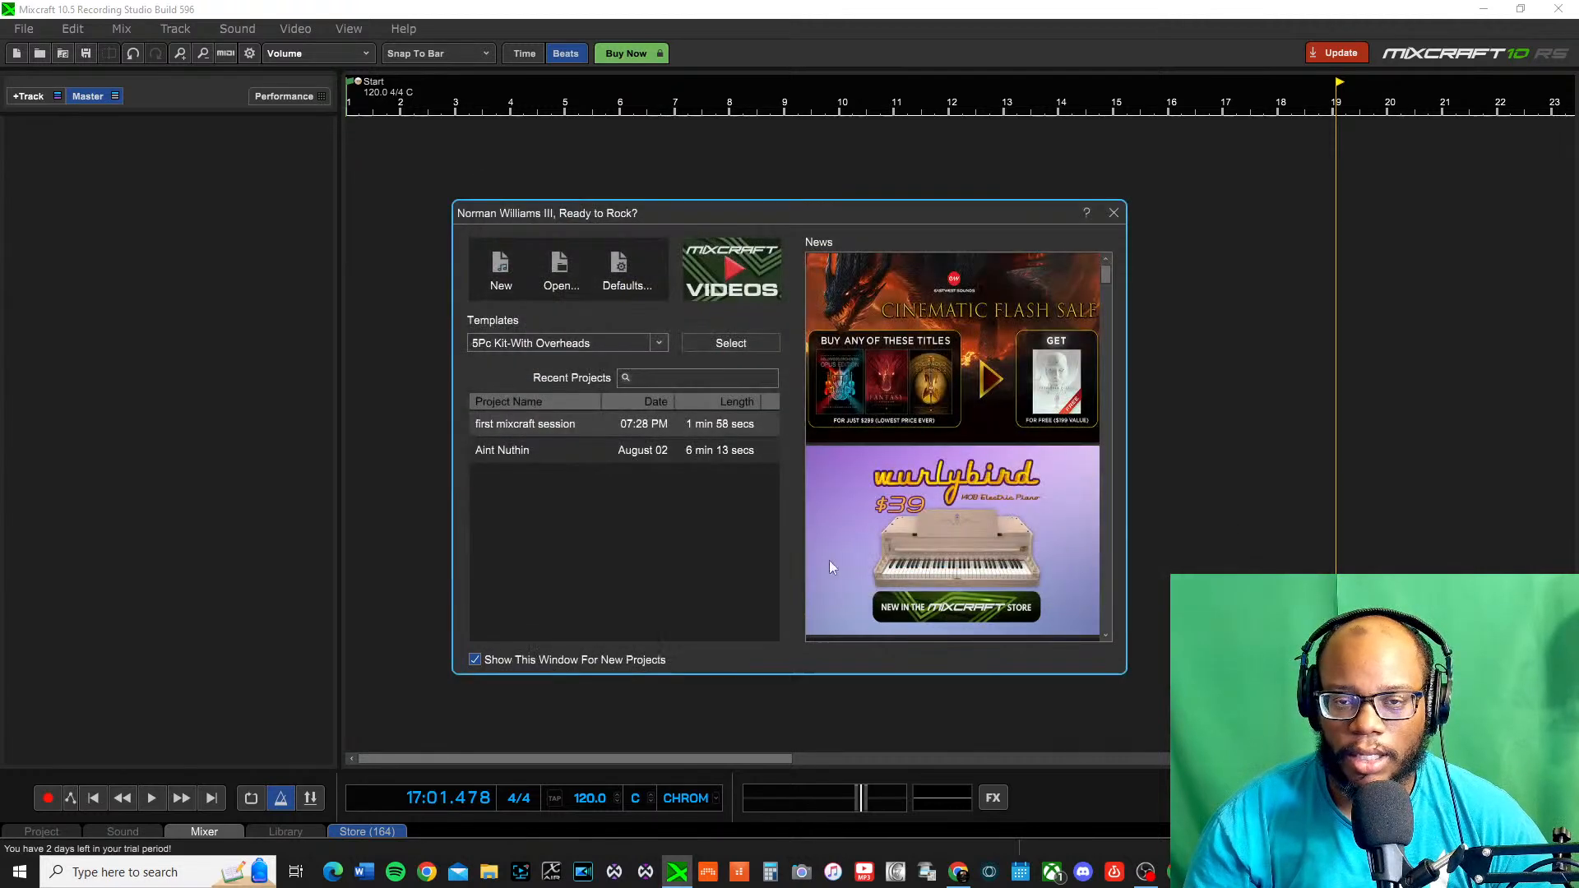
pyautogui.click(658, 342)
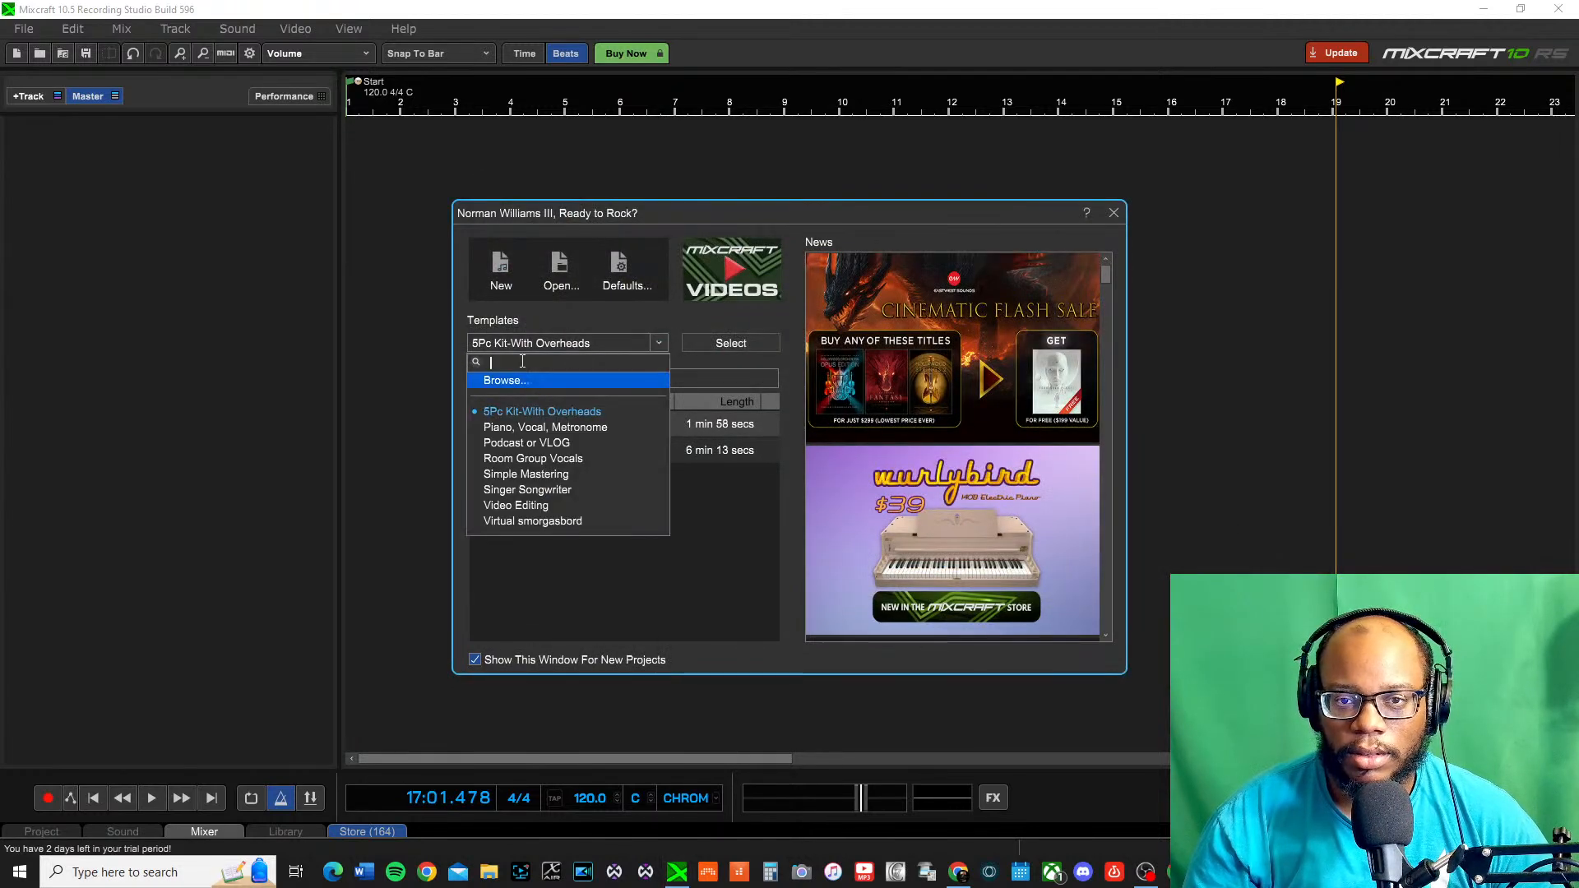
pyautogui.click(468, 411)
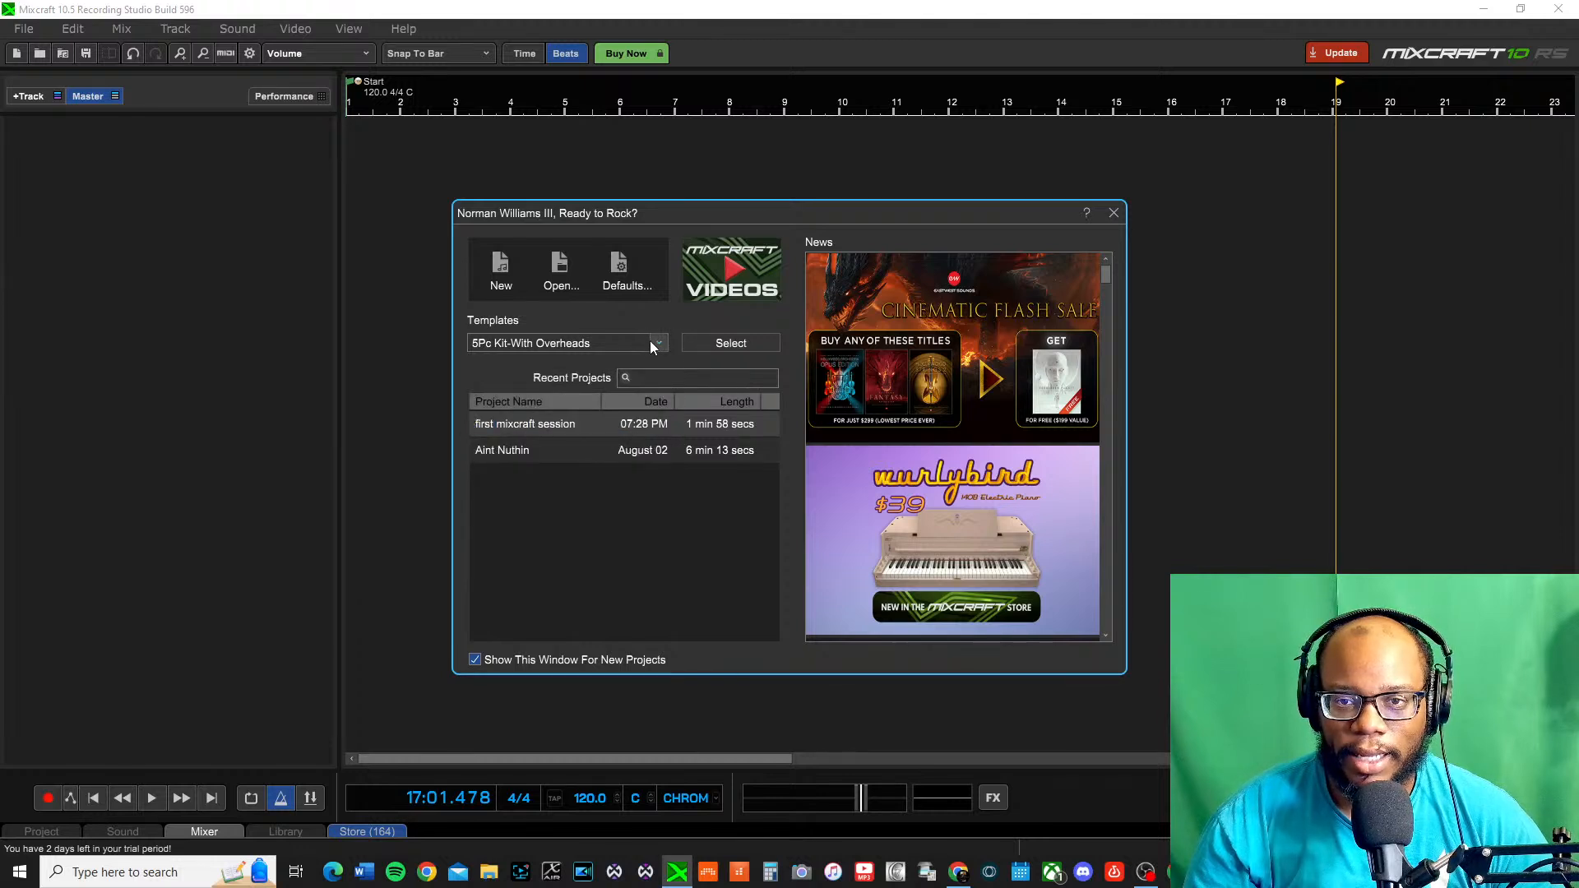
# Create a blank new project and view the track images available for the Acoustic Piano track without changing its image
pyautogui.click(518, 265)
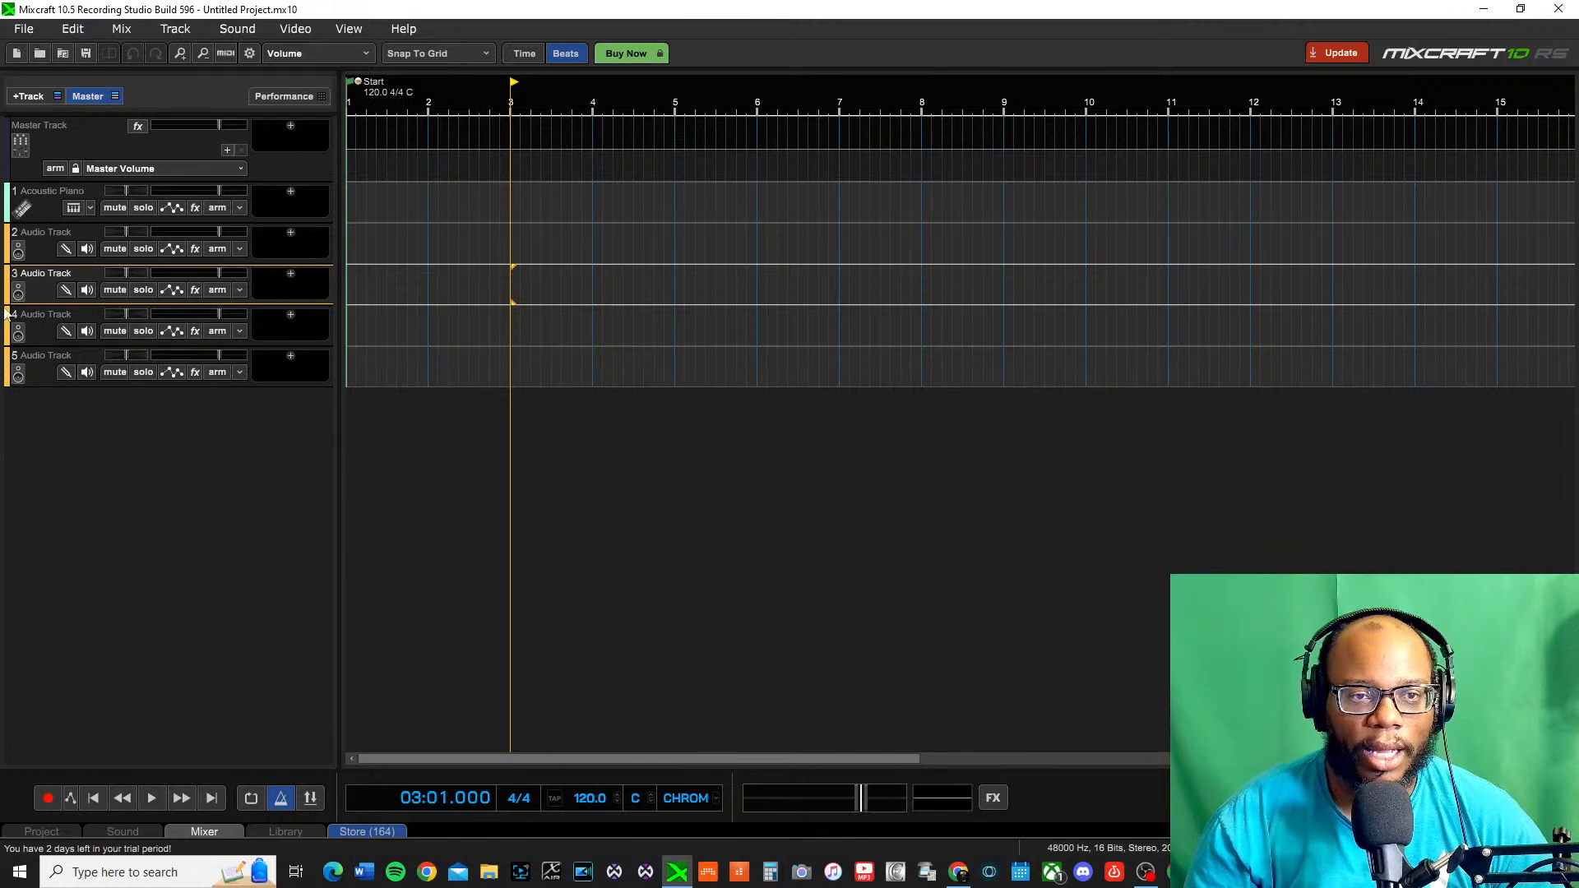
pyautogui.click(41, 206)
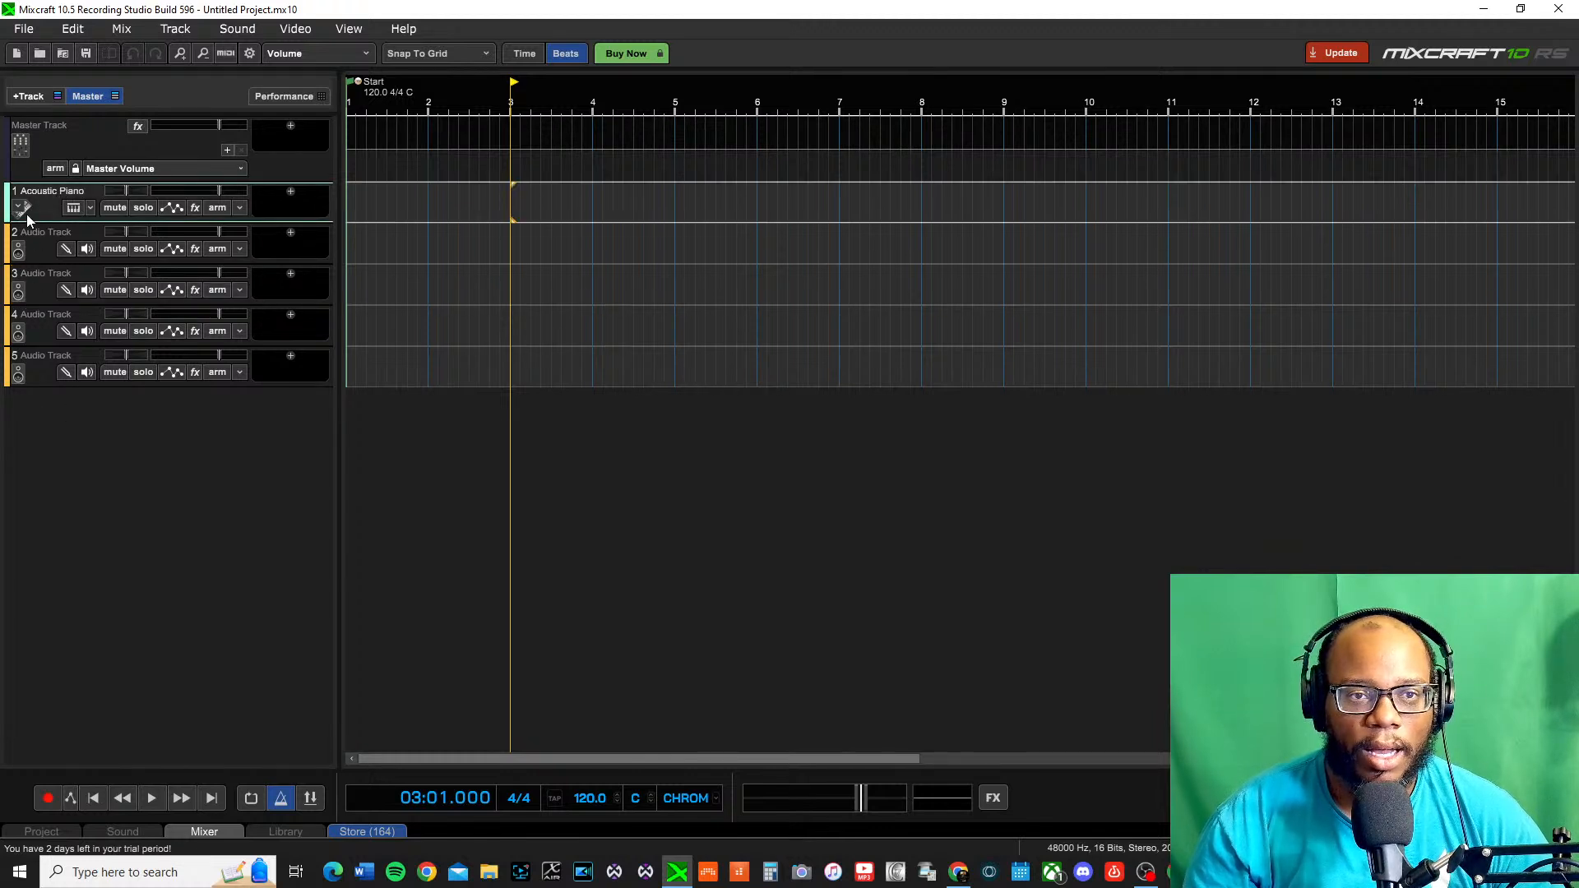
pyautogui.click(16, 213)
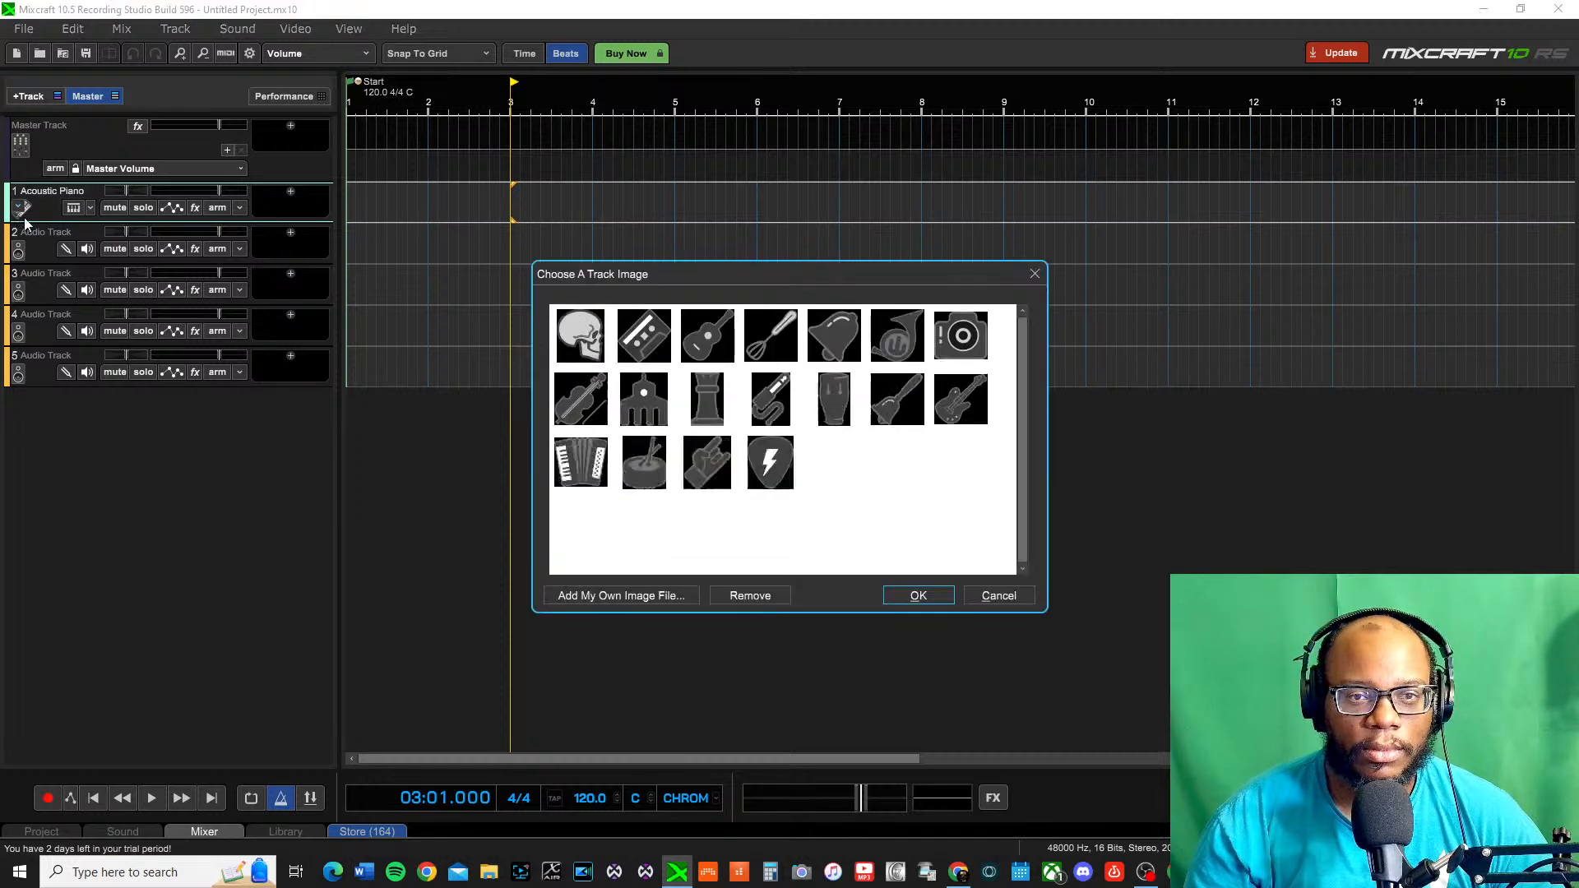
pyautogui.click(998, 597)
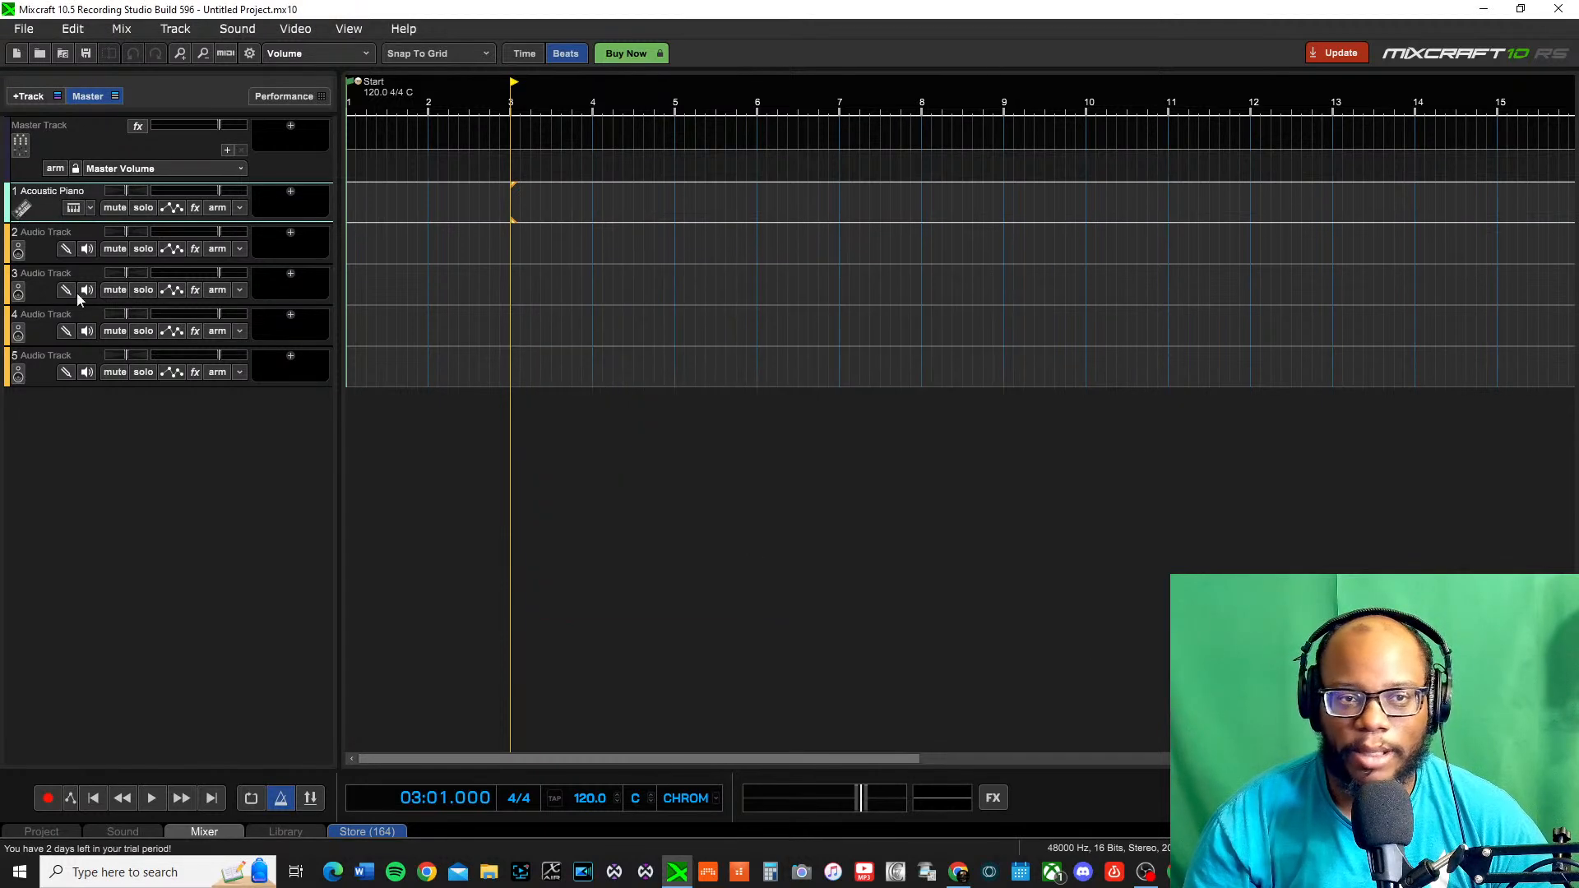
# Assign the Acoustica Expanded Instruments preset to the Acoustic Piano track and show its instrument details
pyautogui.click(74, 207)
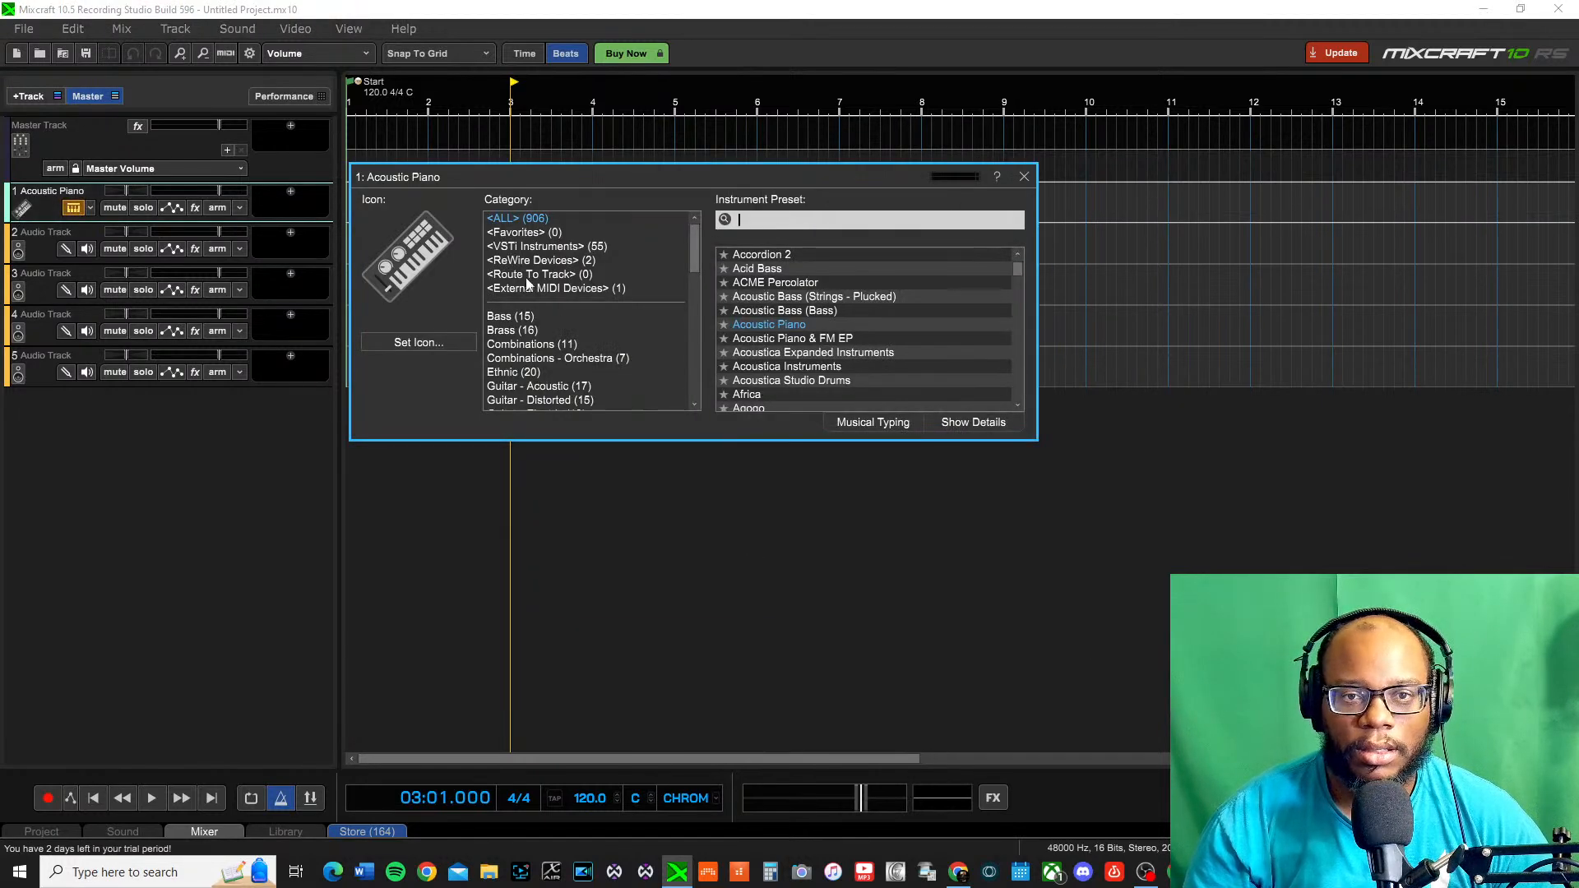
pyautogui.click(773, 366)
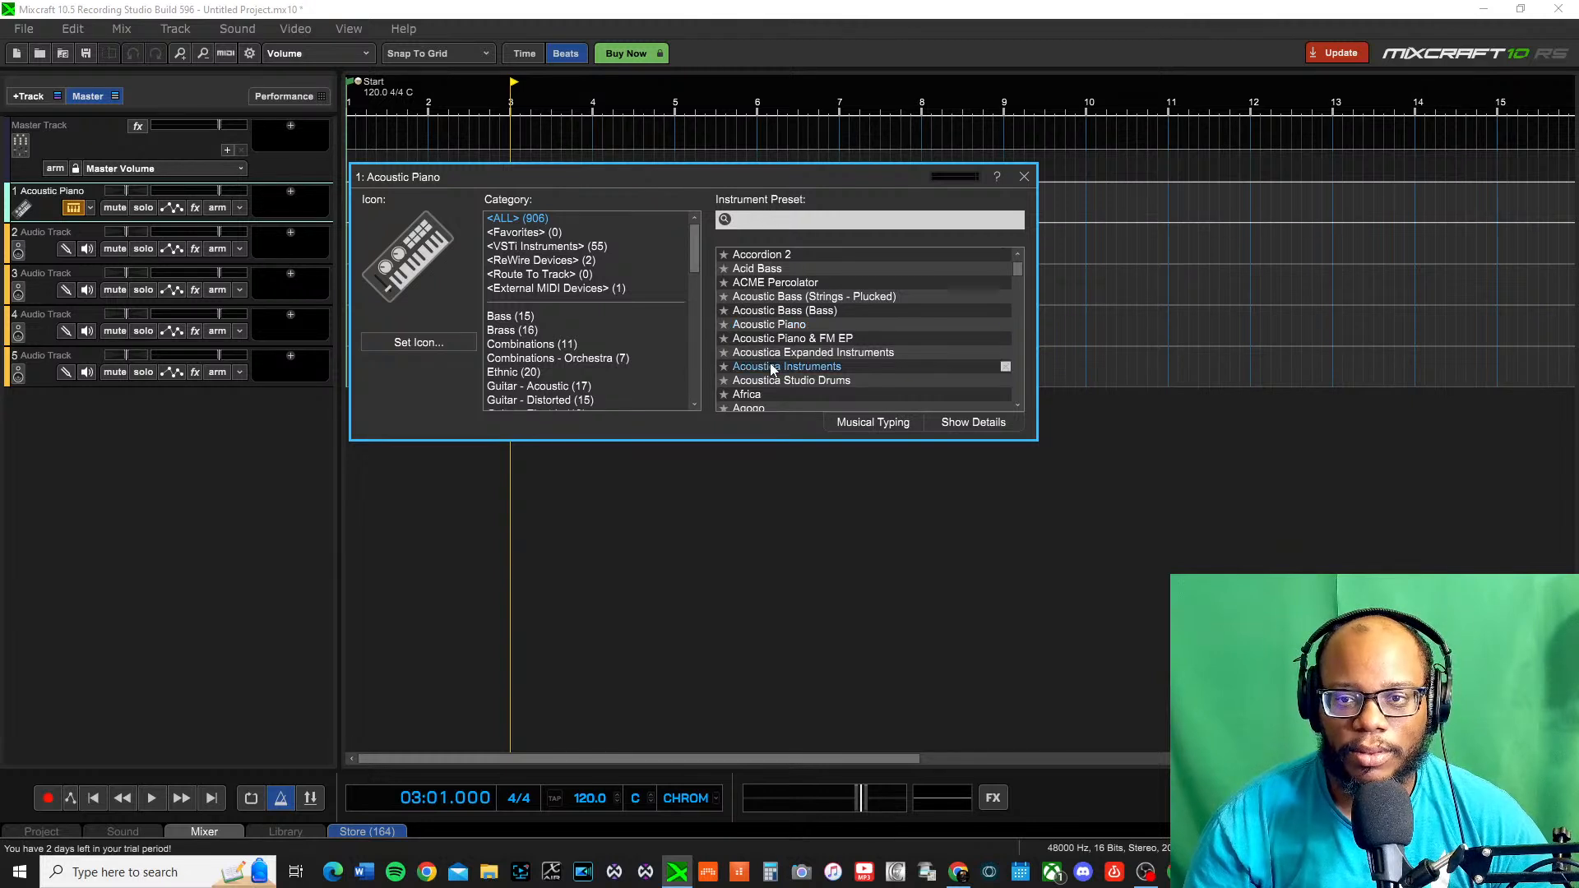
pyautogui.press('Up')
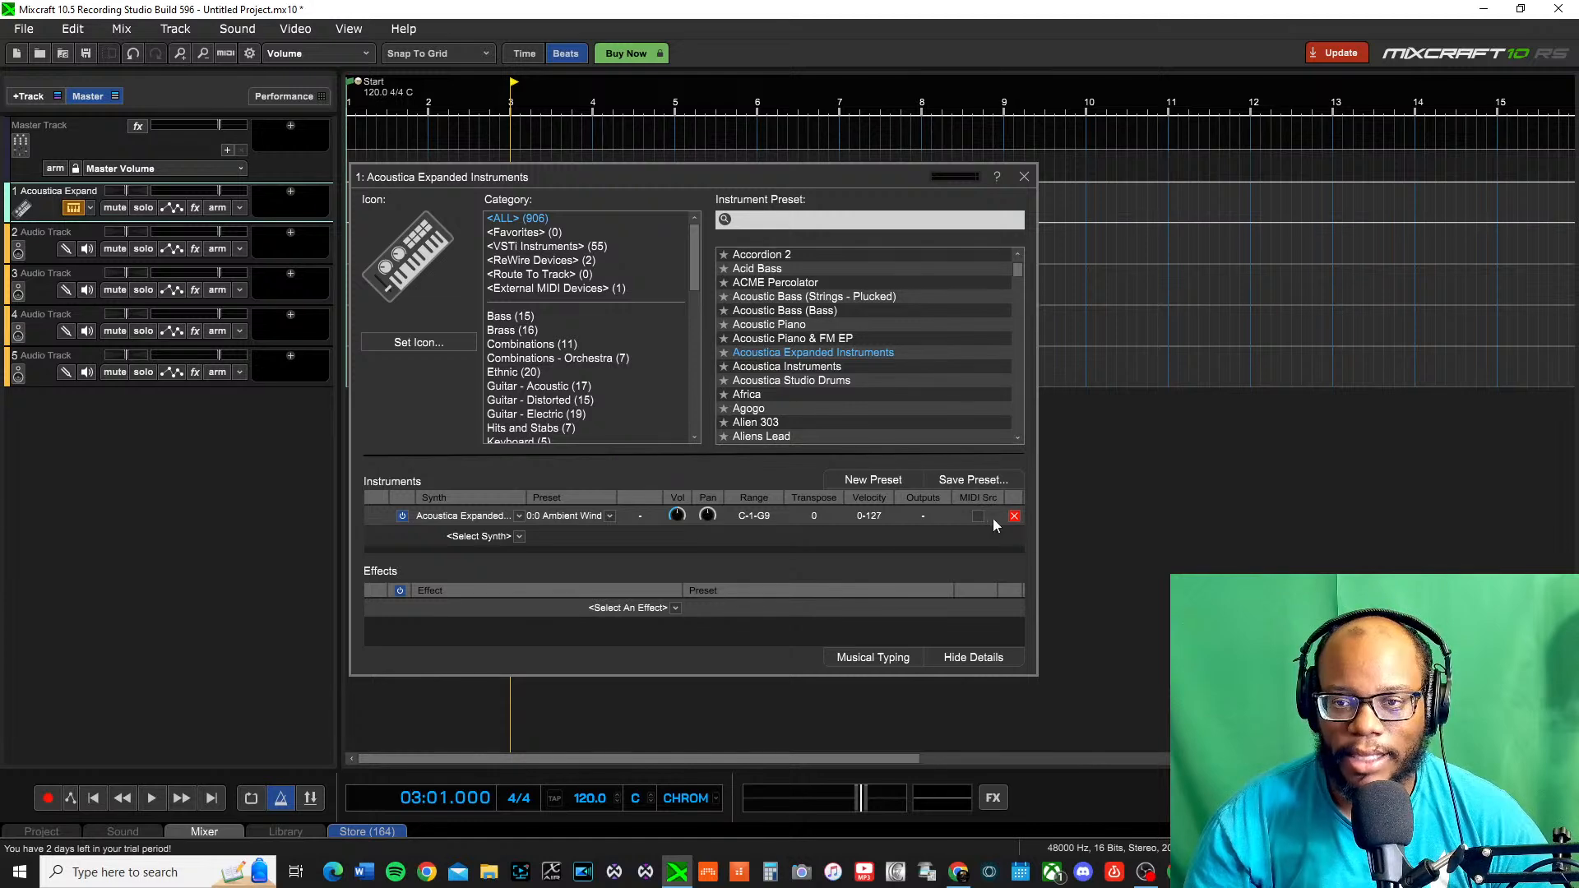
pyautogui.click(667, 612)
pyautogui.click(449, 516)
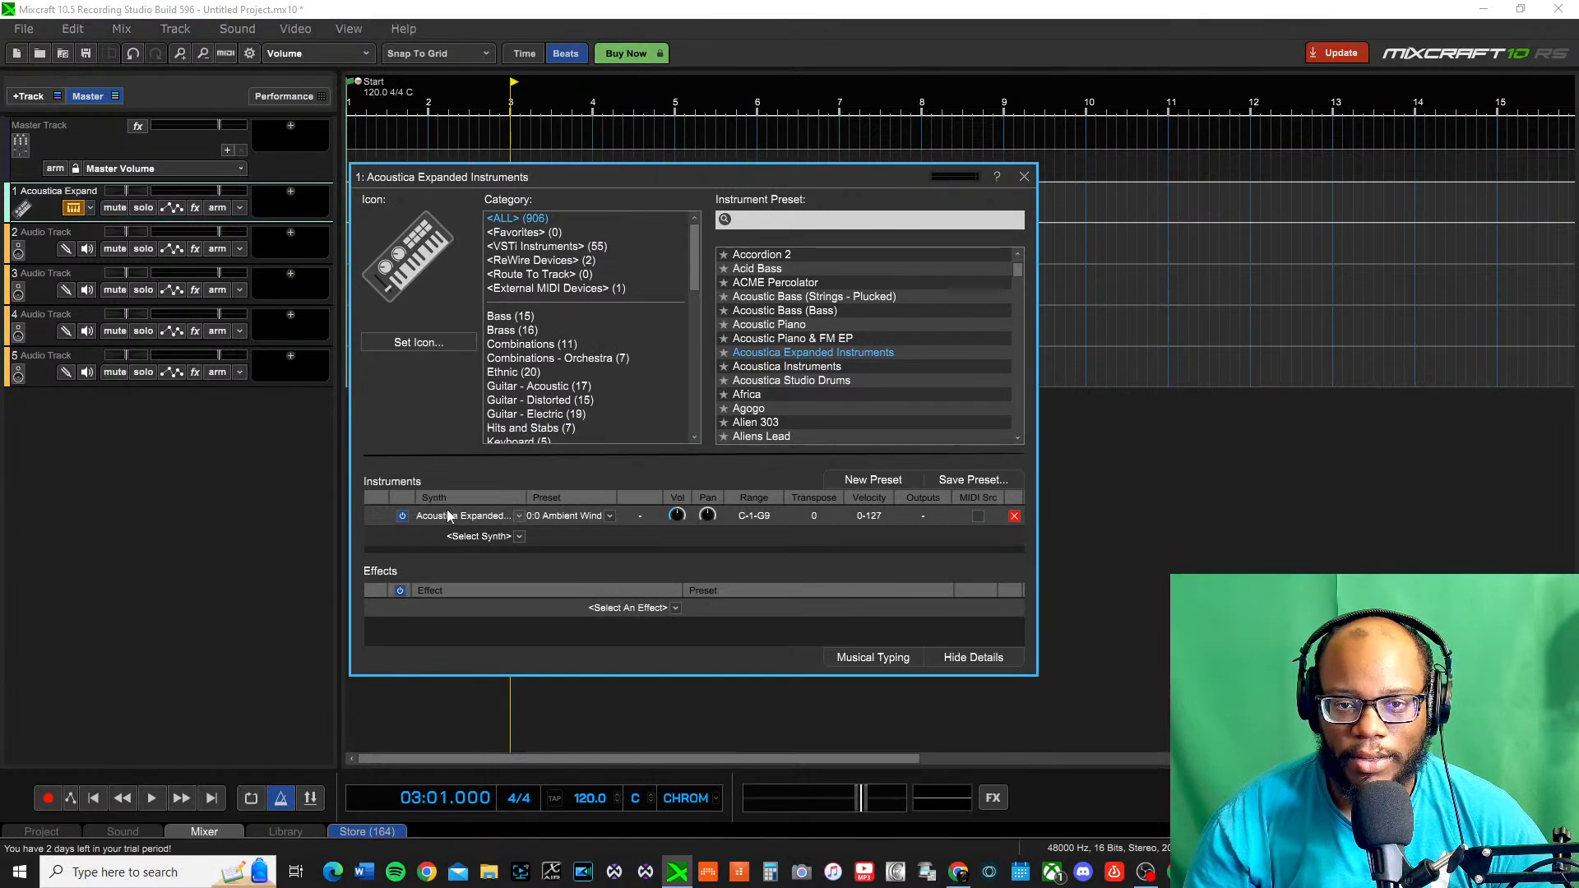
# Add the Combo Model F synth as a second instrument on track 1, look over its controls and close its window
pyautogui.click(496, 538)
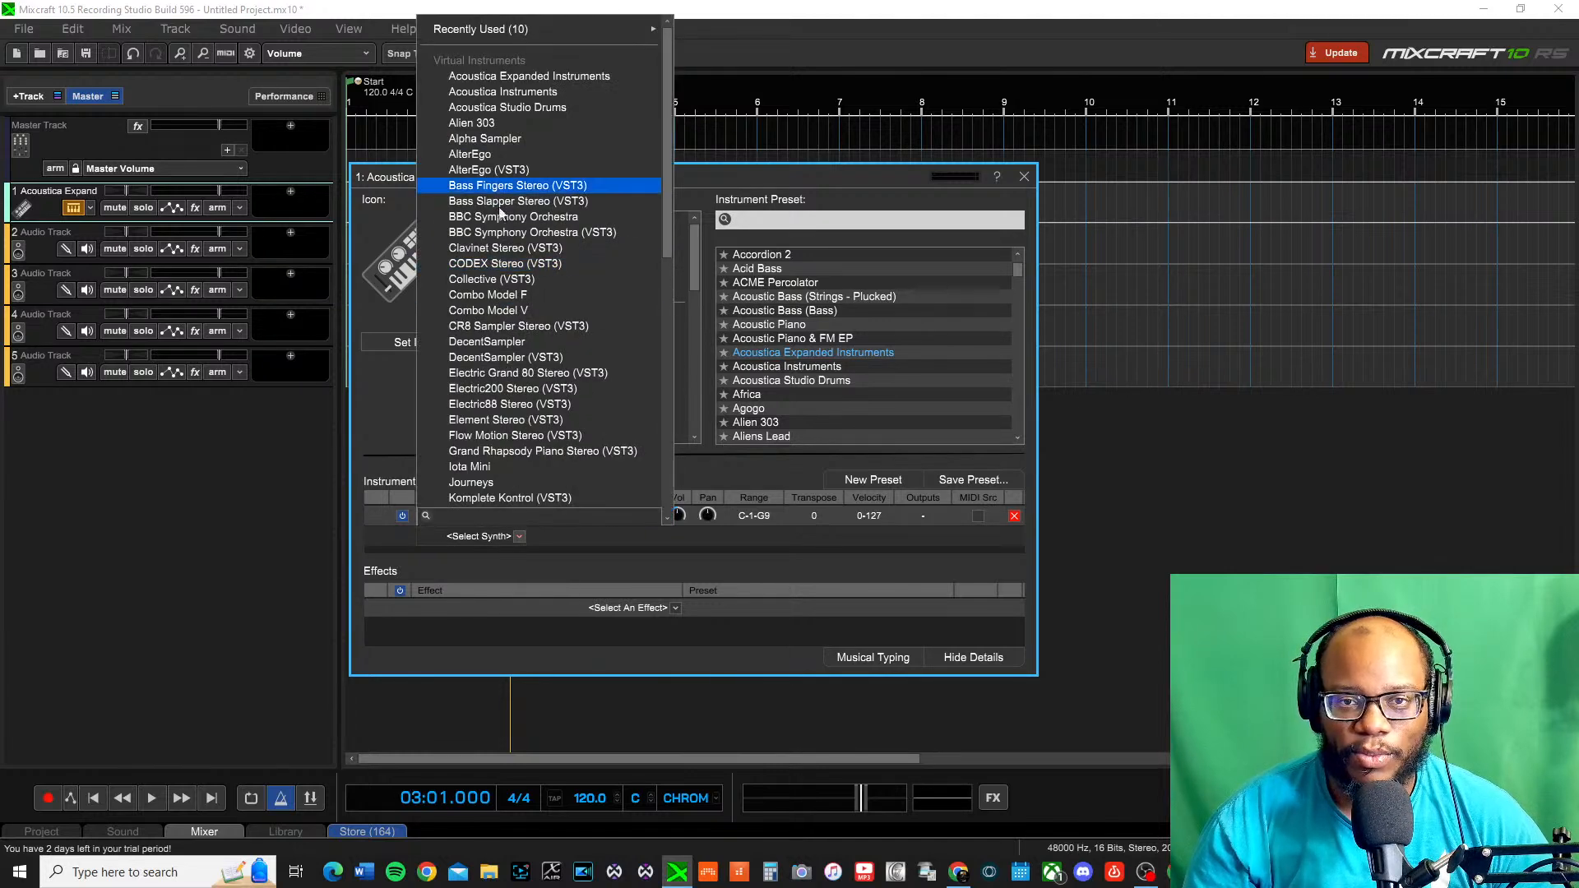
pyautogui.click(489, 295)
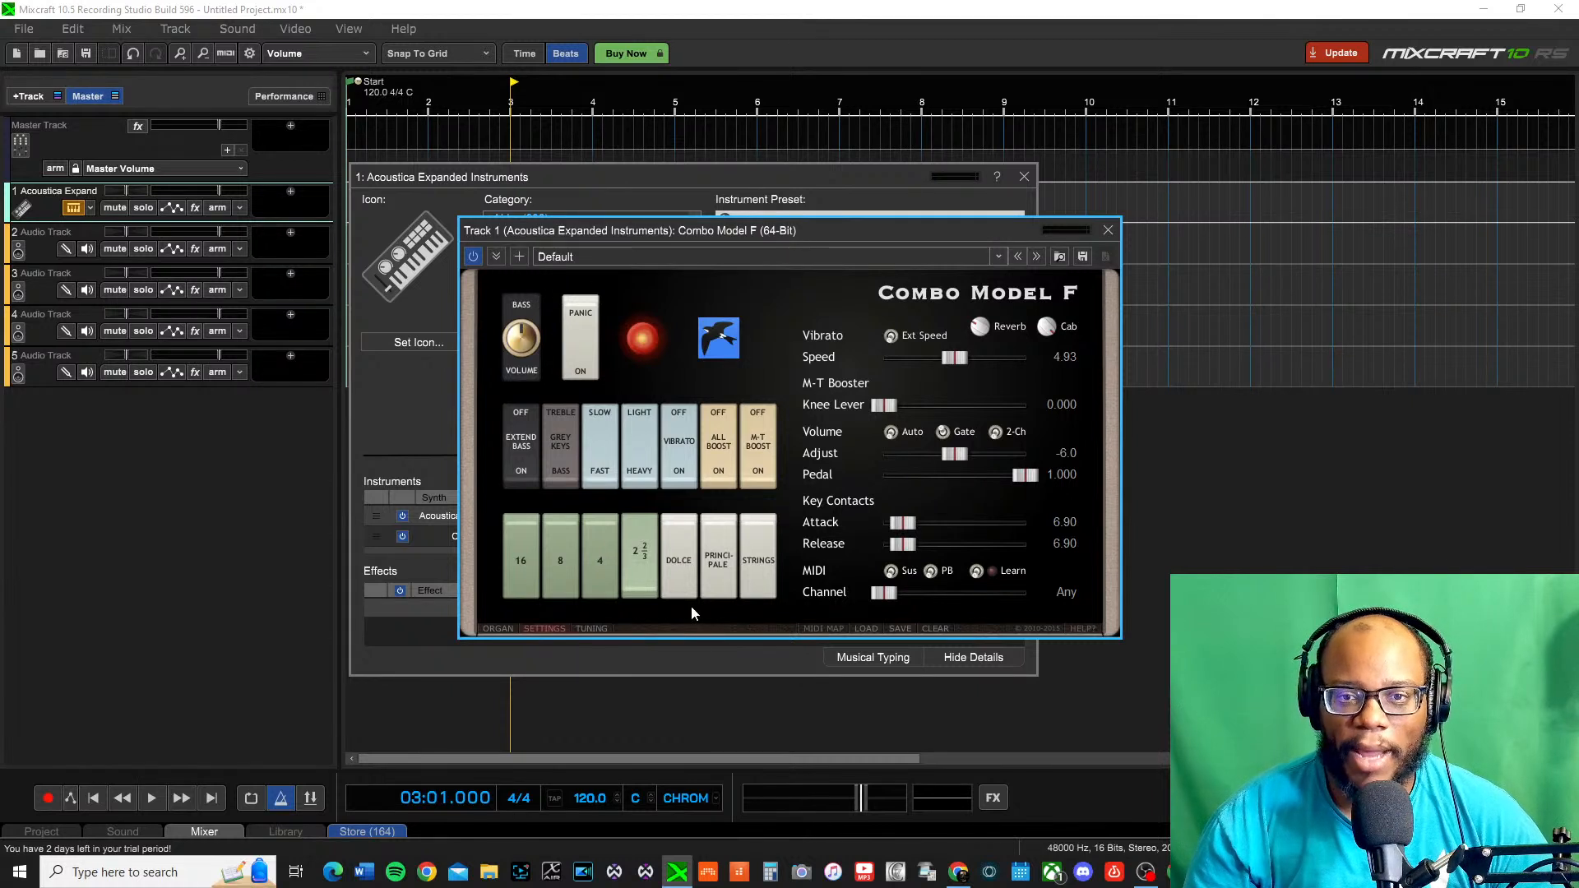
pyautogui.click(648, 528)
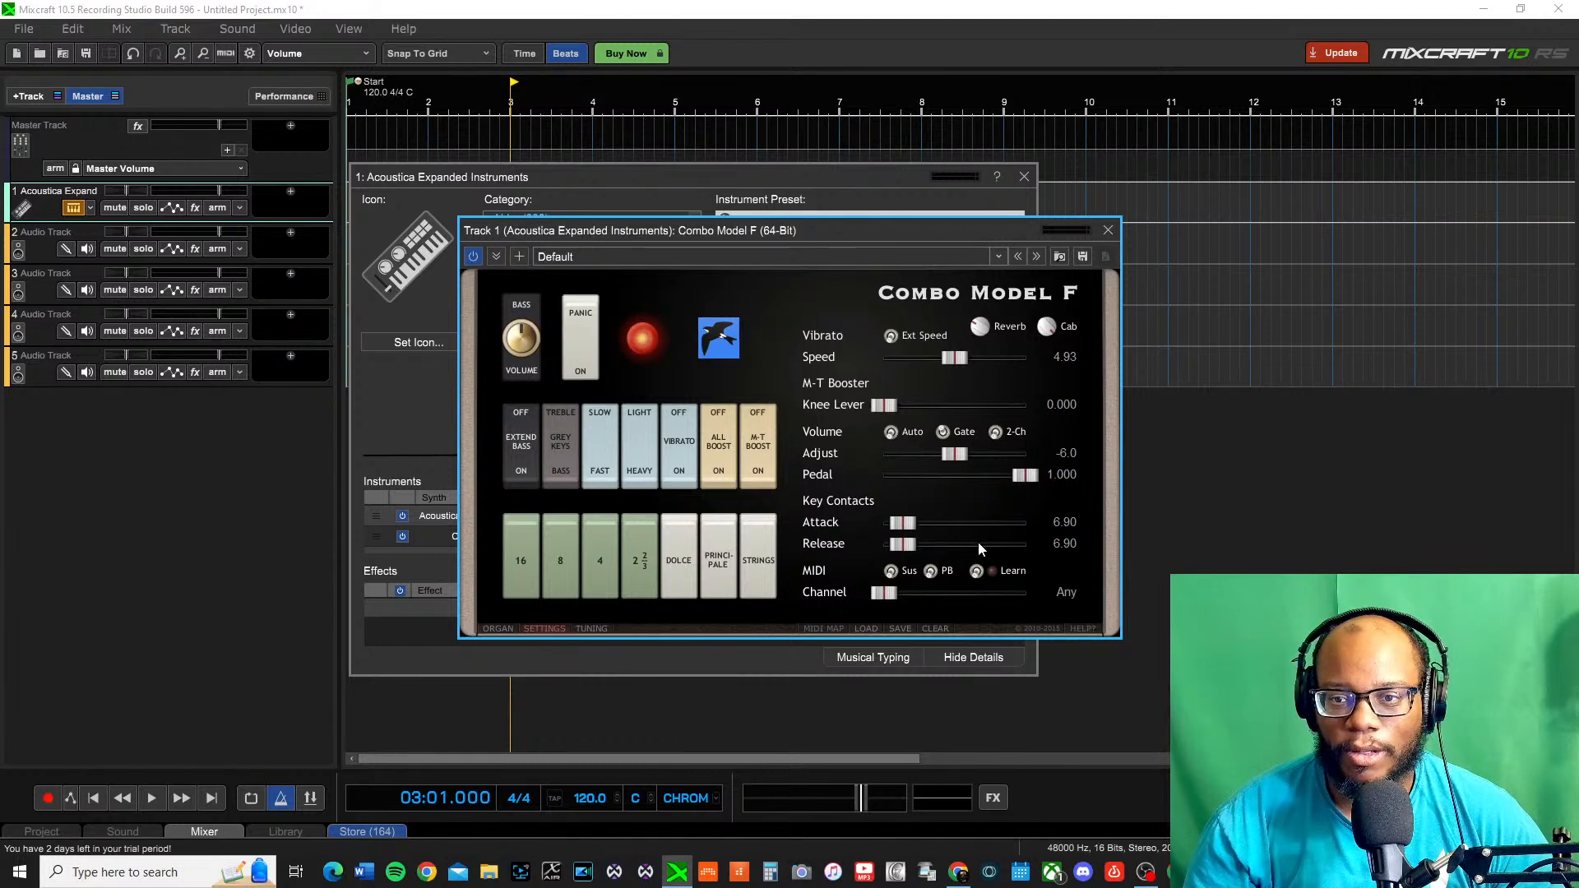
pyautogui.click(1108, 230)
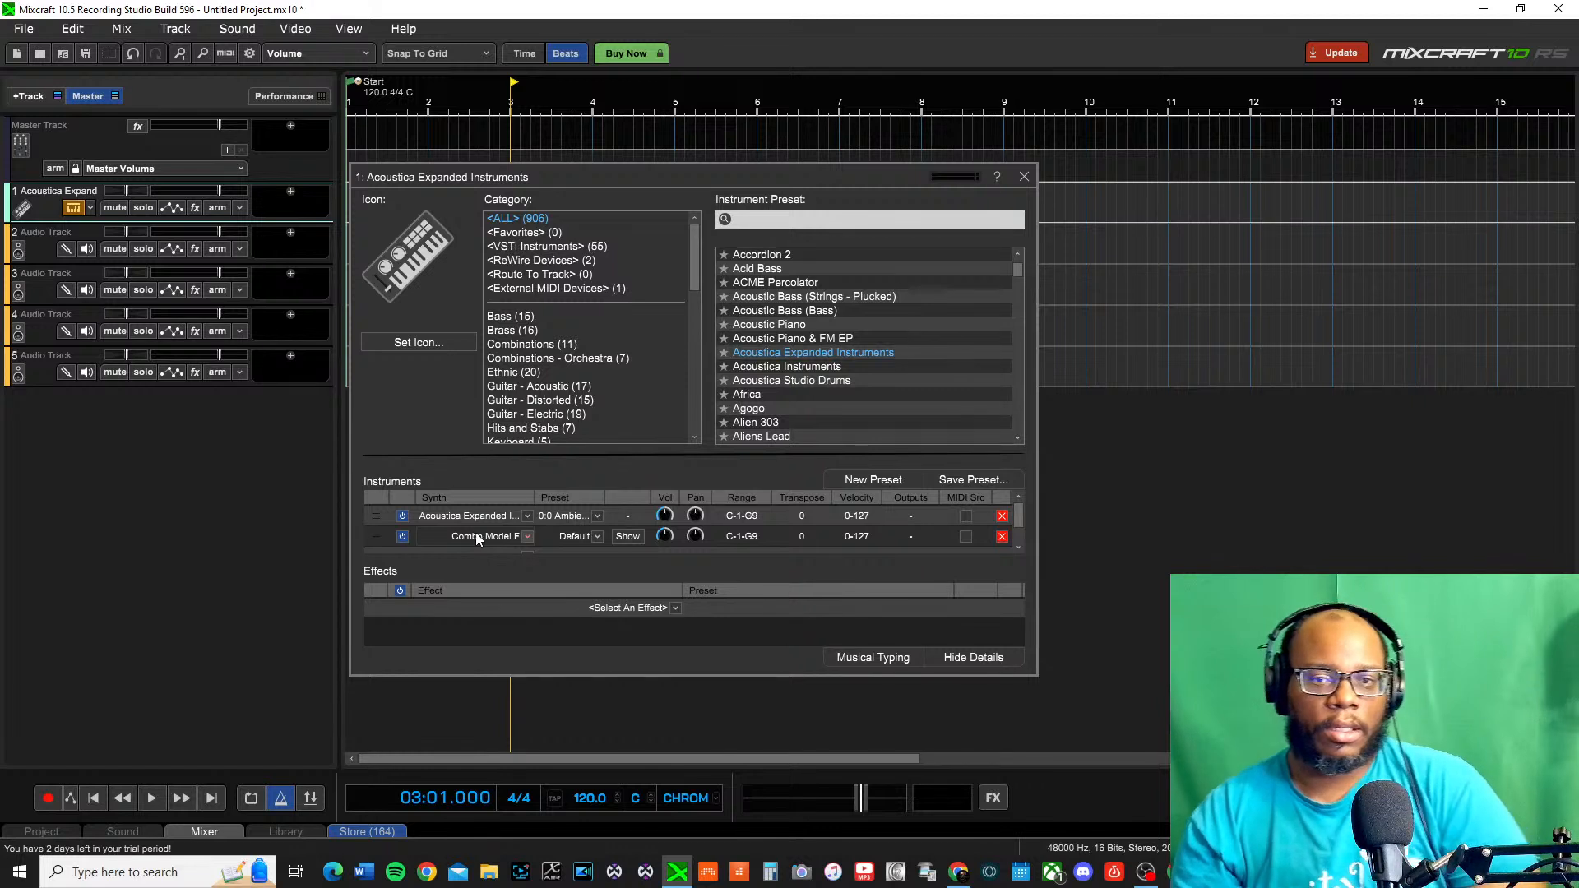
# Assign the Distortion Guitar preset from the Guitar - Distorted category to track 1 and close the instrument settings
pyautogui.click(787, 368)
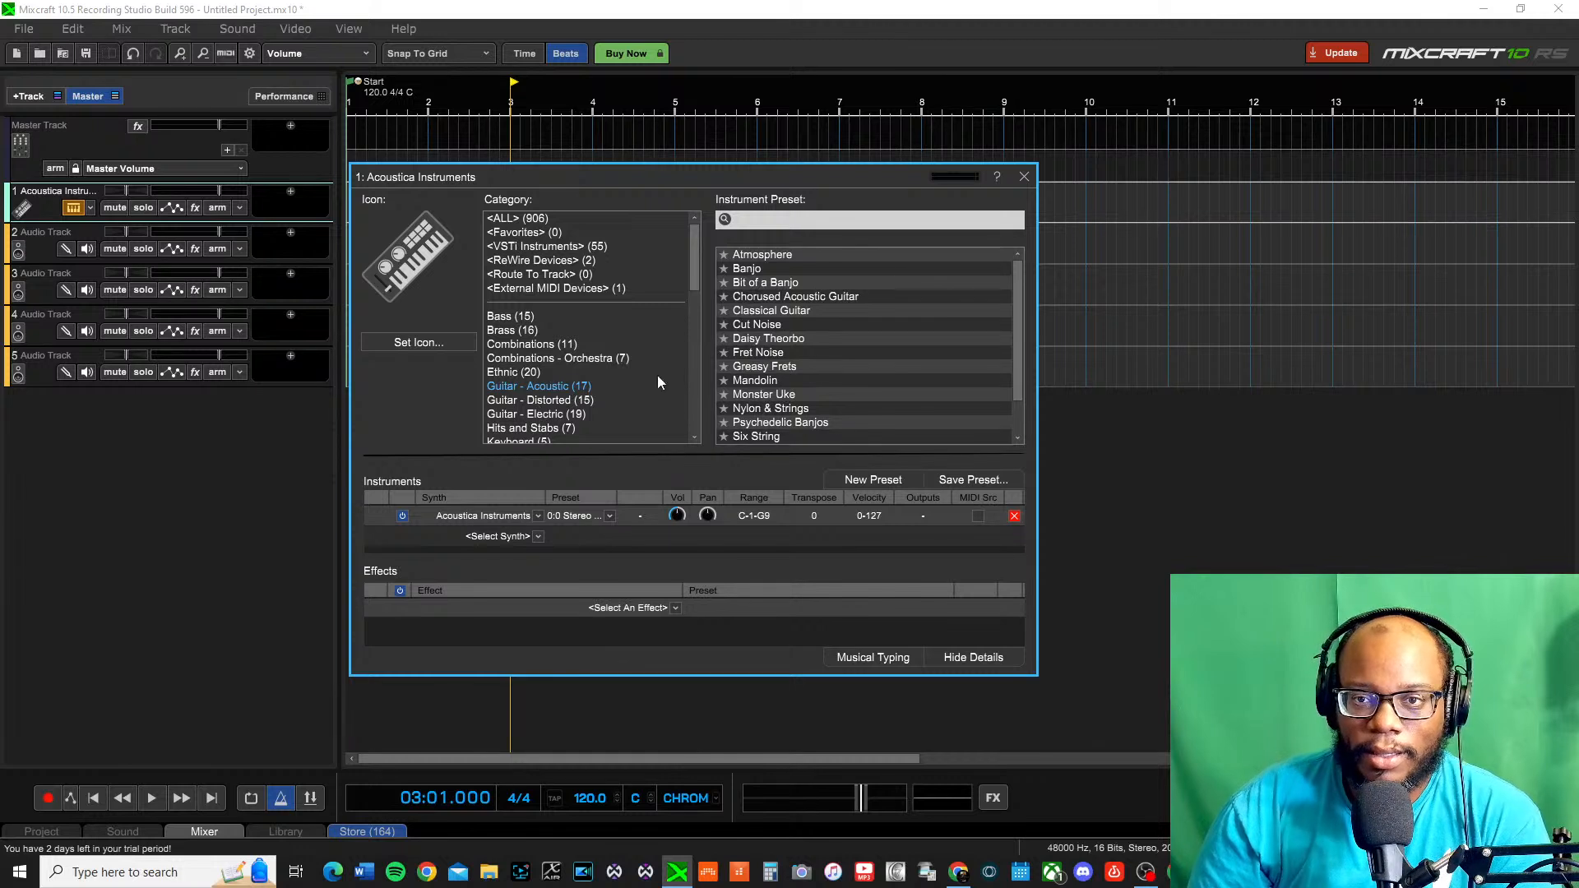
pyautogui.click(535, 404)
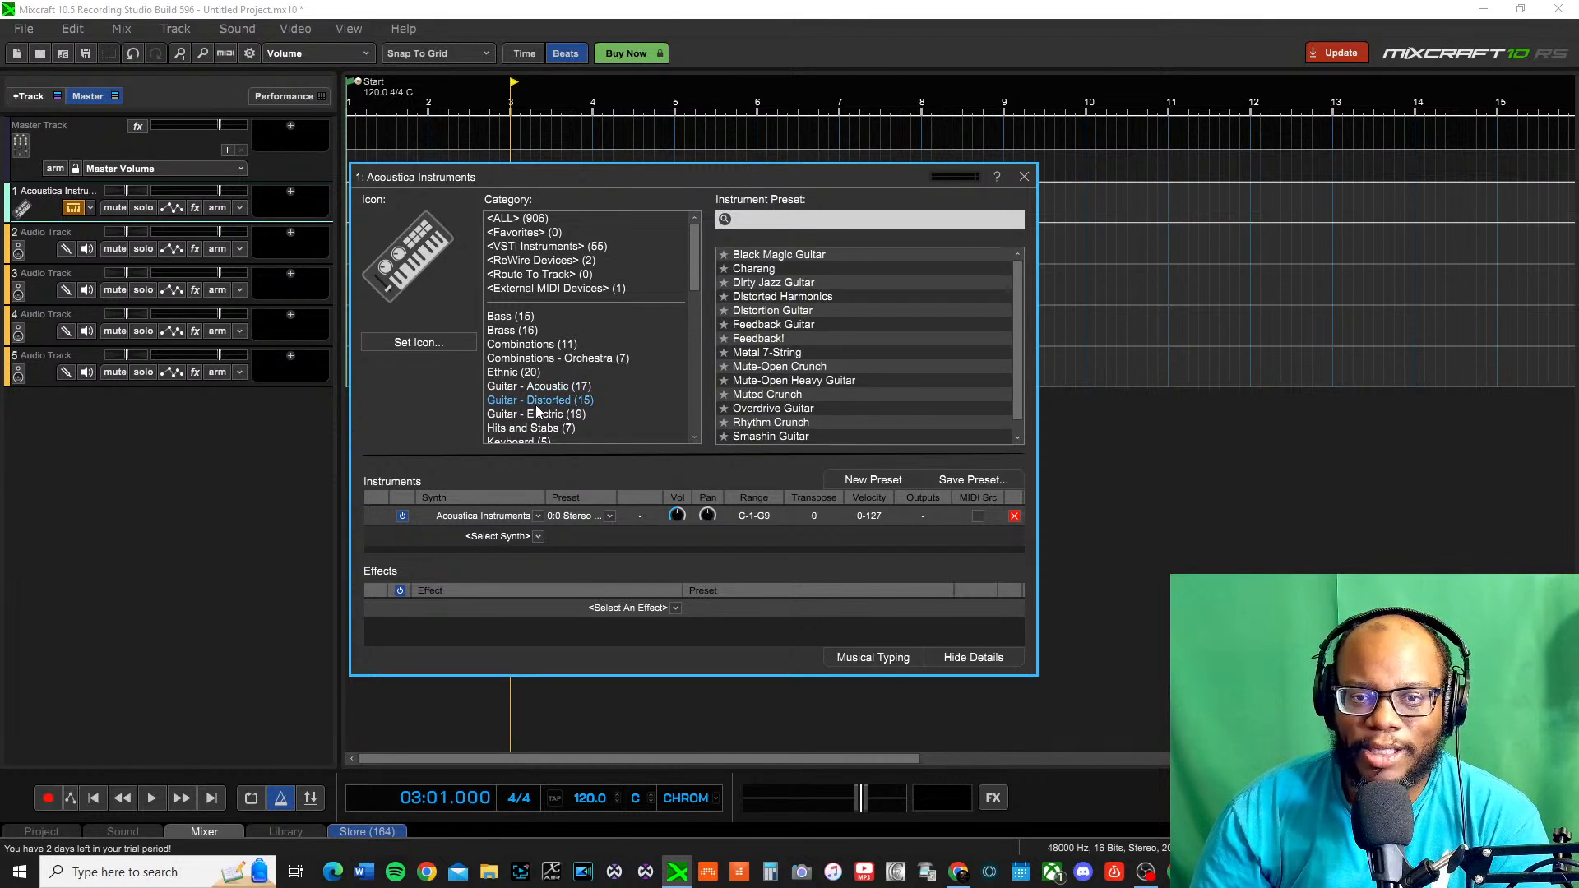
pyautogui.click(771, 316)
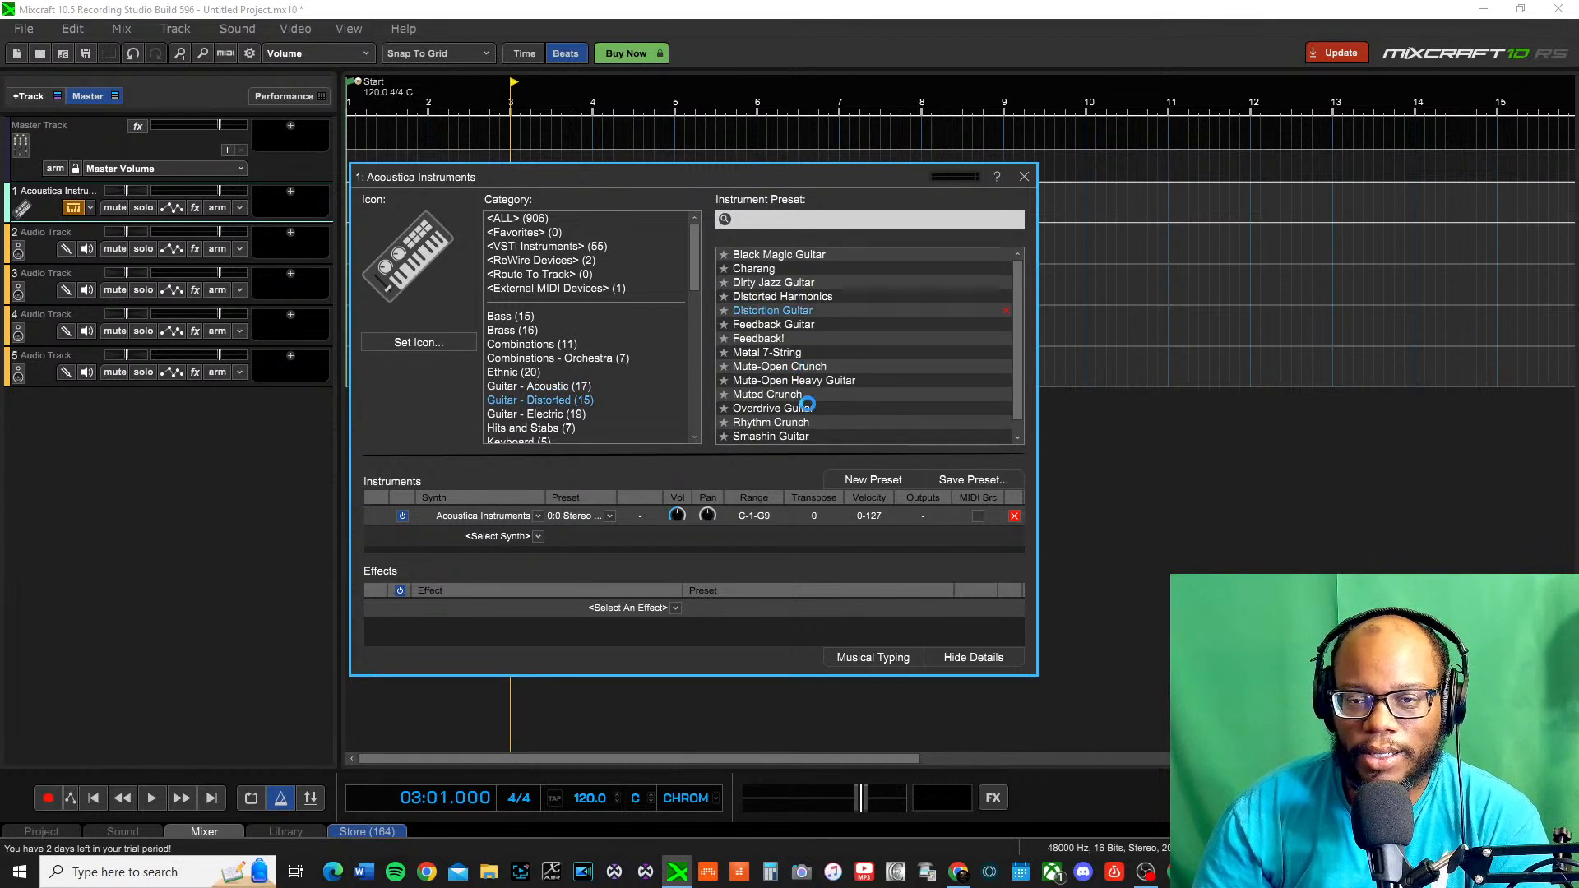
pyautogui.click(1024, 176)
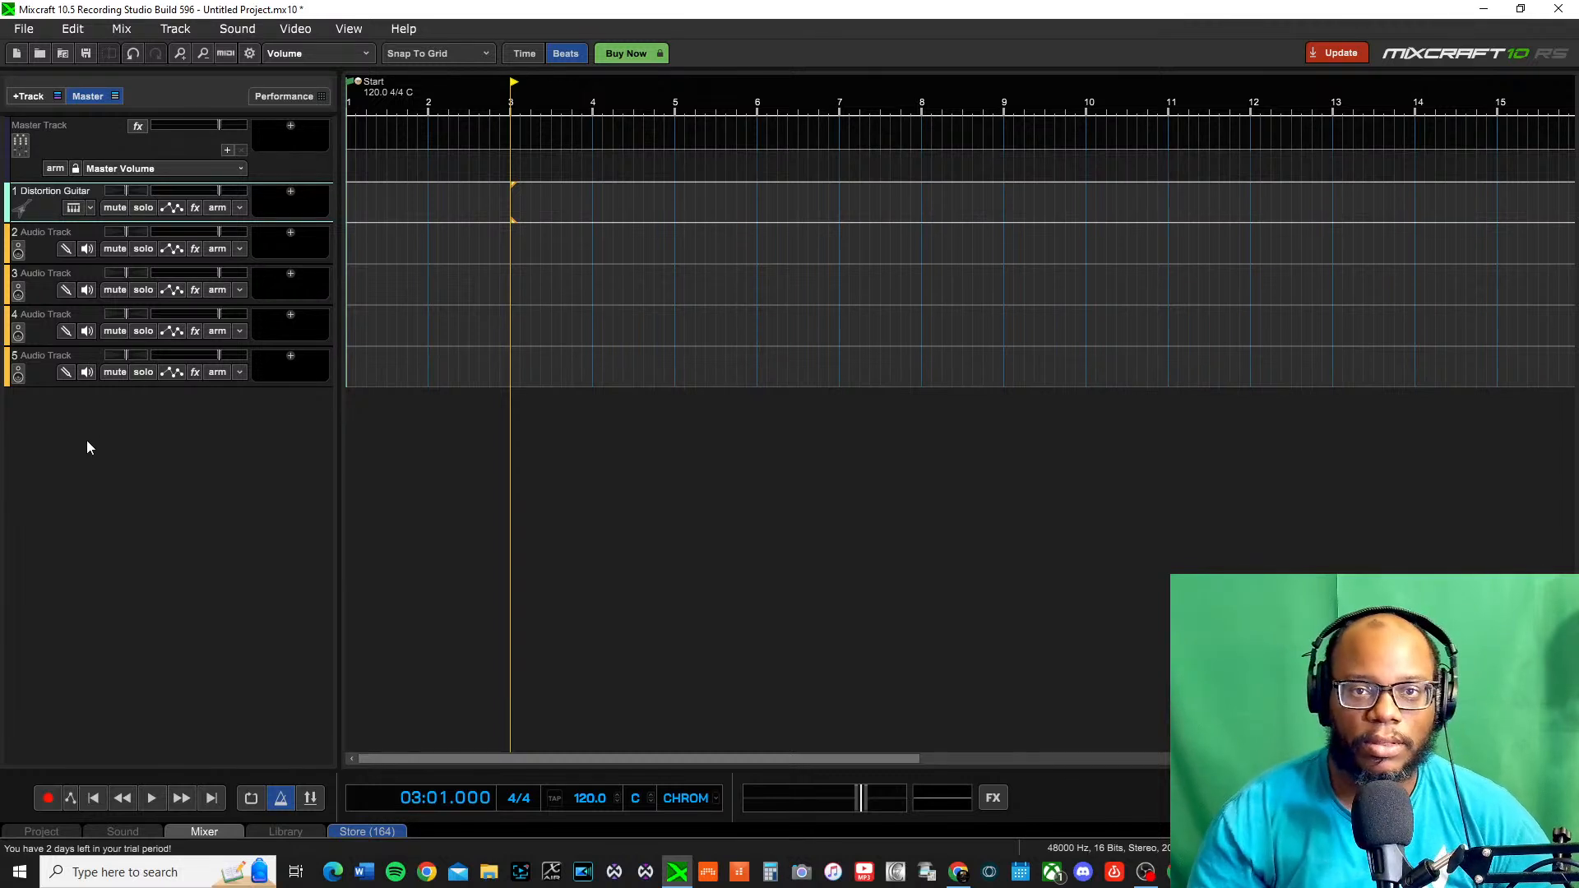
# Review the commands offered for project files, tracks, view and video
pyautogui.click(121, 29)
pyautogui.press('Escape')
pyautogui.click(73, 30)
pyautogui.moveTo(23, 31)
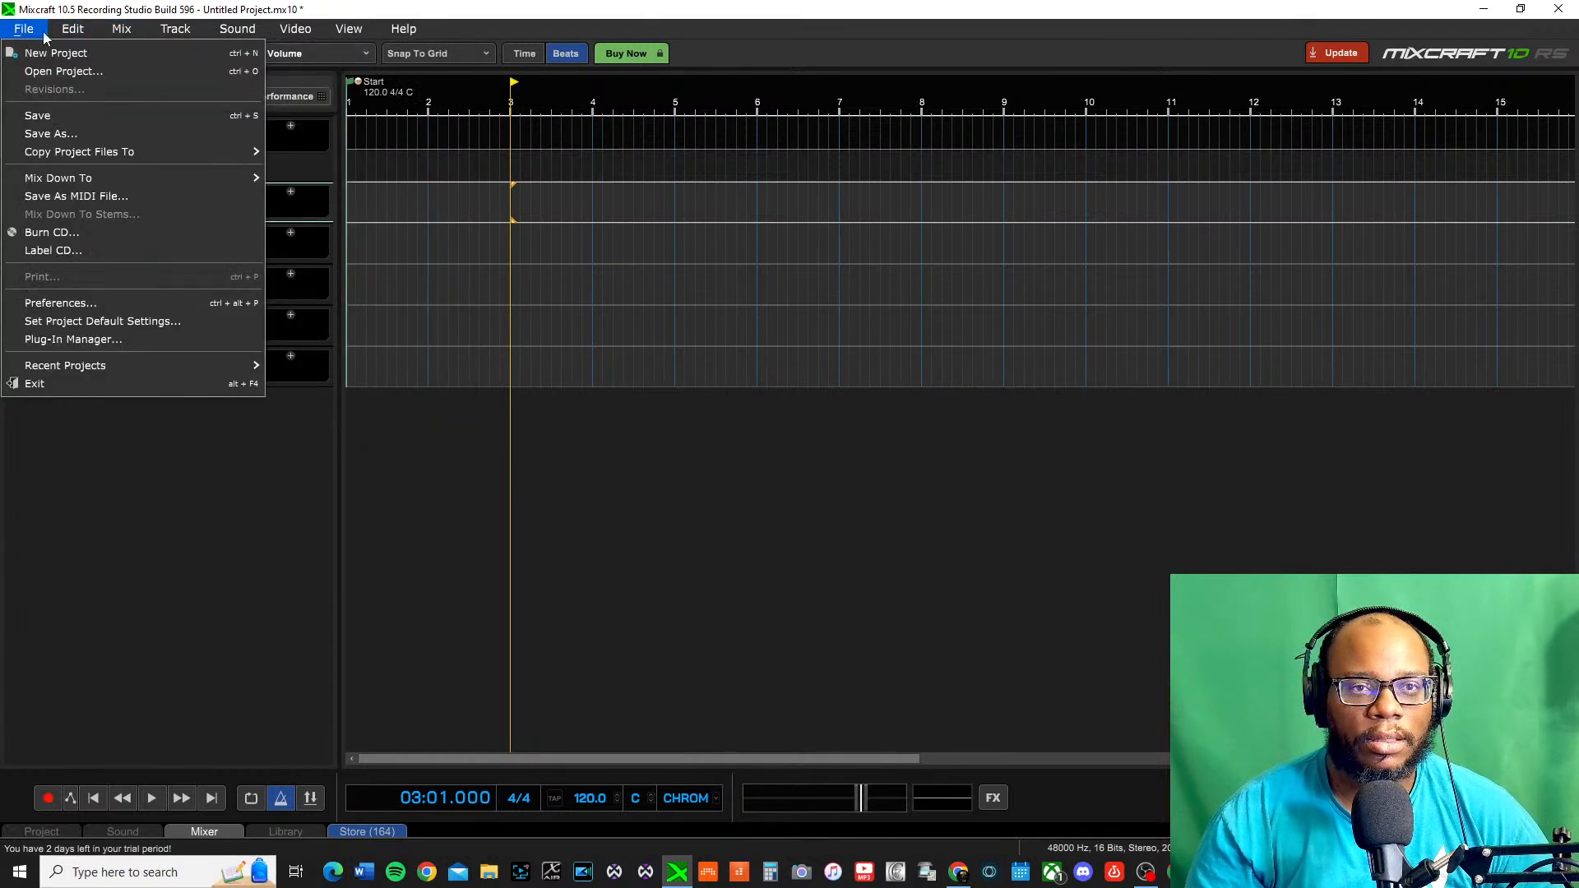
pyautogui.moveTo(162, 33)
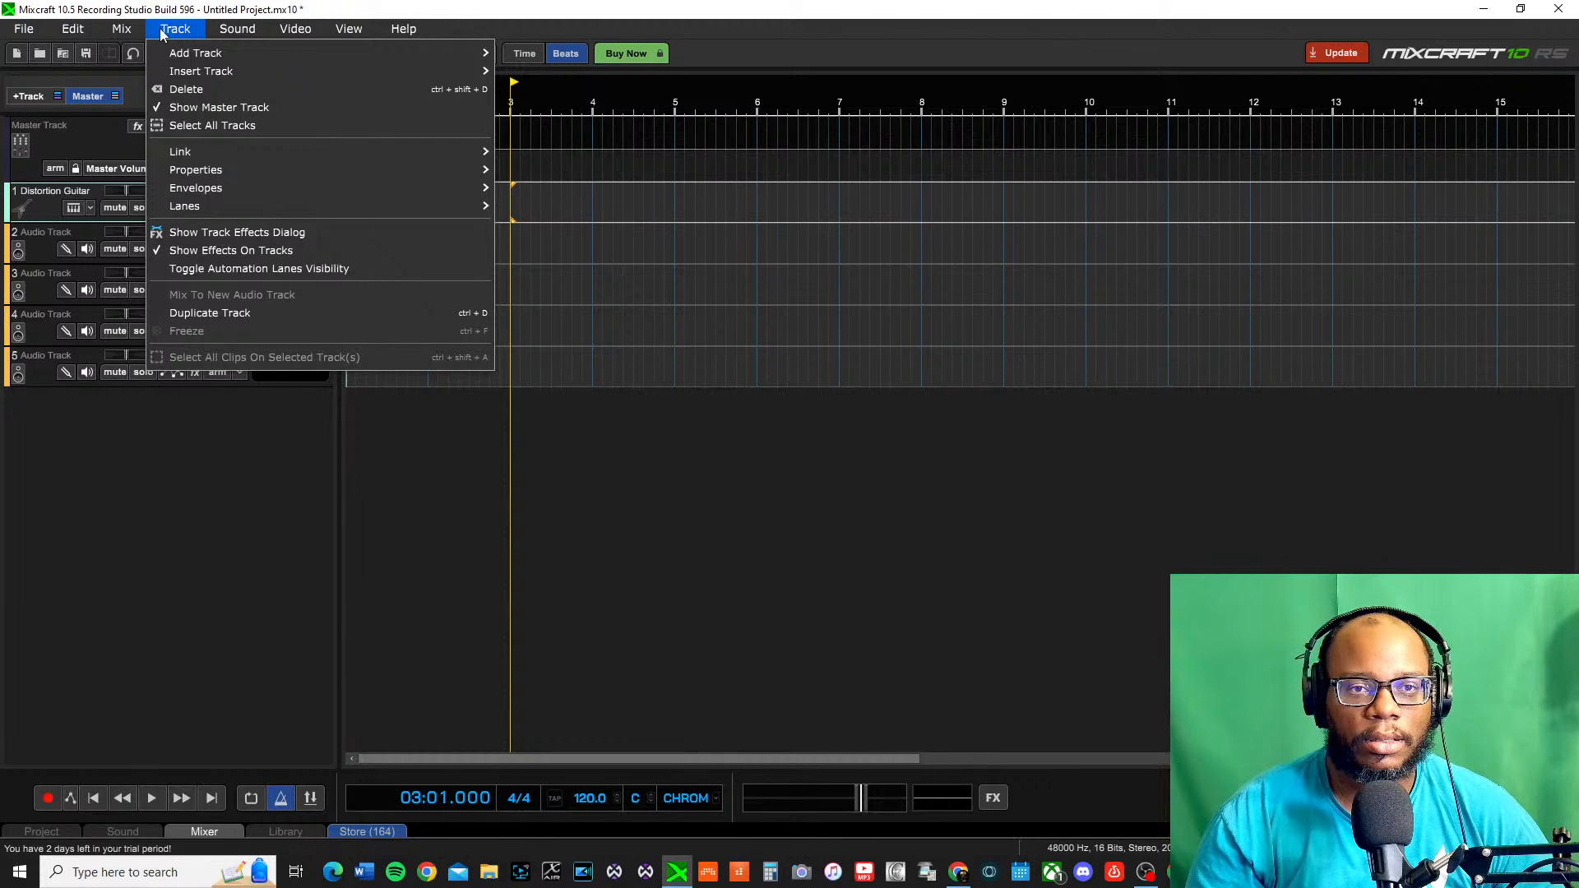
pyautogui.moveTo(357, 33)
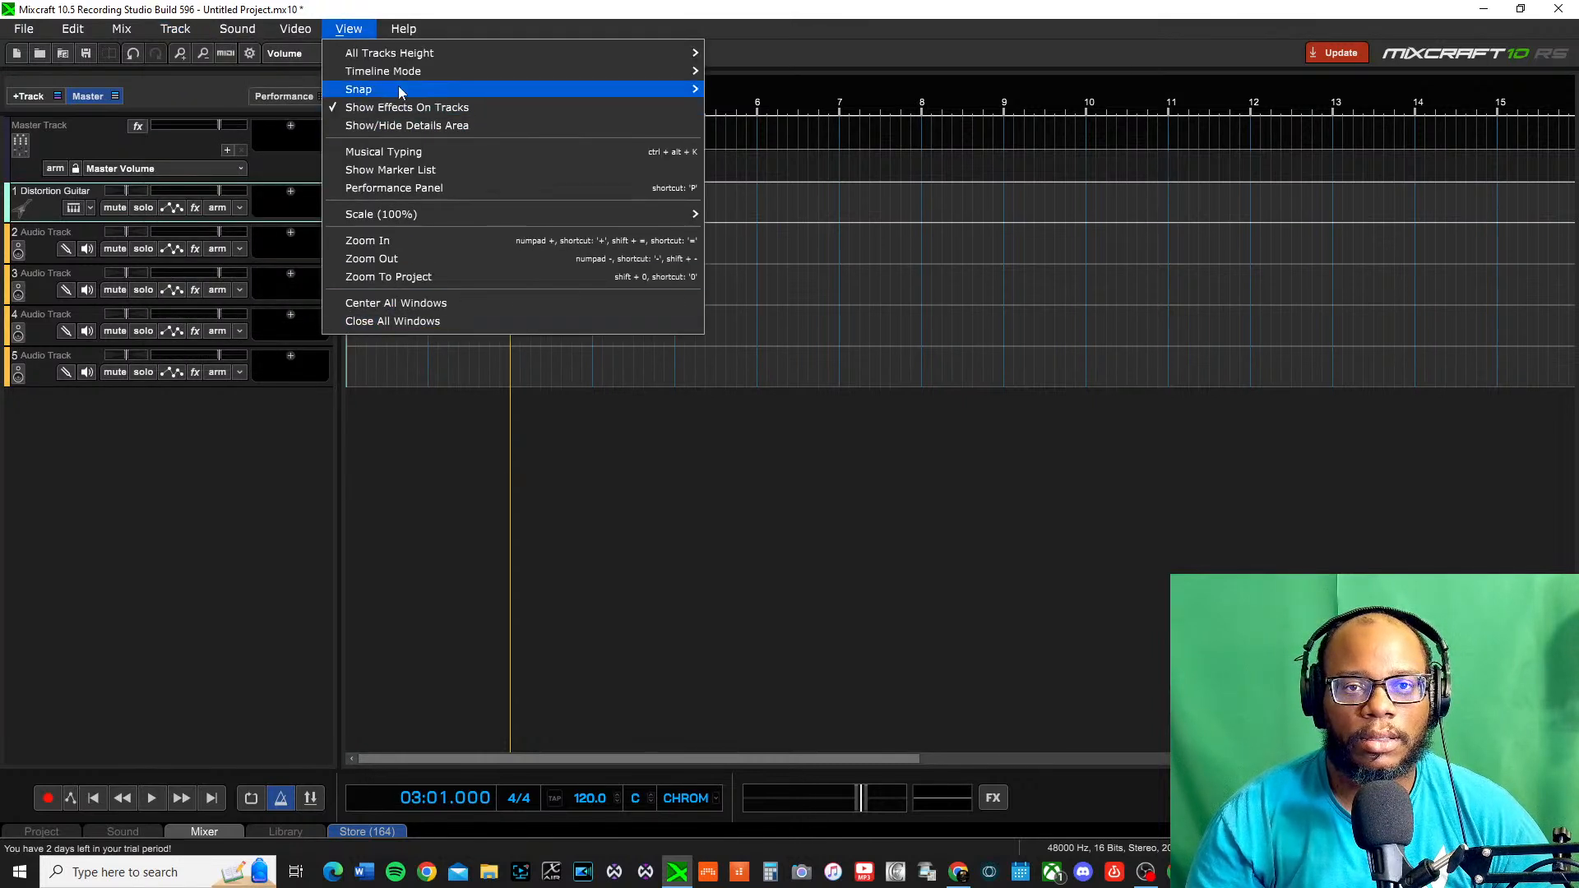
pyautogui.moveTo(292, 33)
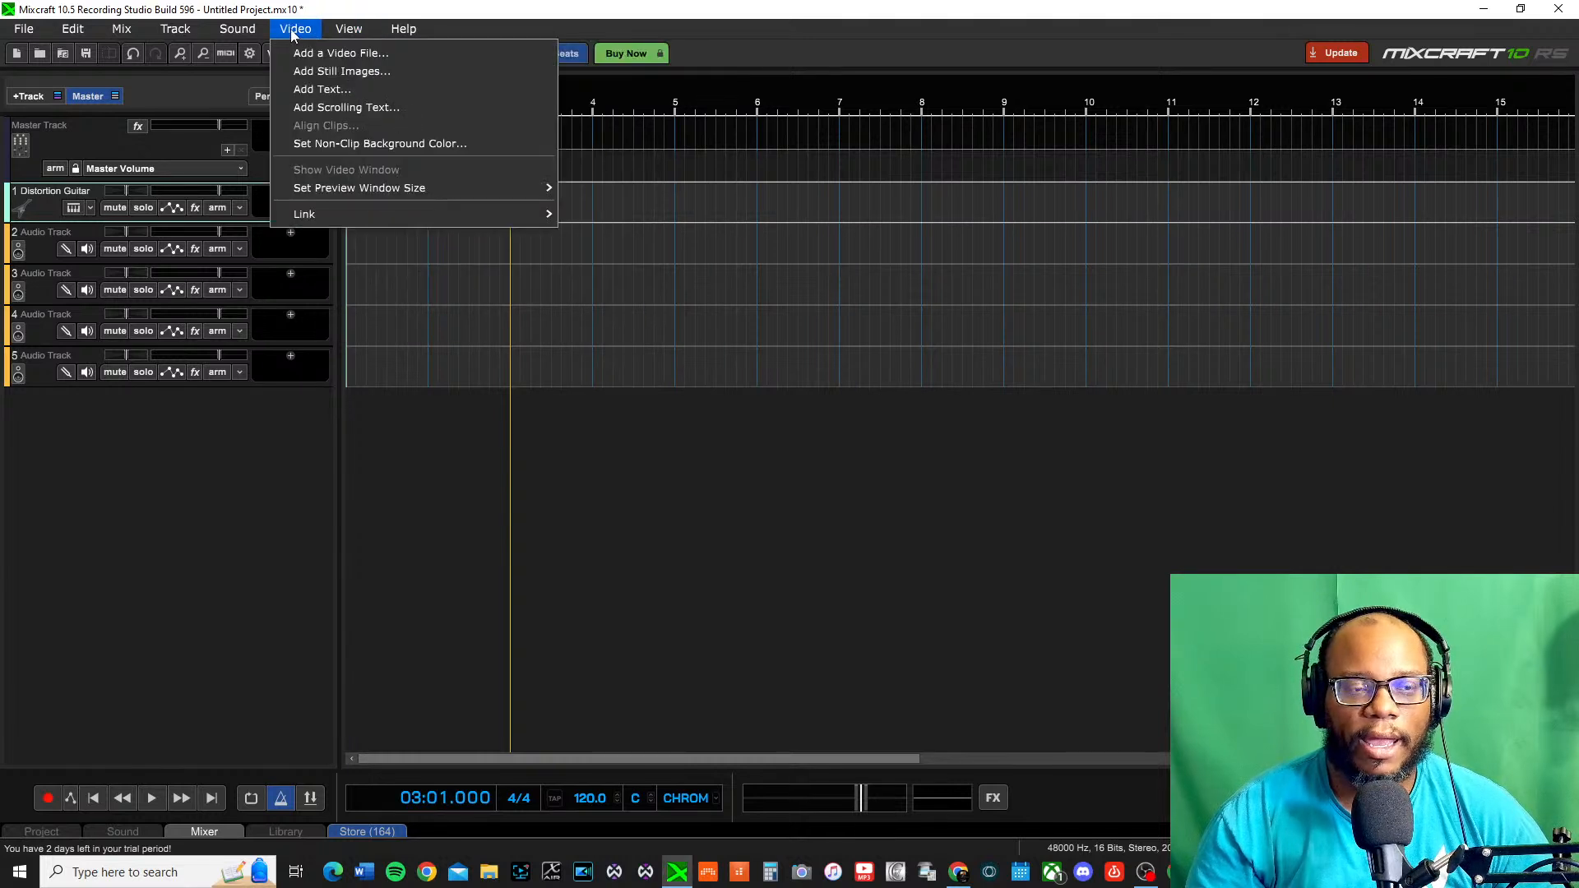
pyautogui.moveTo(245, 38)
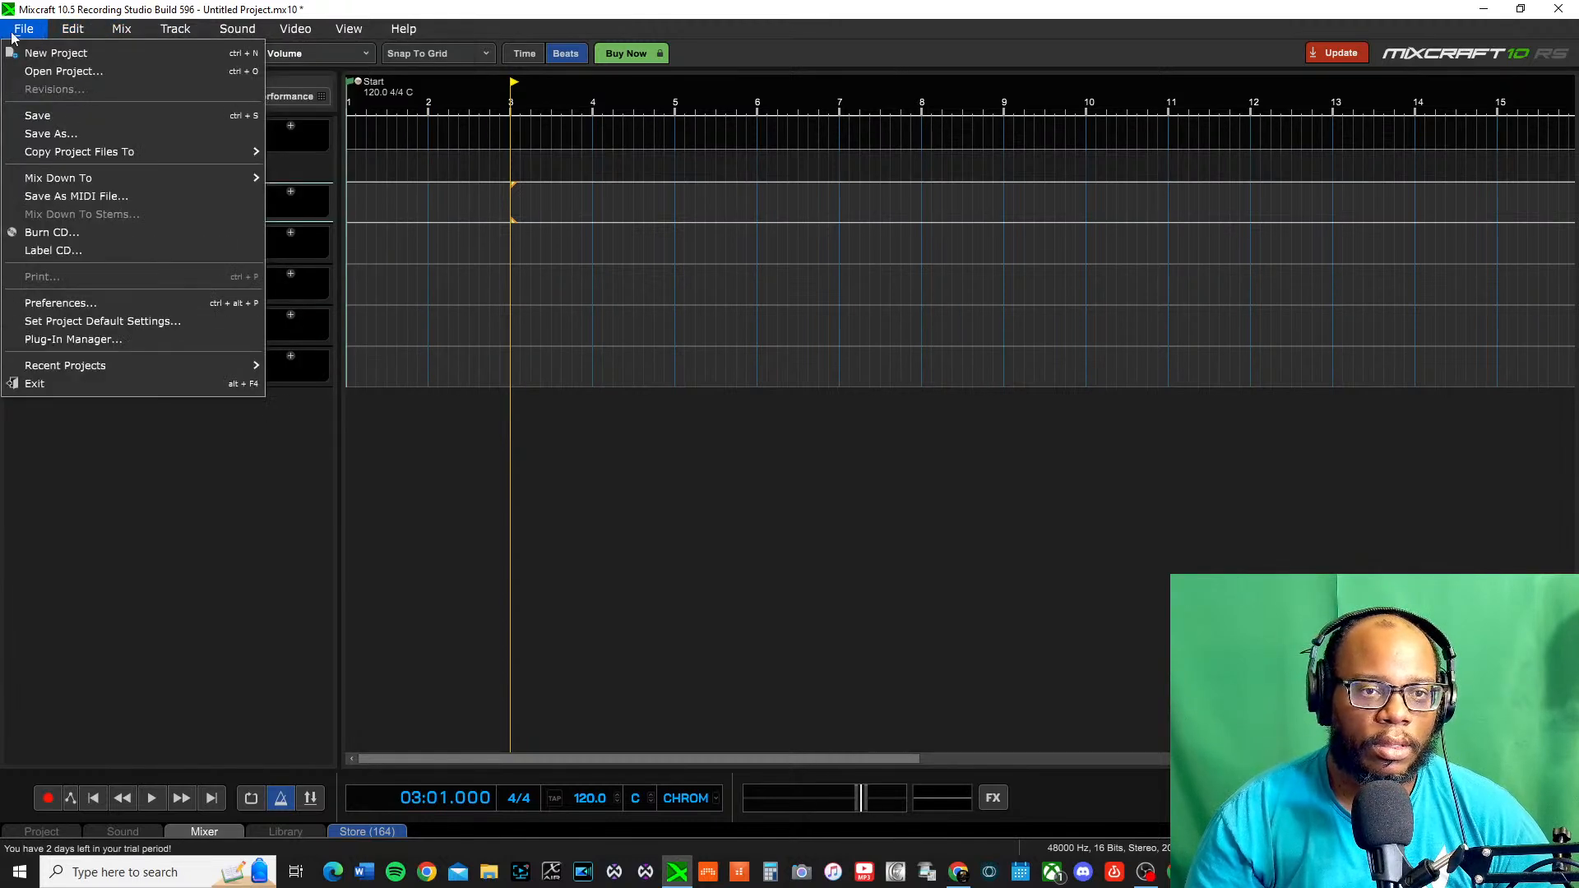
pyautogui.click(171, 467)
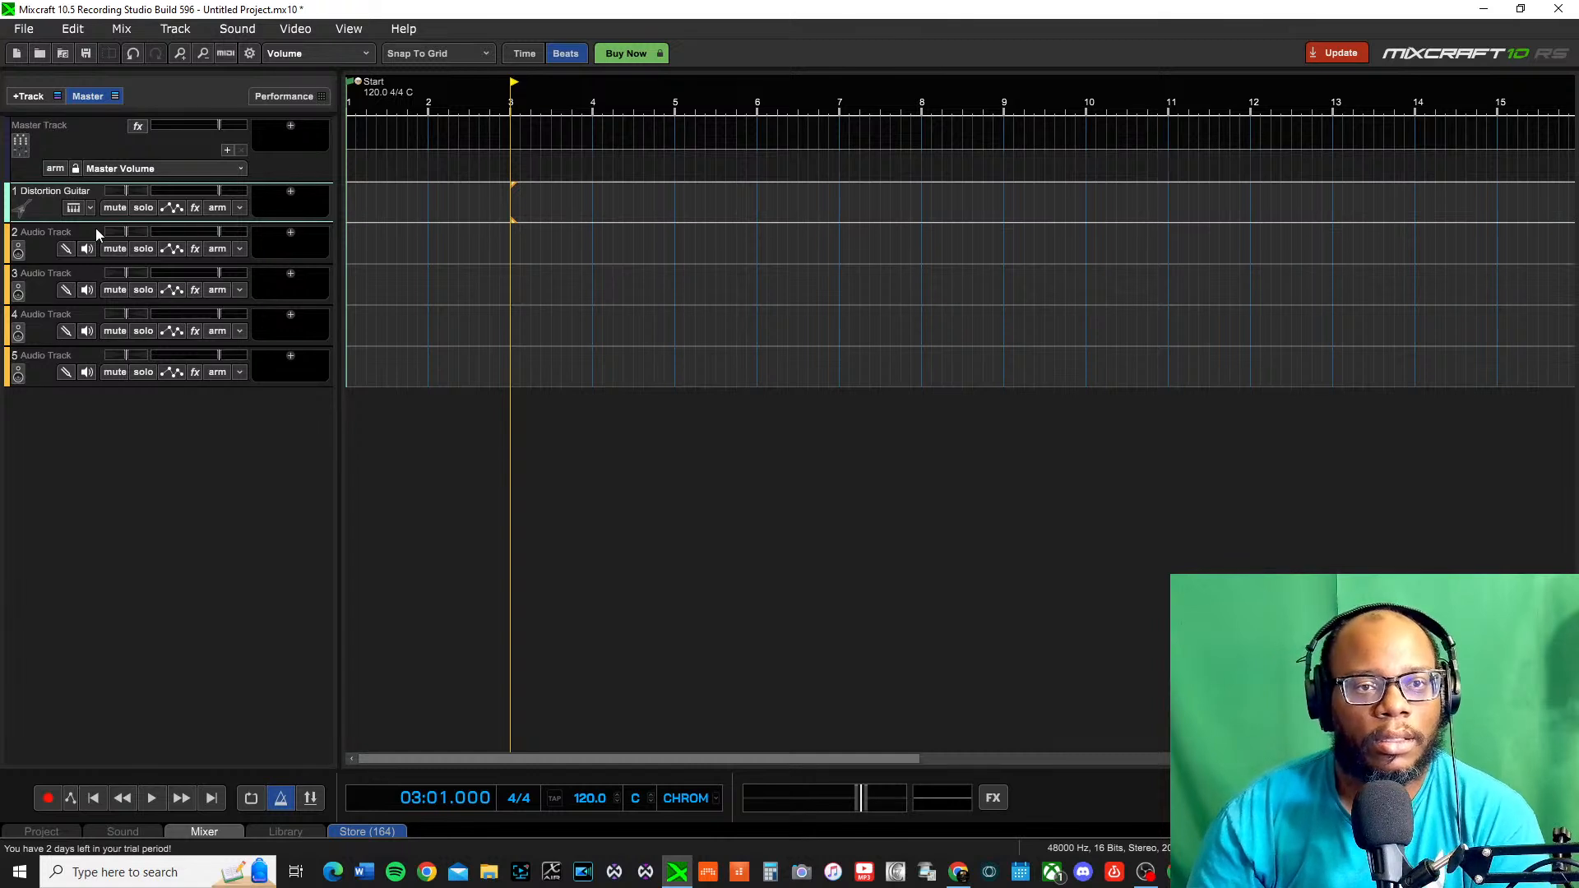
# Enlarge the Distortion Guitar track's height to show its full image and arm the track for recording
pyautogui.moveTo(172, 222); pyautogui.dragTo(174, 475)
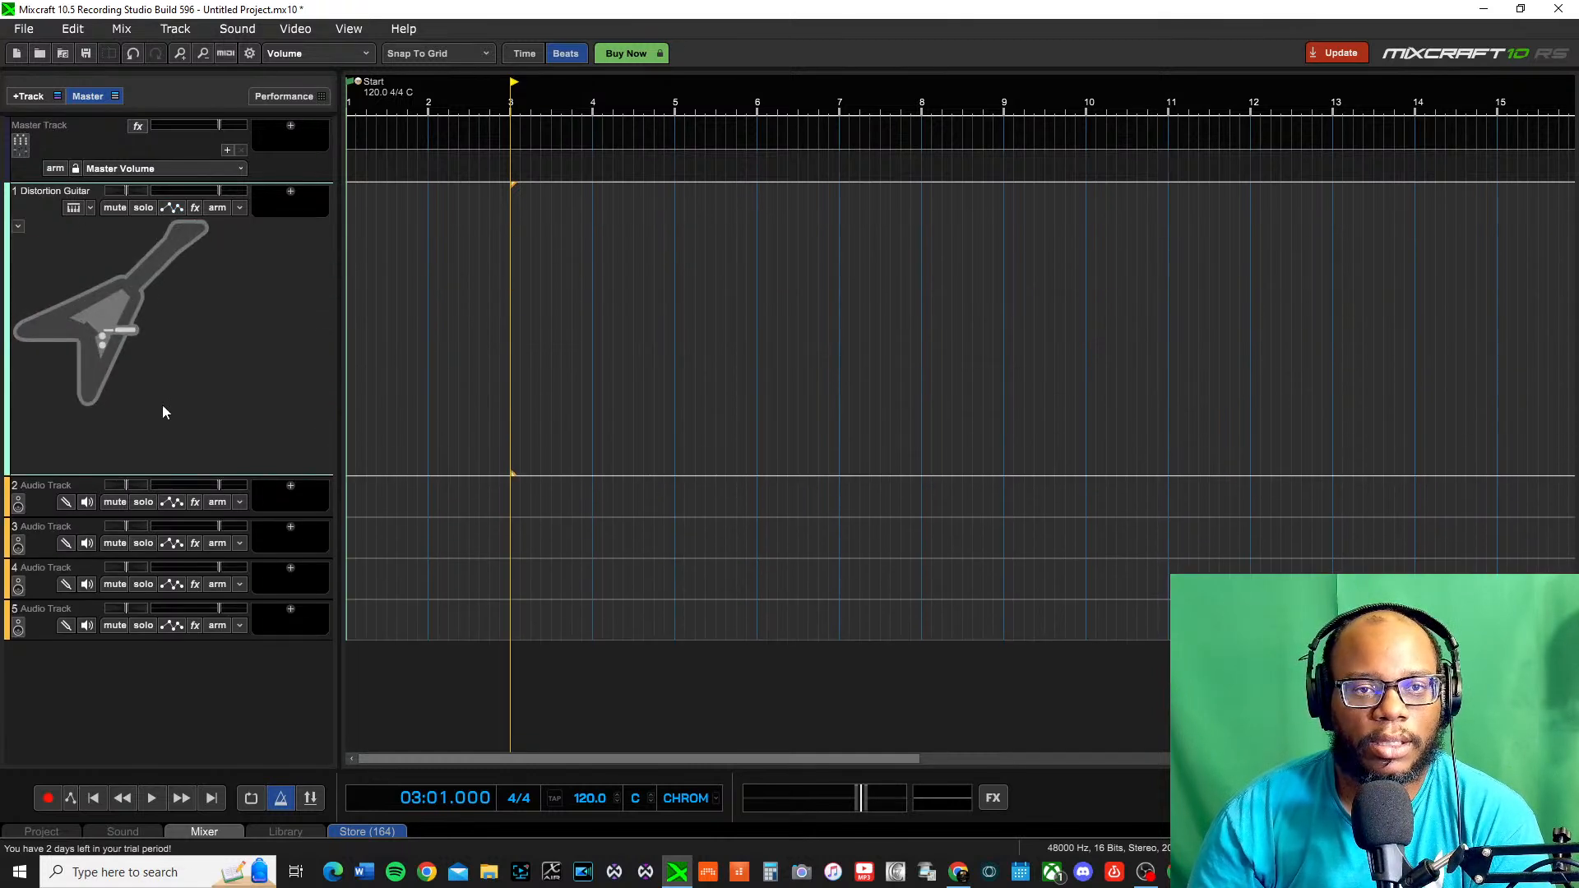
pyautogui.click(290, 192)
pyautogui.click(116, 237)
pyautogui.click(216, 210)
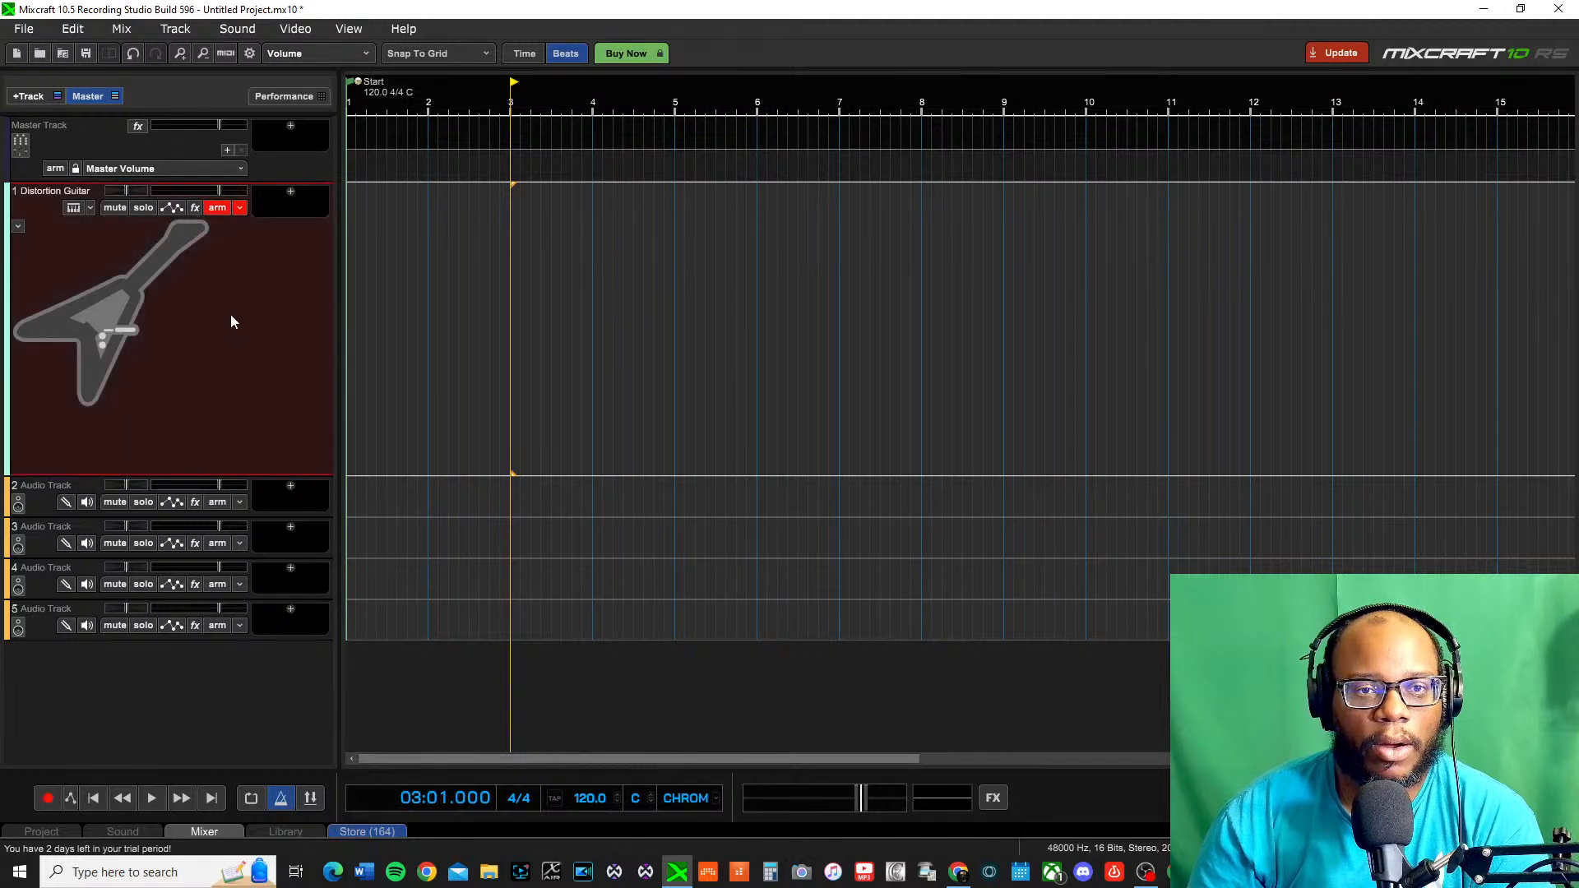
# View the track image choices and the instrument settings for the Distortion Guitar track, leaving both unchanged
pyautogui.click(20, 229)
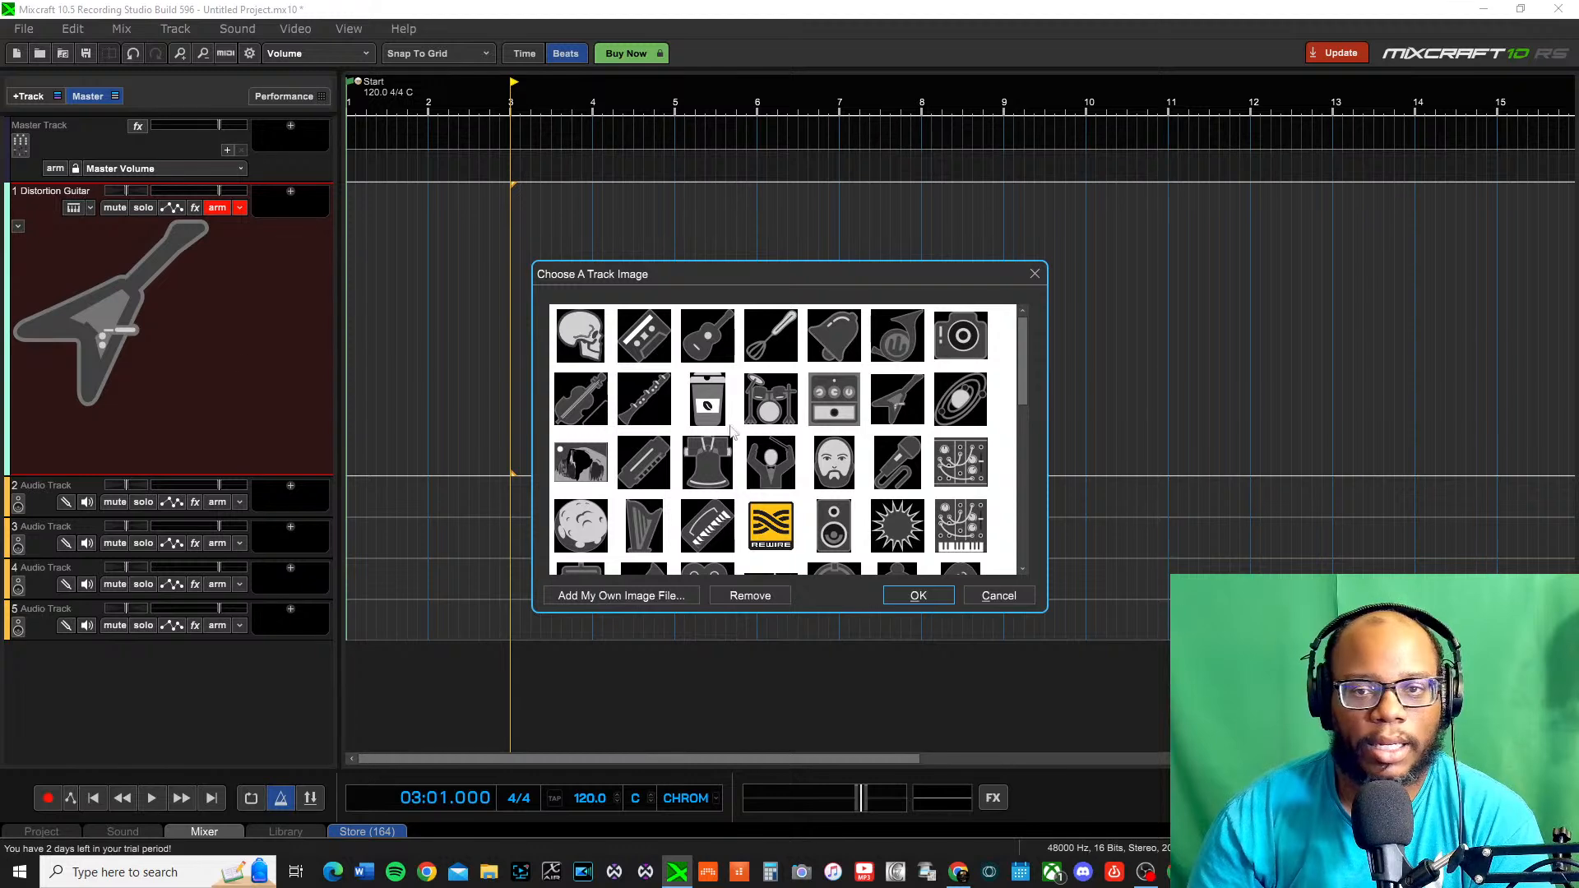
pyautogui.click(1000, 597)
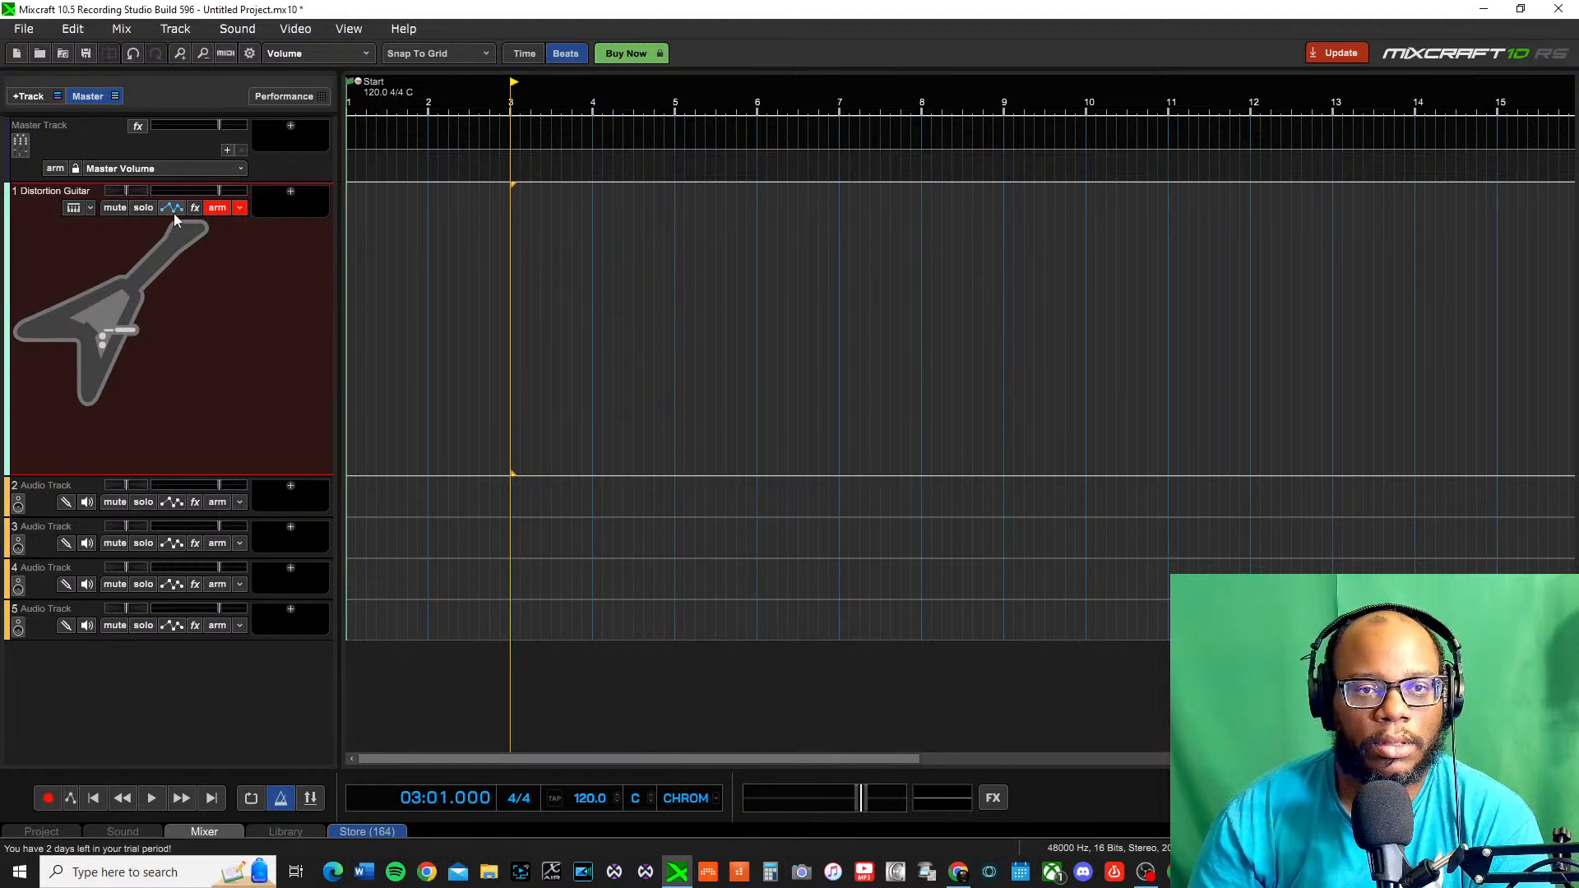
pyautogui.click(73, 209)
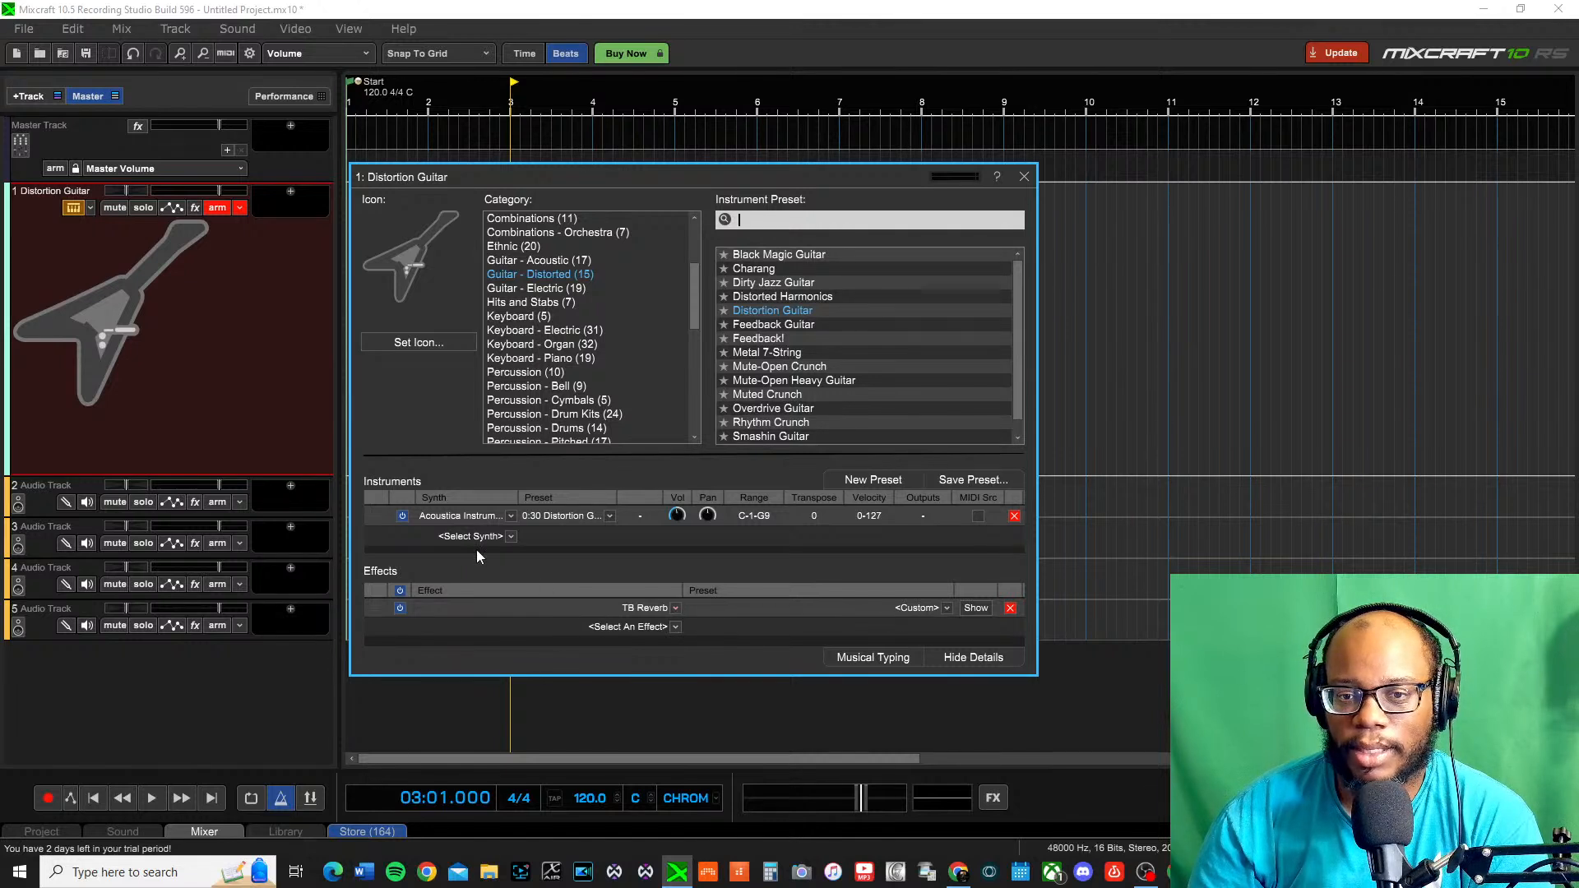
pyautogui.click(980, 215)
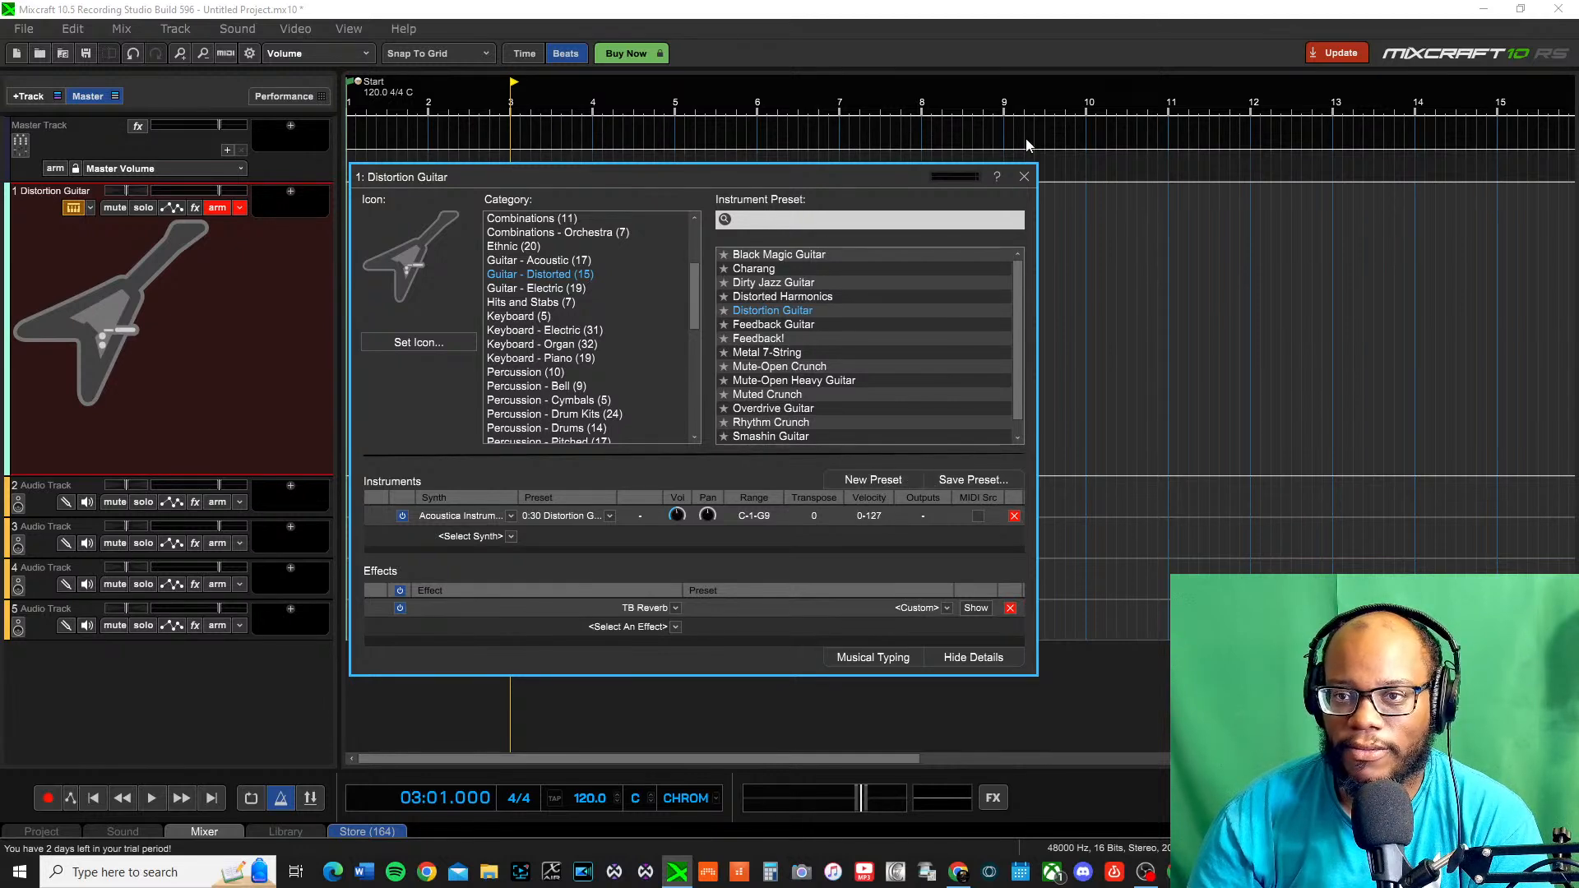
pyautogui.click(1024, 176)
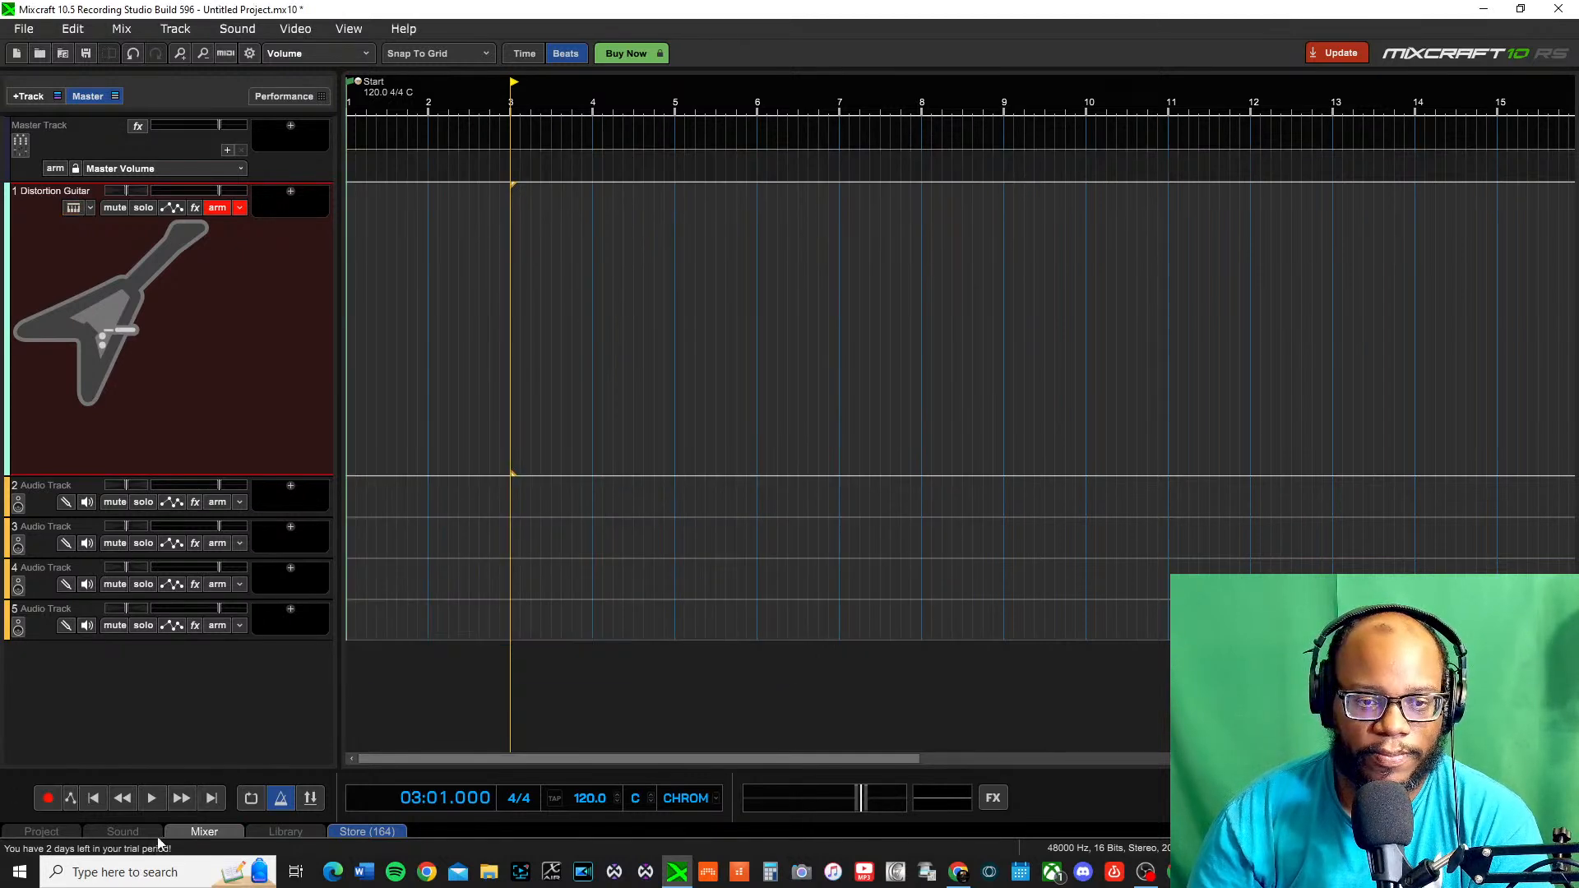
# Look through the Sound, Library, Mixer and Project details areas, ending on the Library
pyautogui.click(121, 833)
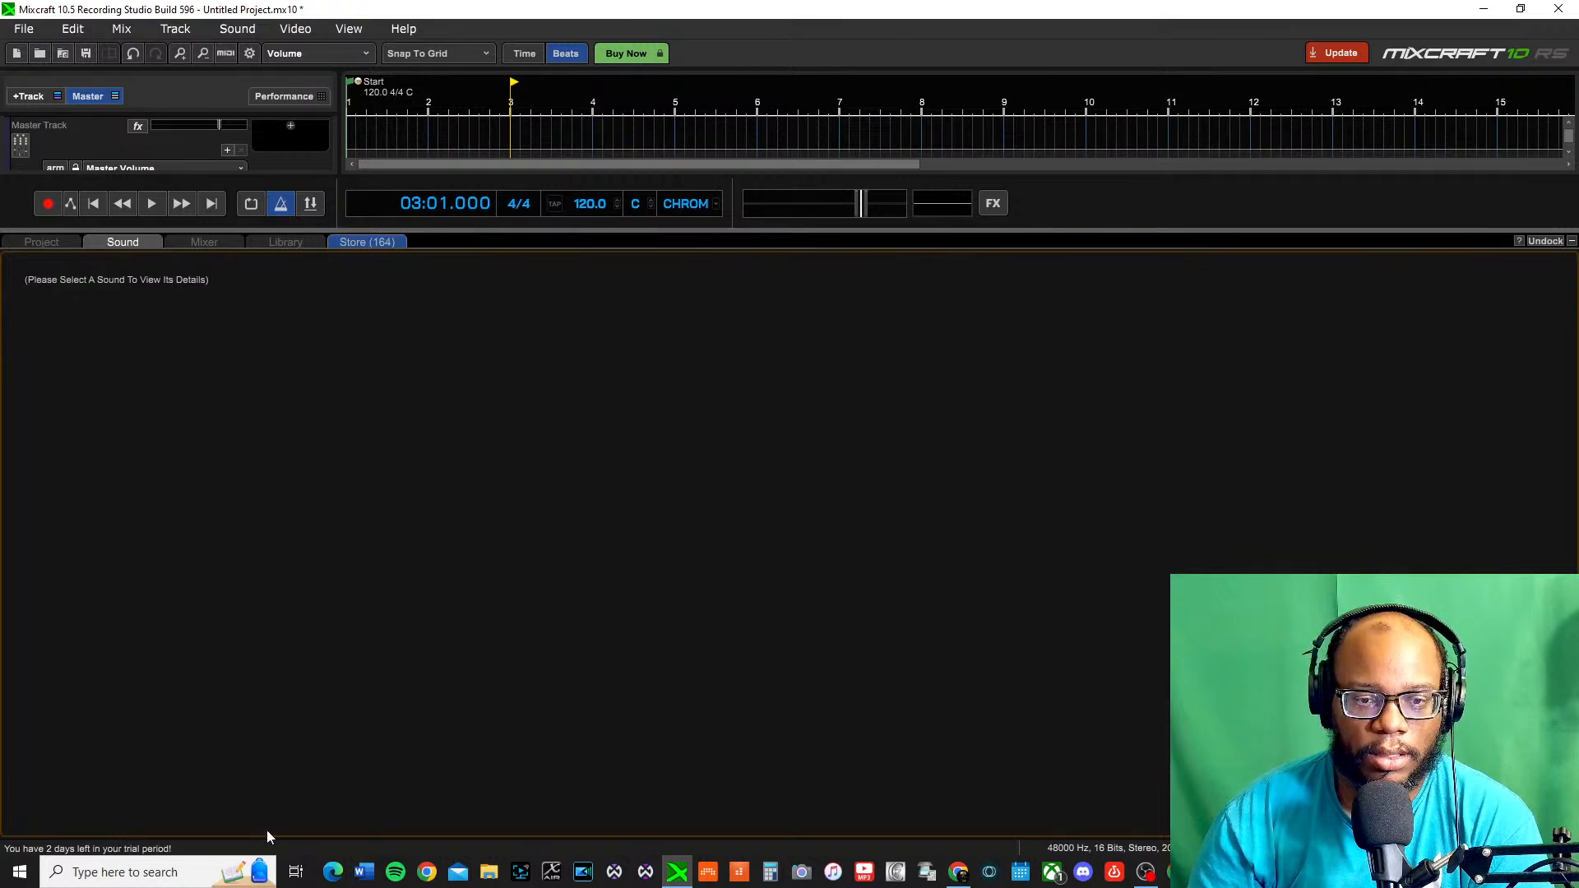
pyautogui.click(287, 240)
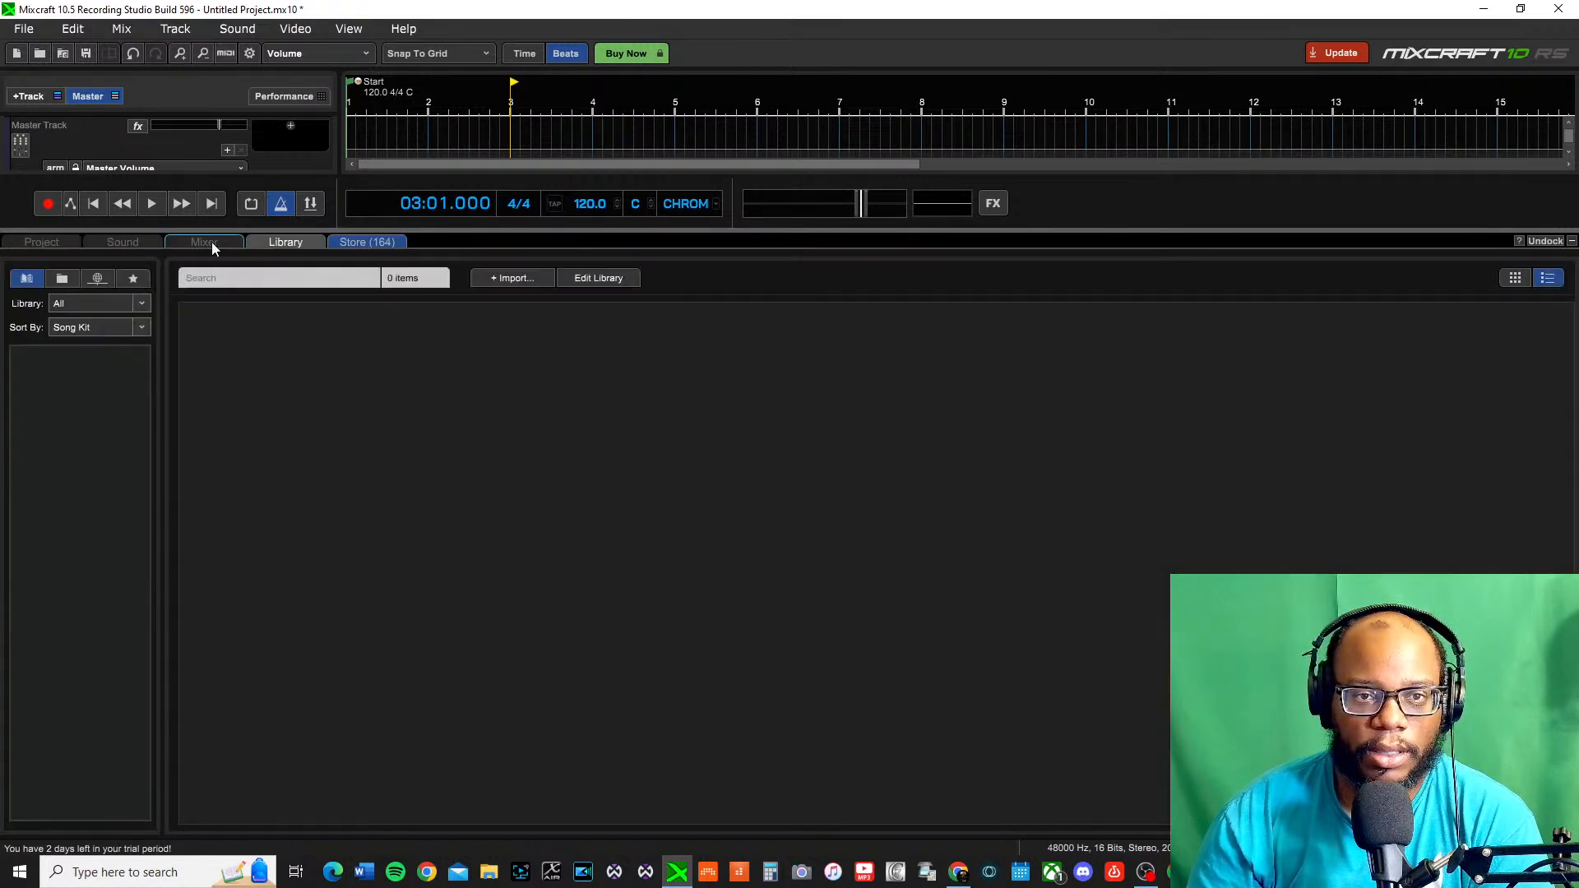
pyautogui.click(206, 242)
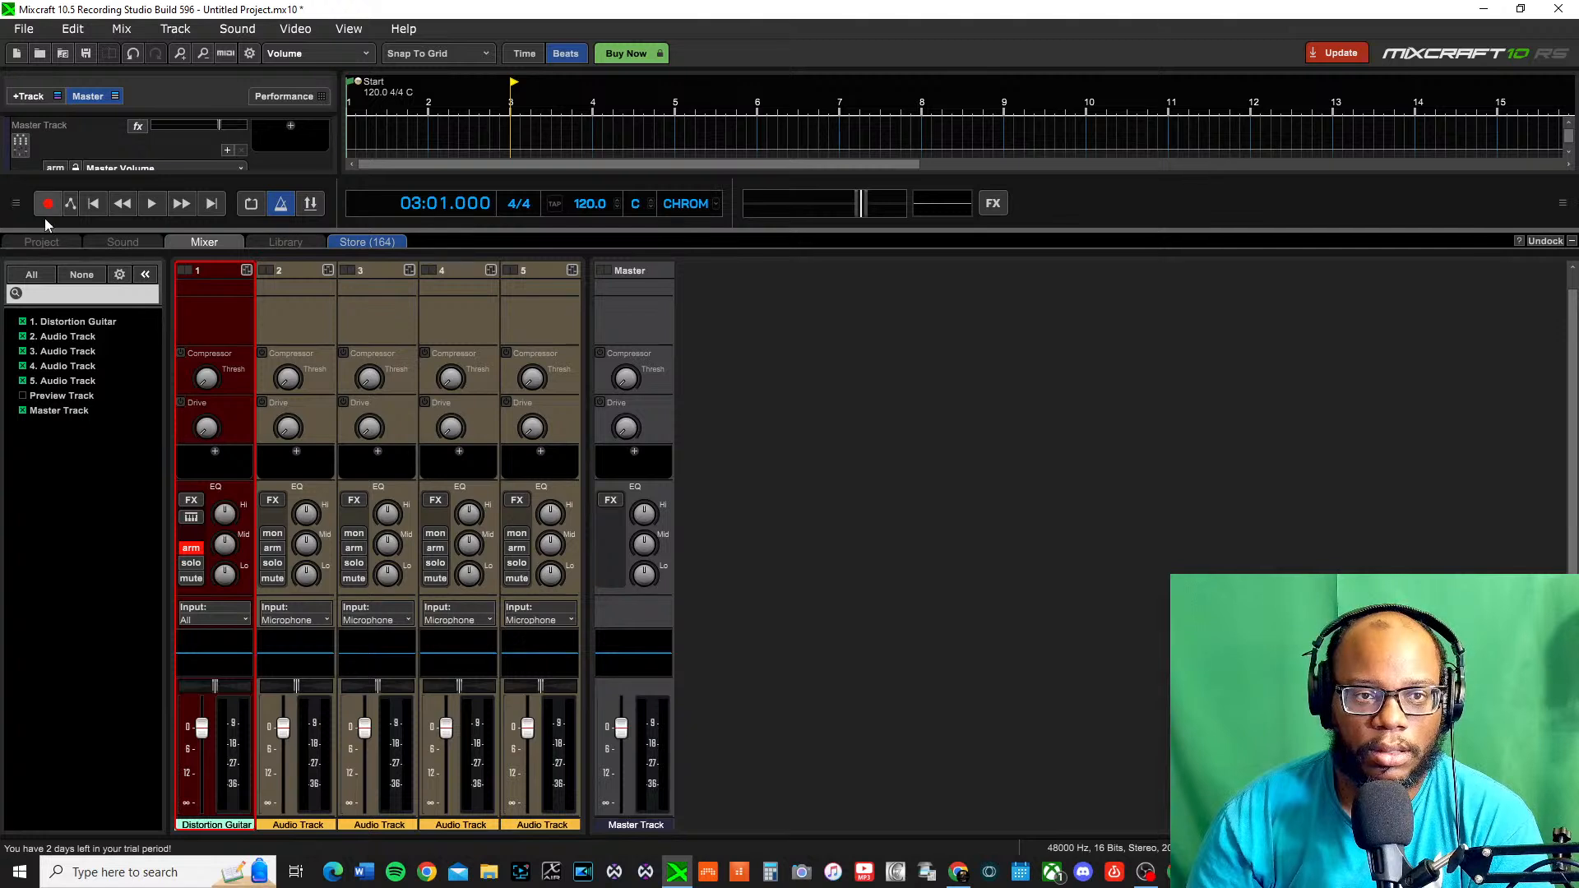
pyautogui.click(44, 238)
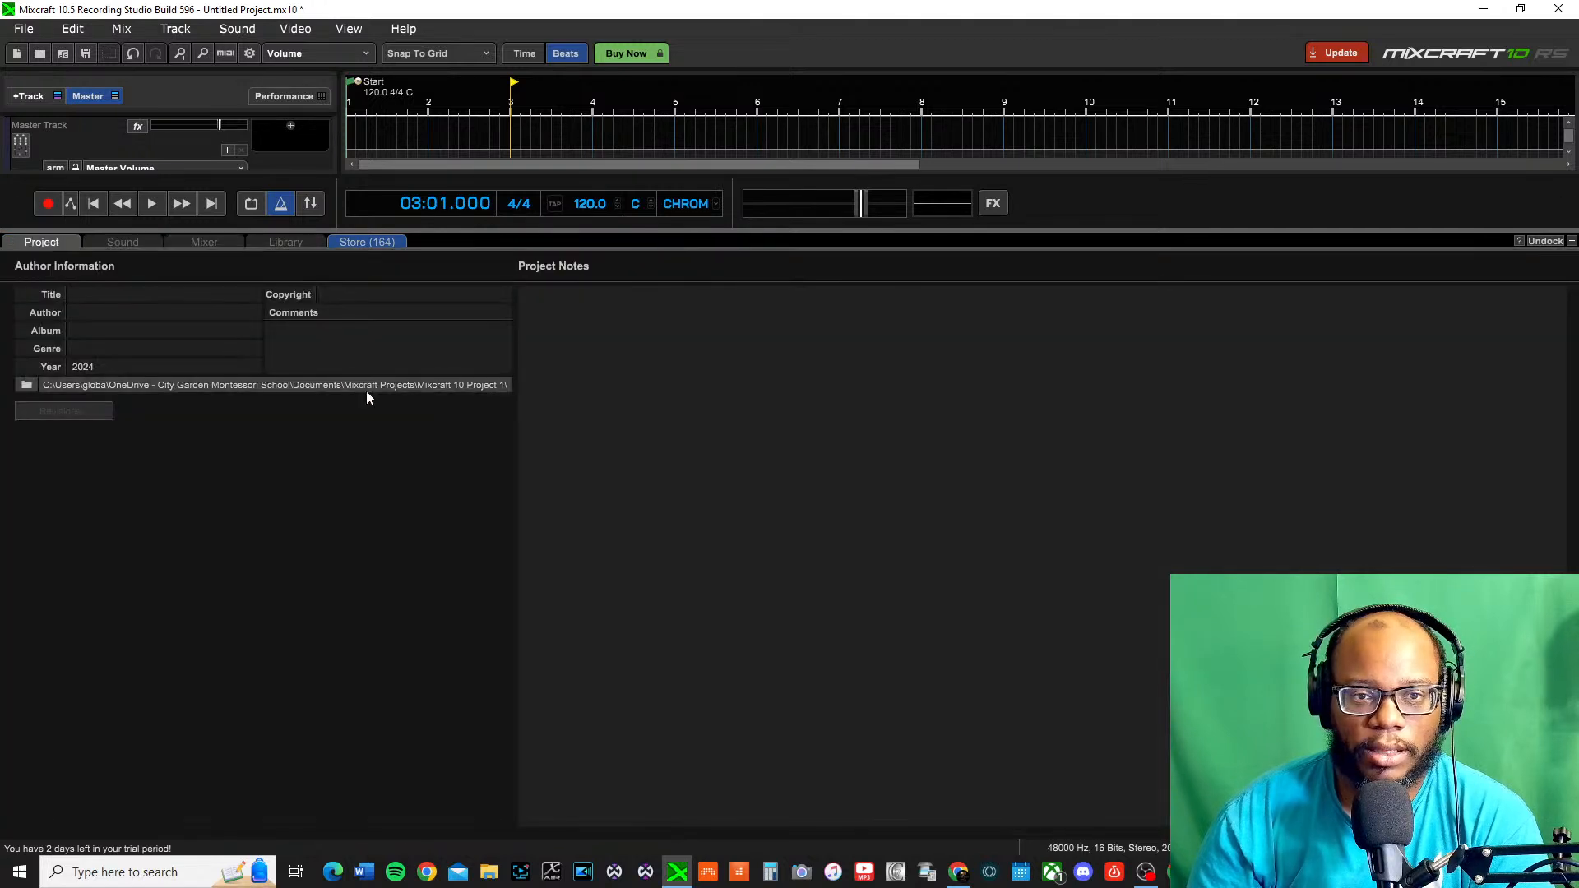
pyautogui.click(92, 241)
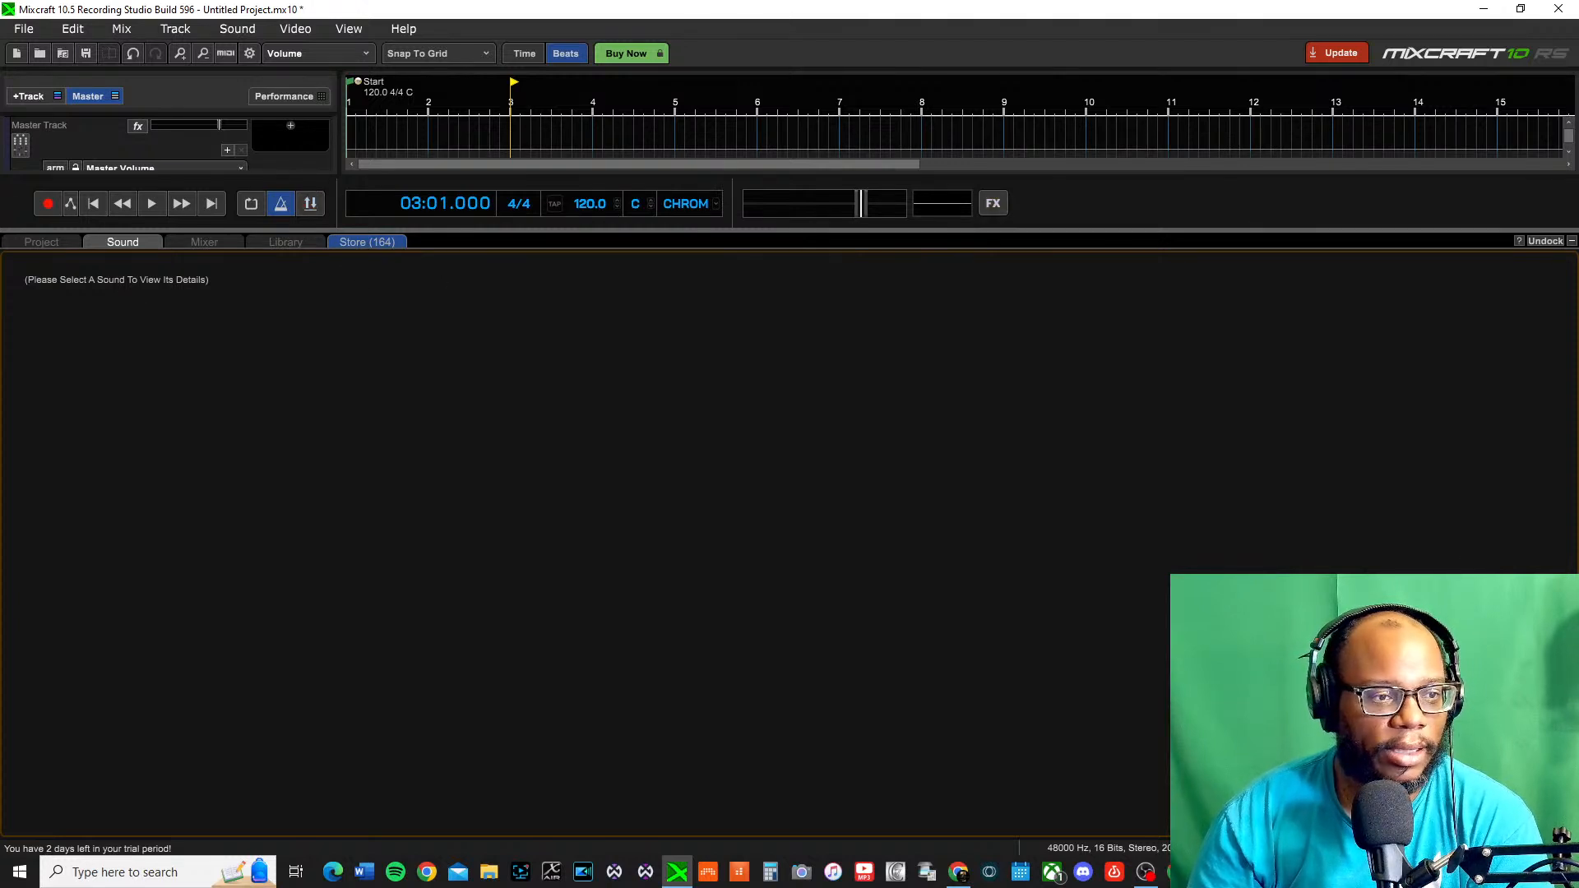
pyautogui.click(291, 248)
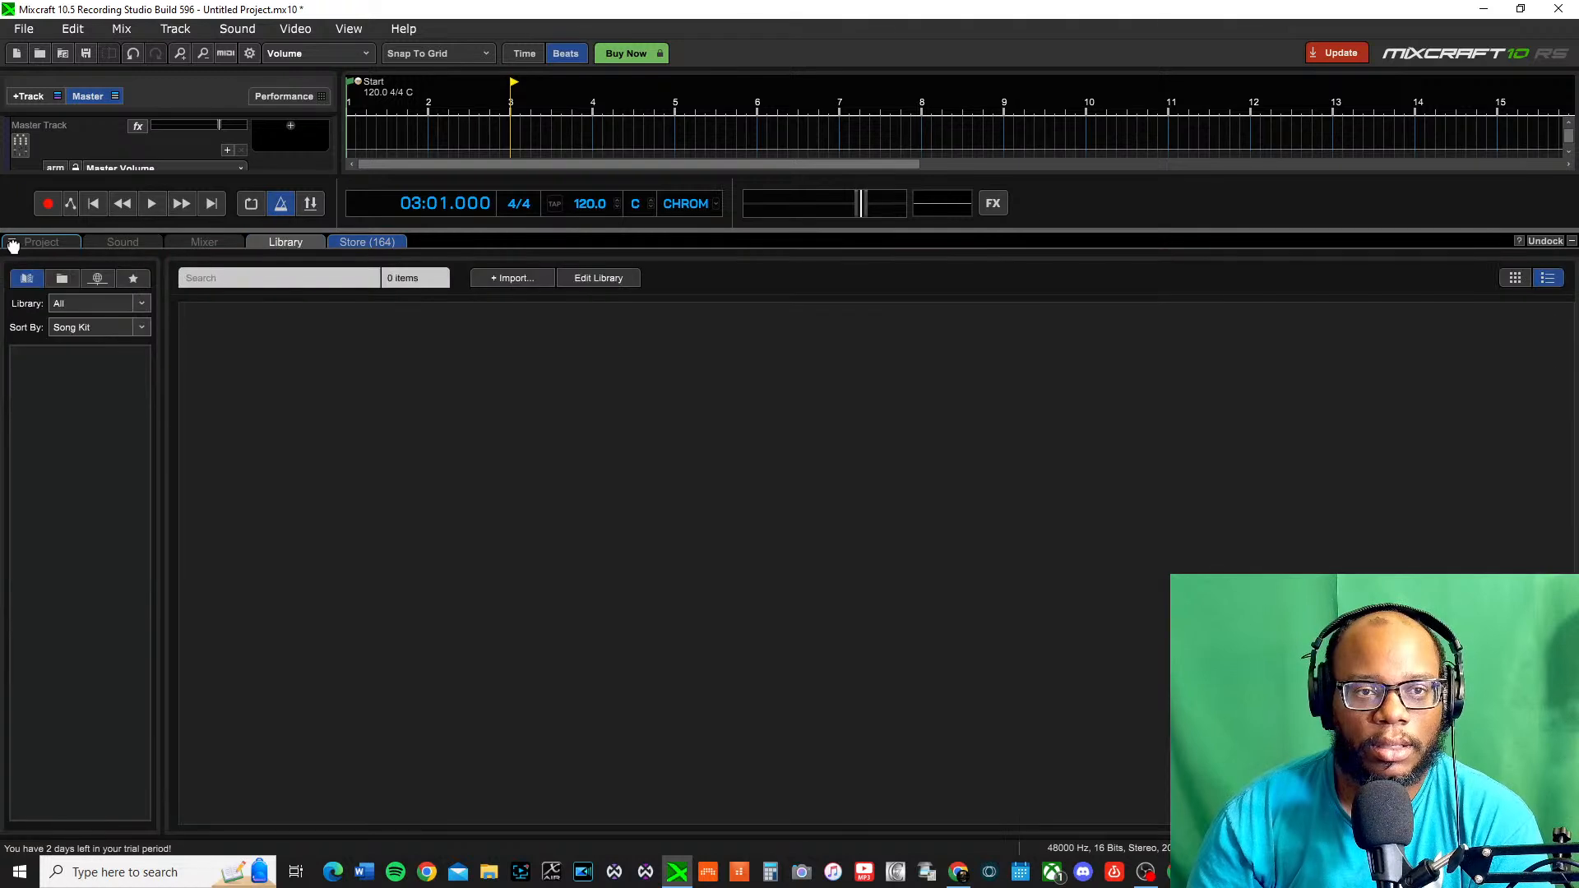
# Show the Project details and reduce the details area's height to uncover the track list
pyautogui.click(28, 247)
pyautogui.moveTo(224, 230); pyautogui.dragTo(183, 546)
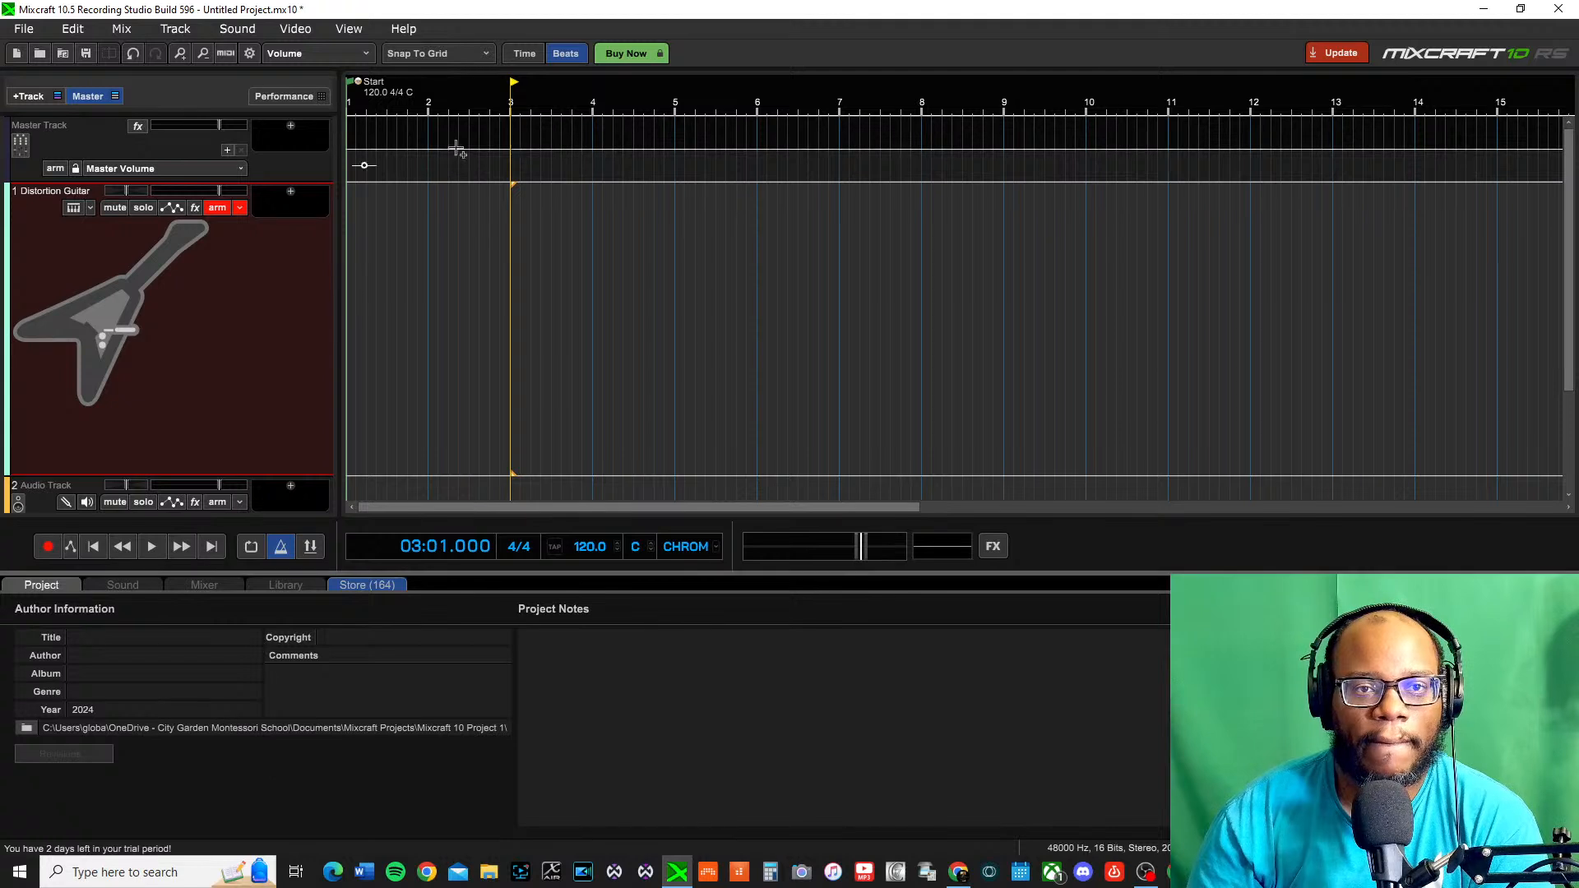
# Look over the commands offered for help, view and video
pyautogui.click(405, 28)
pyautogui.moveTo(348, 29)
pyautogui.click(232, 55)
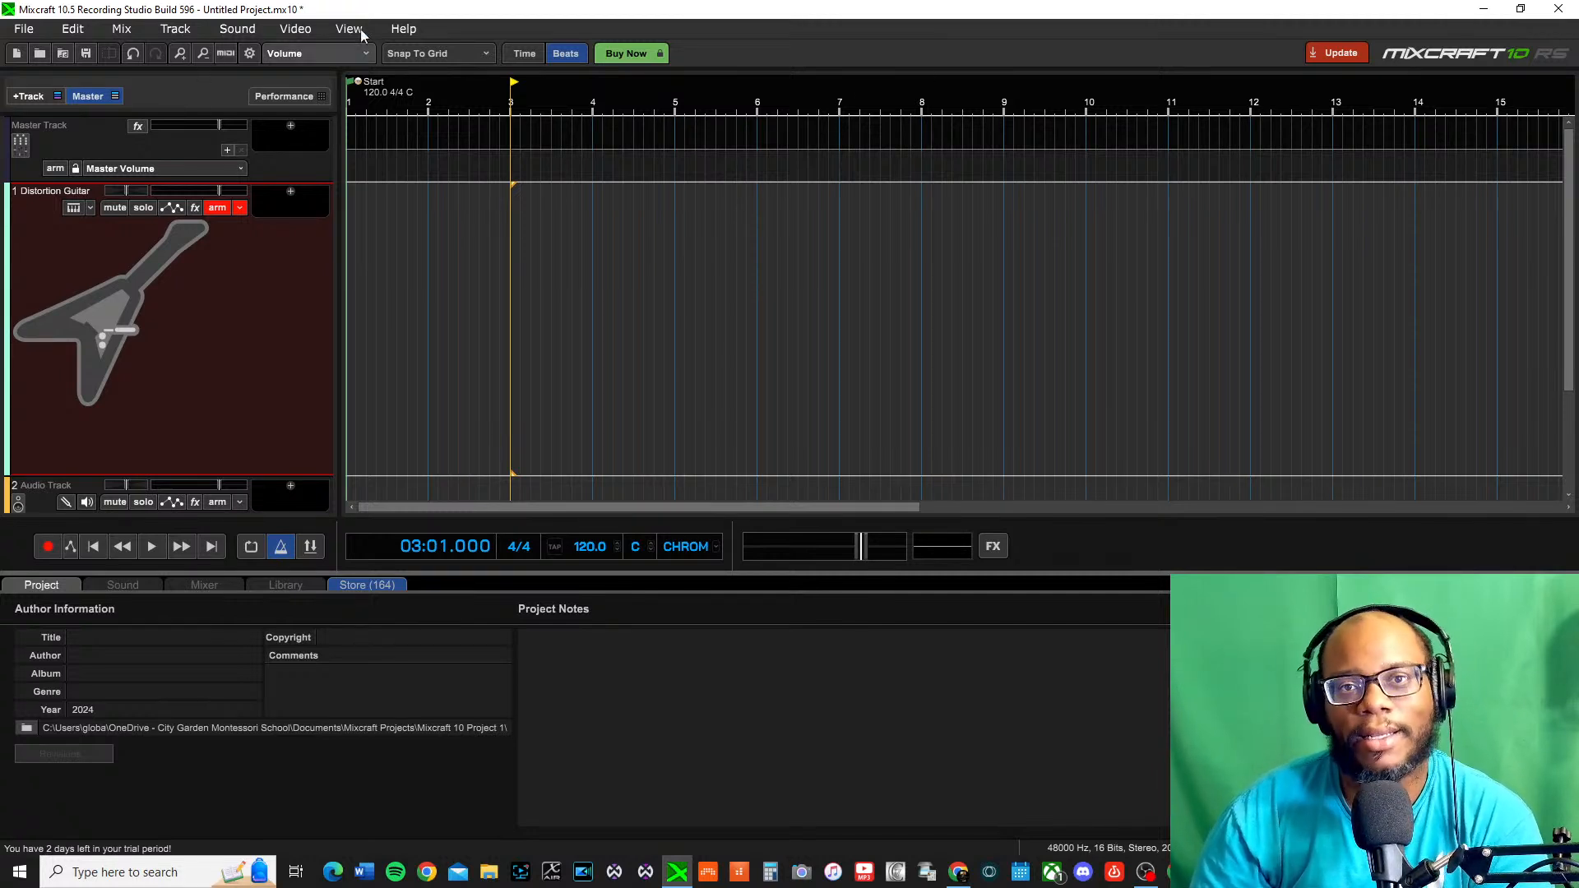
pyautogui.click(407, 32)
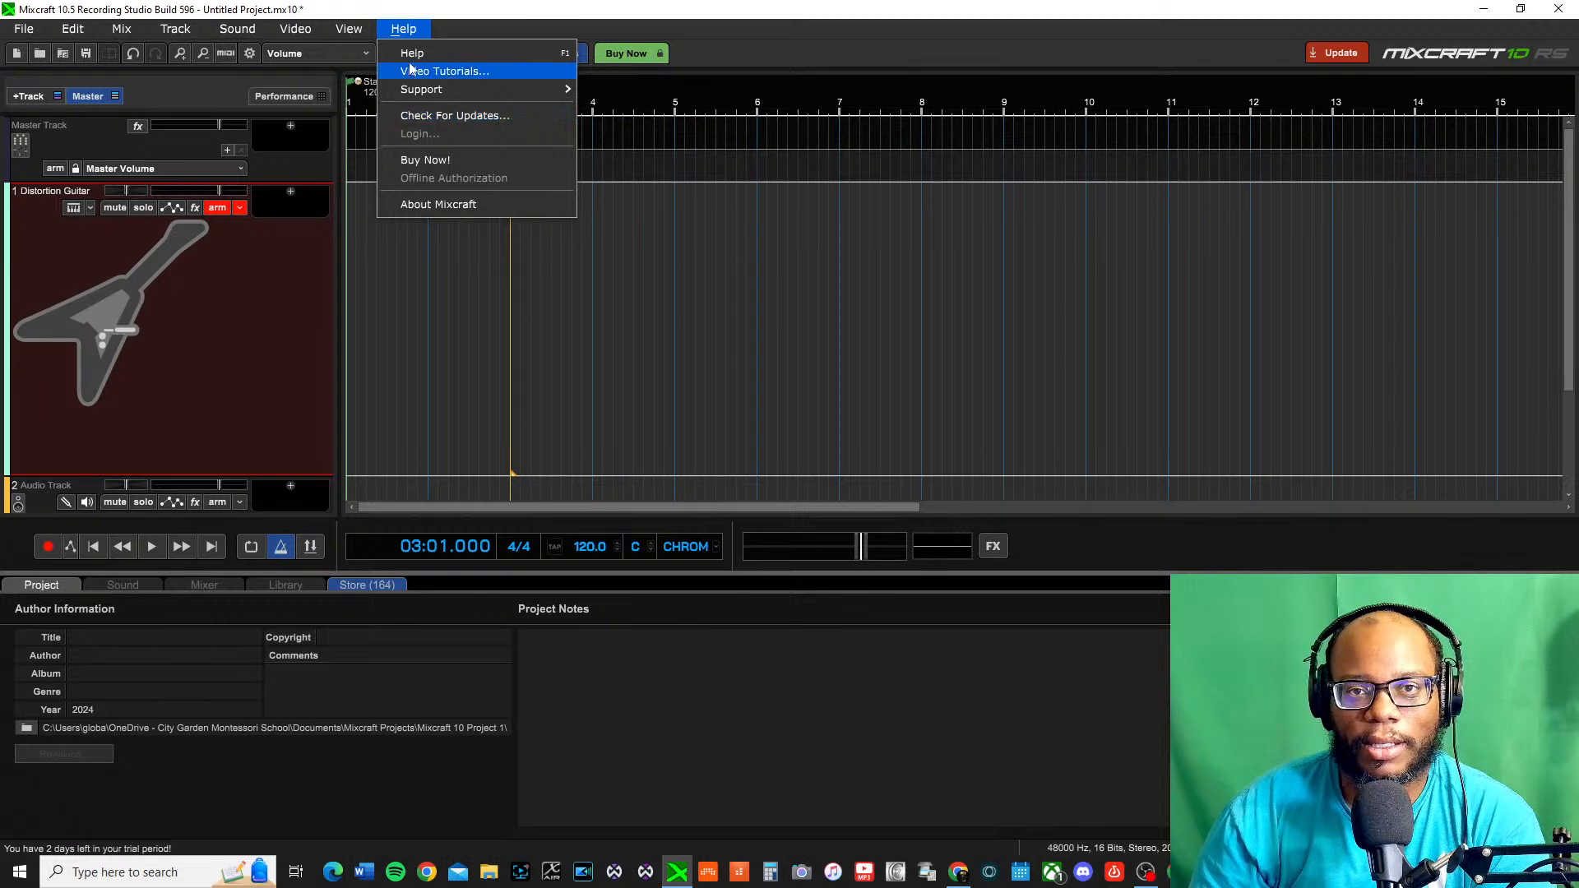
pyautogui.moveTo(369, 37)
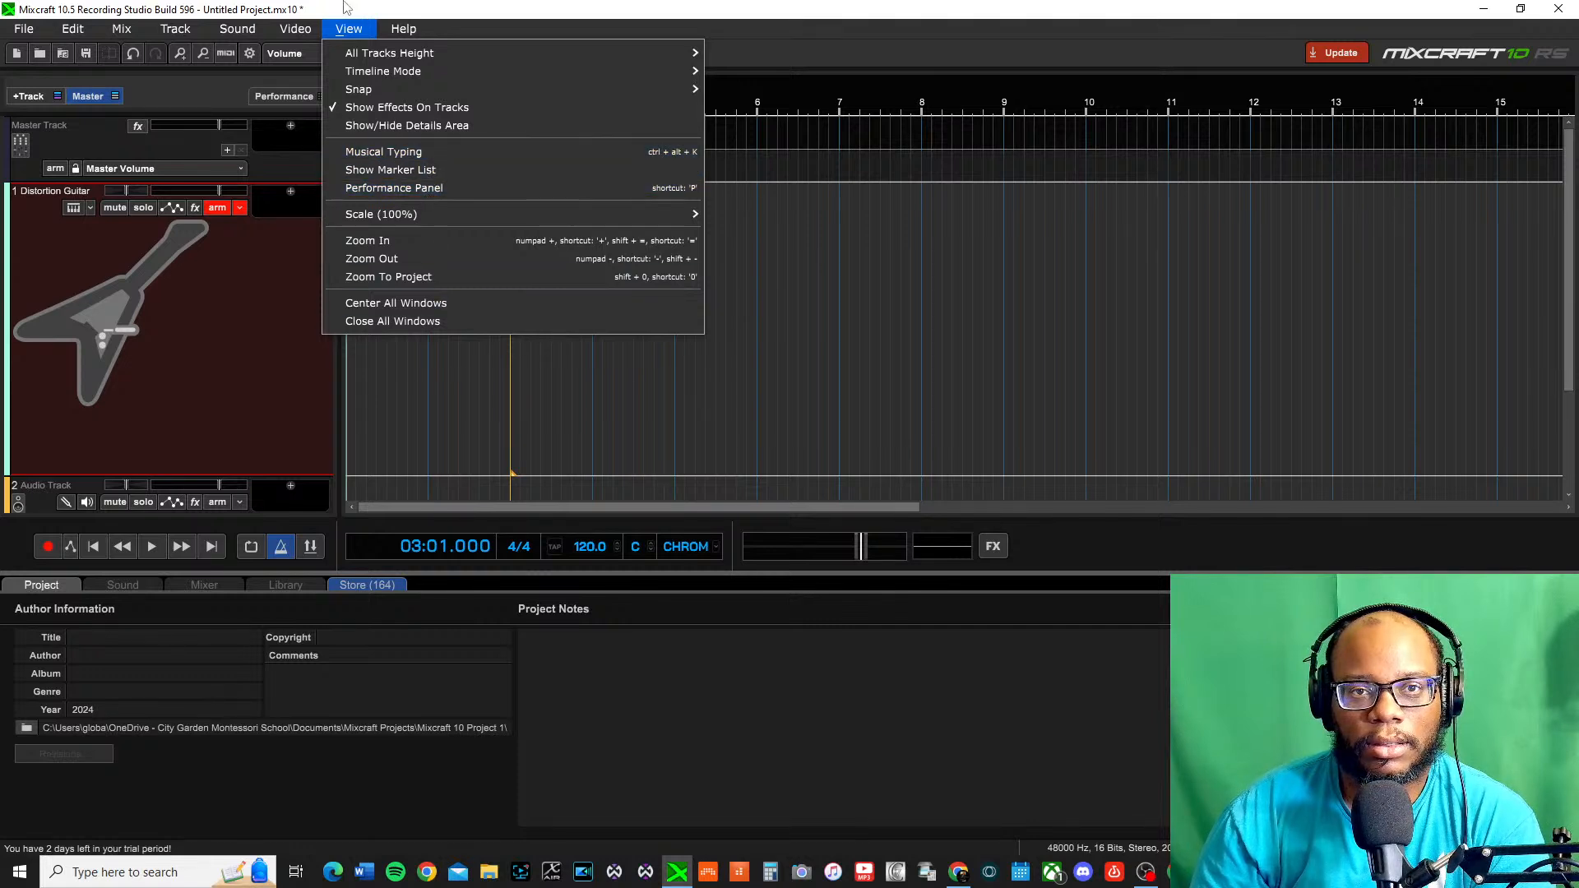
pyautogui.moveTo(311, 31)
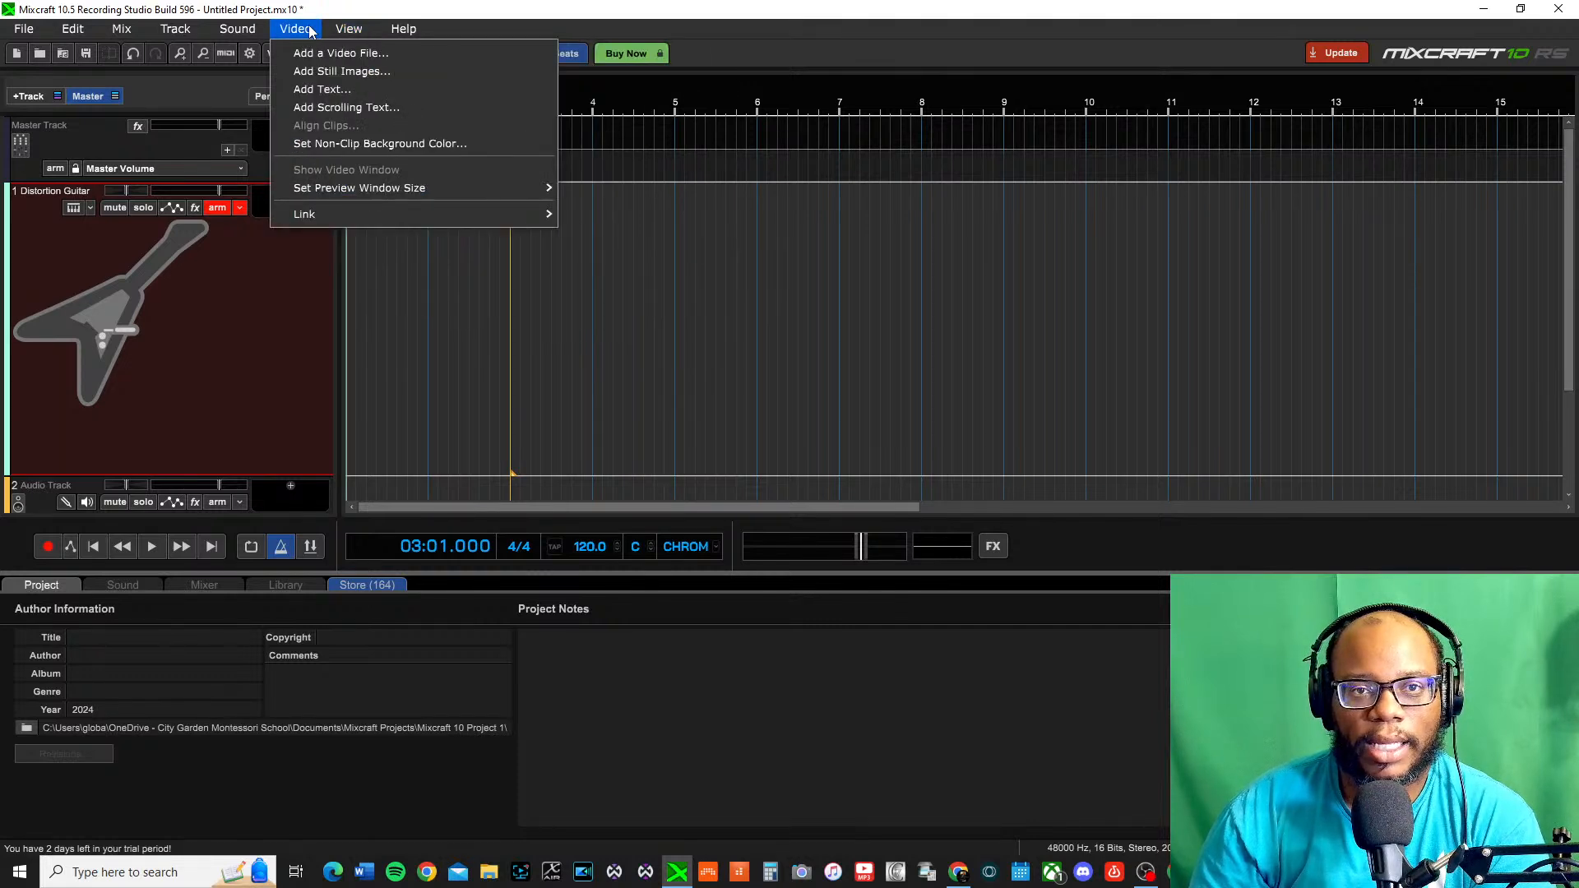
# Open the online Mixcraft 10 manual, search the Acoustica site for "virtual controller", and return to Mixcraft
pyautogui.click(403, 29)
pyautogui.click(403, 29)
pyautogui.click(413, 54)
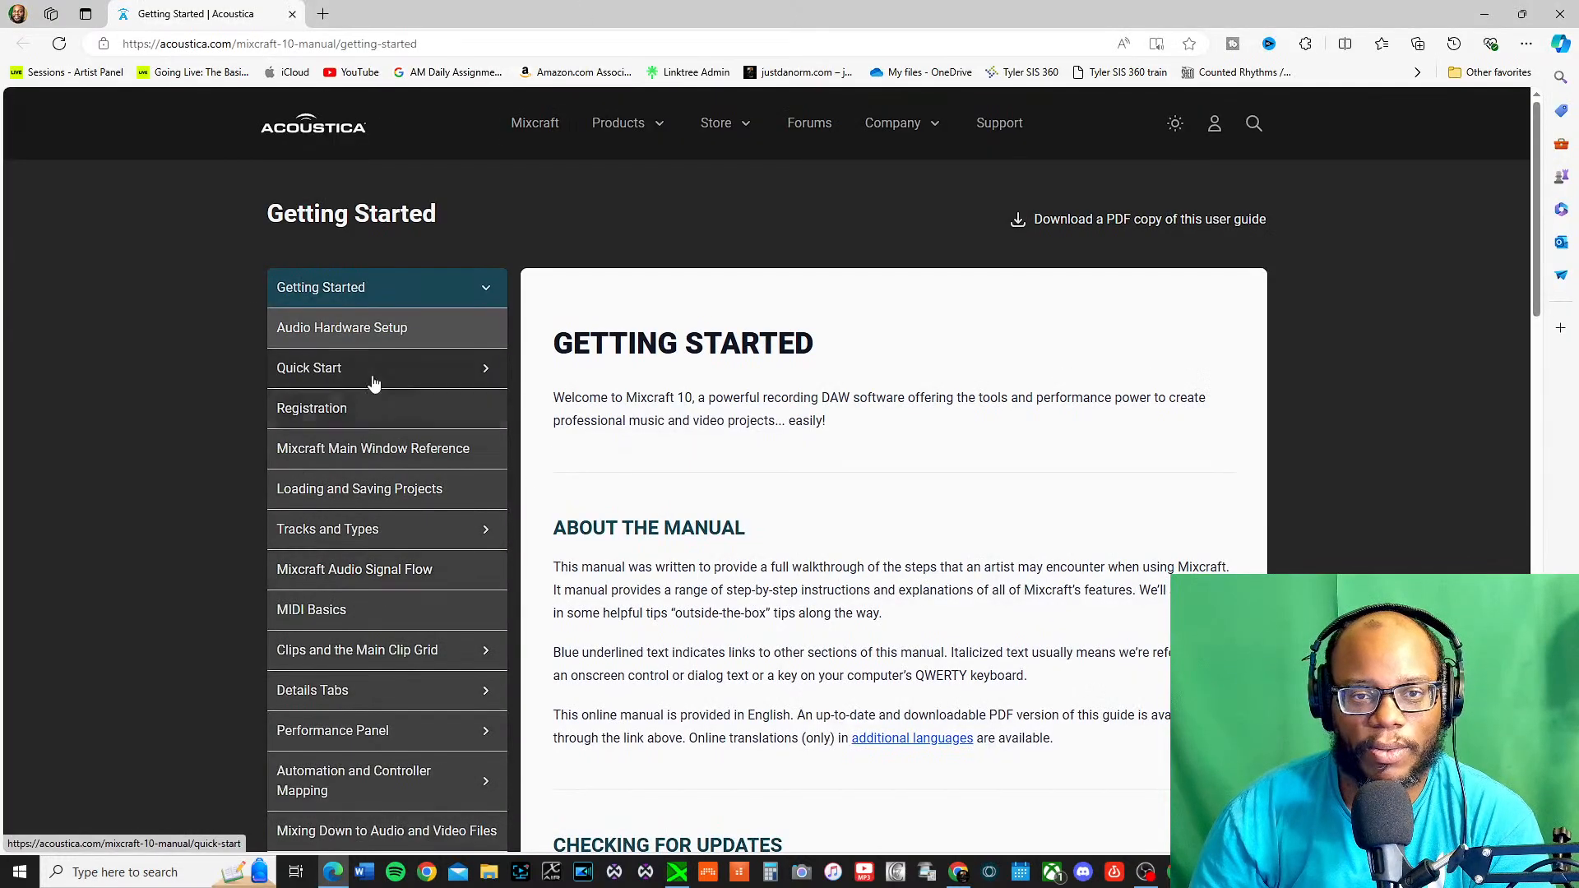
pyautogui.click(1254, 122)
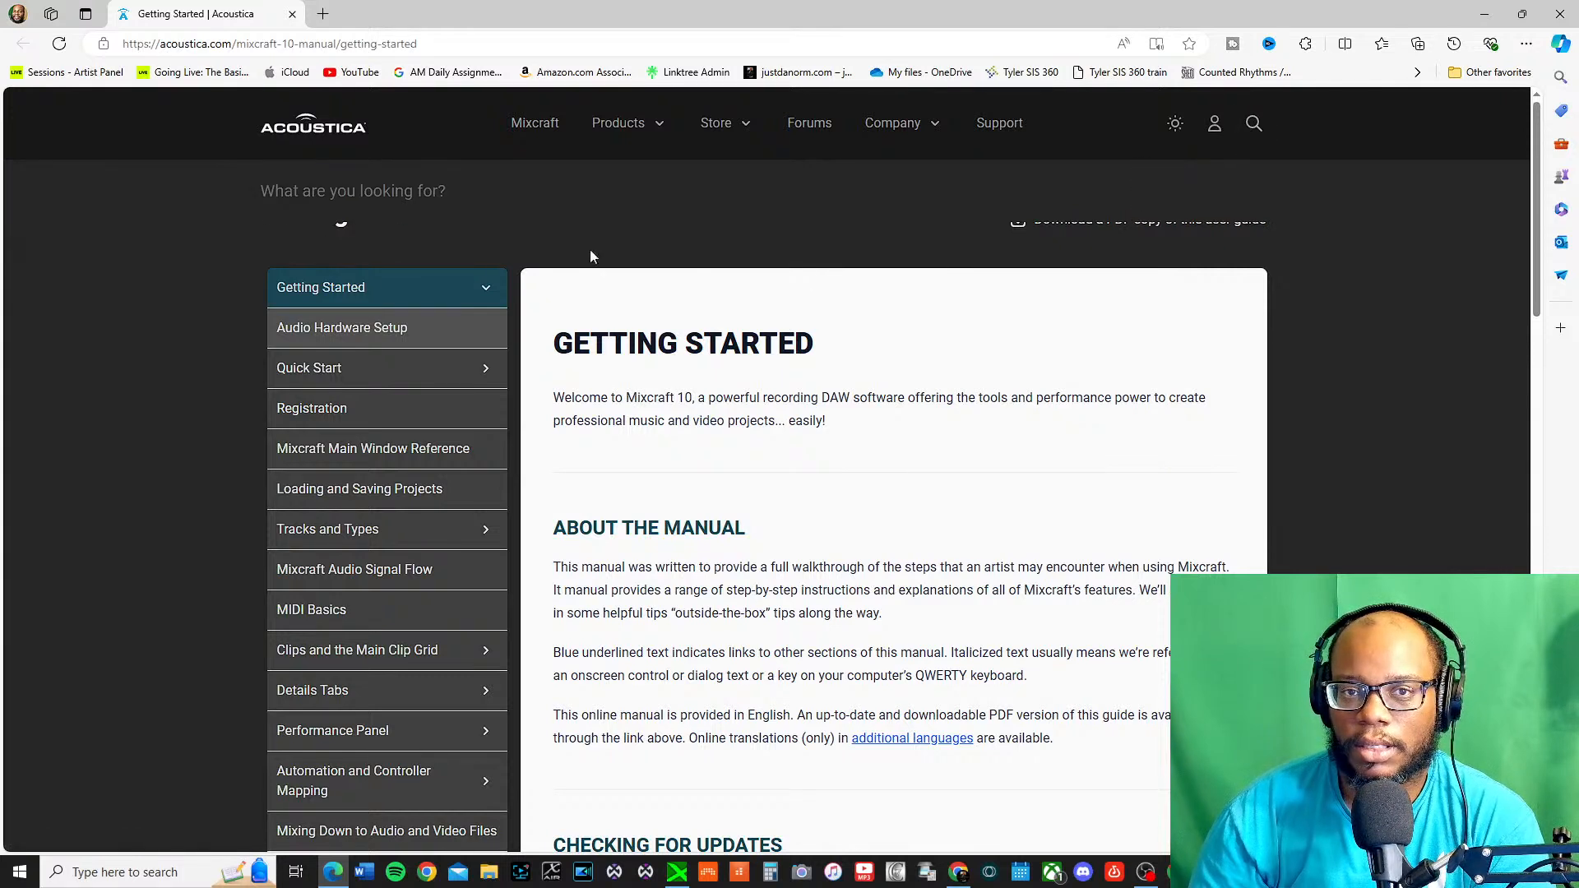
pyautogui.write('i')
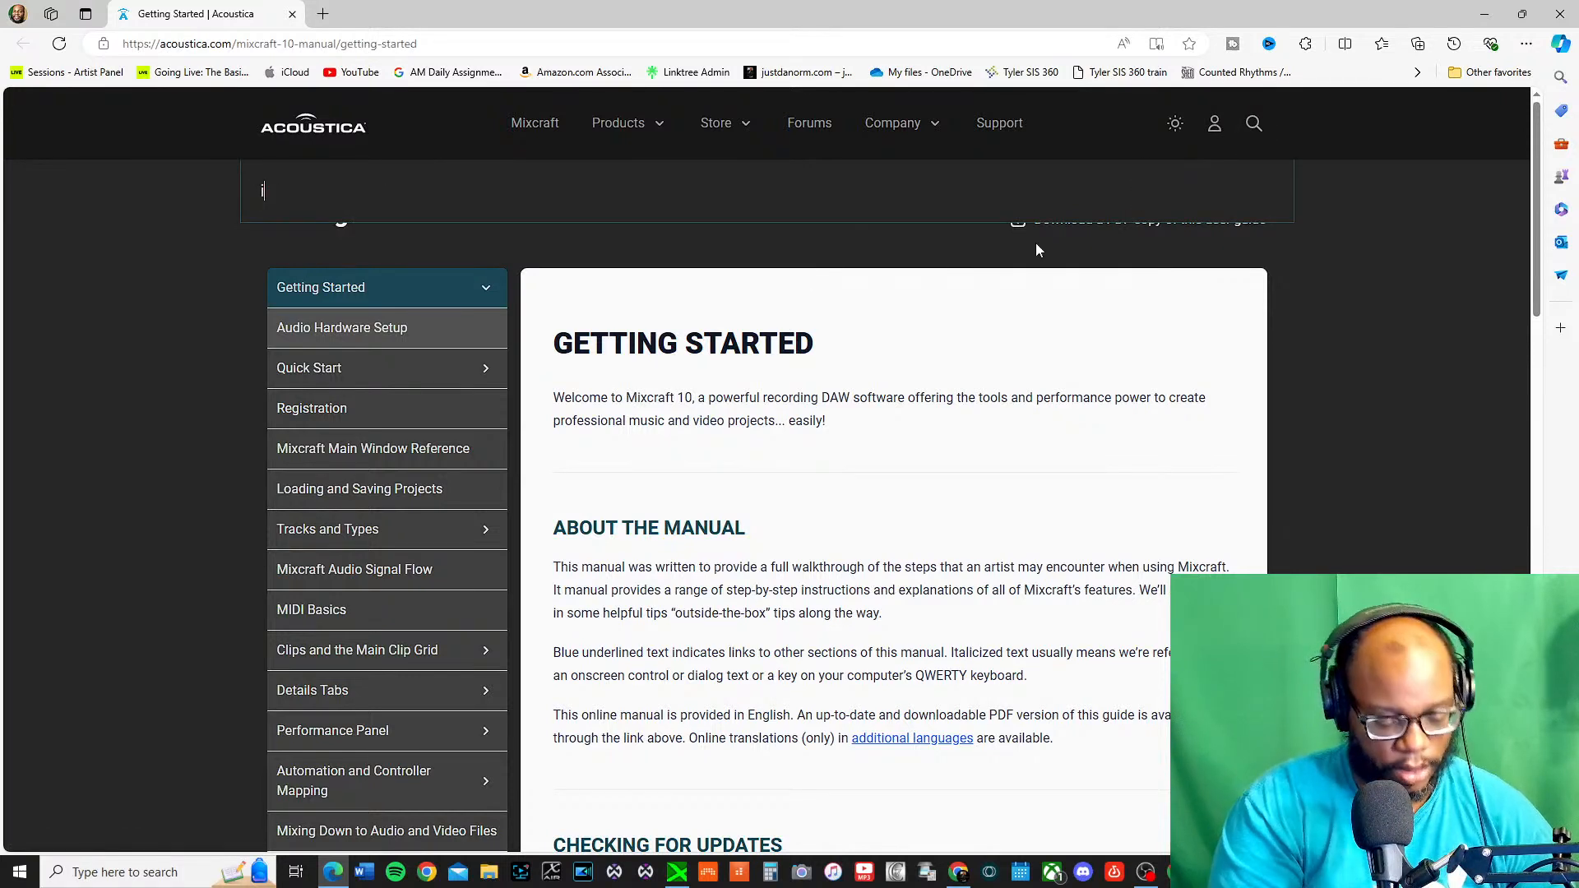
pyautogui.press('BackSpace')
pyautogui.write('virtu')
pyautogui.press('BackSpace')
pyautogui.press('BackSpace')
pyautogui.write('tual conrol')
pyautogui.press('BackSpace')
pyautogui.press('BackSpace')
pyautogui.press('BackSpace')
pyautogui.write('troller')
pyautogui.press('Return')
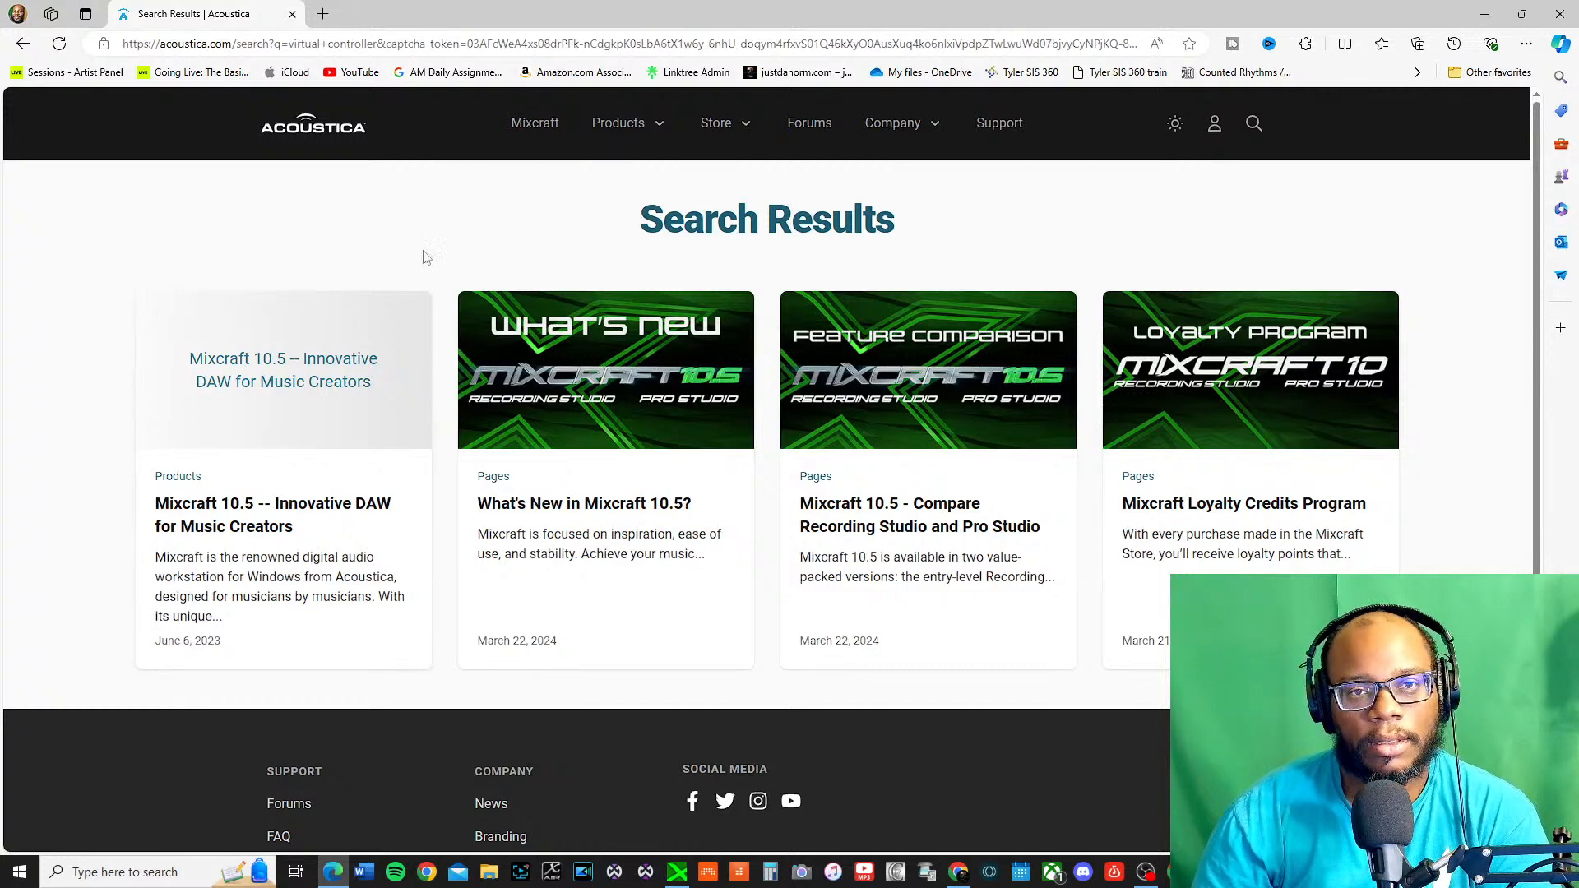
pyautogui.click(1486, 15)
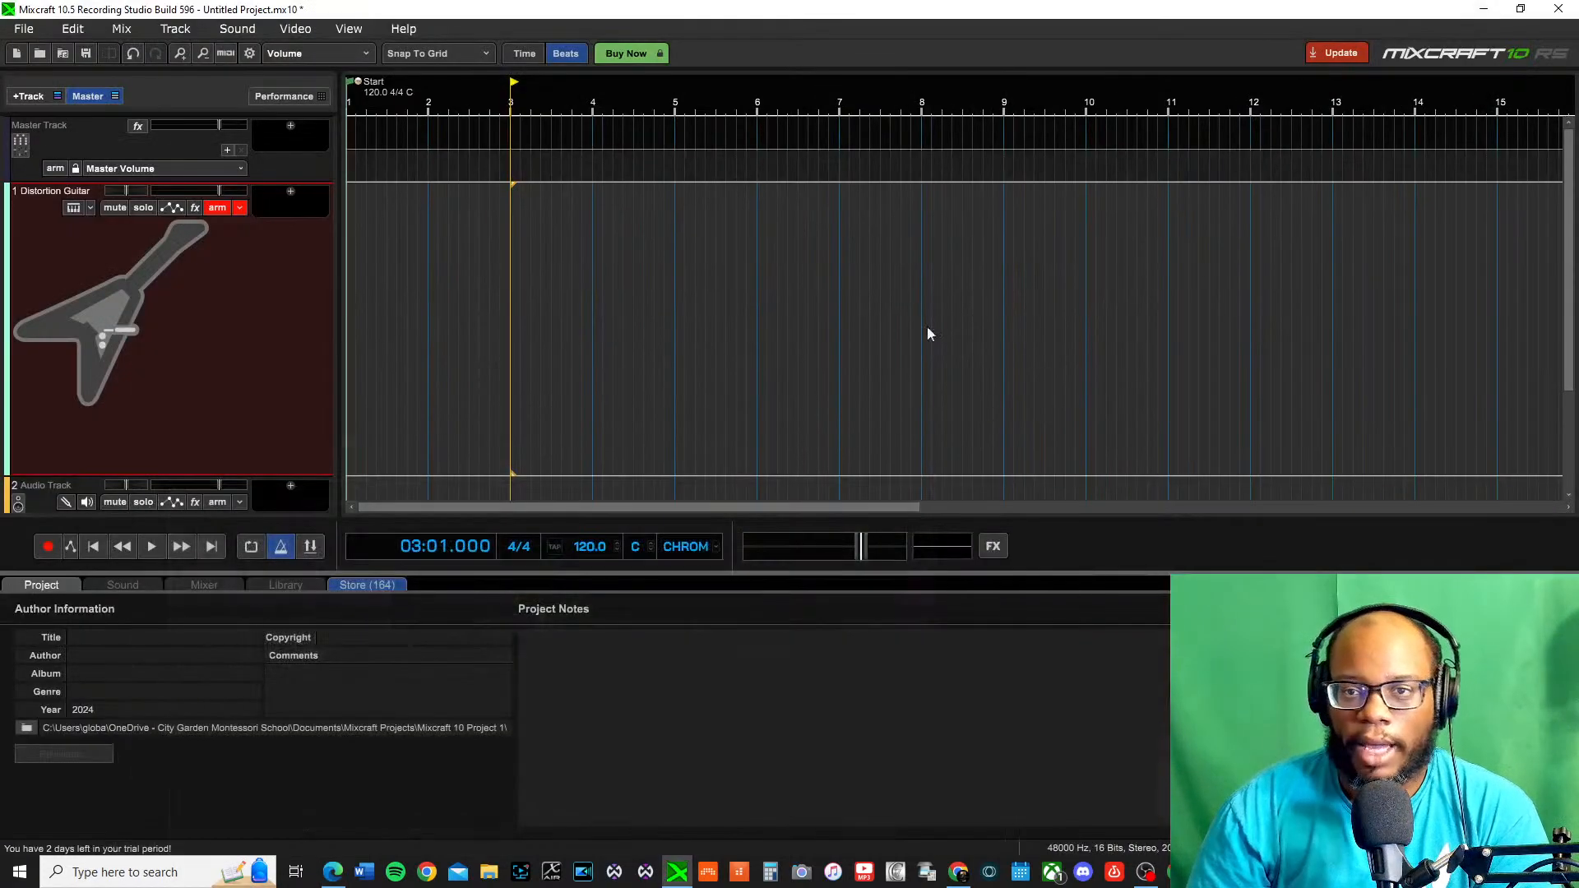
# Disarm the Distortion Guitar track and reduce its height so the four audio tracks below fit in view
pyautogui.click(232, 209)
pyautogui.click(224, 209)
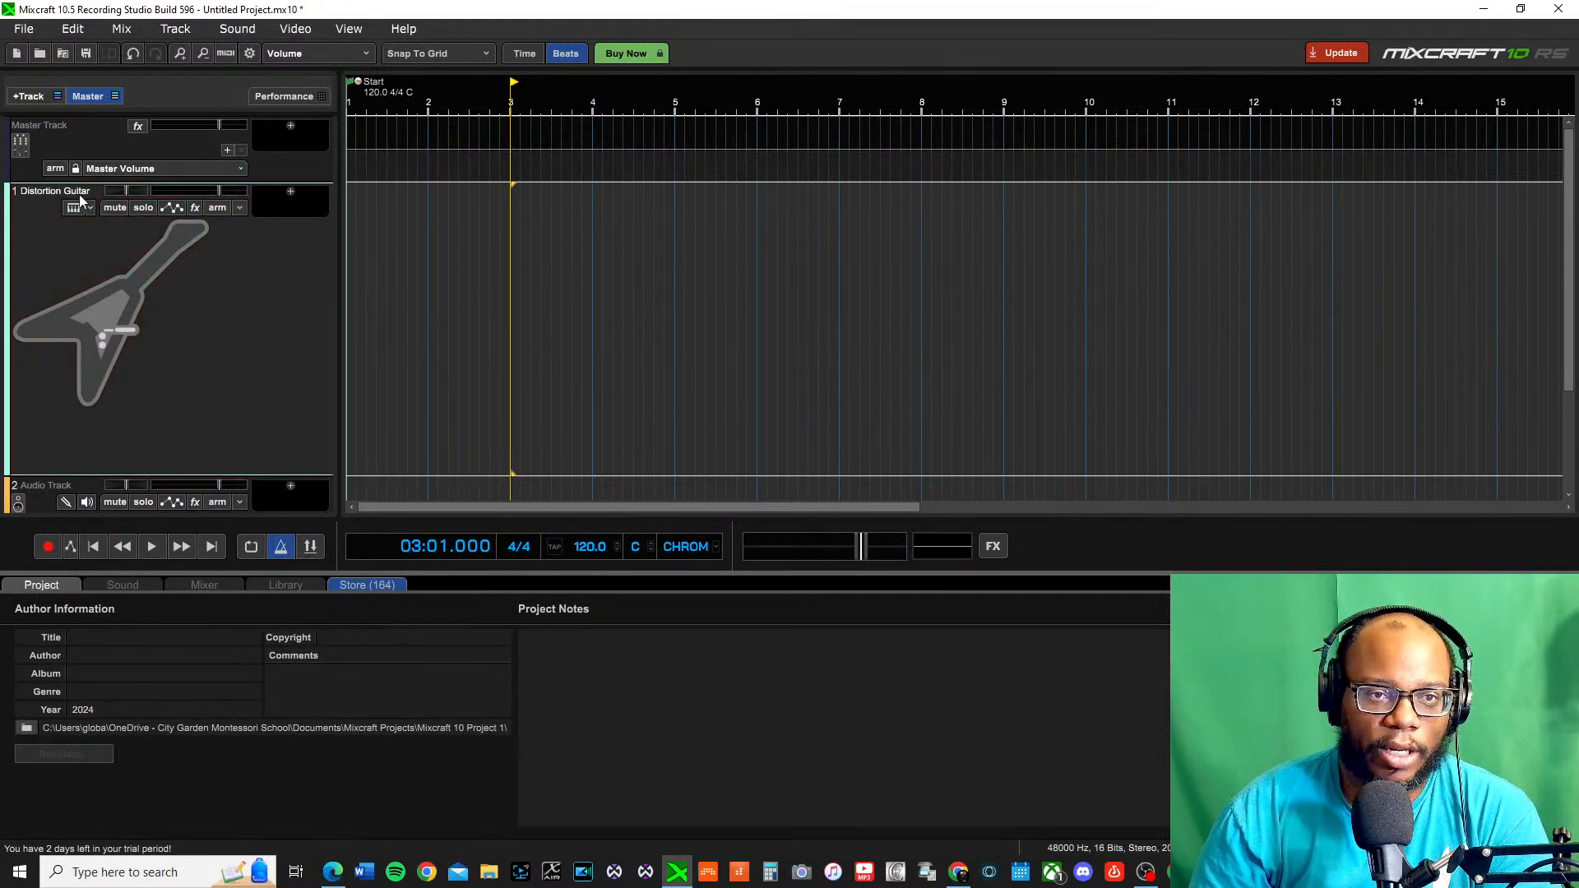
pyautogui.moveTo(188, 477); pyautogui.dragTo(176, 268)
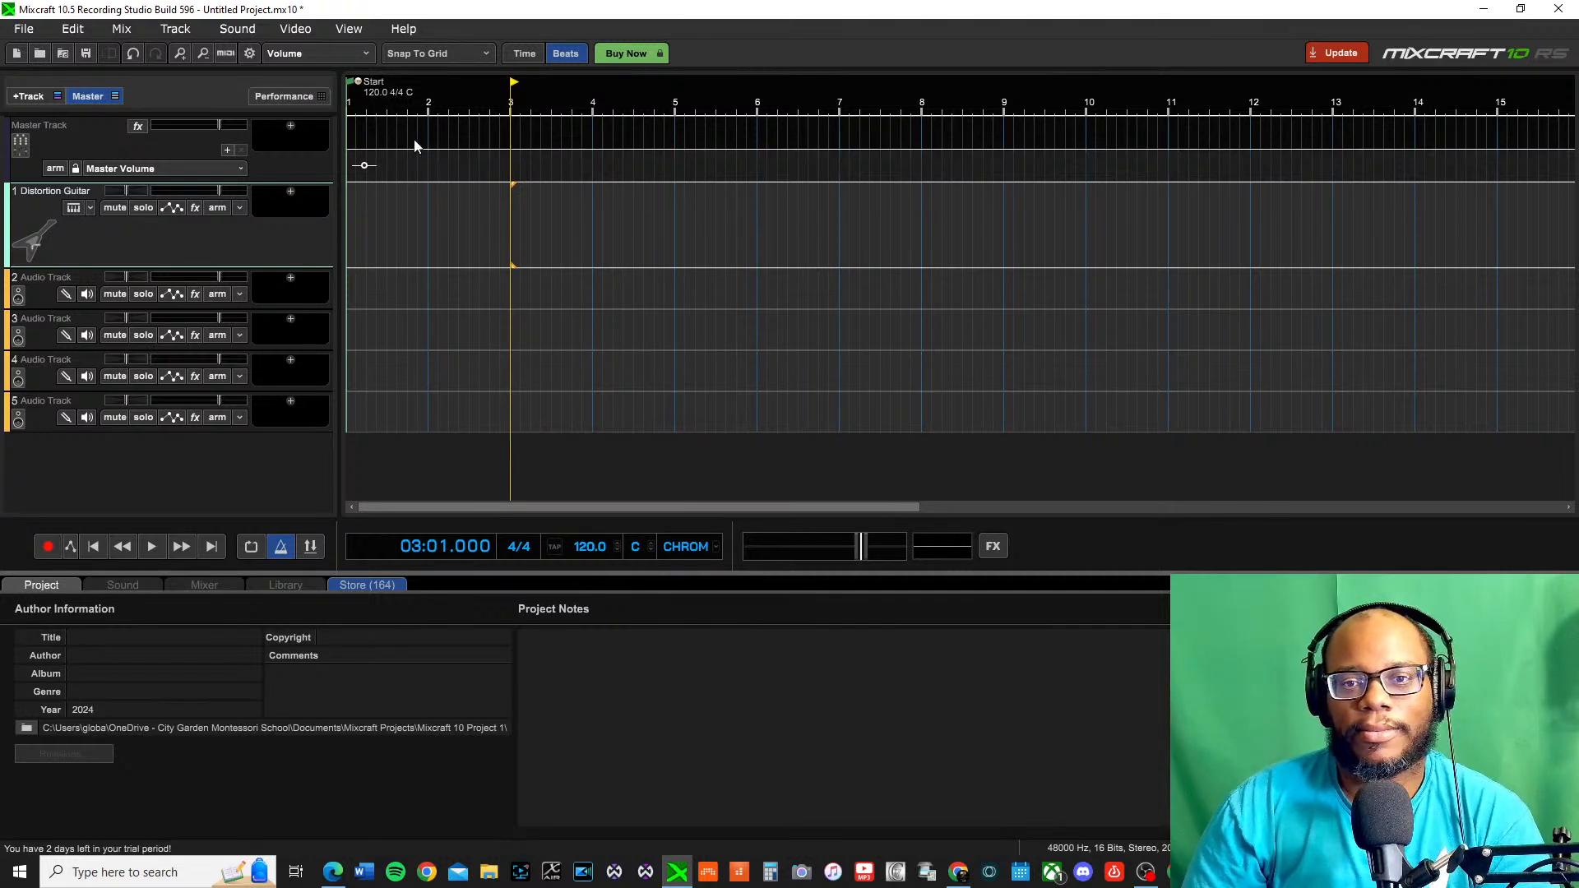
# Move the playback position to 02:02.000 and view the track image choices for the Master Track without picking one
pyautogui.moveTo(521, 82); pyautogui.dragTo(251, 87)
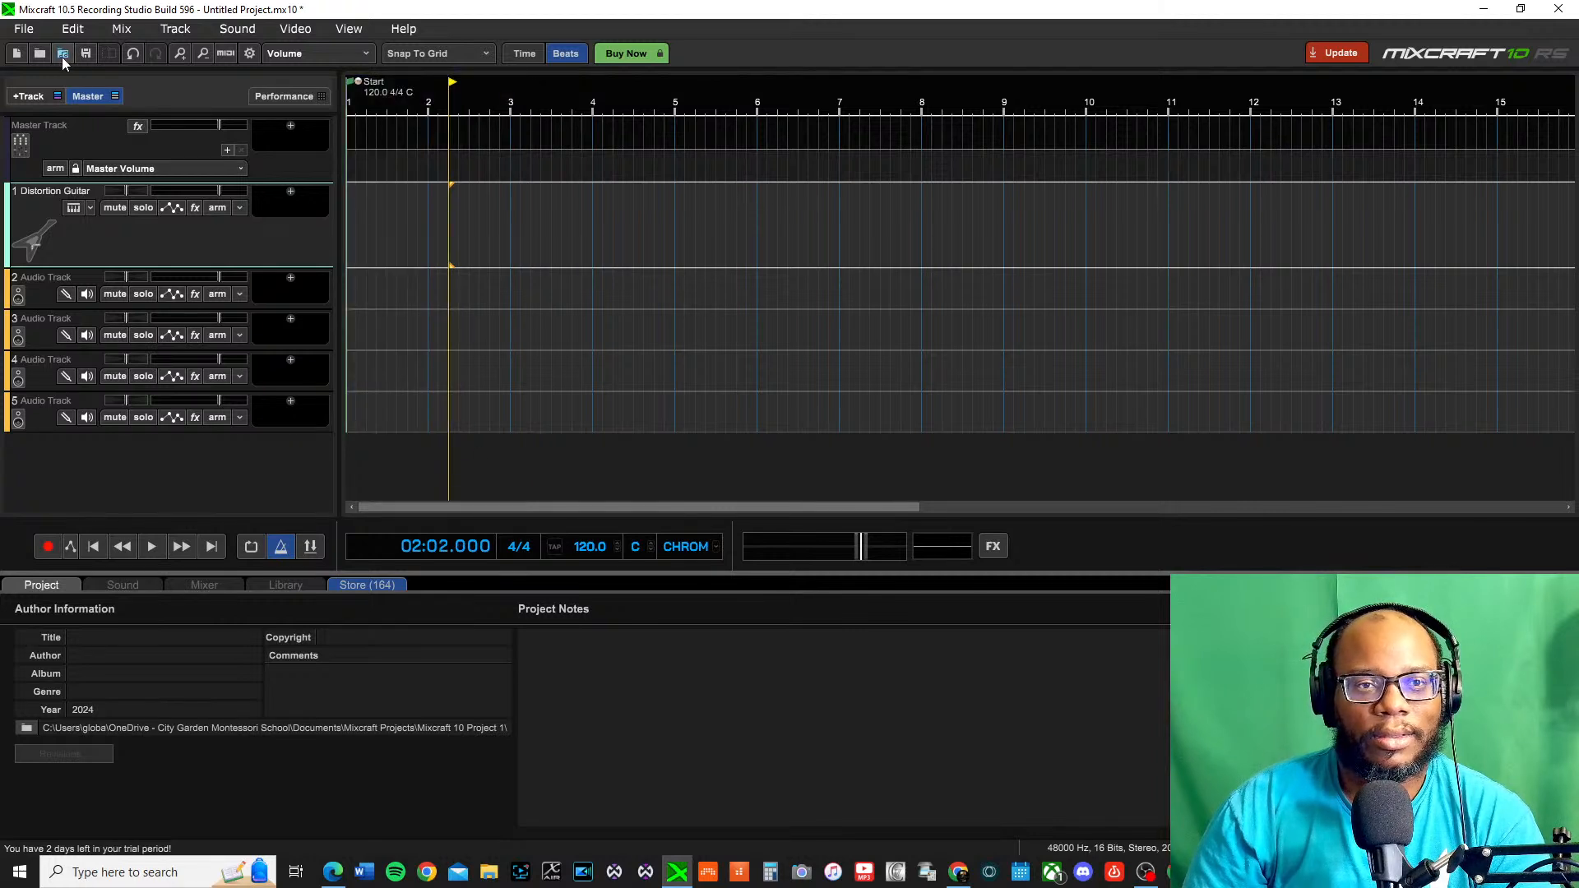
pyautogui.click(20, 144)
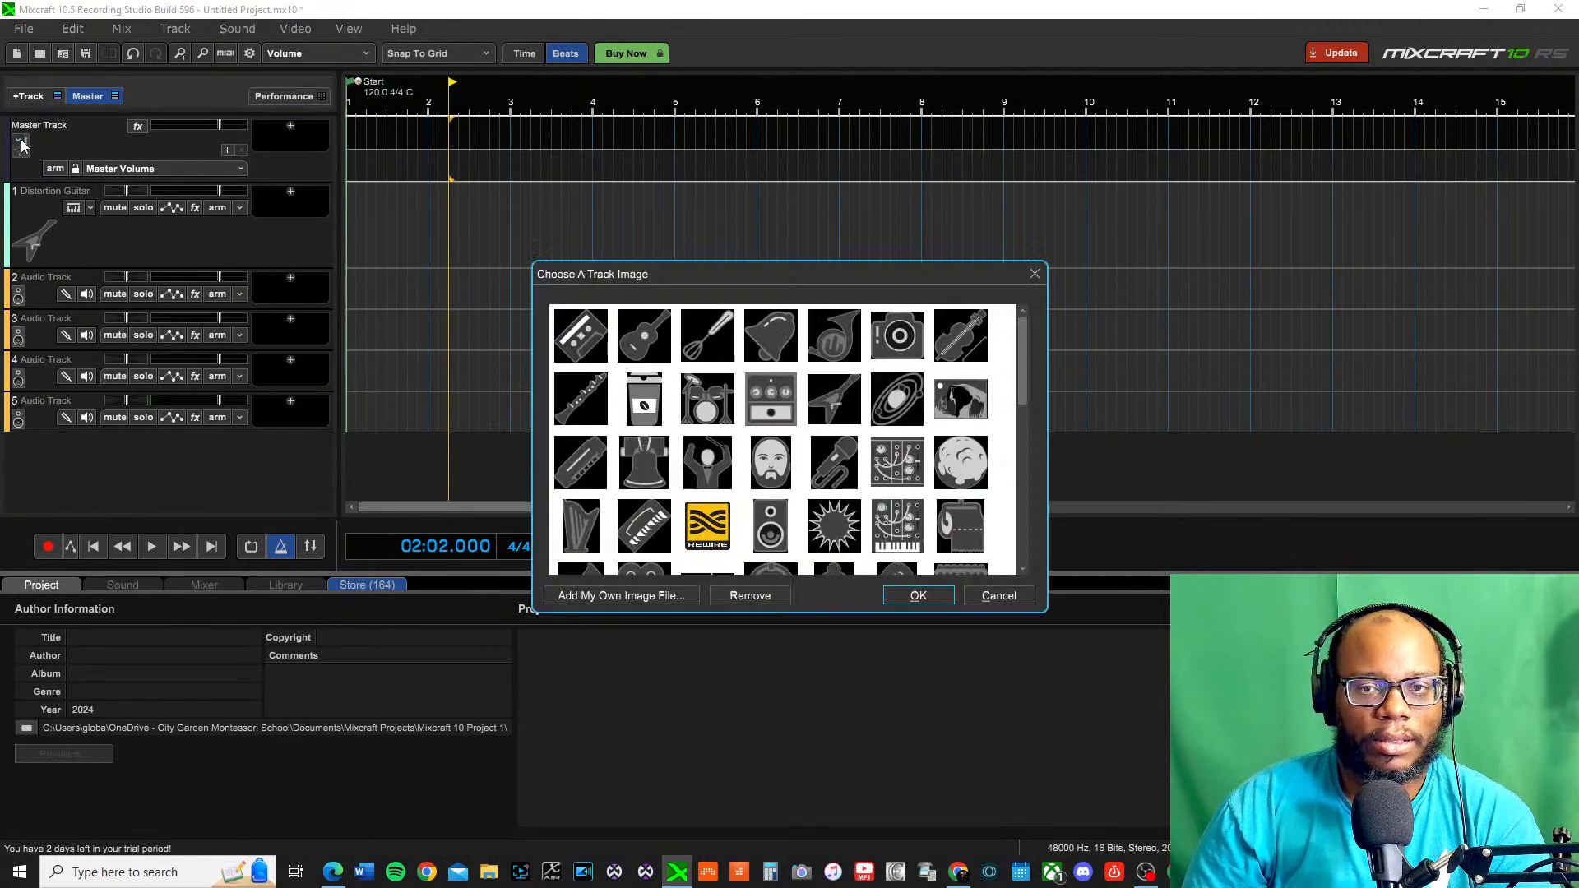
pyautogui.click(1035, 274)
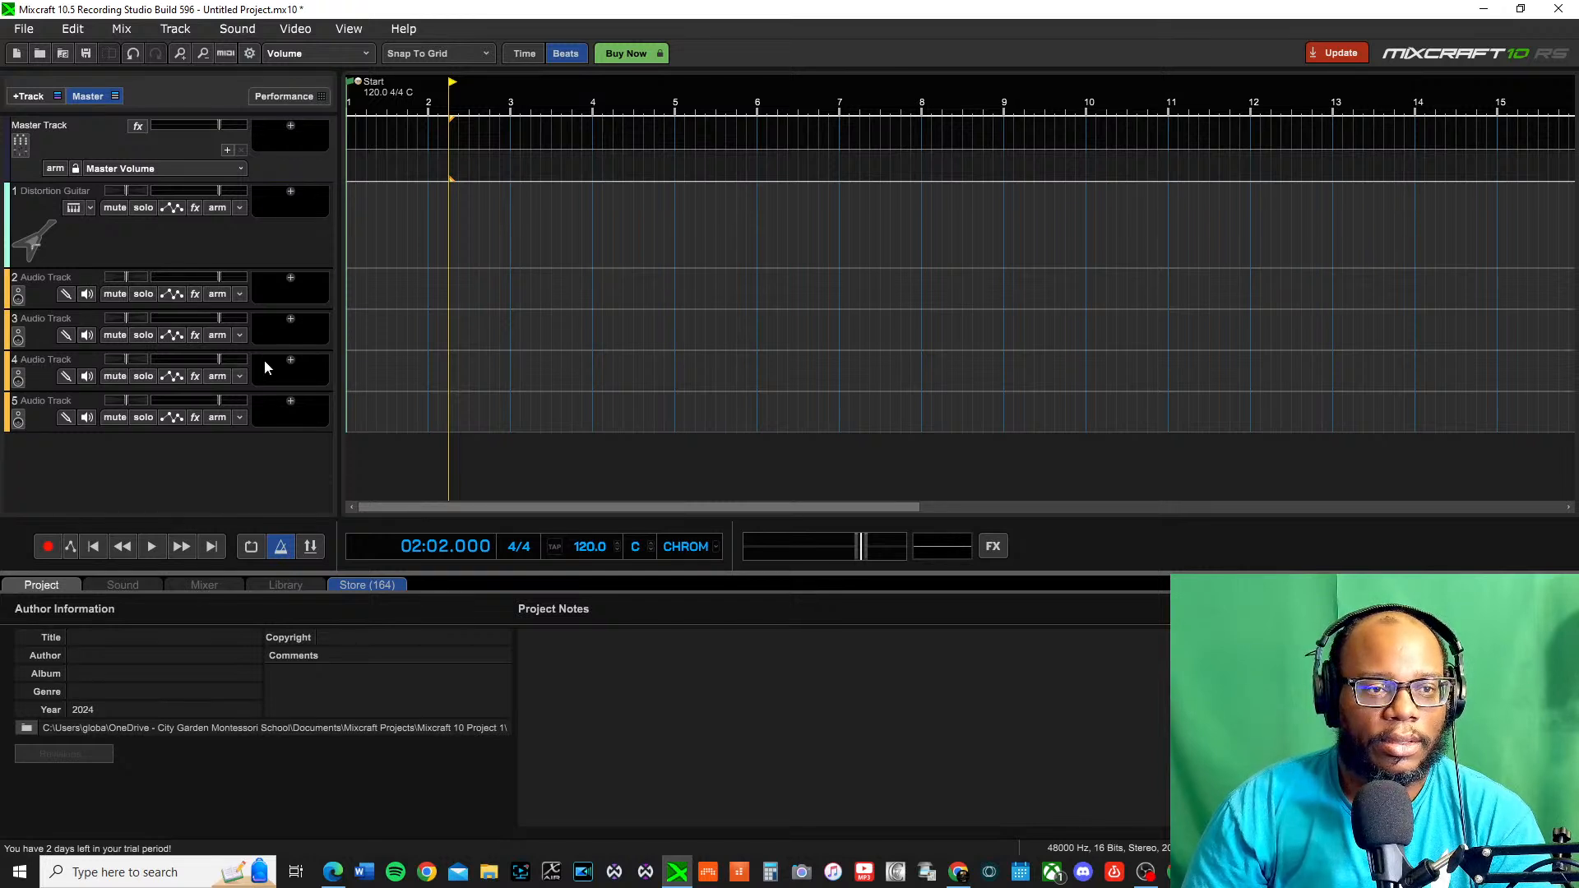
# Review the project file commands, including the options for copying project files, and open the General preferences
pyautogui.click(24, 30)
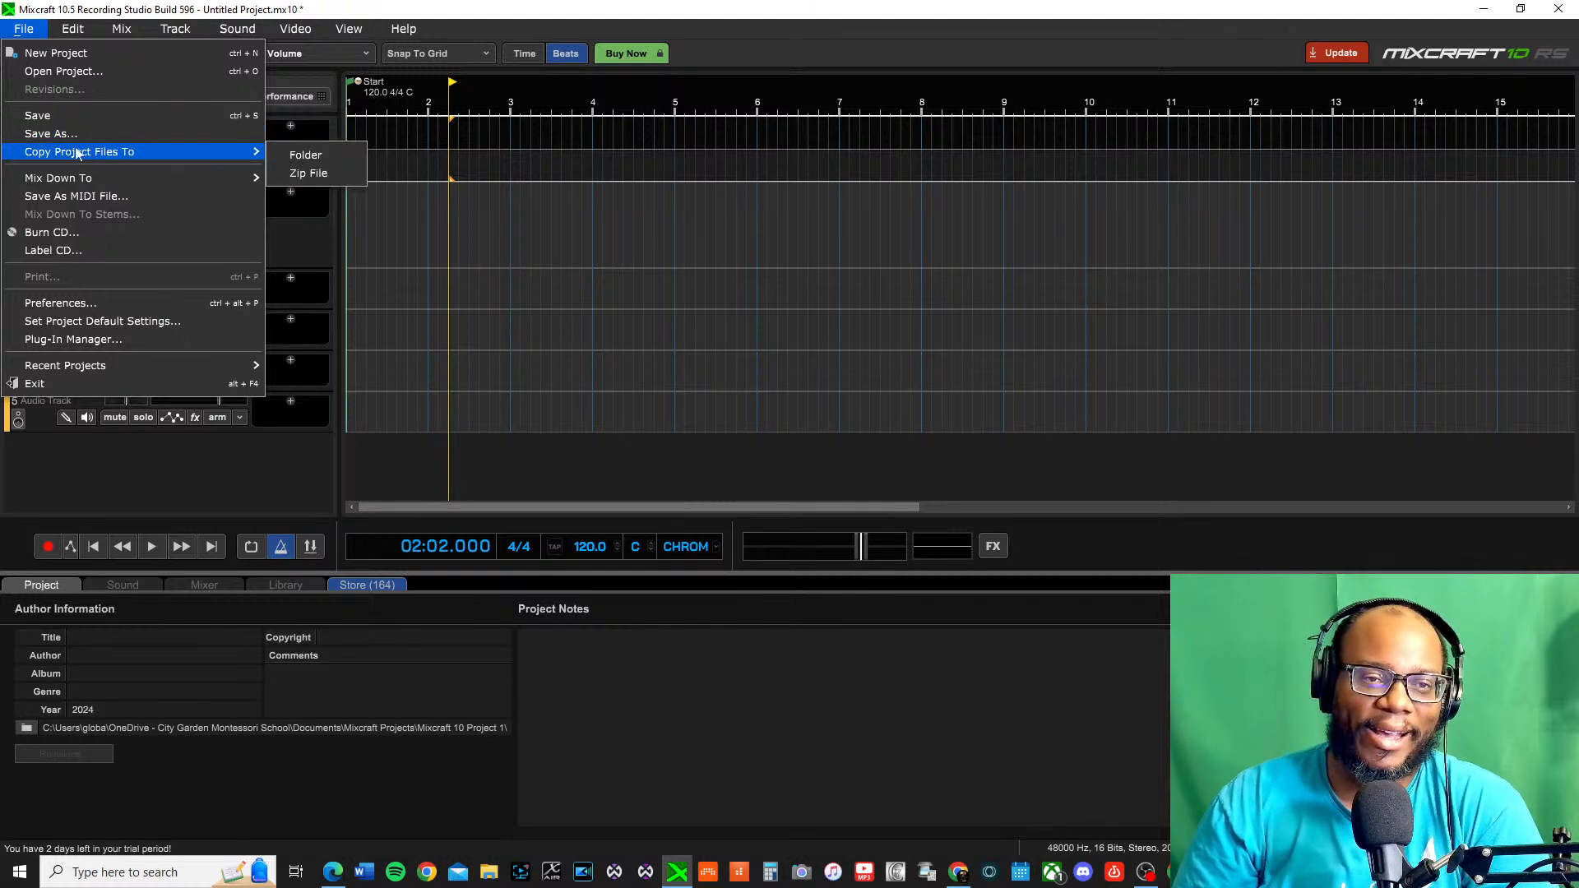
pyautogui.moveTo(100, 156)
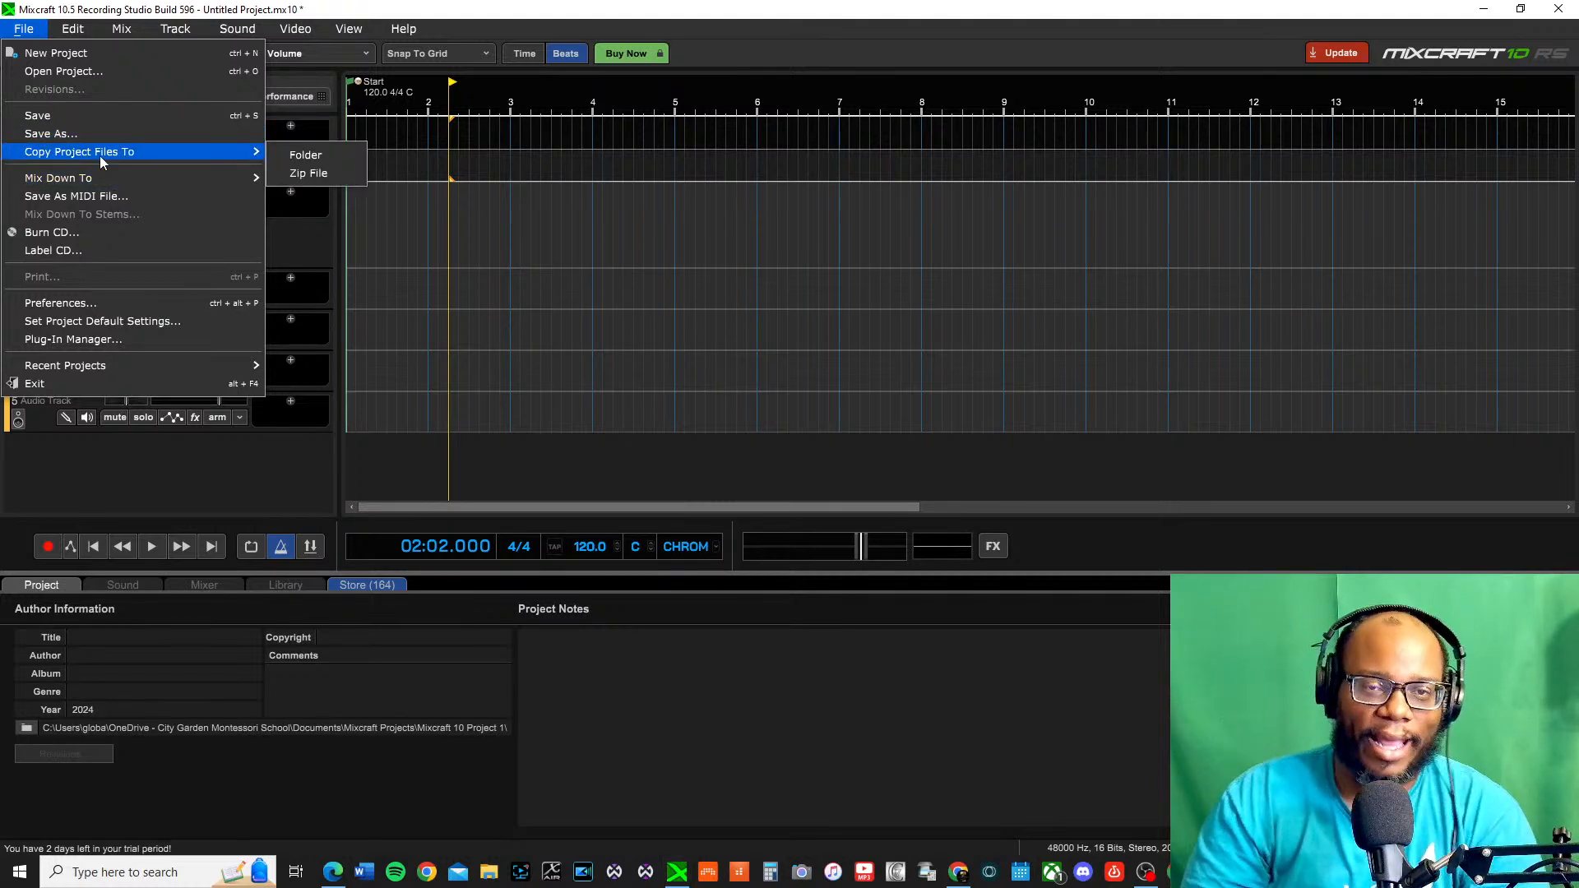
pyautogui.click(30, 30)
pyautogui.click(31, 31)
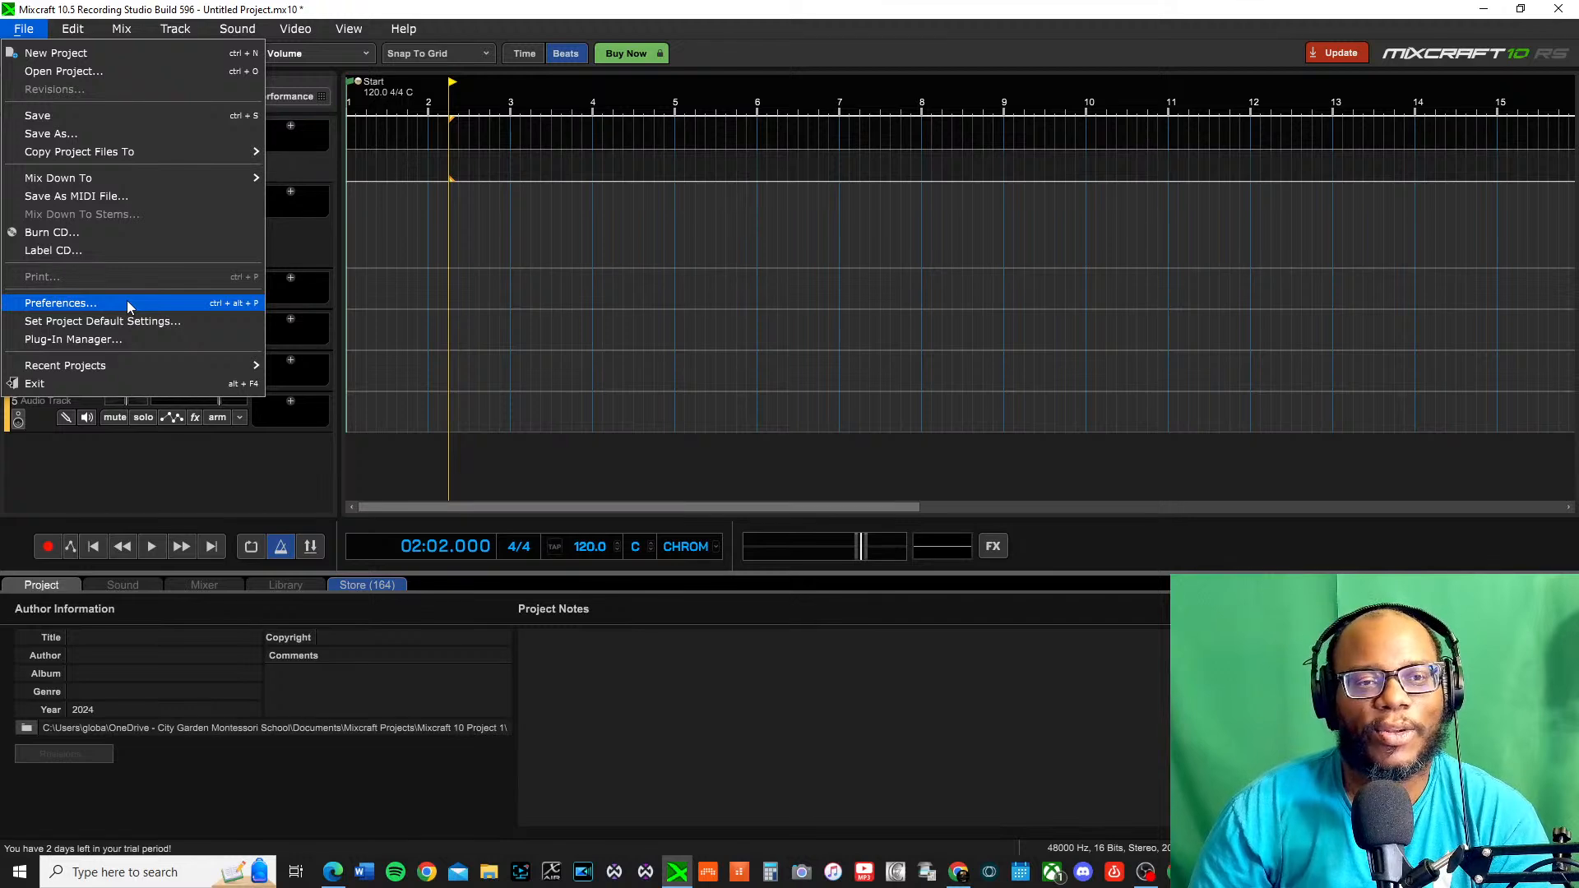
pyautogui.click(79, 304)
pyautogui.click(520, 230)
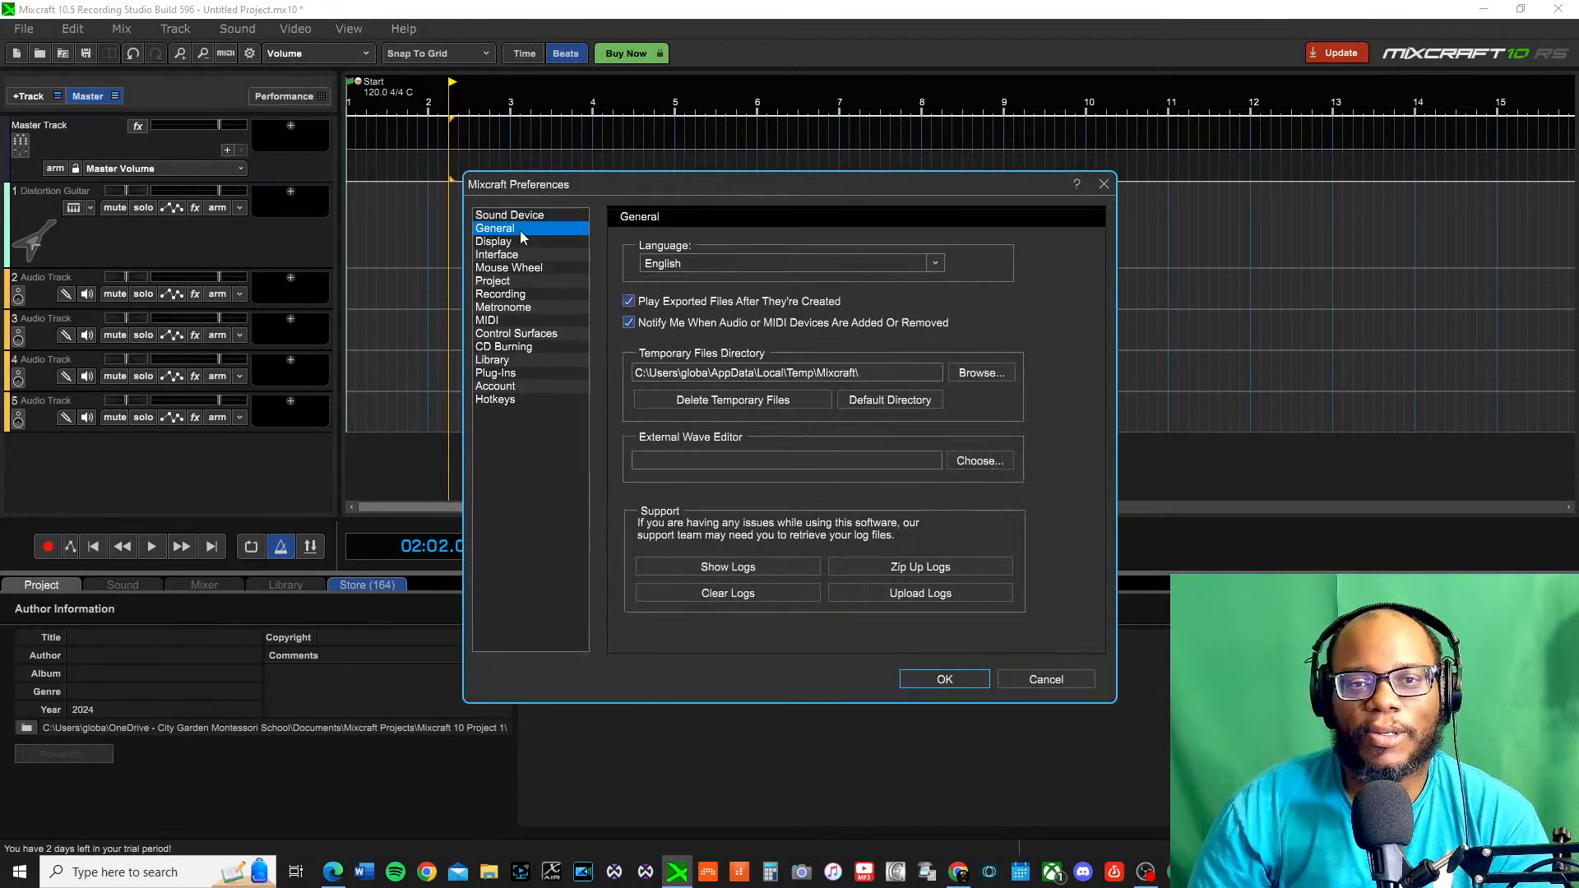
# Try the Light visual theme in the Display preferences and set it back to Dark (Default)
pyautogui.click(502, 241)
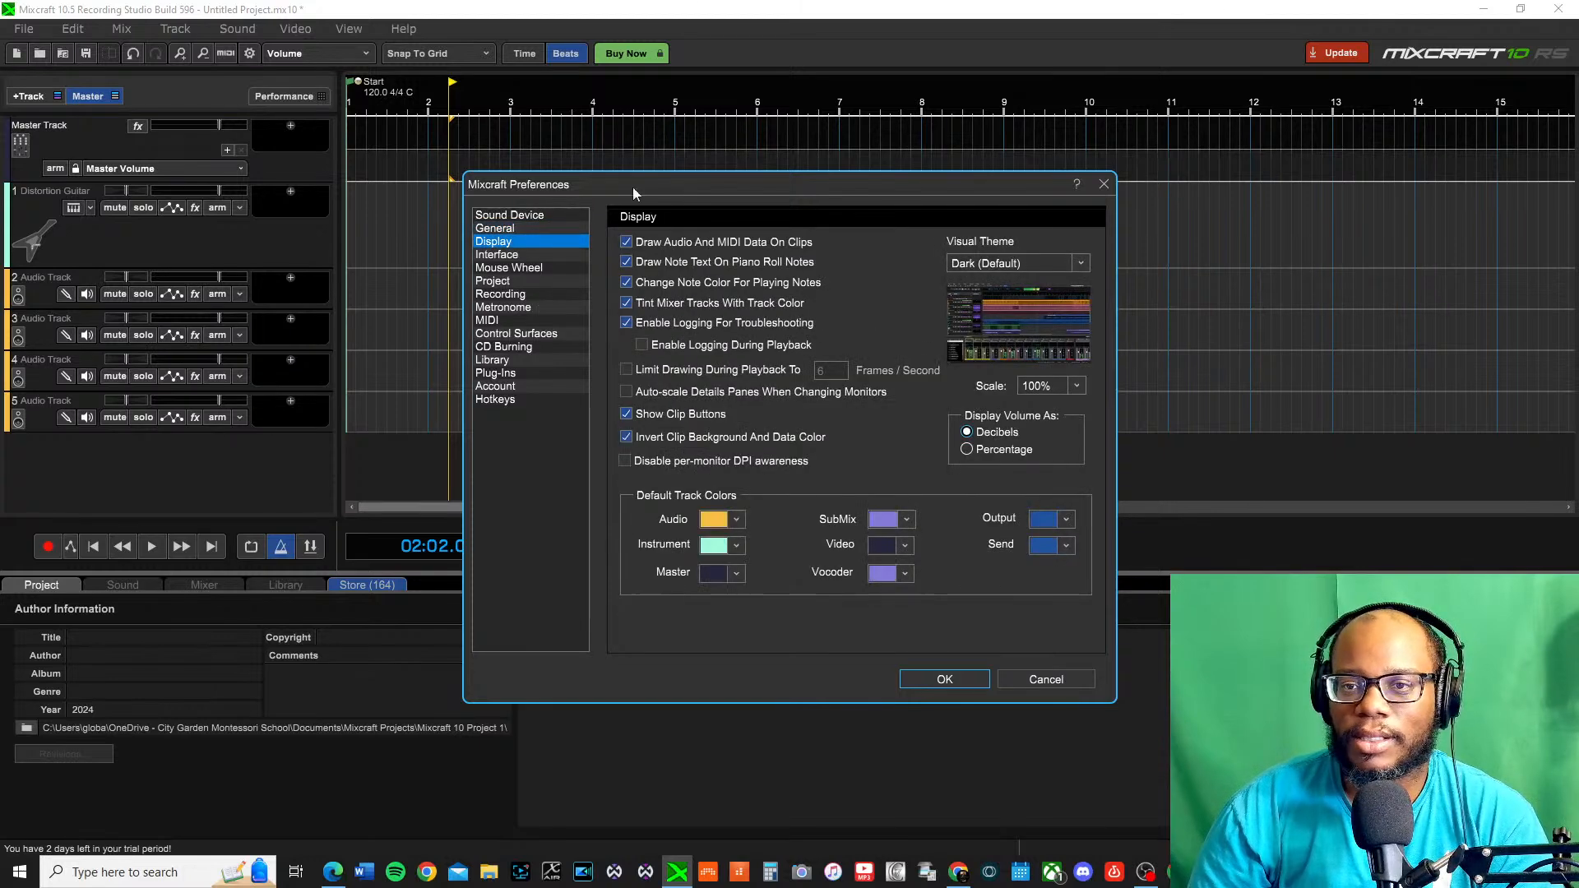
pyautogui.click(1068, 263)
pyautogui.click(1004, 306)
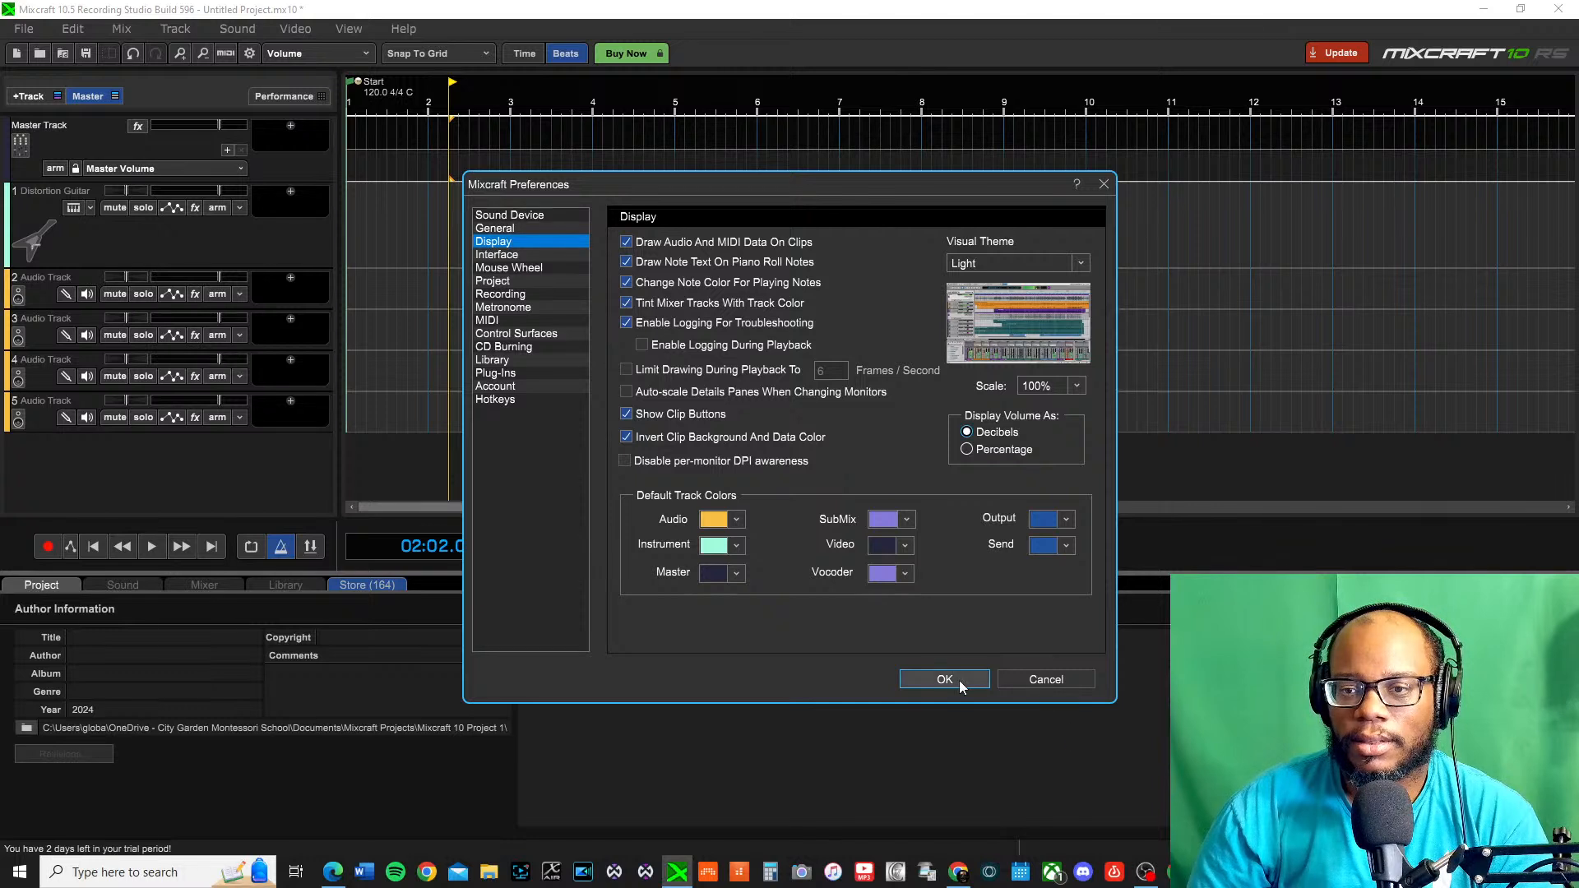
pyautogui.click(1068, 262)
pyautogui.click(996, 284)
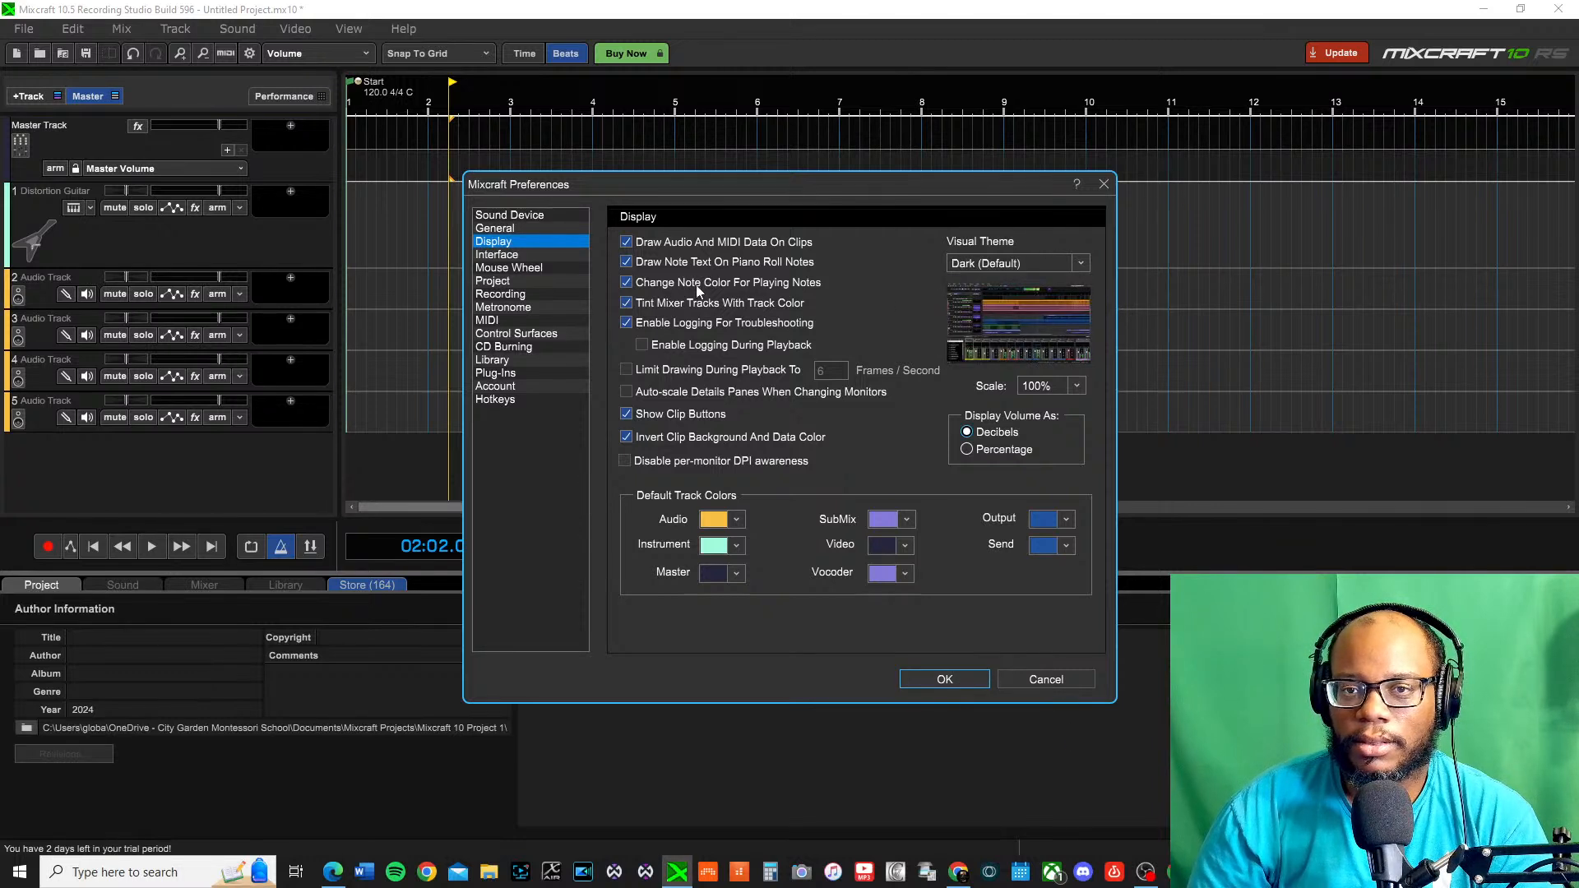
# Examine the Interface preferences
pyautogui.click(484, 255)
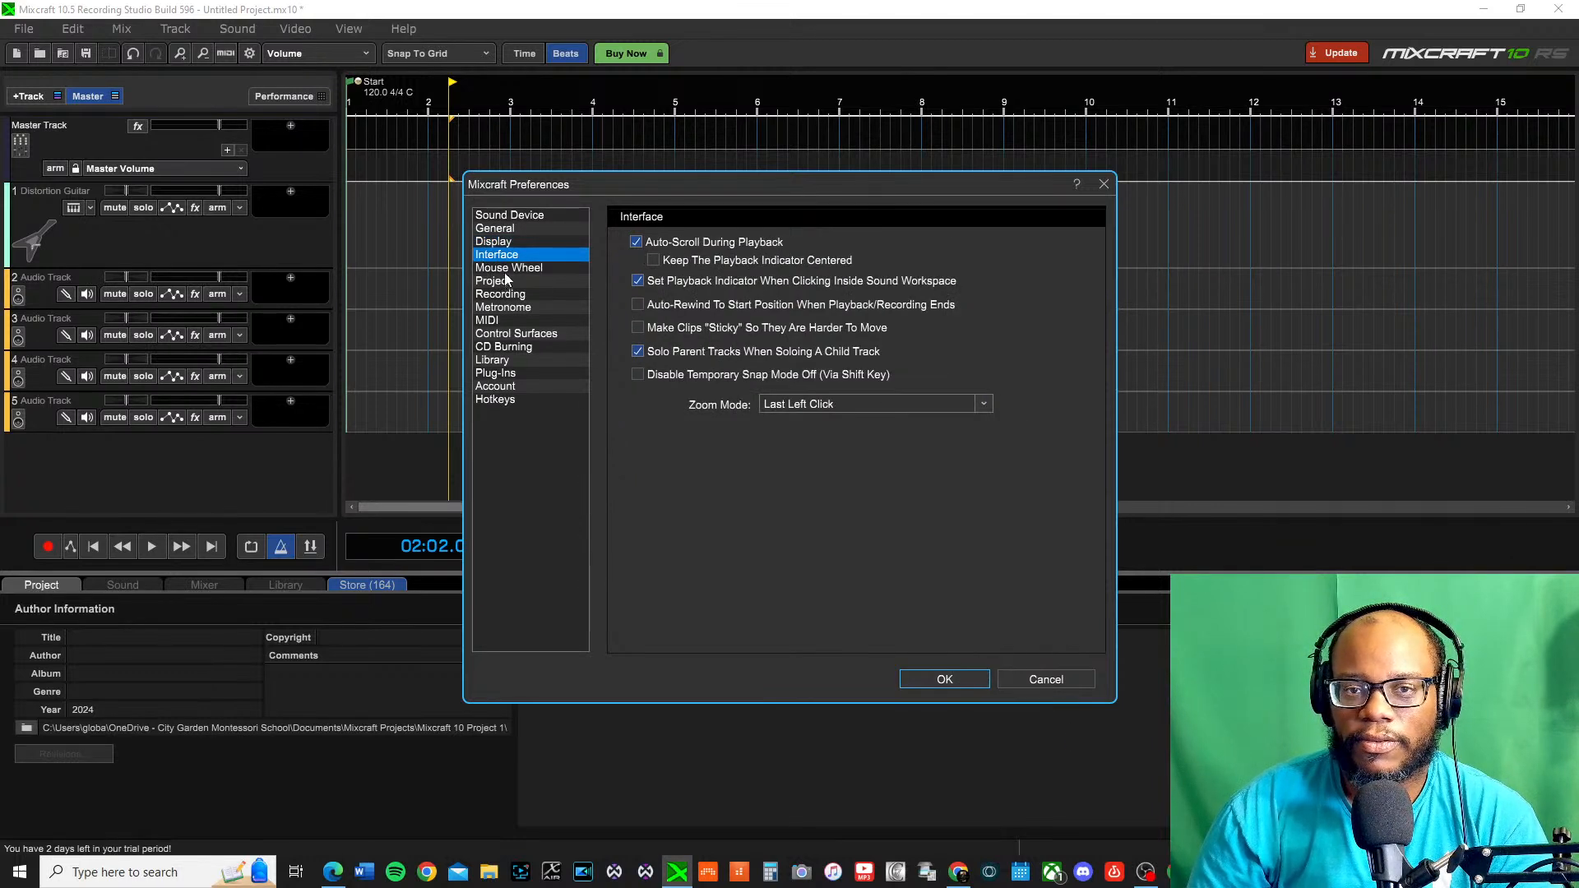
# Review the Mixcraft preference pages from Mouse Wheel through Plug-Ins, and close the preferences without applying changes
pyautogui.click(507, 269)
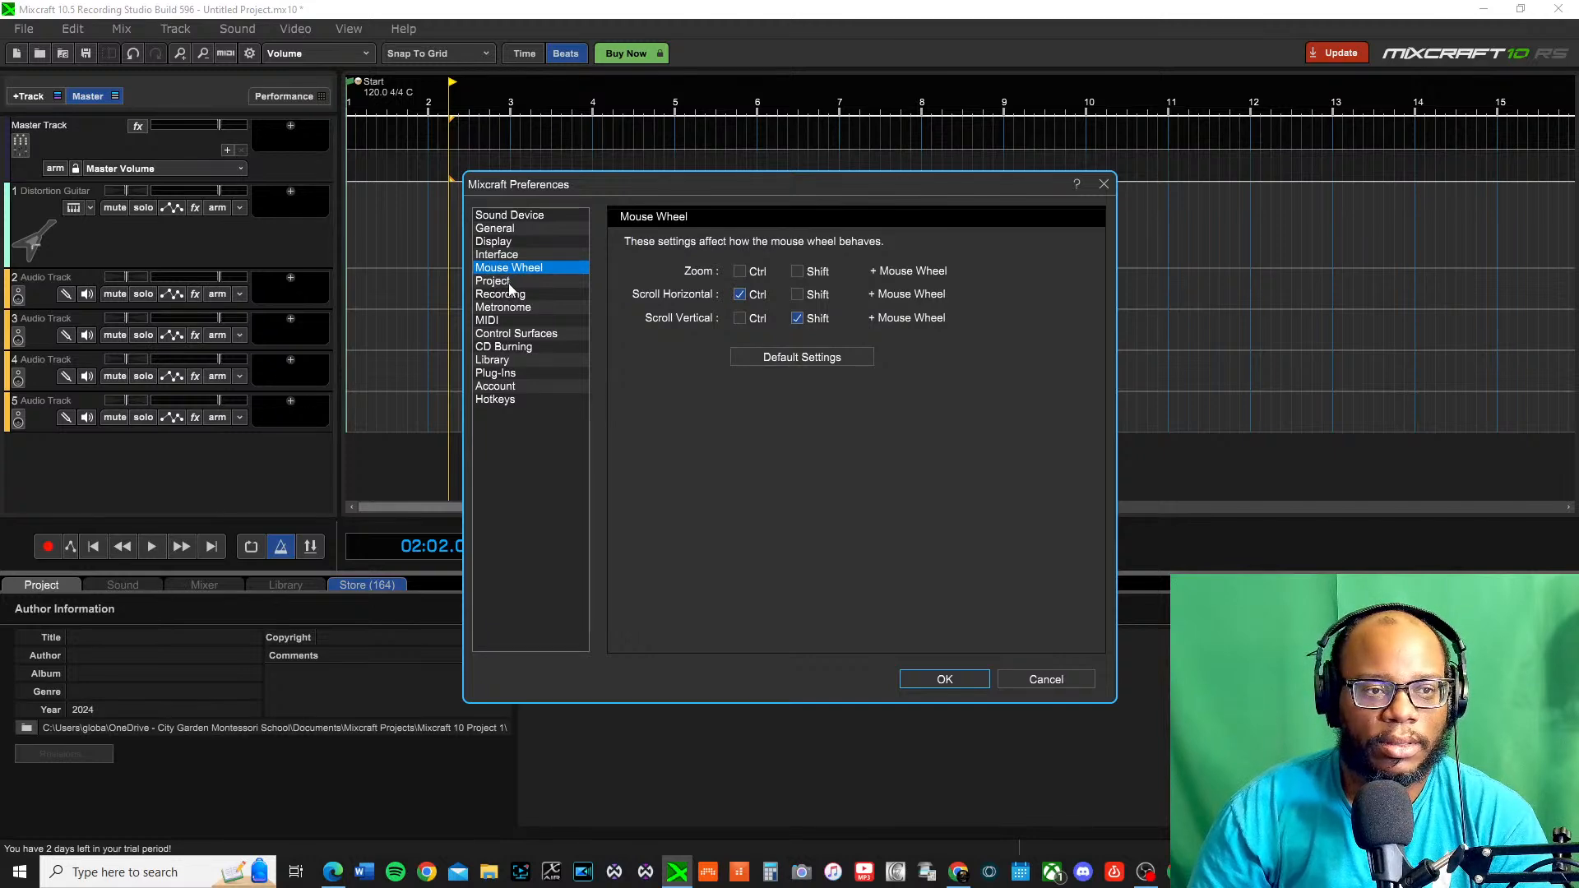
pyautogui.click(510, 282)
pyautogui.click(510, 294)
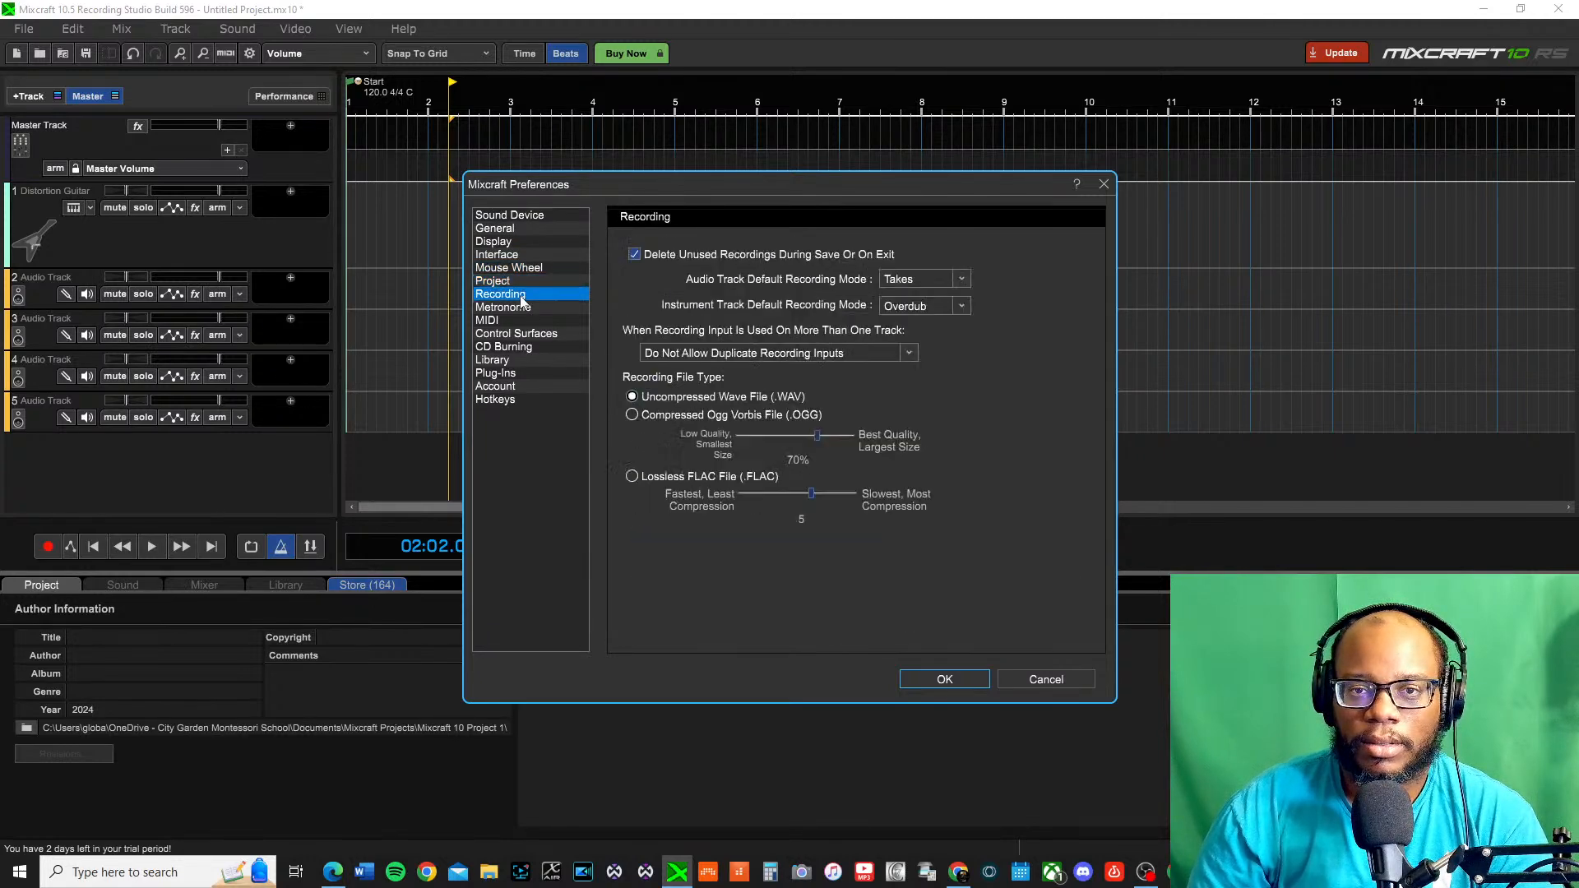
pyautogui.click(528, 309)
pyautogui.click(543, 336)
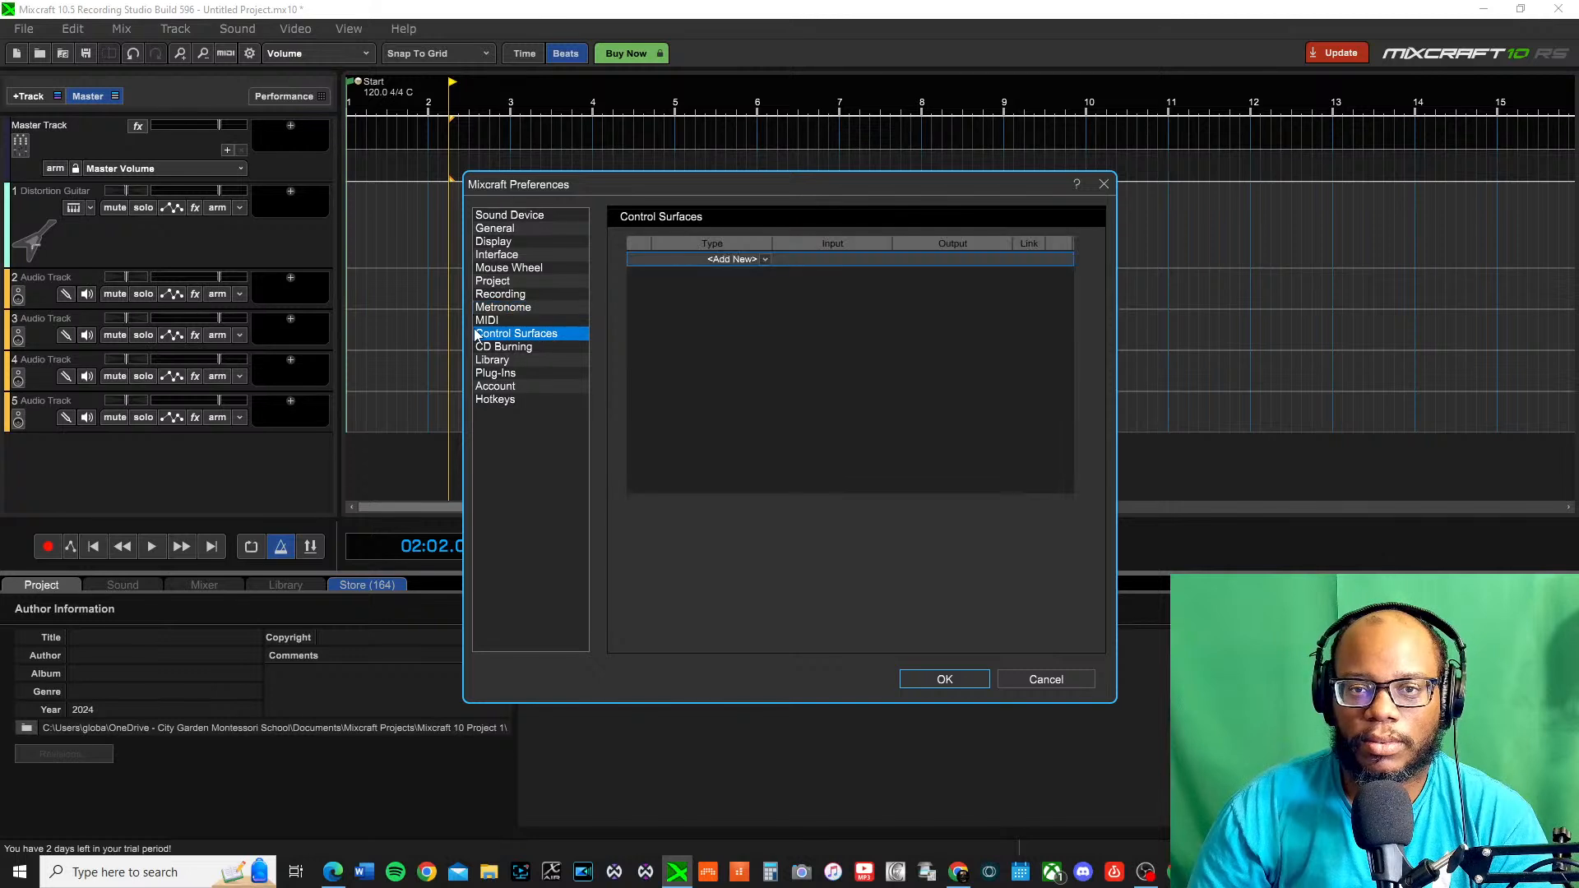
pyautogui.click(496, 323)
pyautogui.click(521, 336)
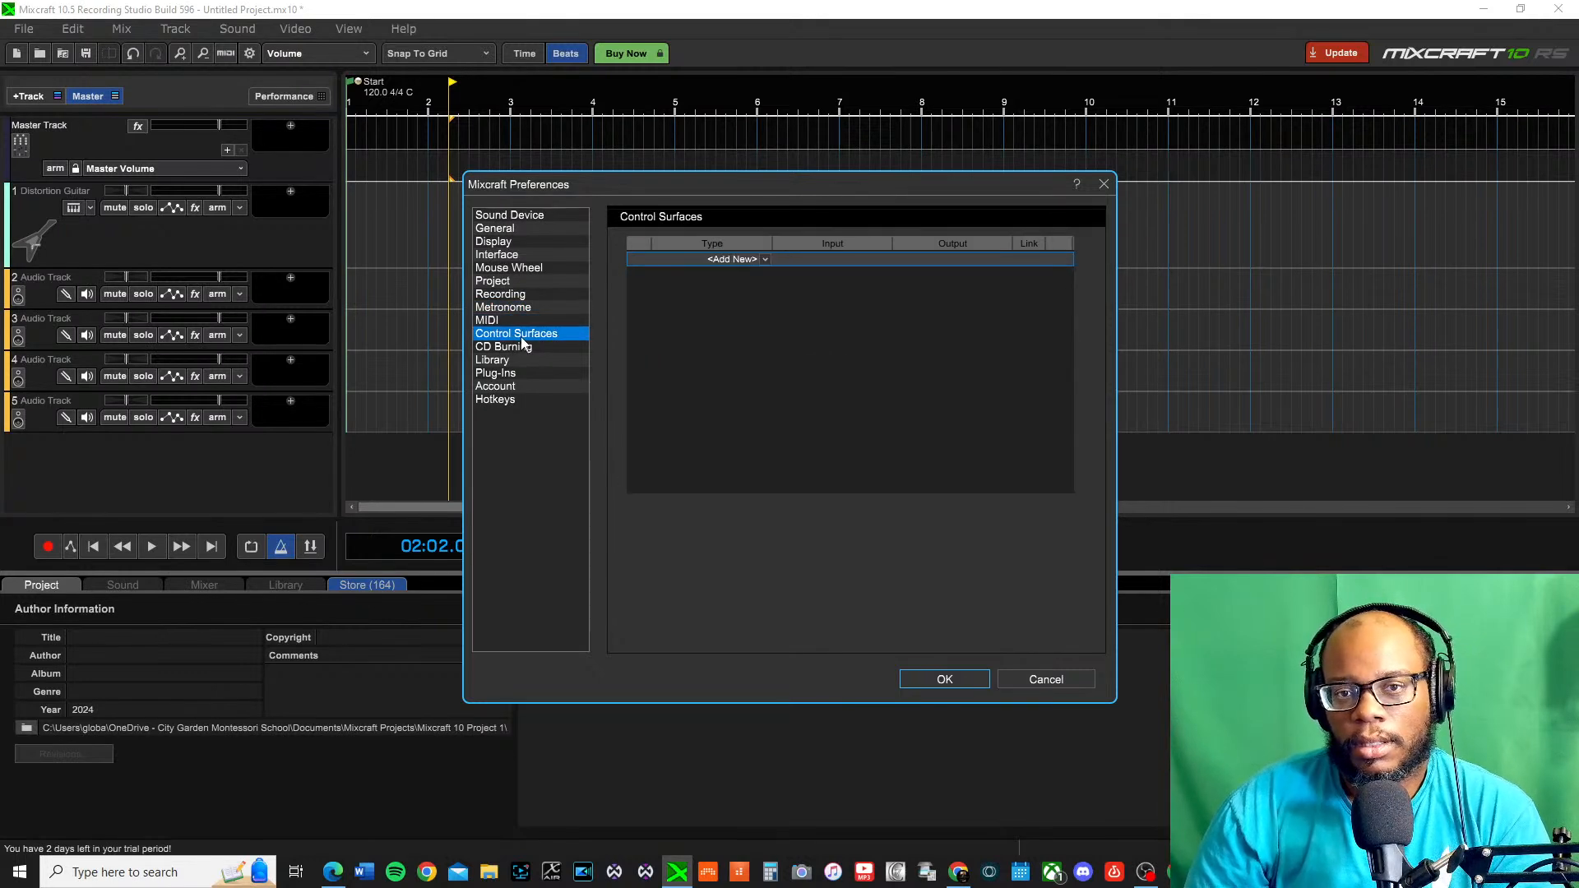
pyautogui.click(521, 347)
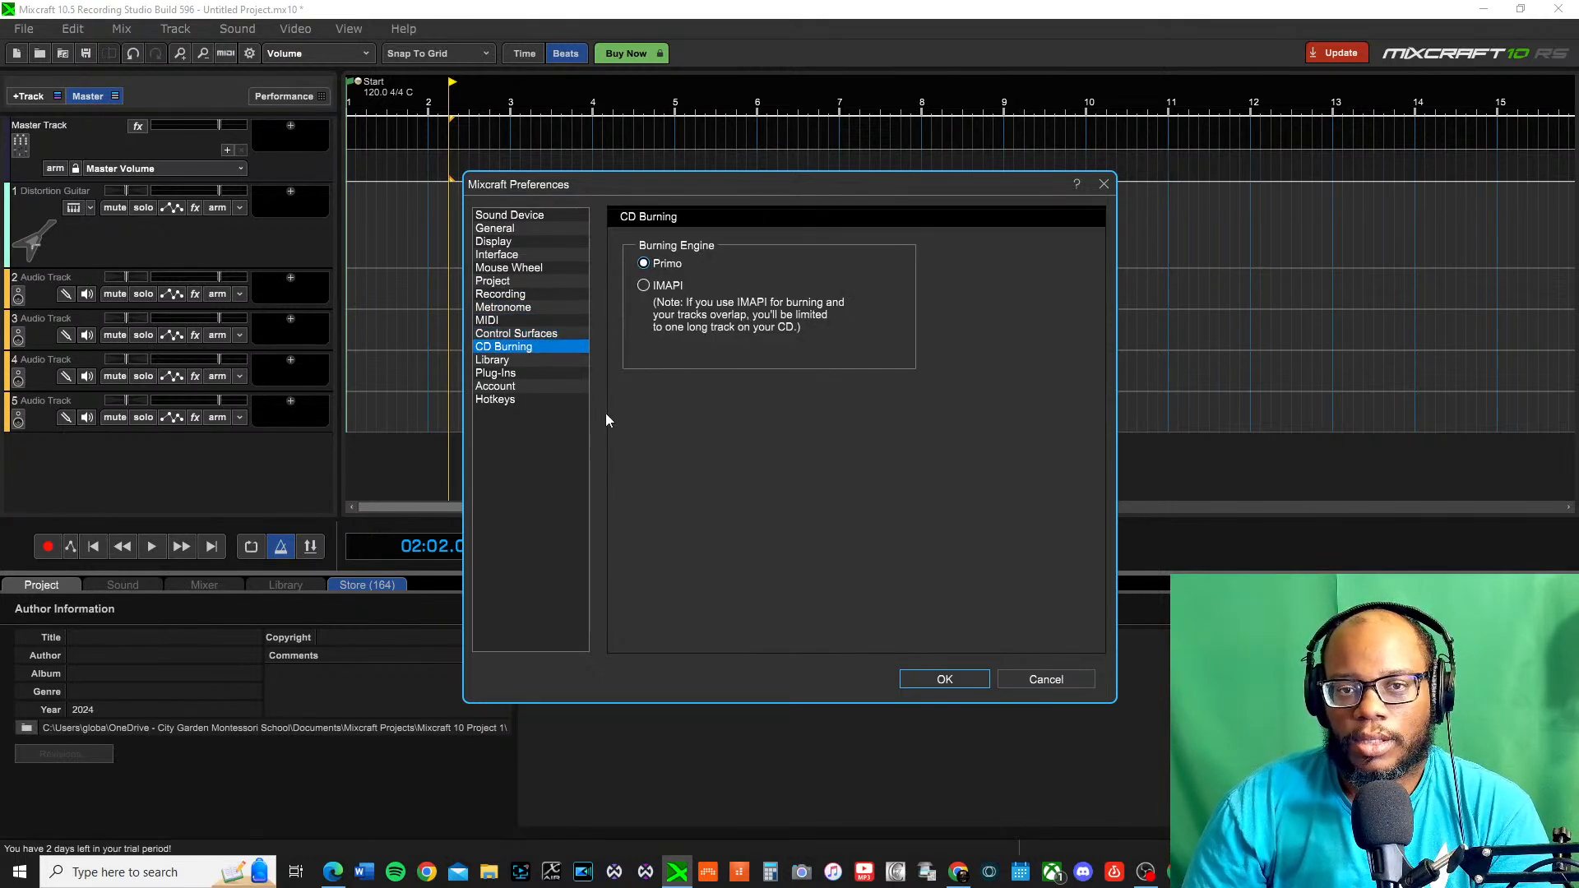
pyautogui.click(504, 362)
pyautogui.click(510, 375)
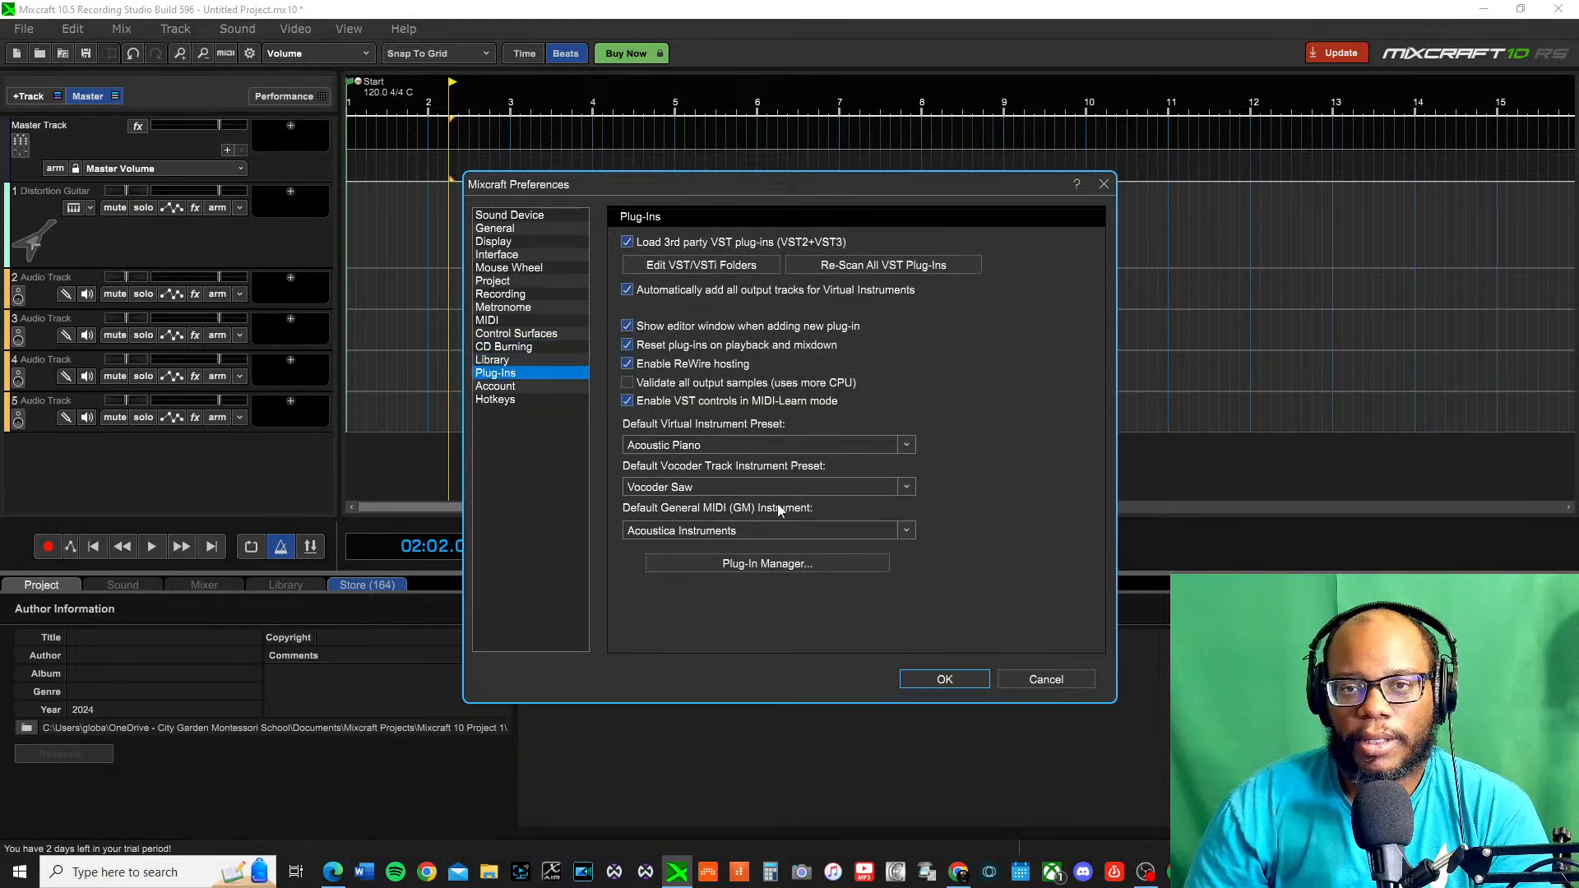
pyautogui.click(1046, 681)
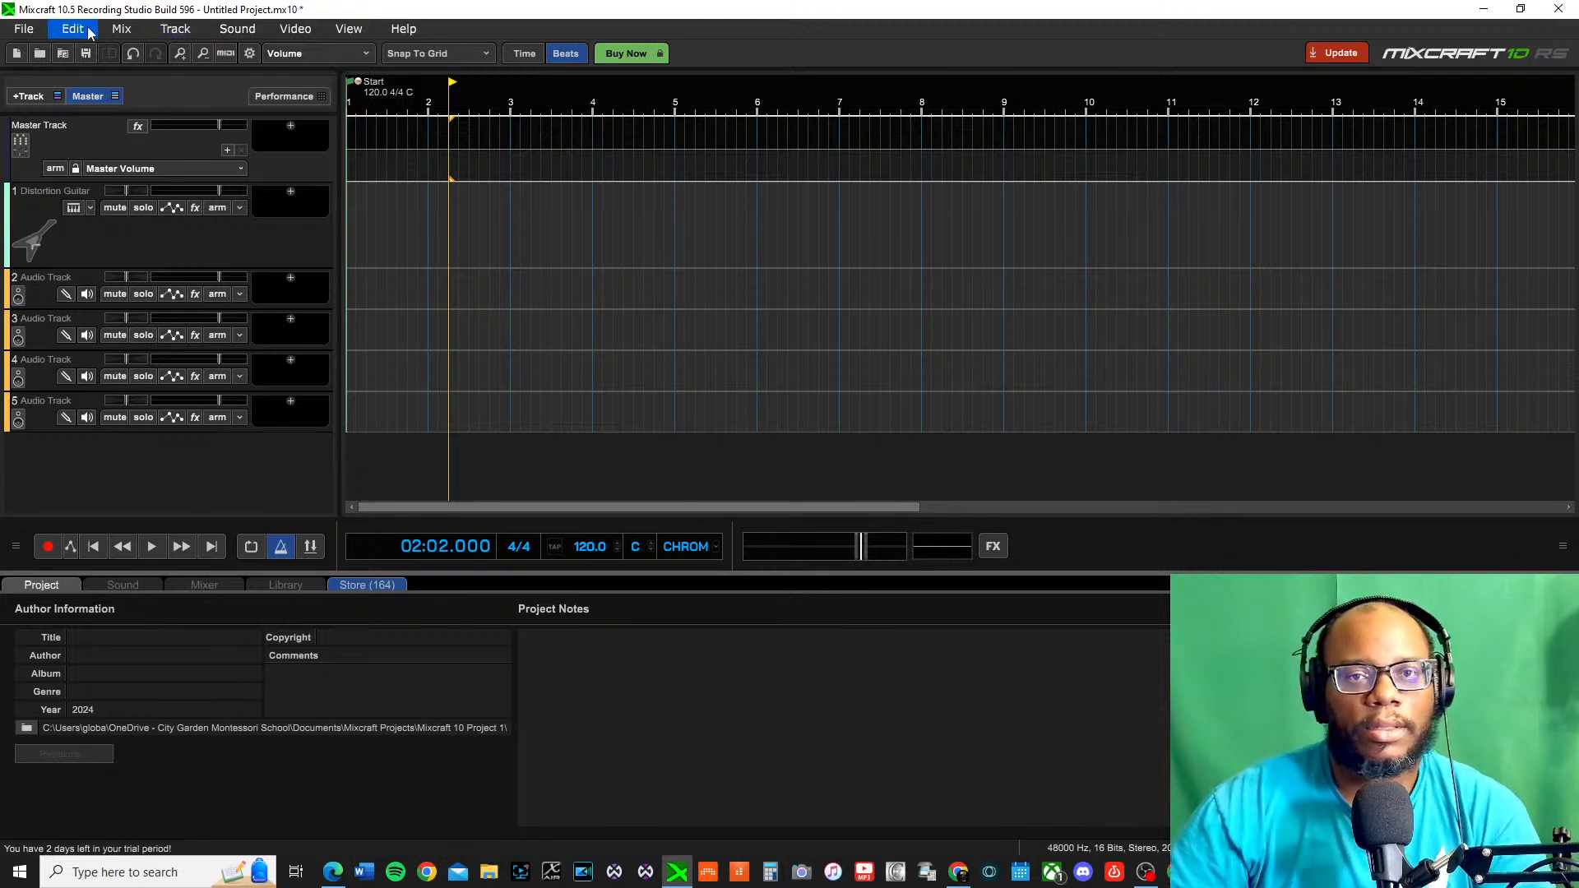
pyautogui.click(27, 28)
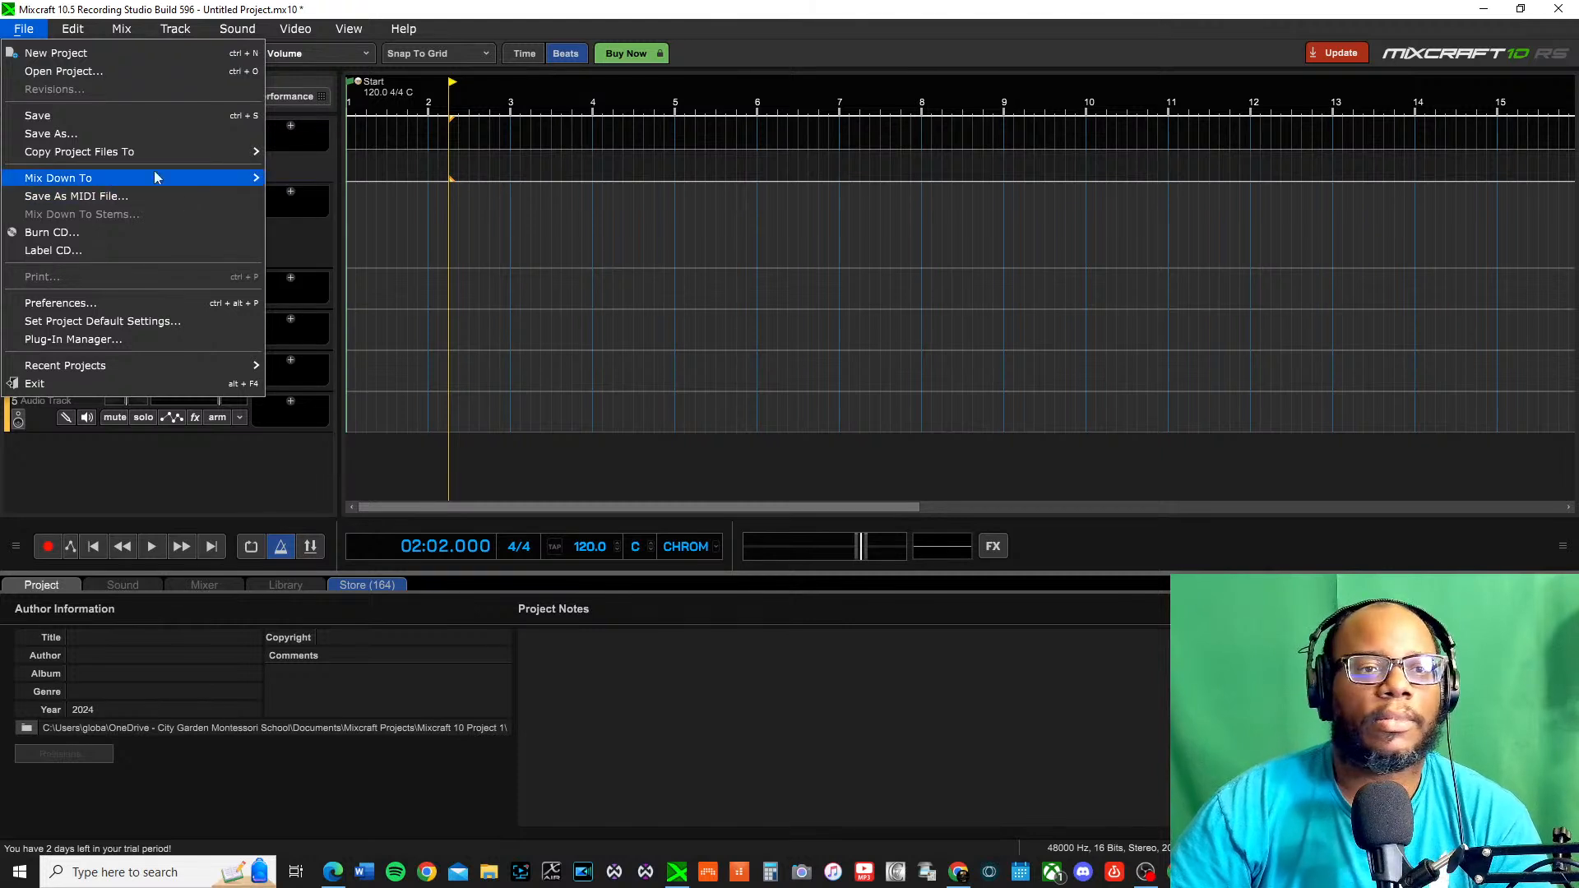
pyautogui.moveTo(86, 33)
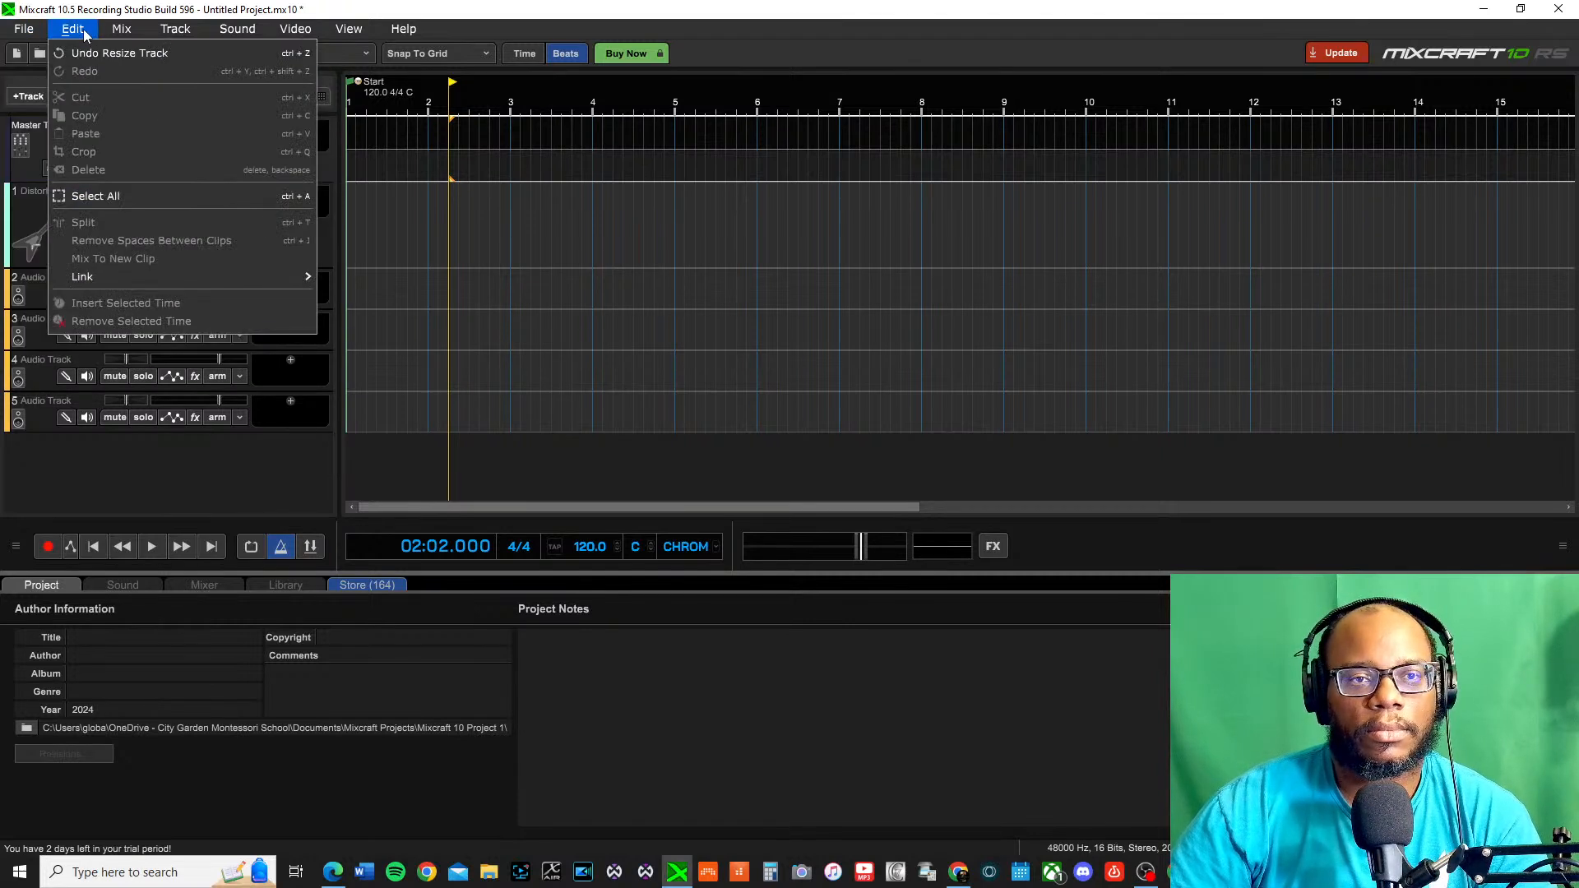
pyautogui.moveTo(302, 28)
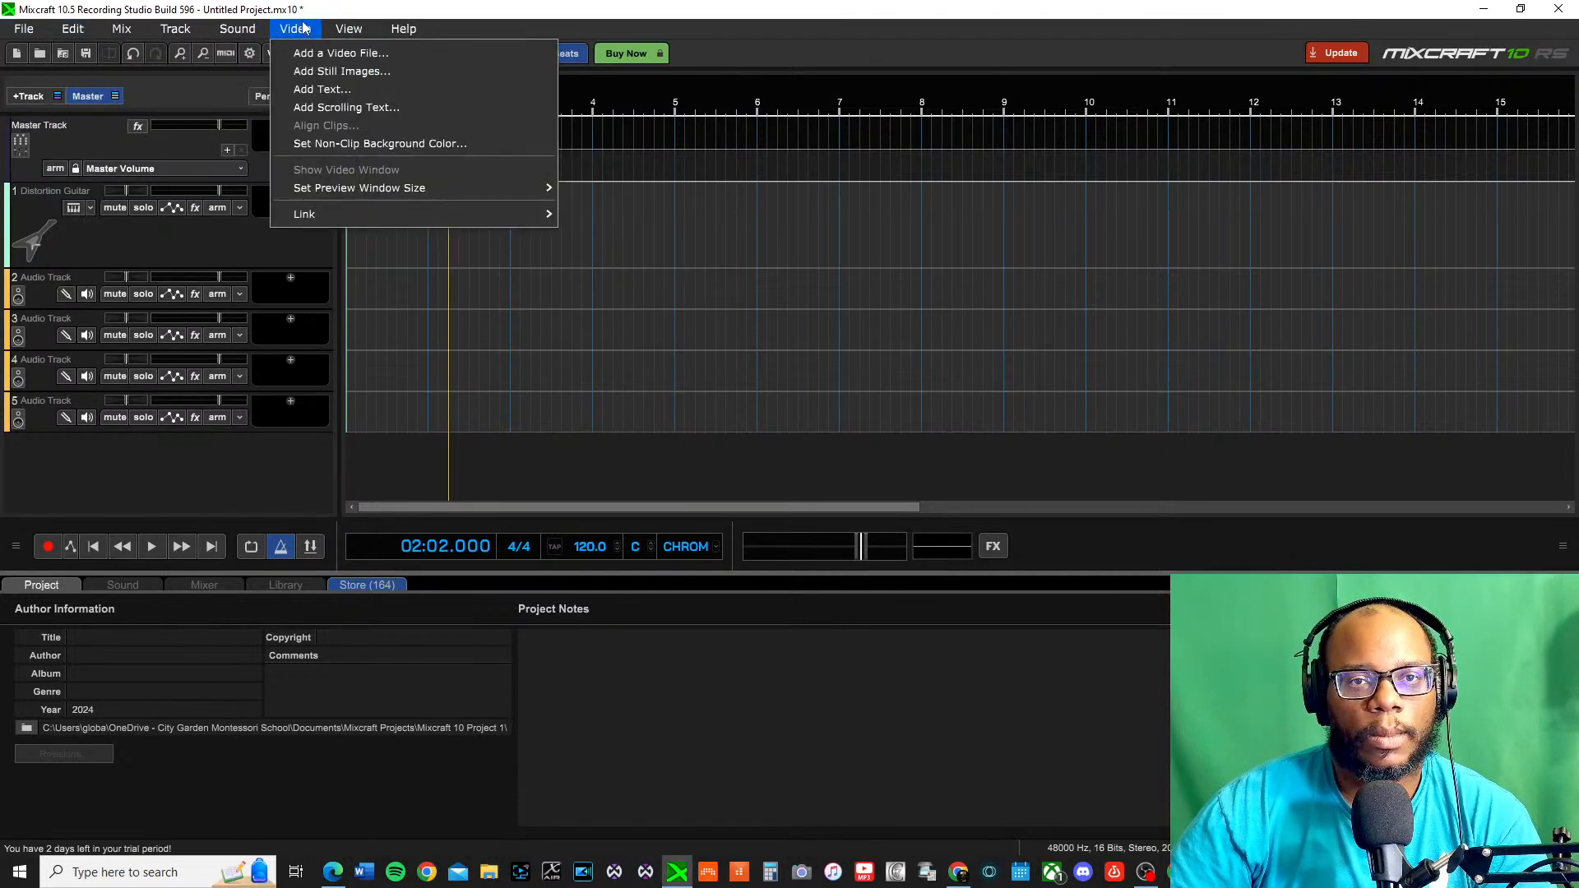
pyautogui.click(339, 52)
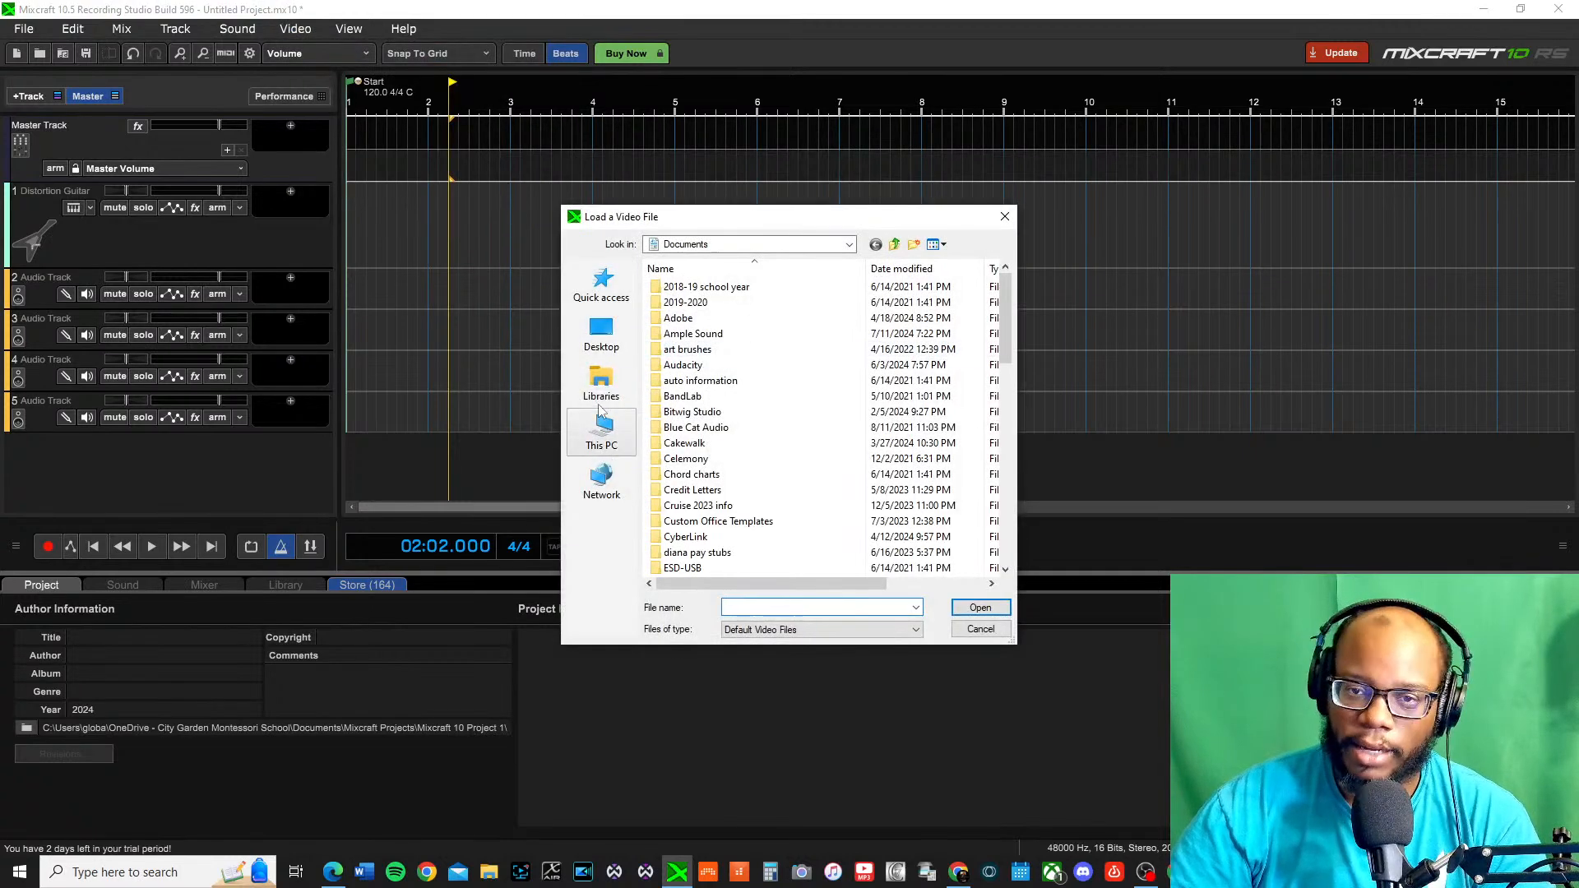
pyautogui.click(980, 631)
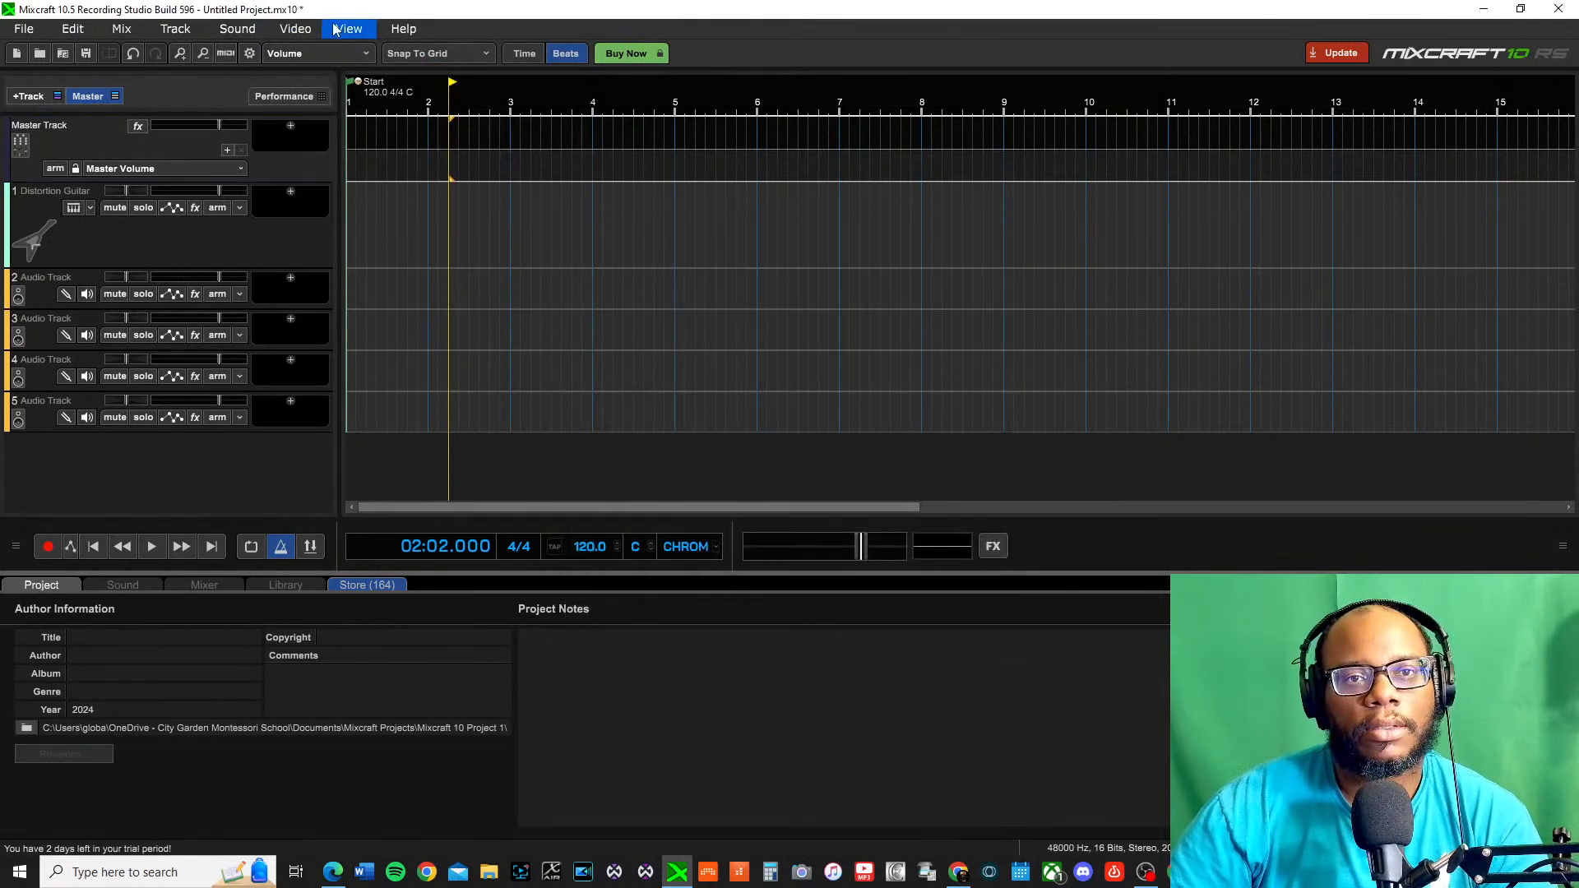
pyautogui.click(297, 29)
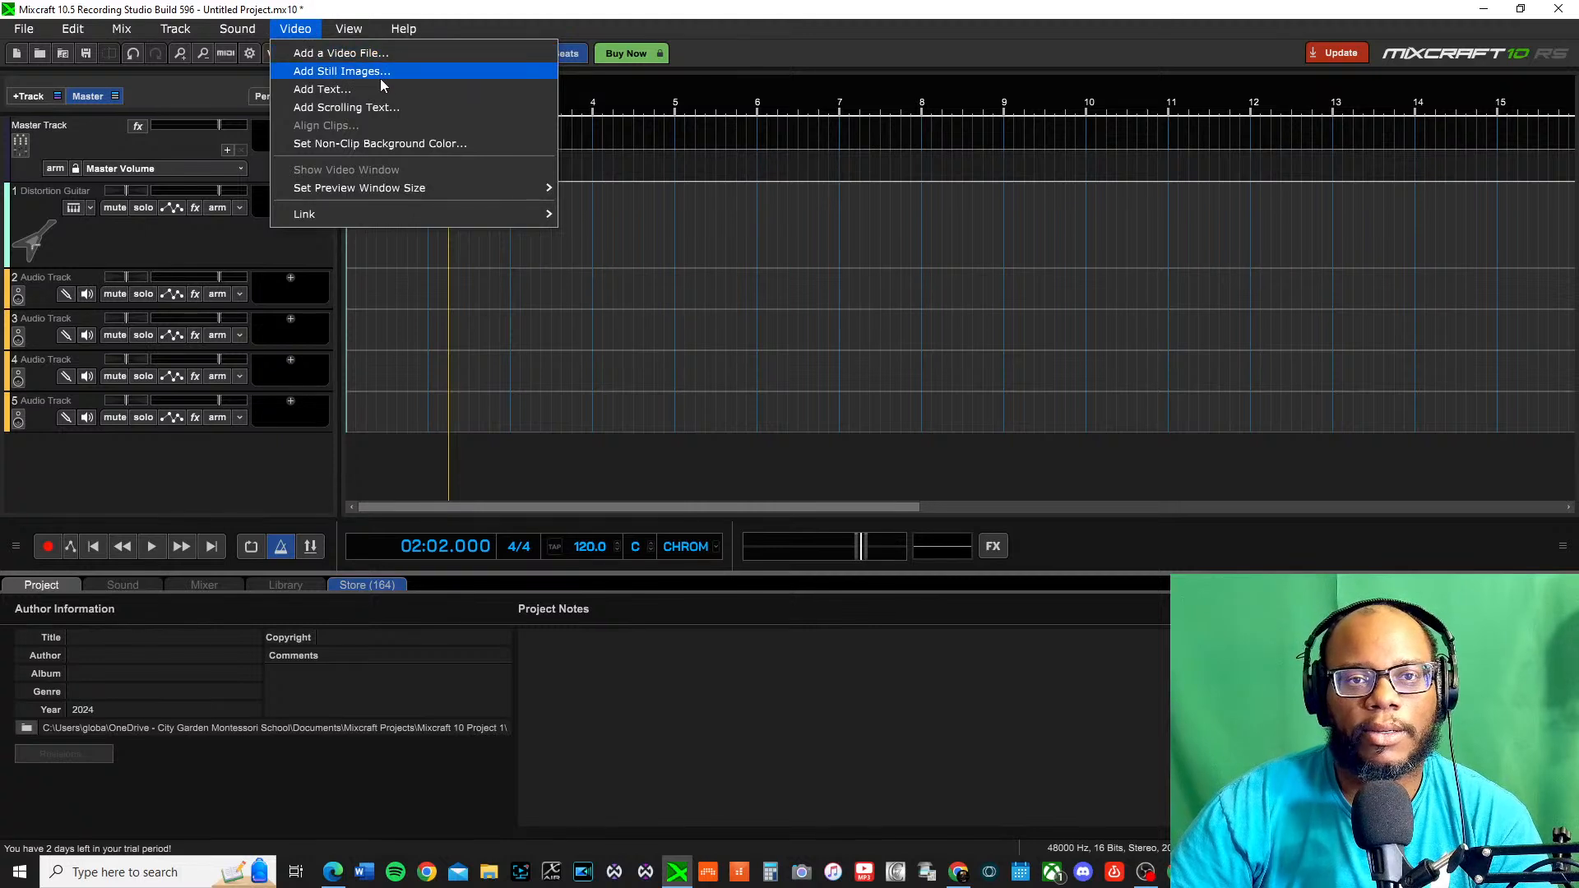
pyautogui.click(244, 32)
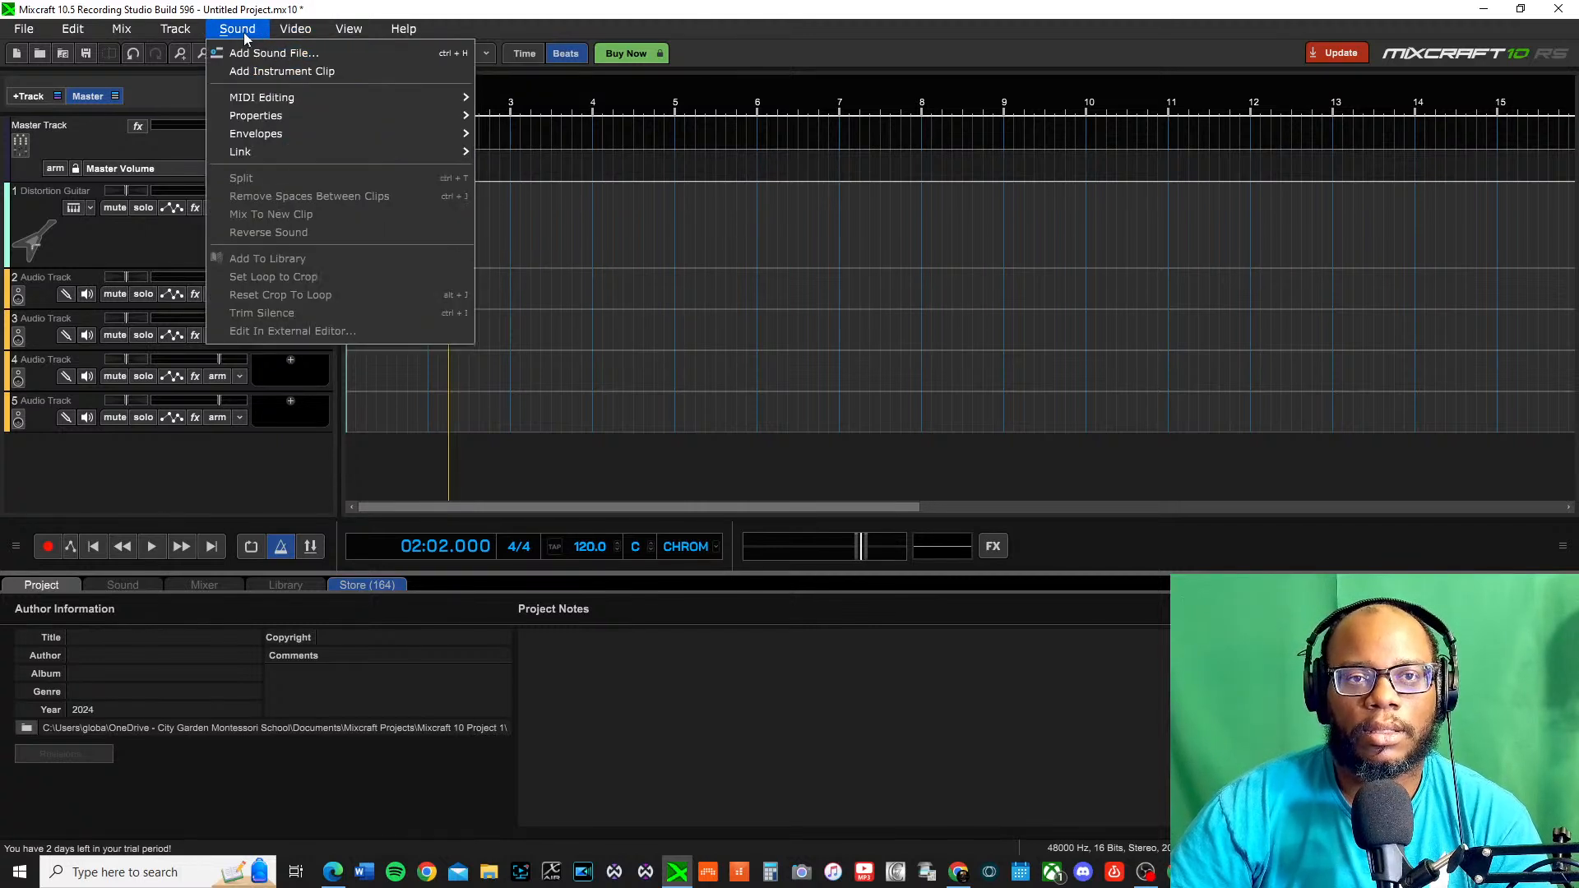
pyautogui.click(245, 33)
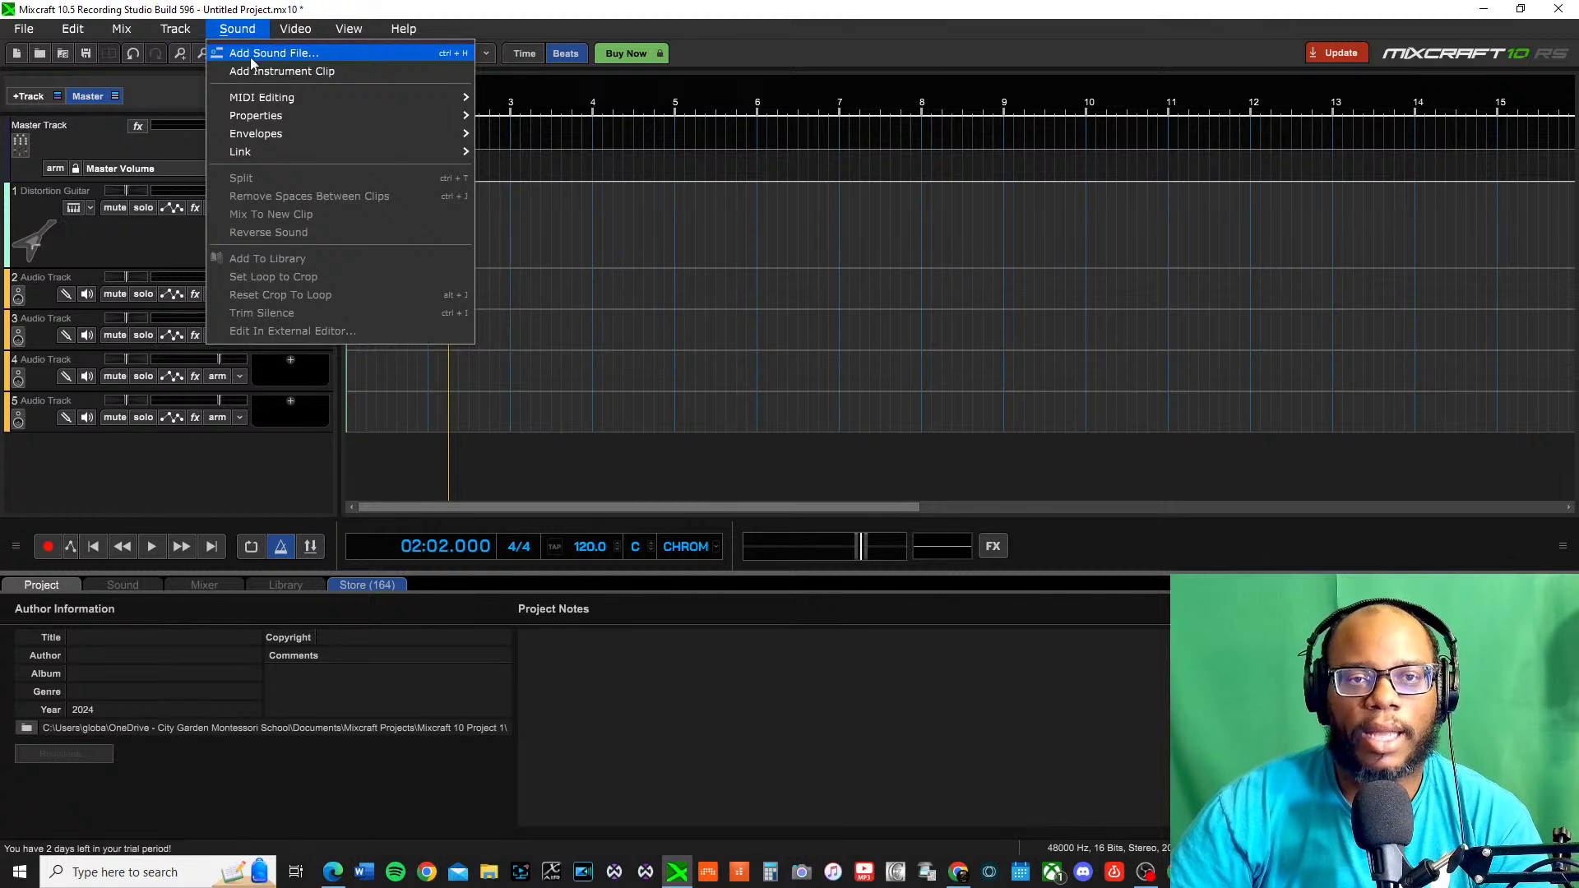
pyautogui.moveTo(290, 98)
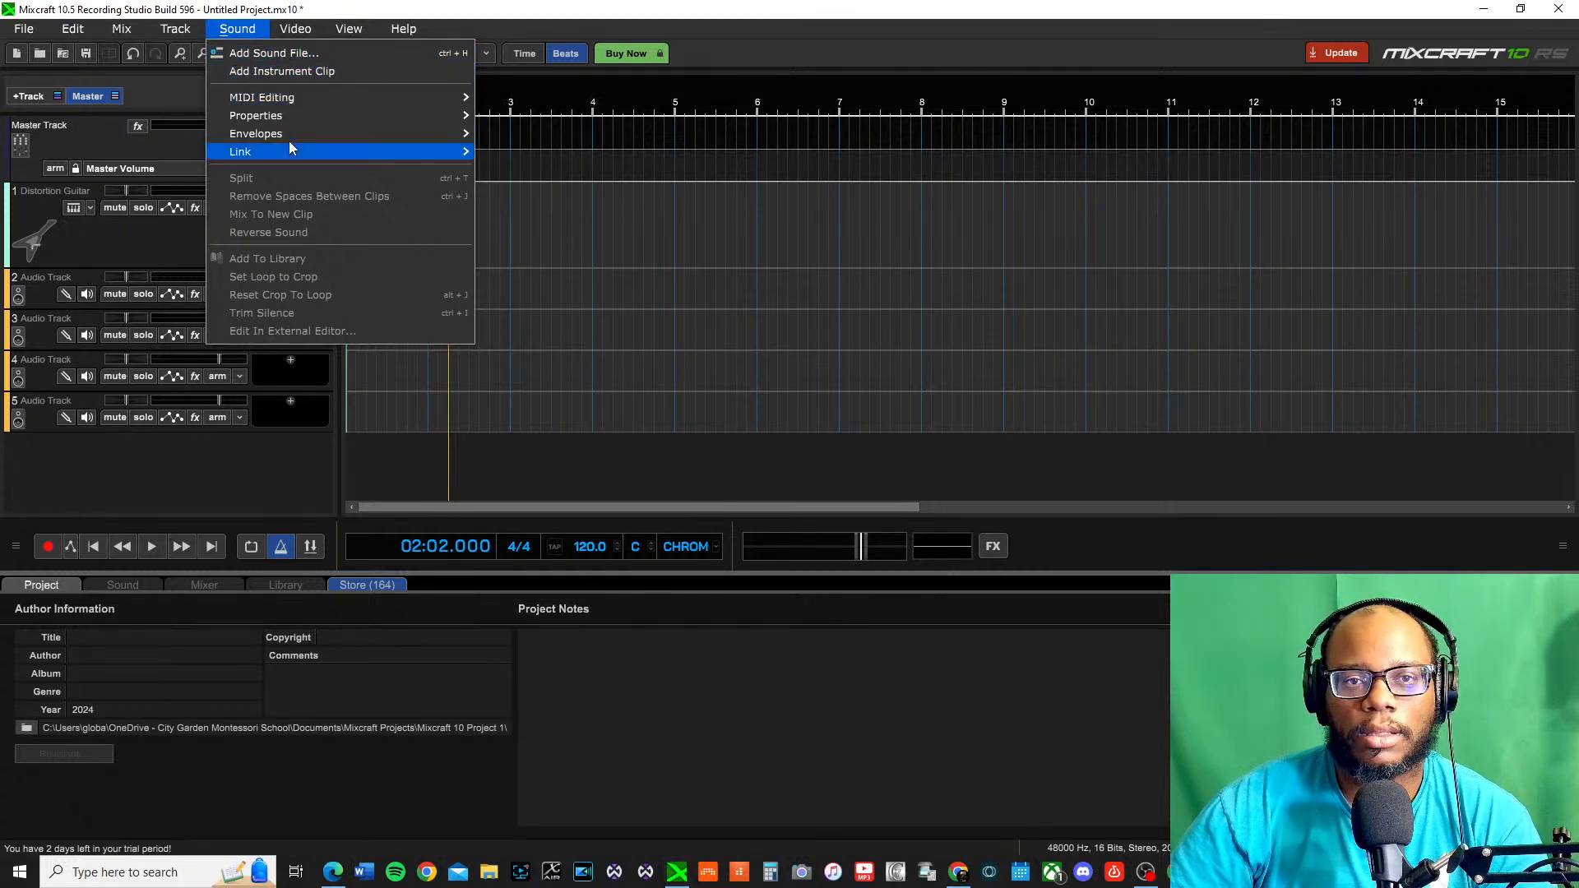
pyautogui.moveTo(275, 123)
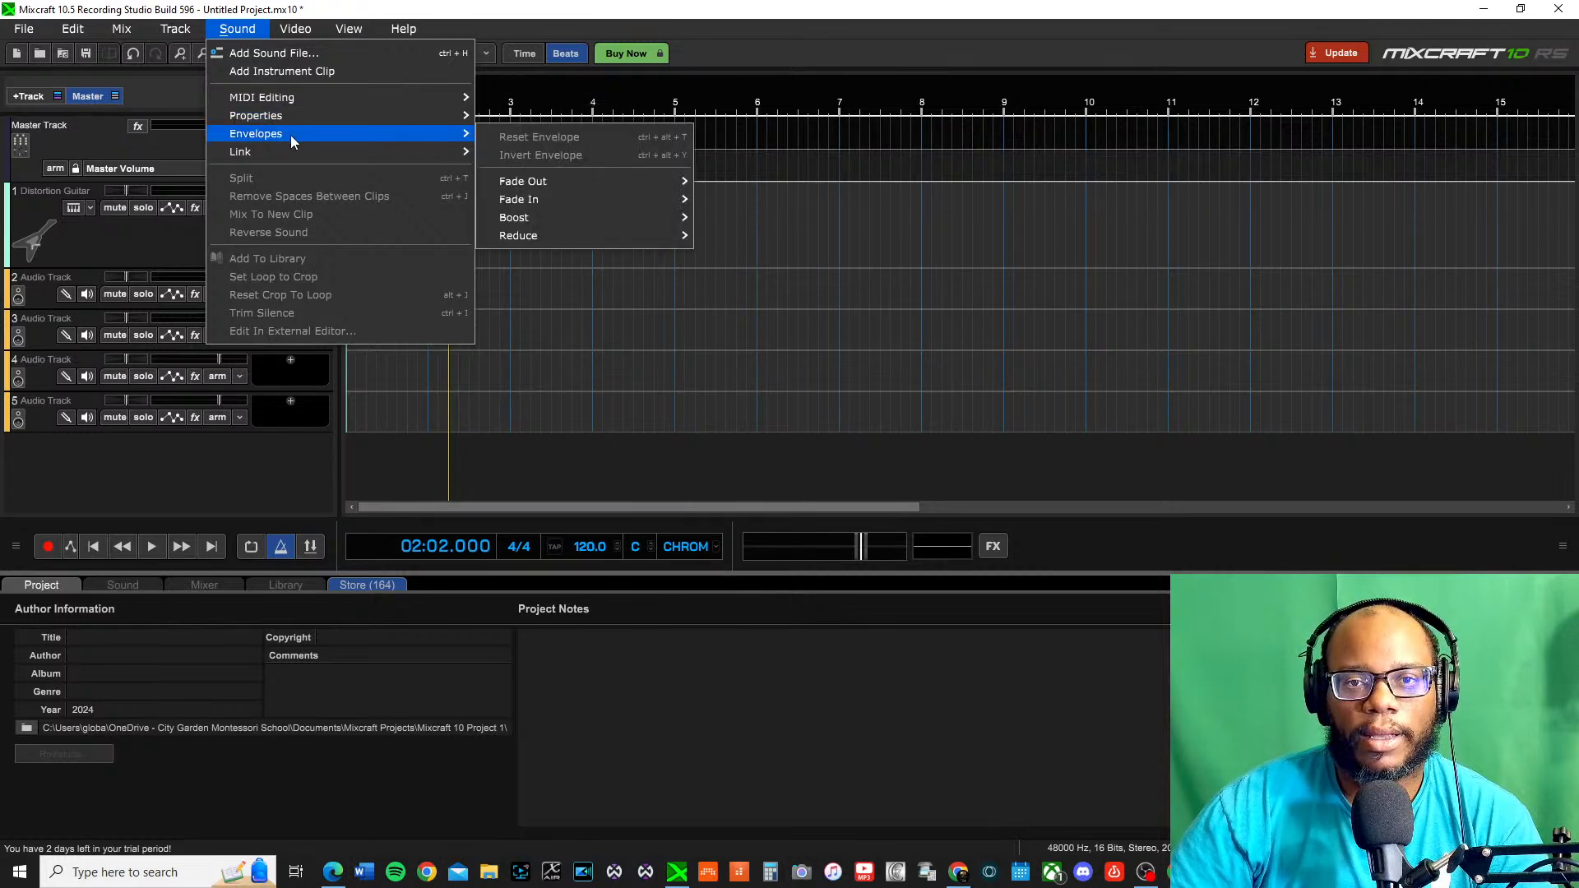
# Open the Musical Typing keyboard and play a few test notes on its full-range piano strip
pyautogui.click(351, 31)
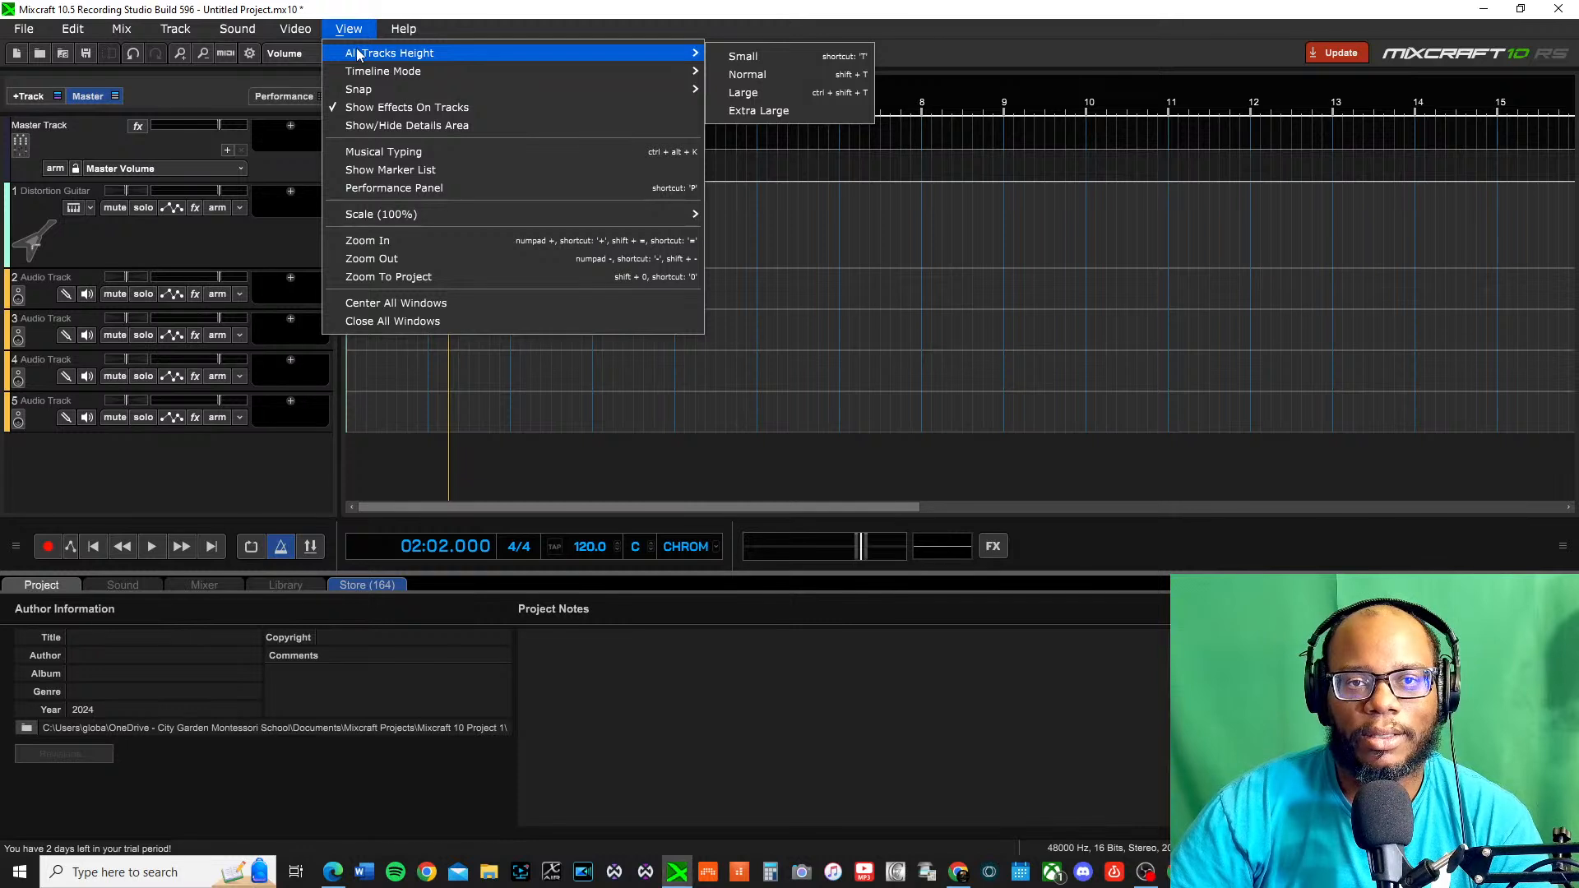
pyautogui.moveTo(383, 76)
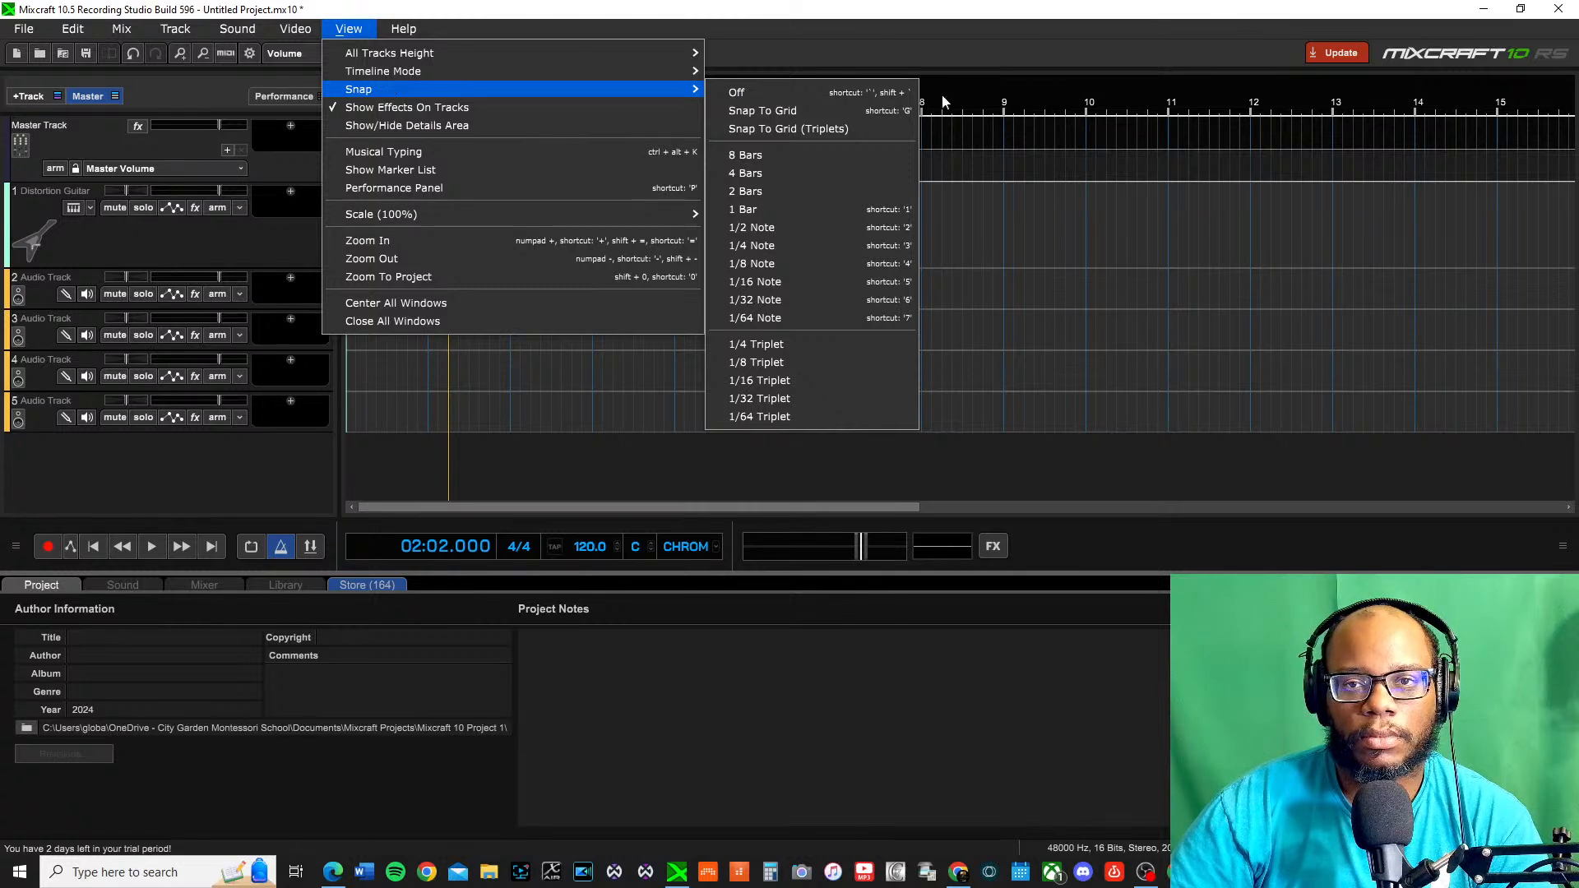
pyautogui.click(435, 153)
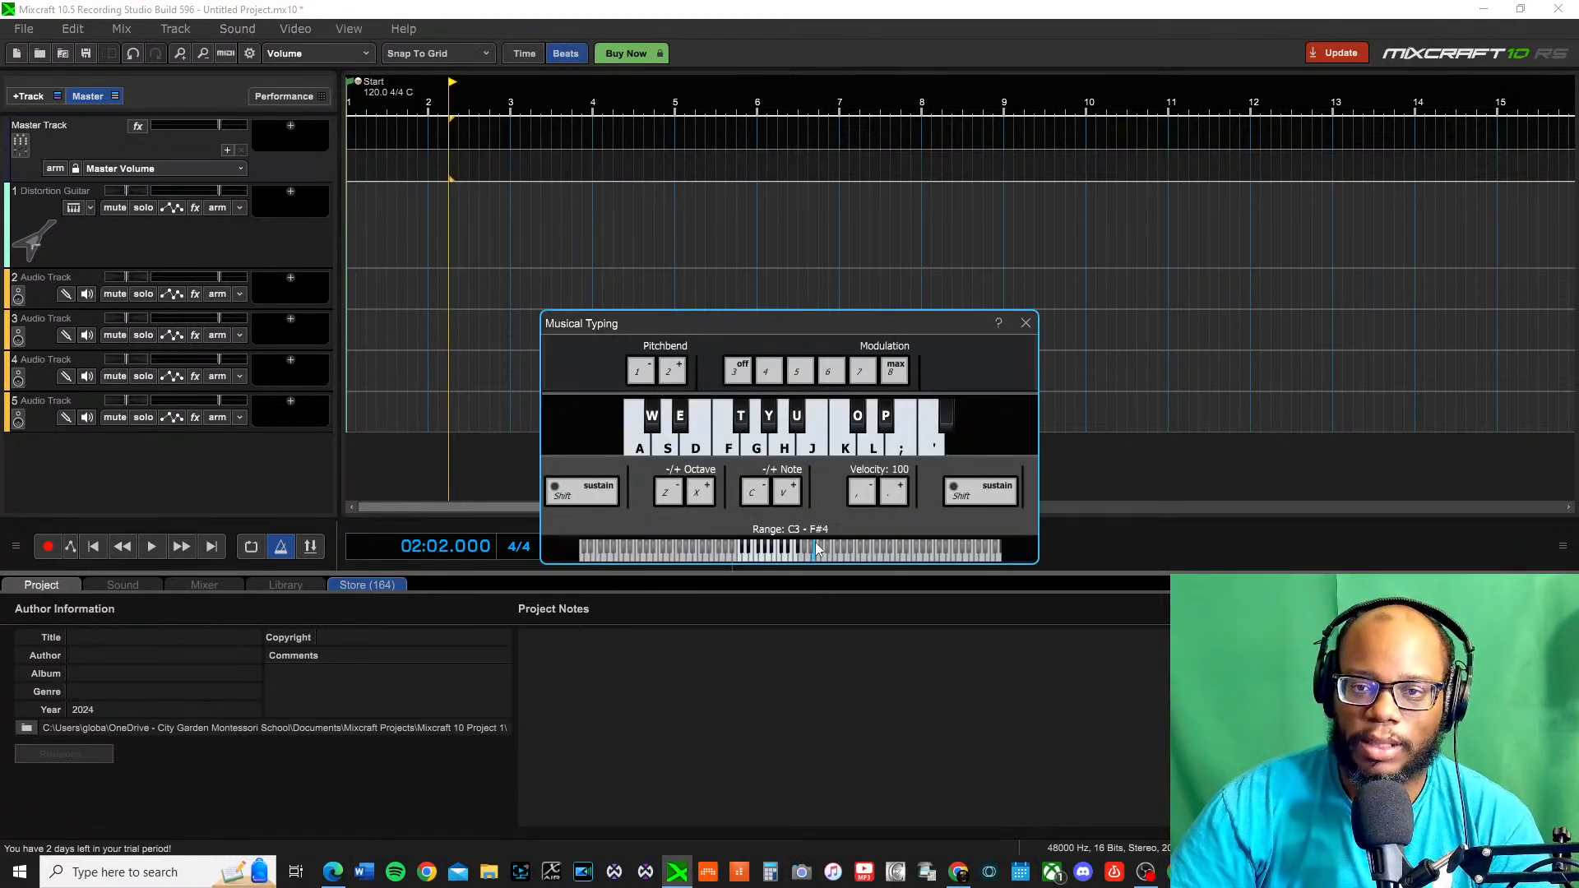
pyautogui.click(780, 555)
pyautogui.click(780, 554)
pyautogui.click(822, 555)
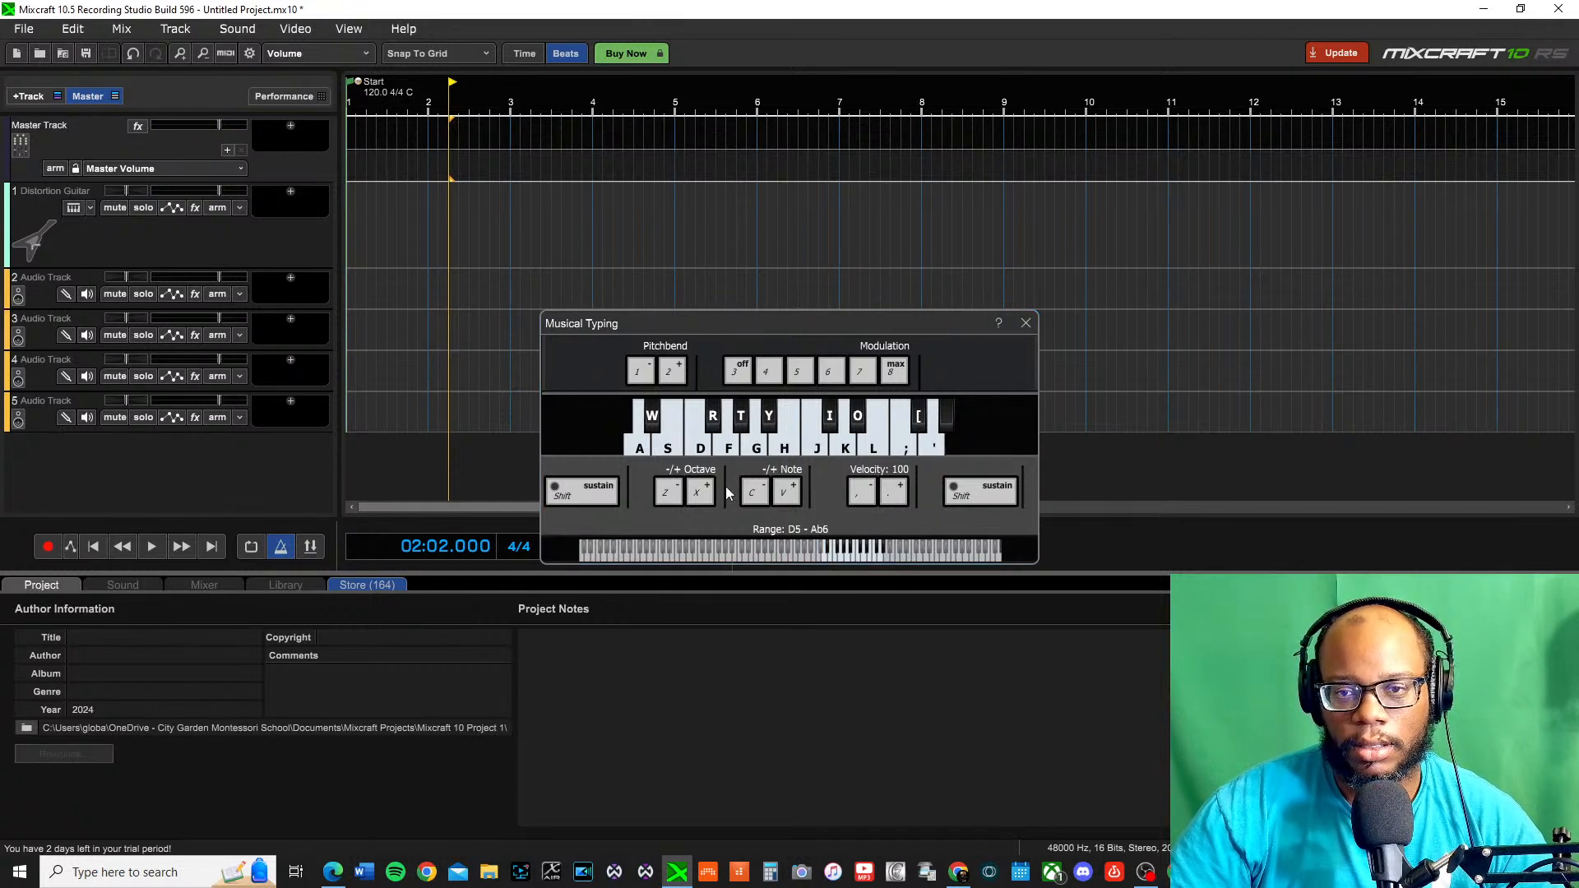
# Transpose the Musical Typing keyboard down one octave and play more test notes
pyautogui.click(673, 493)
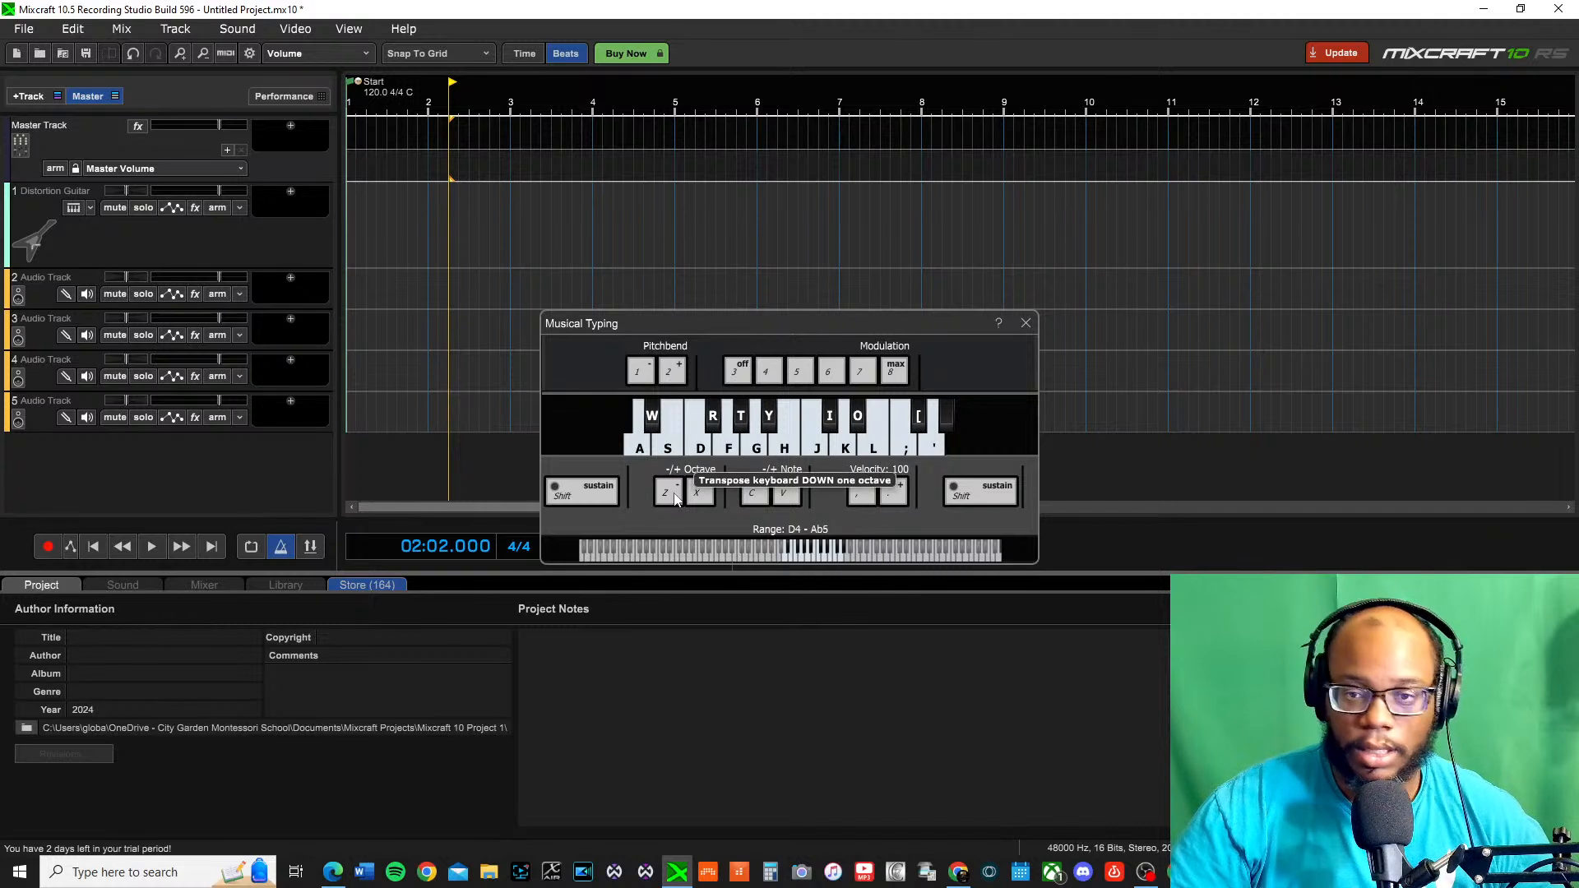
pyautogui.click(794, 555)
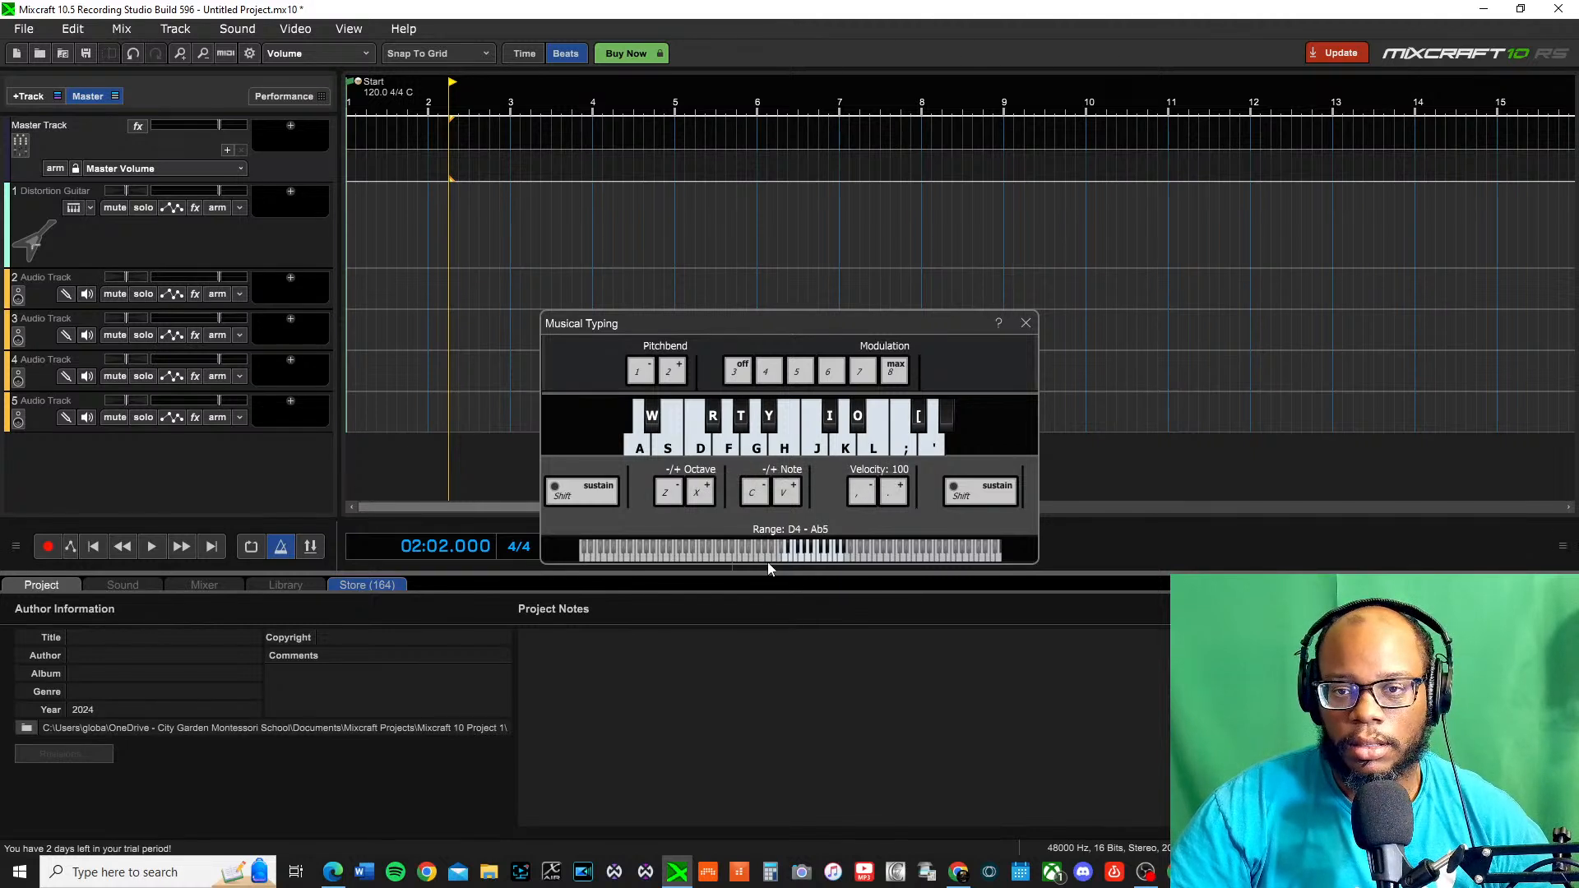
pyautogui.press('r')
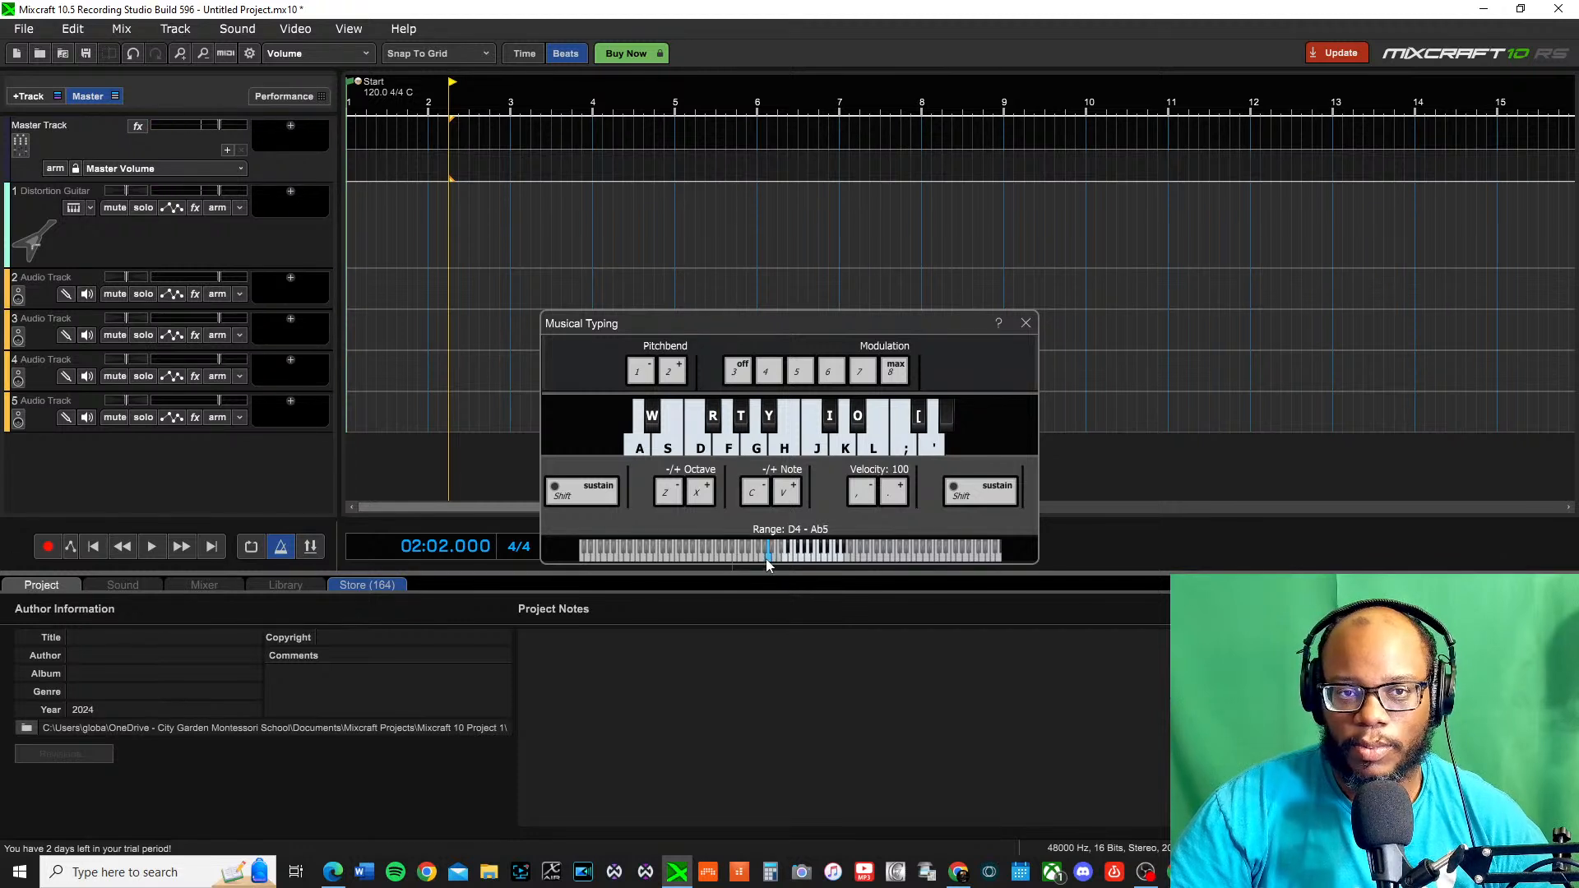
# Open the Sound Device preferences and check the available Core Audio sample rate and bit depth formats
pyautogui.click(72, 29)
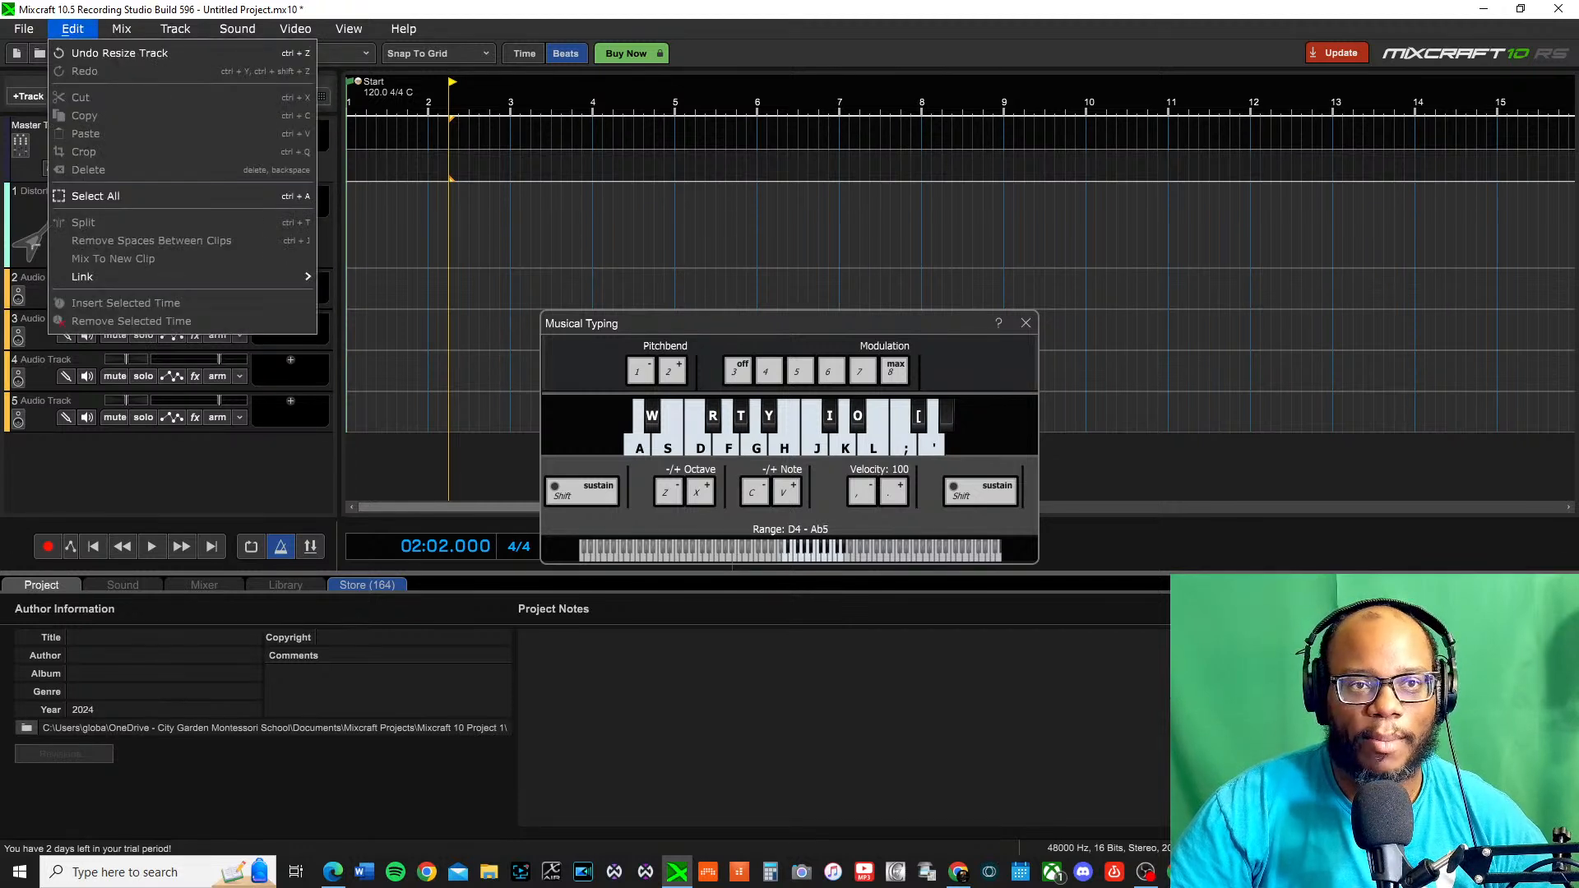
pyautogui.moveTo(24, 28)
pyautogui.click(62, 303)
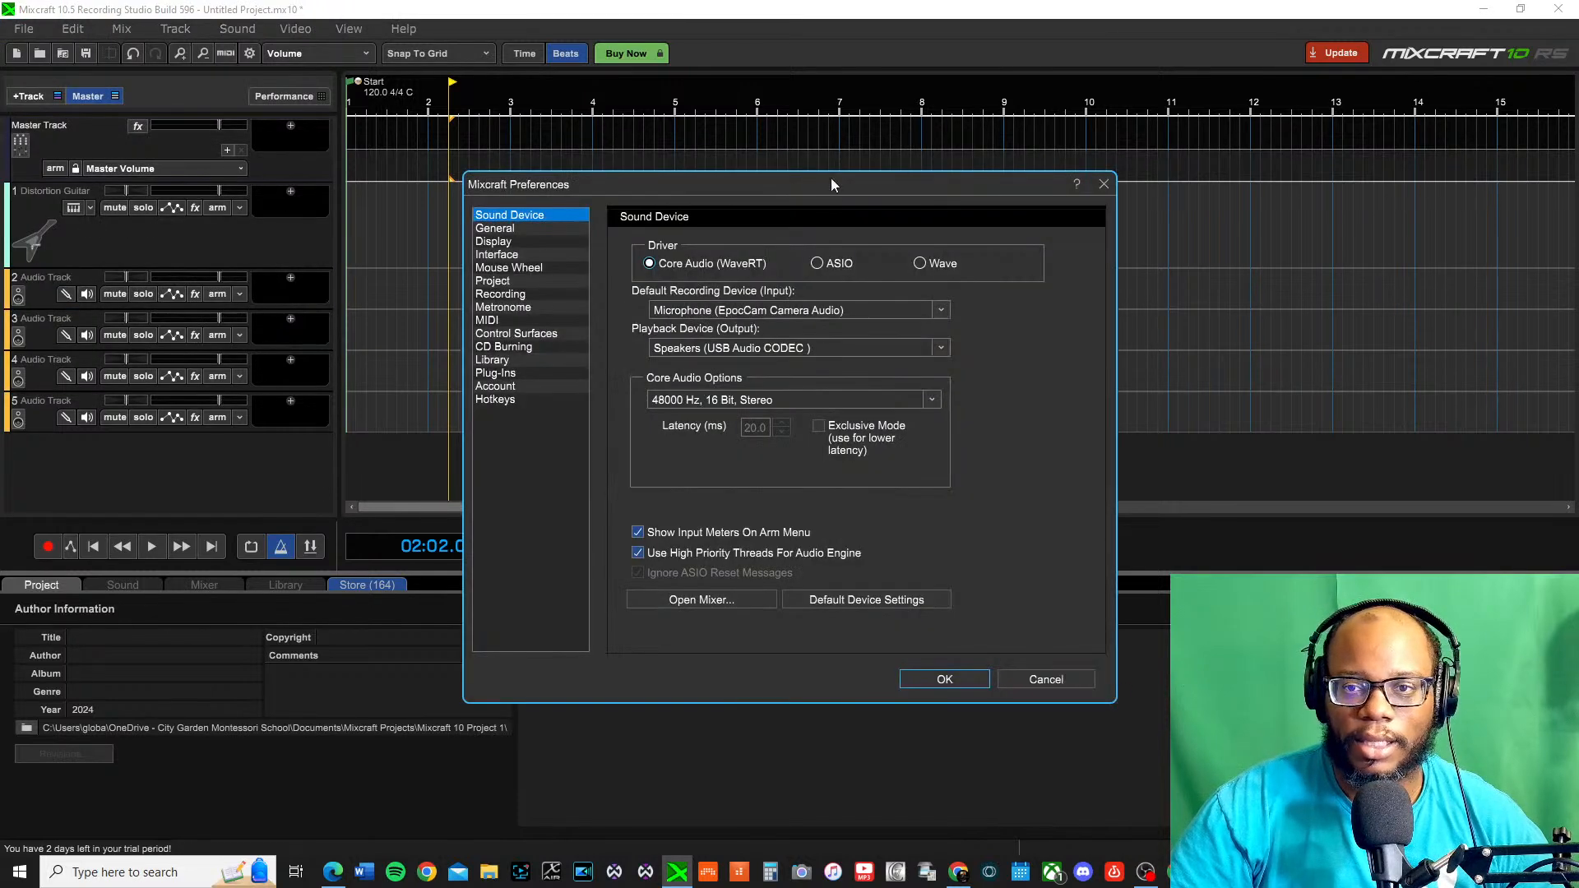
pyautogui.click(515, 232)
pyautogui.click(516, 241)
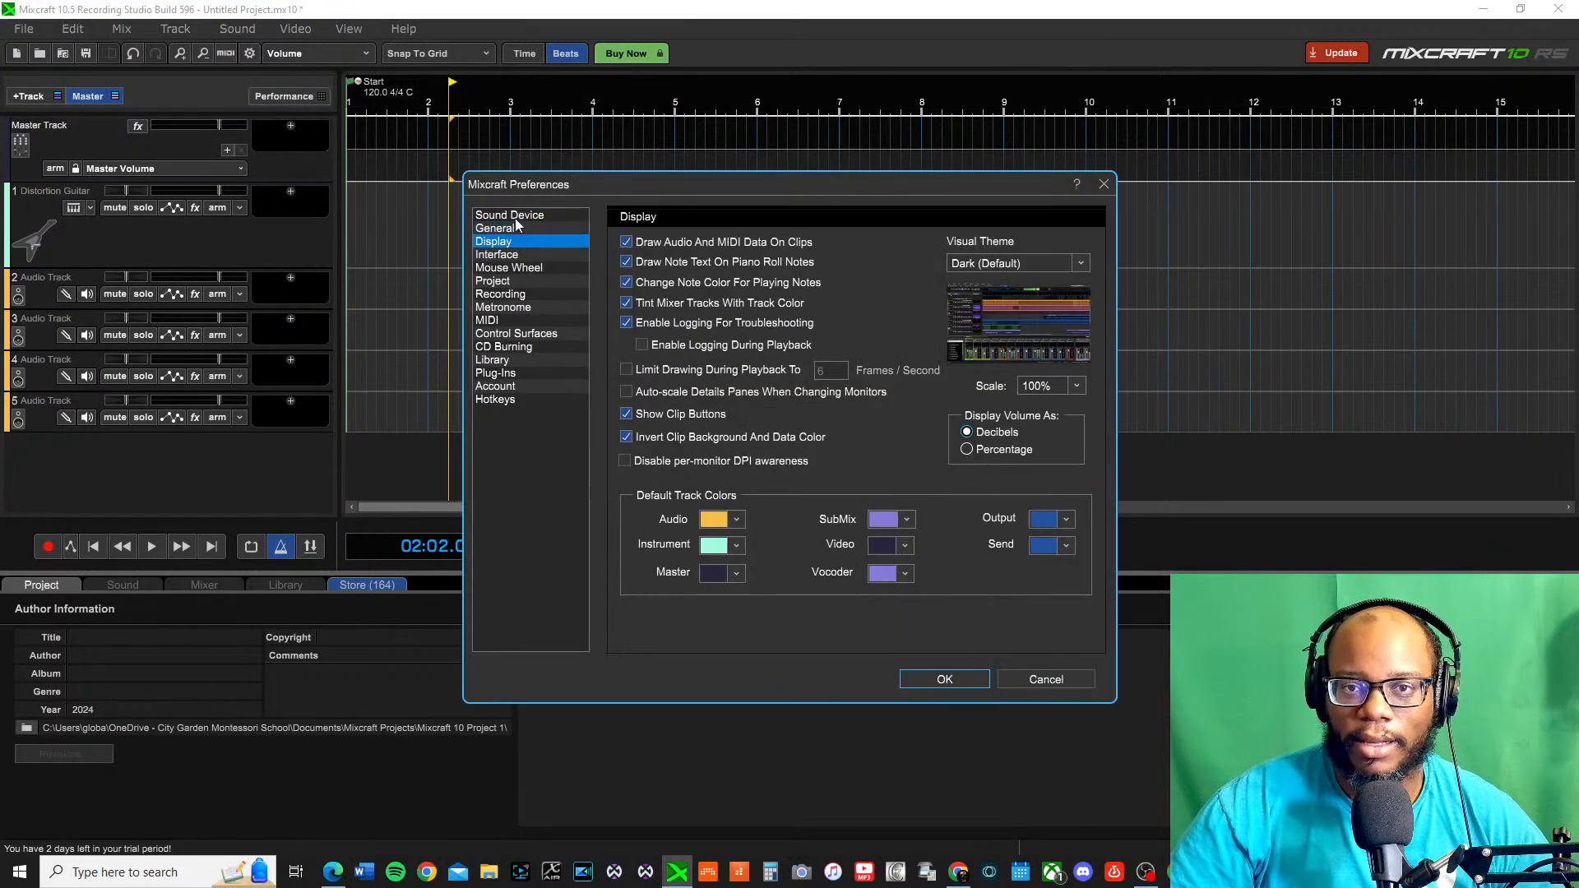
pyautogui.click(515, 217)
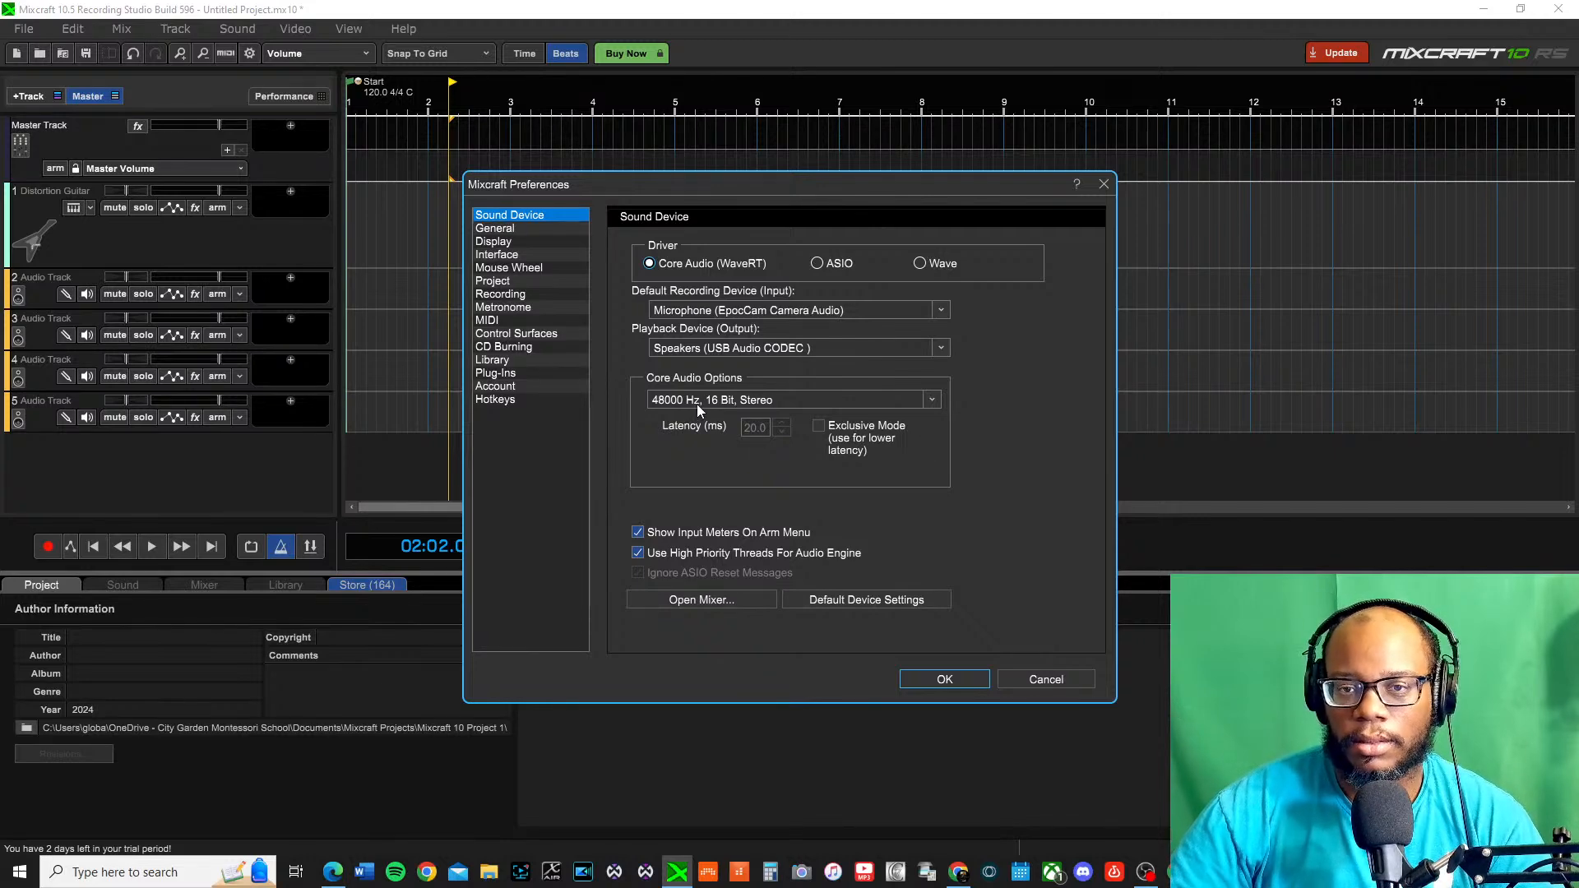
pyautogui.click(848, 400)
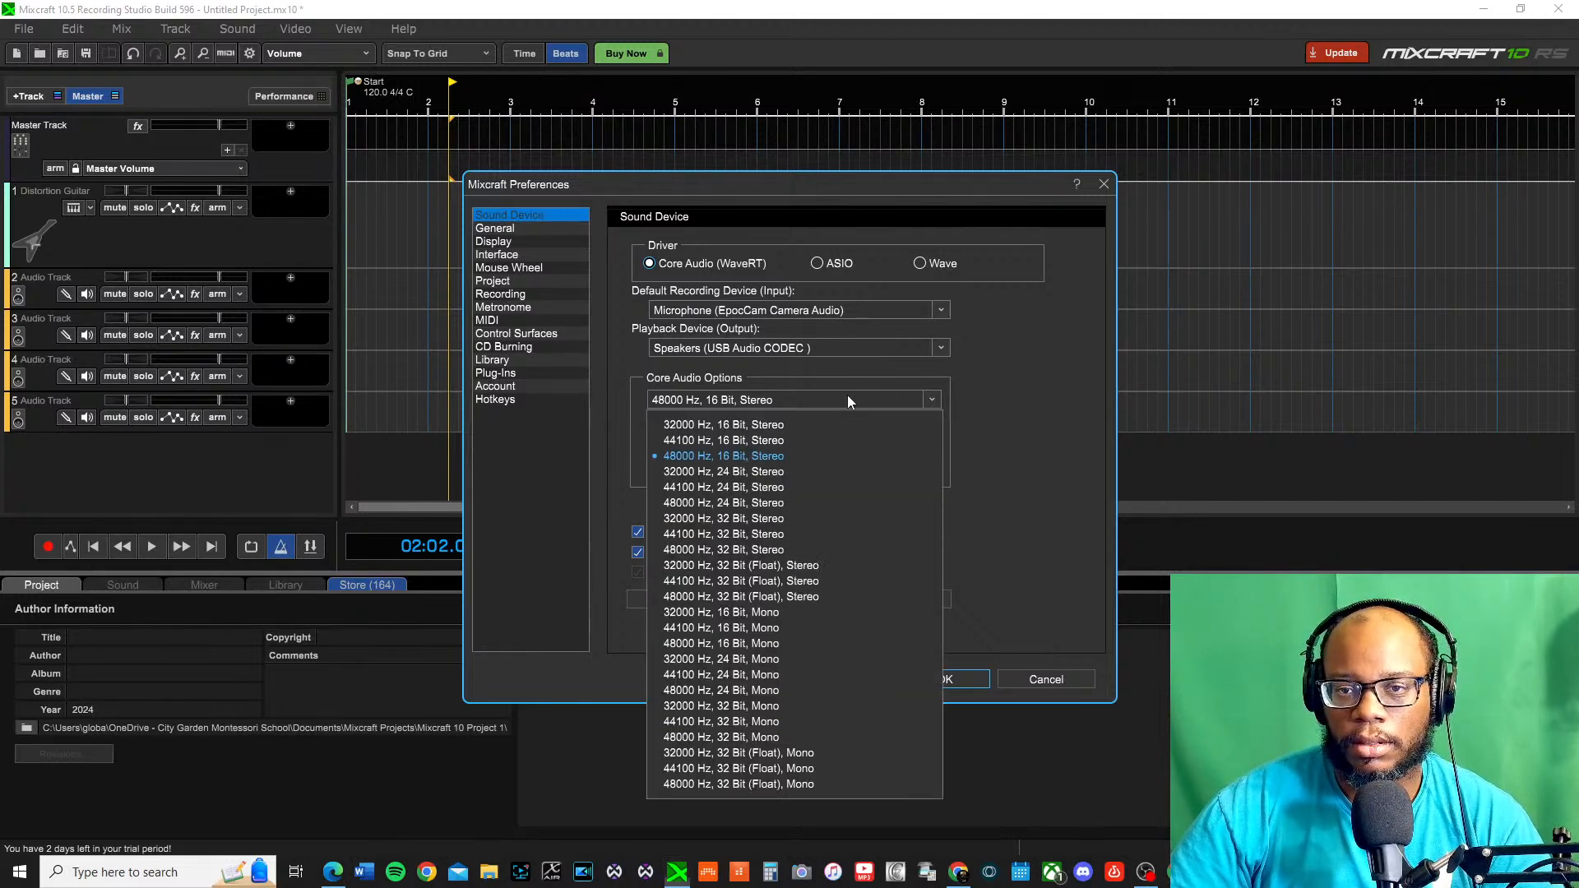
pyautogui.click(845, 398)
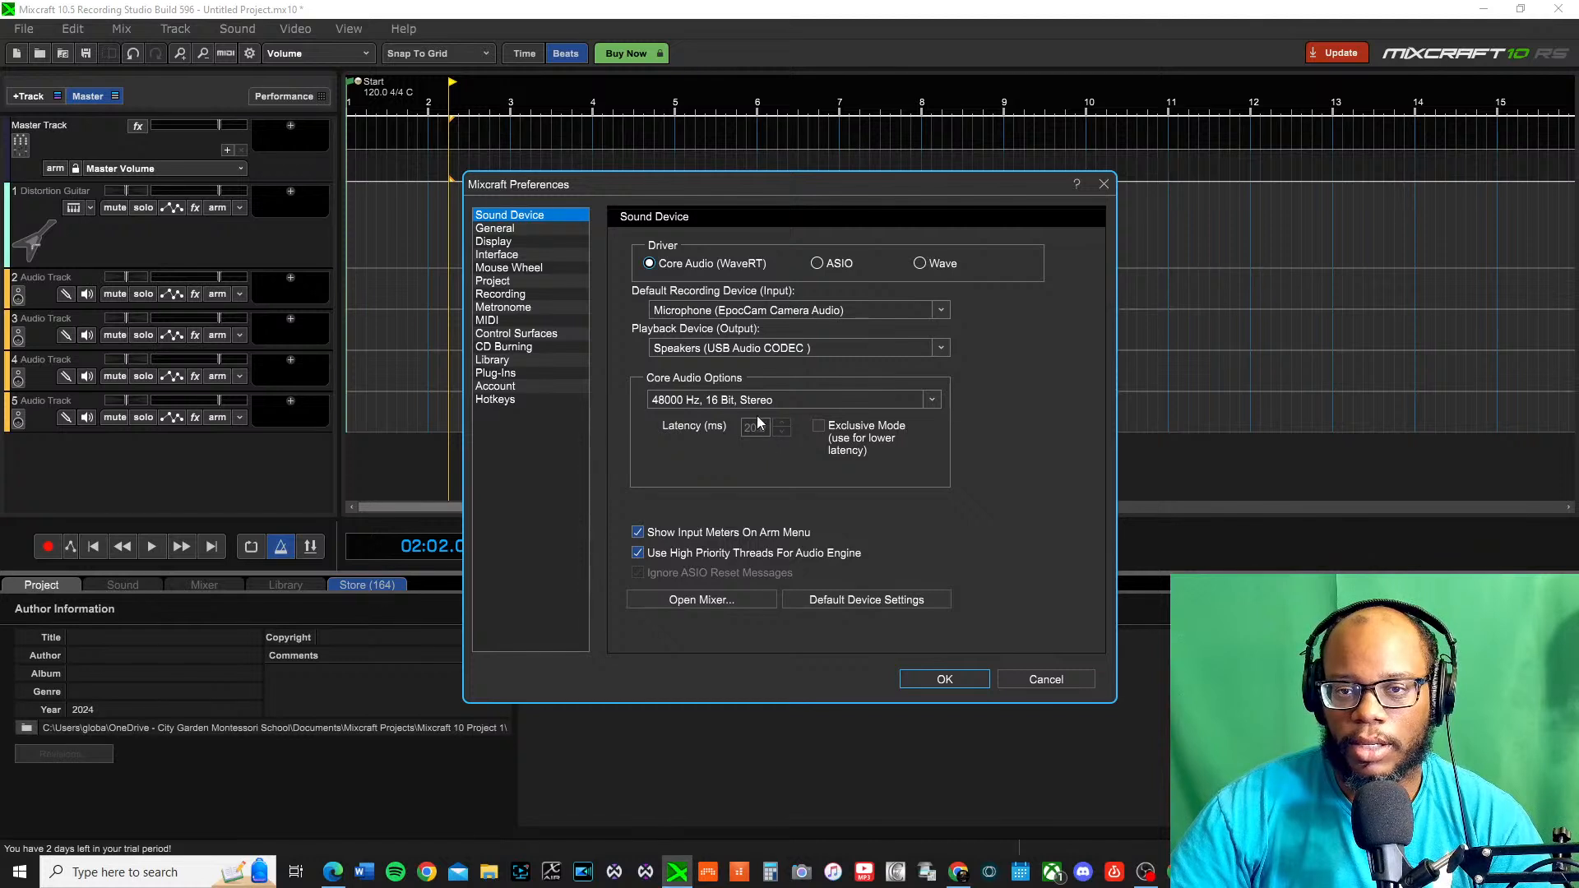
# Enable Exclusive Mode for Core Audio, set the latency to 10.0 ms and apply the preferences
pyautogui.click(819, 426)
pyautogui.click(765, 480)
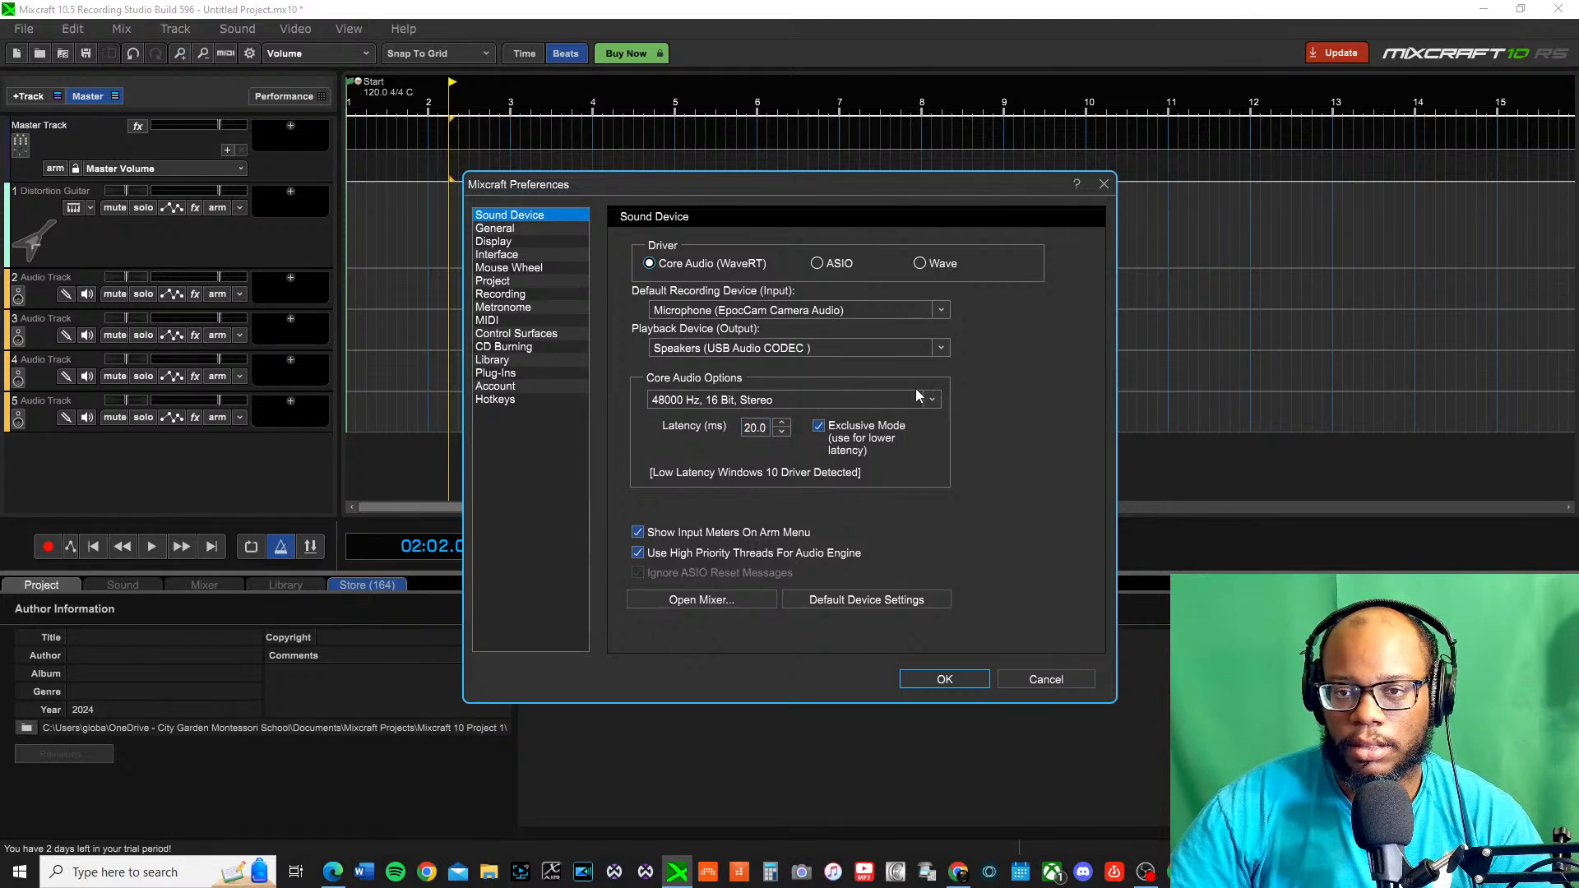
pyautogui.click(782, 432)
pyautogui.click(782, 433)
pyautogui.click(782, 433)
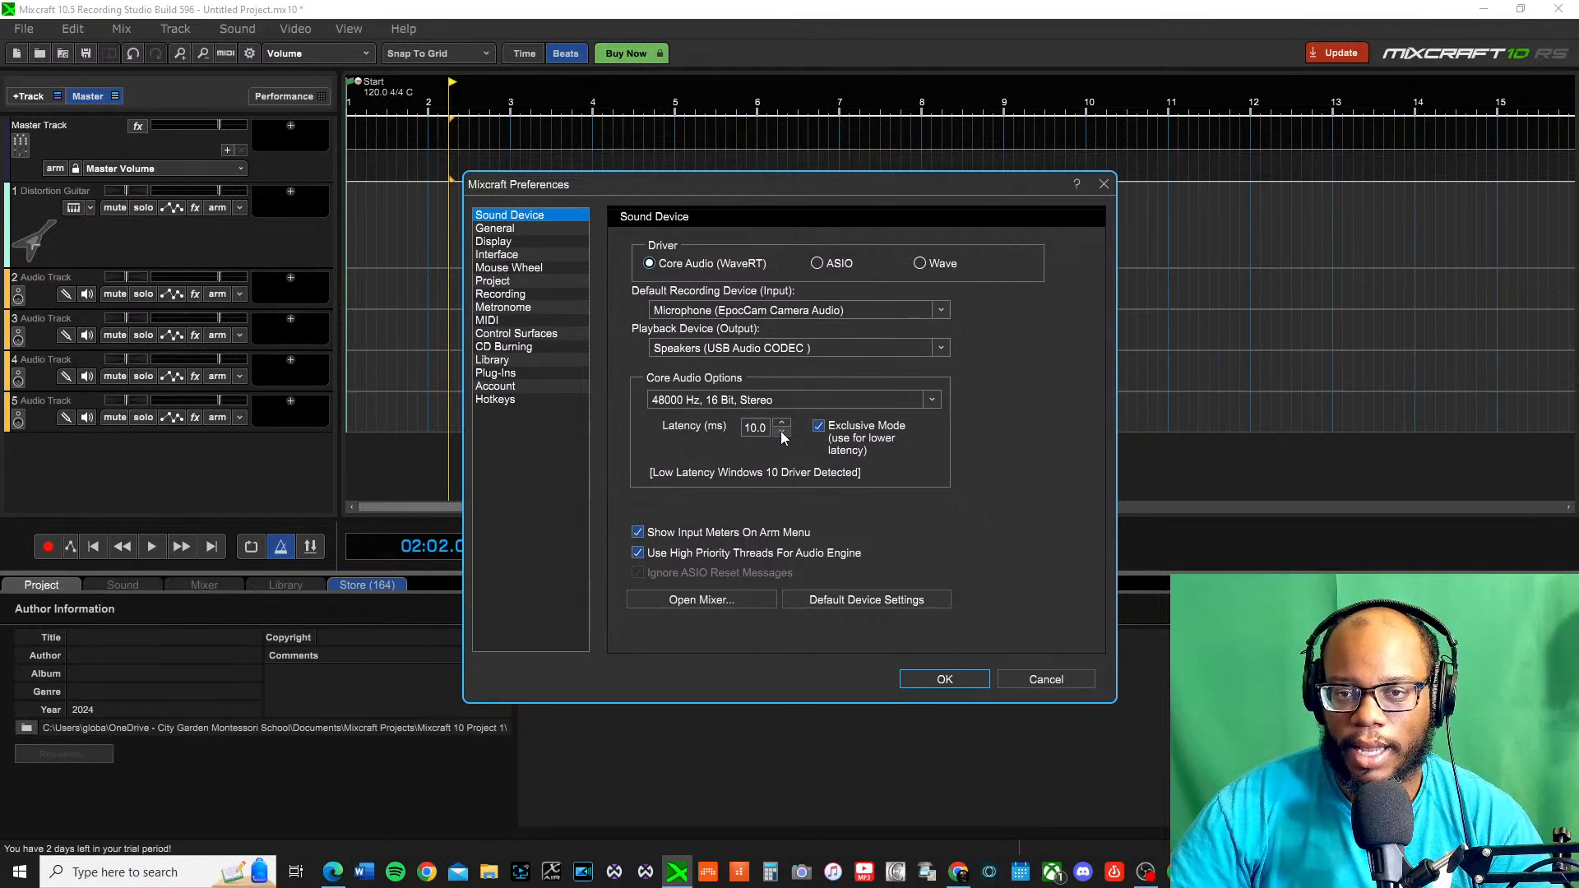
pyautogui.click(788, 398)
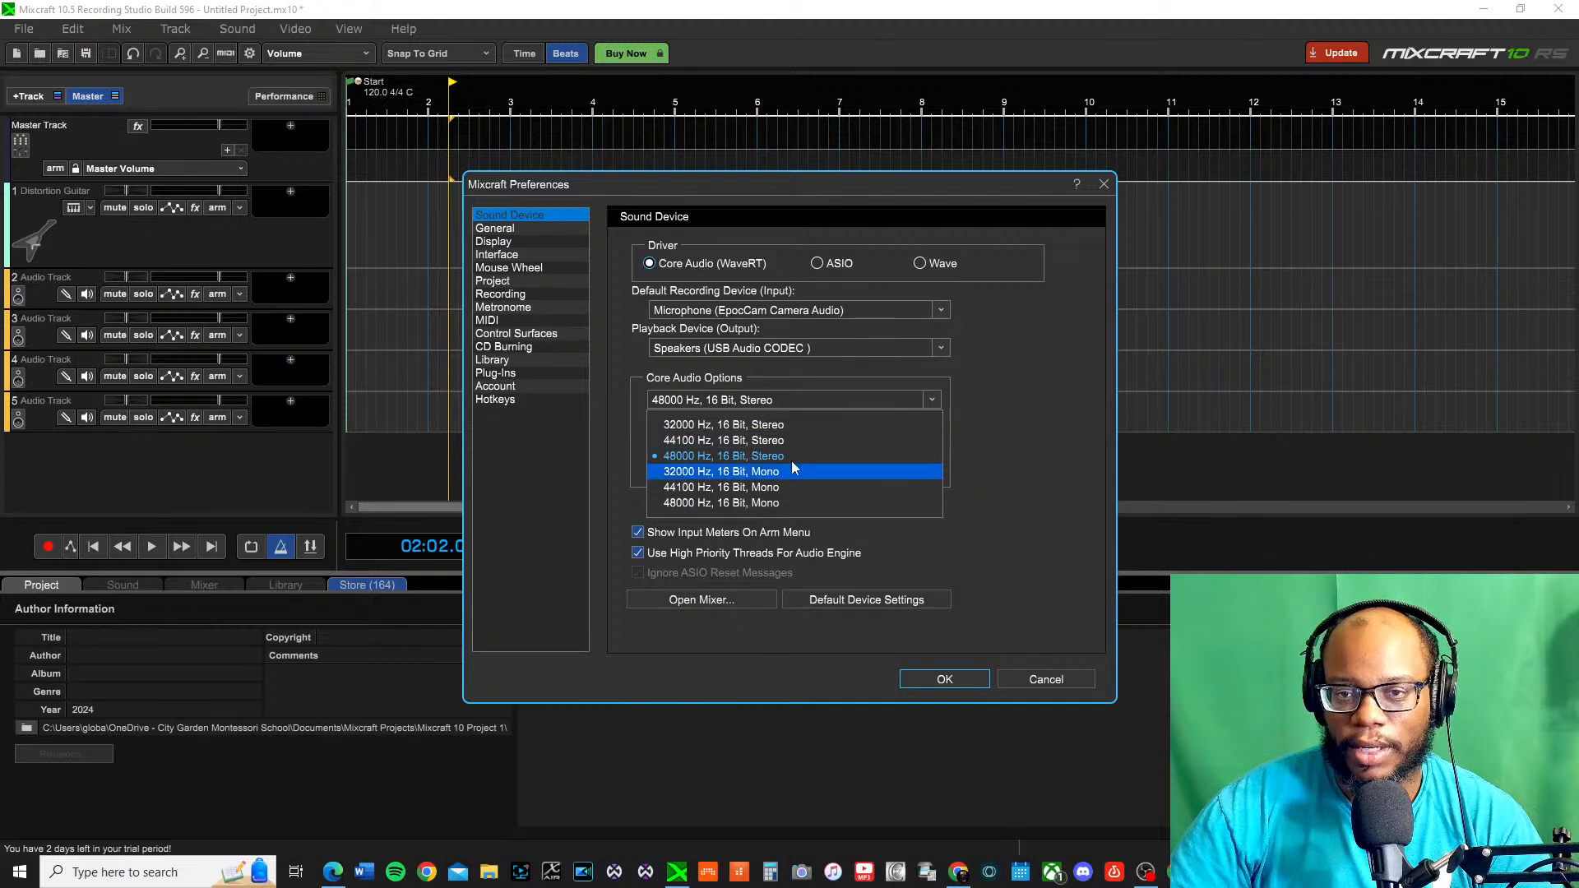
pyautogui.click(1086, 424)
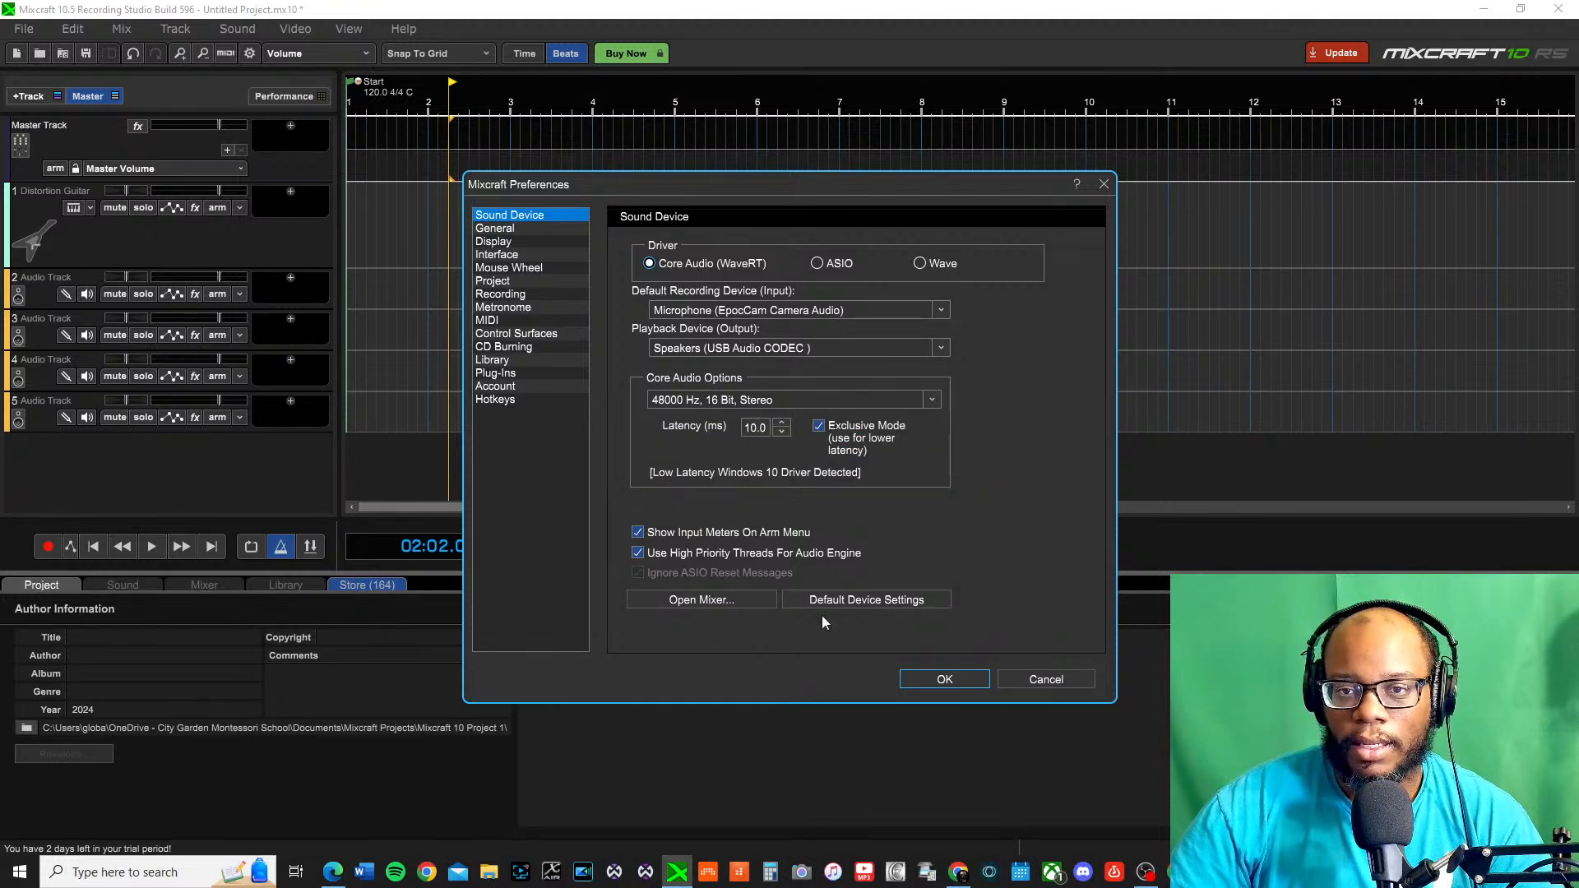
pyautogui.click(946, 681)
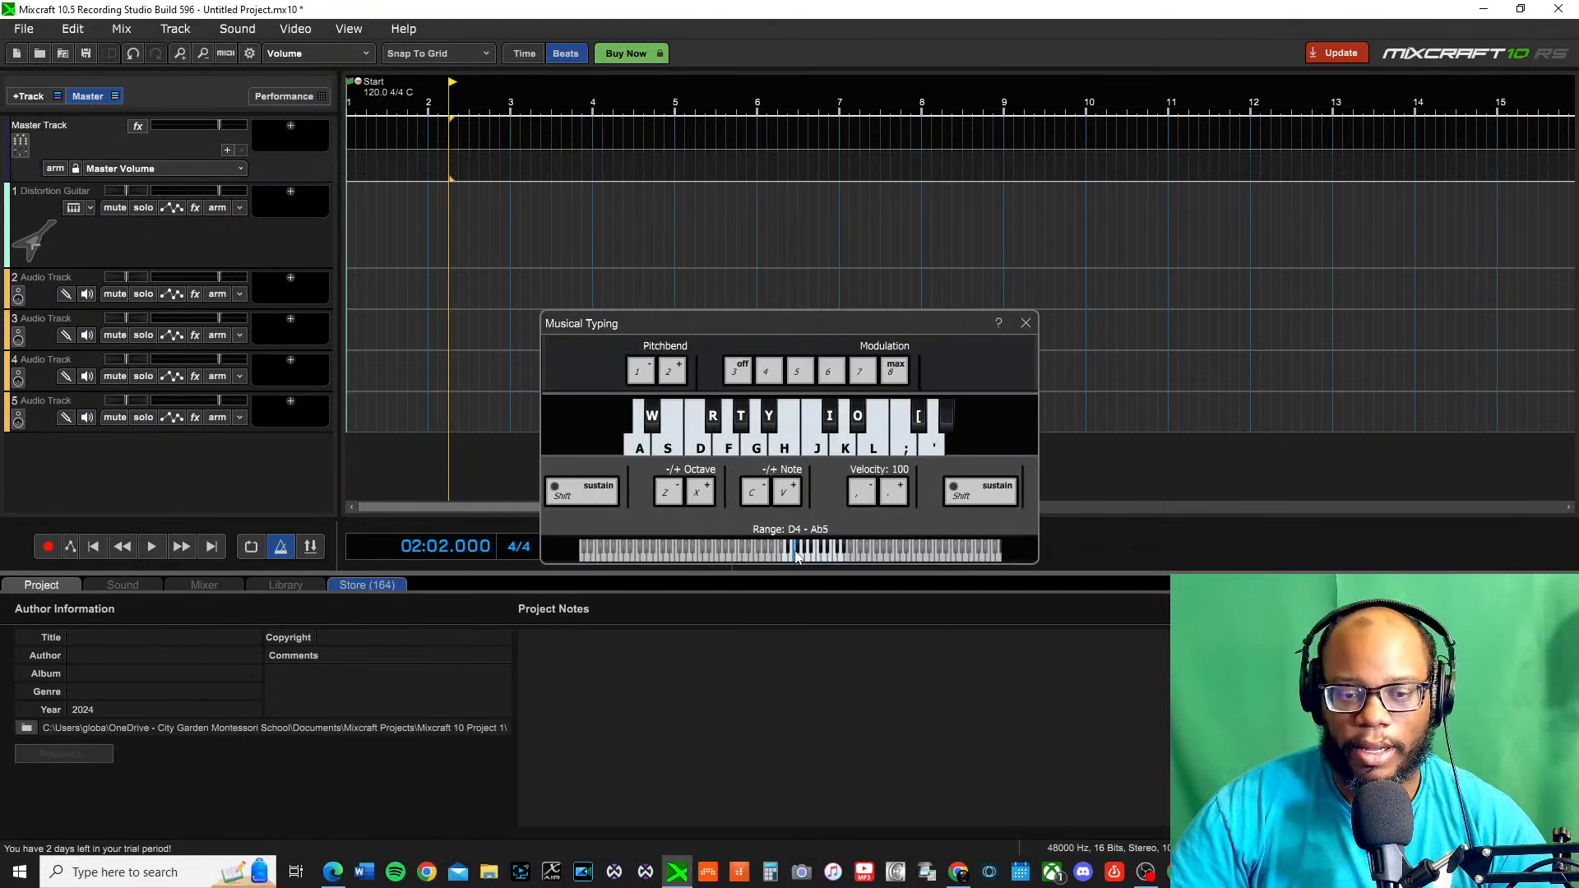
# Shift the Musical Typing keyboard's range to D3 - Ab4 and play test notes with the distortion guitar
pyautogui.click(763, 561)
pyautogui.click(770, 560)
pyautogui.press('d')
pyautogui.press('d')
pyautogui.press('g')
pyautogui.press('s')
pyautogui.press('d')
pyautogui.press('g')
pyautogui.click(747, 557)
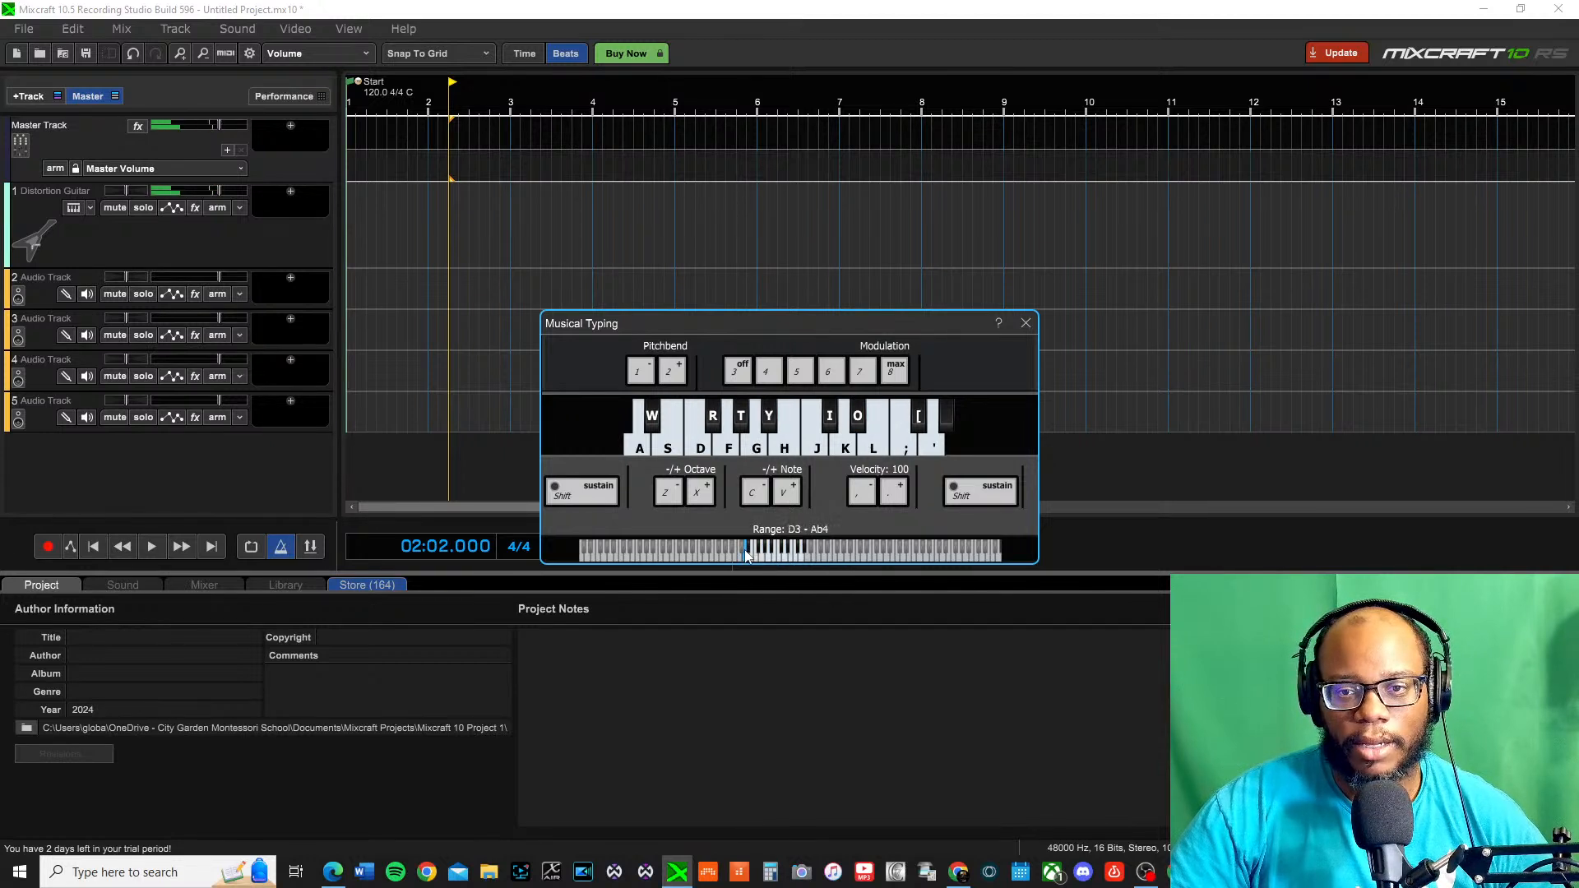
pyautogui.press('s')
pyautogui.press('d')
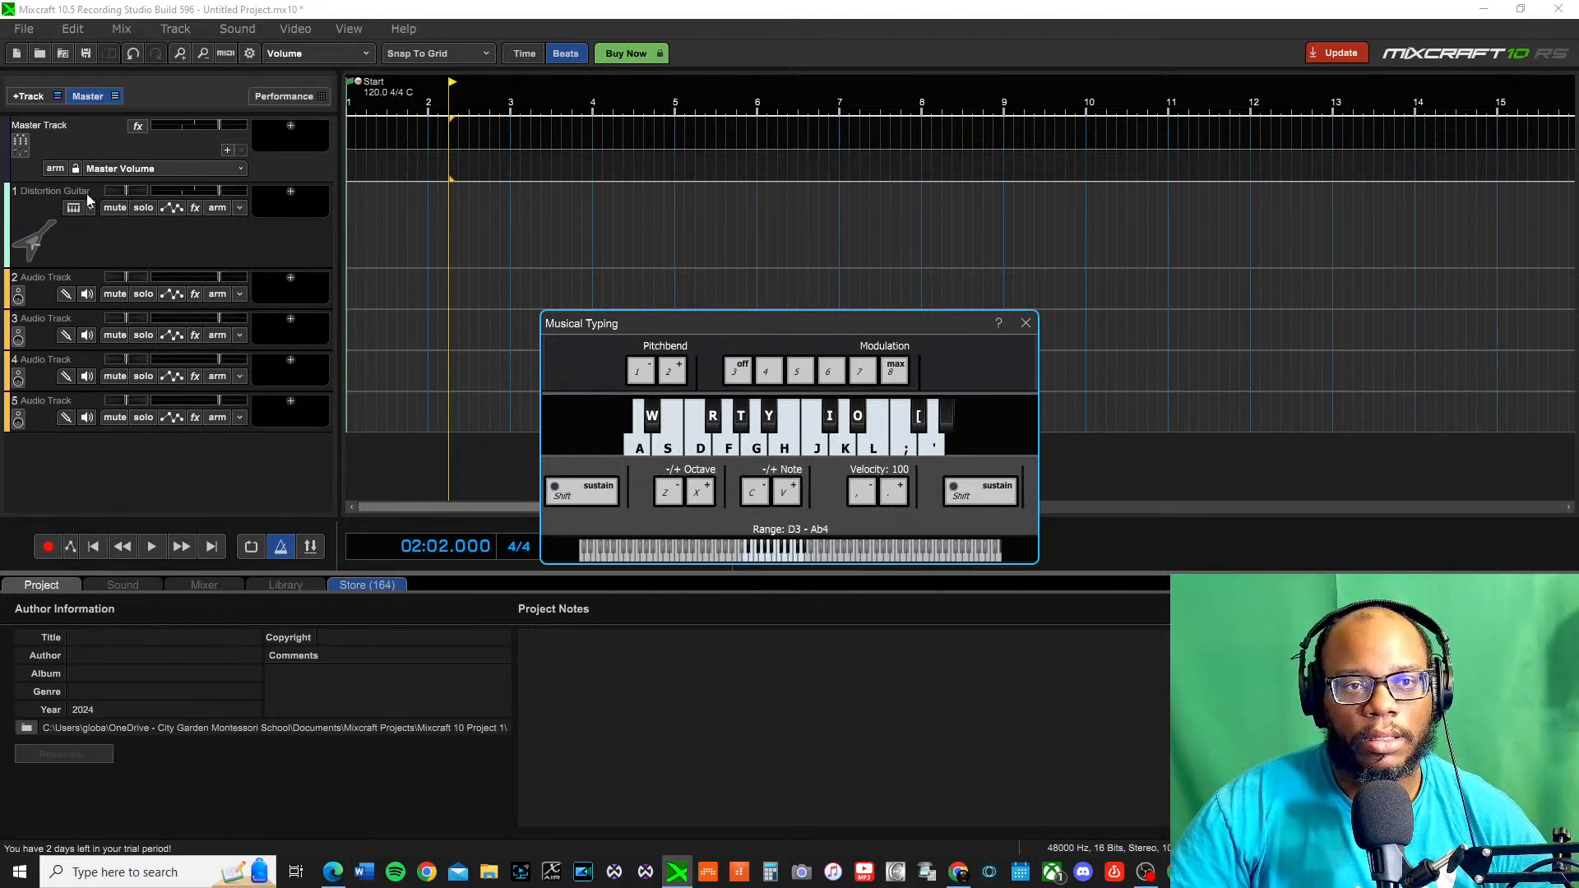
# Arm the Distortion Guitar track for recording and rehearse a few notes on the Musical Typing keyboard
pyautogui.click(218, 209)
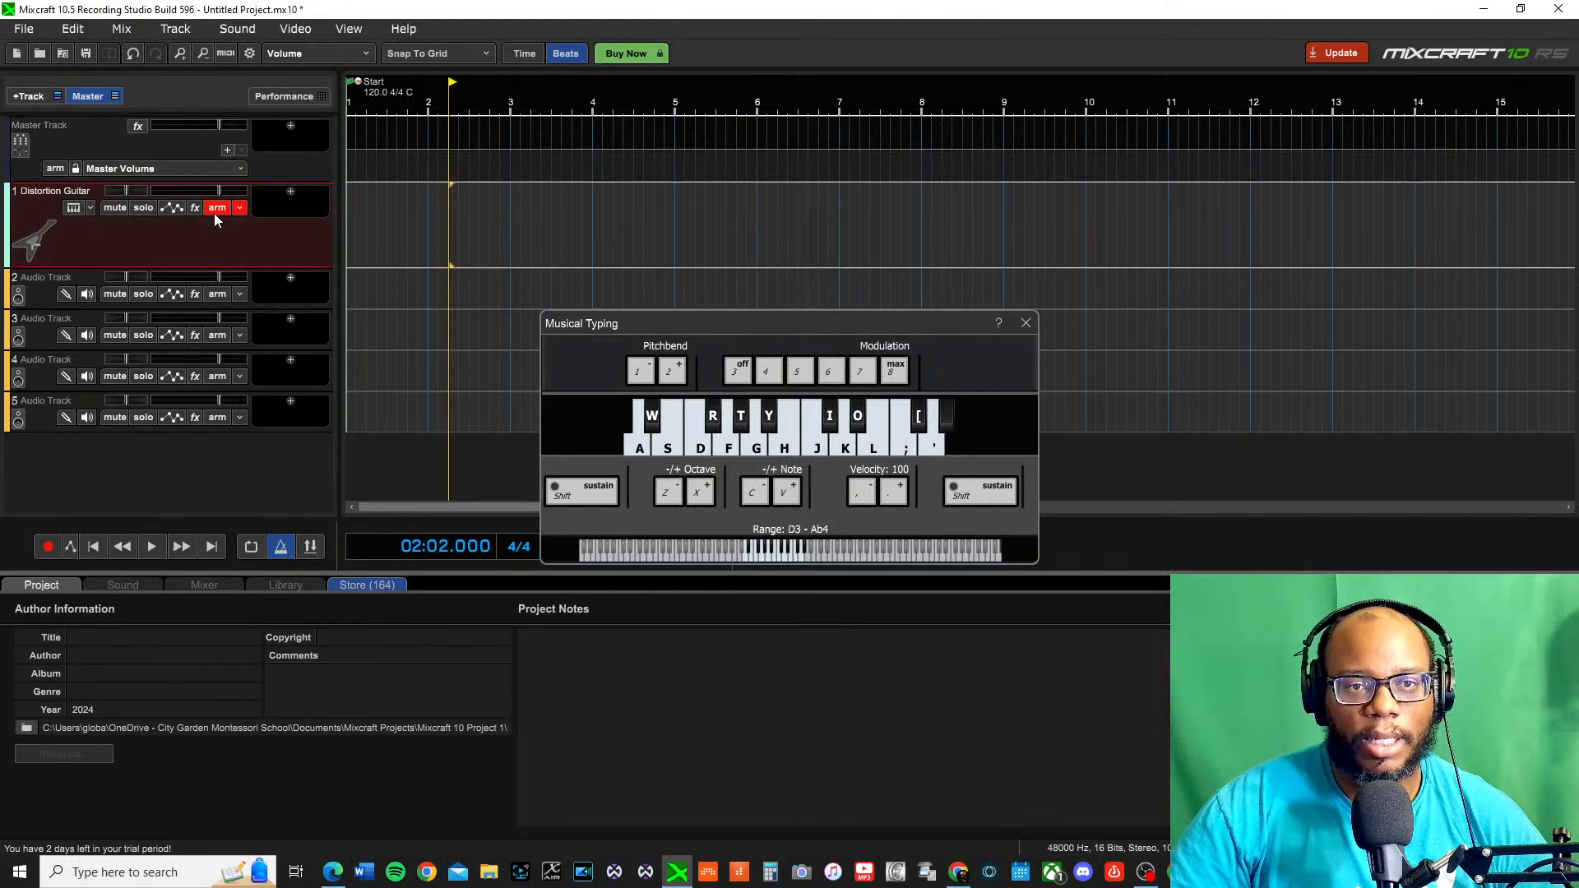
pyautogui.press('f')
pyautogui.press('g')
pyautogui.press('f')
pyautogui.press('d')
pyautogui.press('g')
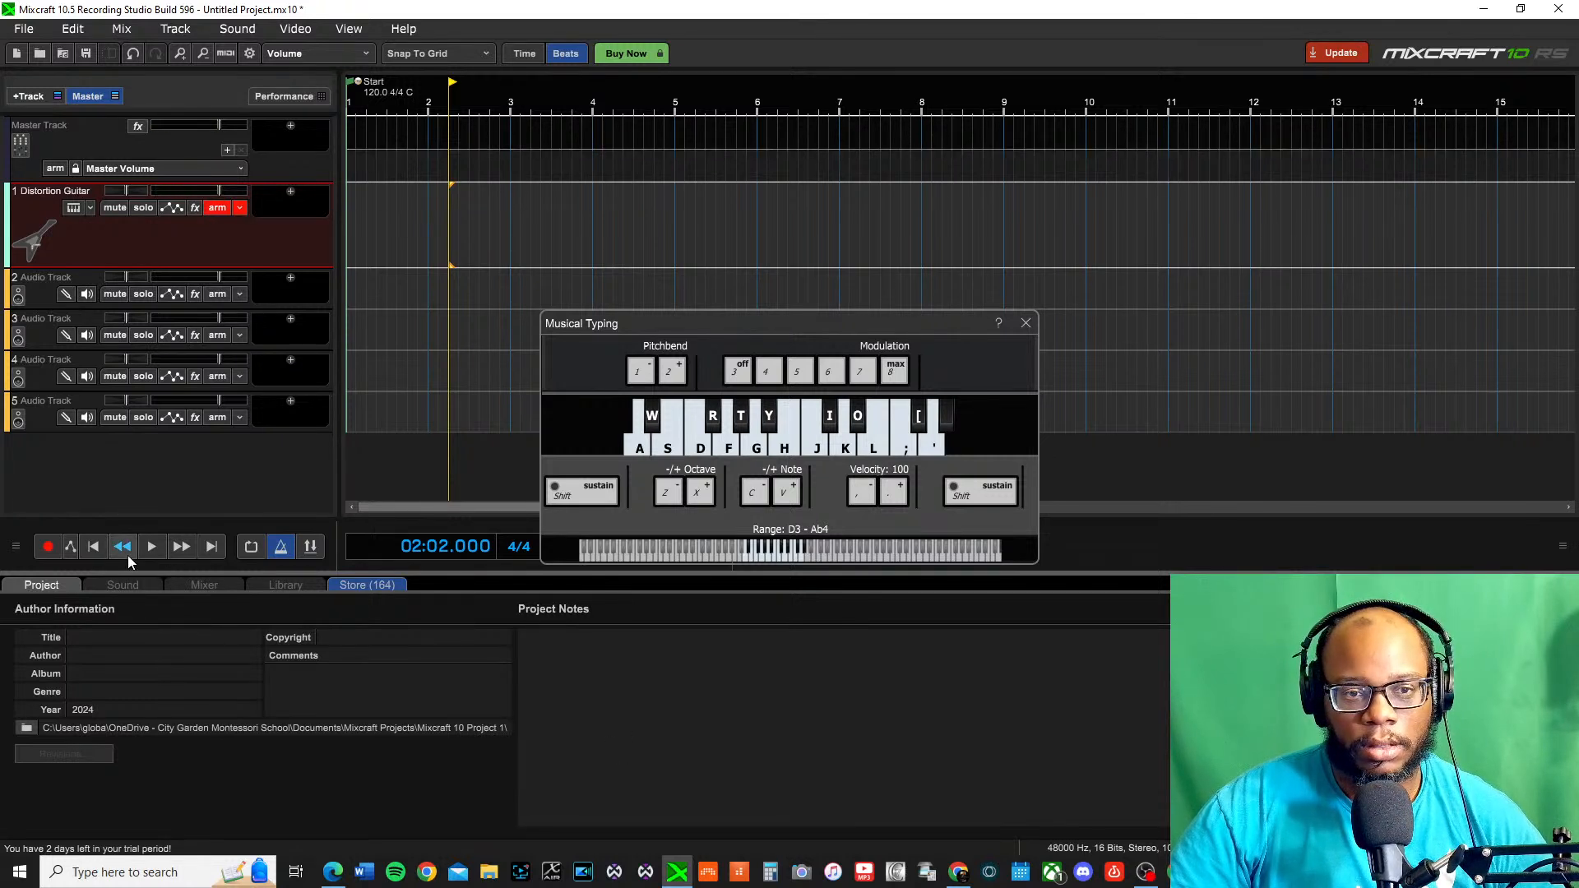
# Record a short riff from bar 2 on the Distortion Guitar track with the Musical Typing keyboard, and stop recording
pyautogui.click(48, 548)
pyautogui.press('s')
pyautogui.press('f')
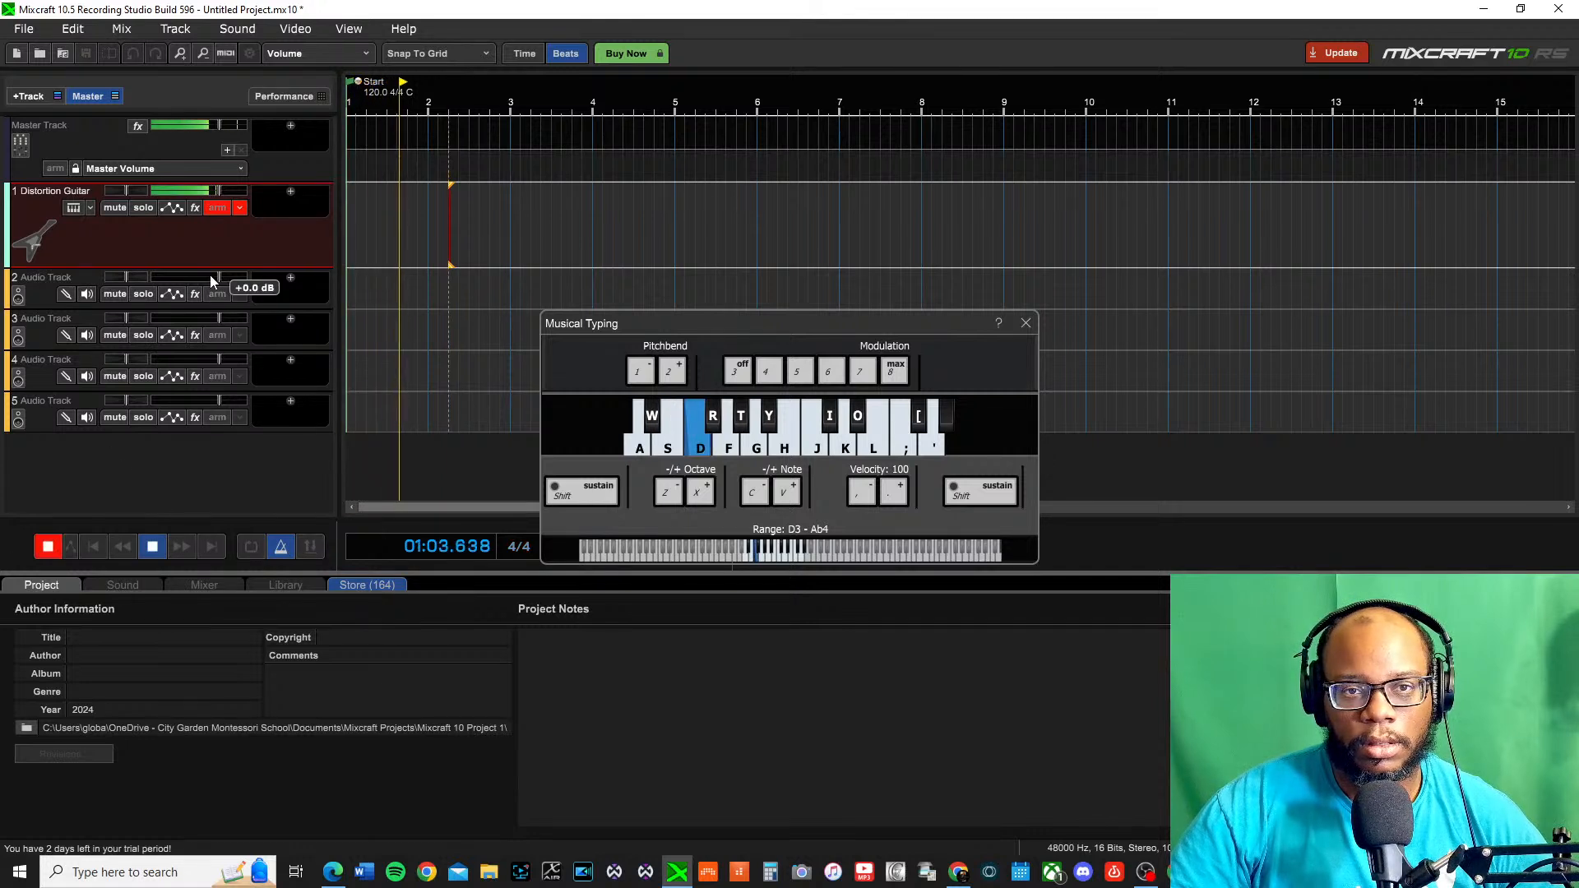
pyautogui.press('d')
pyautogui.press('s')
pyautogui.press('f')
pyautogui.press('d')
pyautogui.press('s')
pyautogui.press('d')
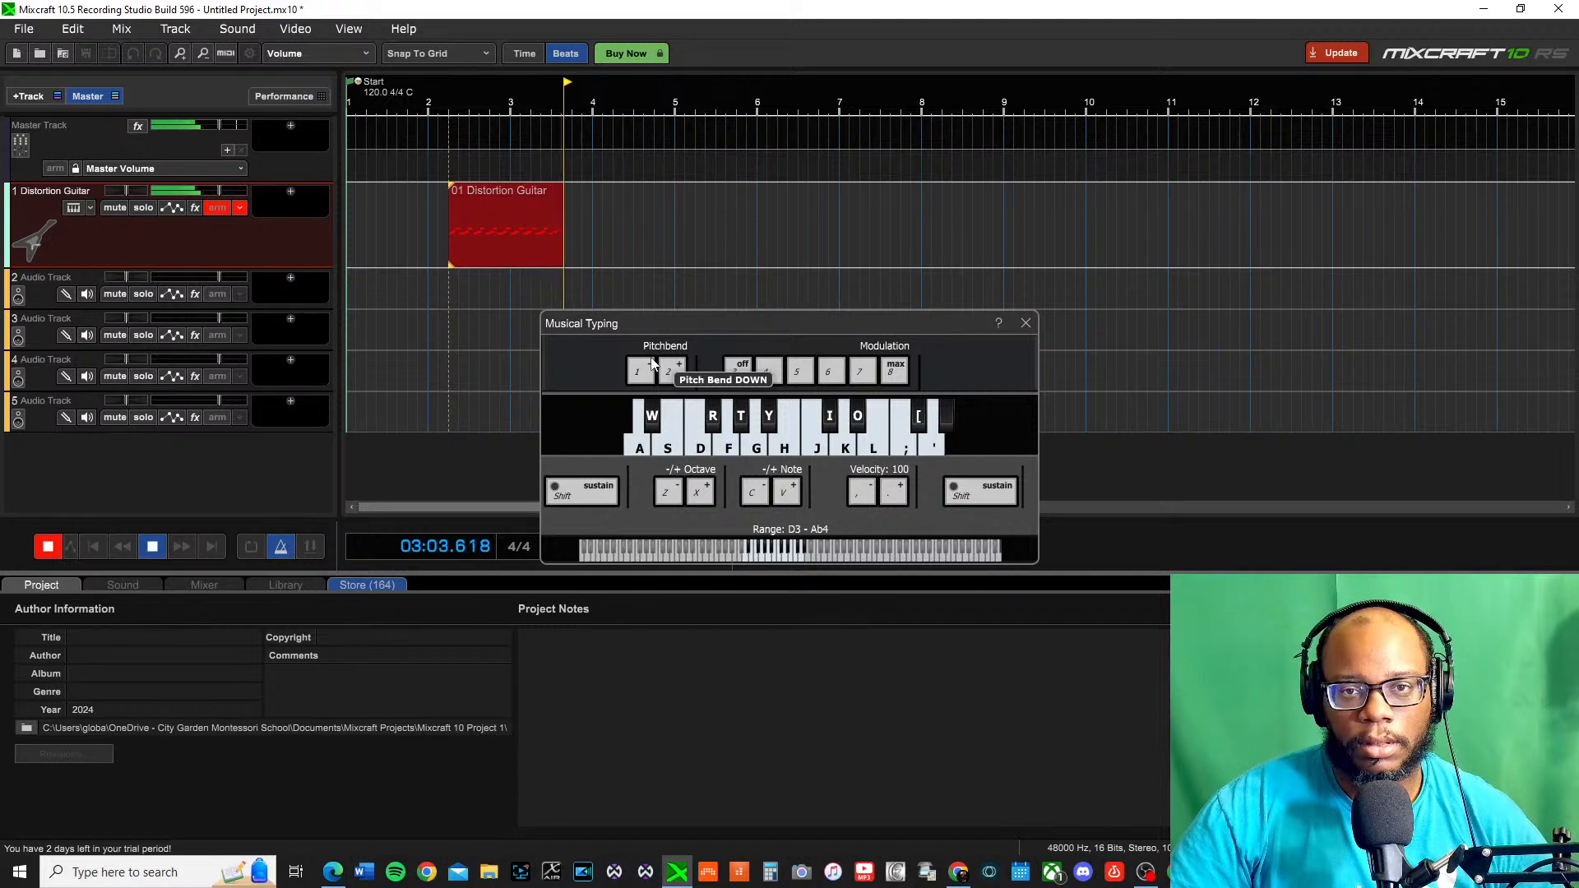
pyautogui.press('space')
pyautogui.press('w')
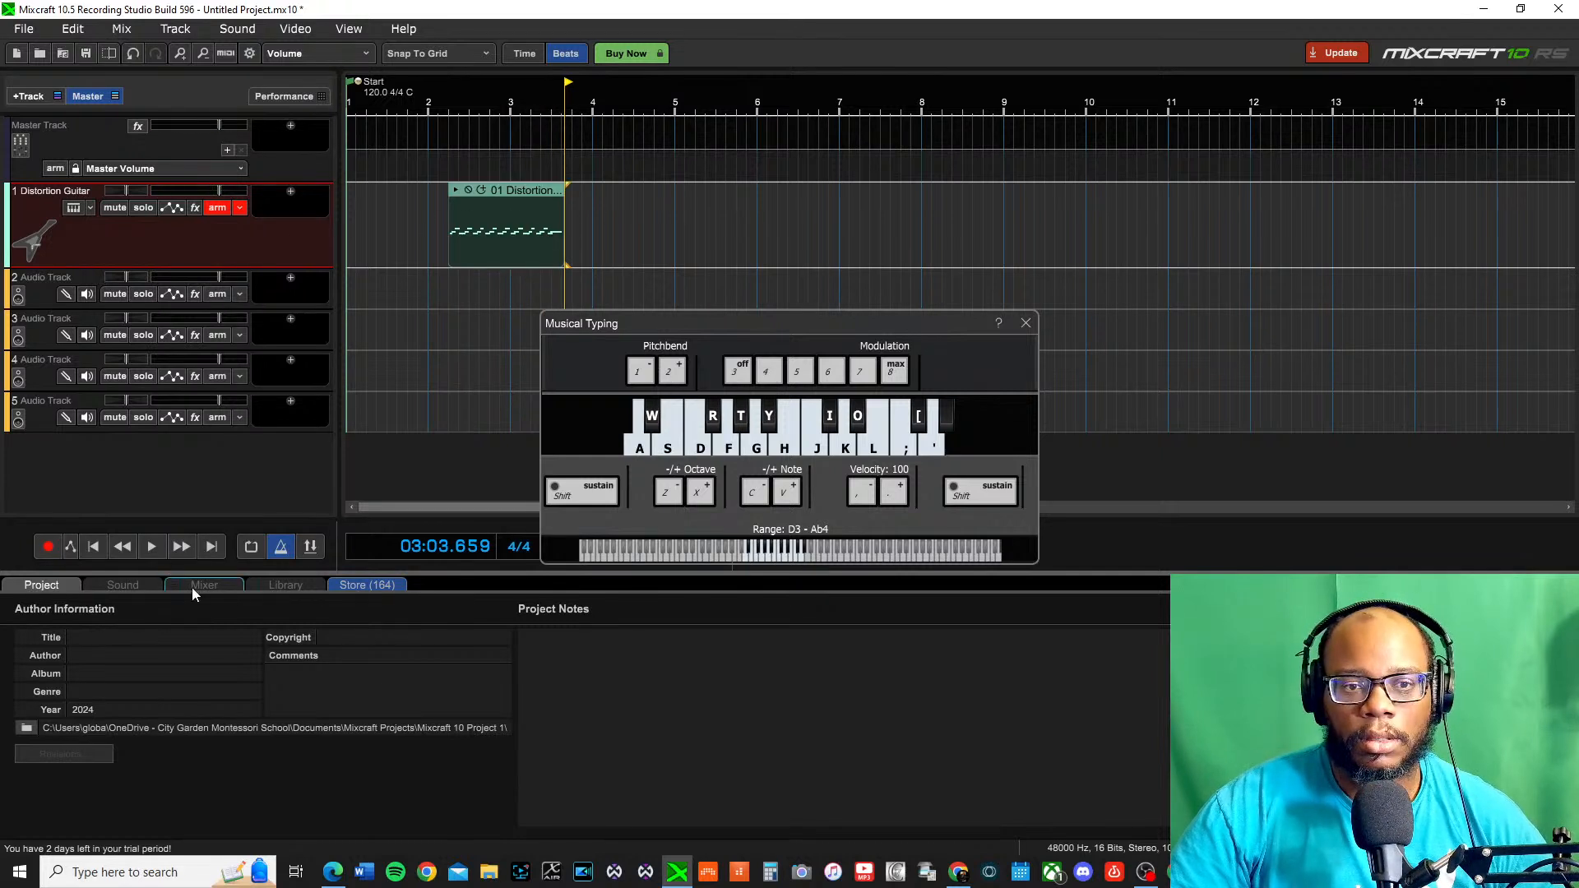
# Play back the recorded guitar clip, return to the project start to replay it, and stop playback
pyautogui.click(128, 547)
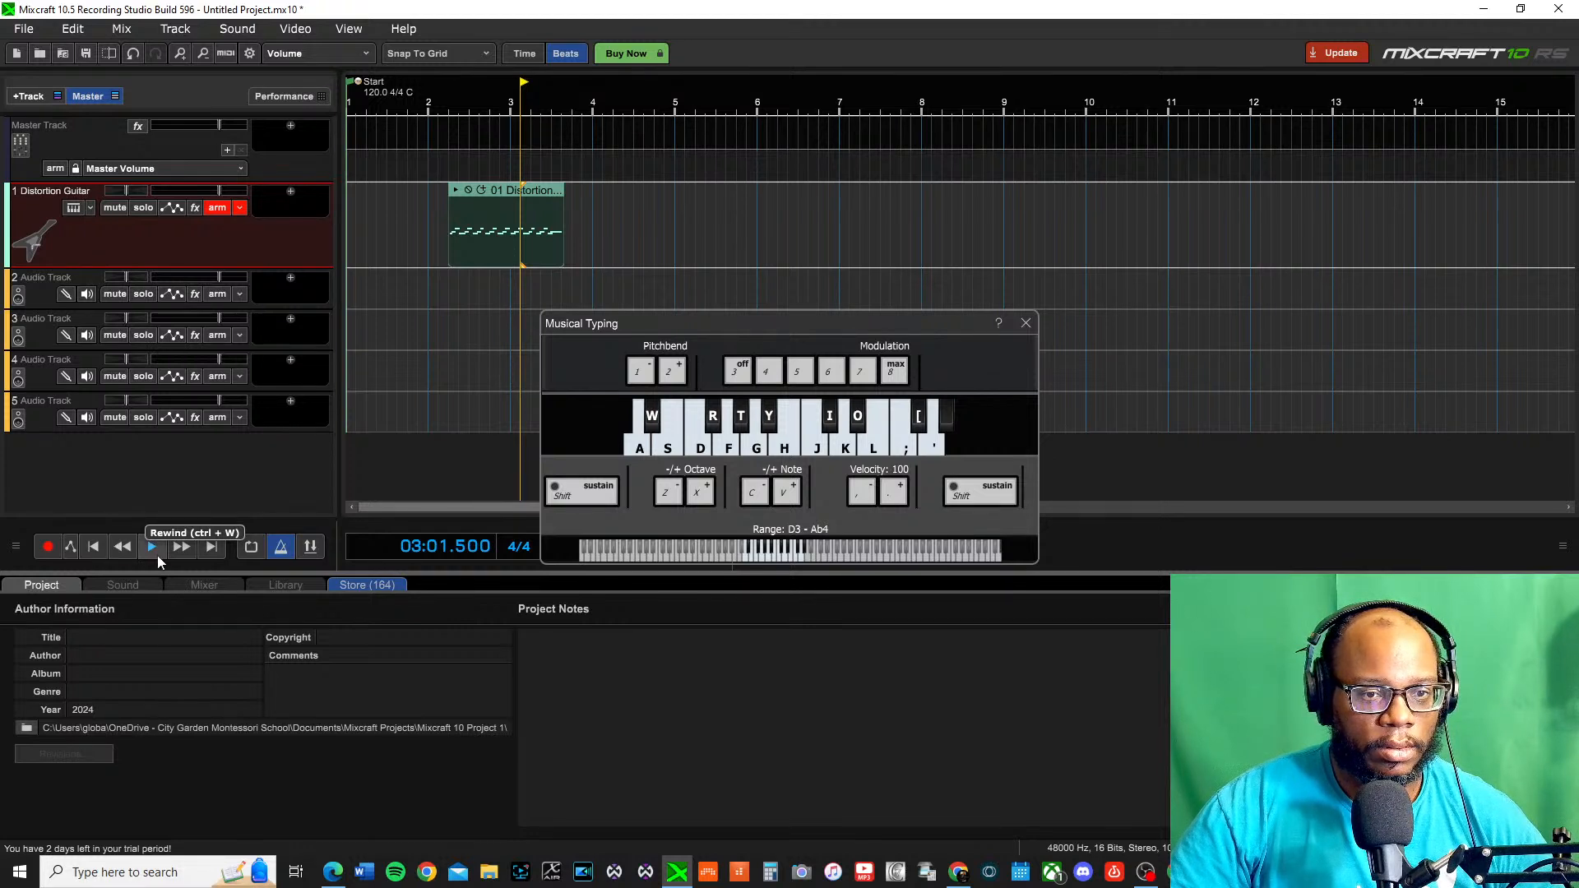
pyautogui.click(151, 550)
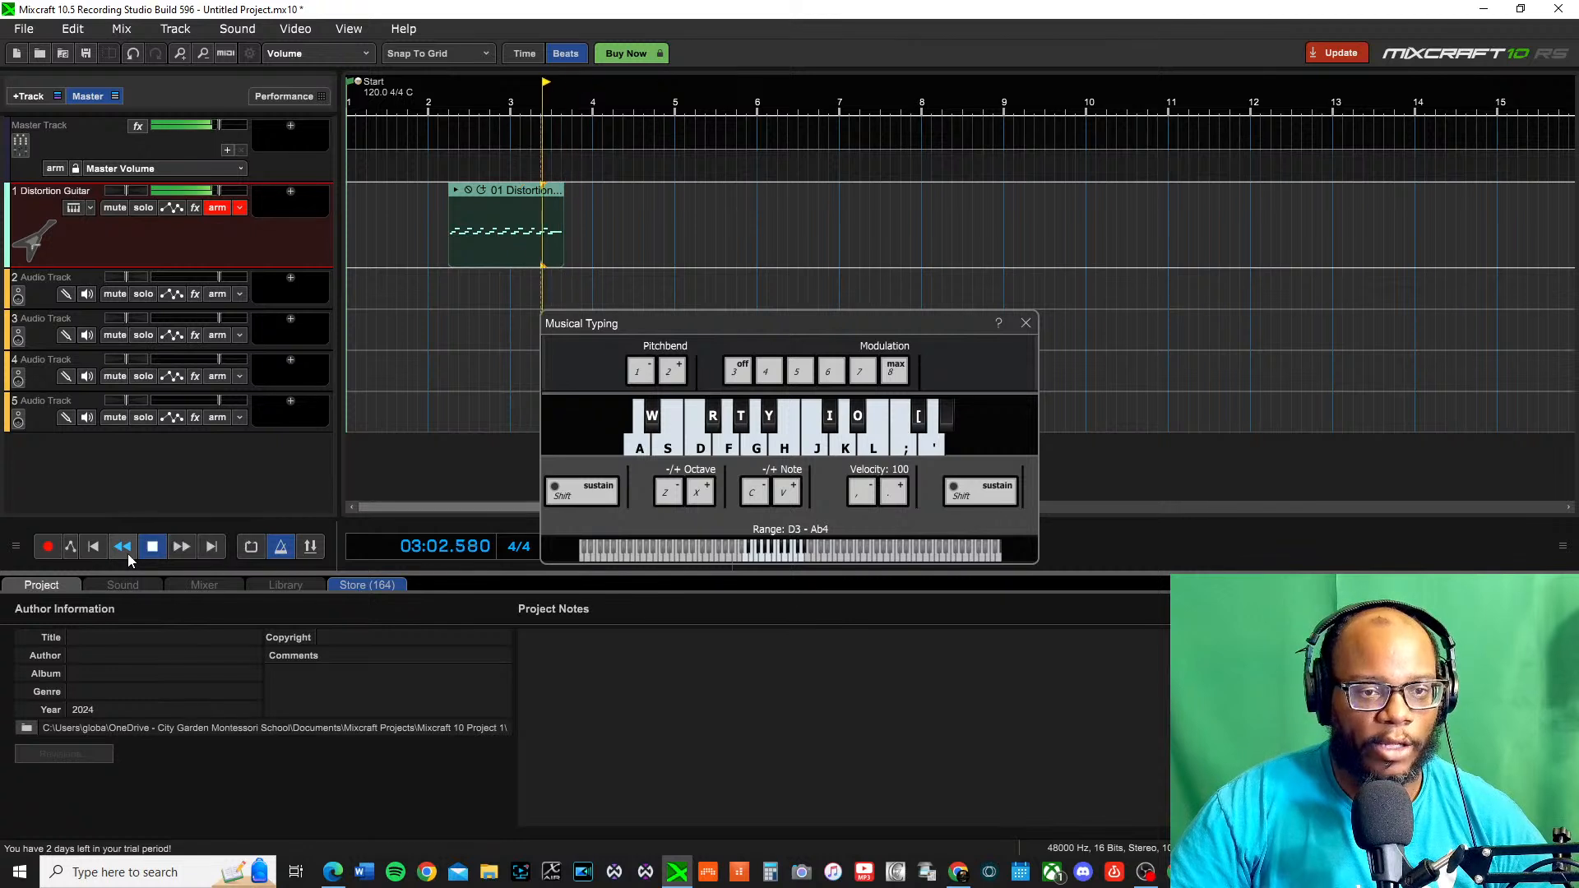
pyautogui.click(95, 547)
pyautogui.click(96, 546)
pyautogui.click(96, 546)
pyautogui.click(96, 546)
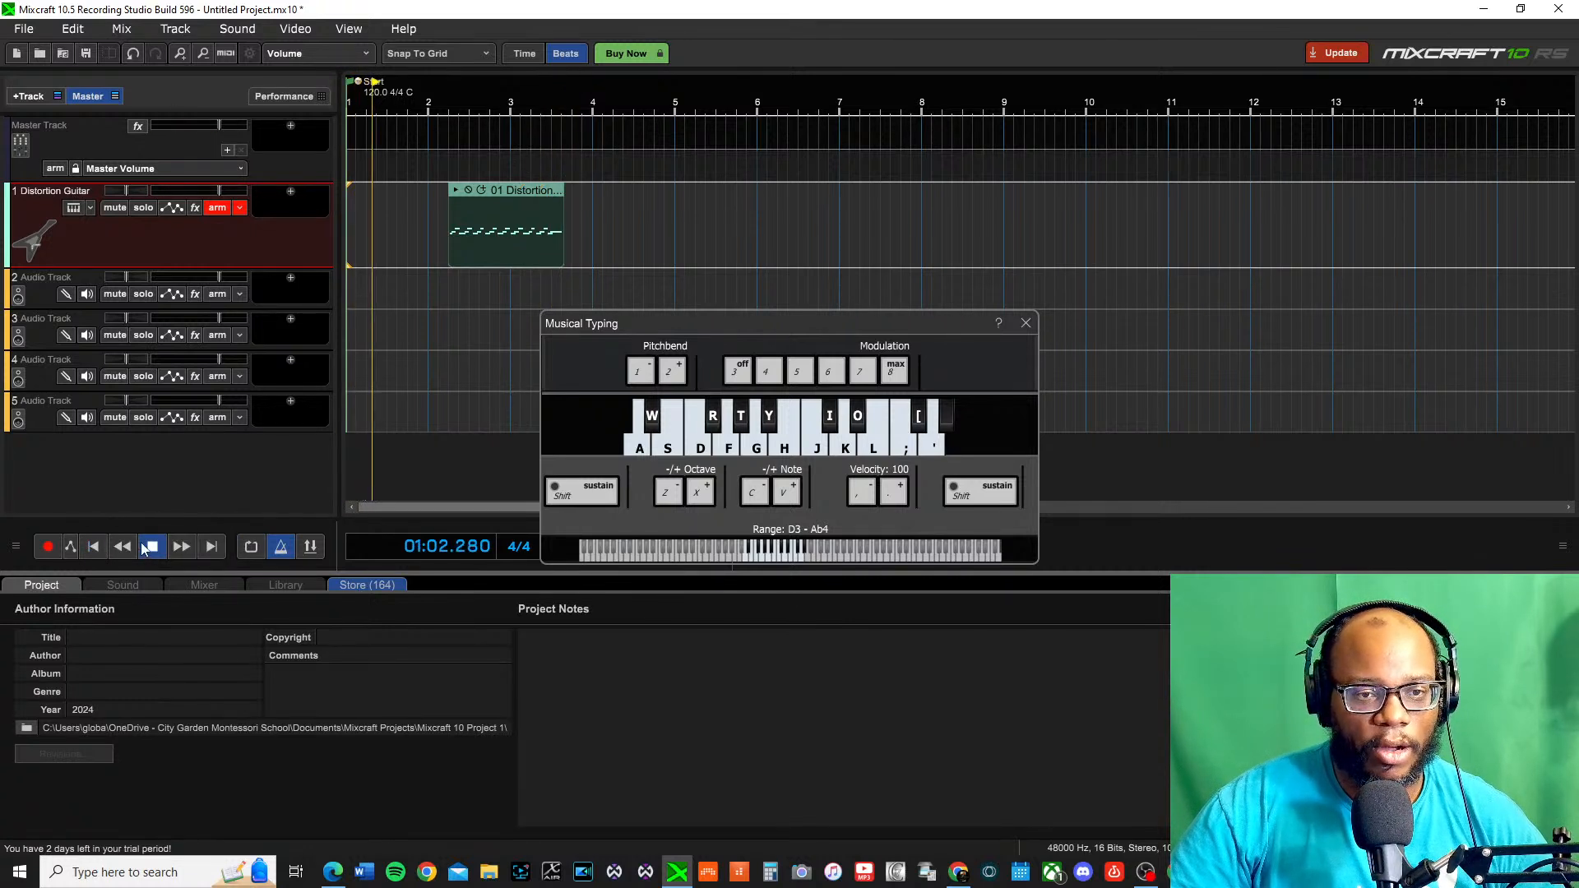
pyautogui.click(93, 546)
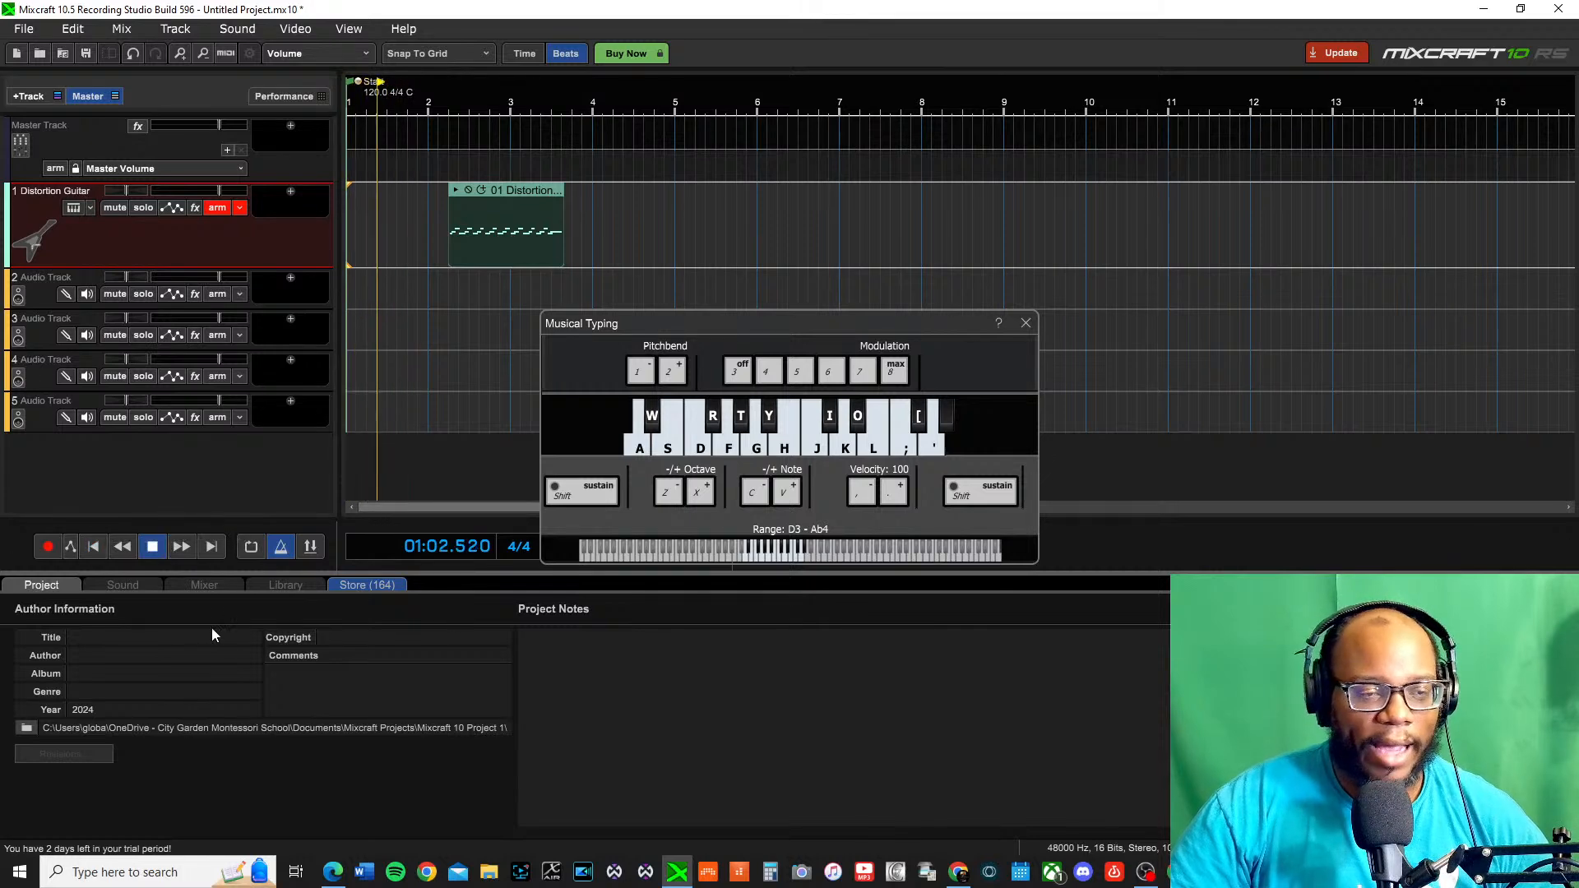
pyautogui.press('space')
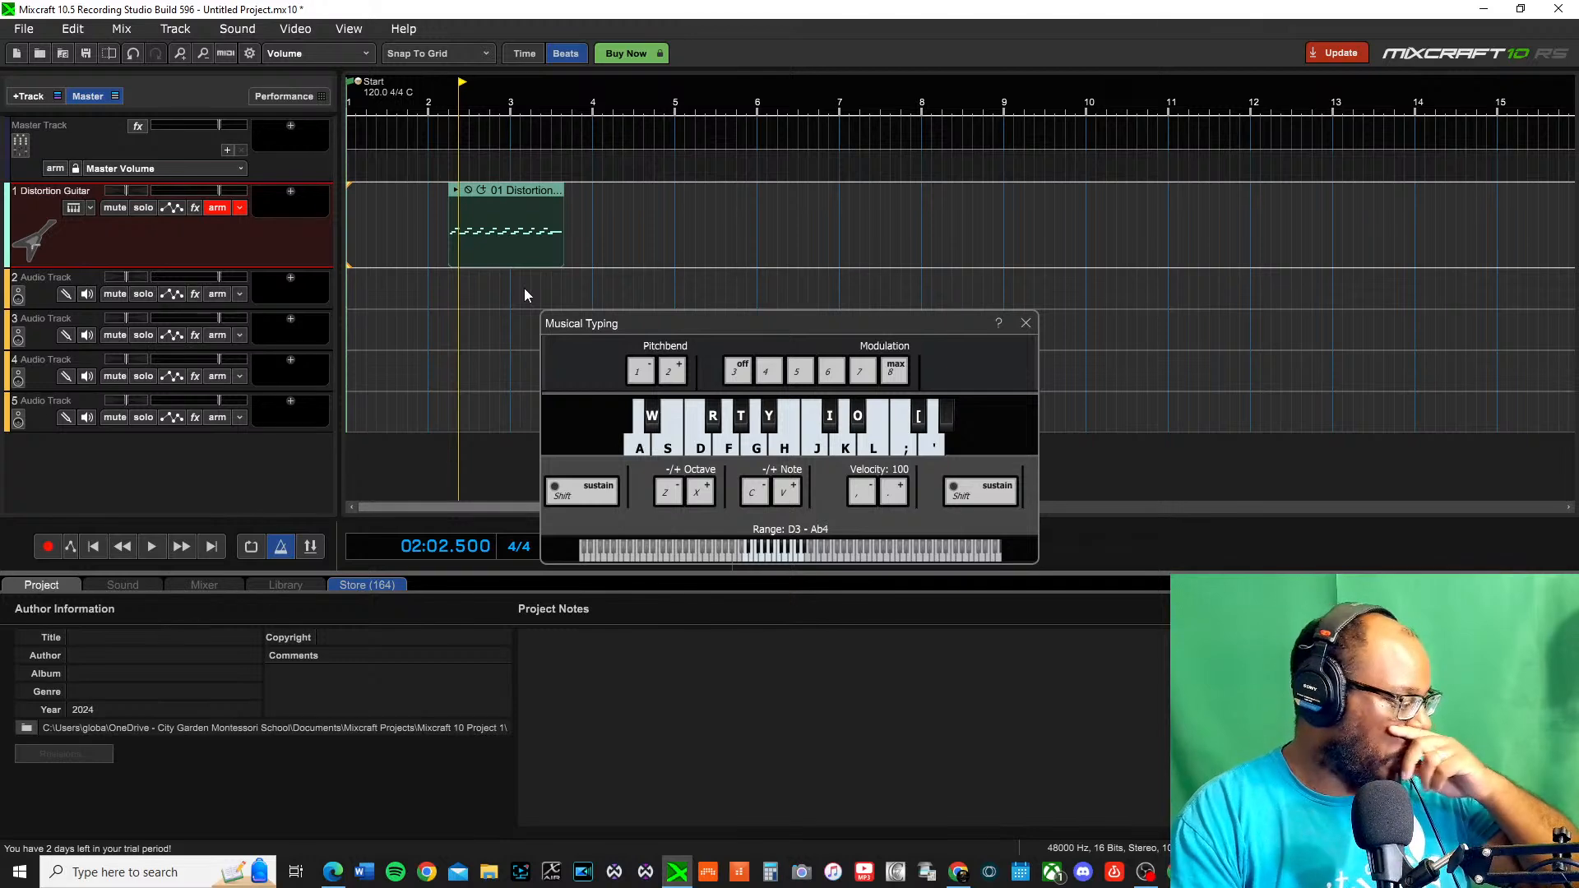
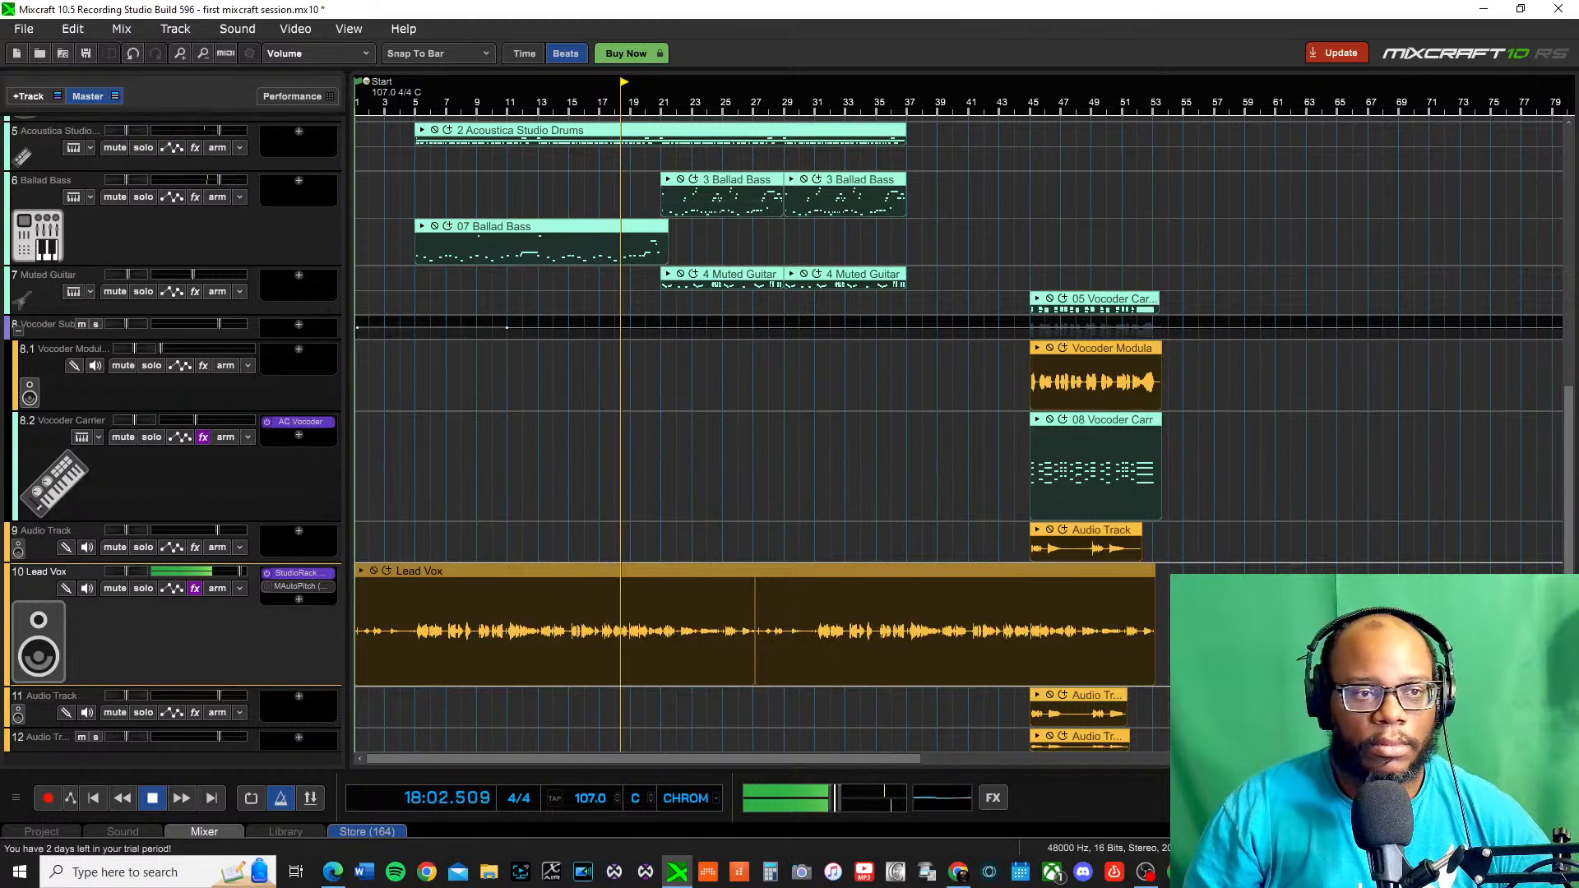
# Stop the song's playback and look over all tracks of the session, from Master down to track 12, in compact height
pyautogui.press('space')
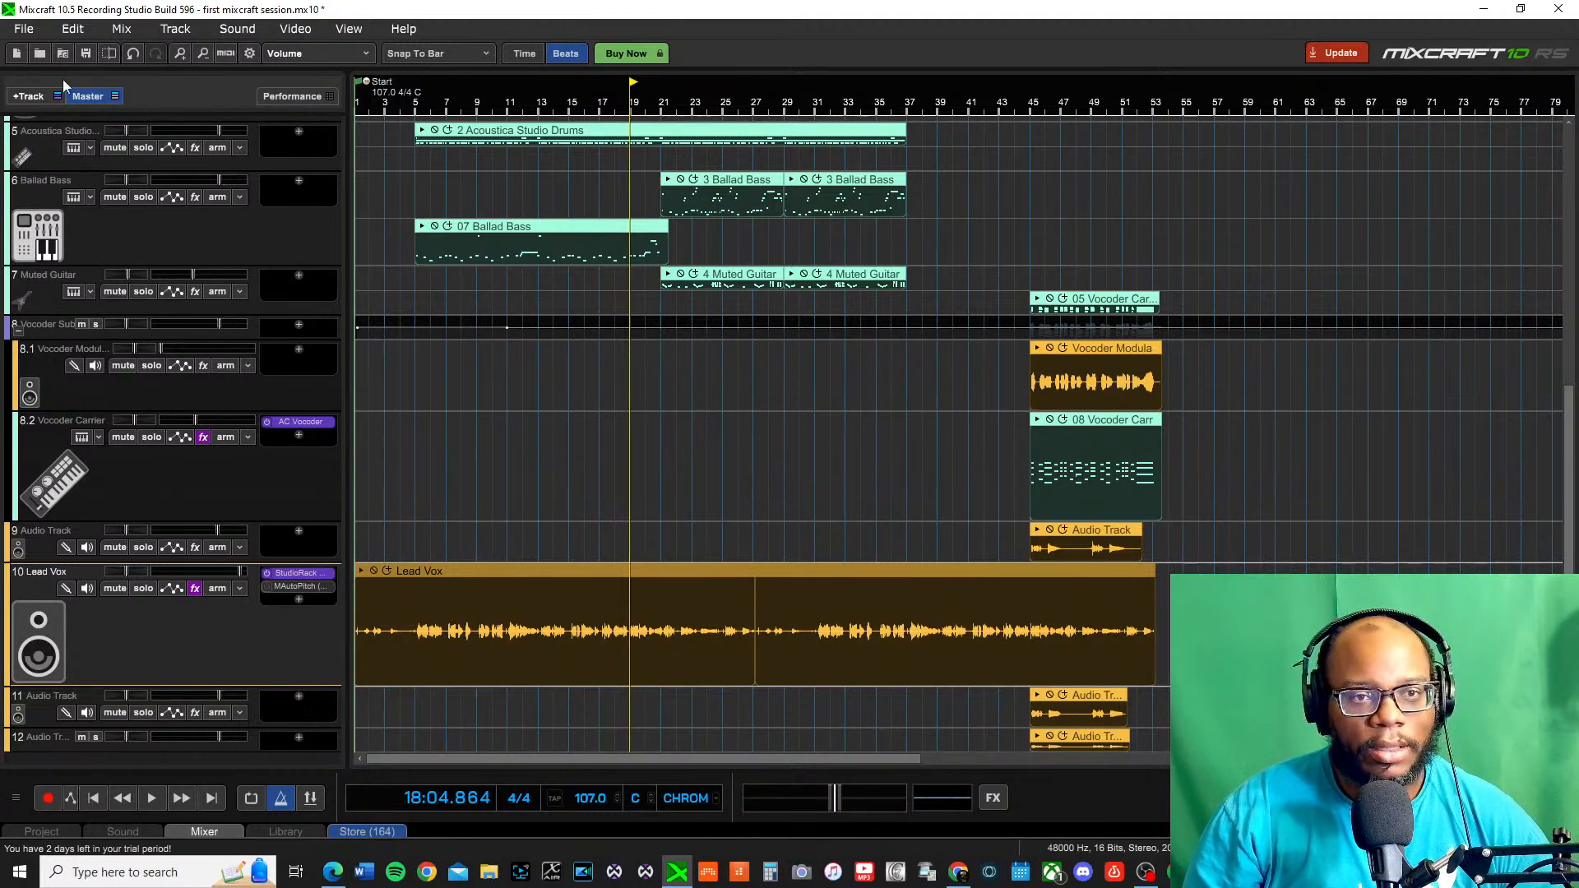
pyautogui.scroll(3, 127, 303)
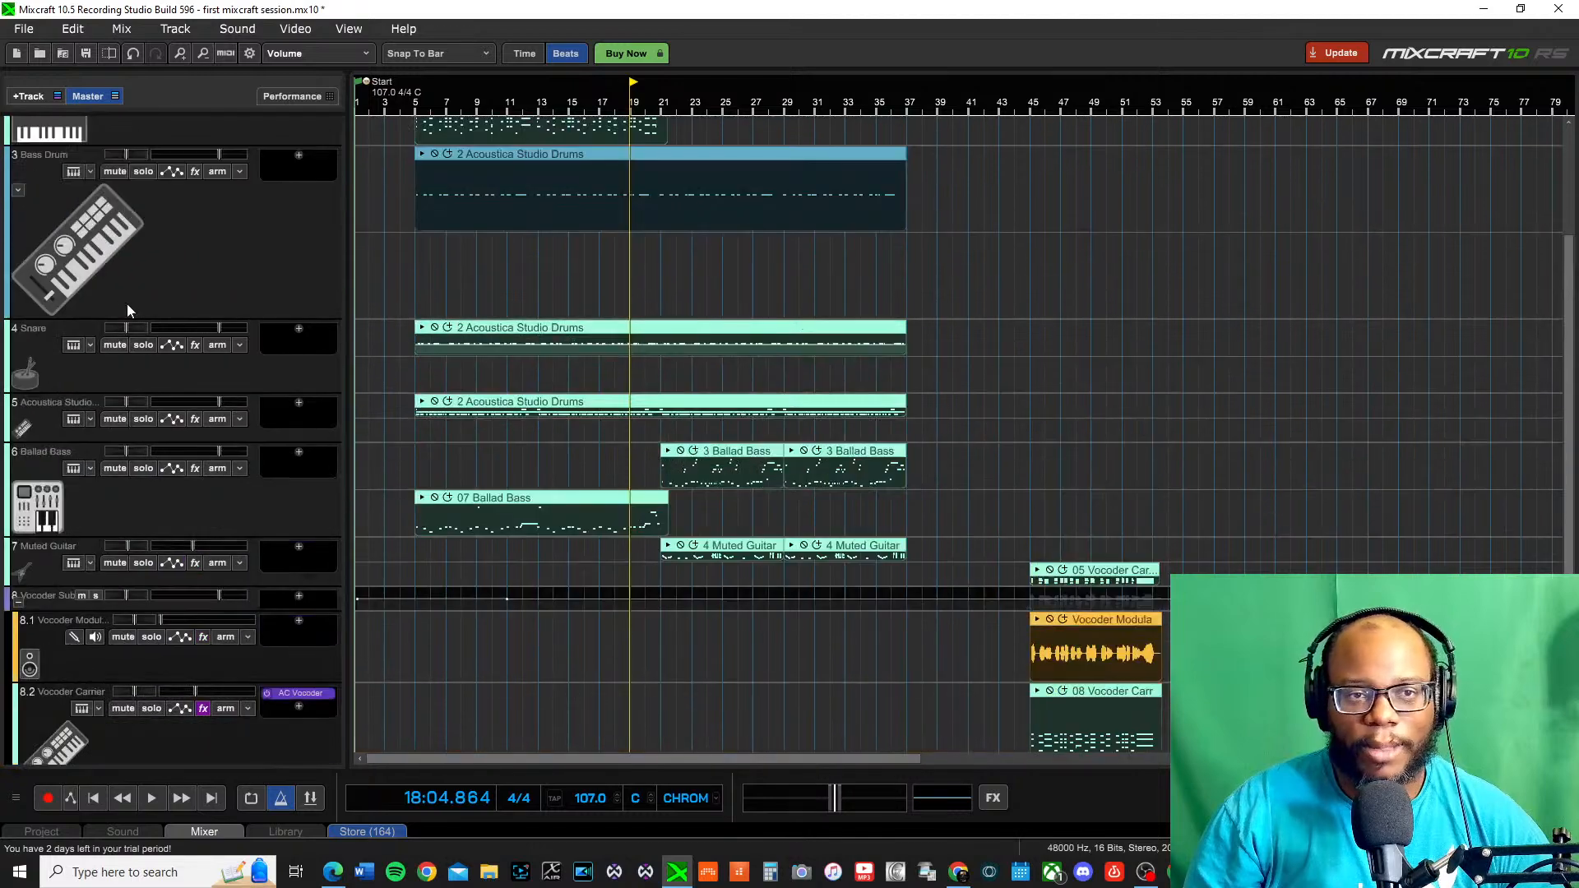
pyautogui.scroll(3, 128, 306)
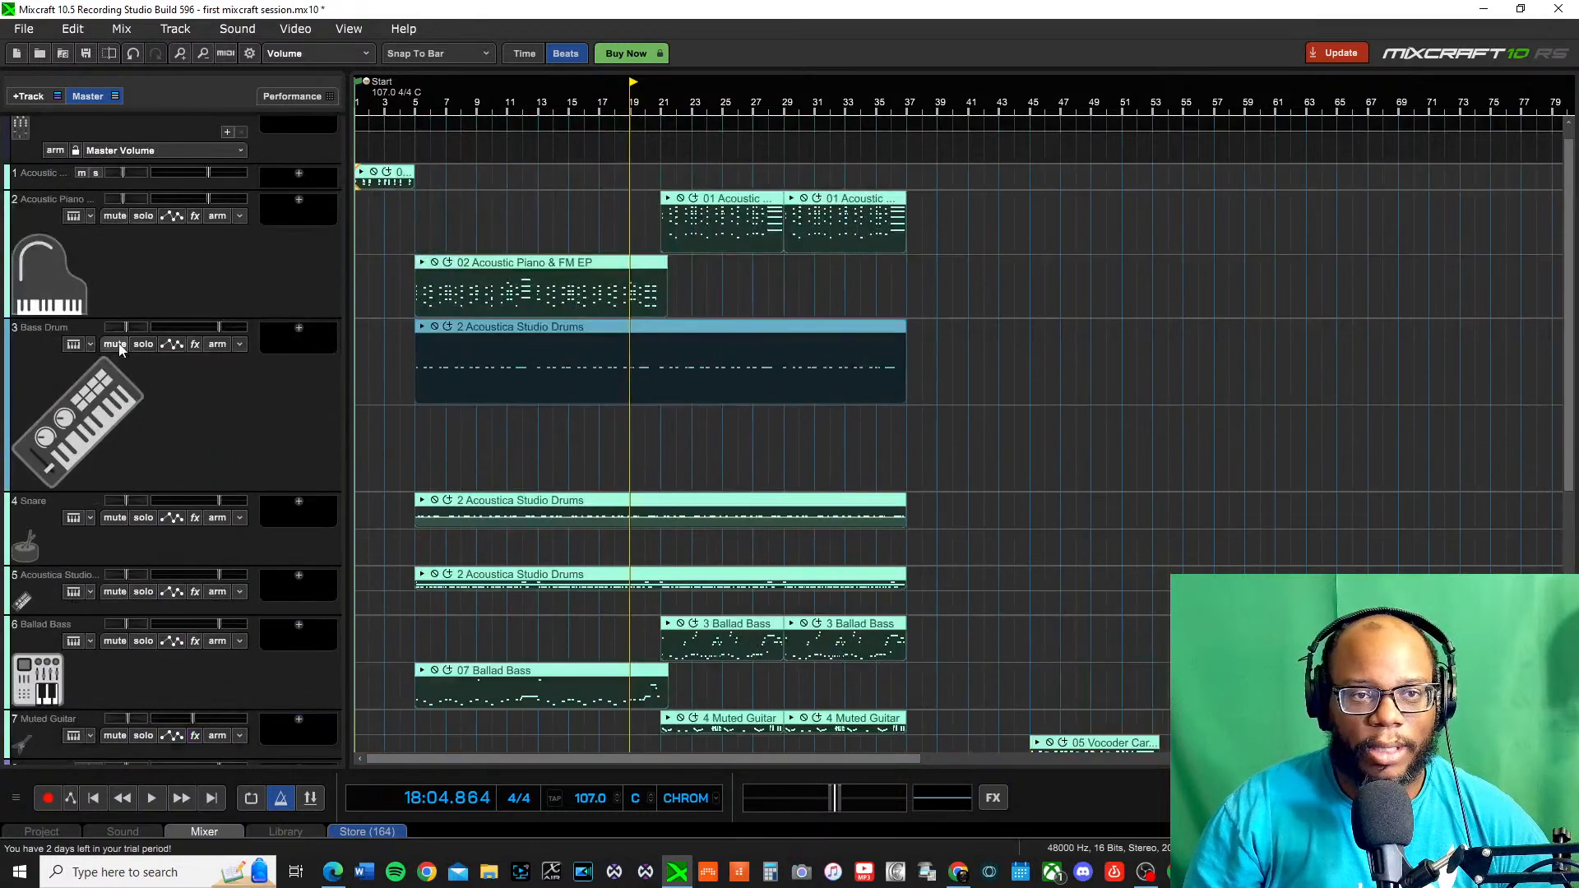
pyautogui.scroll(-6, 110, 338)
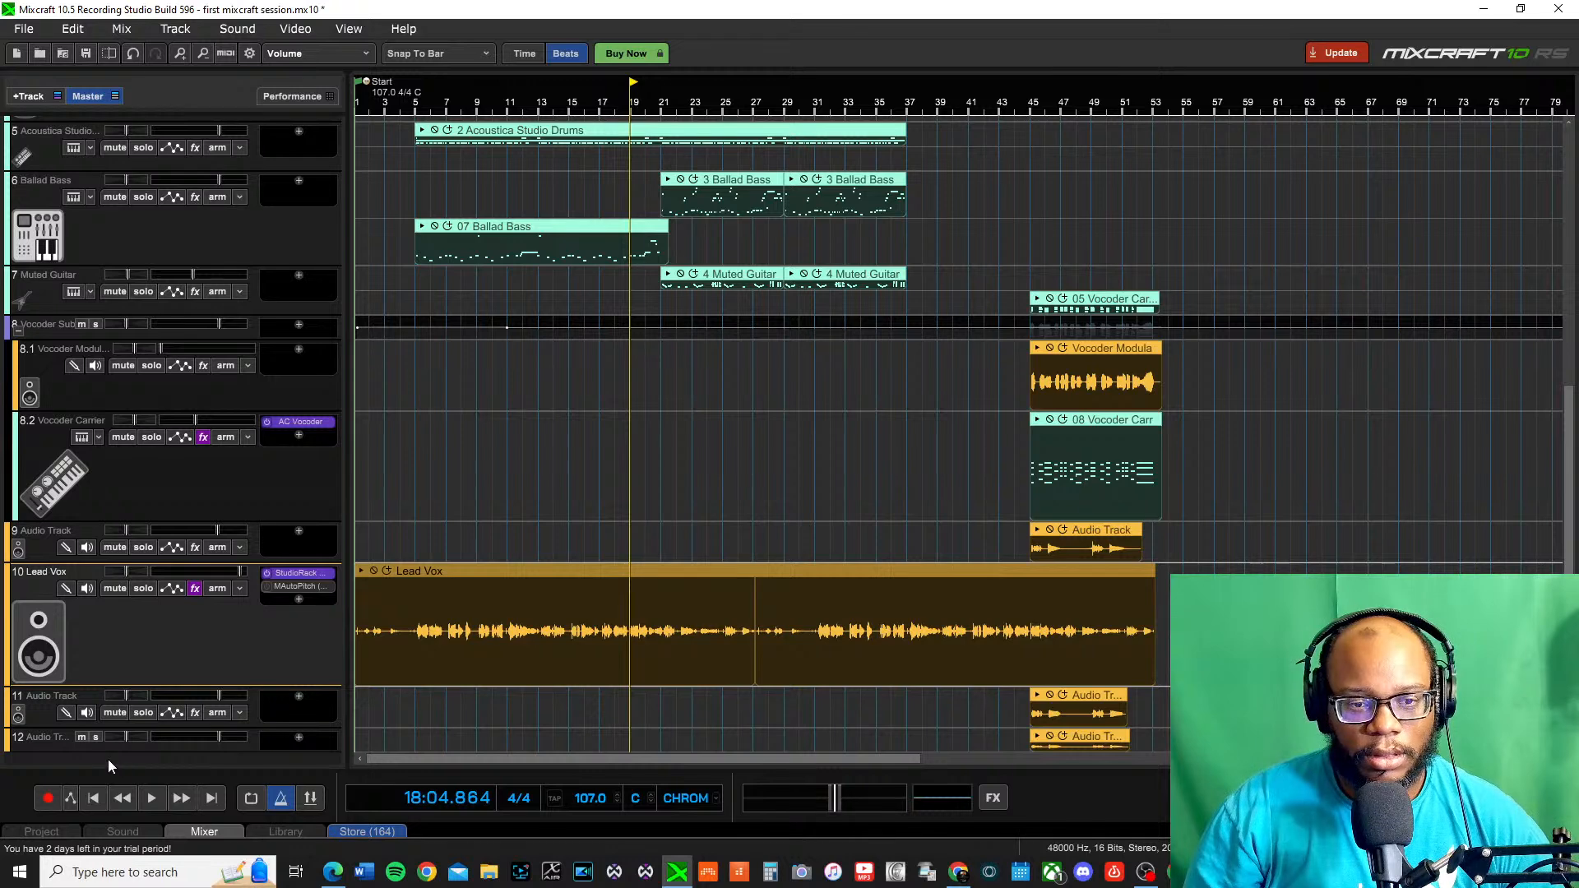
pyautogui.scroll(-3, 107, 751)
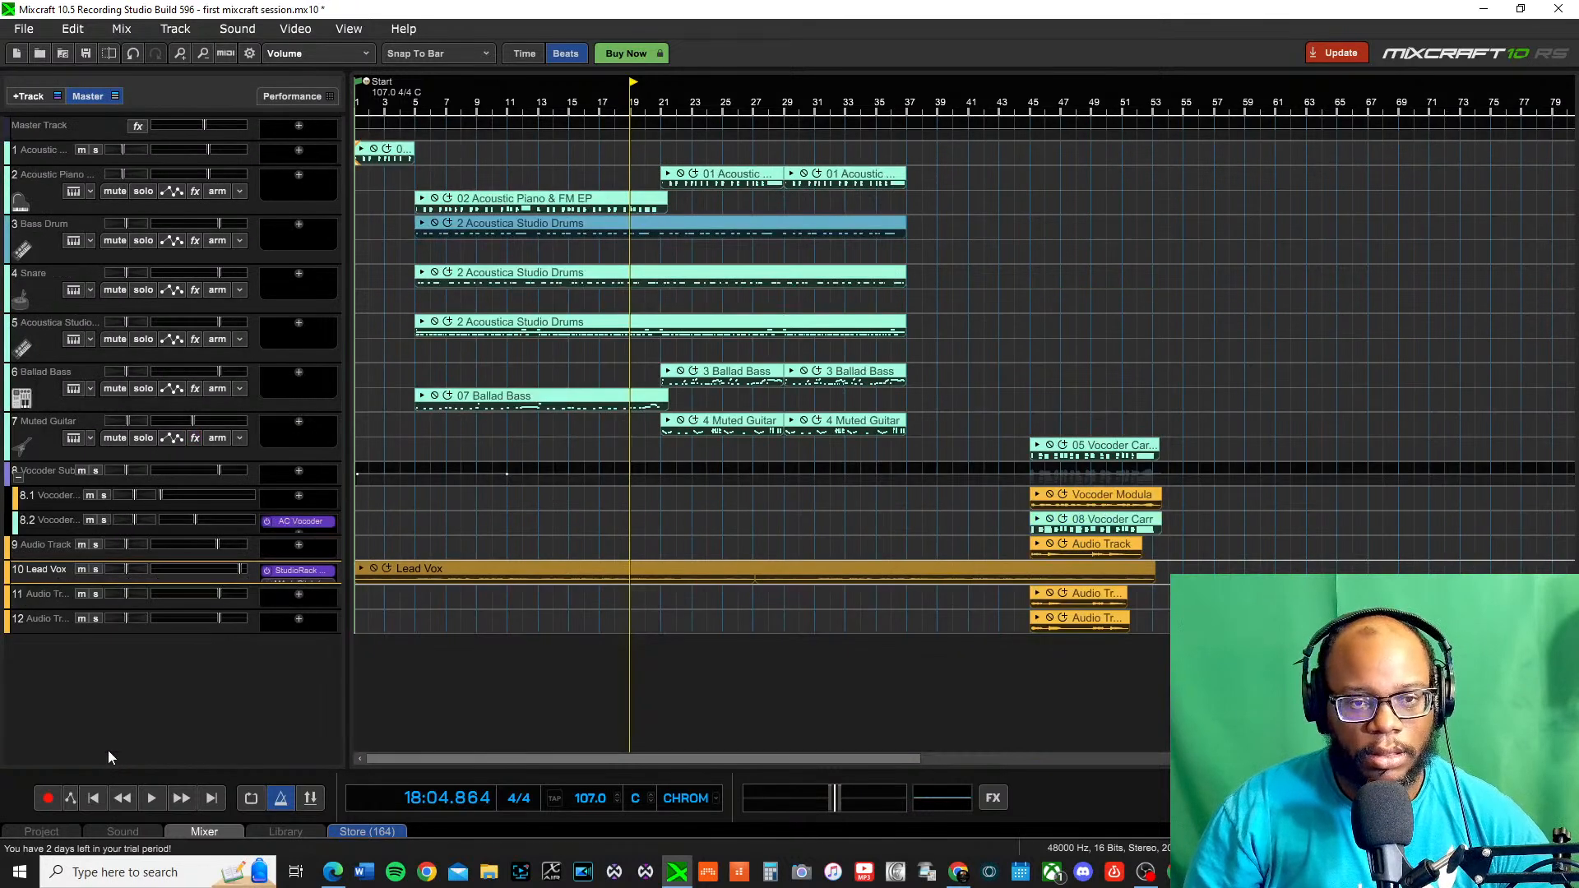
pyautogui.doubleClick(45, 569)
# Add two instrument tracks below audio track 12
pyautogui.rightClick(157, 679)
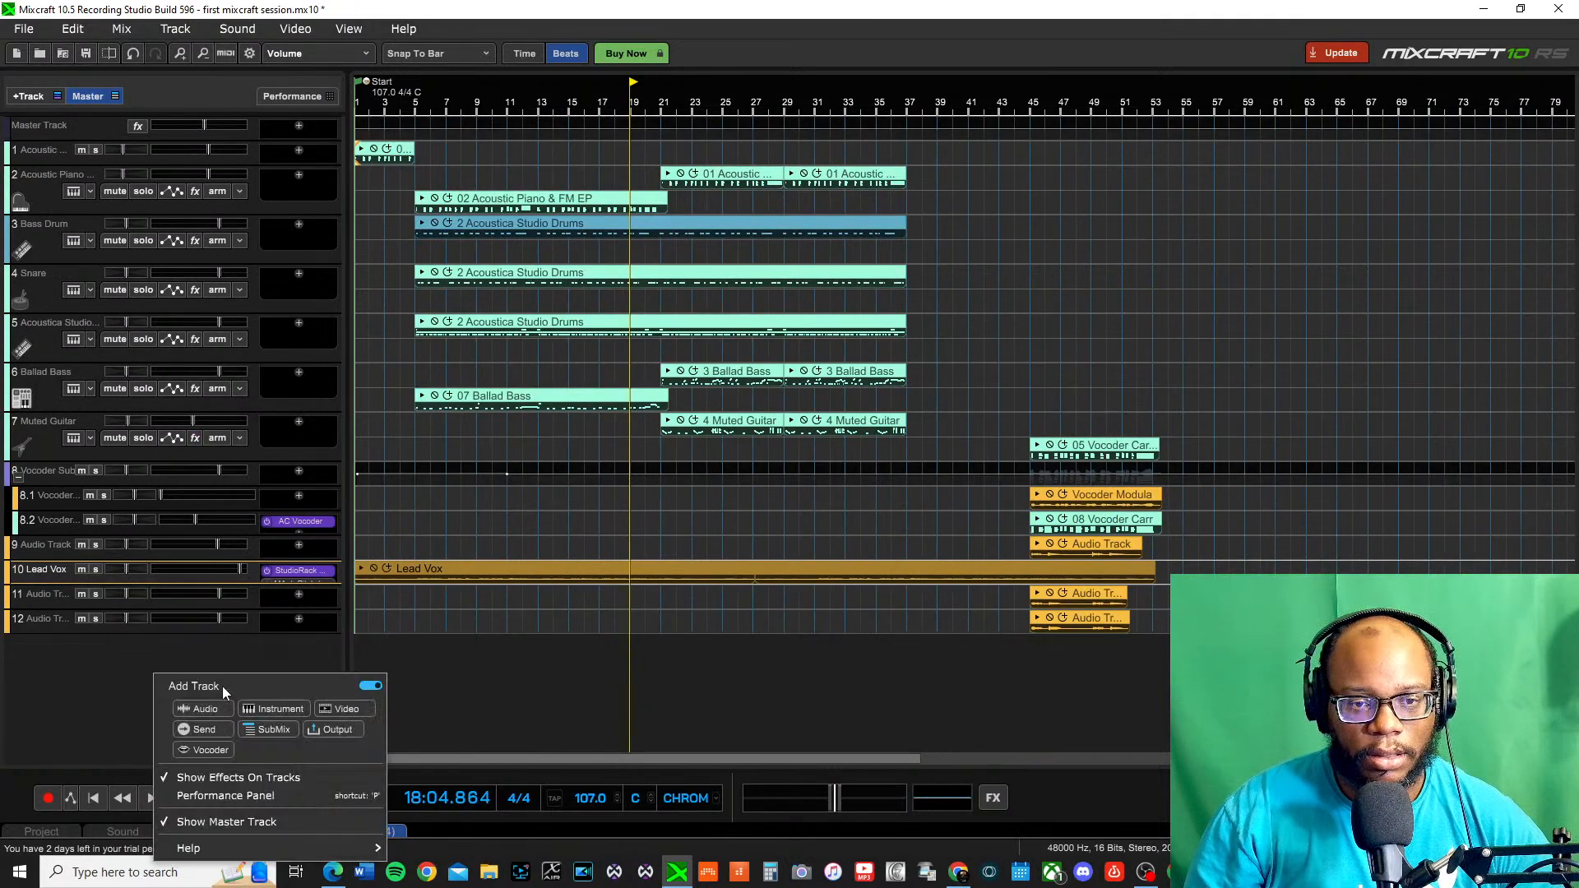
pyautogui.click(286, 704)
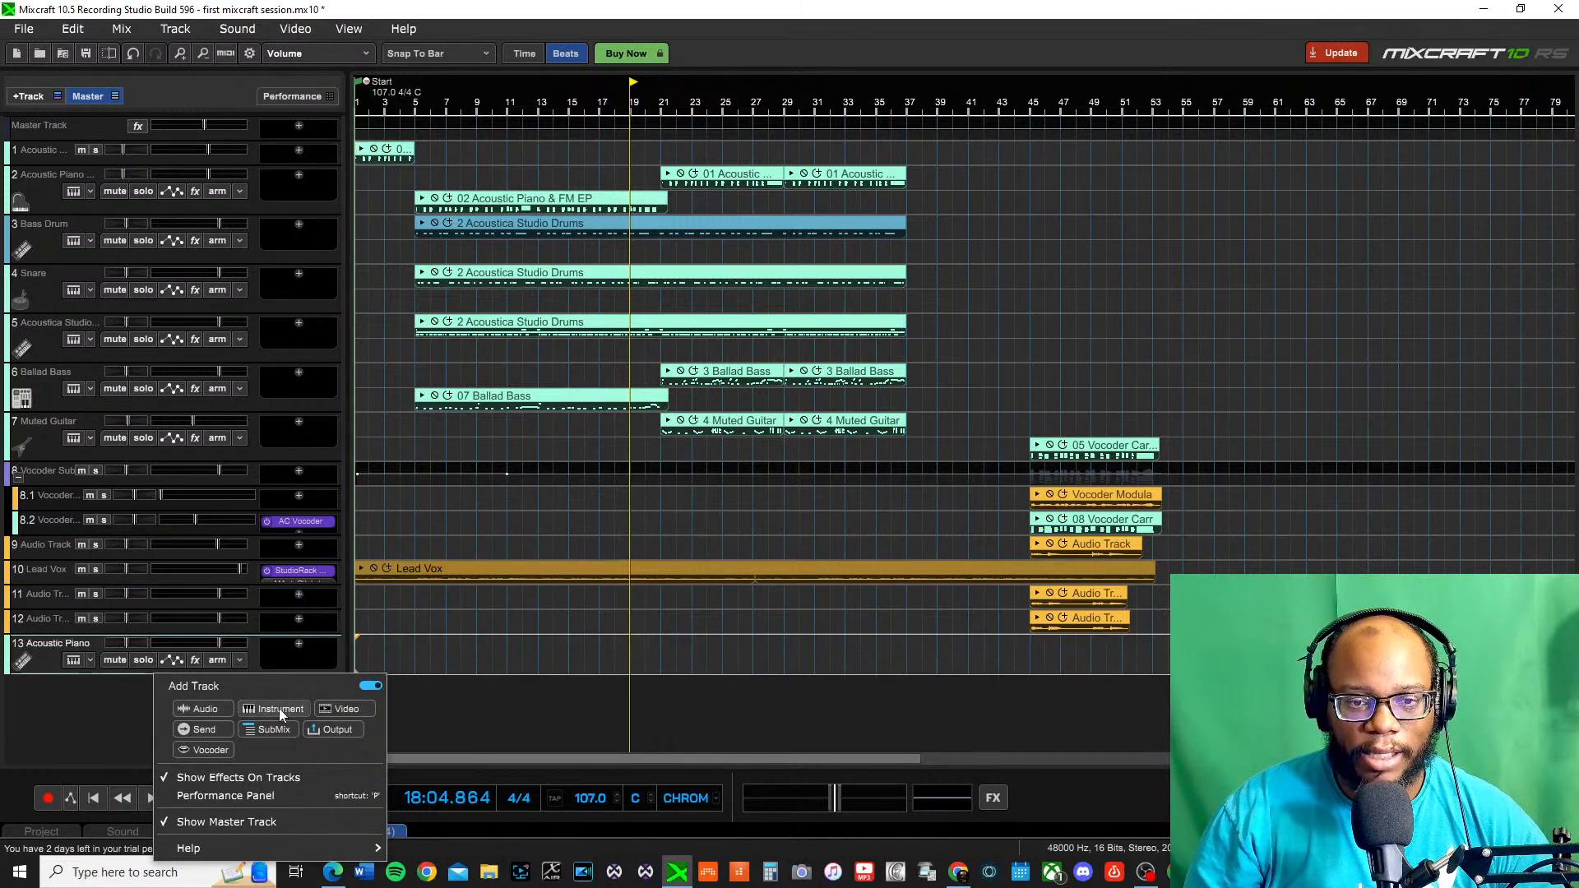
pyautogui.click(256, 708)
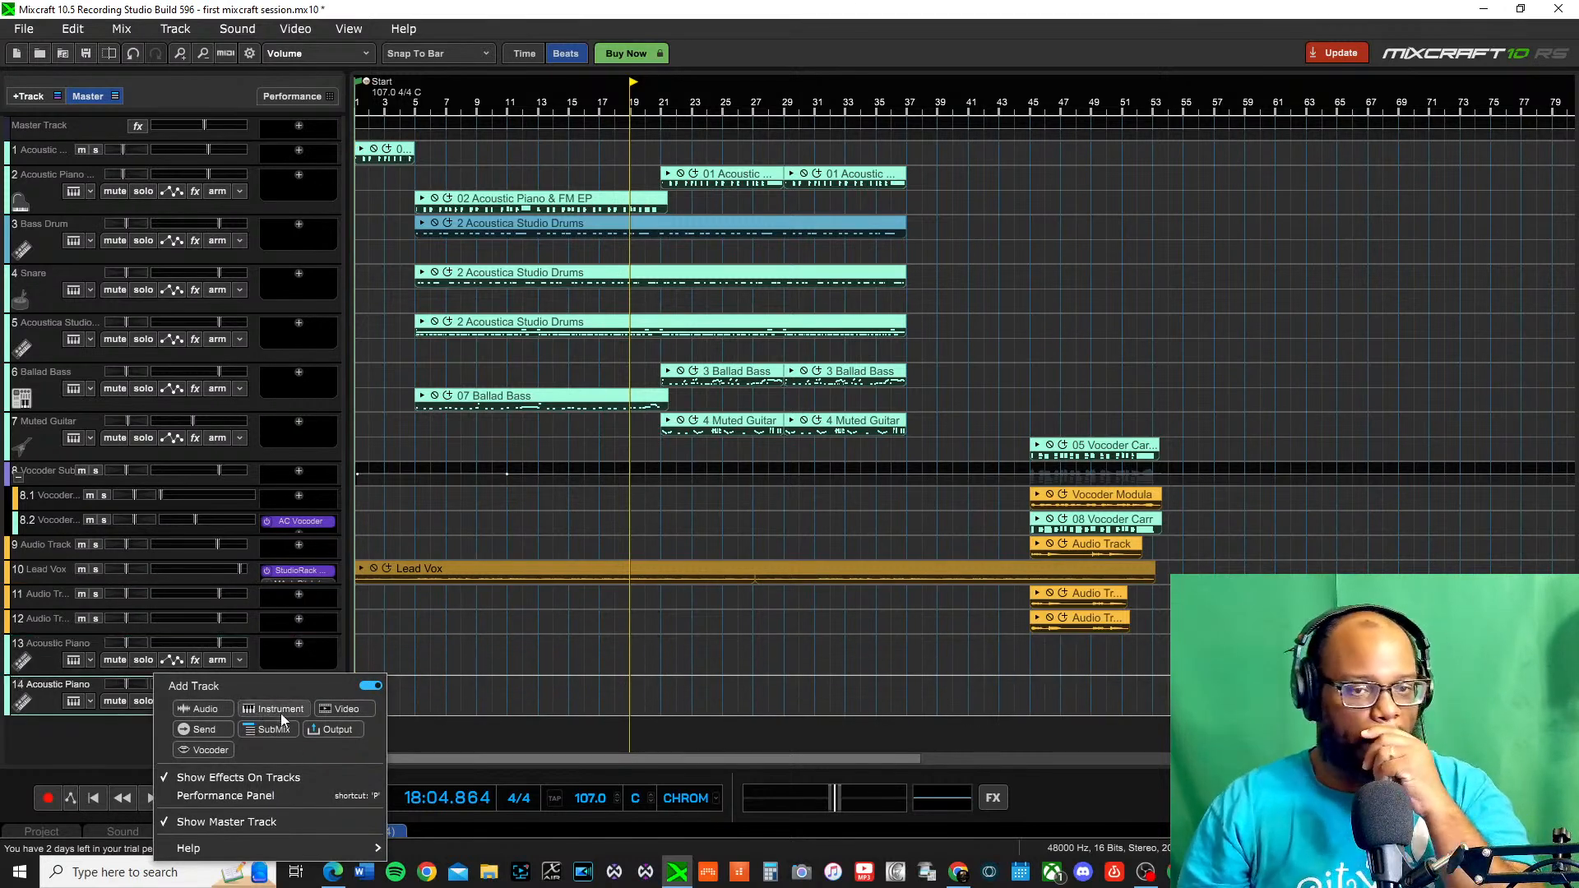
pyautogui.click(23, 700)
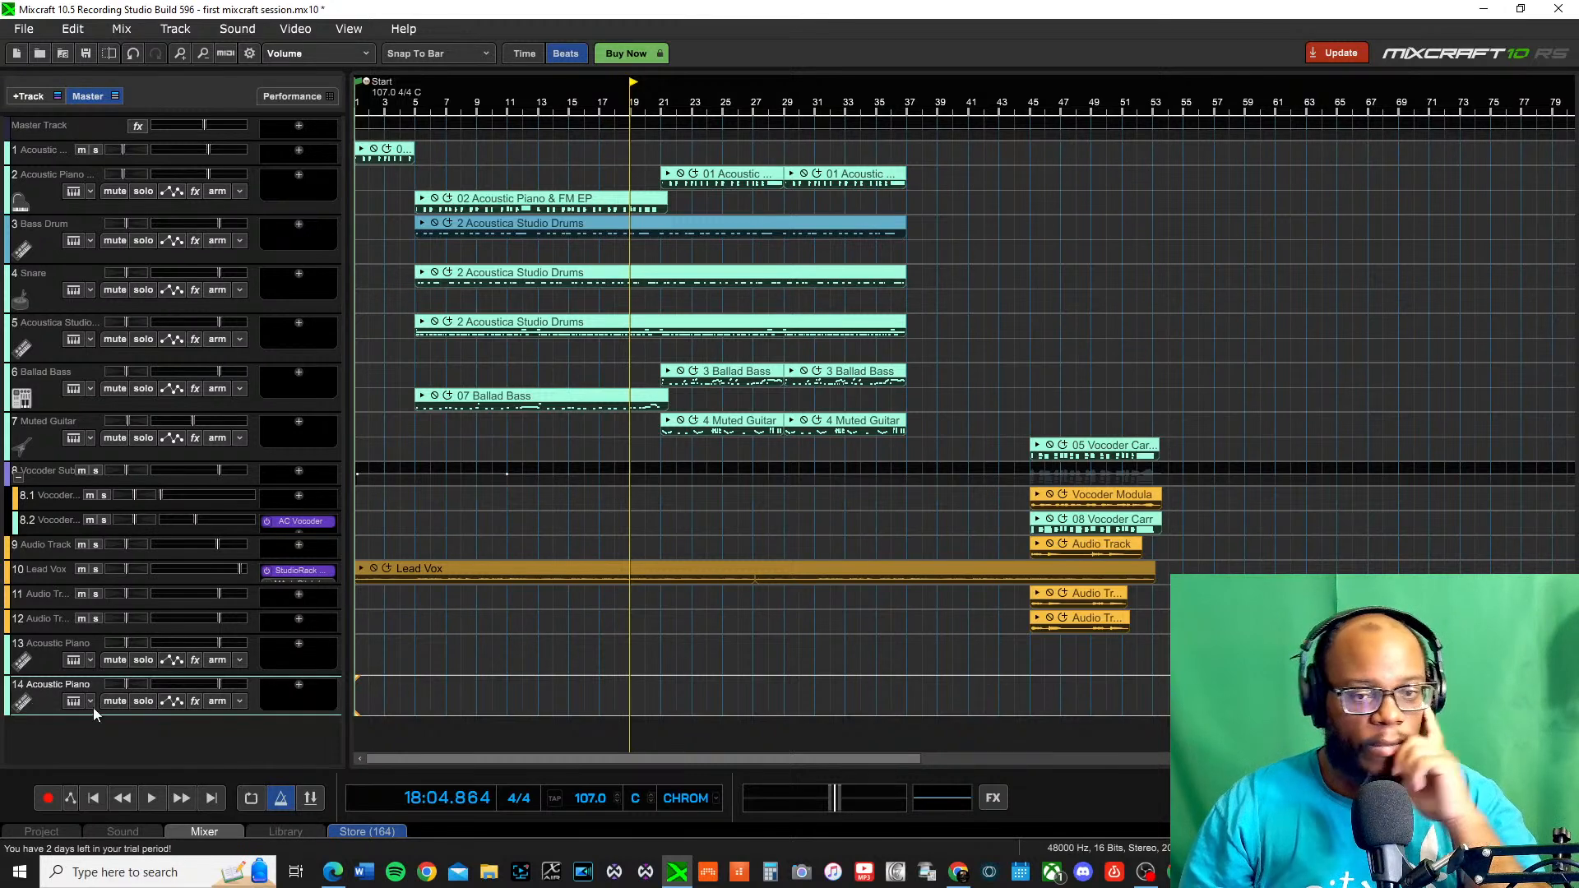
# Play the song briefly from bar 5 to check the sound, and stop it
pyautogui.click(418, 105)
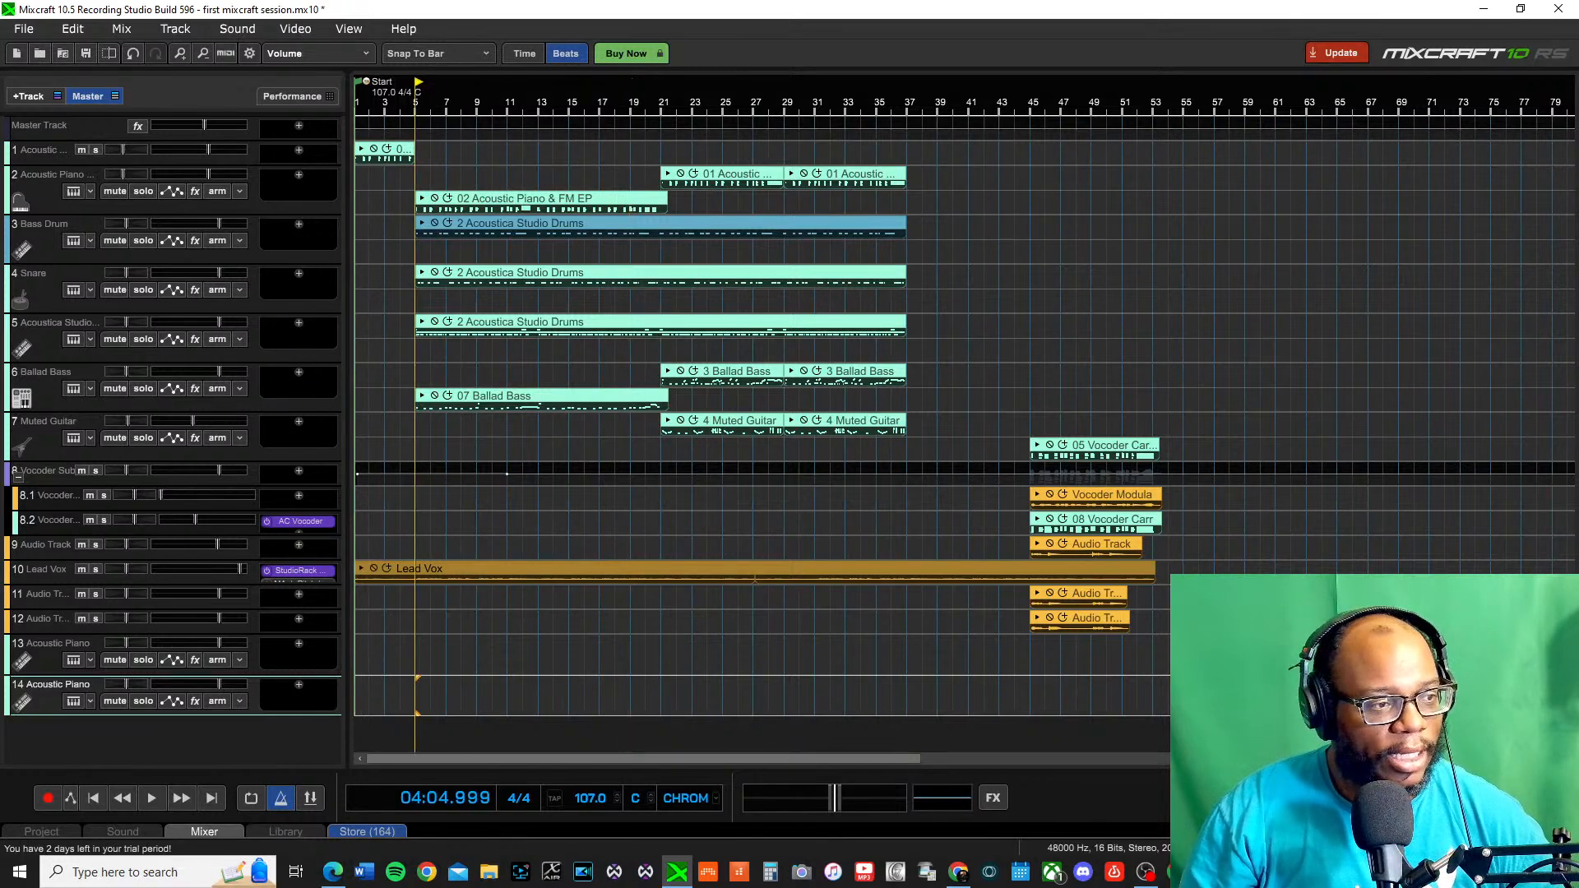
pyautogui.press('space')
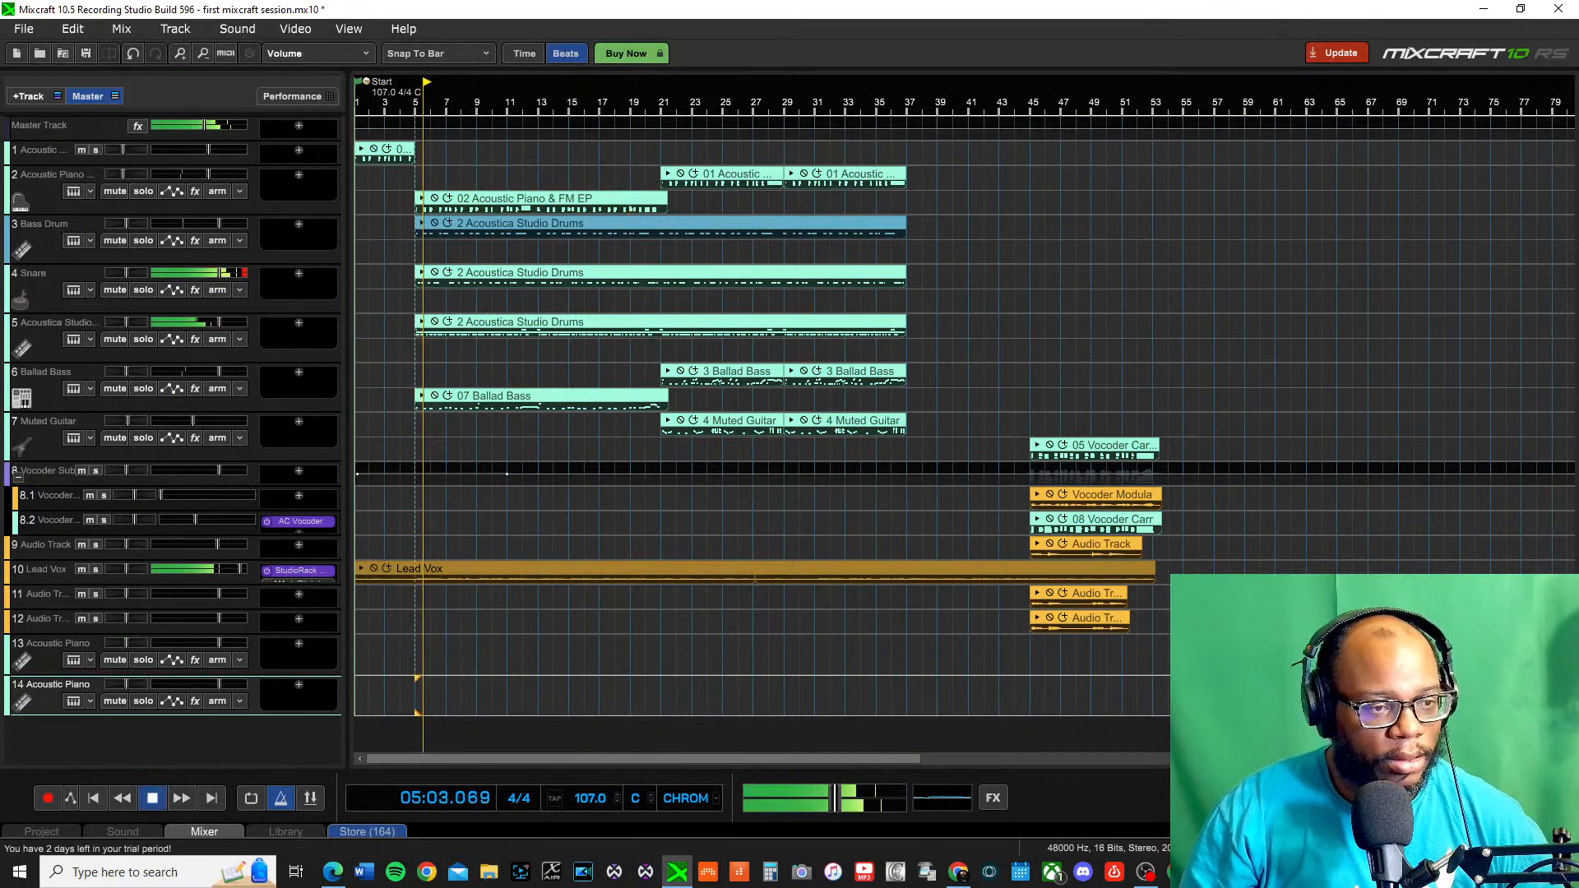
pyautogui.press('space')
pyautogui.hotkey('alt', 'Tab')
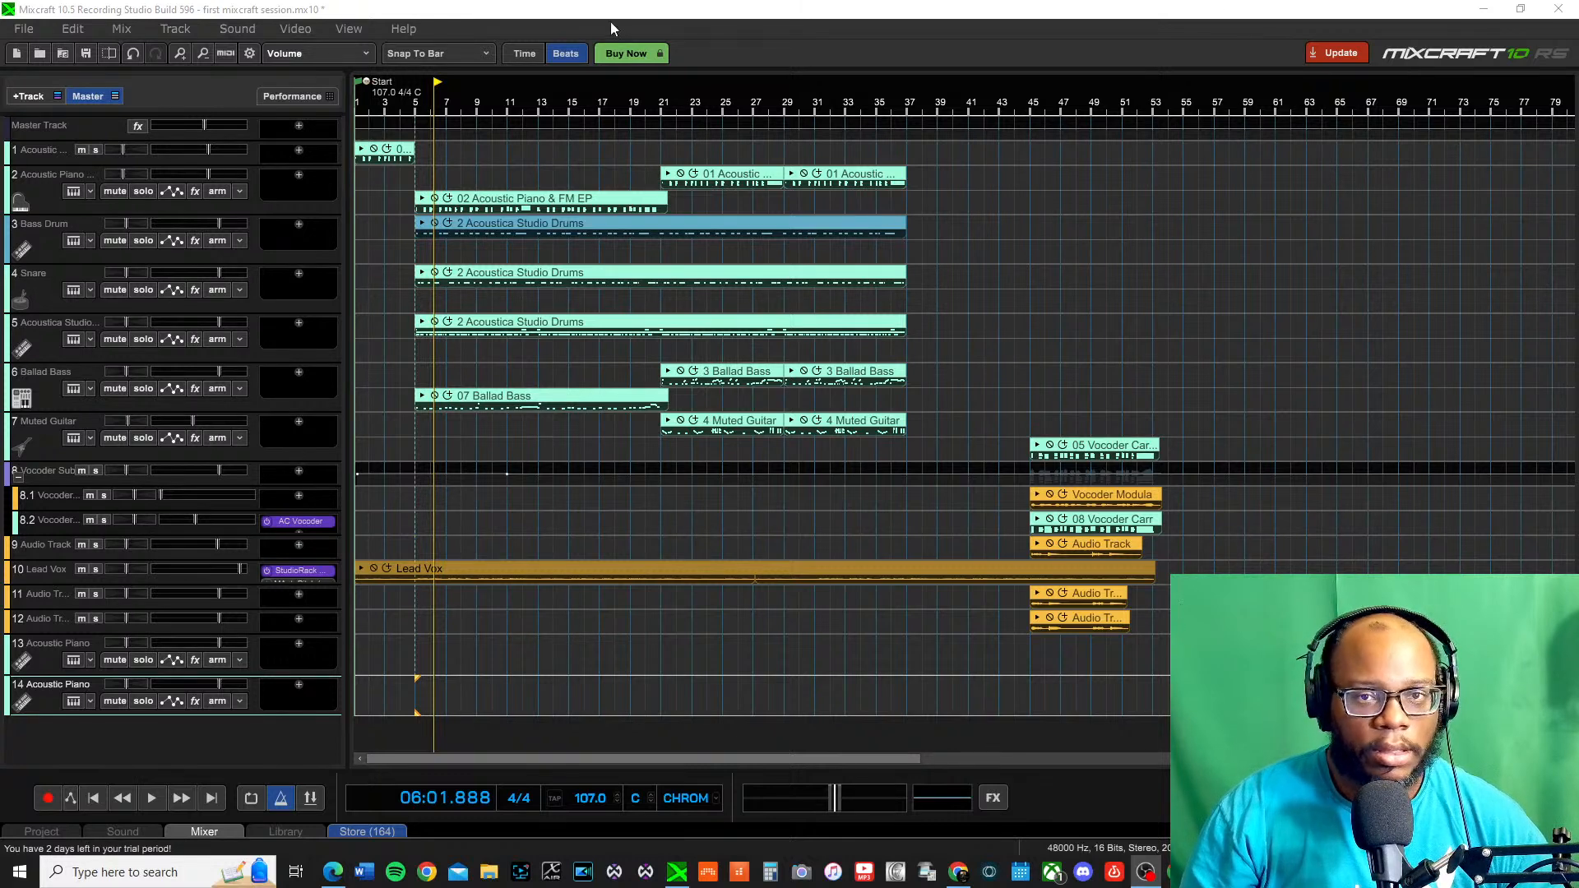
# Move the playhead to bar 7, listen to the arrangement up to bar 17, and stop playback
pyautogui.rightClick(490, 102)
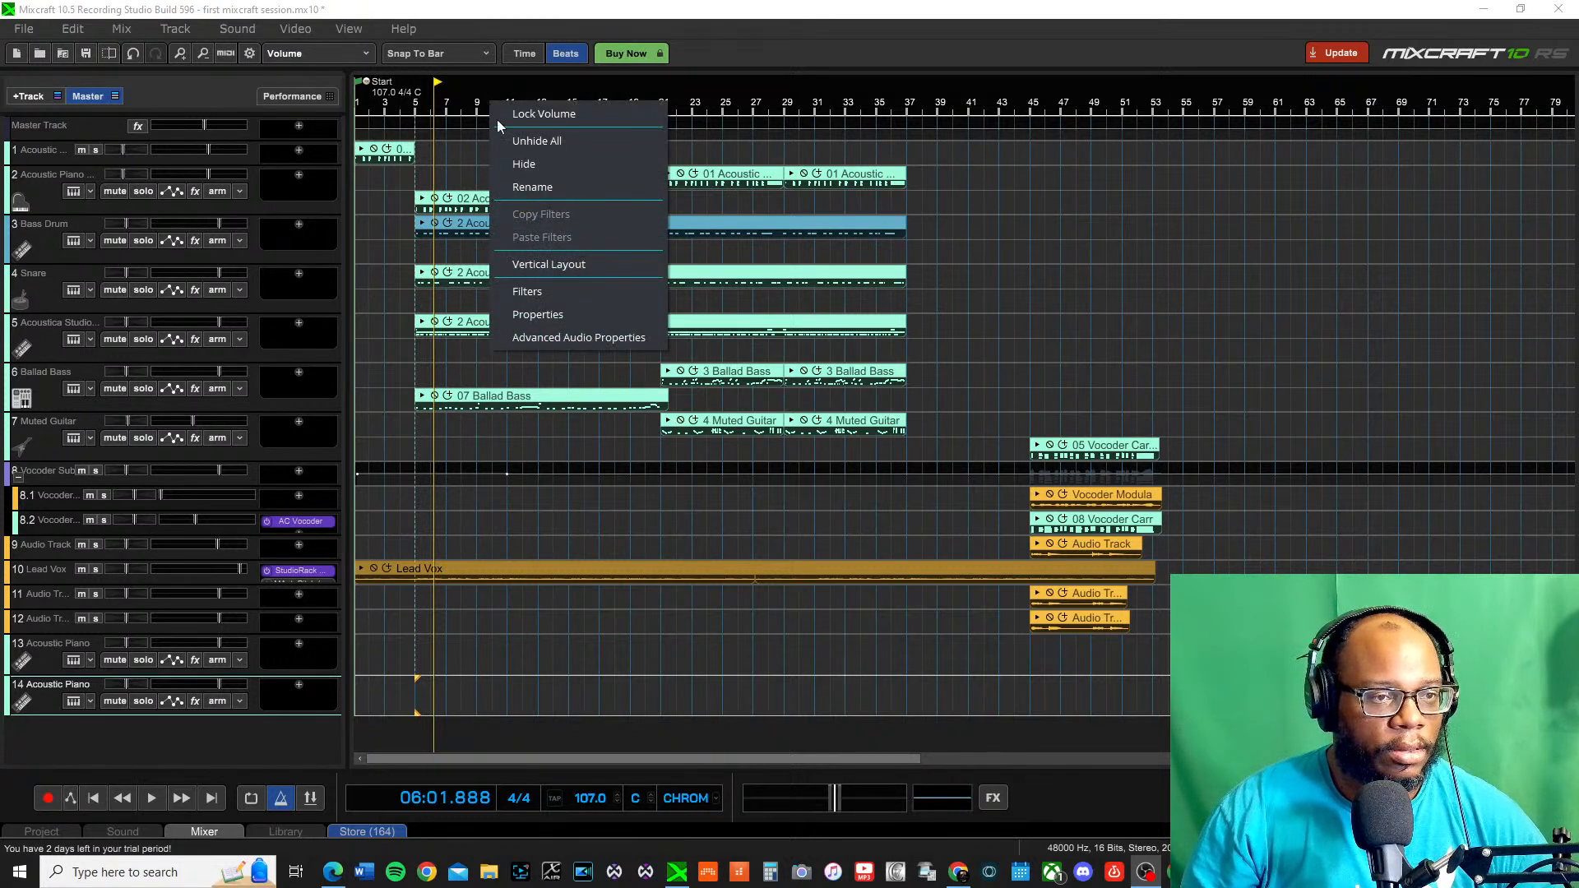
pyautogui.click(447, 112)
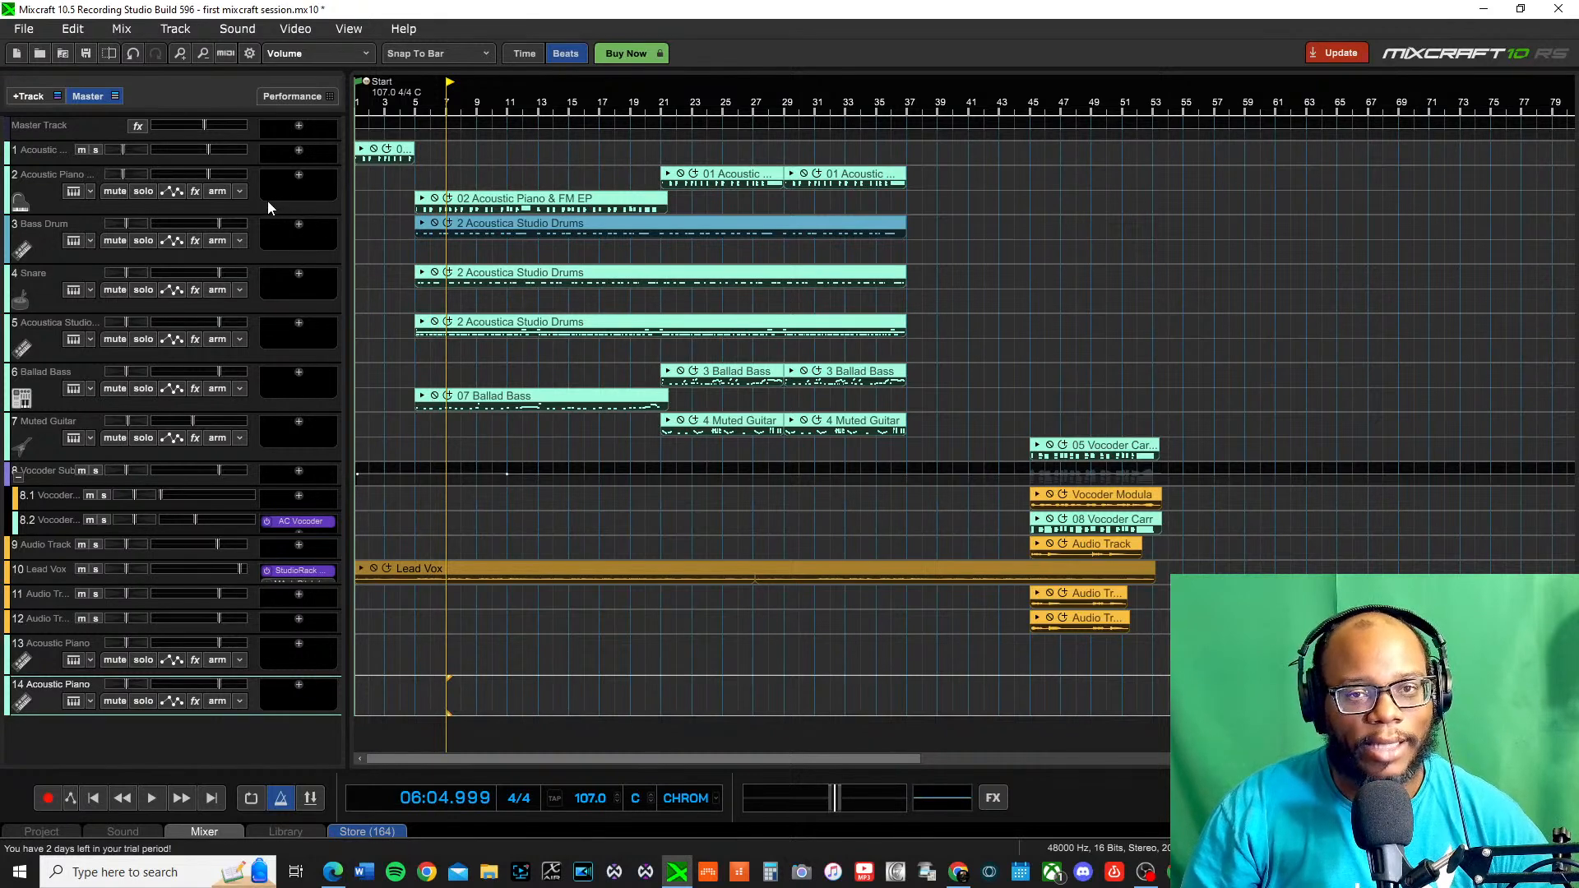
pyautogui.press('space')
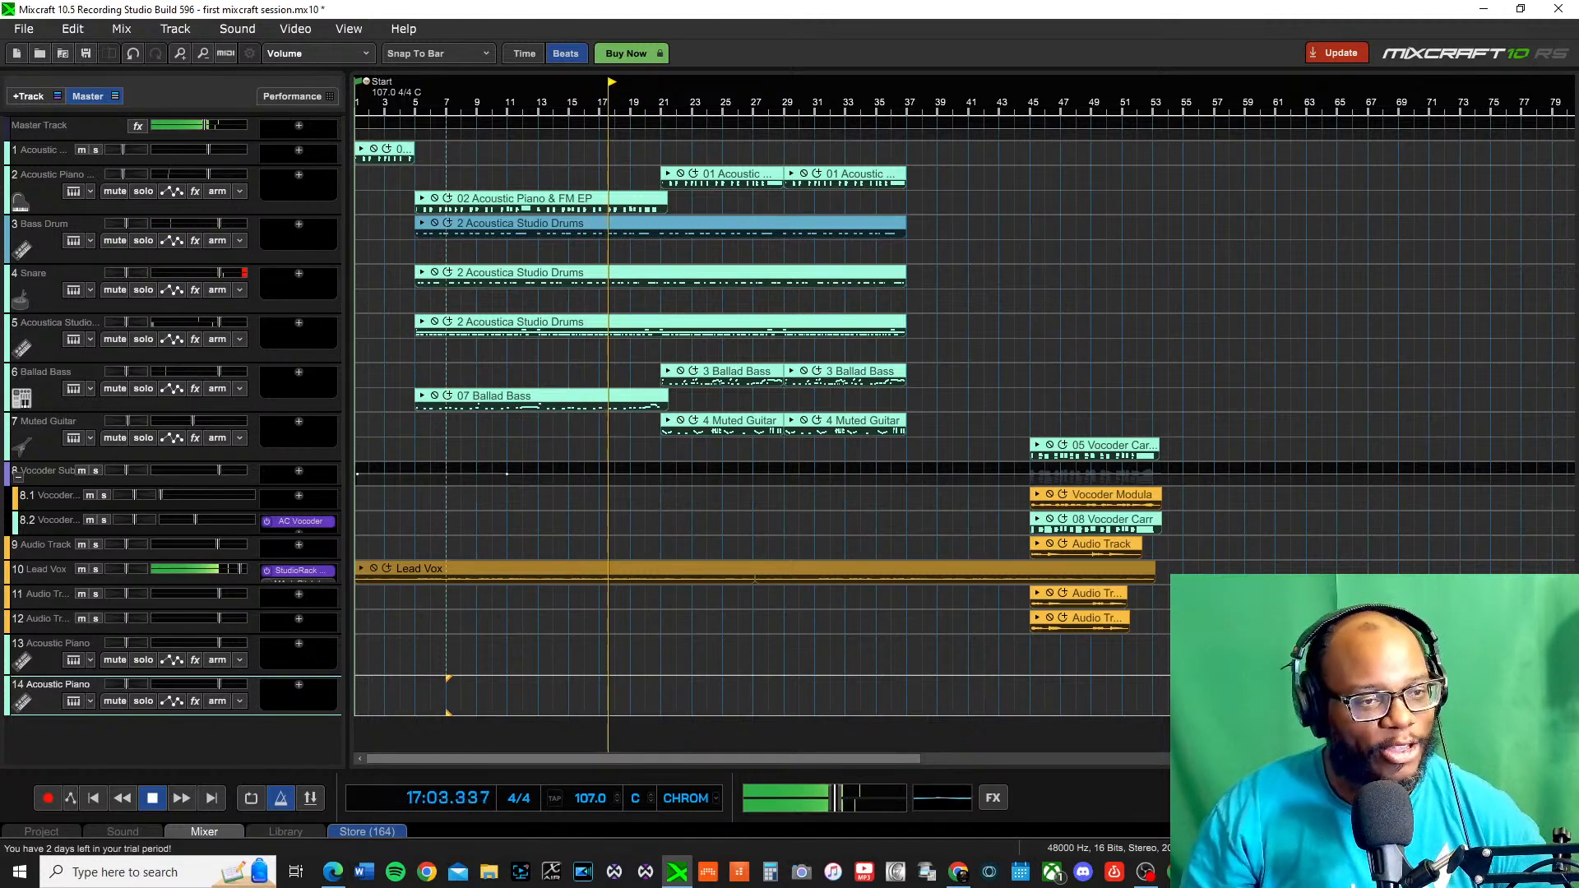
pyautogui.press('space')
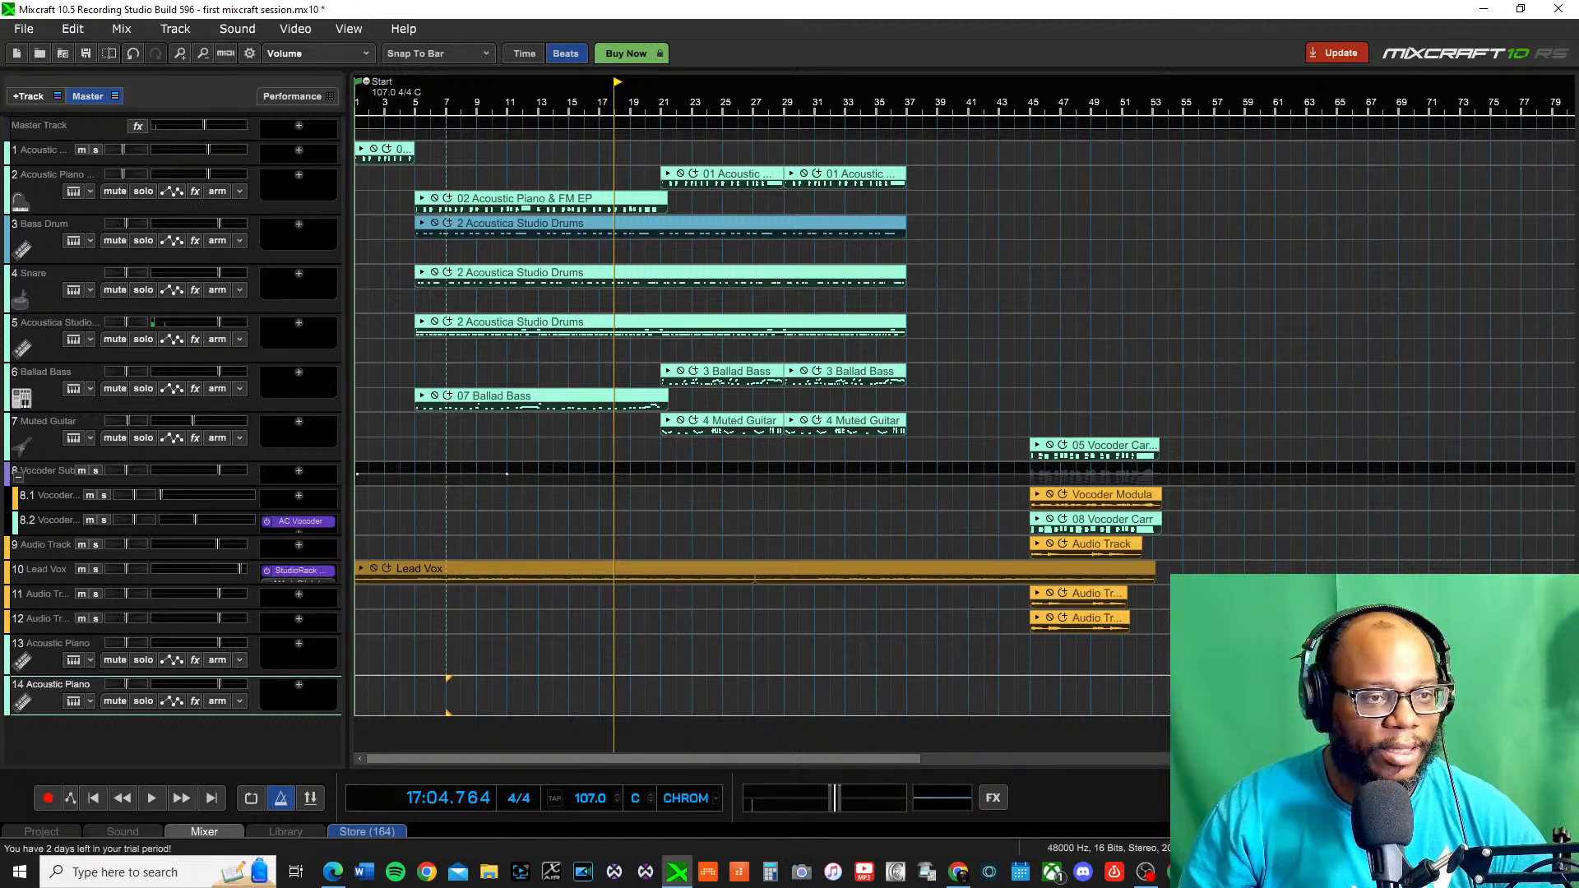
pyautogui.hotkey('alt', 'Tab')
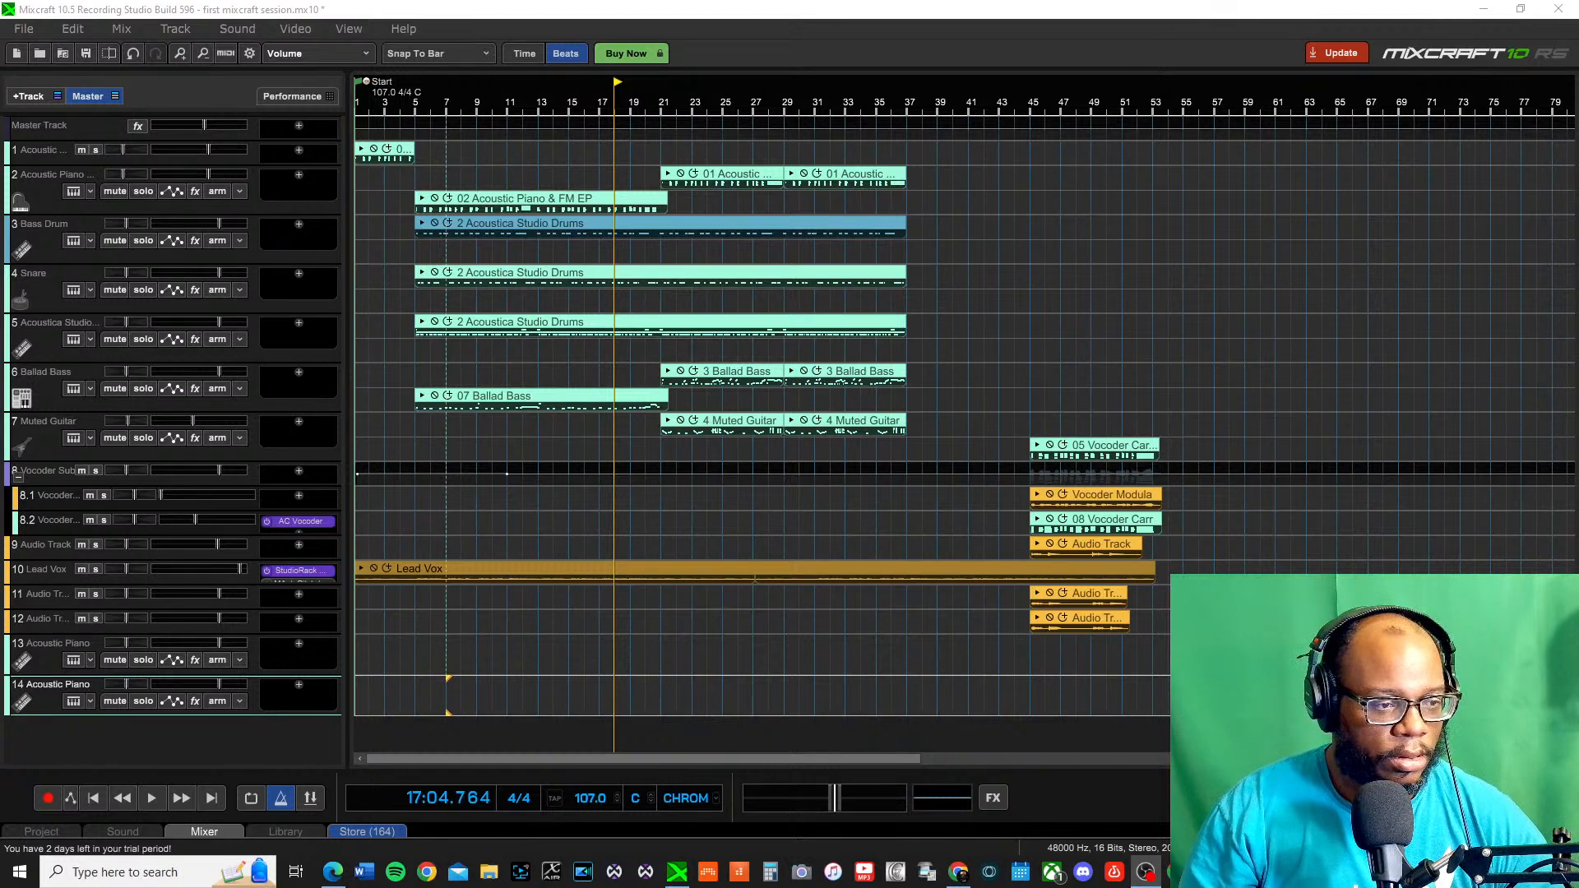
# Play the arrangement from bar 13
pyautogui.click(538, 115)
pyautogui.press('space')
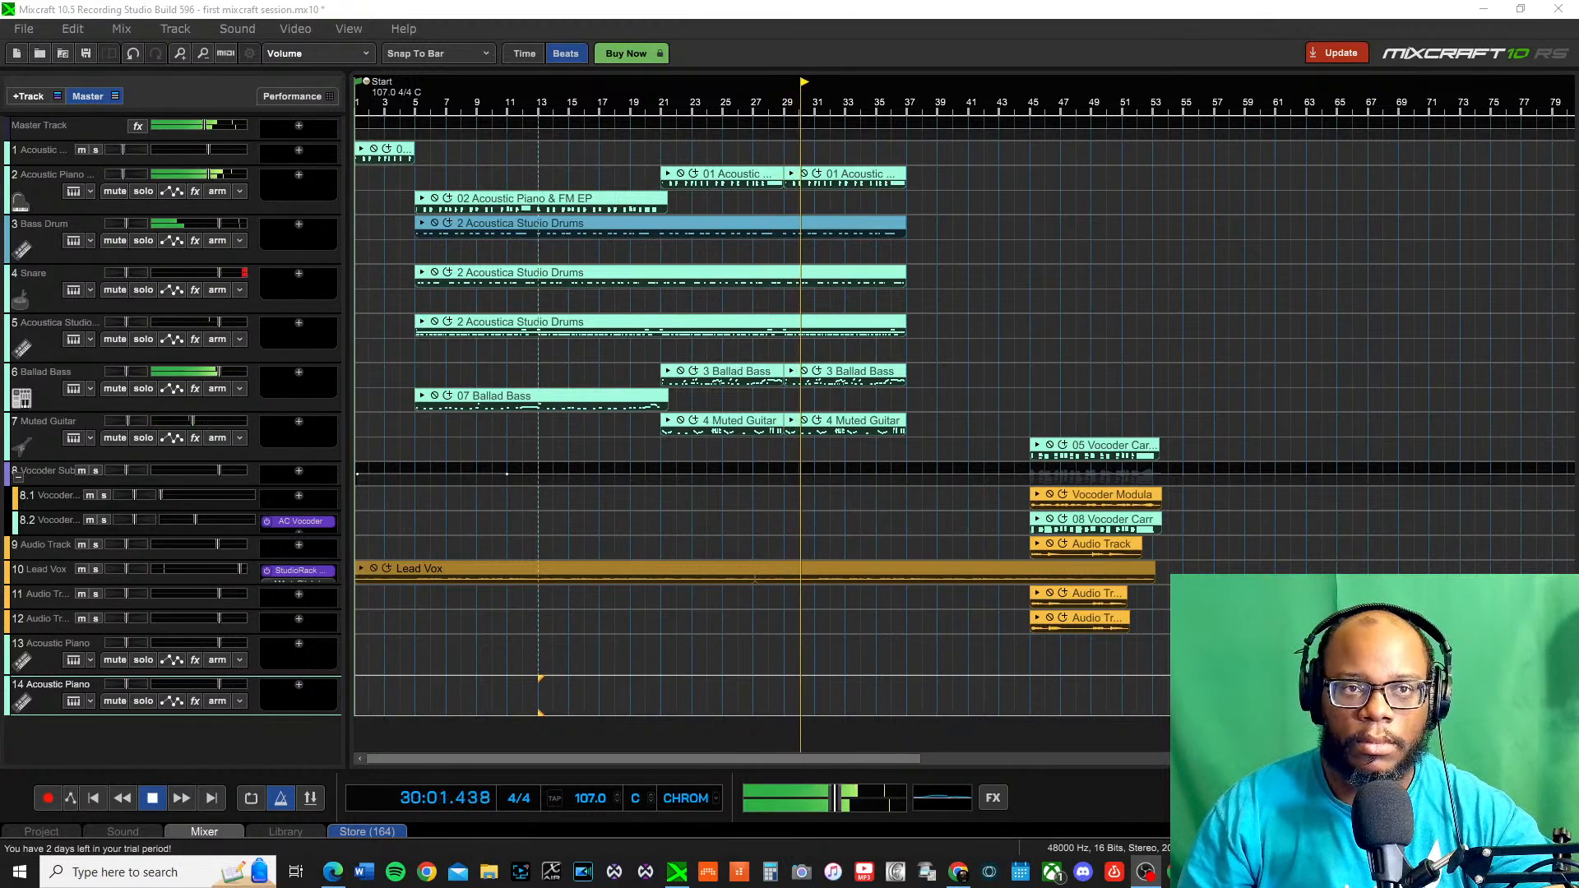
# Stop playback and set the playback output device to Speakers (Realtek(R) Audio) in the preferences
pyautogui.click(52, 30)
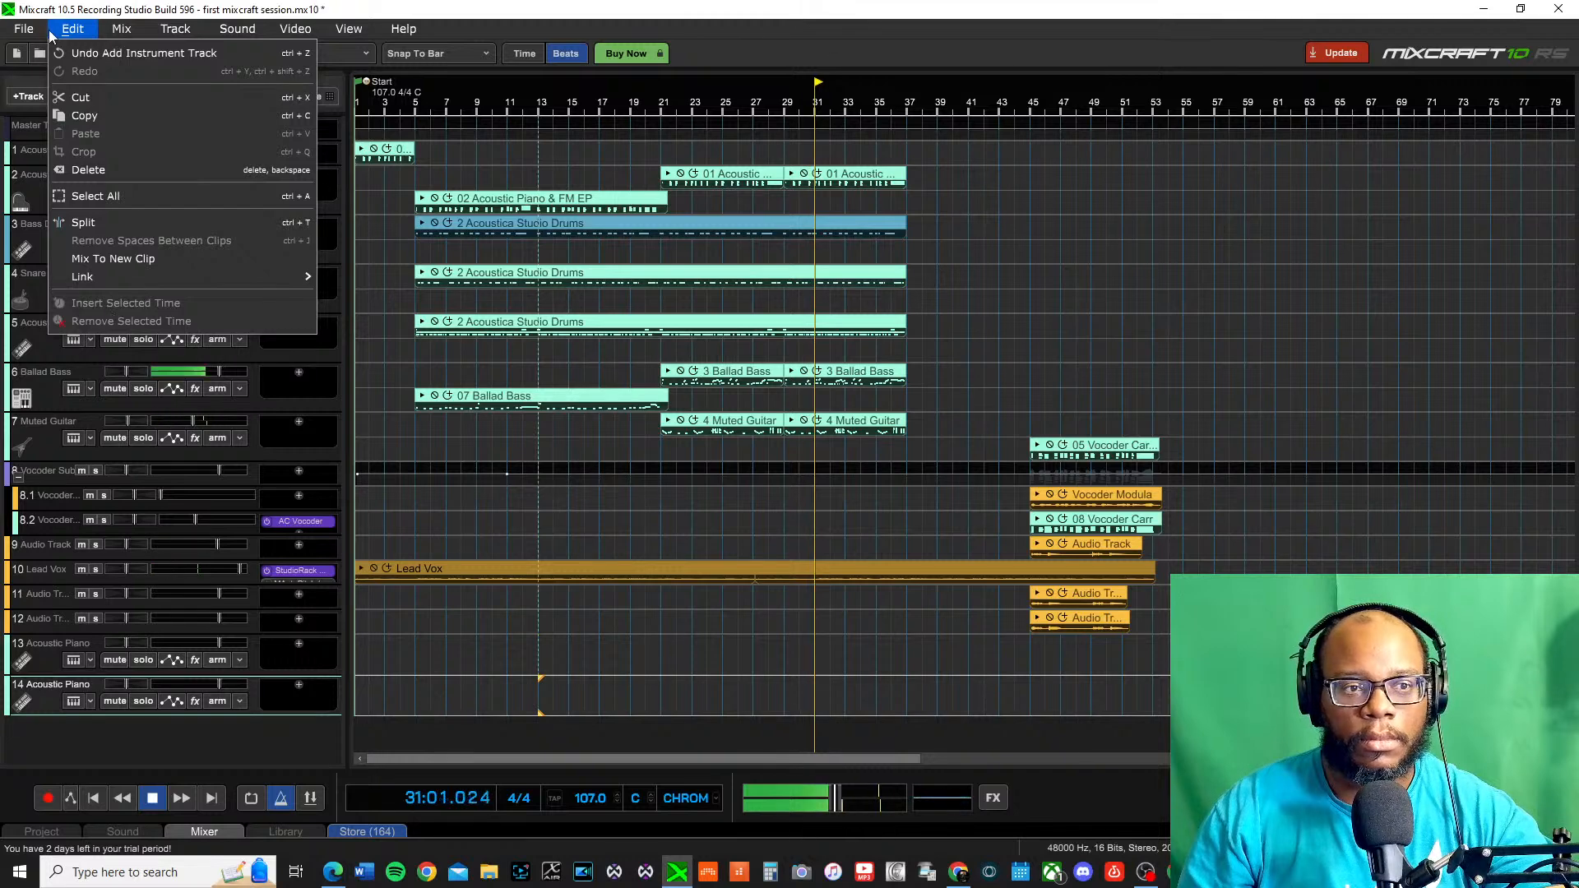
pyautogui.moveTo(23, 29)
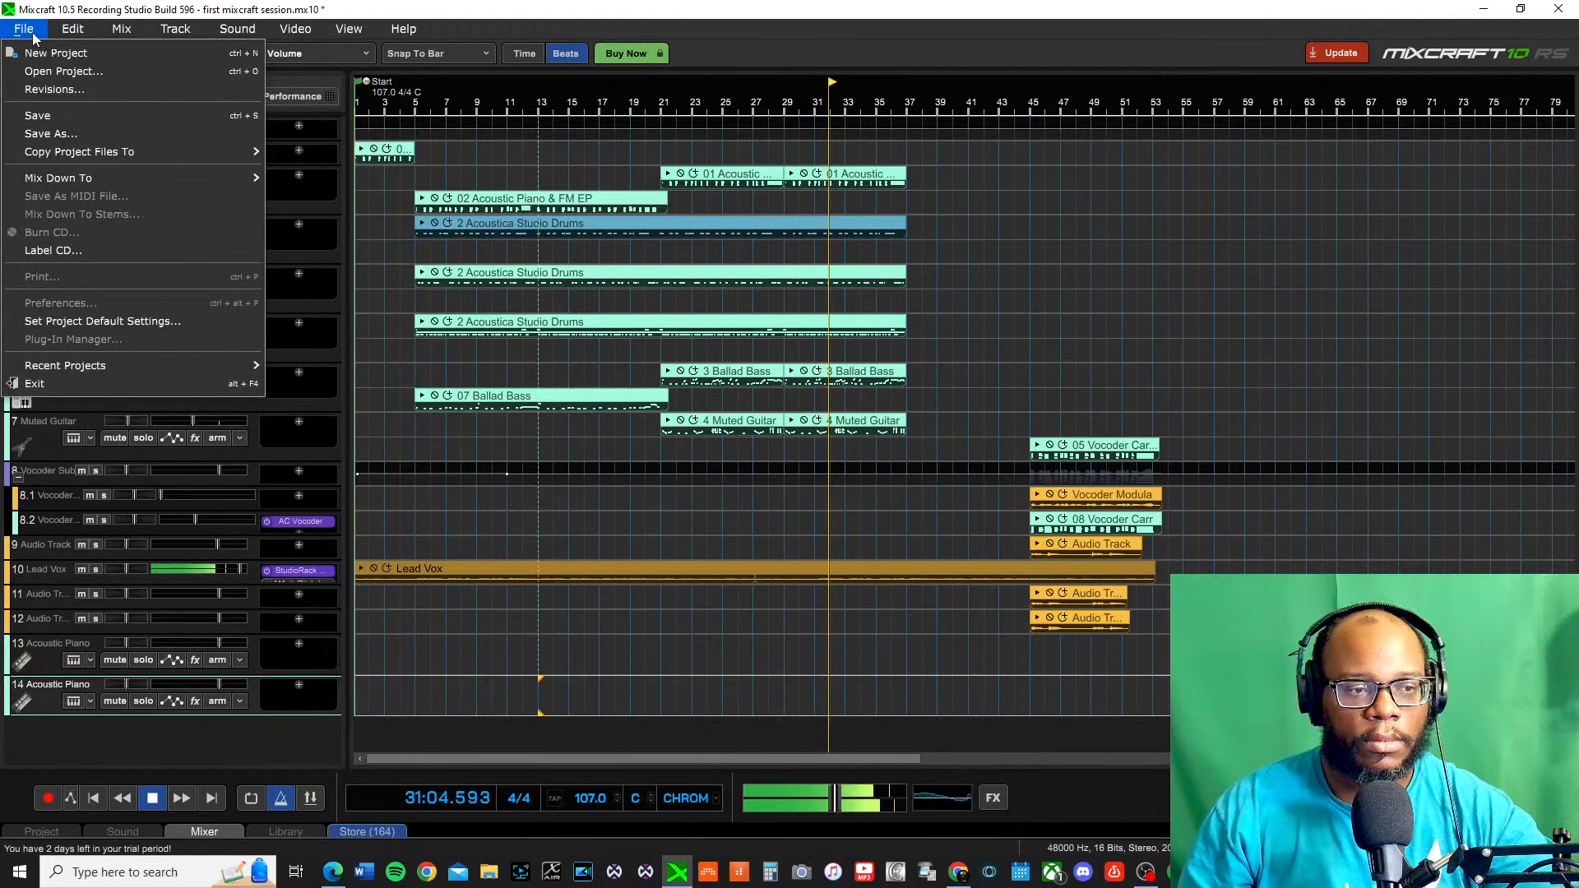
pyautogui.click(698, 21)
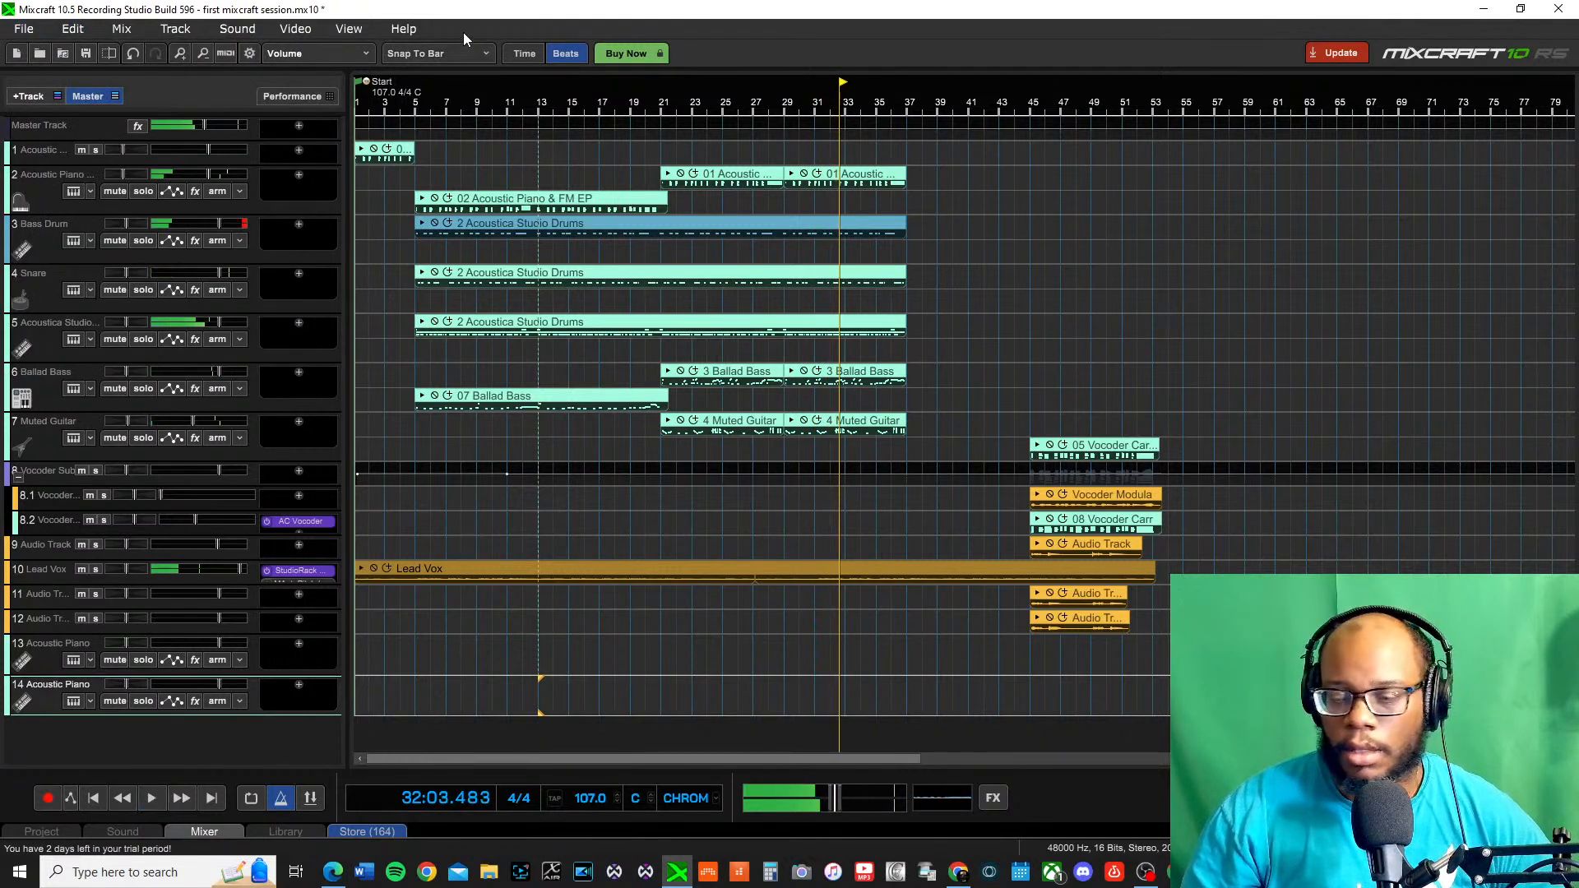
pyautogui.click(23, 29)
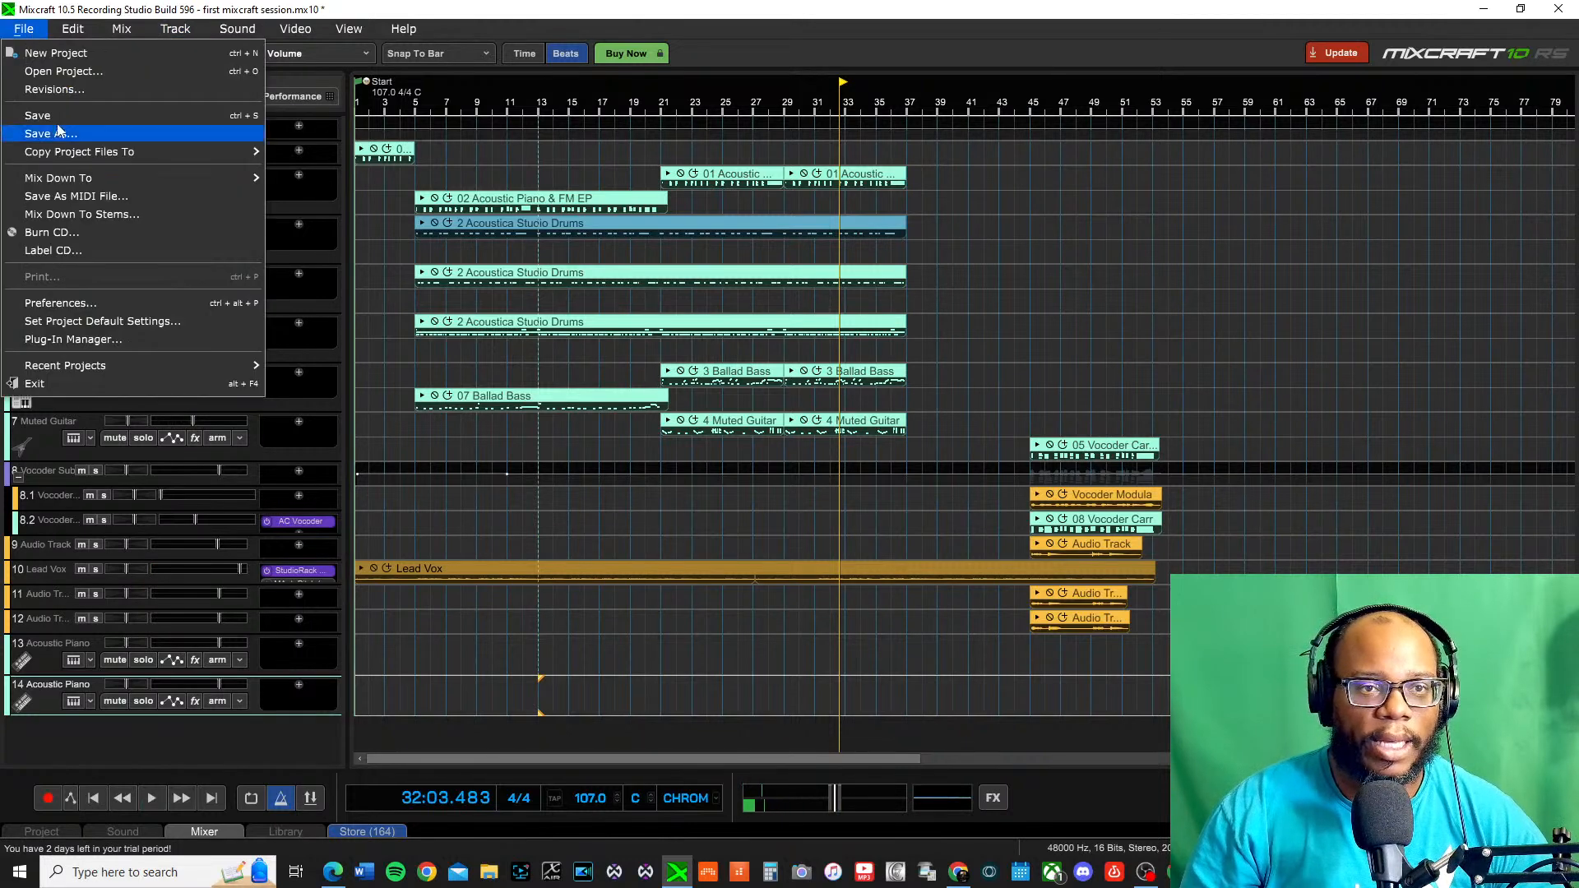
pyautogui.click(106, 306)
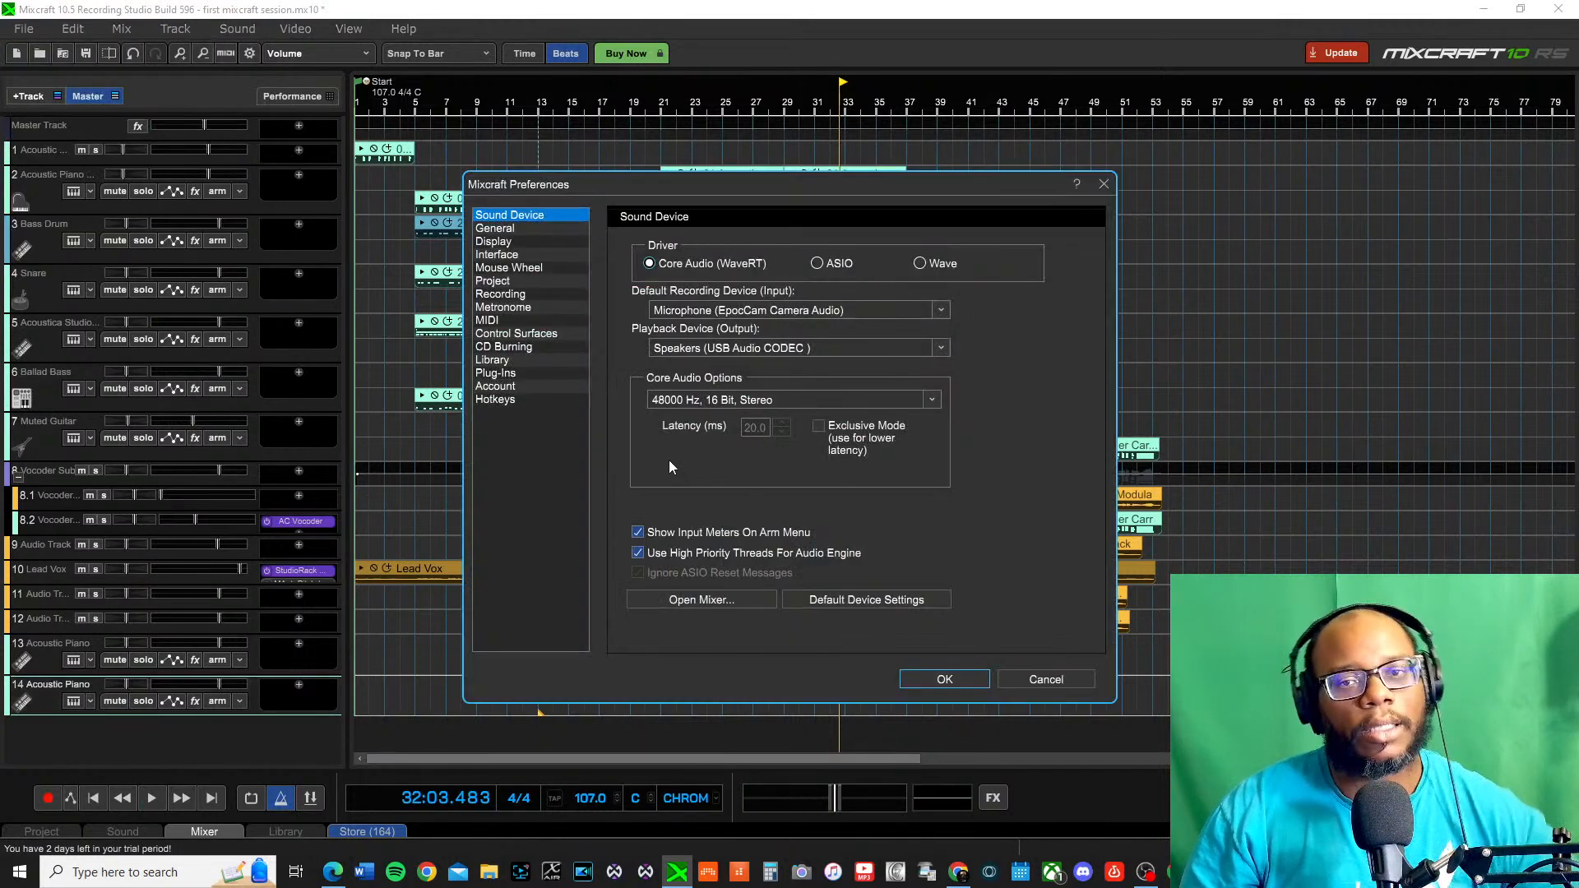
pyautogui.click(812, 347)
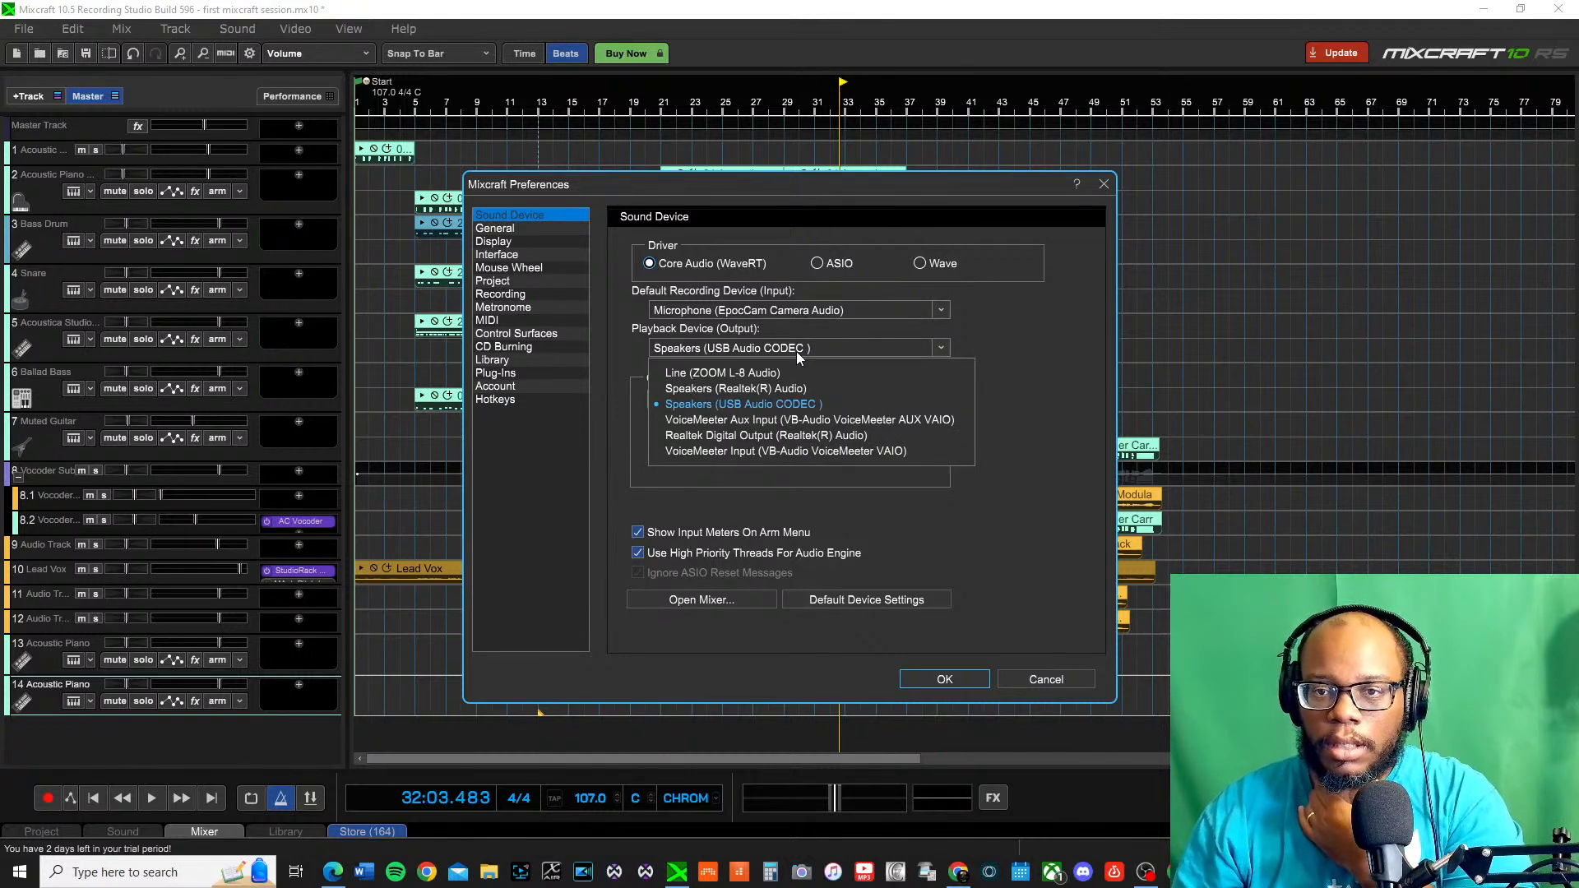
pyautogui.click(777, 404)
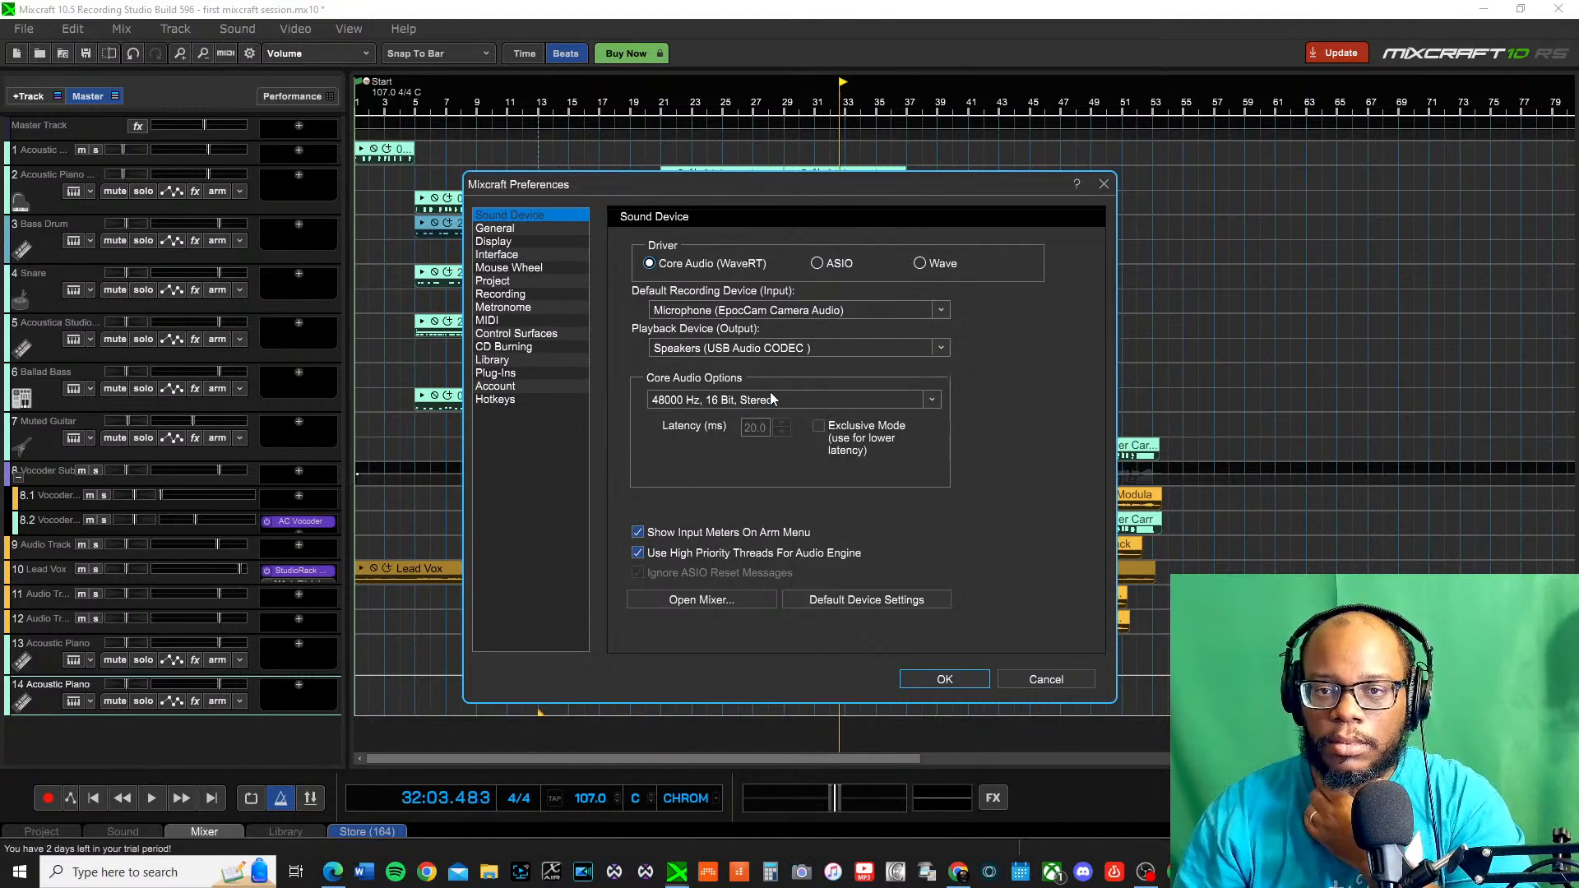
pyautogui.scroll(-1, 790, 346)
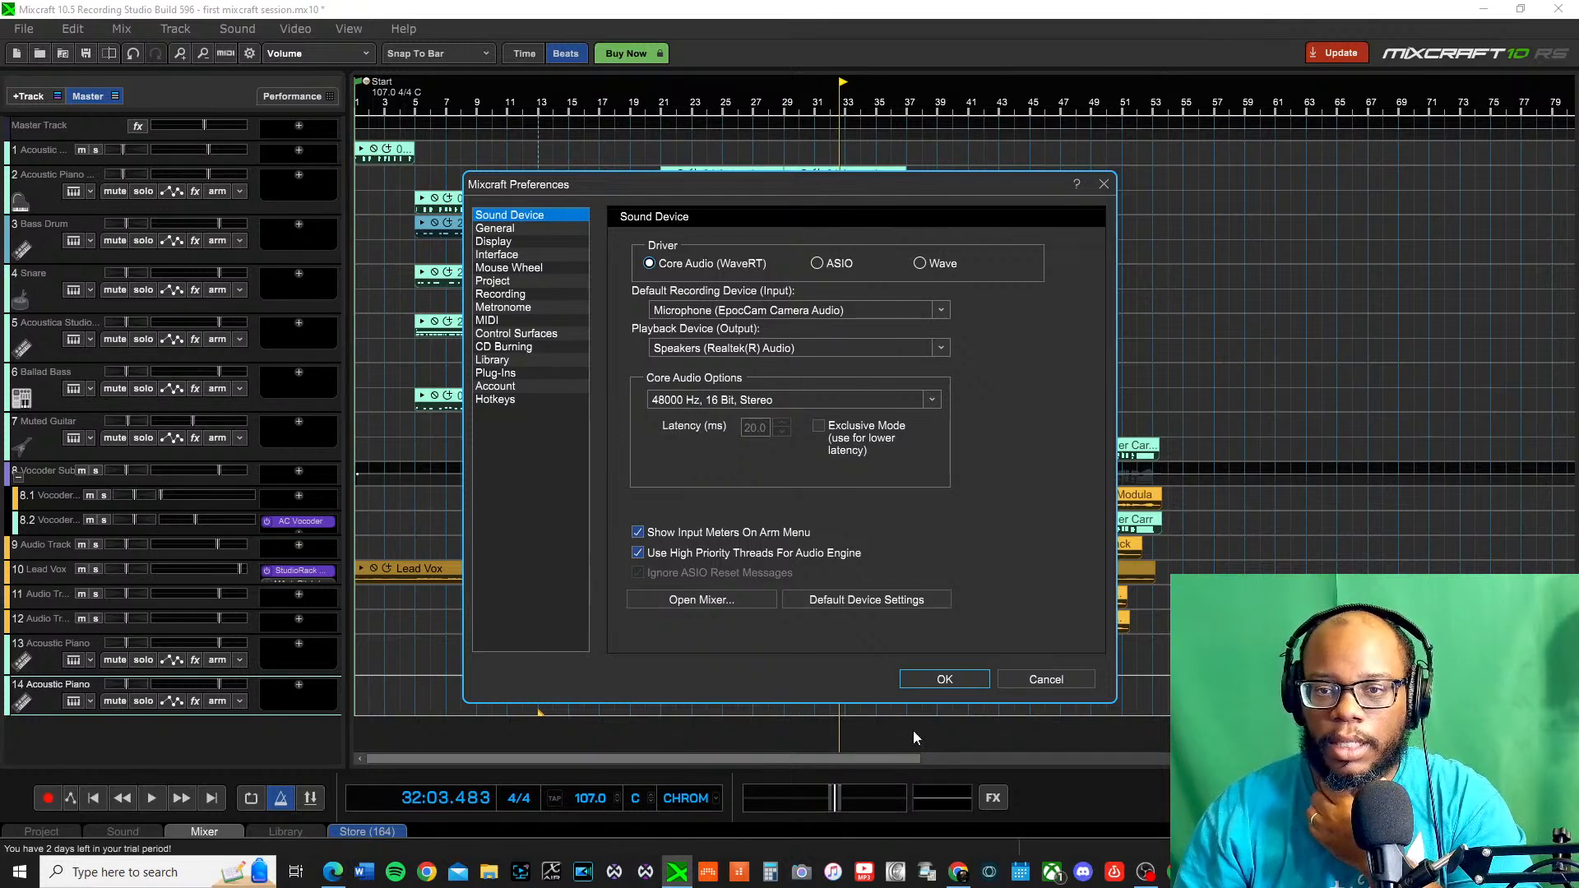
pyautogui.click(944, 679)
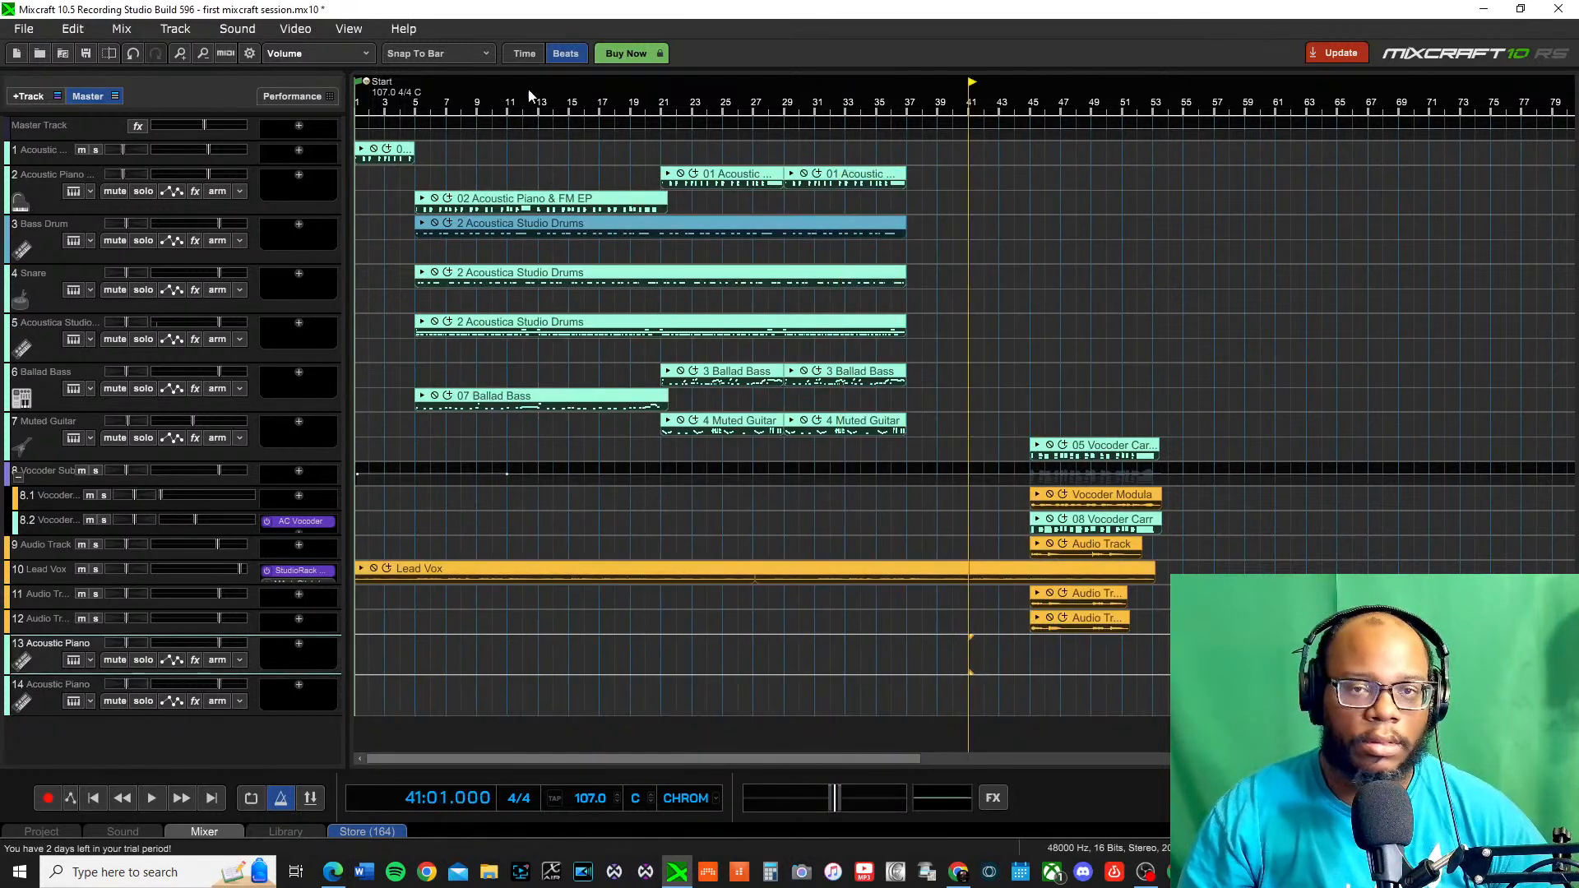
# Play the arrangement briefly from bar 6 and again from bar 14 to check the sound, and stop it
pyautogui.click(431, 105)
pyautogui.press('space')
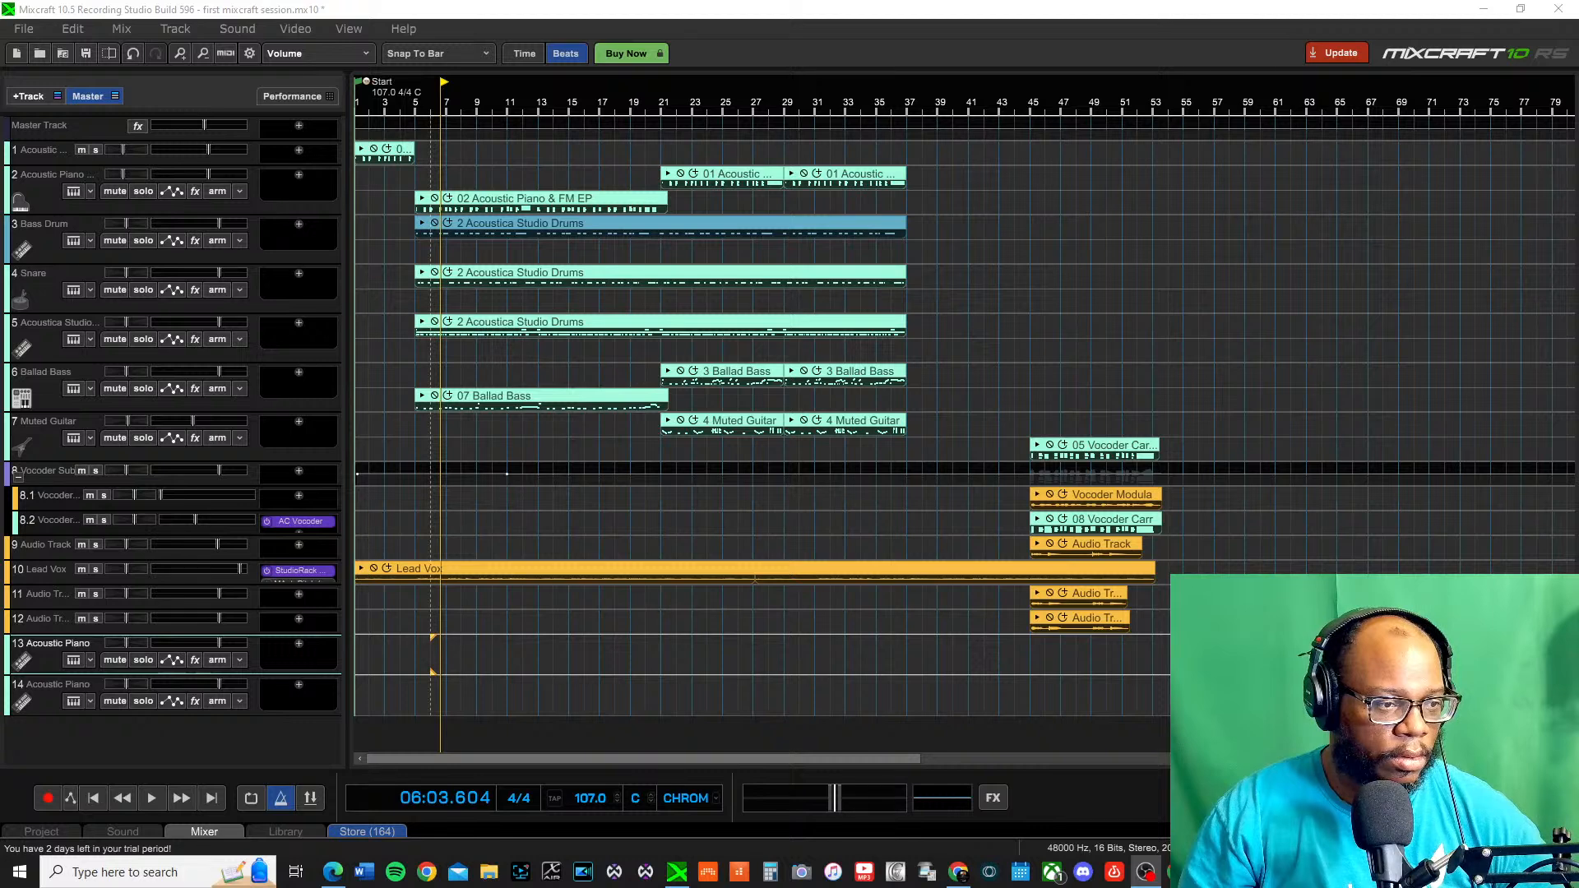
pyautogui.click(568, 95)
pyautogui.press('space')
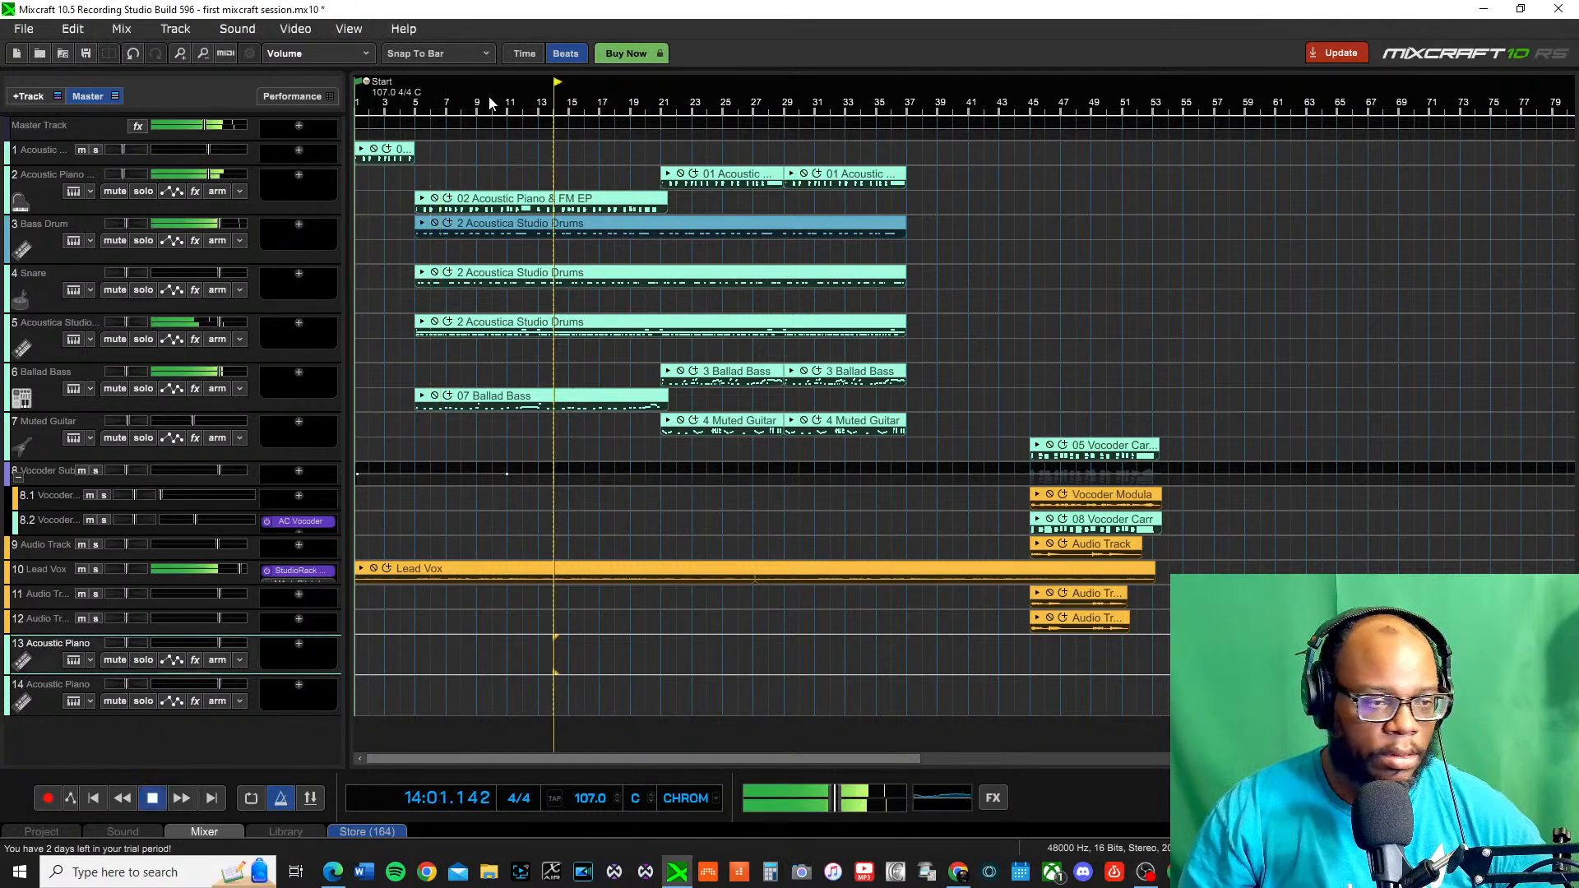
pyautogui.press('space')
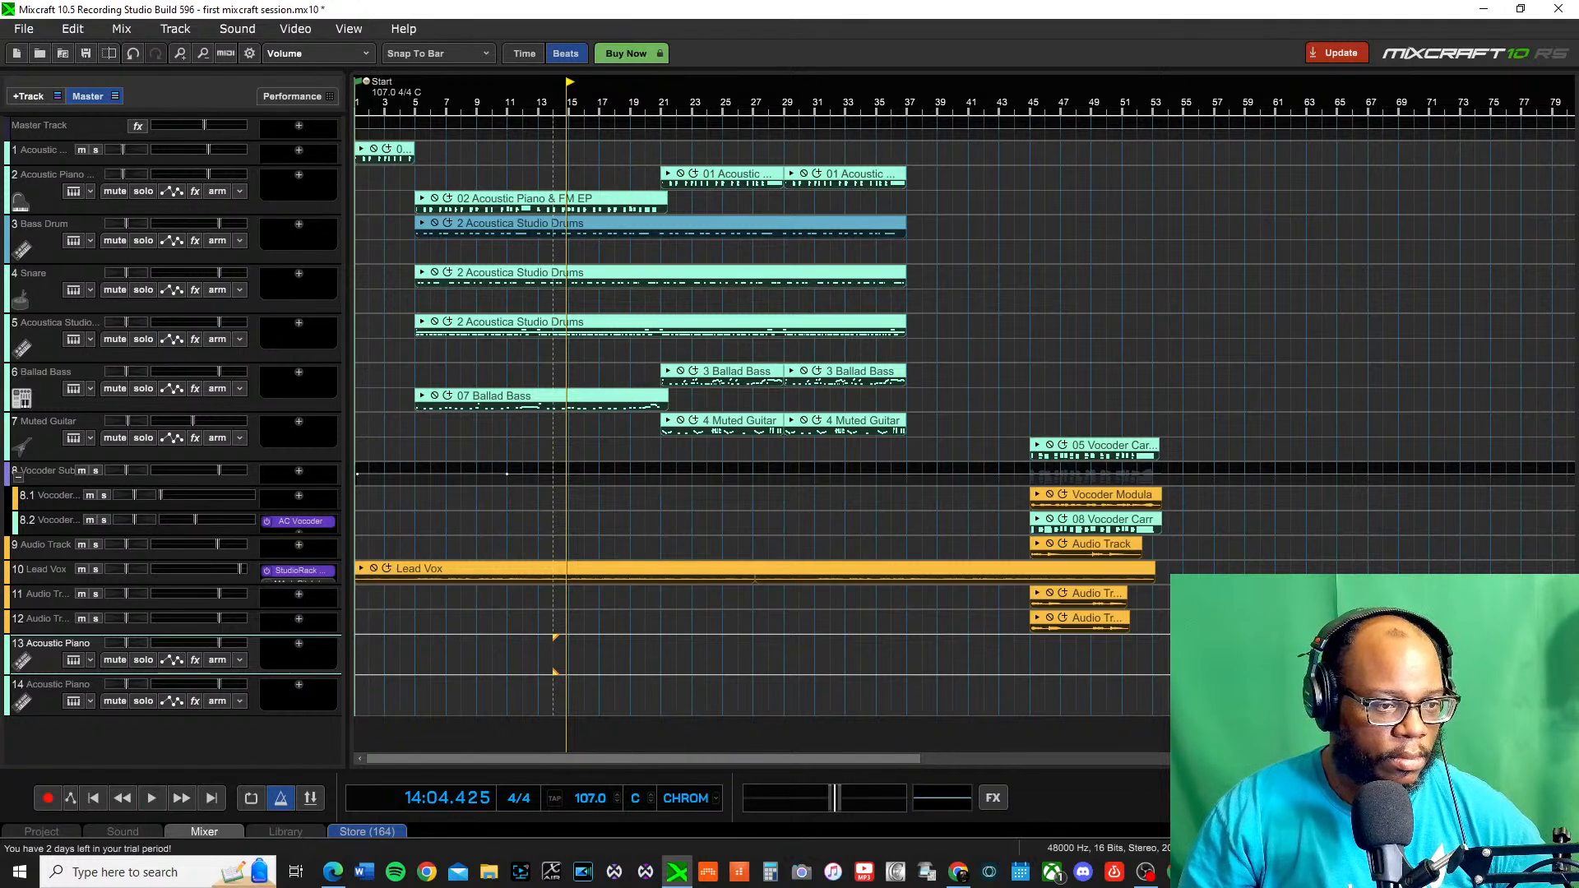
# Listen to the arrangement from bar 7 and again from bar 9 up to bar 21, and stop playback
pyautogui.hotkey('alt', 'Tab')
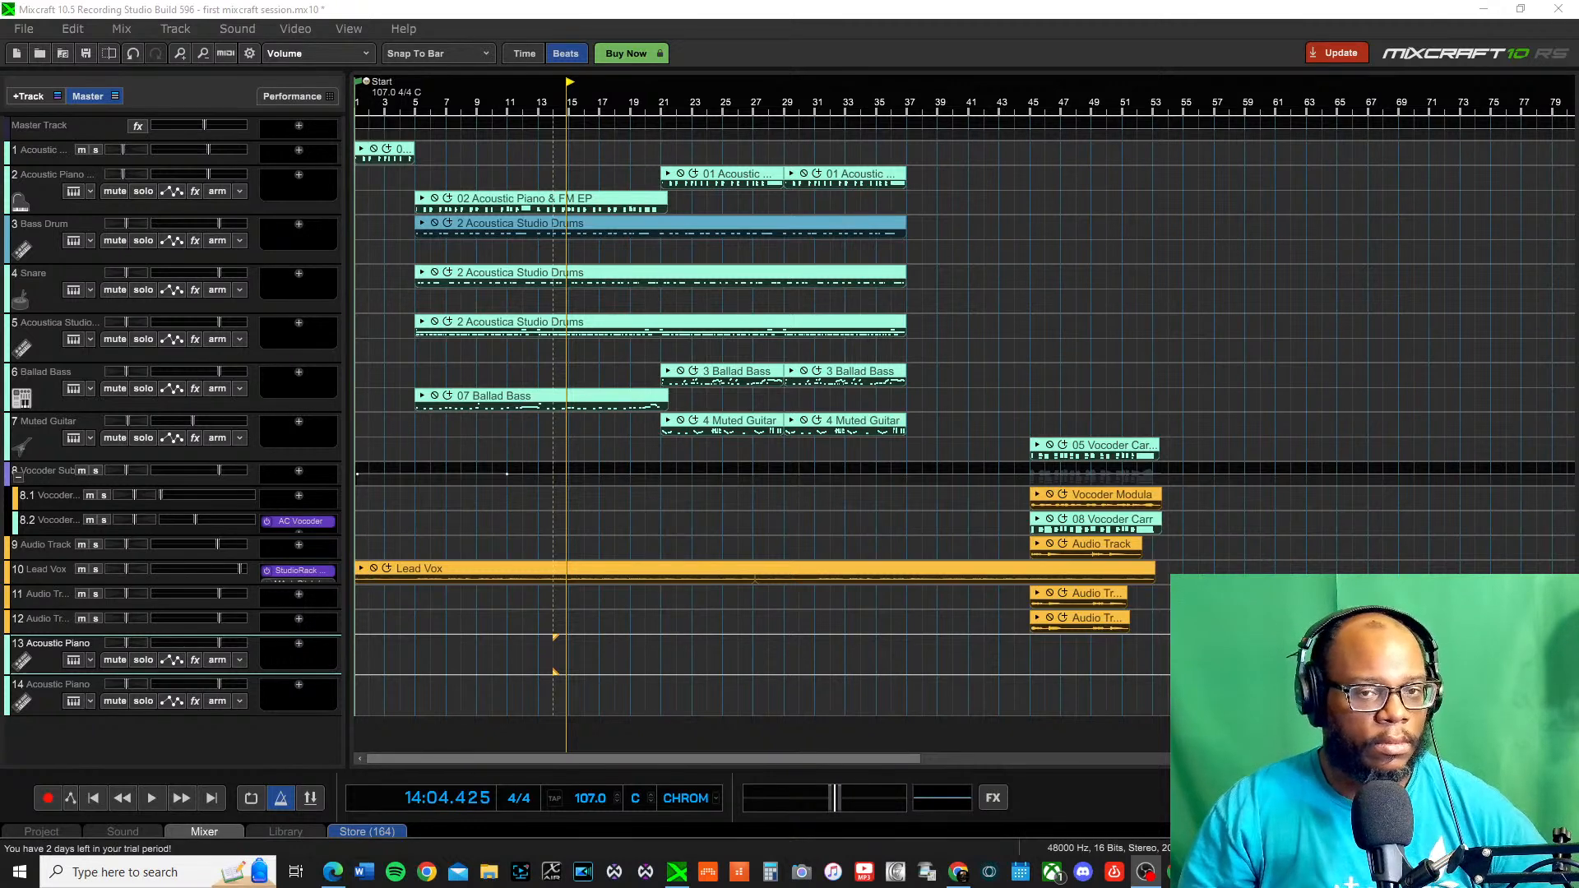
pyautogui.click(453, 108)
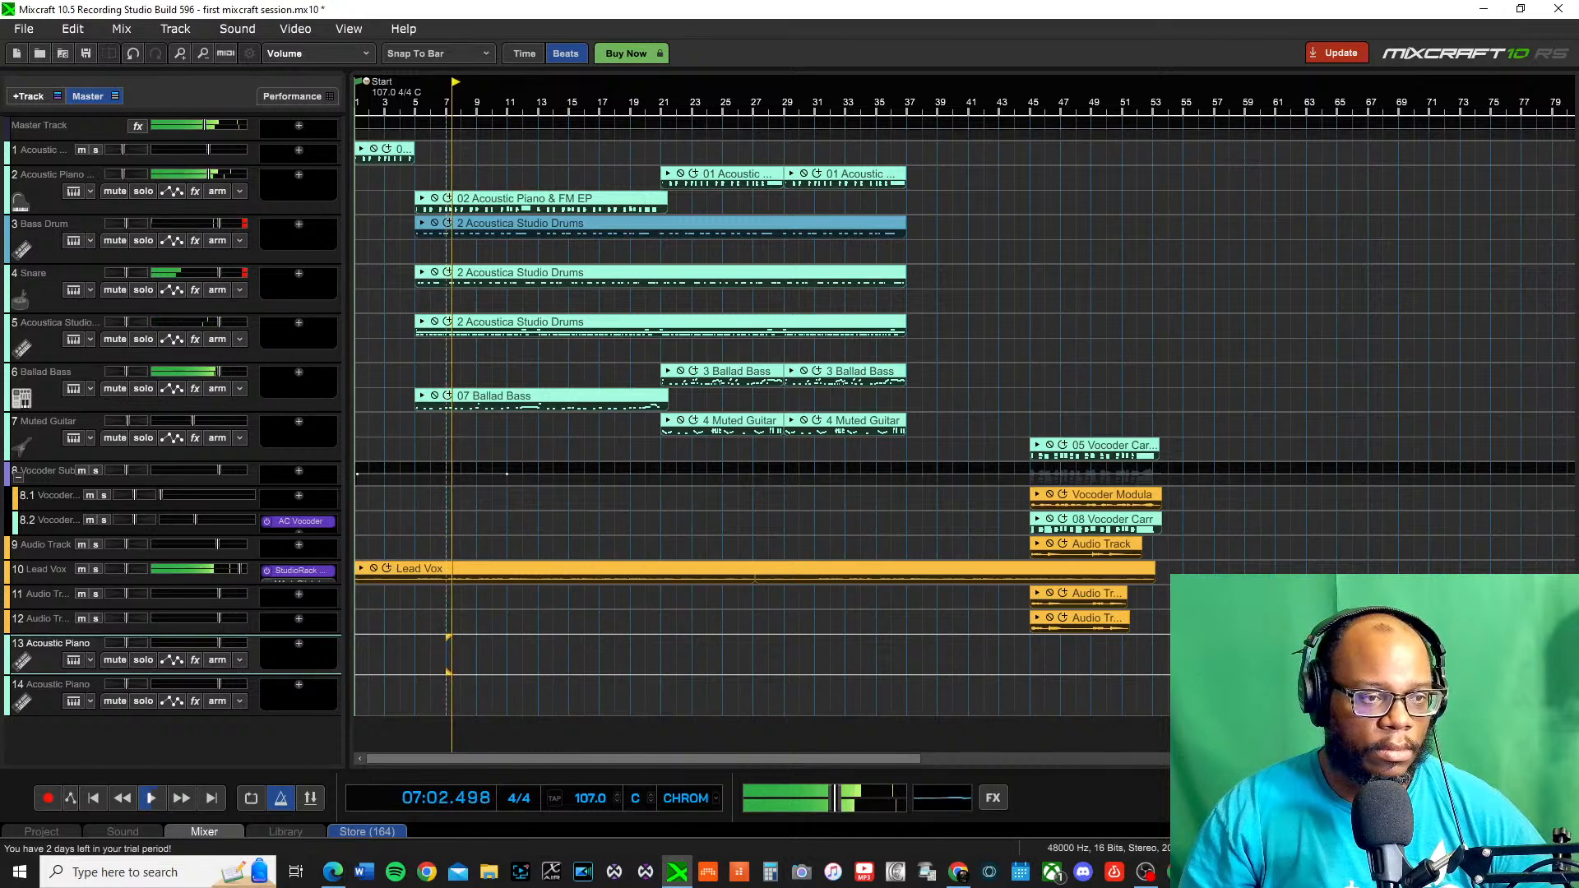
pyautogui.press('space')
pyautogui.hotkey('alt', 'Tab')
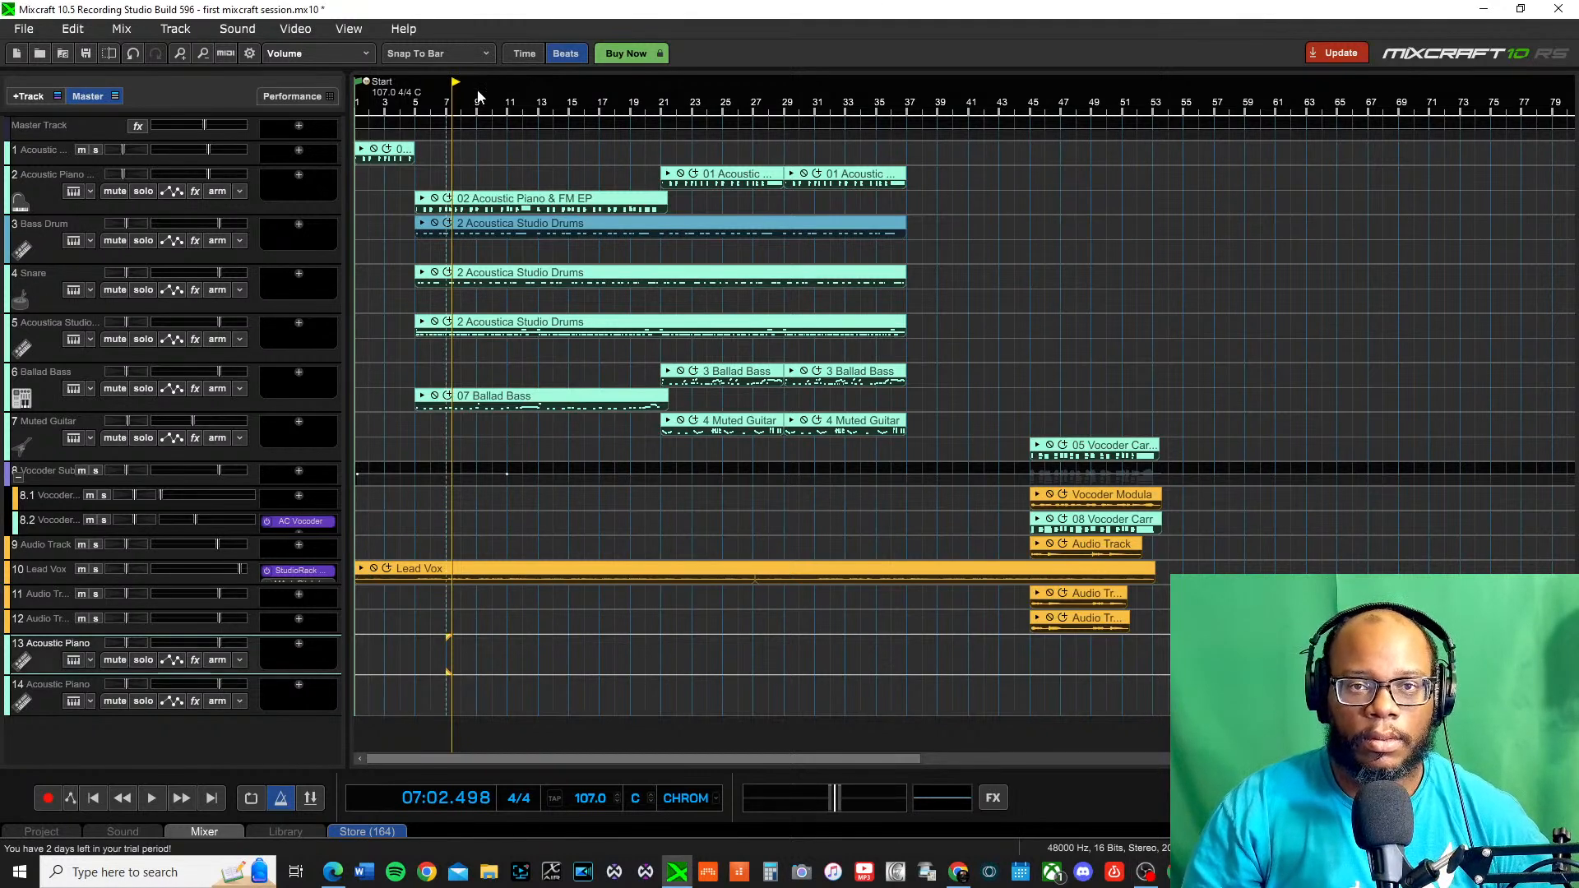
pyautogui.press('space')
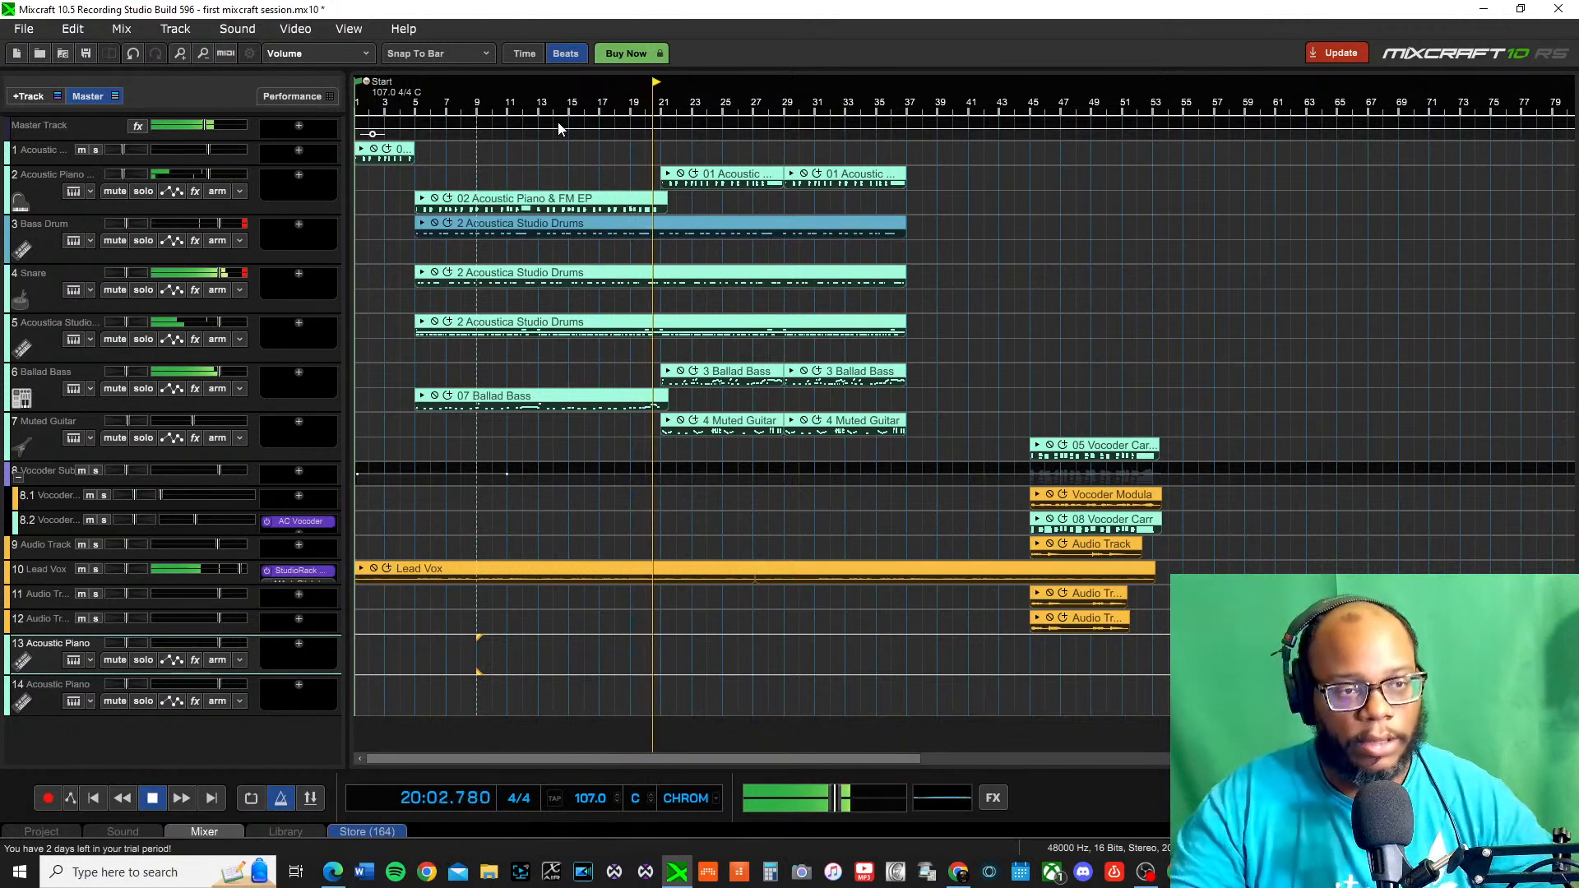
pyautogui.press('space')
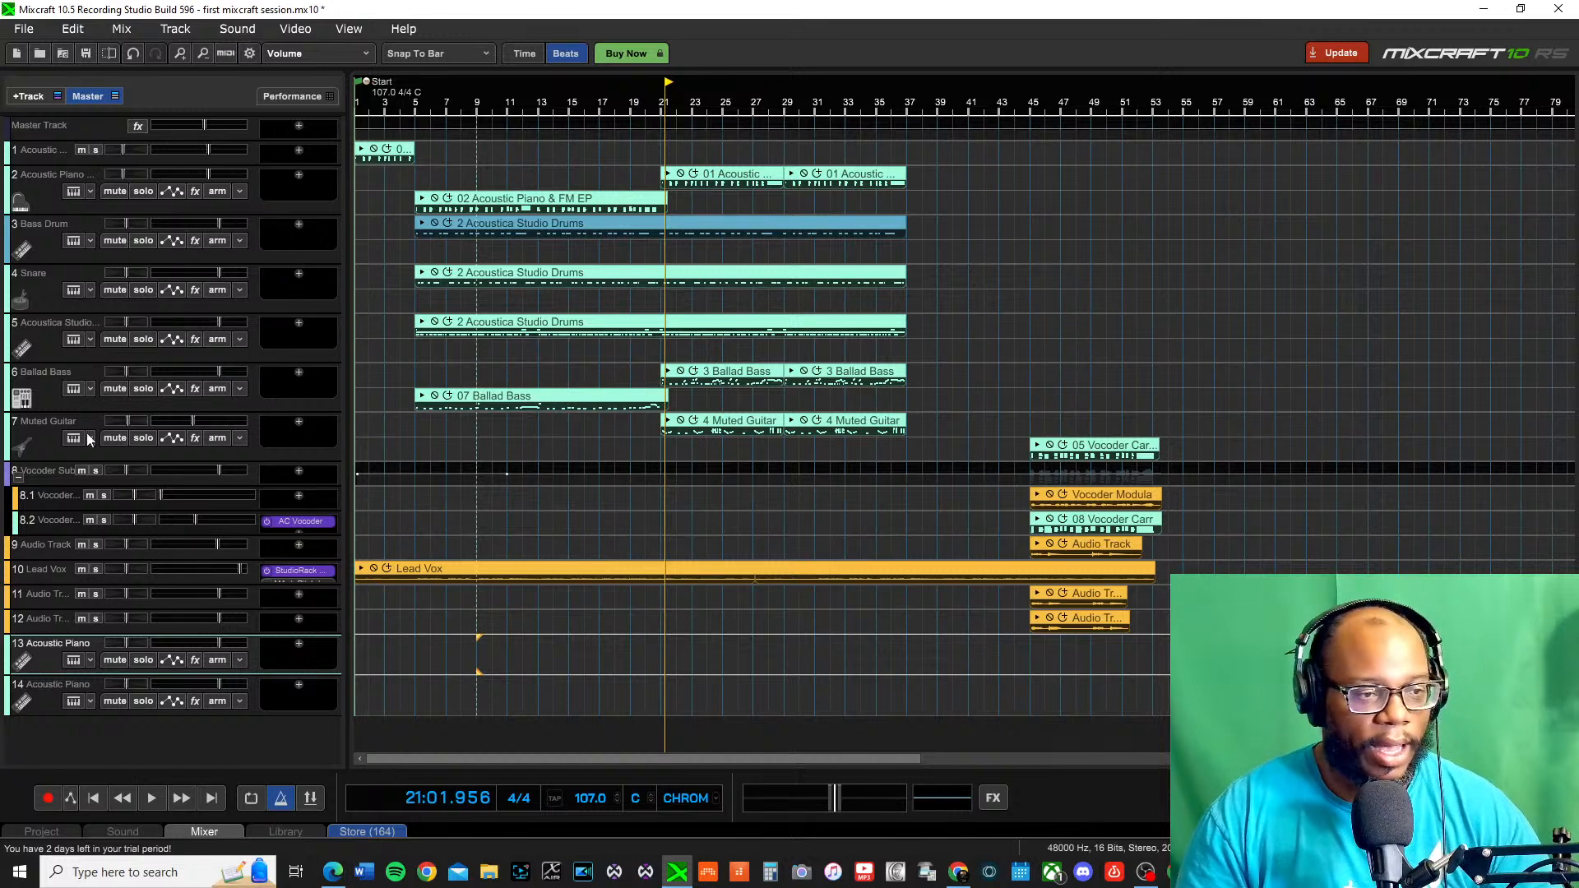
# Open the preferences and look over the General and Metronome settings
pyautogui.click(25, 28)
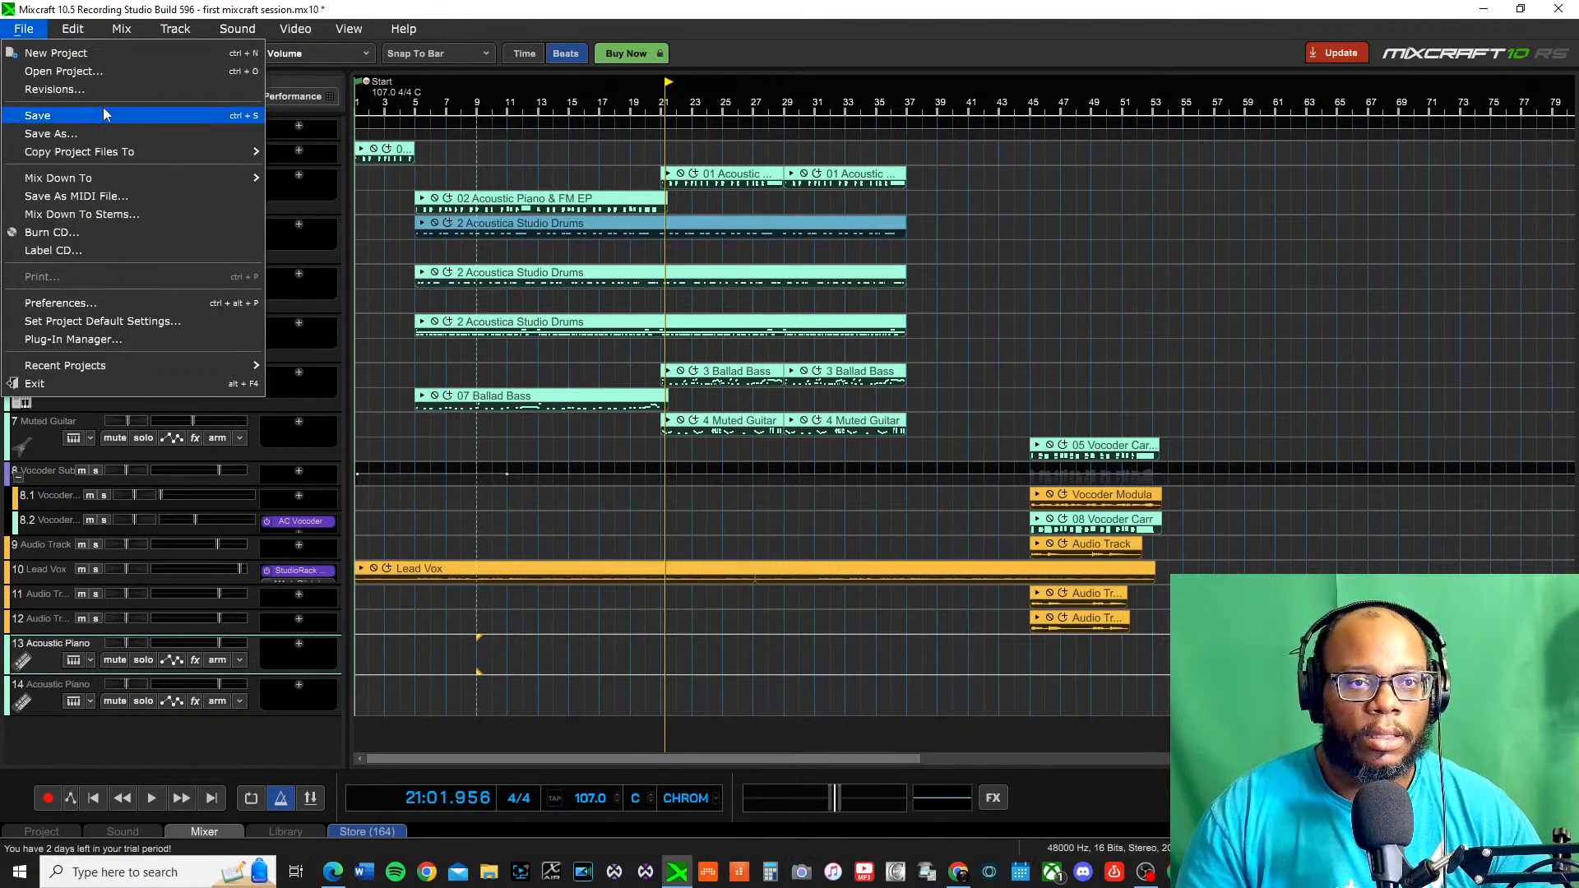
pyautogui.click(73, 28)
pyautogui.click(24, 28)
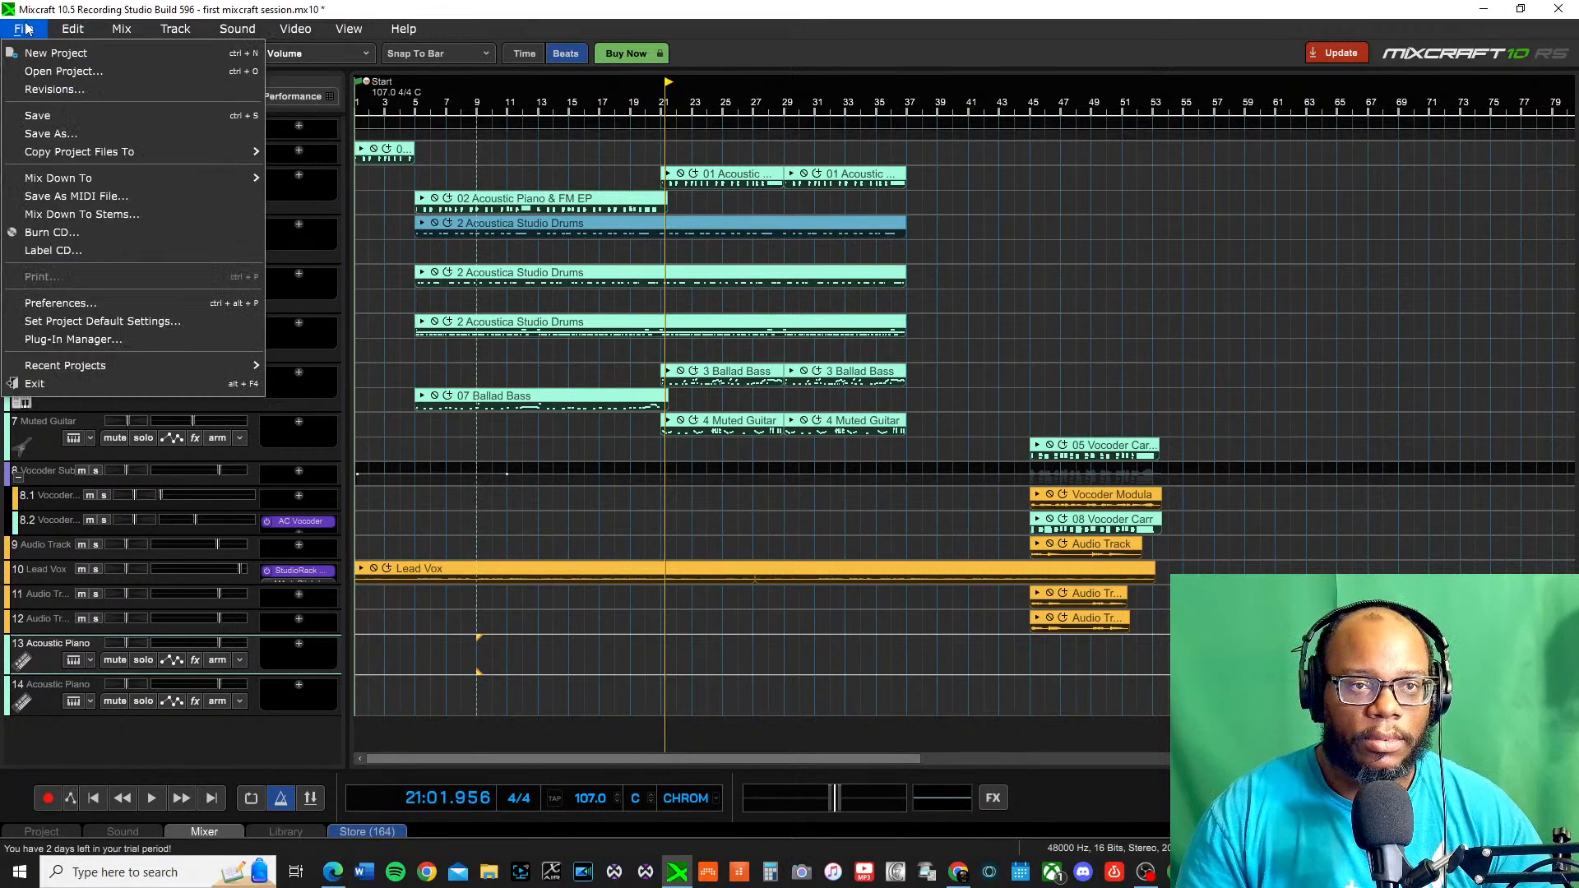
pyautogui.press('Escape')
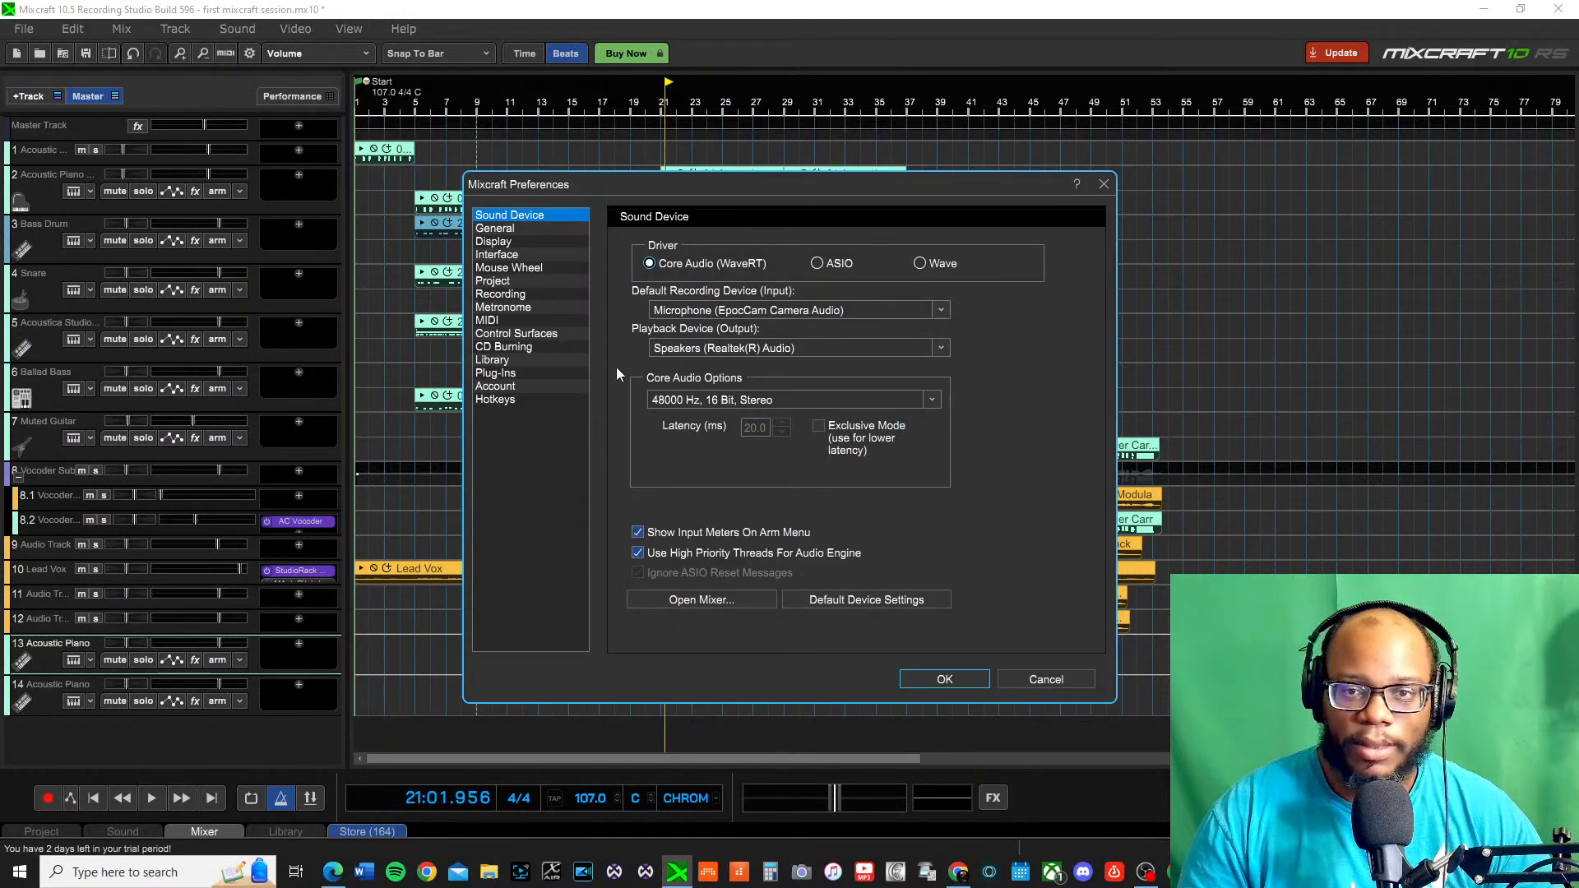
pyautogui.click(512, 243)
pyautogui.click(497, 229)
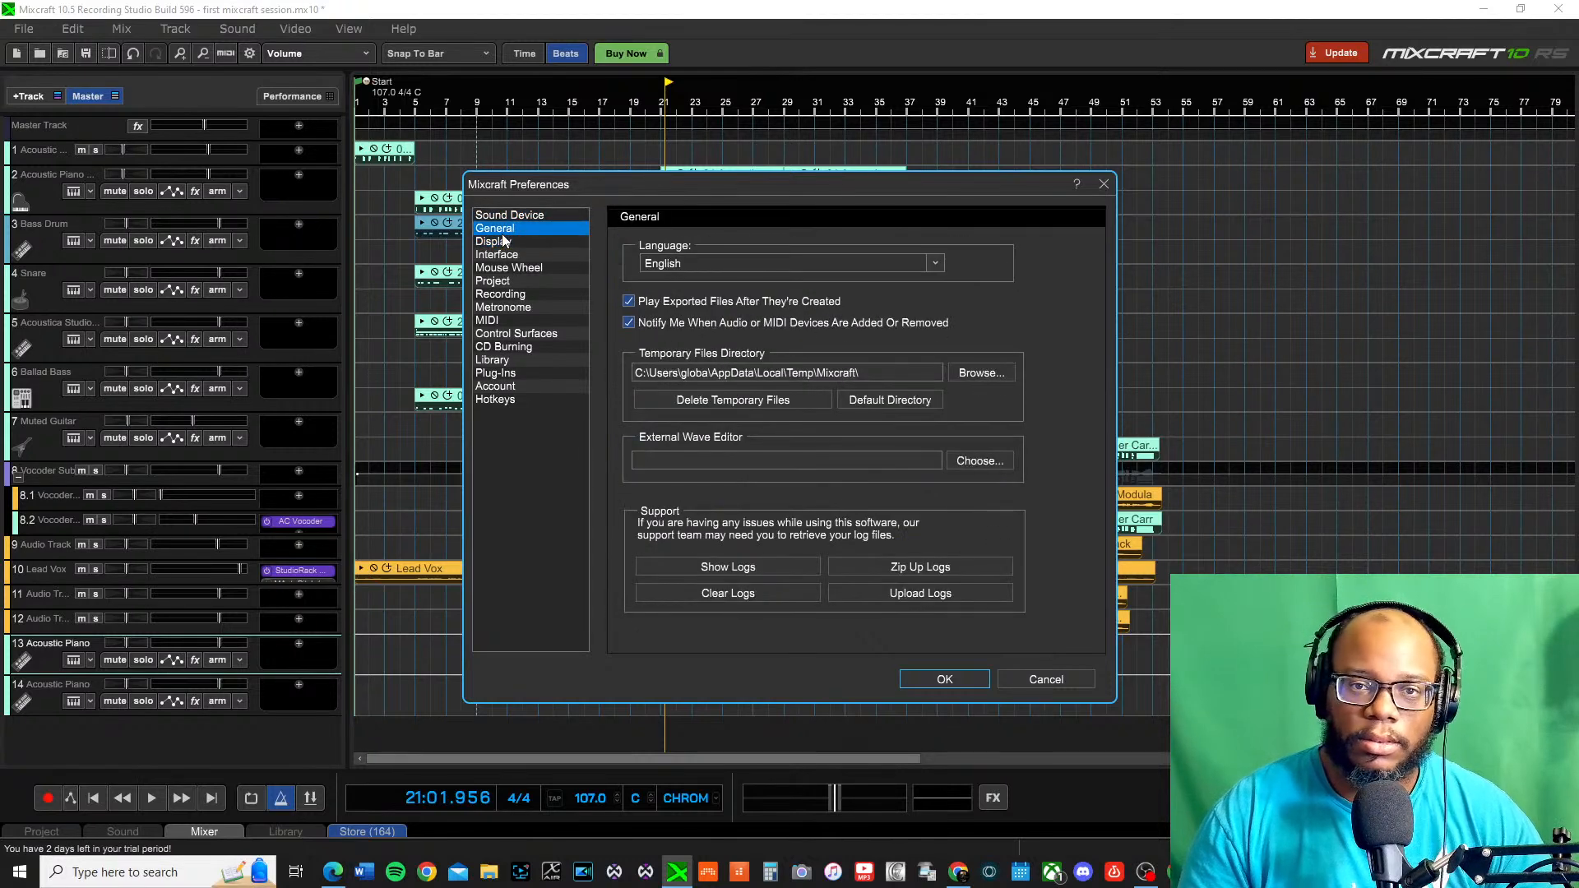
pyautogui.click(503, 296)
pyautogui.click(506, 310)
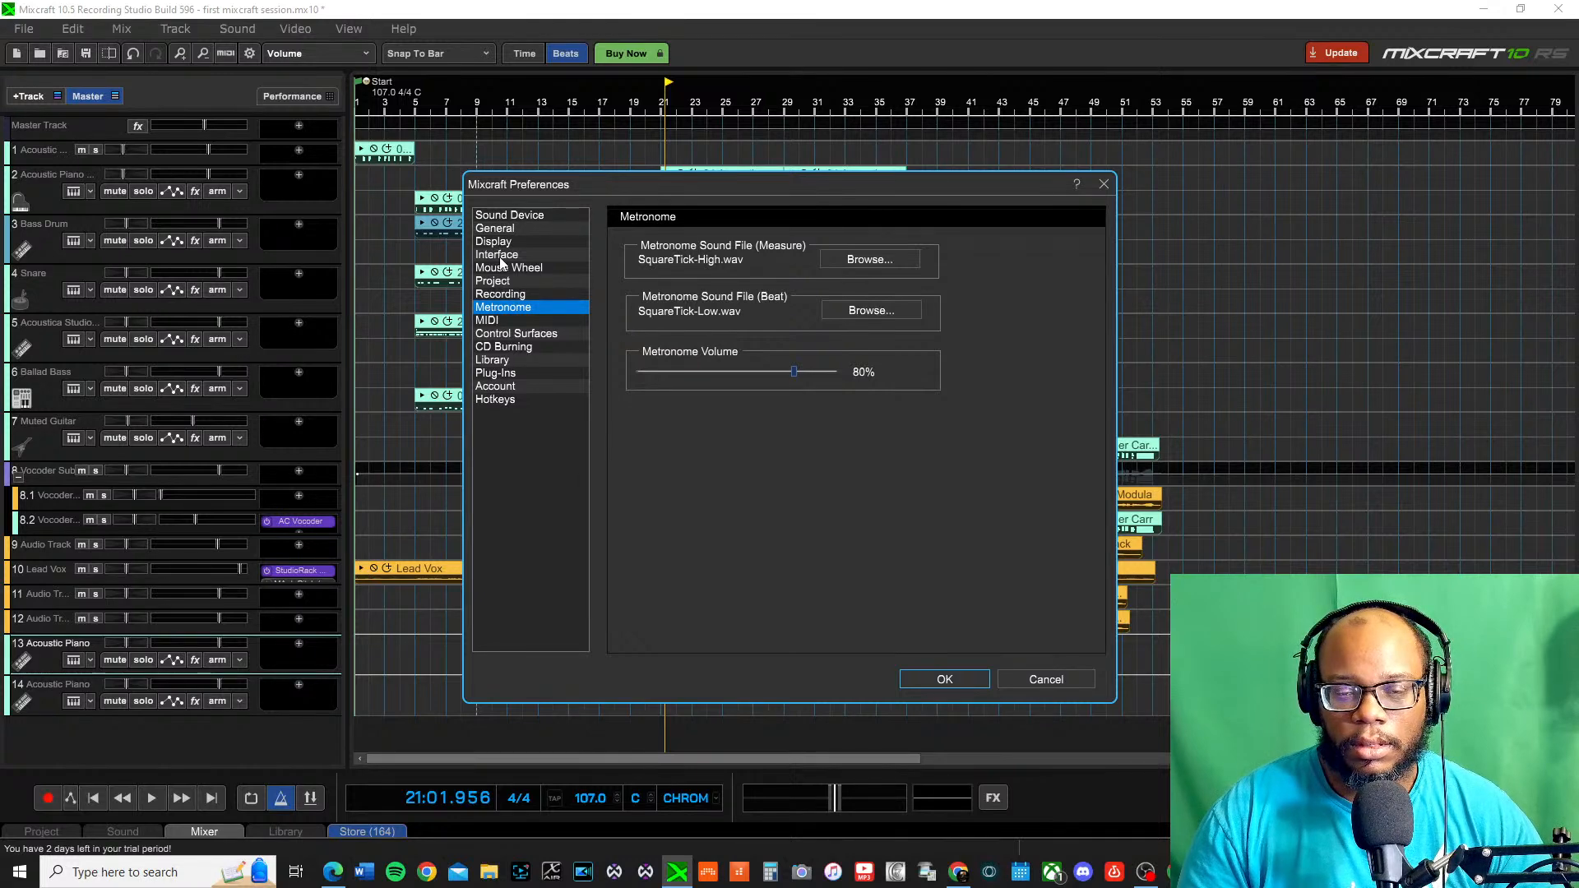
# Set both the default recording input and the playback output device to Line (ZOOM L-8 Audio), and apply the sound device preferences
pyautogui.click(504, 216)
pyautogui.click(769, 311)
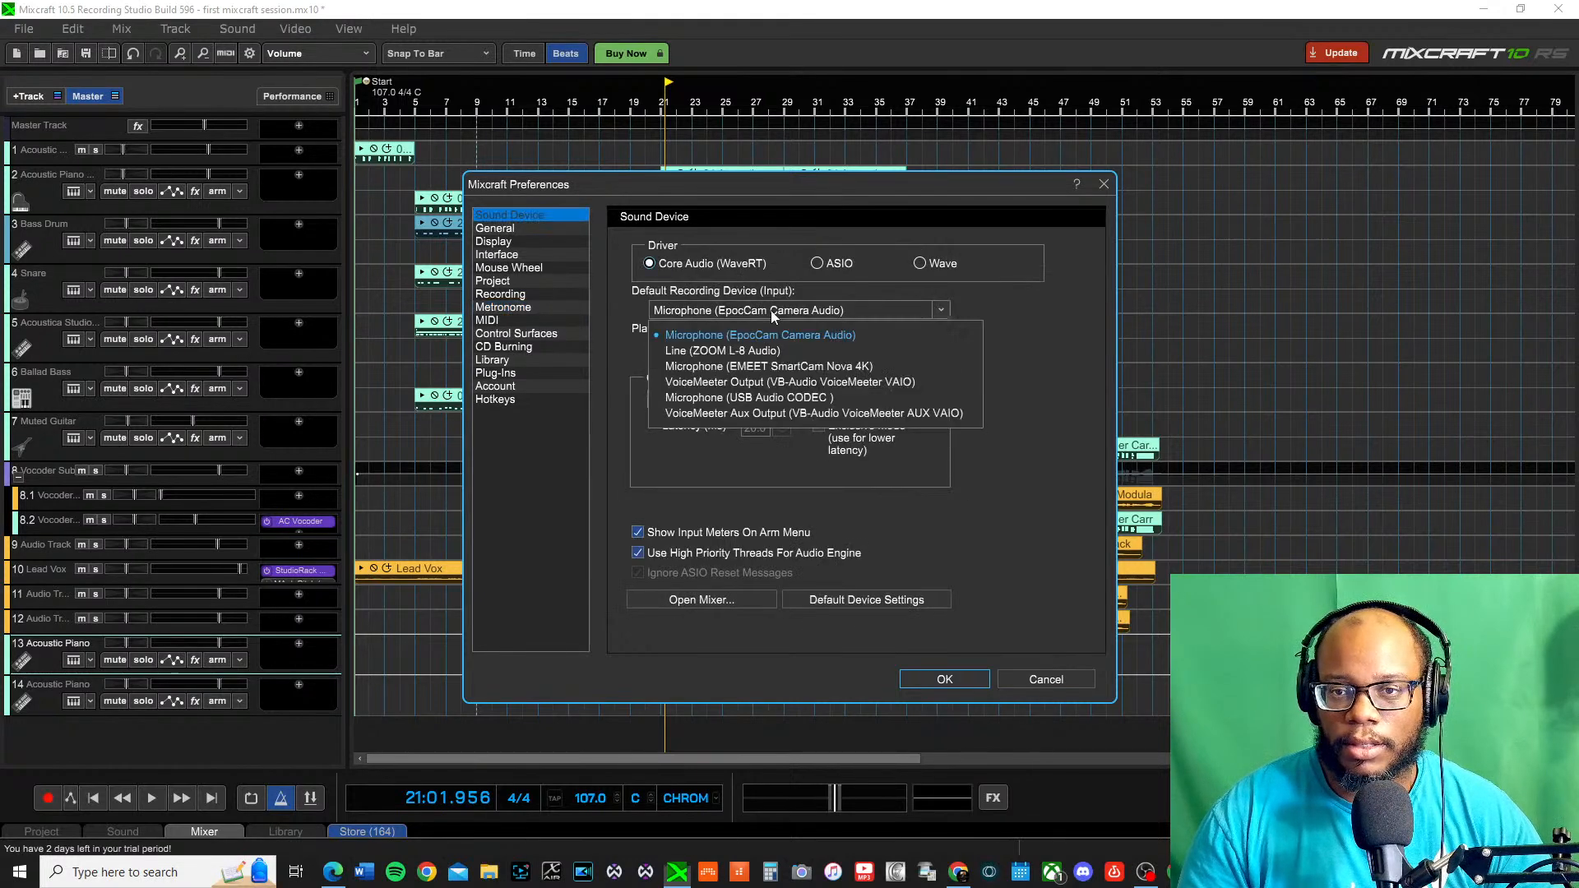
pyautogui.click(744, 351)
pyautogui.click(709, 353)
pyautogui.click(739, 372)
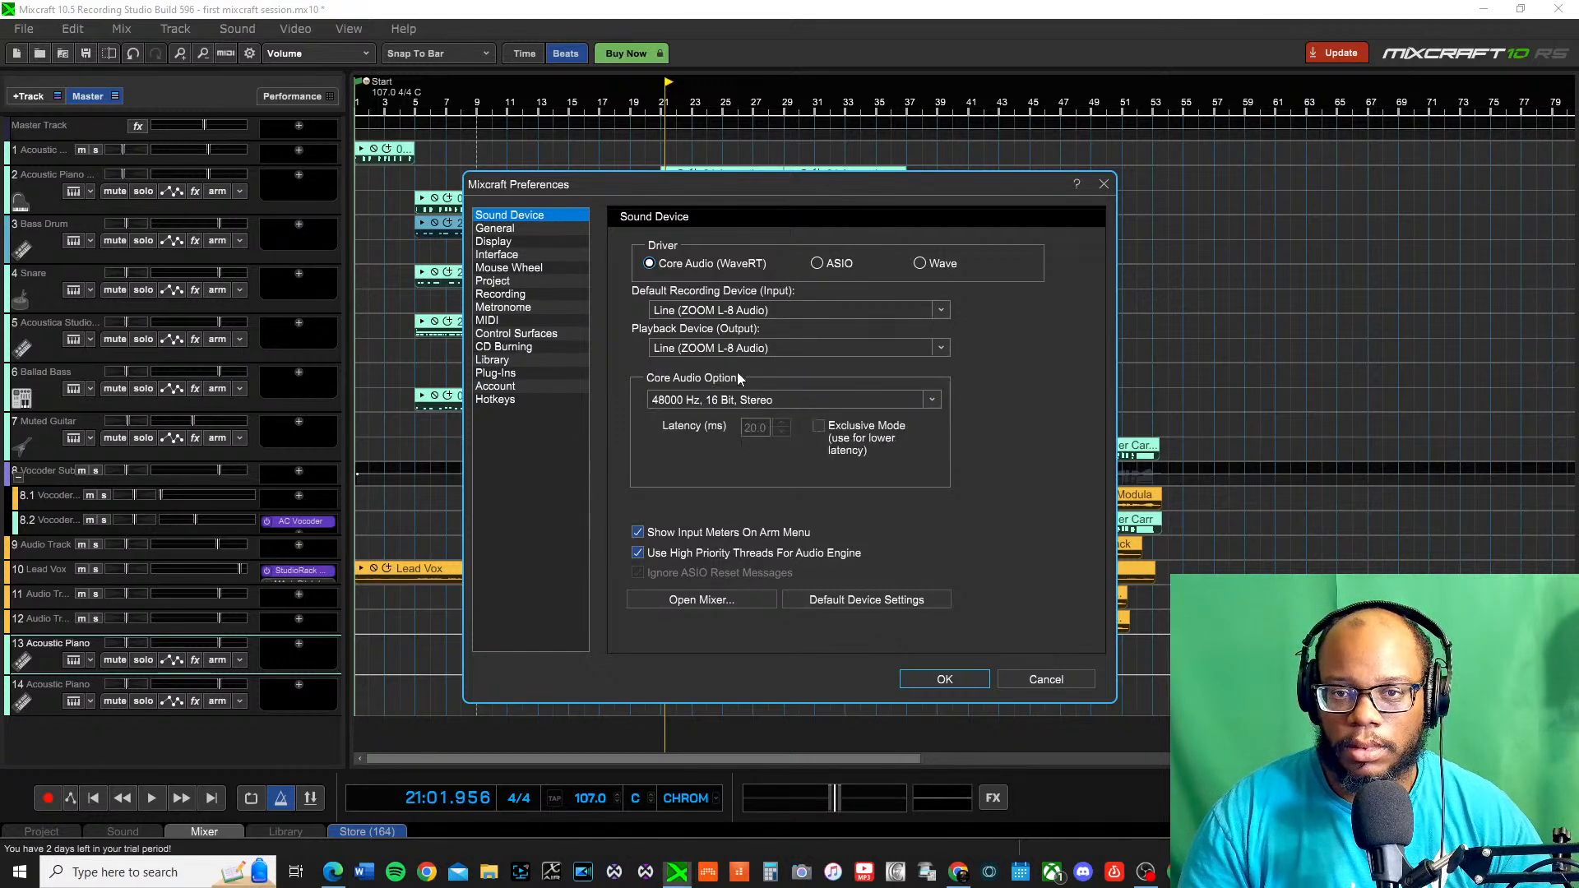
pyautogui.click(945, 679)
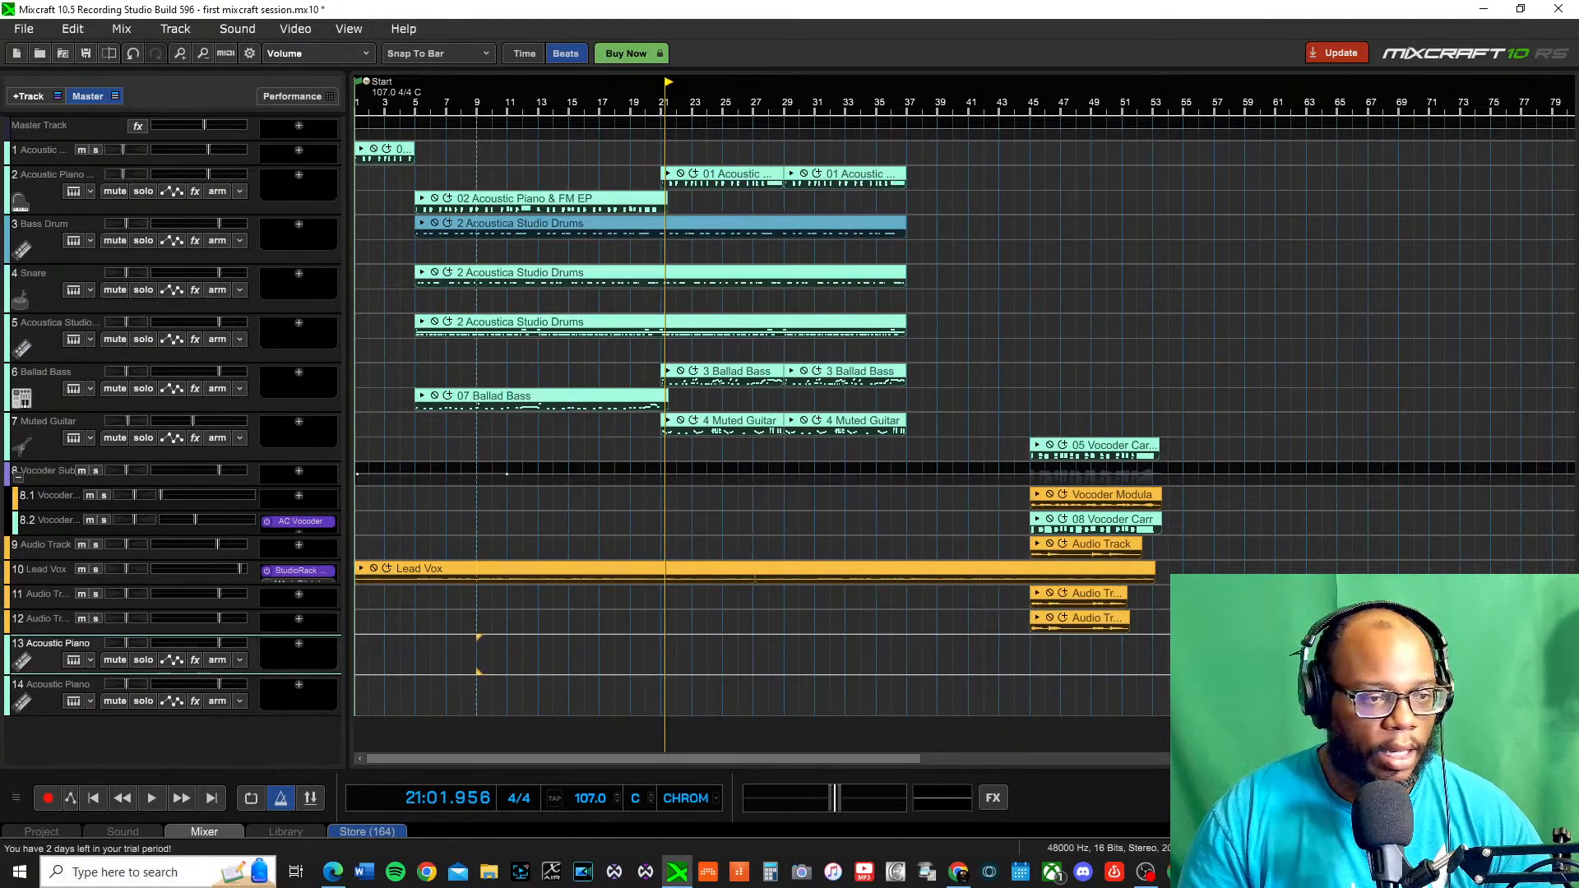
# Listen to the song from bar 10 and again from bar 2, dismissing the hardware change notice, and stop playback at bar 17
pyautogui.hotkey('alt', 'Tab')
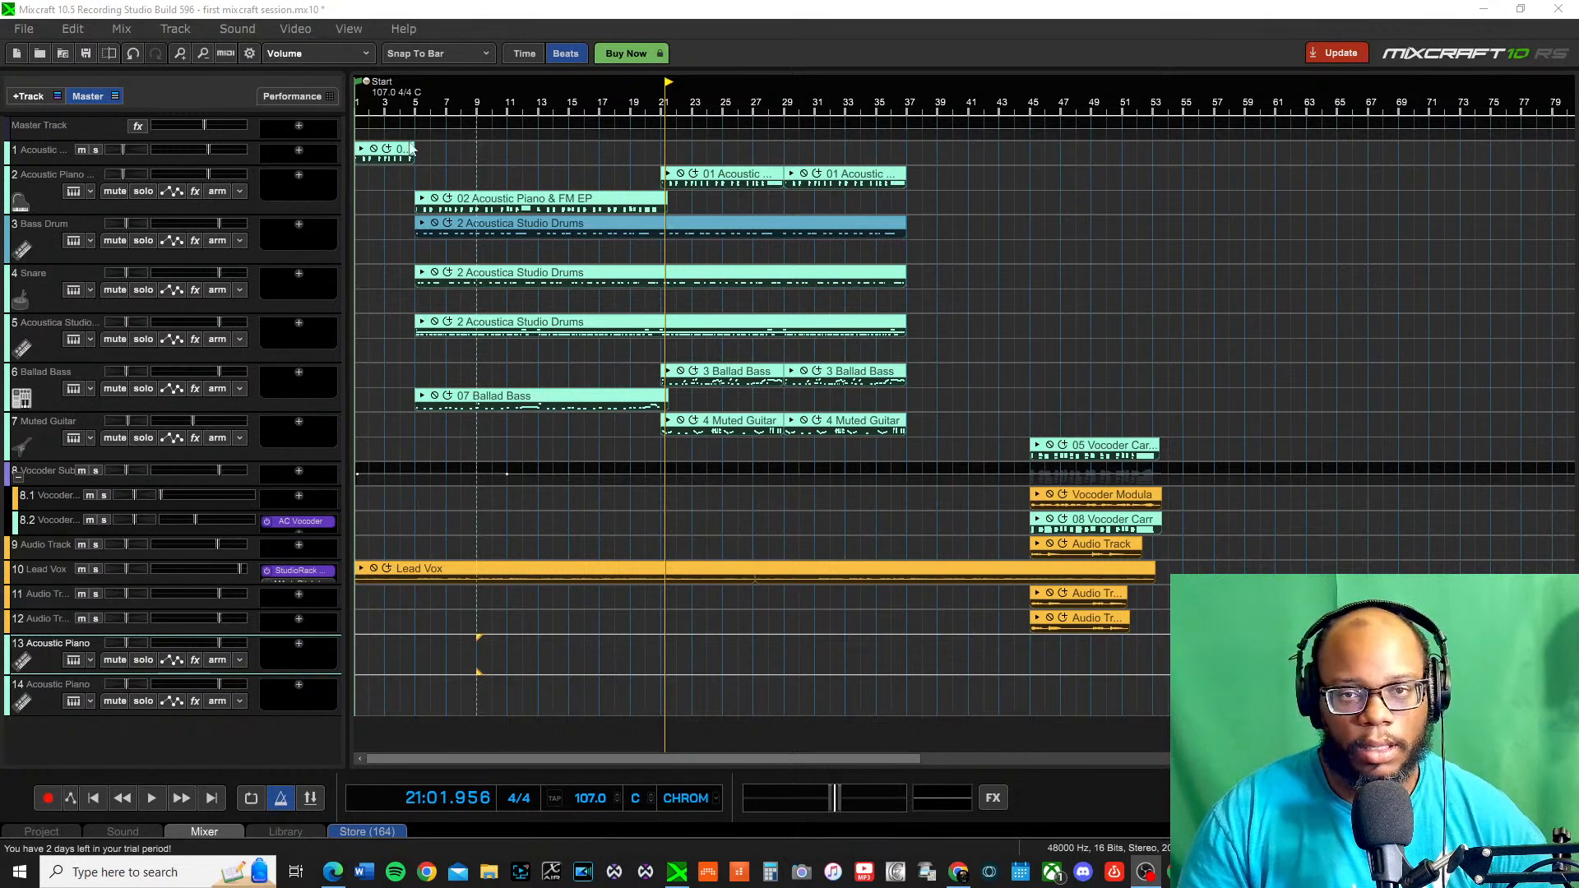
pyautogui.click(490, 113)
pyautogui.press('space')
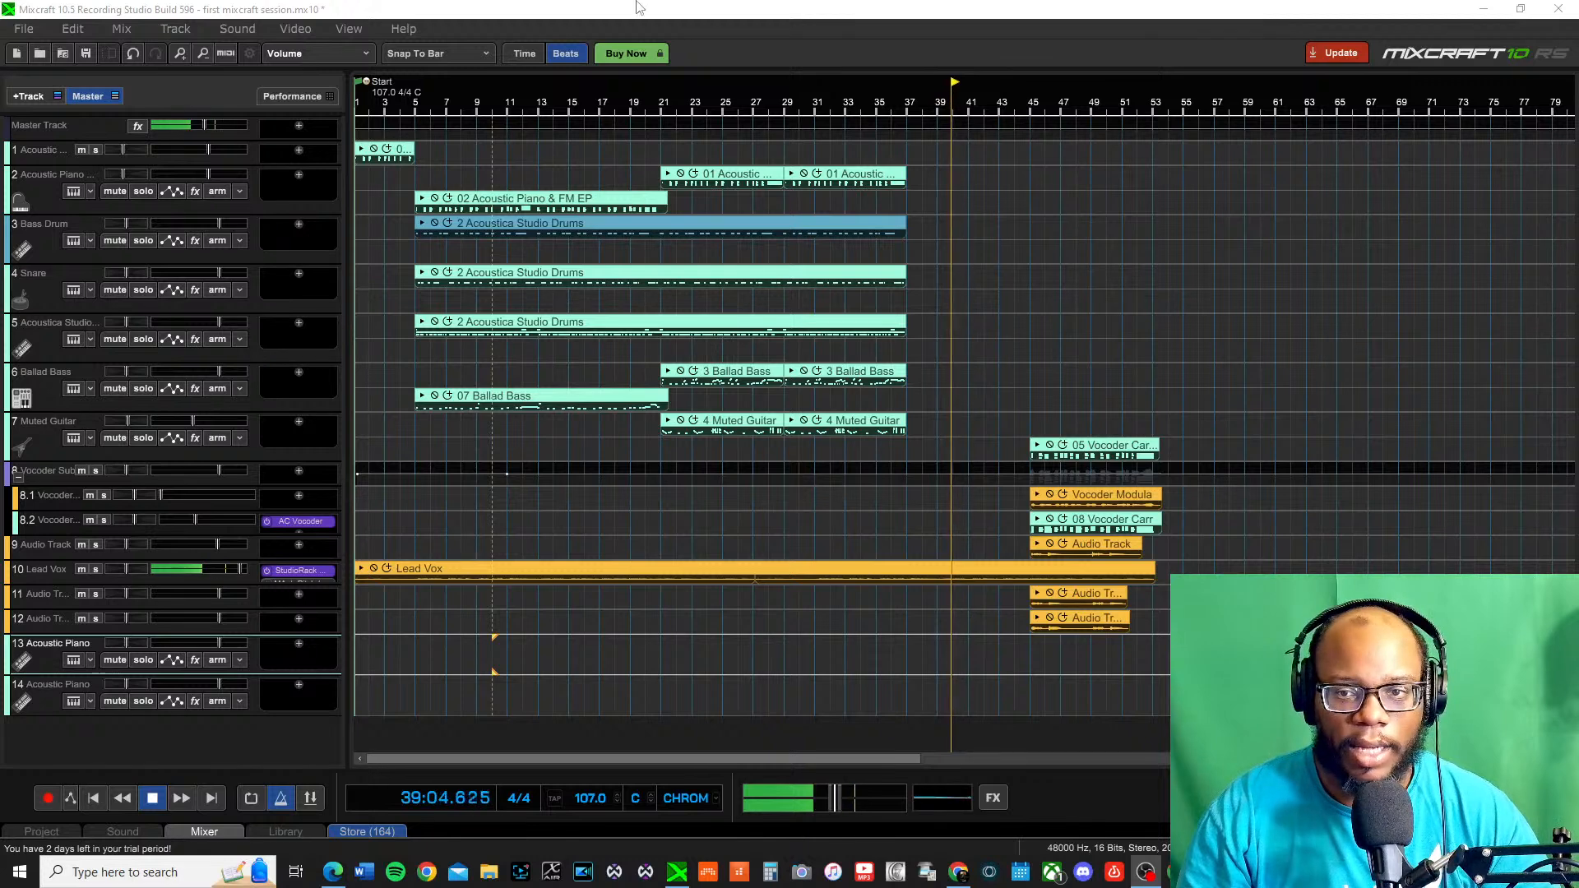
pyautogui.press('Home')
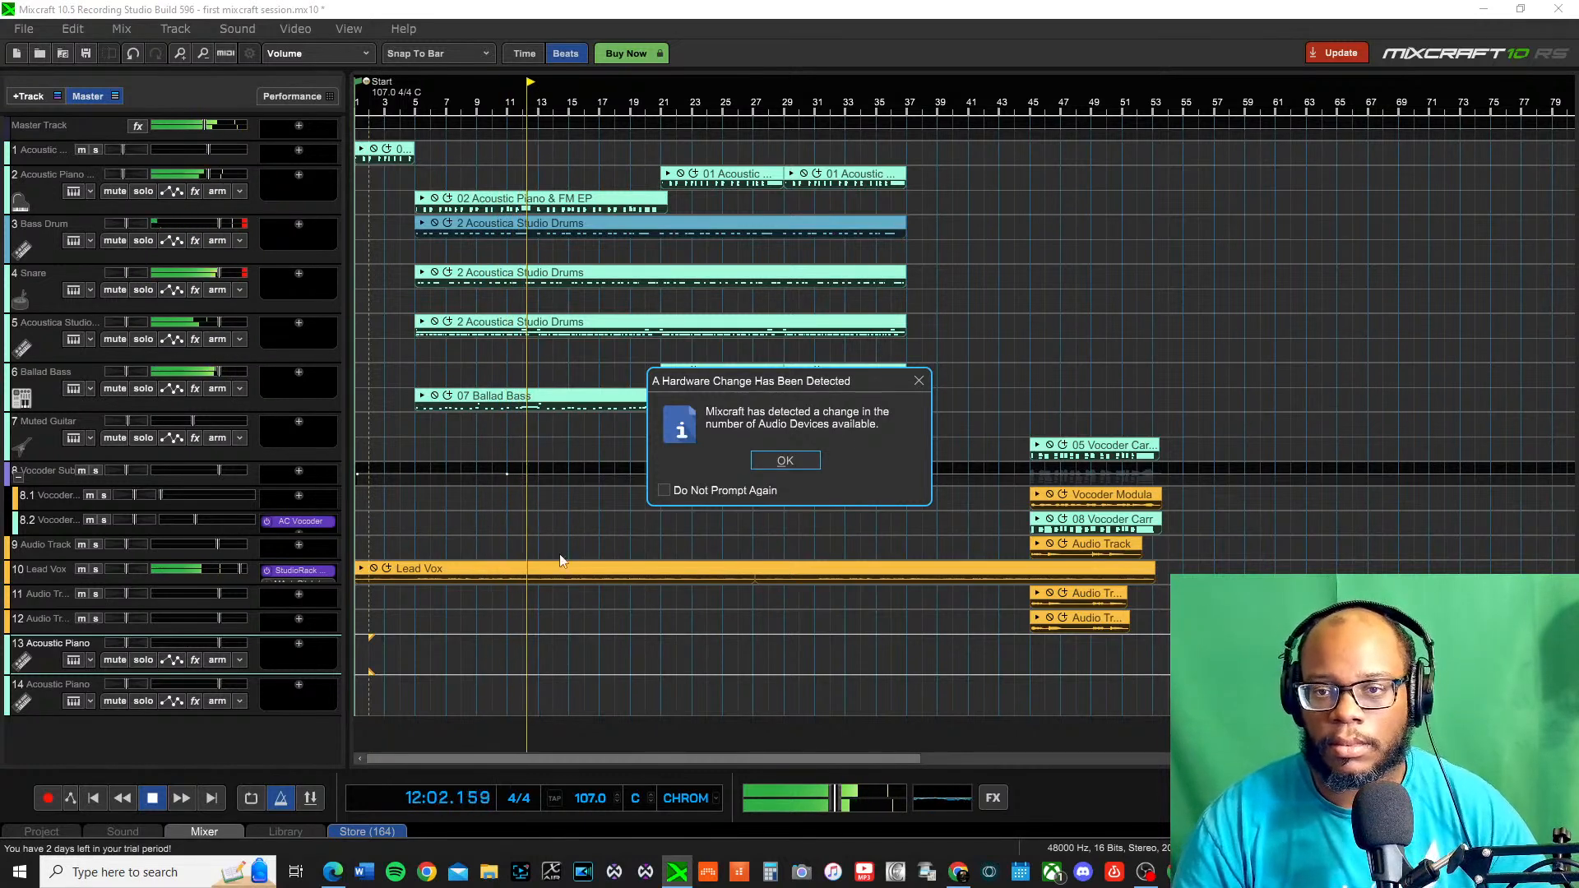
pyautogui.click(765, 461)
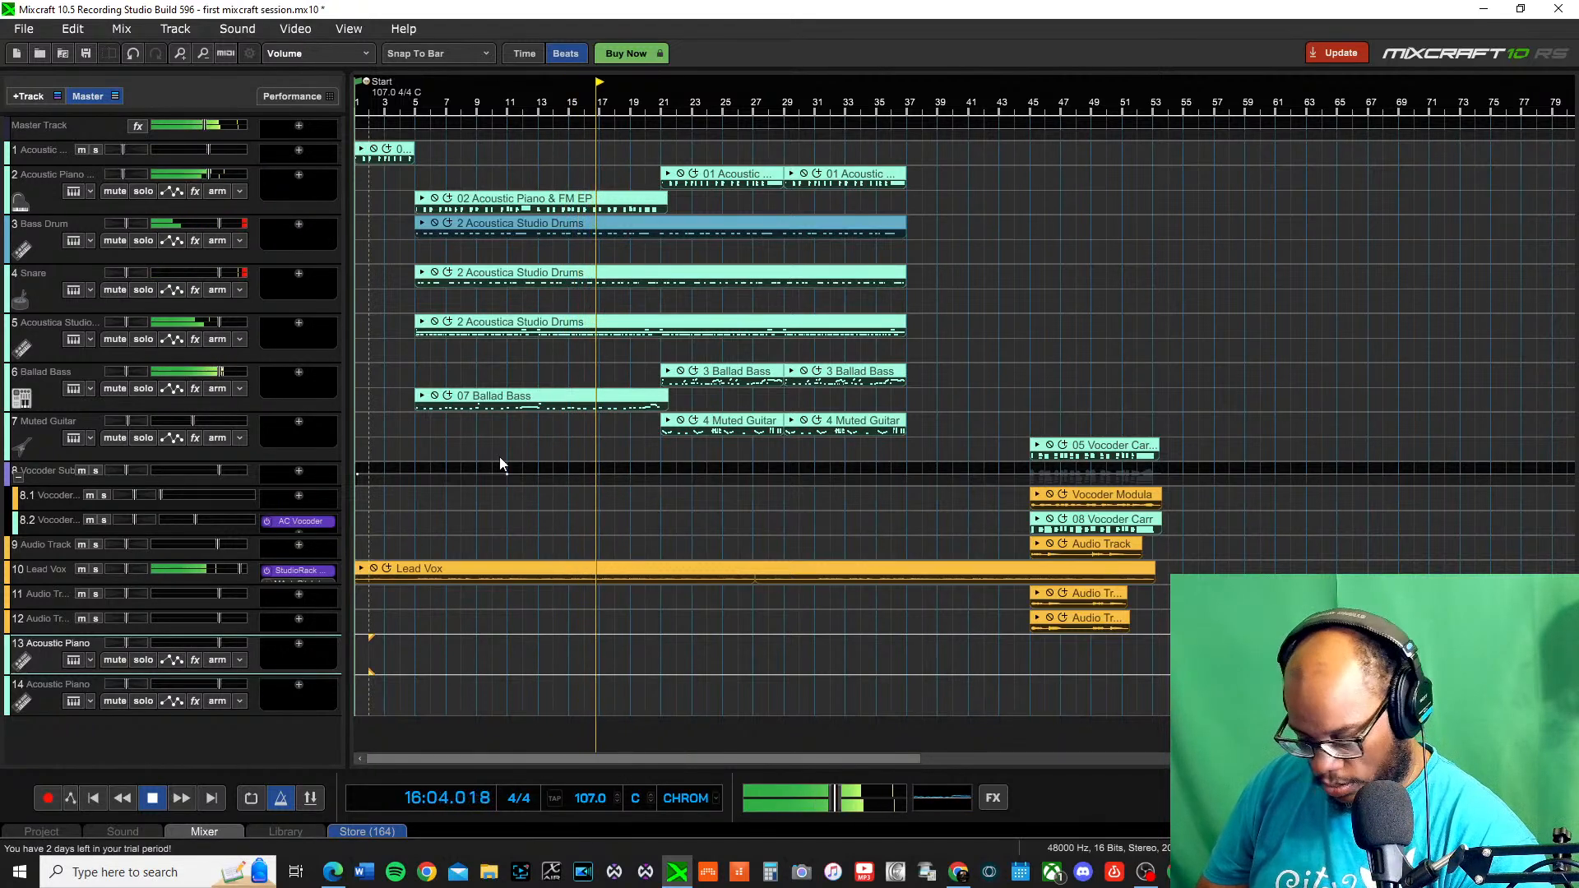
pyautogui.press('space')
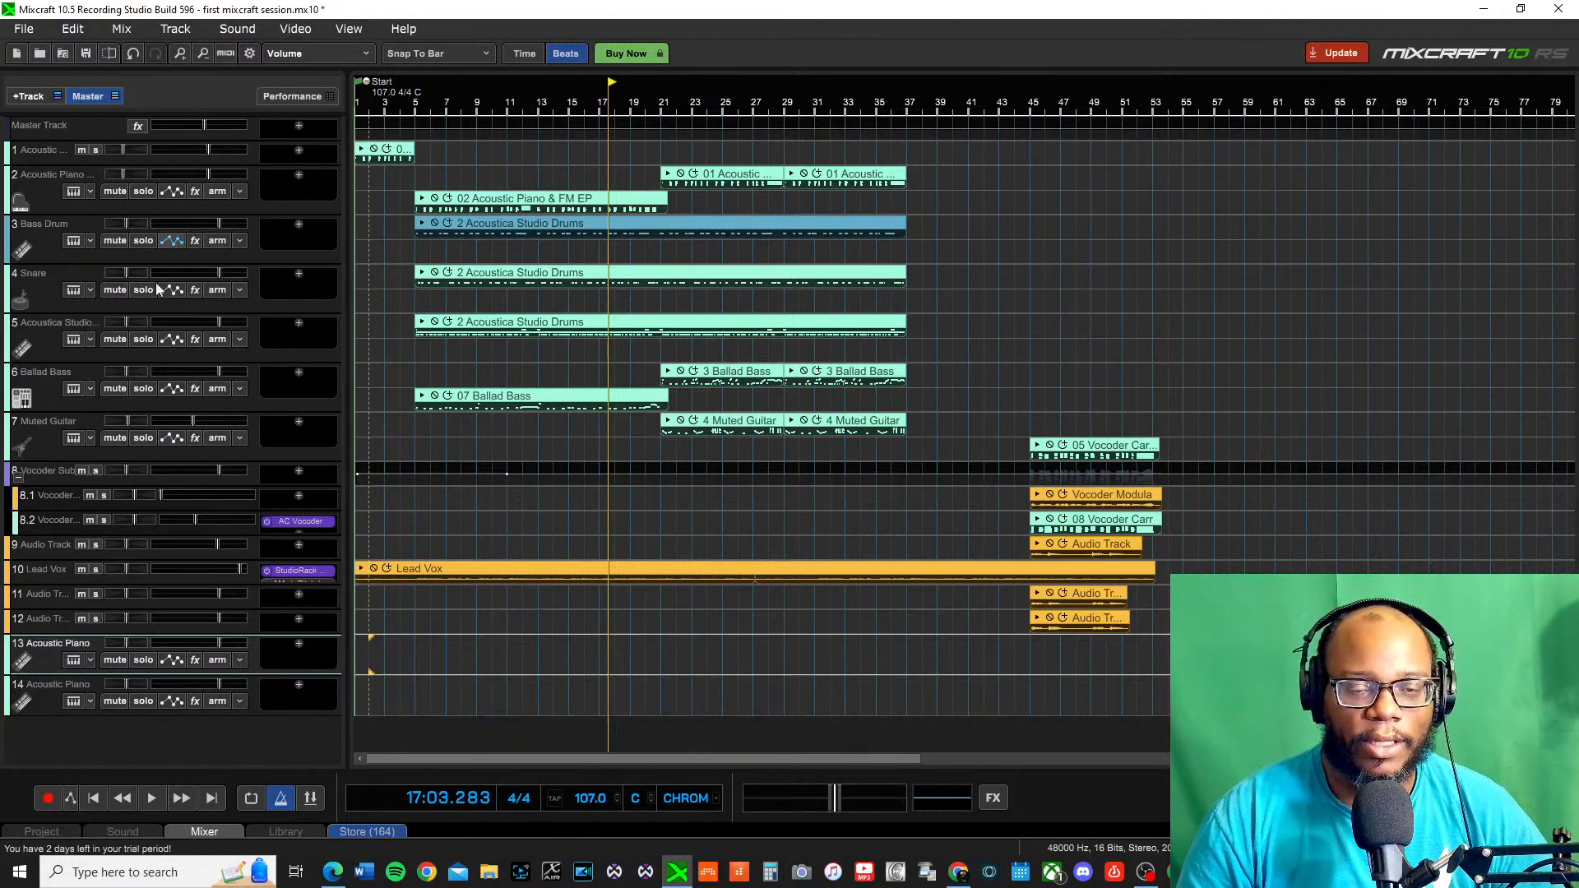
# View the track image choices and instrument presets for track 13 without changing them, and move the playhead to bar 4
pyautogui.click(21, 658)
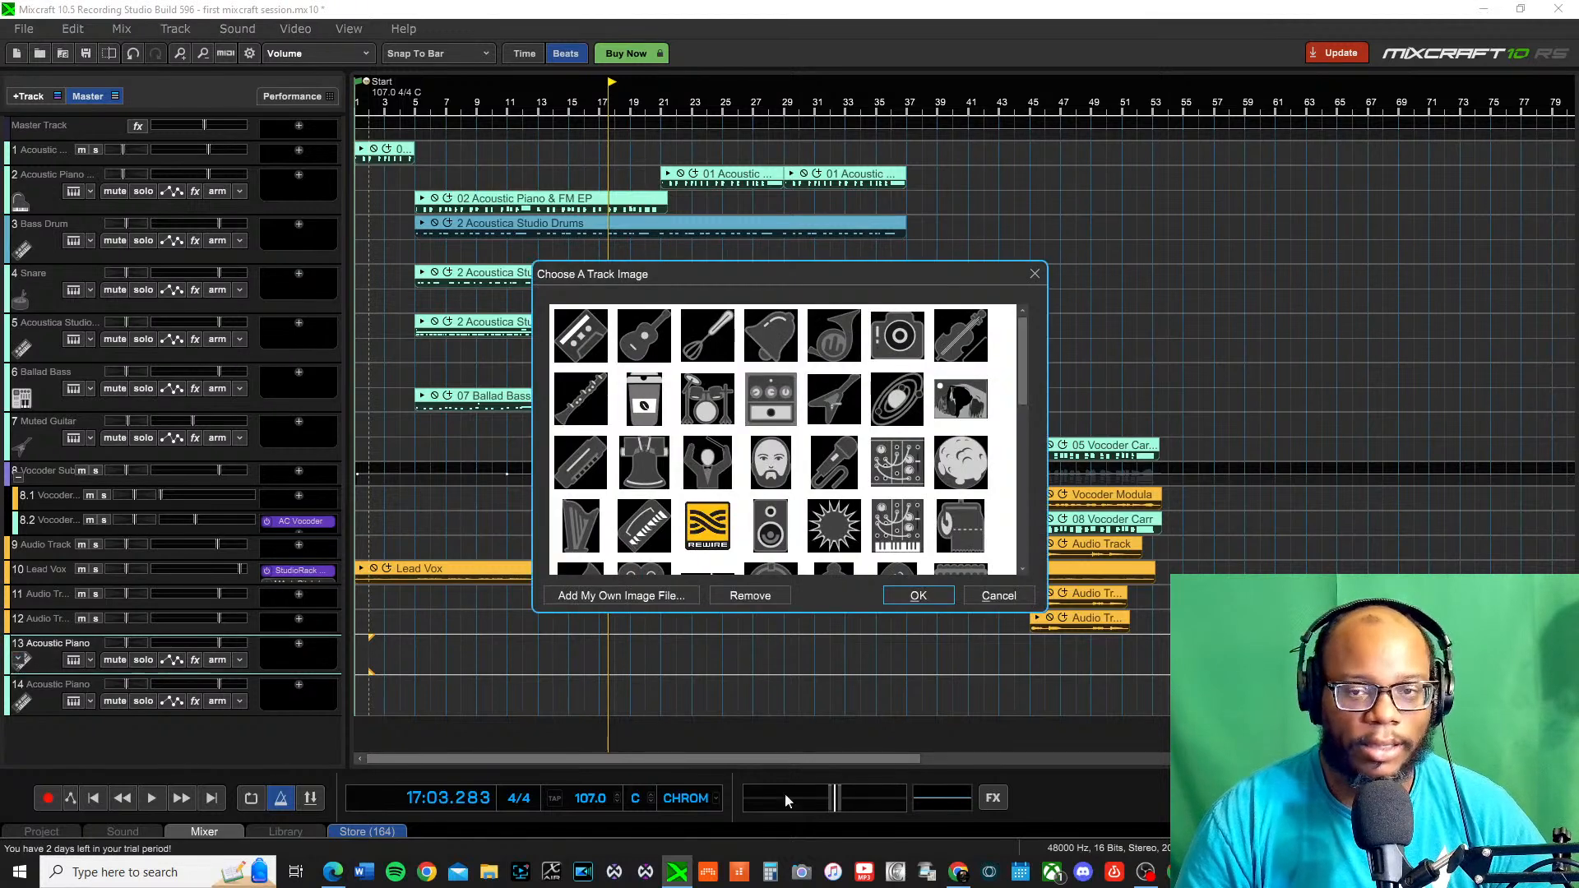
pyautogui.click(998, 596)
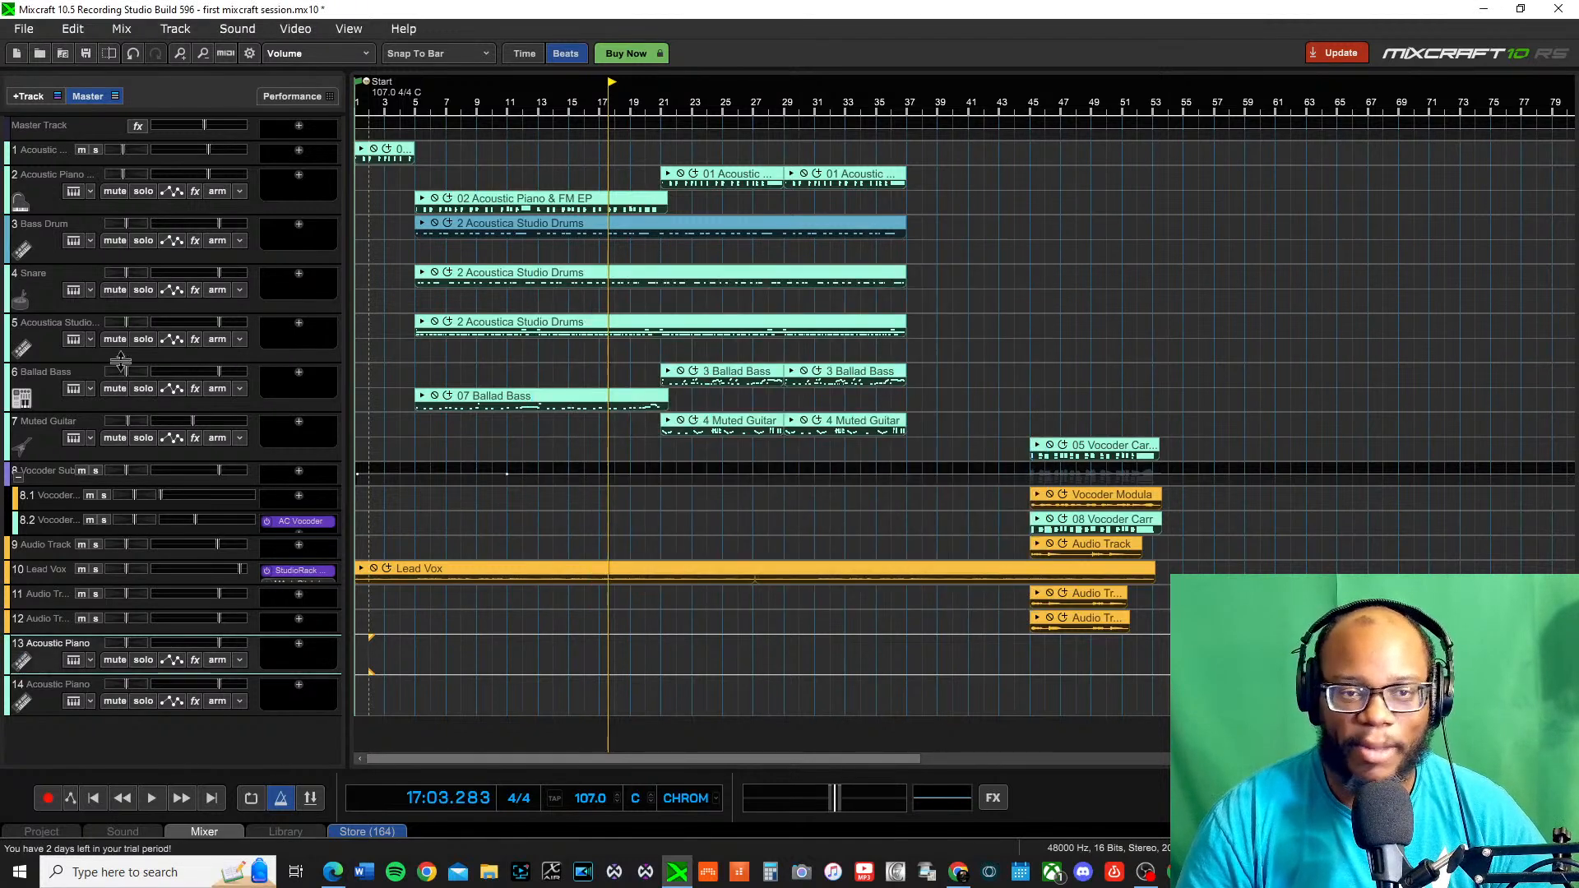
pyautogui.click(75, 663)
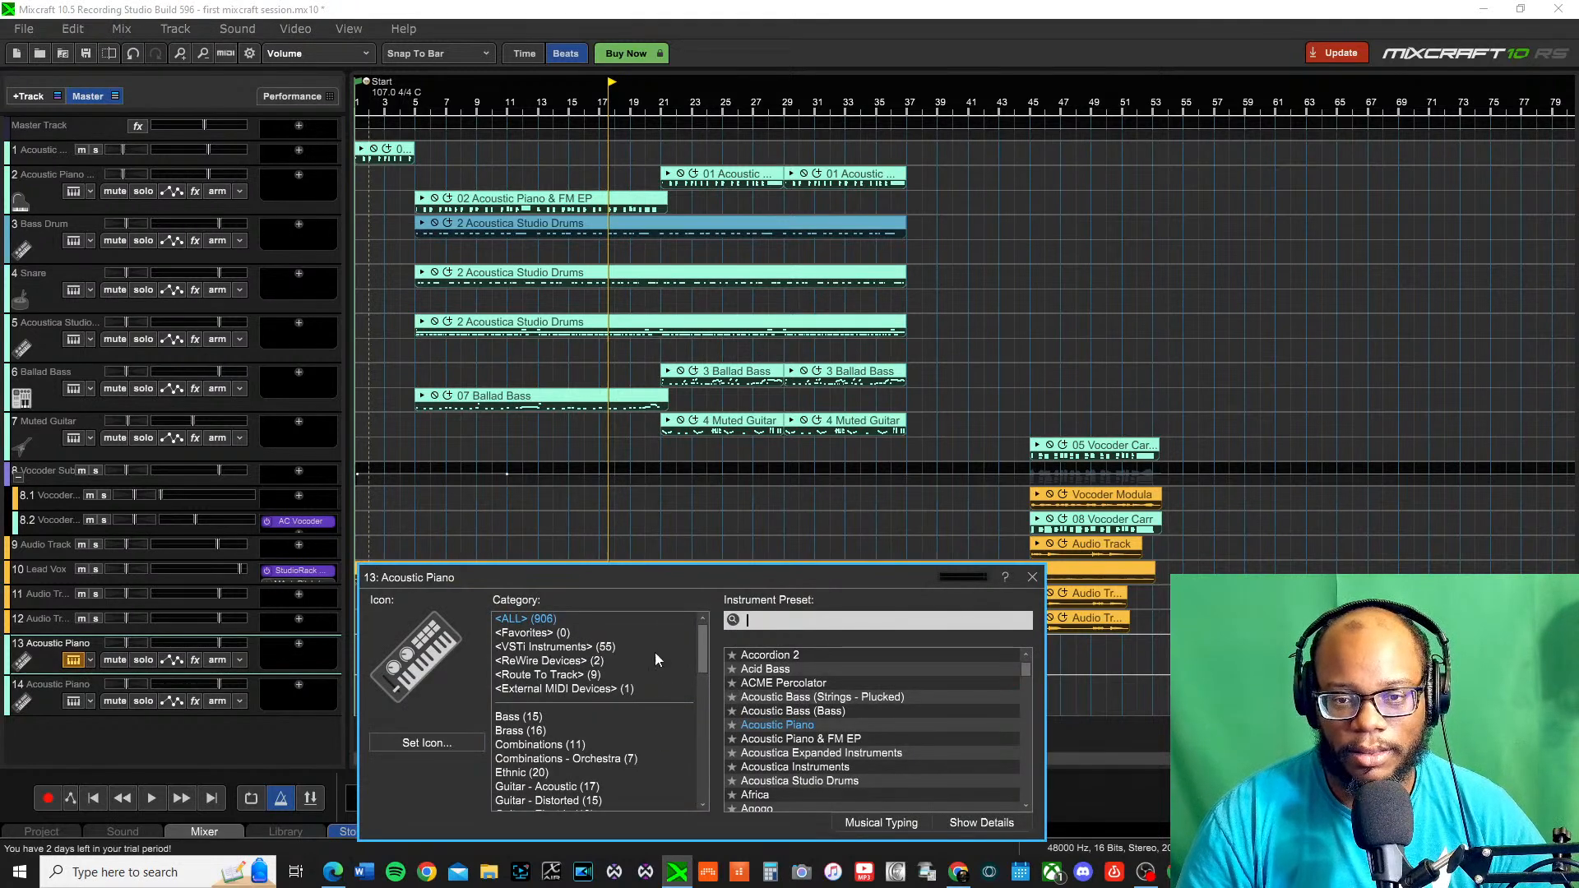
pyautogui.click(1032, 577)
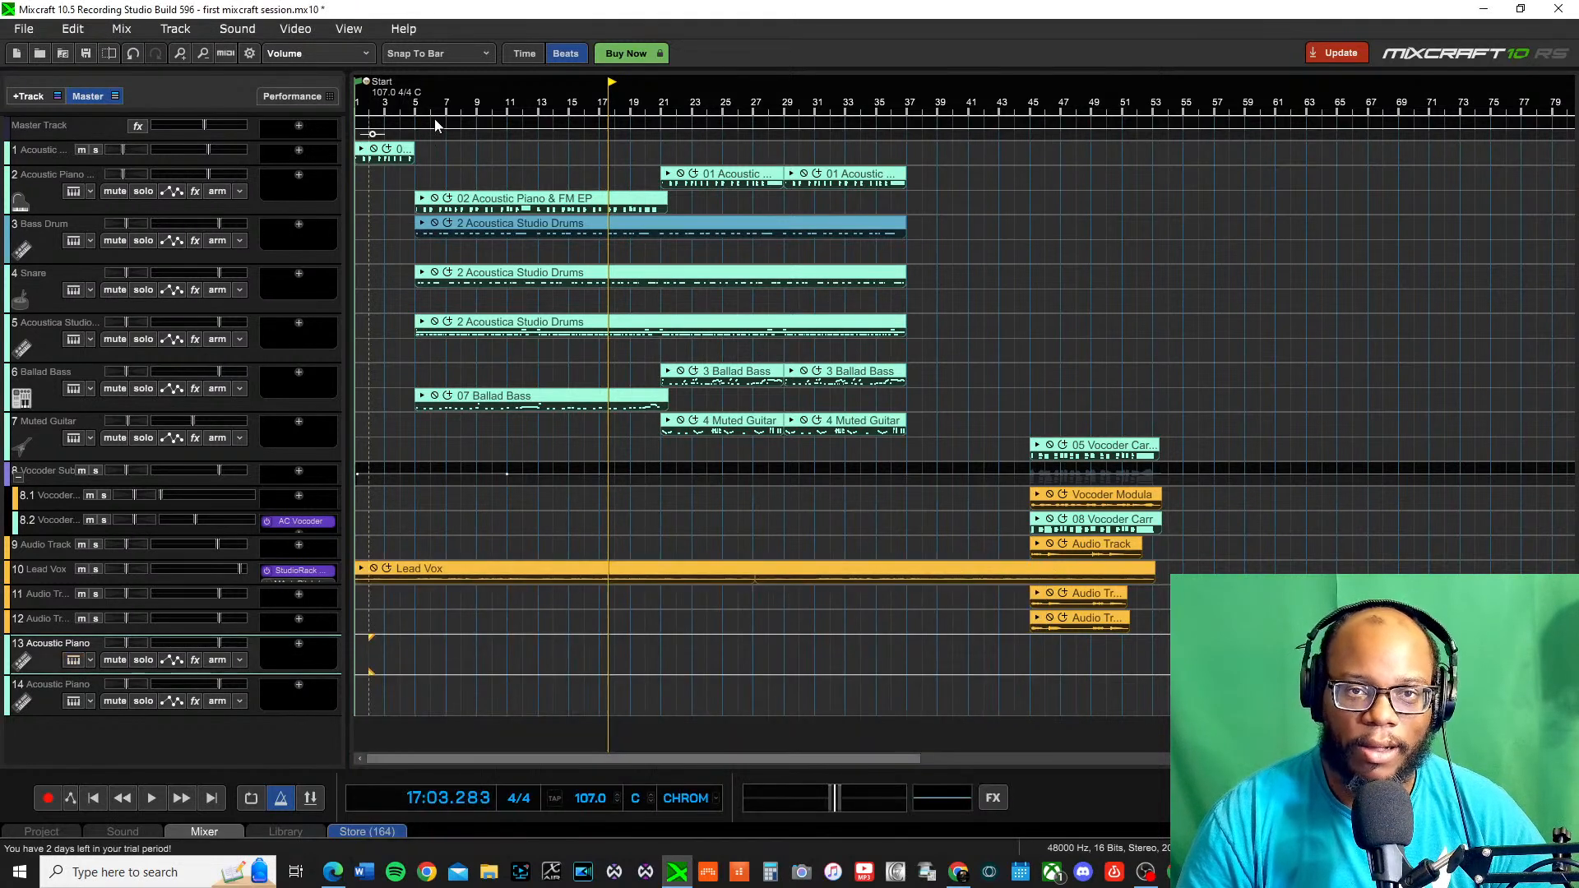
pyautogui.click(402, 106)
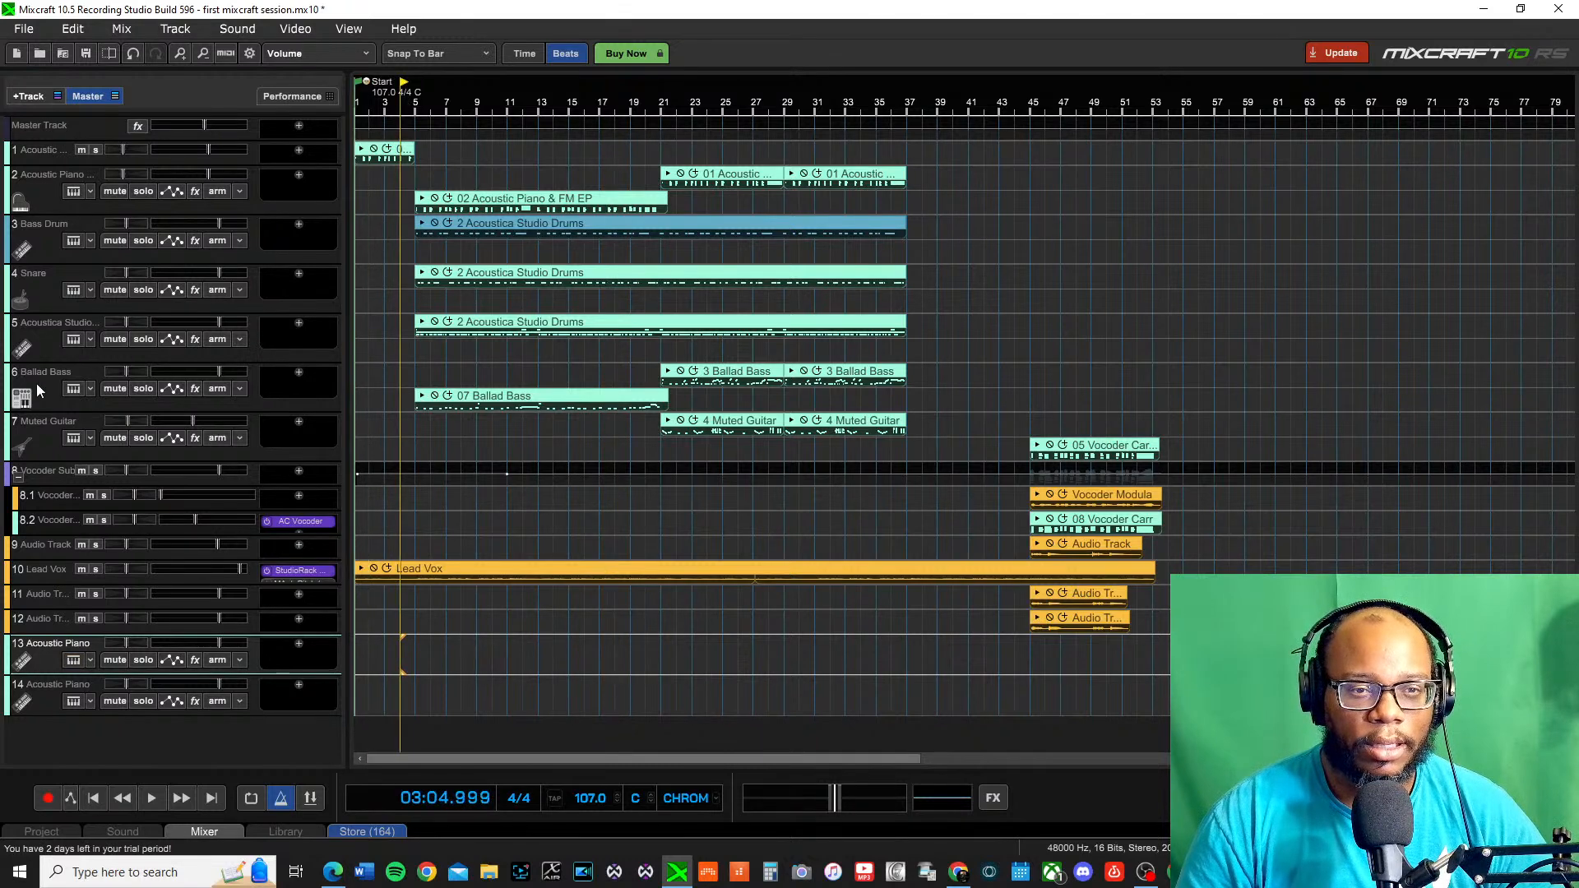
# Solo the Ballad Bass track and listen to it from bar 4, viewing its track image choices during playback without changing the image
pyautogui.click(142, 388)
pyautogui.press('space')
pyautogui.scroll(4, 511, 506)
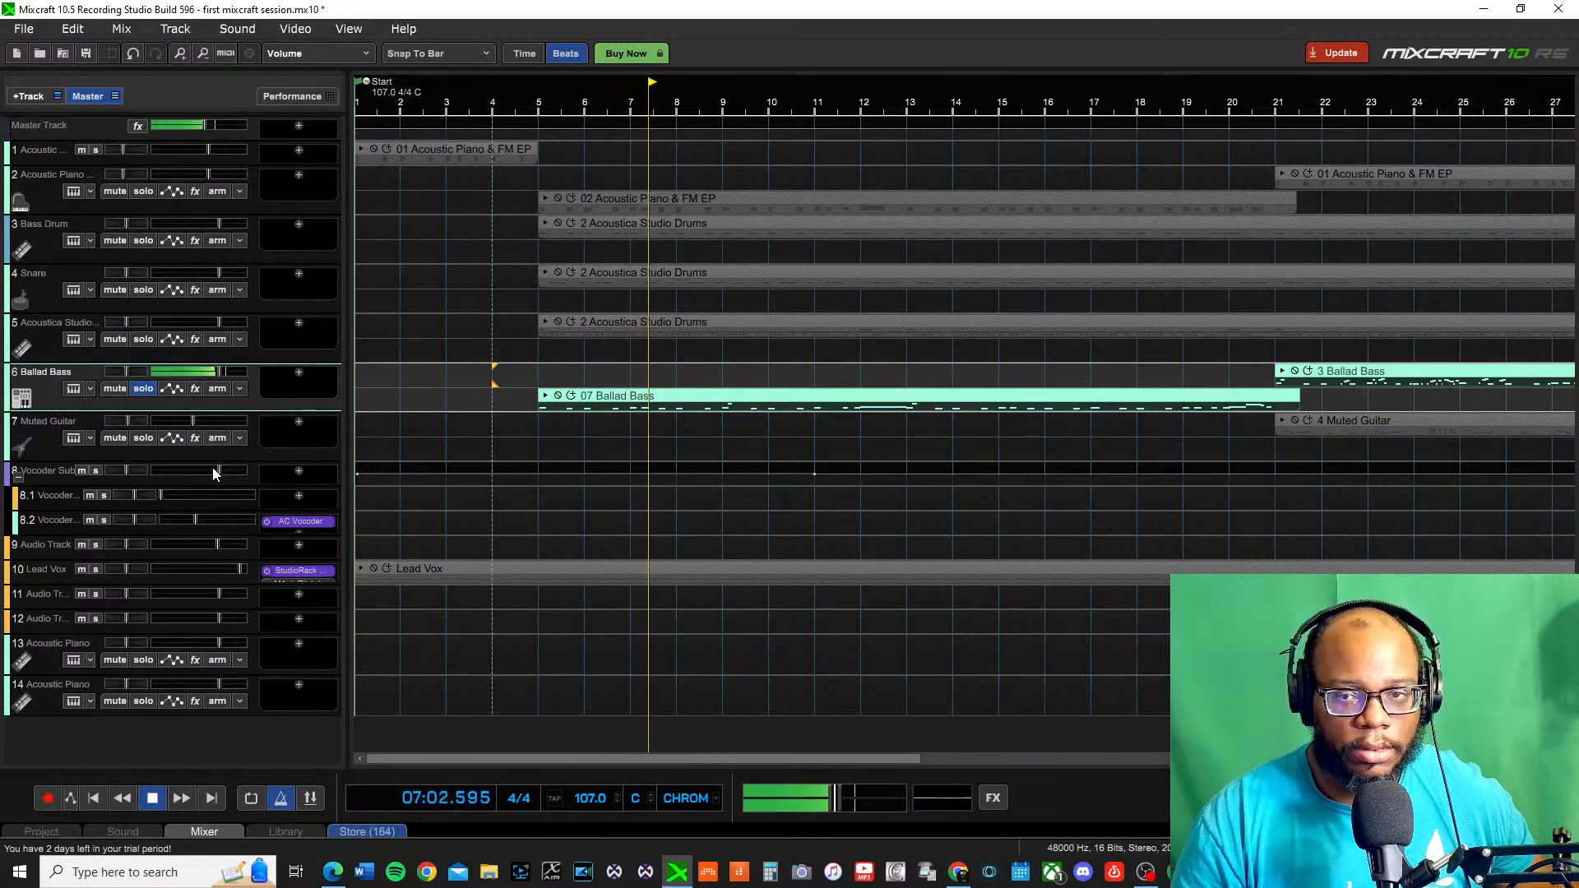
pyautogui.click(23, 398)
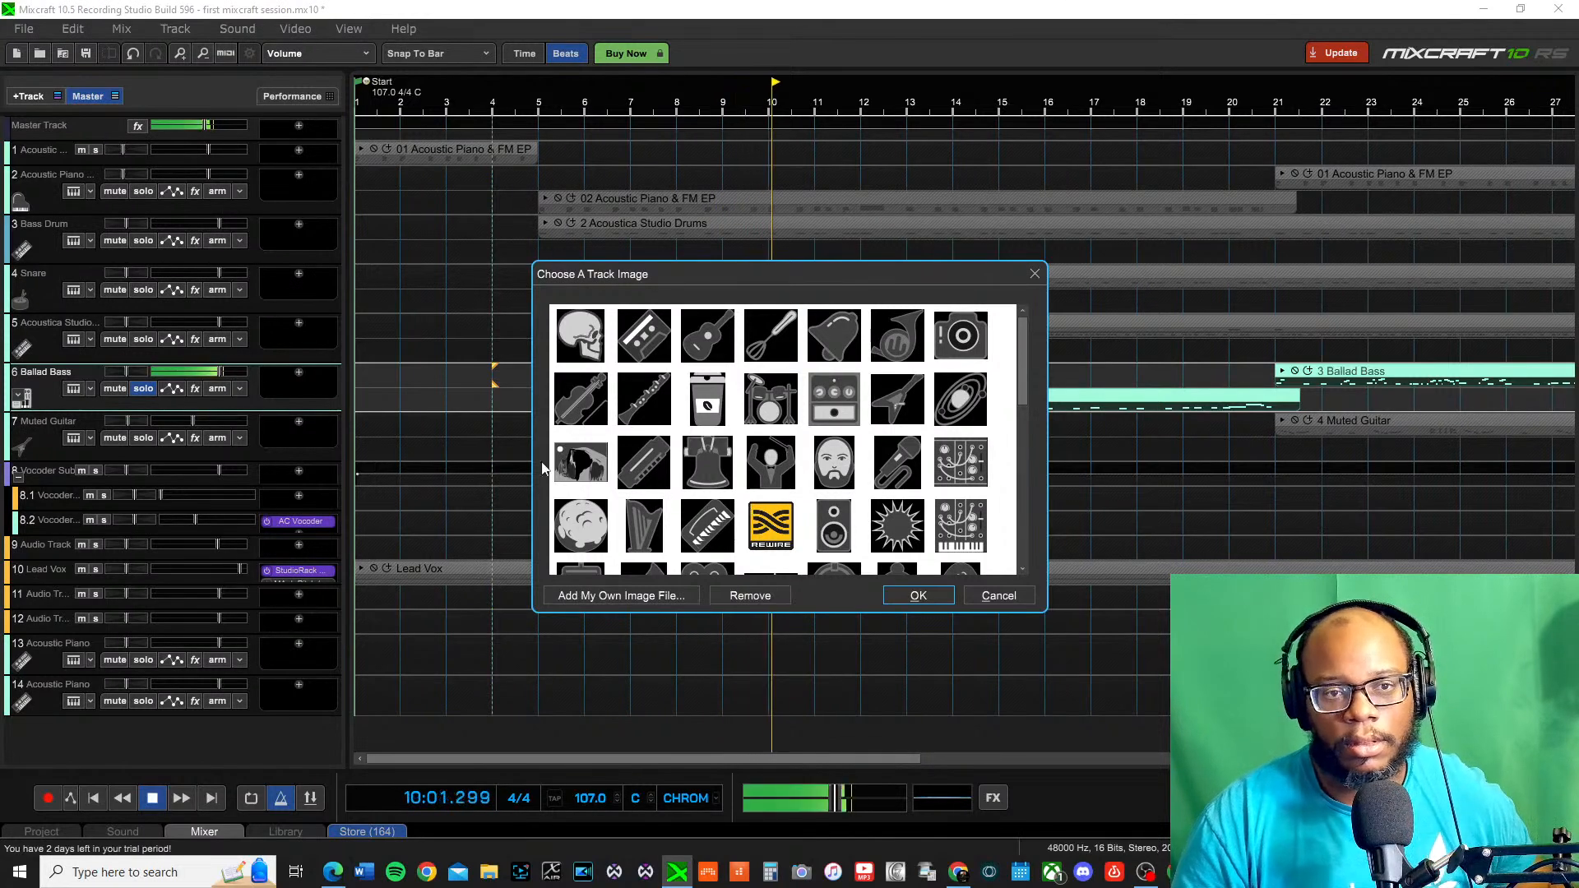
pyautogui.click(918, 596)
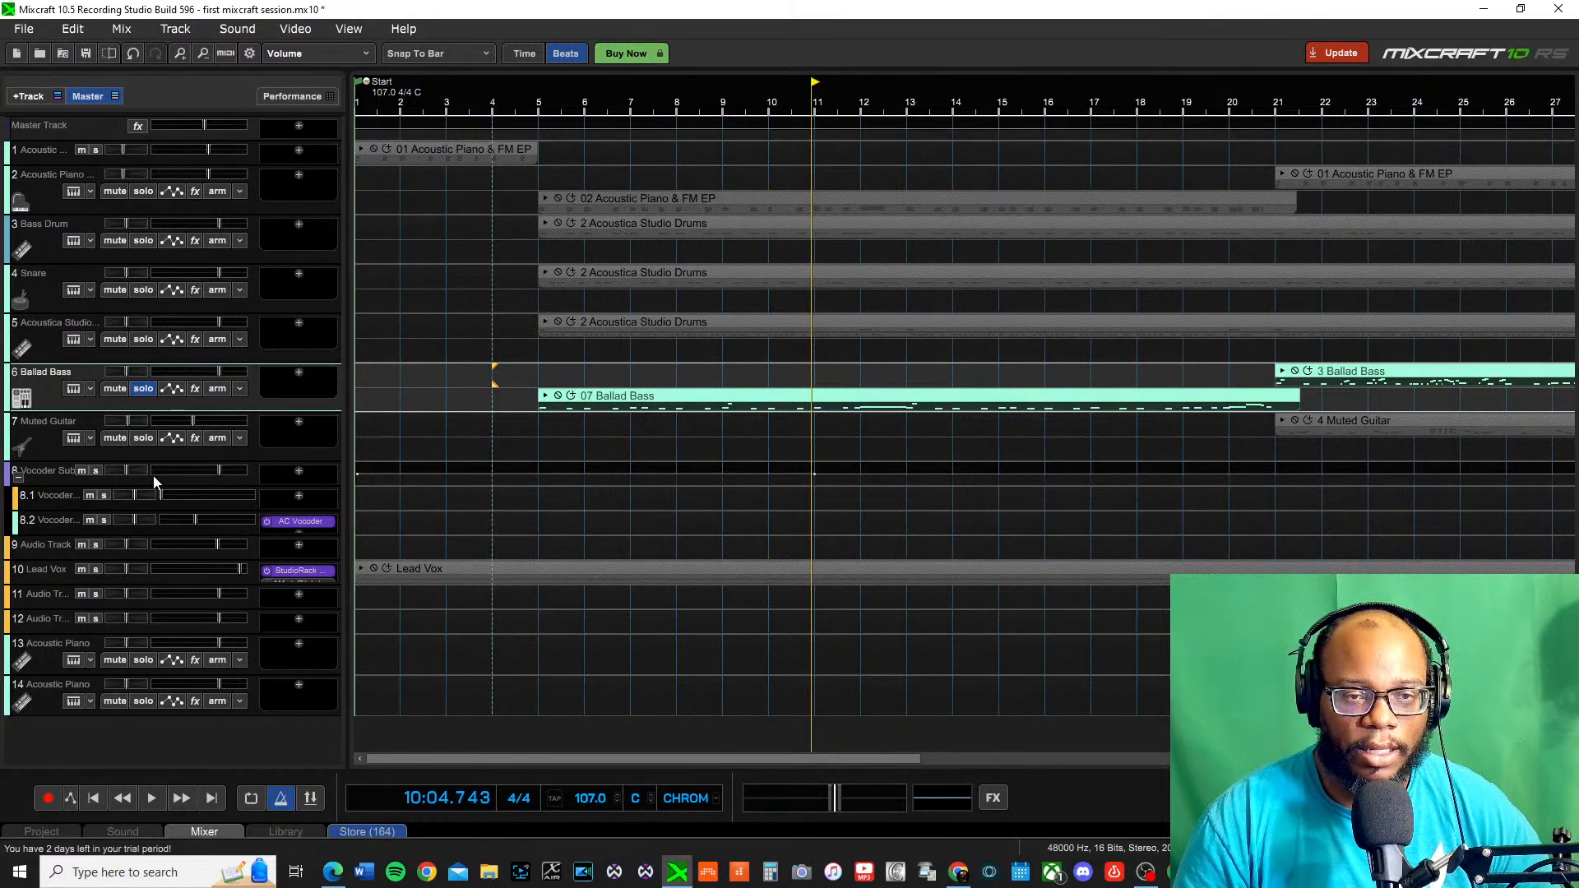
# Solo the Muted Guitar track alongside Ballad Bass, and listen to both from bar 22 to bar 26
pyautogui.click(113, 439)
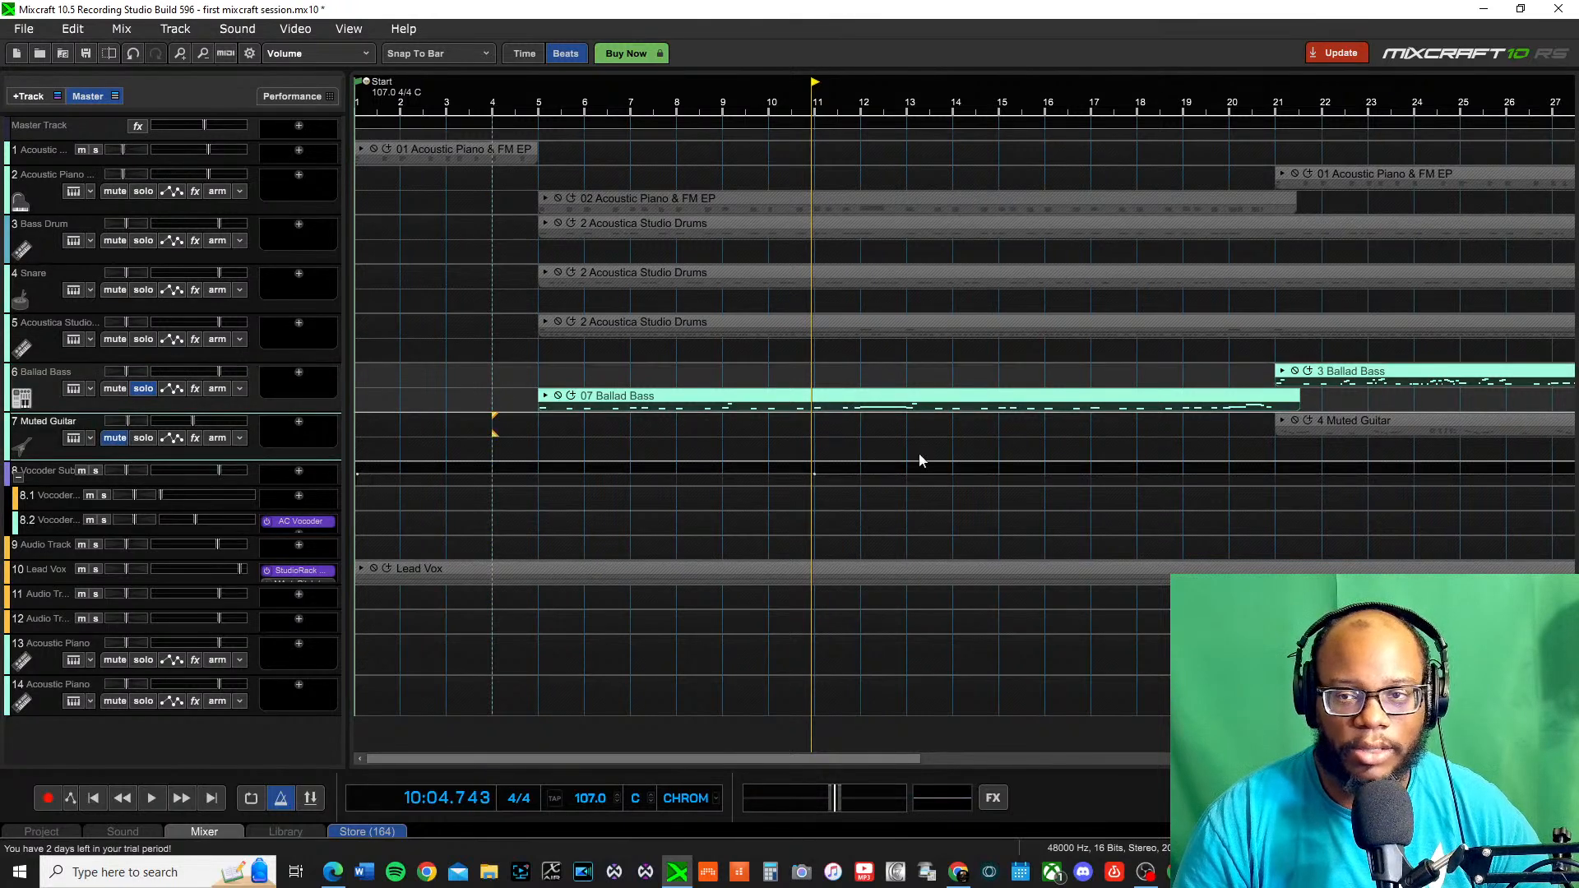
pyautogui.click(124, 439)
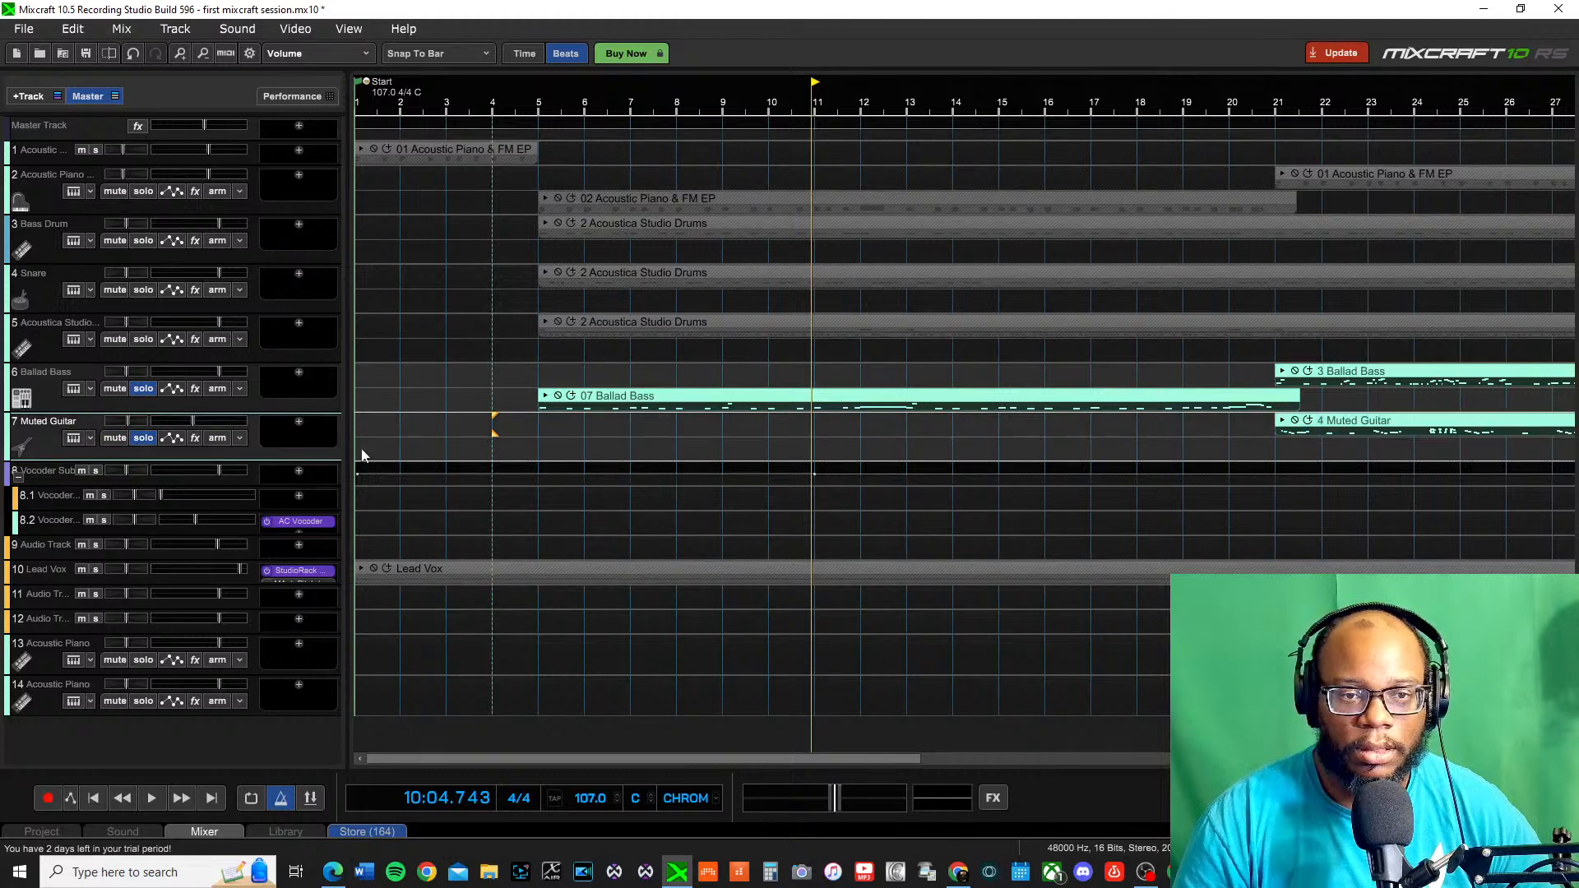
pyautogui.scroll(-2, 1254, 447)
pyautogui.click(1013, 88)
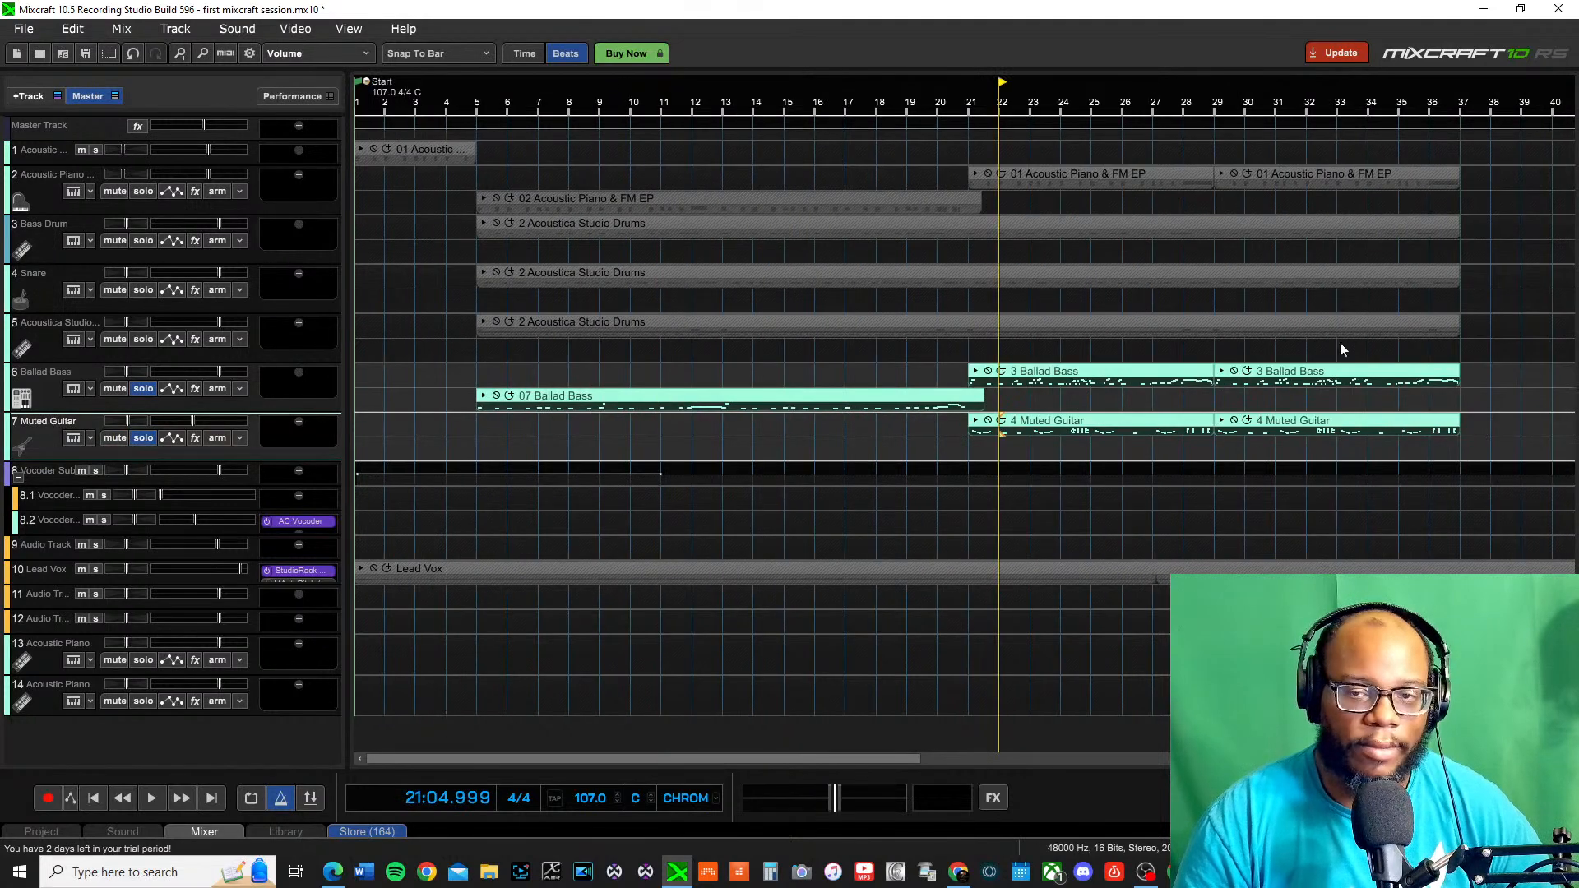
pyautogui.press('space')
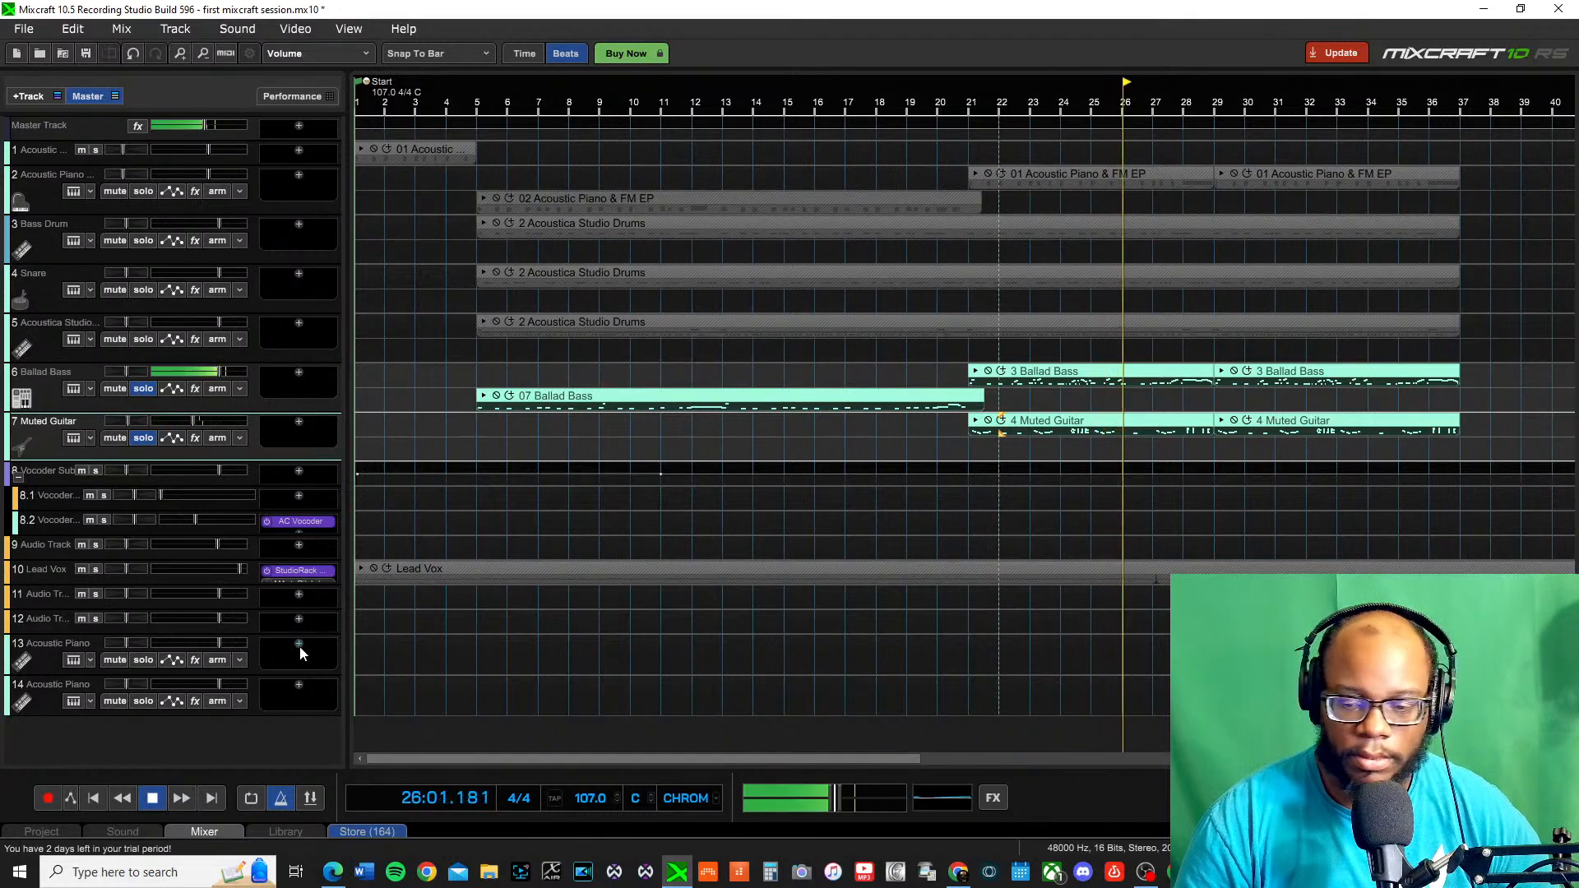
pyautogui.press('space')
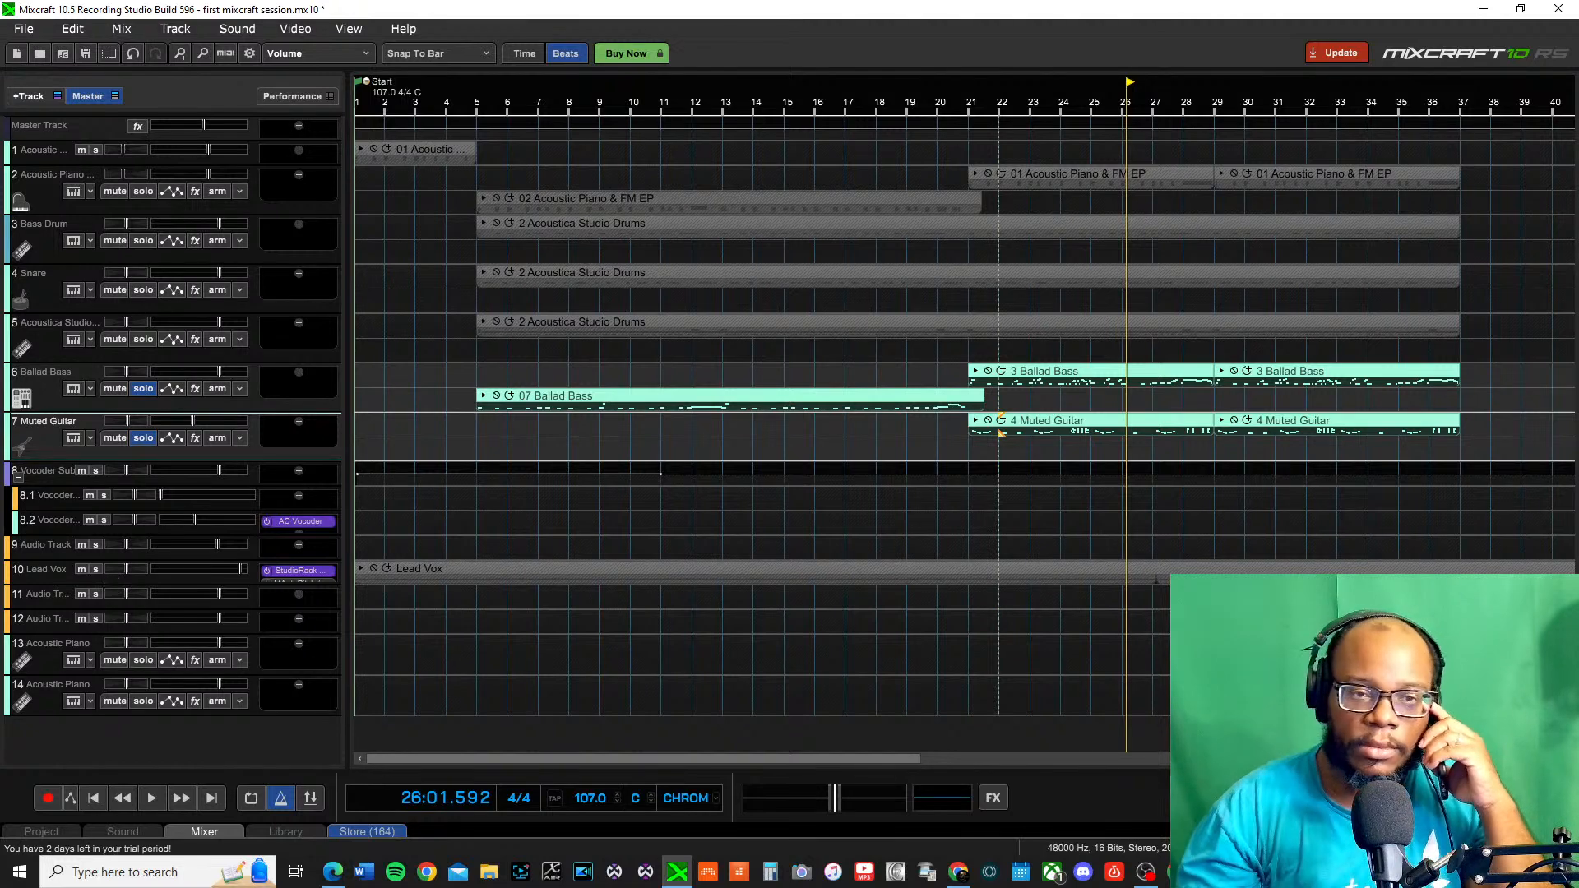
# Add an instrument track below track 14 and select it
pyautogui.rightClick(97, 756)
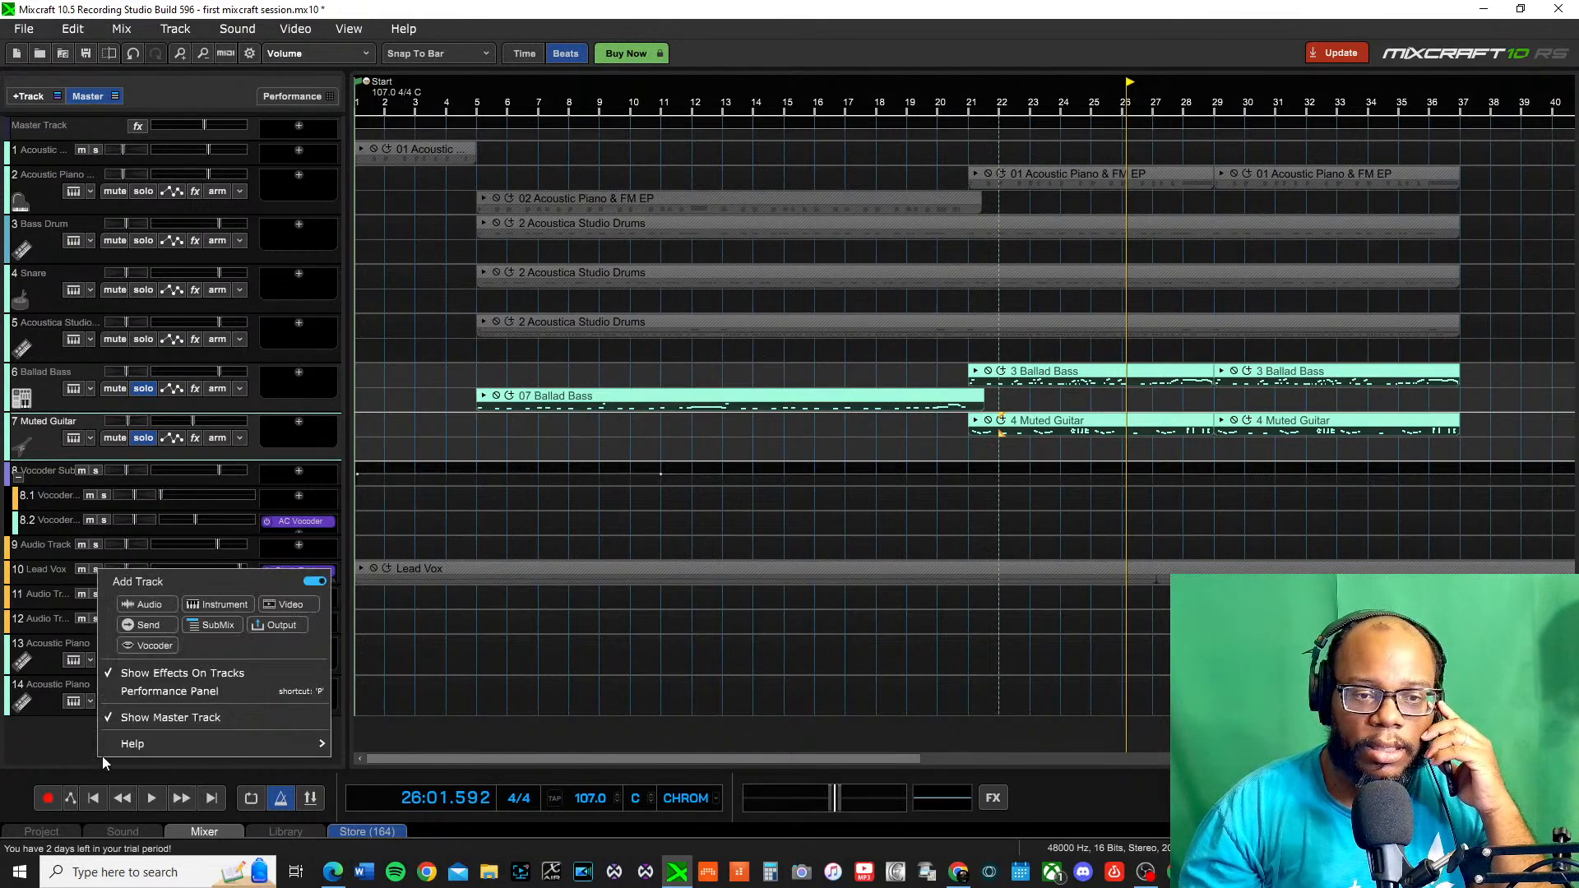
pyautogui.click(219, 605)
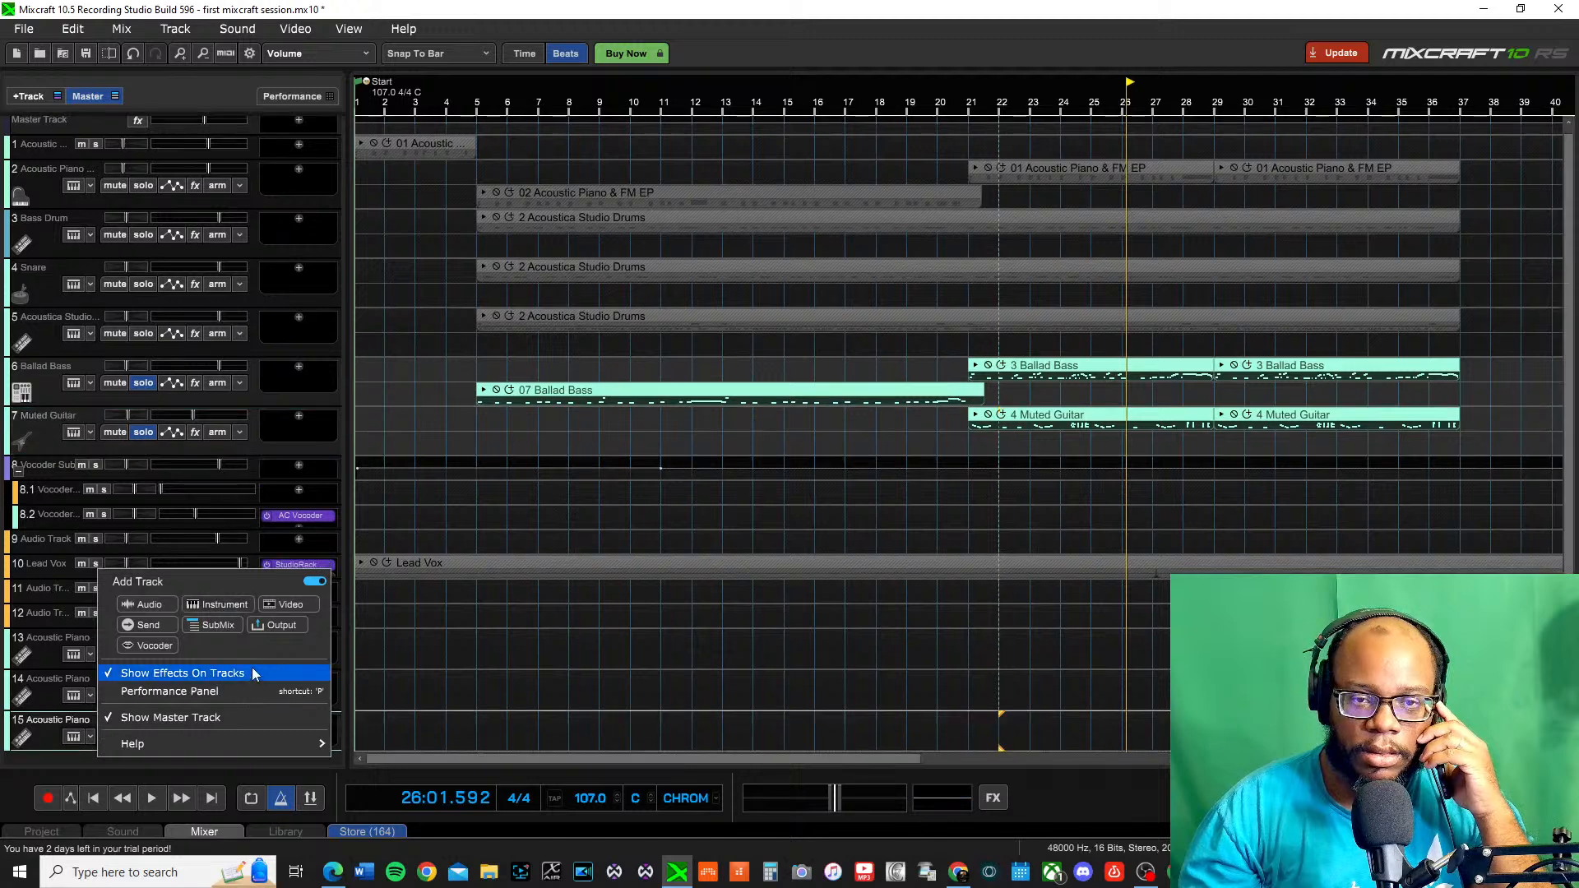
pyautogui.click(40, 745)
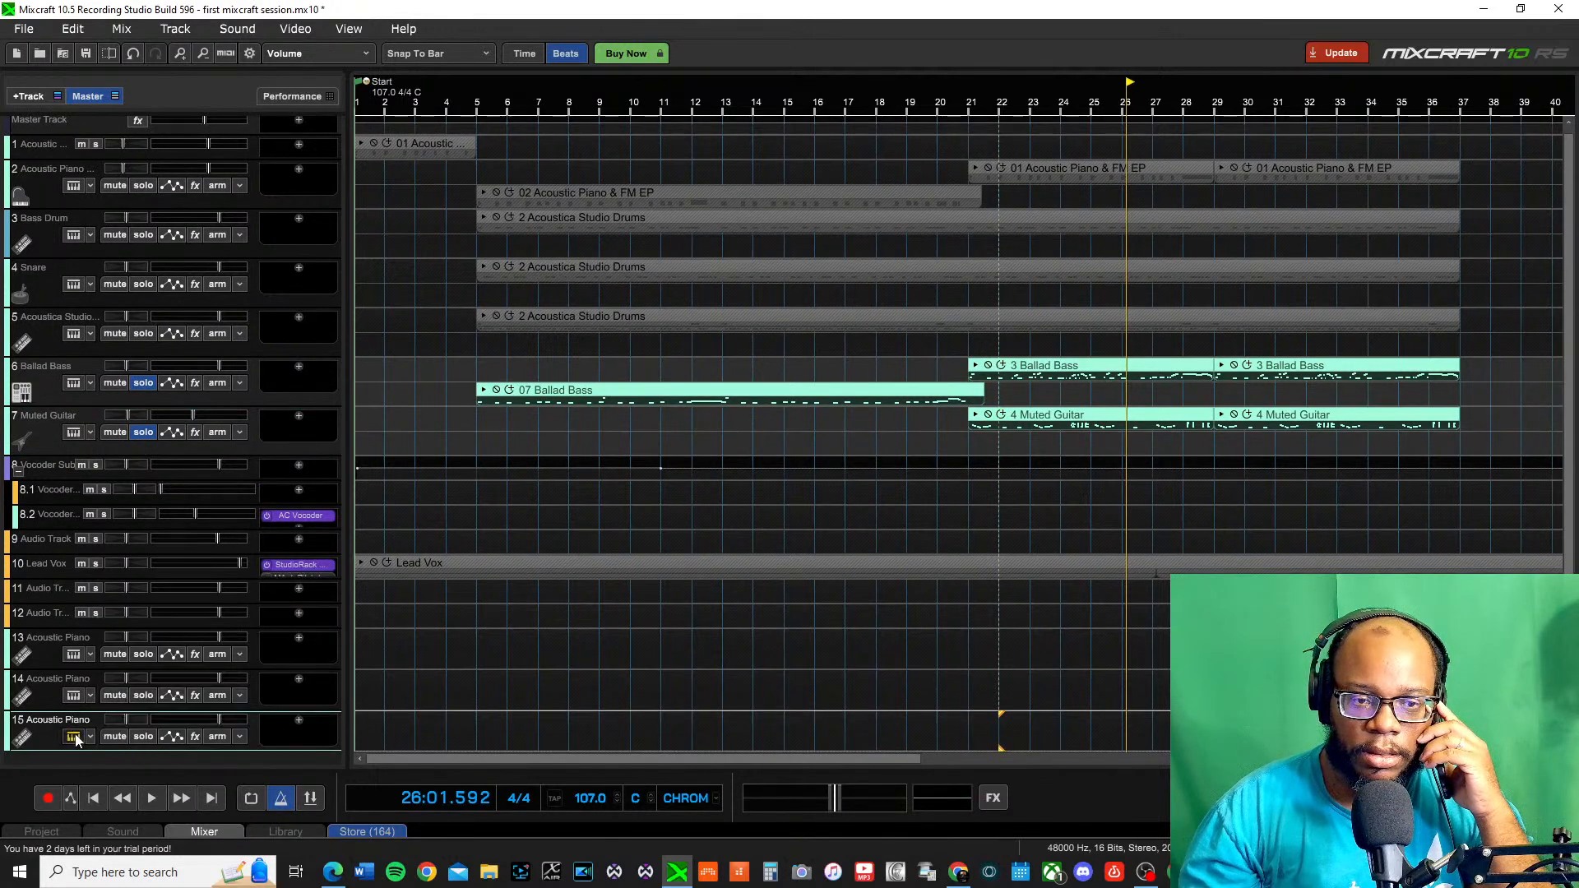
# Browse the instrument categories and presets for track 15 without changing its instrument, and close the preset window
pyautogui.click(73, 736)
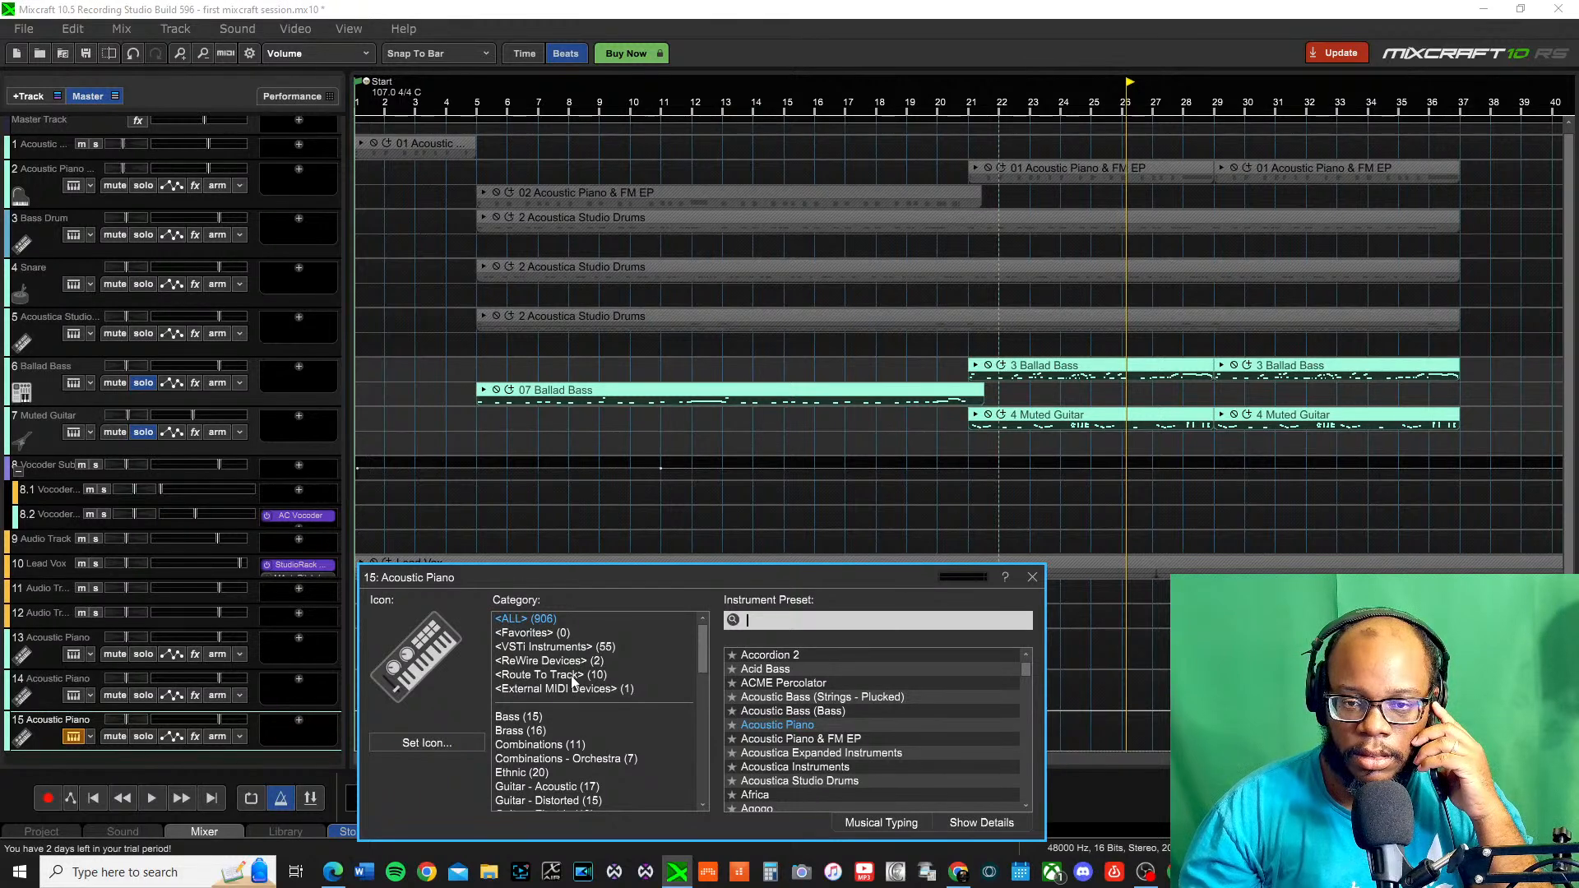
pyautogui.scroll(-15, 601, 692)
pyautogui.scroll(-1, 728, 689)
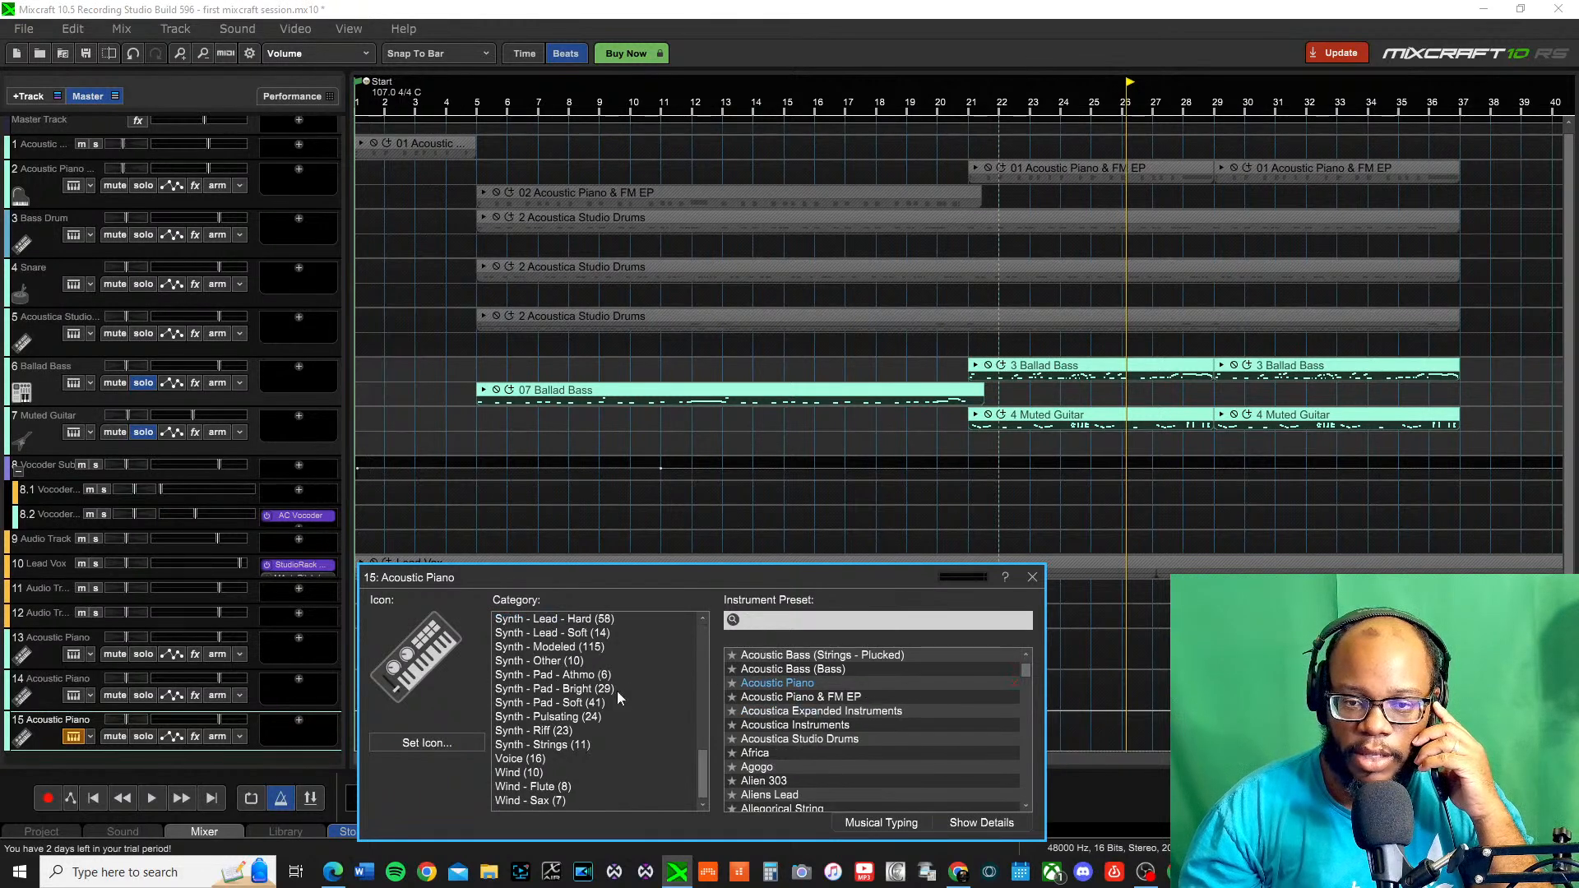
pyautogui.scroll(6, 558, 798)
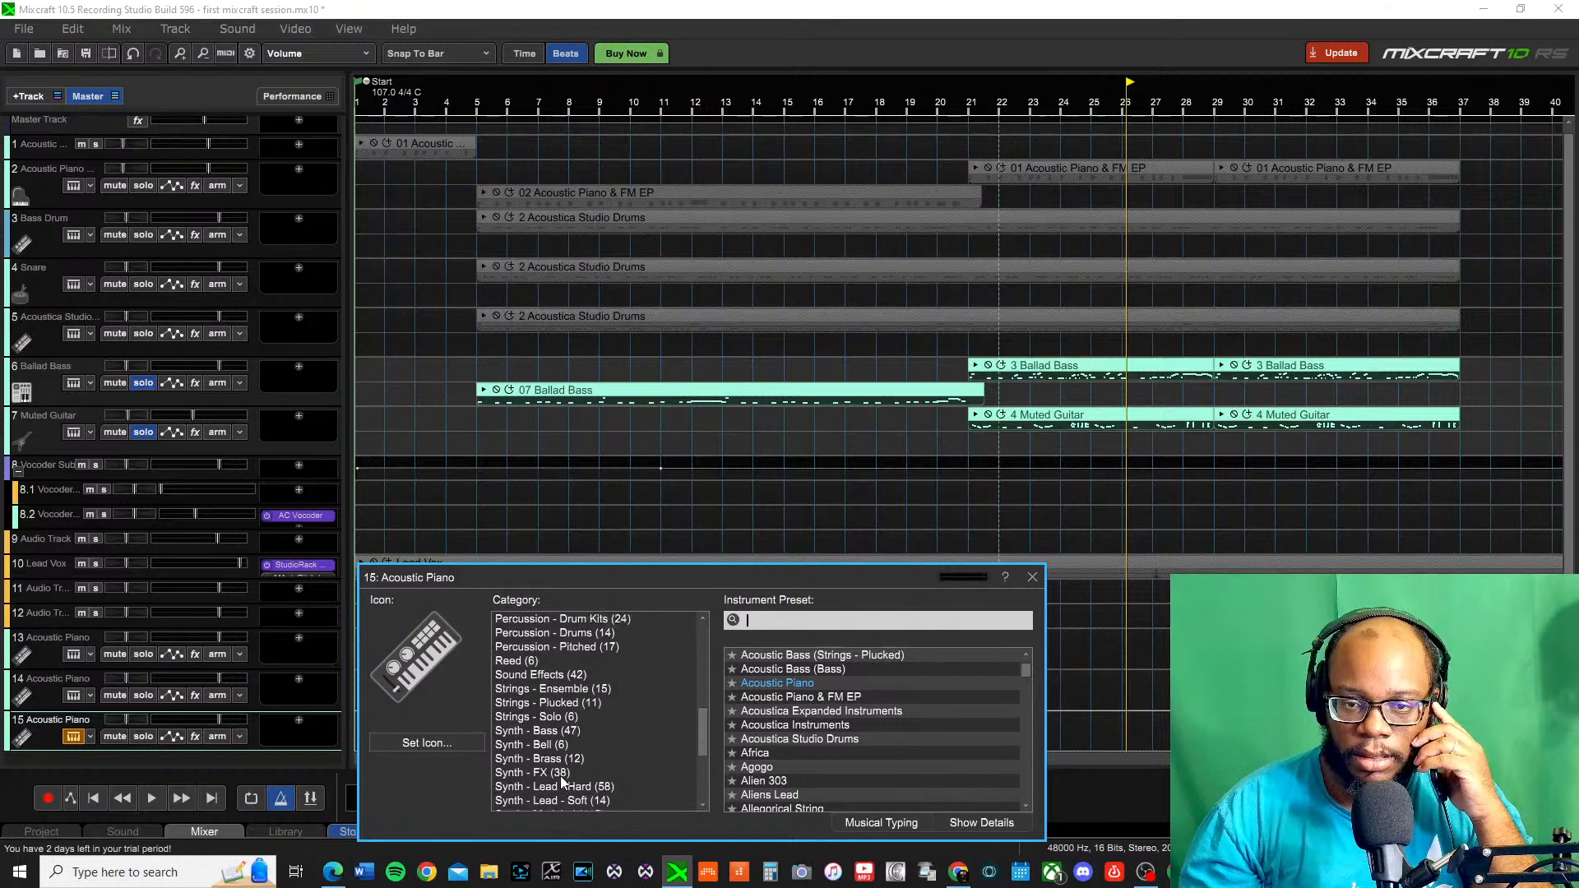
pyautogui.scroll(2, 562, 773)
pyautogui.scroll(-7, 806, 732)
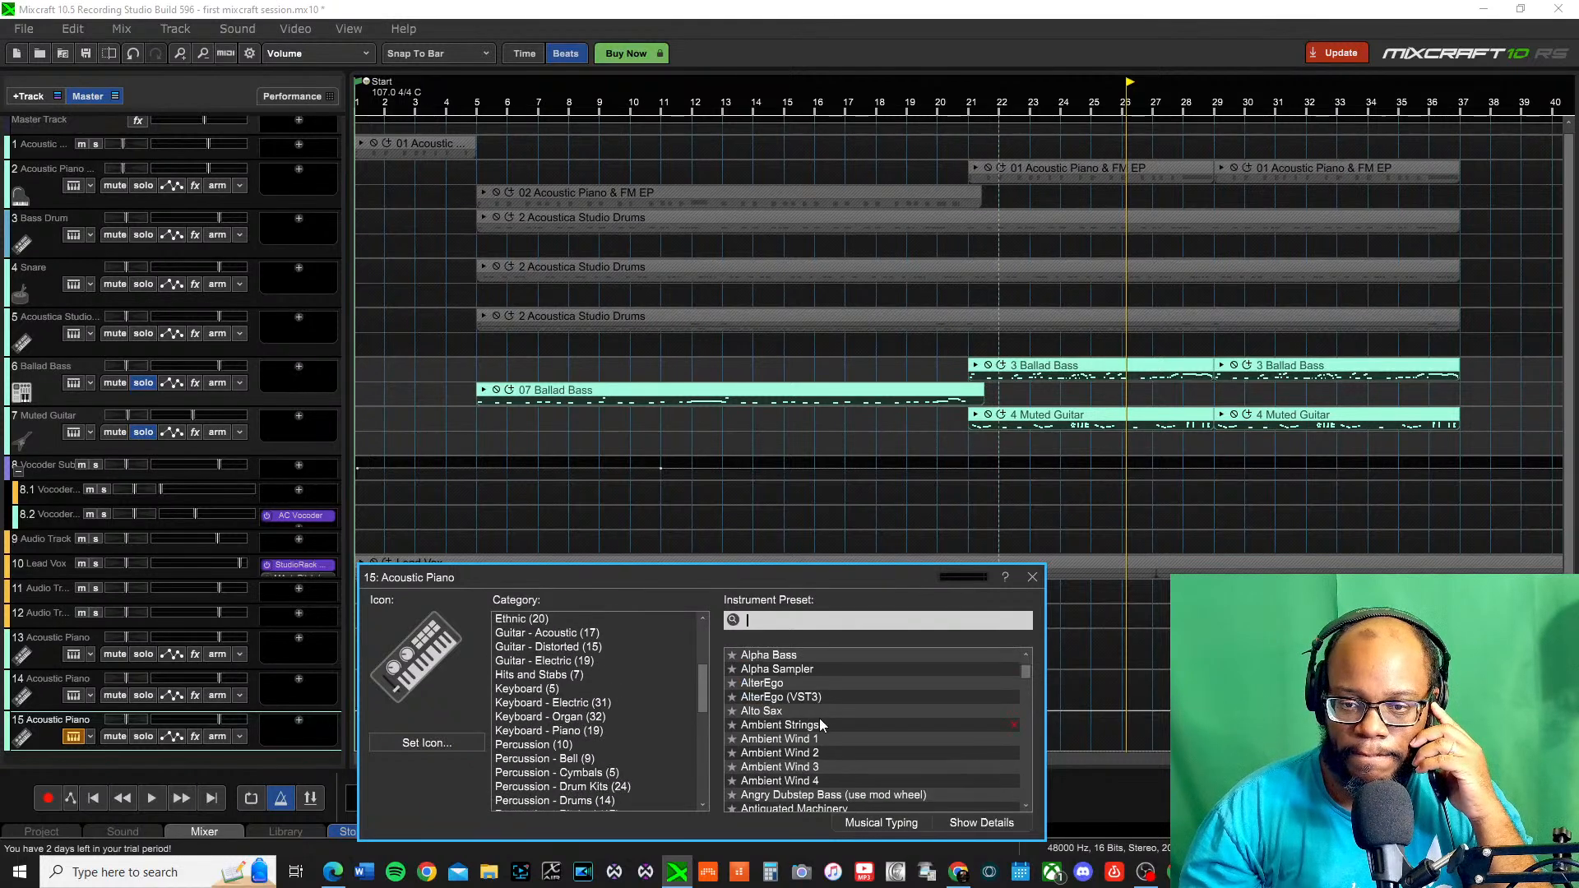
pyautogui.scroll(-10, 818, 726)
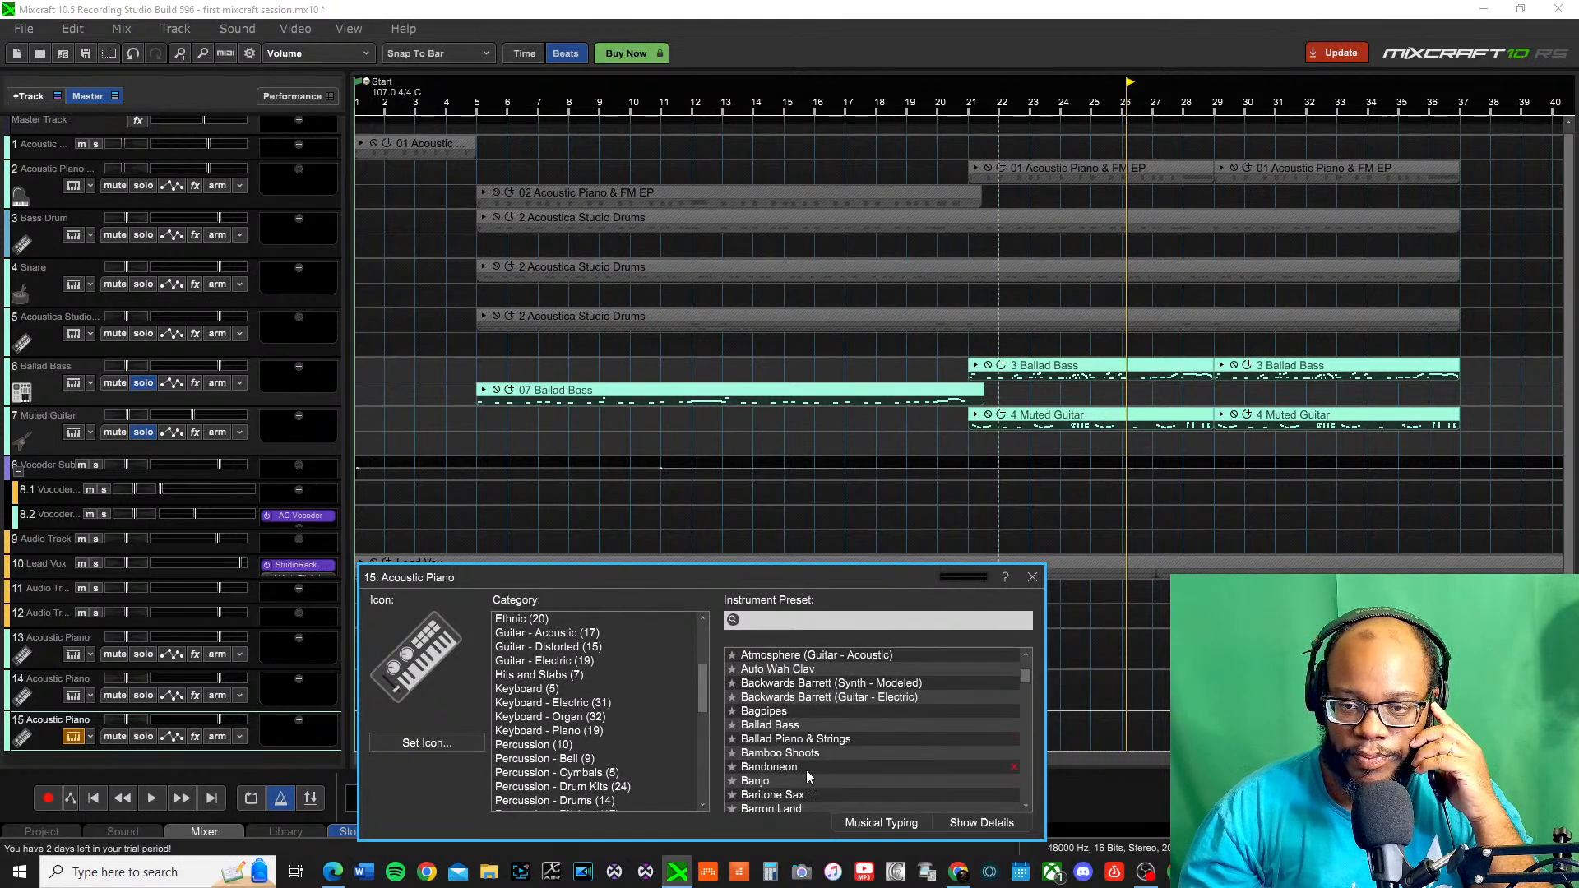
pyautogui.scroll(-2, 807, 782)
pyautogui.scroll(-1, 802, 772)
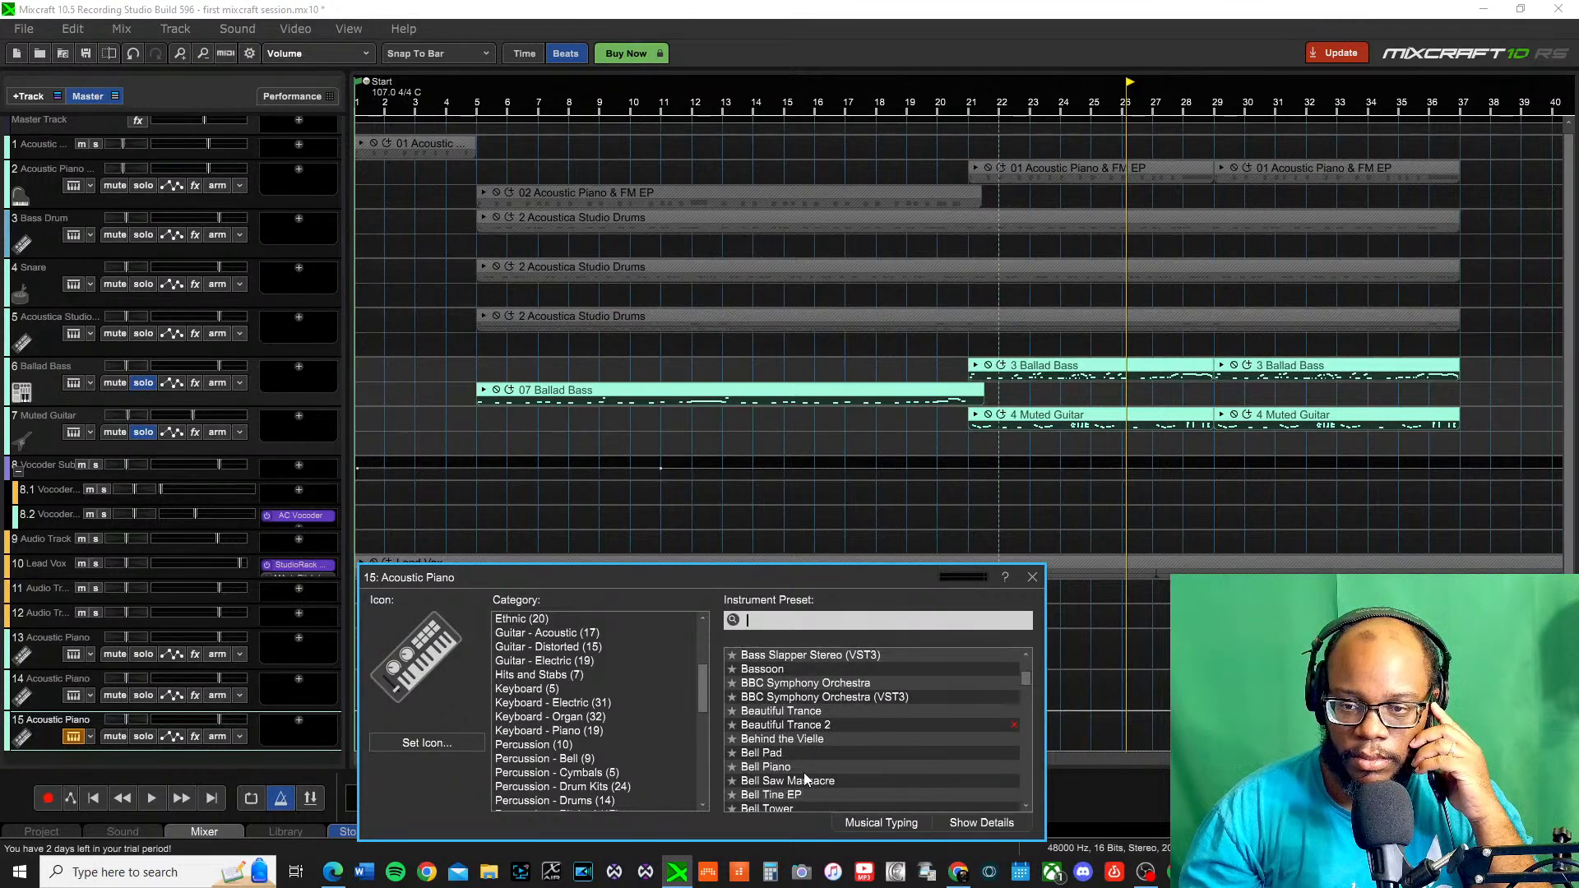
pyautogui.moveTo(703, 689); pyautogui.dragTo(702, 795)
pyautogui.scroll(6, 589, 732)
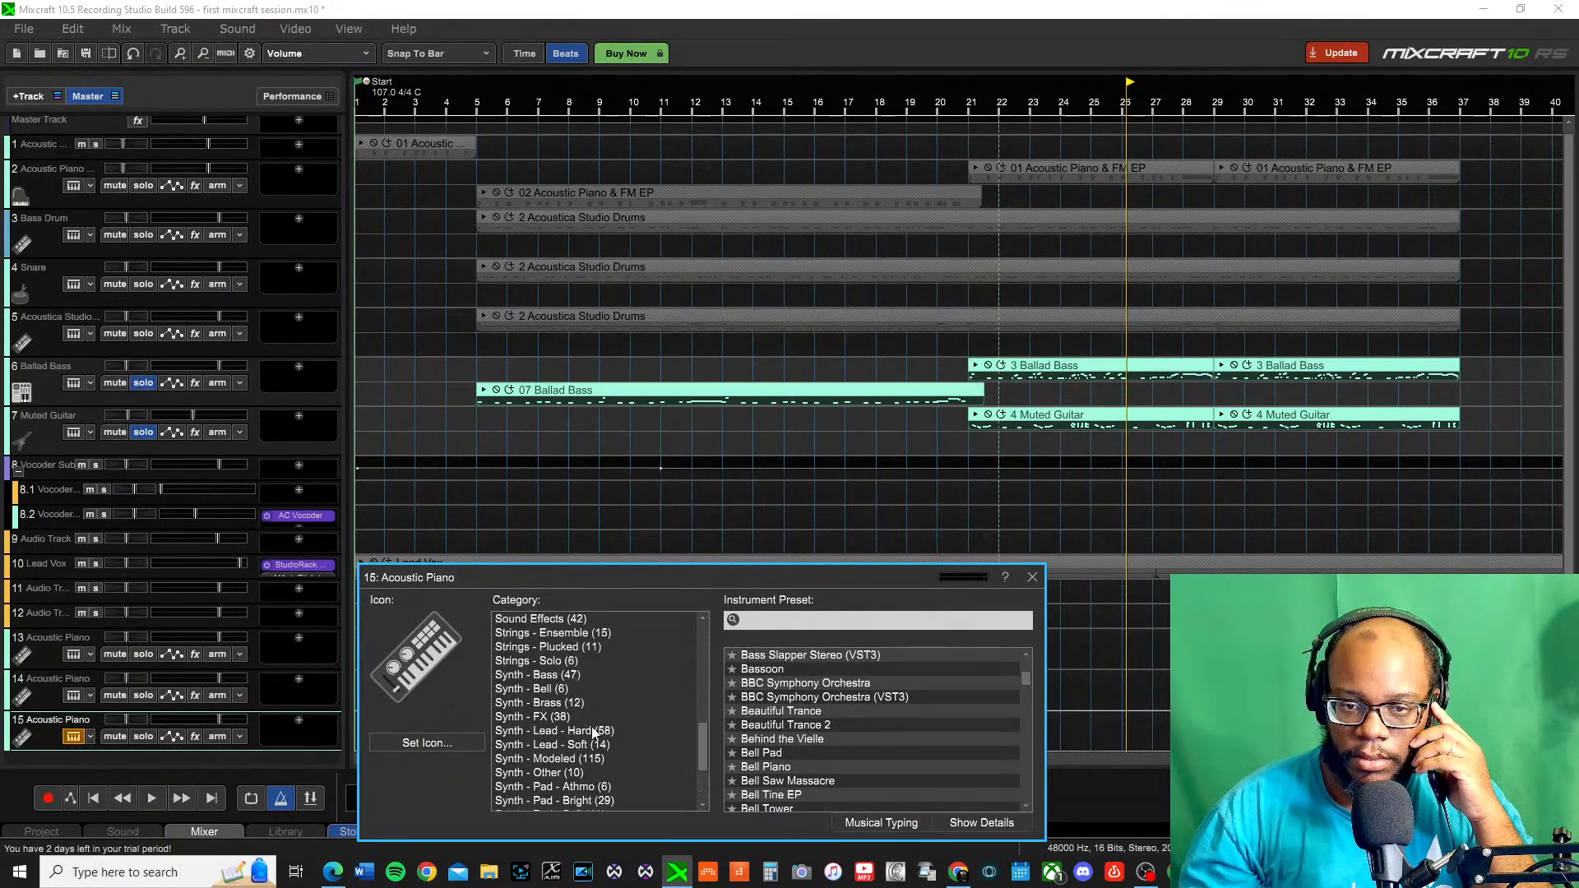
pyautogui.scroll(4, 594, 724)
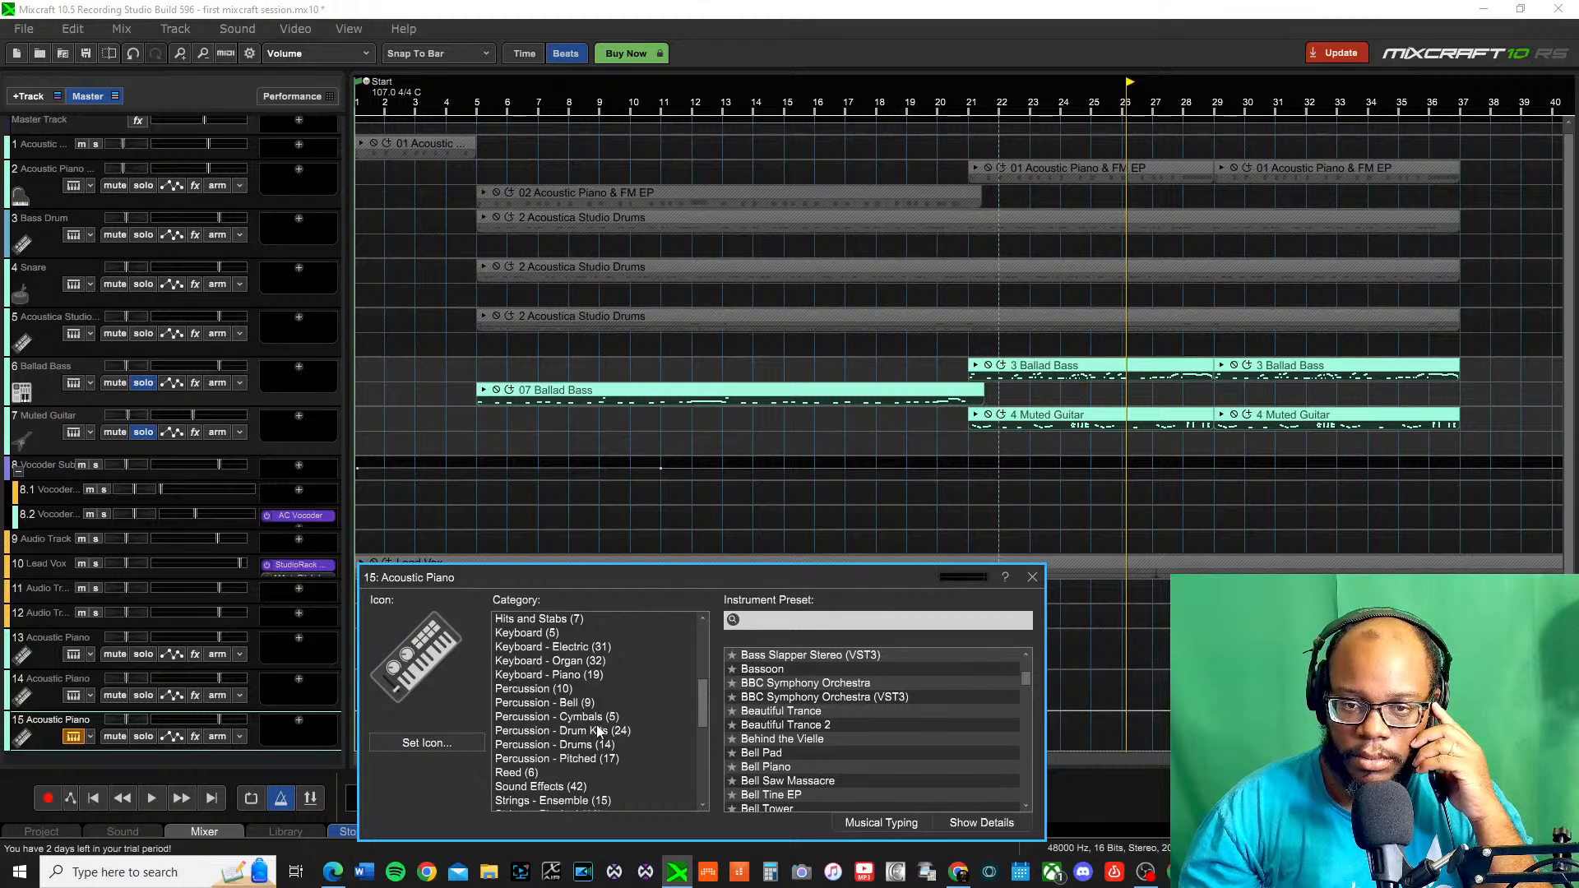
pyautogui.scroll(3, 596, 719)
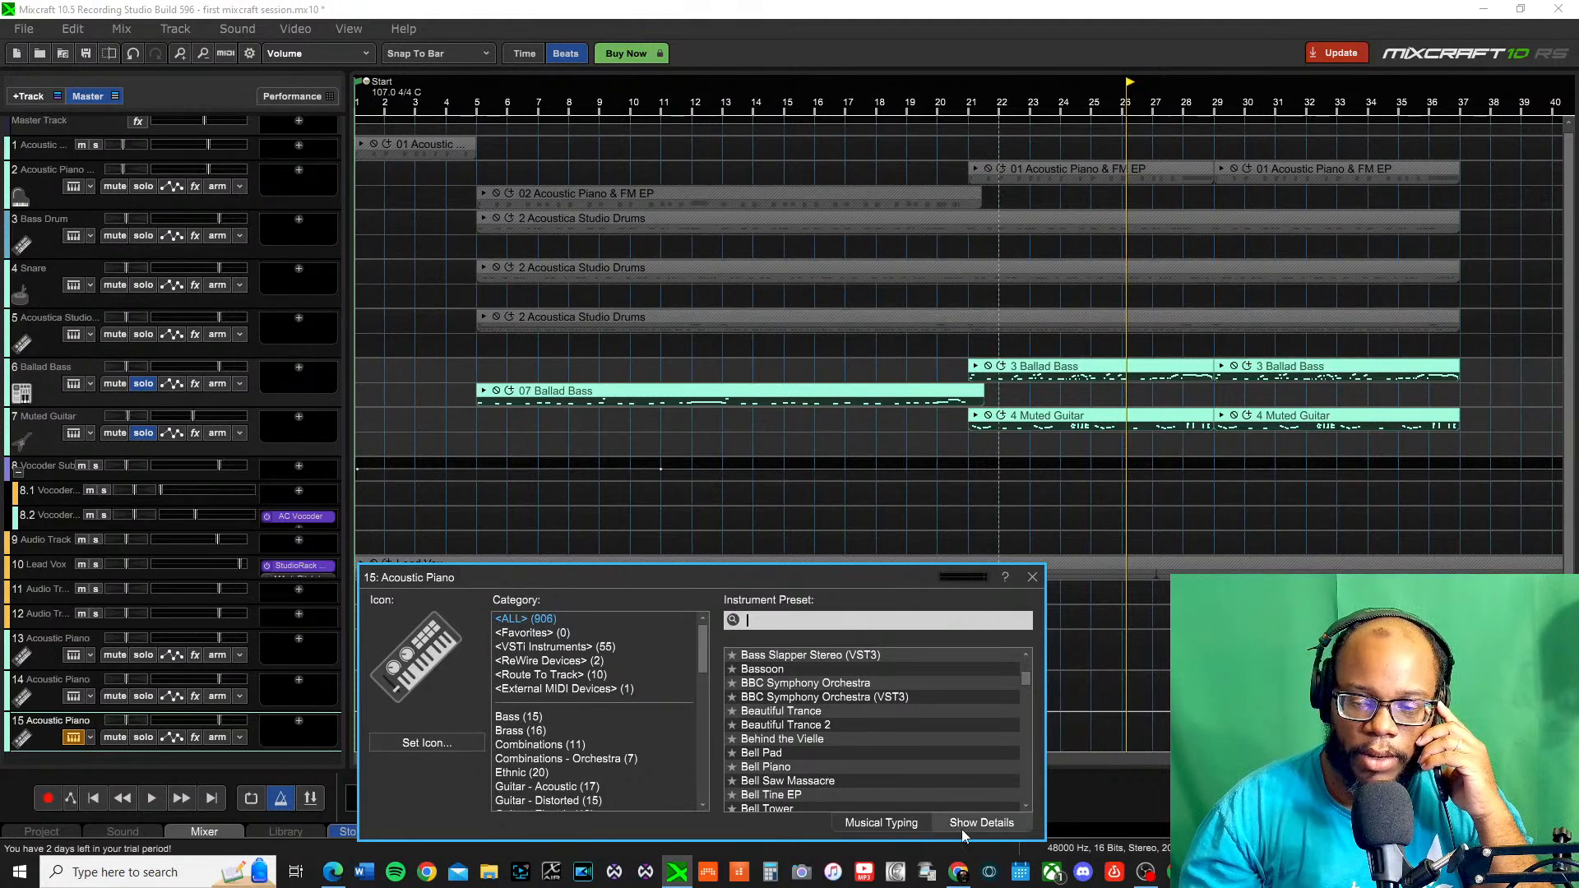
pyautogui.click(1032, 576)
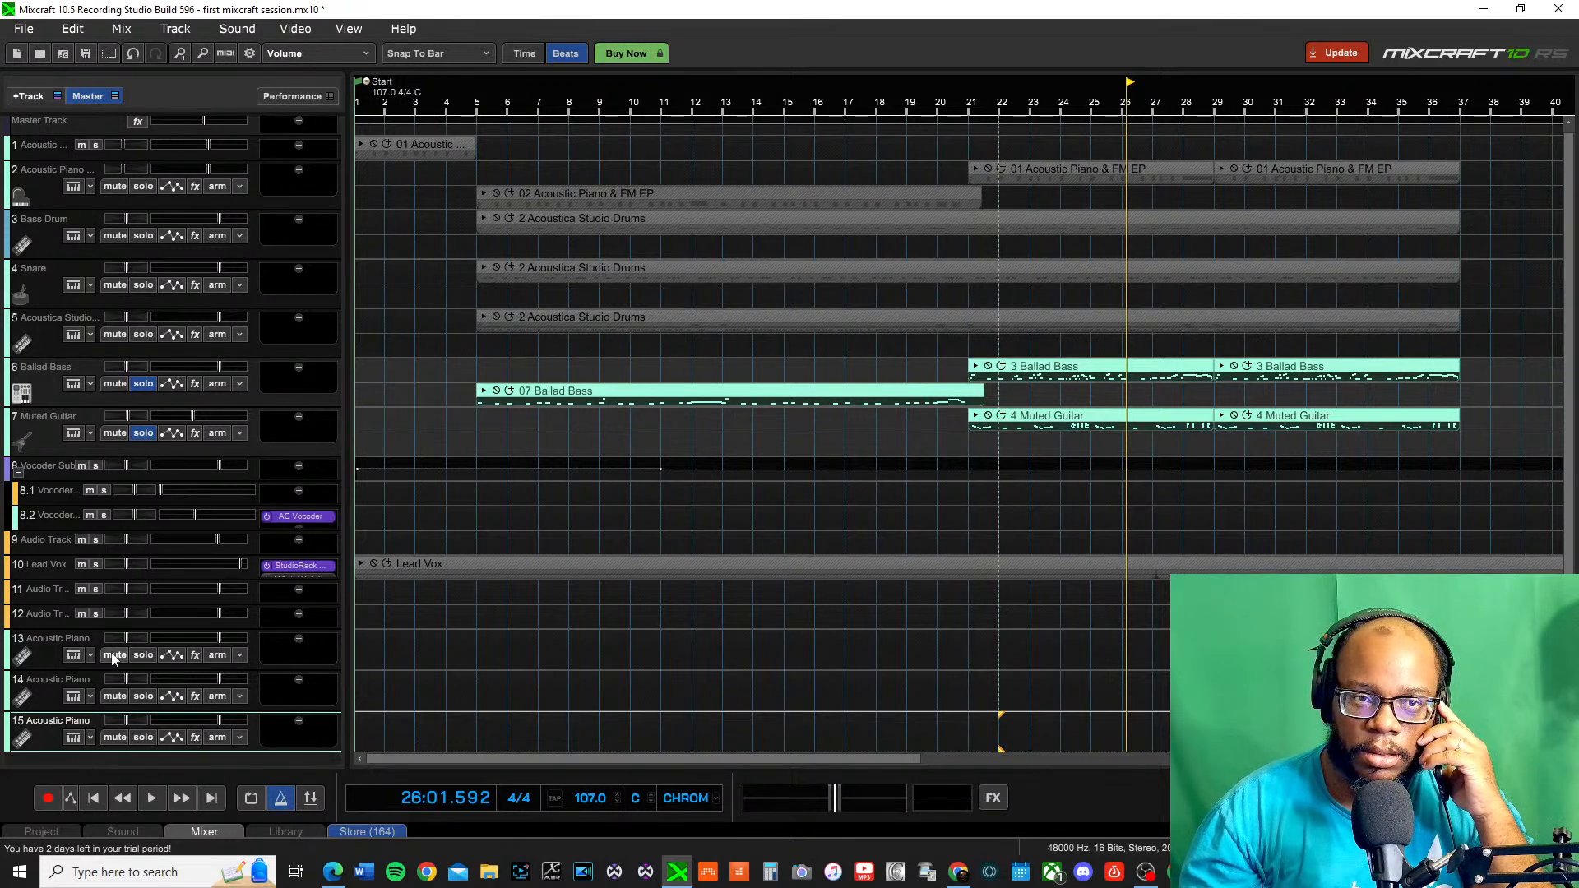
# Look over the track types available for adding and the whole arrangement without adding another track
pyautogui.rightClick(158, 775)
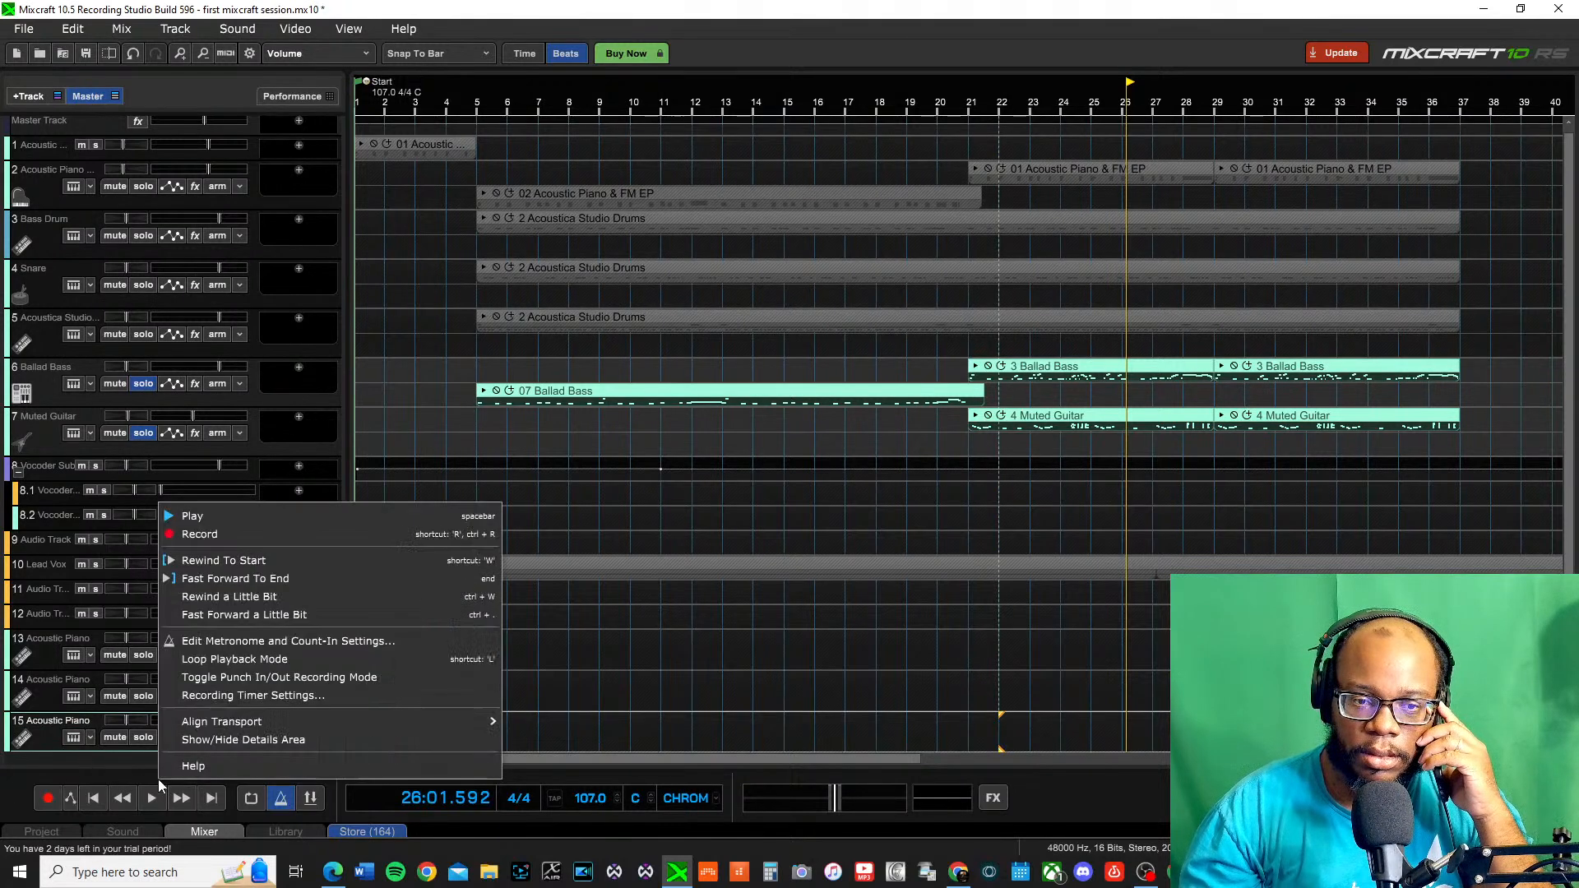
pyautogui.click(124, 757)
pyautogui.rightClick(126, 757)
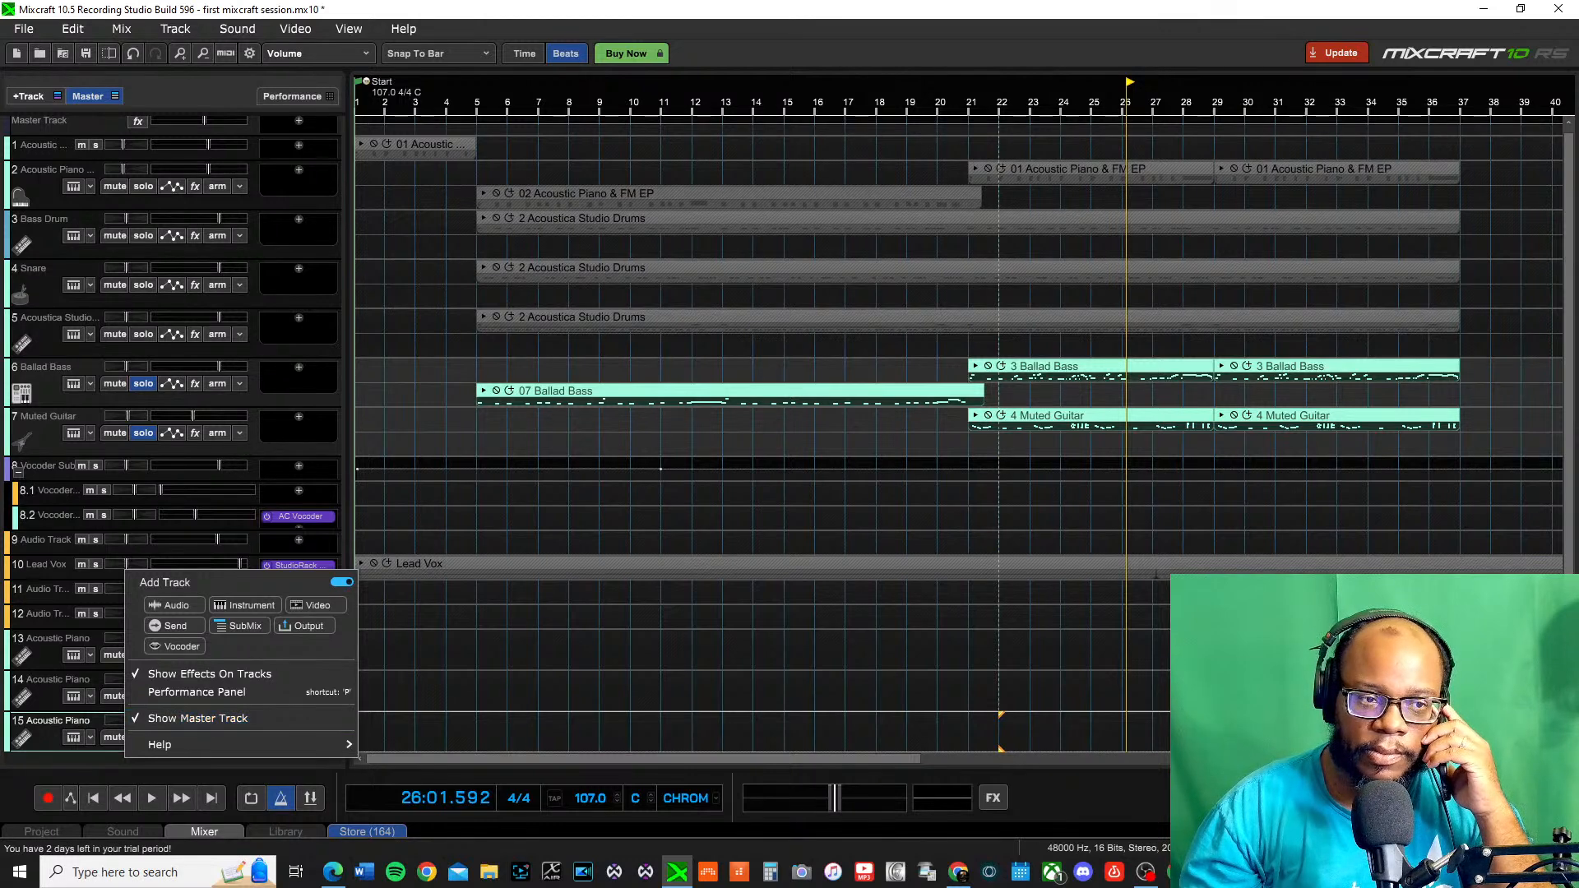
pyautogui.press('Escape')
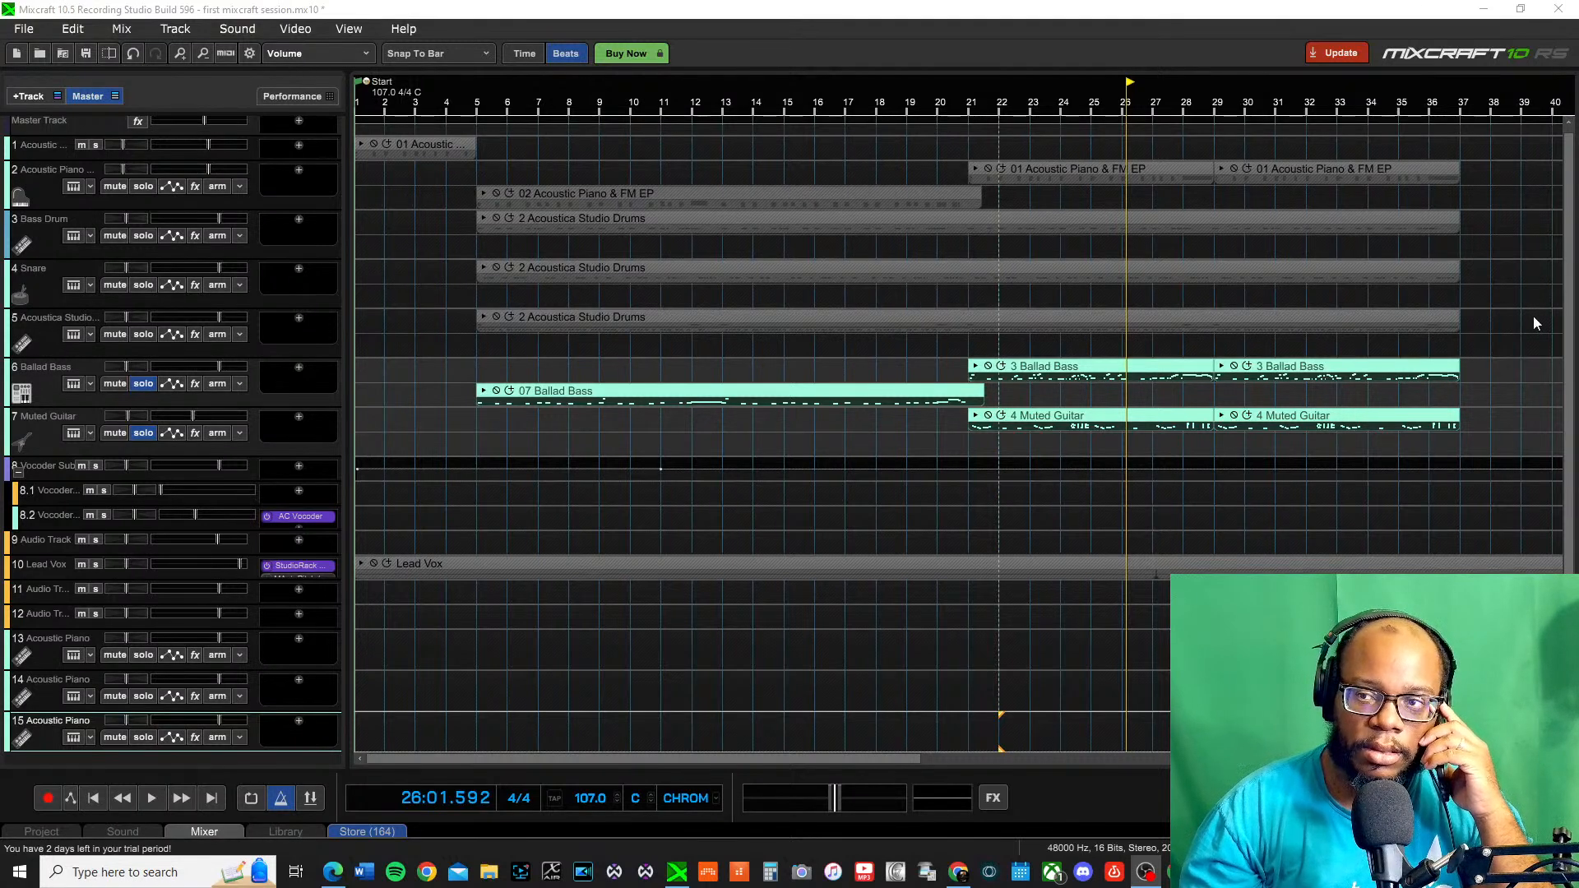
pyautogui.scroll(-5, 729, 504)
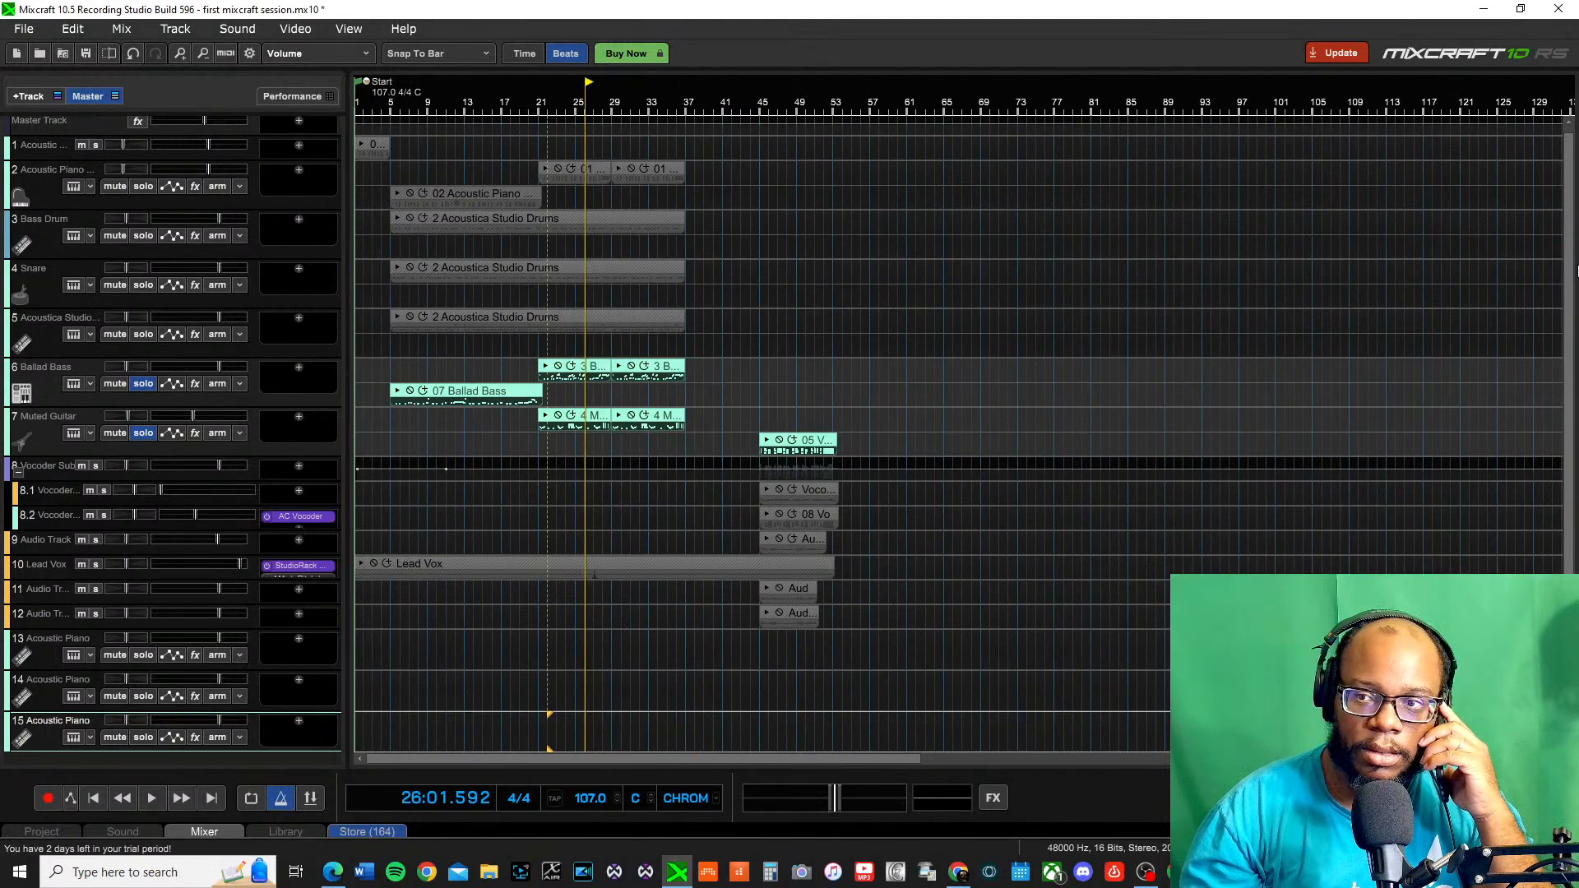
pyautogui.scroll(1, 305, 190)
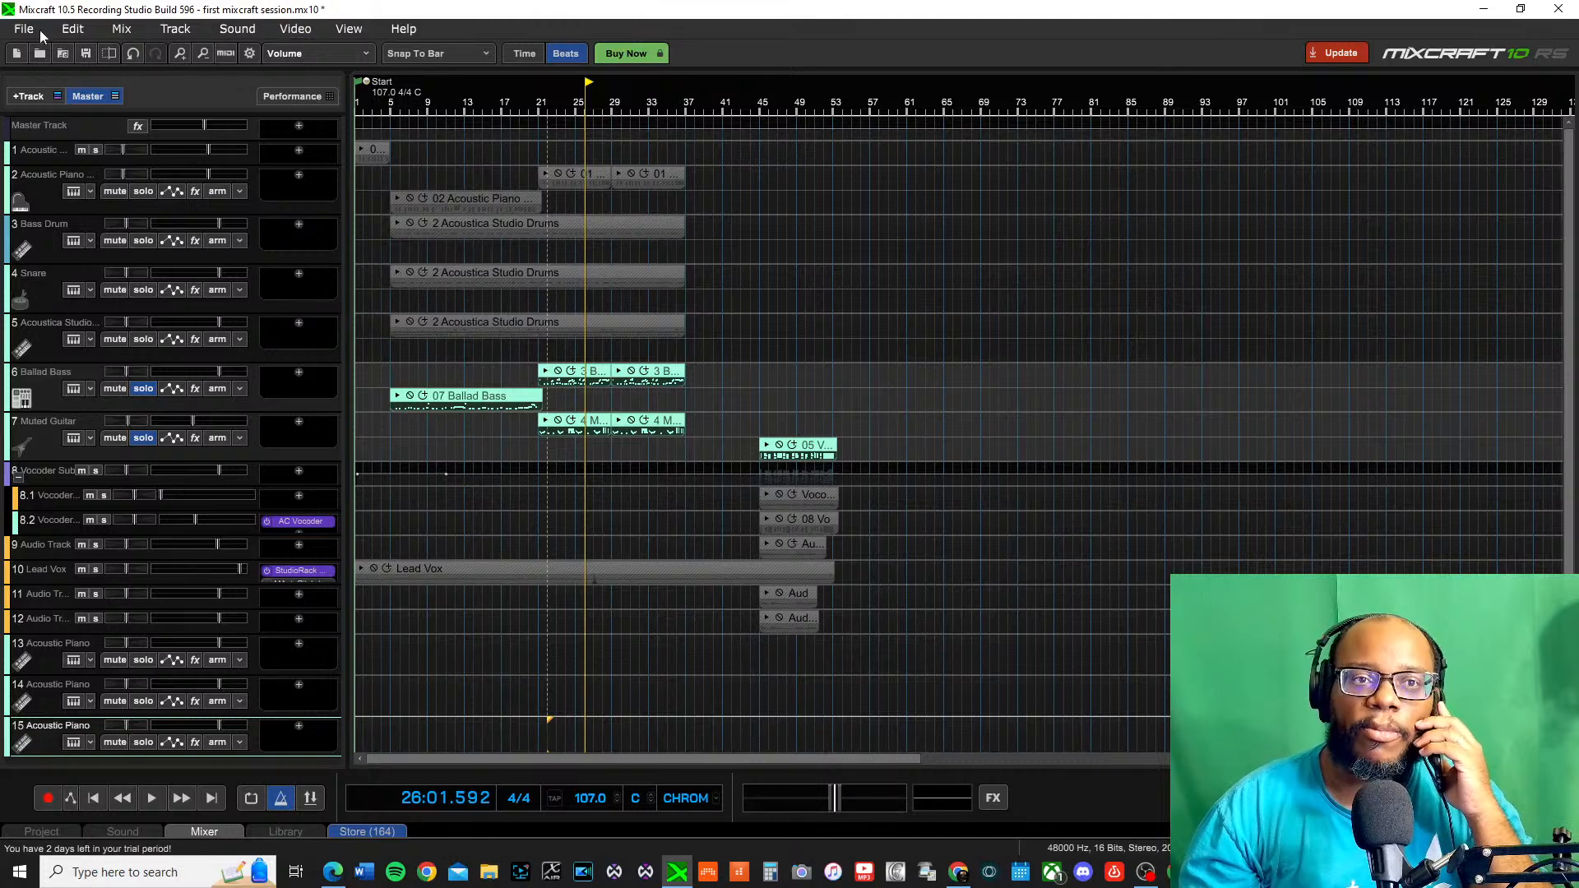
pyautogui.click(42, 95)
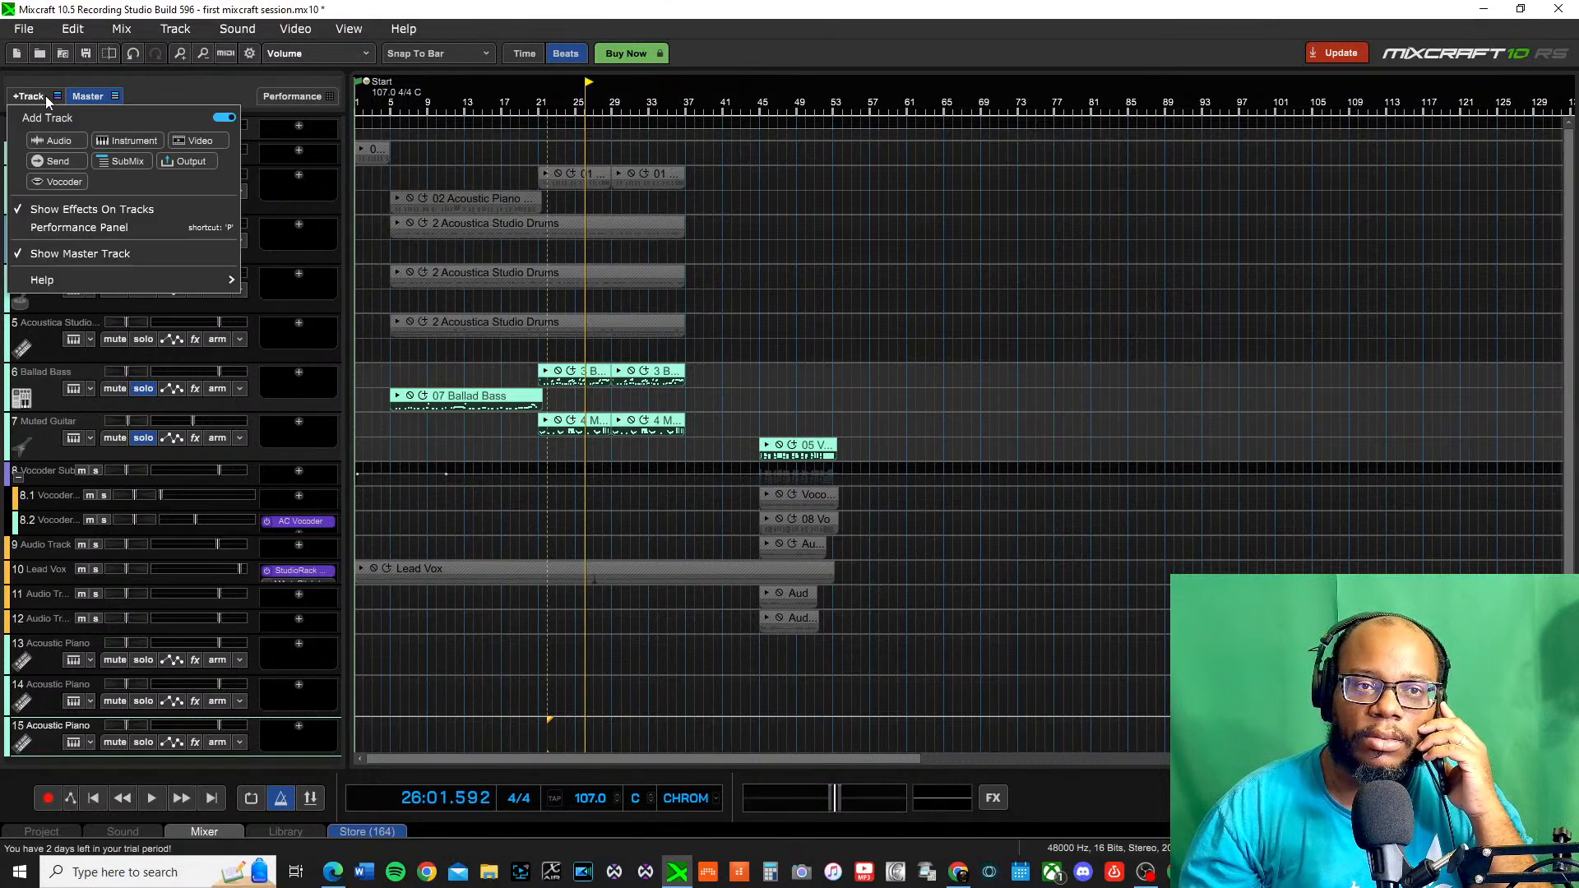
pyautogui.click(148, 78)
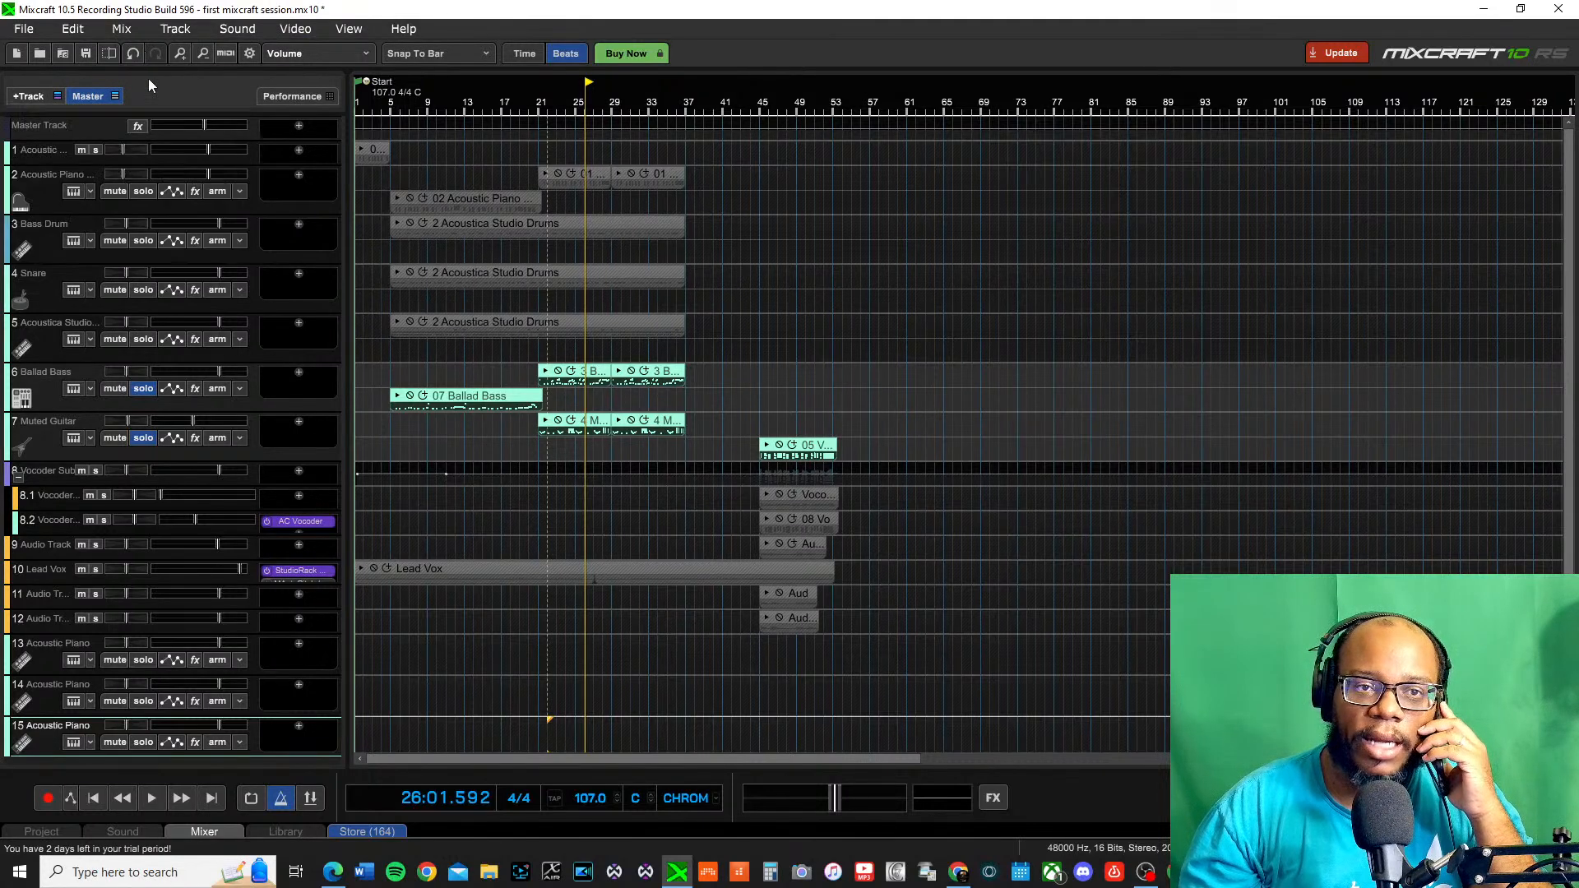
# Select the Master track and show the Performance panel
pyautogui.click(122, 96)
pyautogui.click(104, 96)
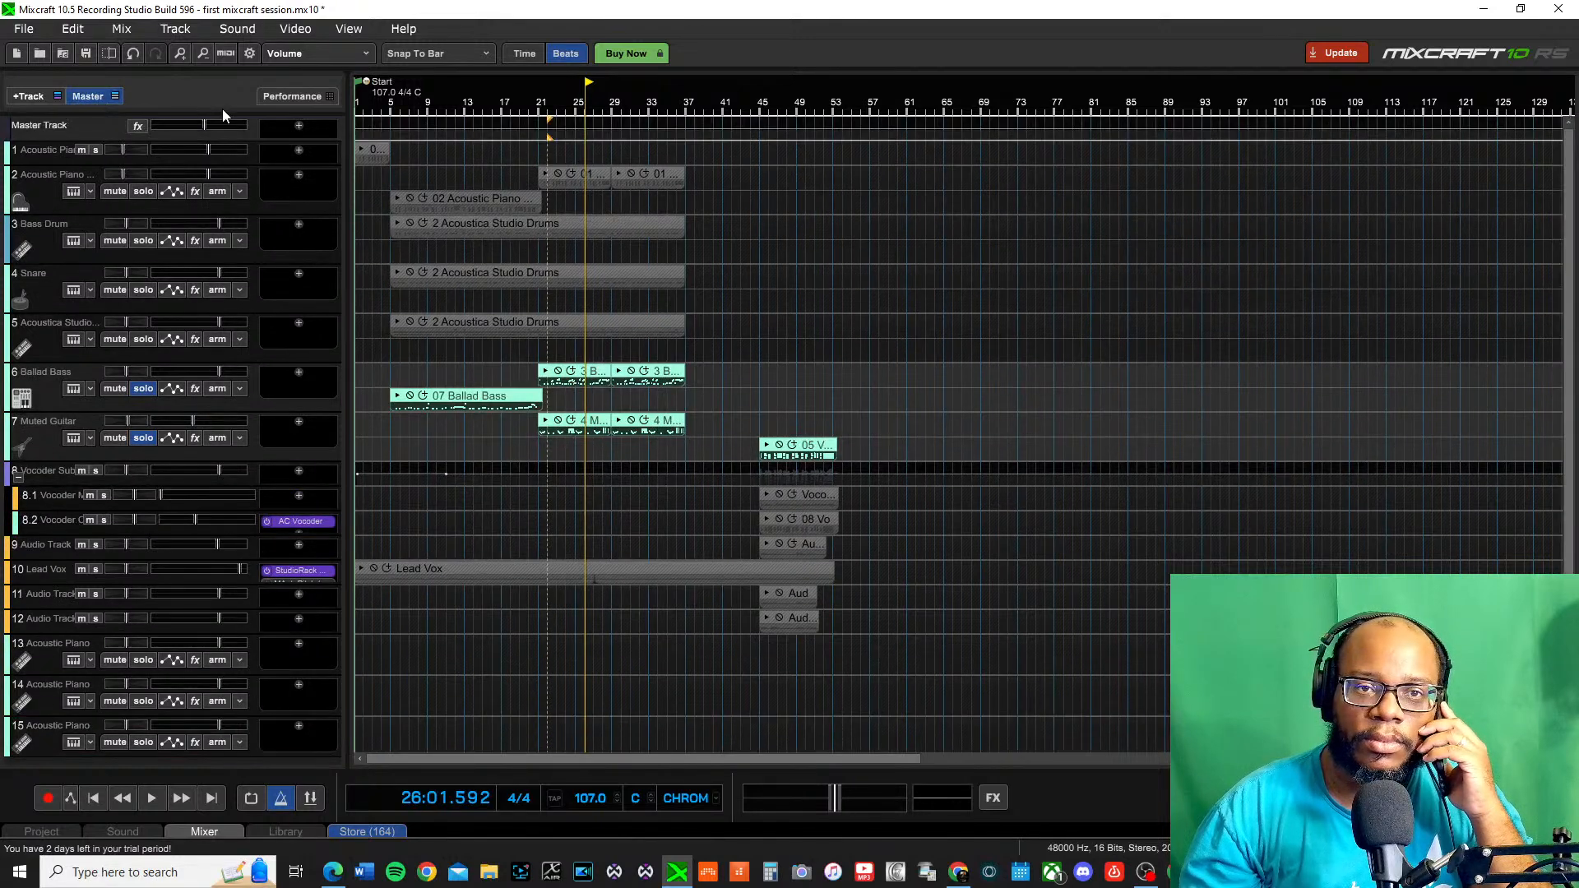
pyautogui.click(292, 98)
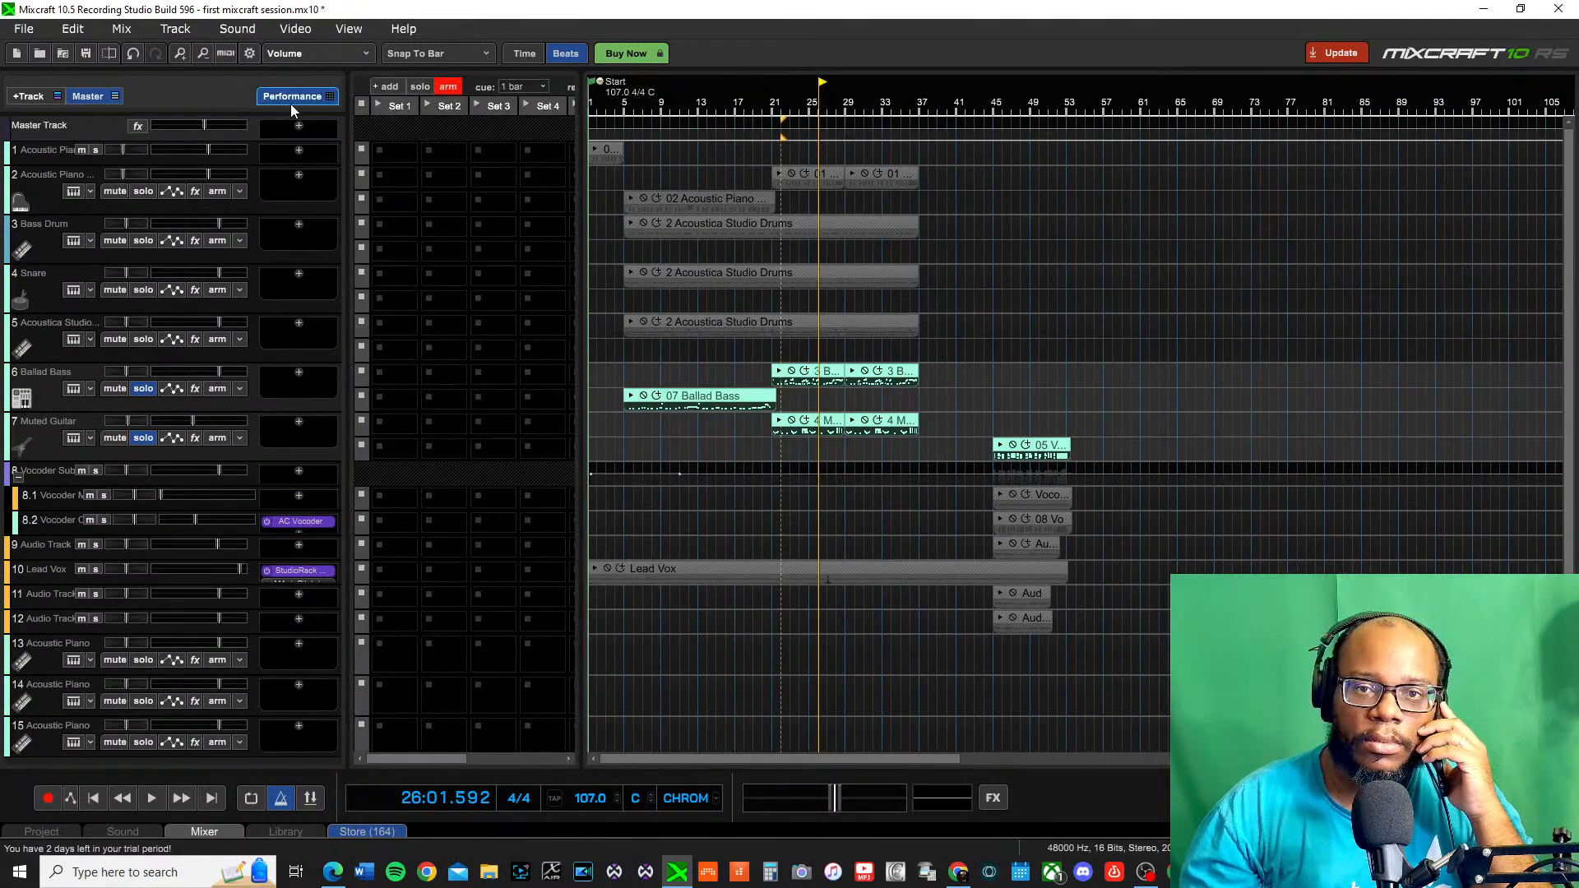
# Open the dialog for adding a sound file to track 1's slot in Set 1
pyautogui.click(403, 152)
pyautogui.rightClick(402, 152)
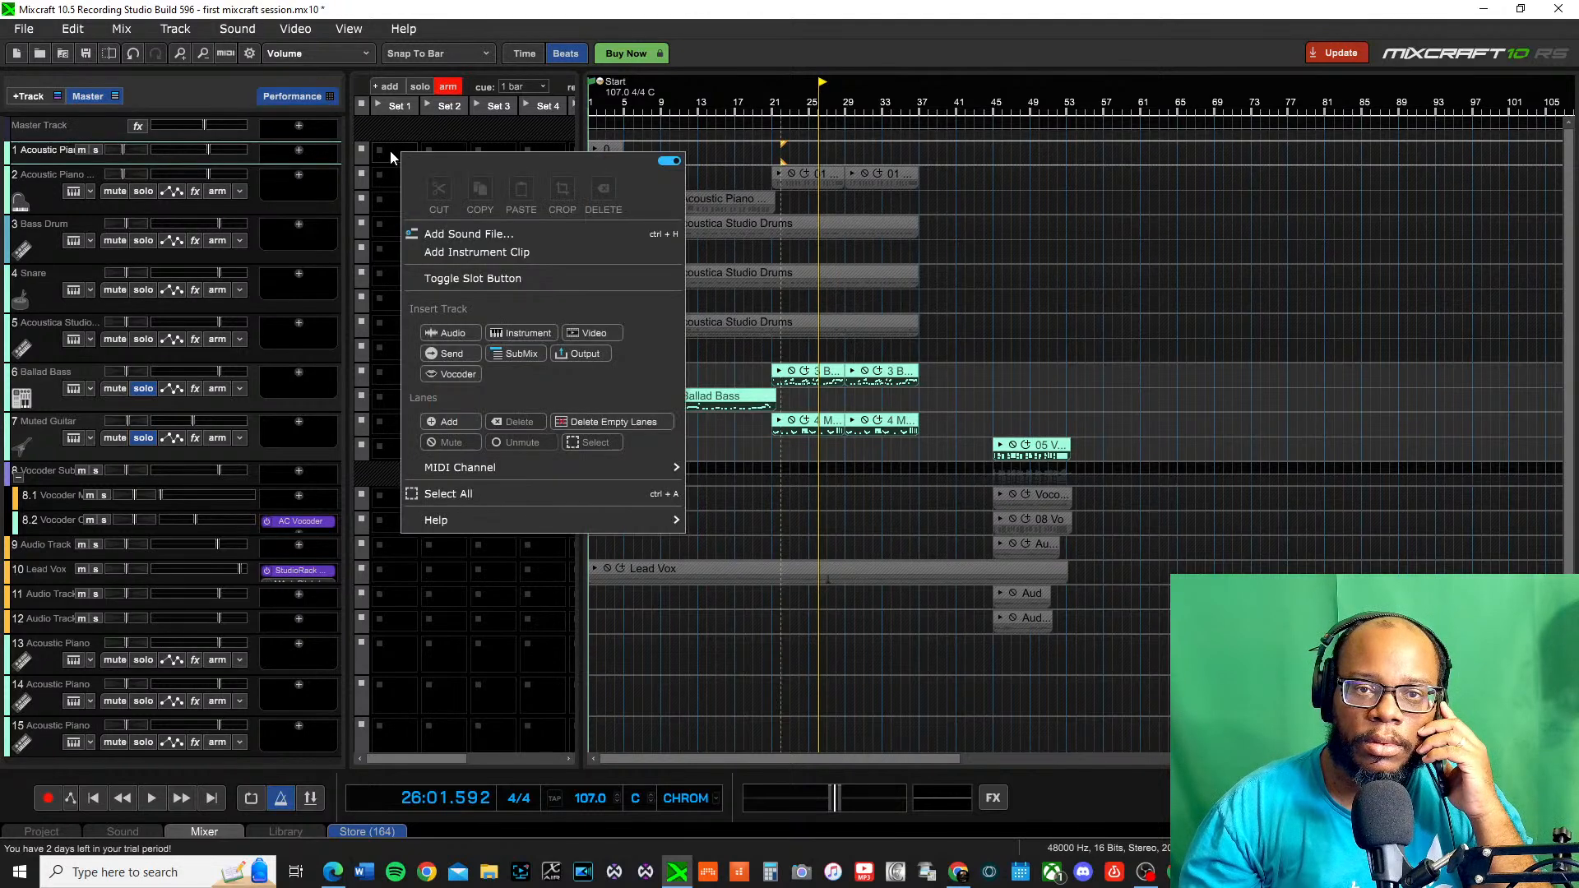
pyautogui.click(391, 156)
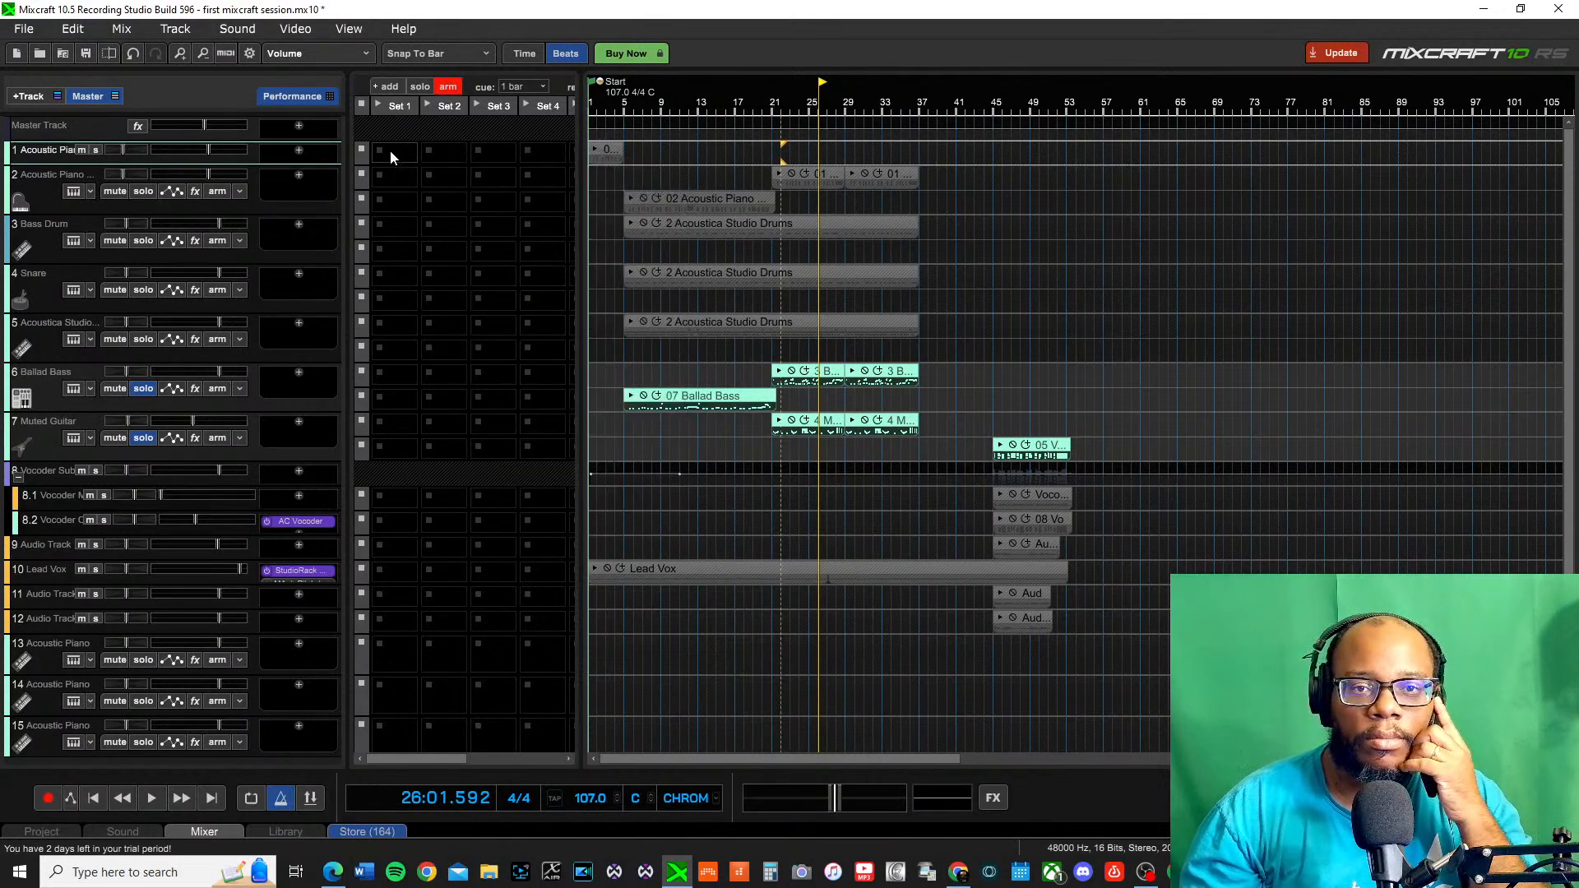
pyautogui.rightClick(390, 150)
pyautogui.click(436, 230)
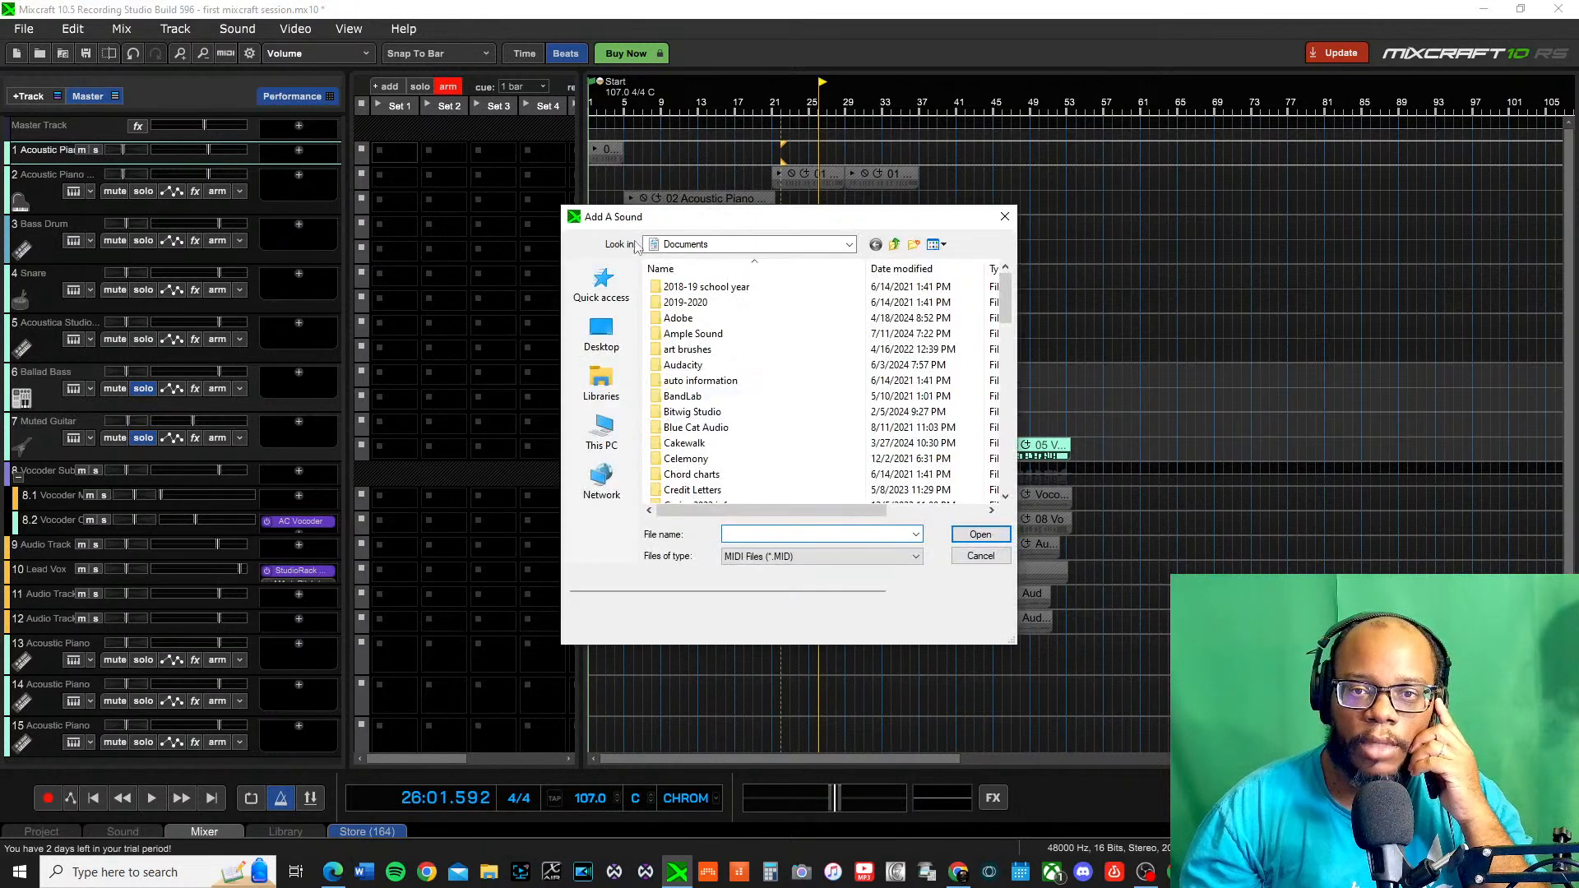
# Browse the Music and Splice Samples folders and the drives without adding a sound, and hide the Performance panel
pyautogui.click(603, 434)
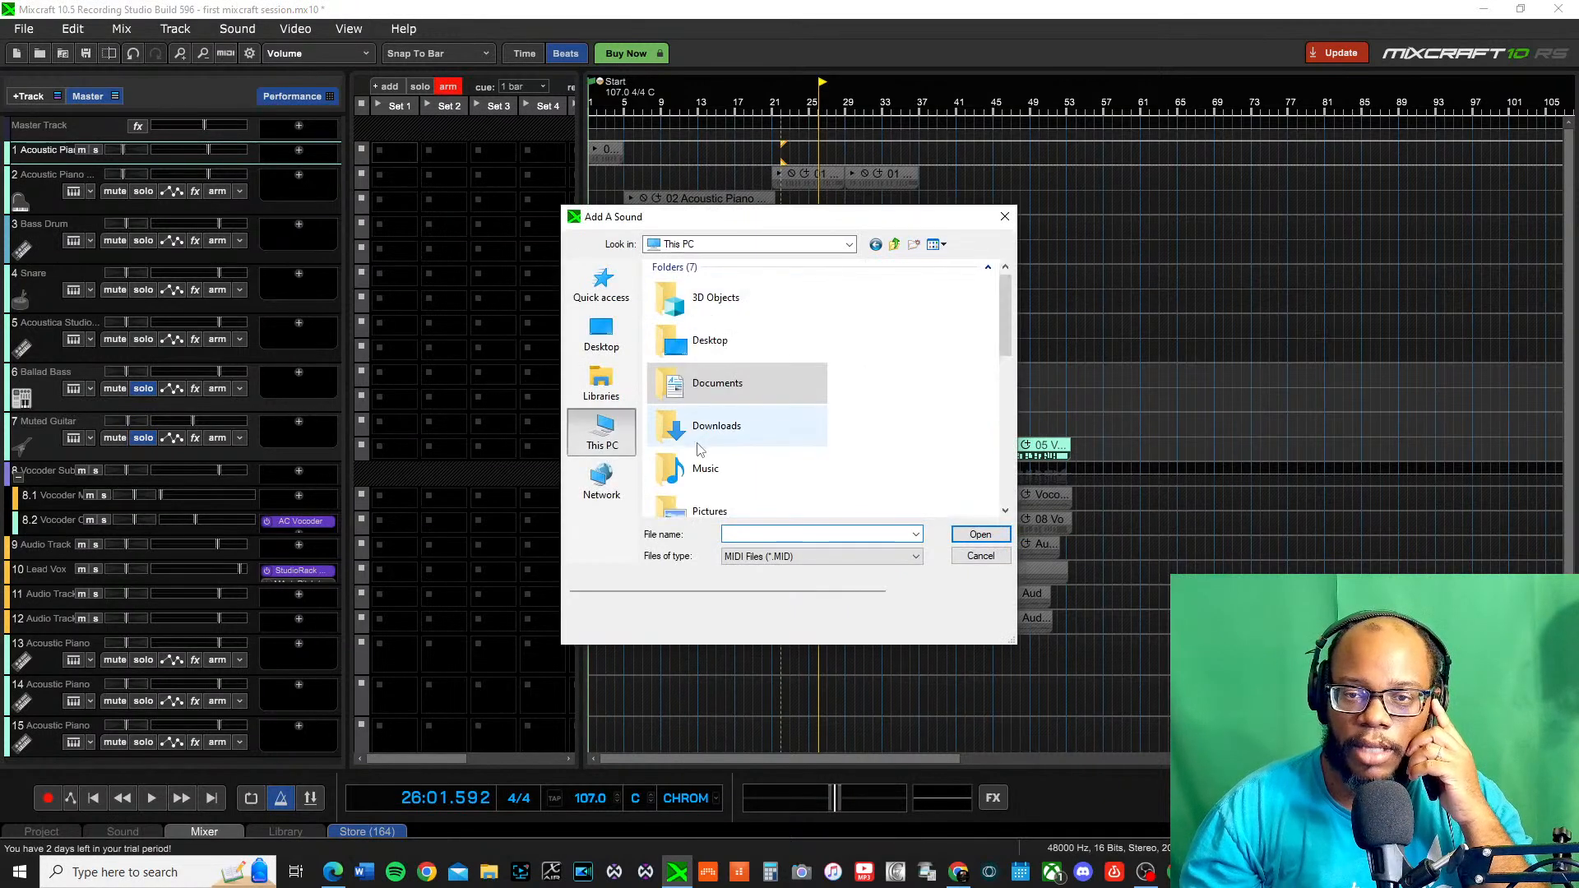
pyautogui.doubleClick(707, 471)
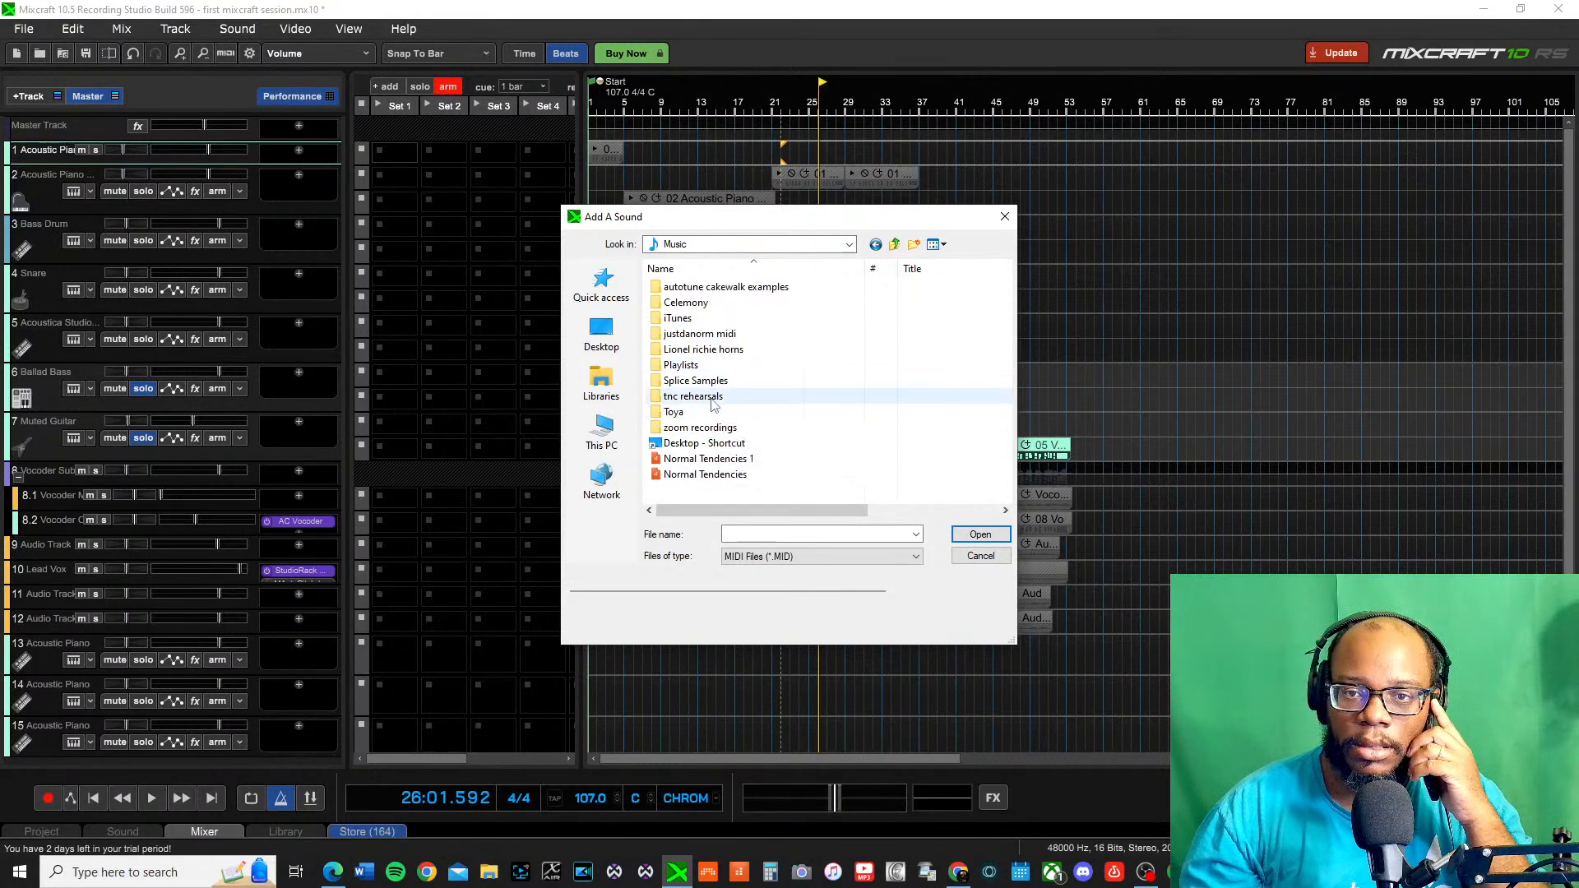
pyautogui.doubleClick(718, 381)
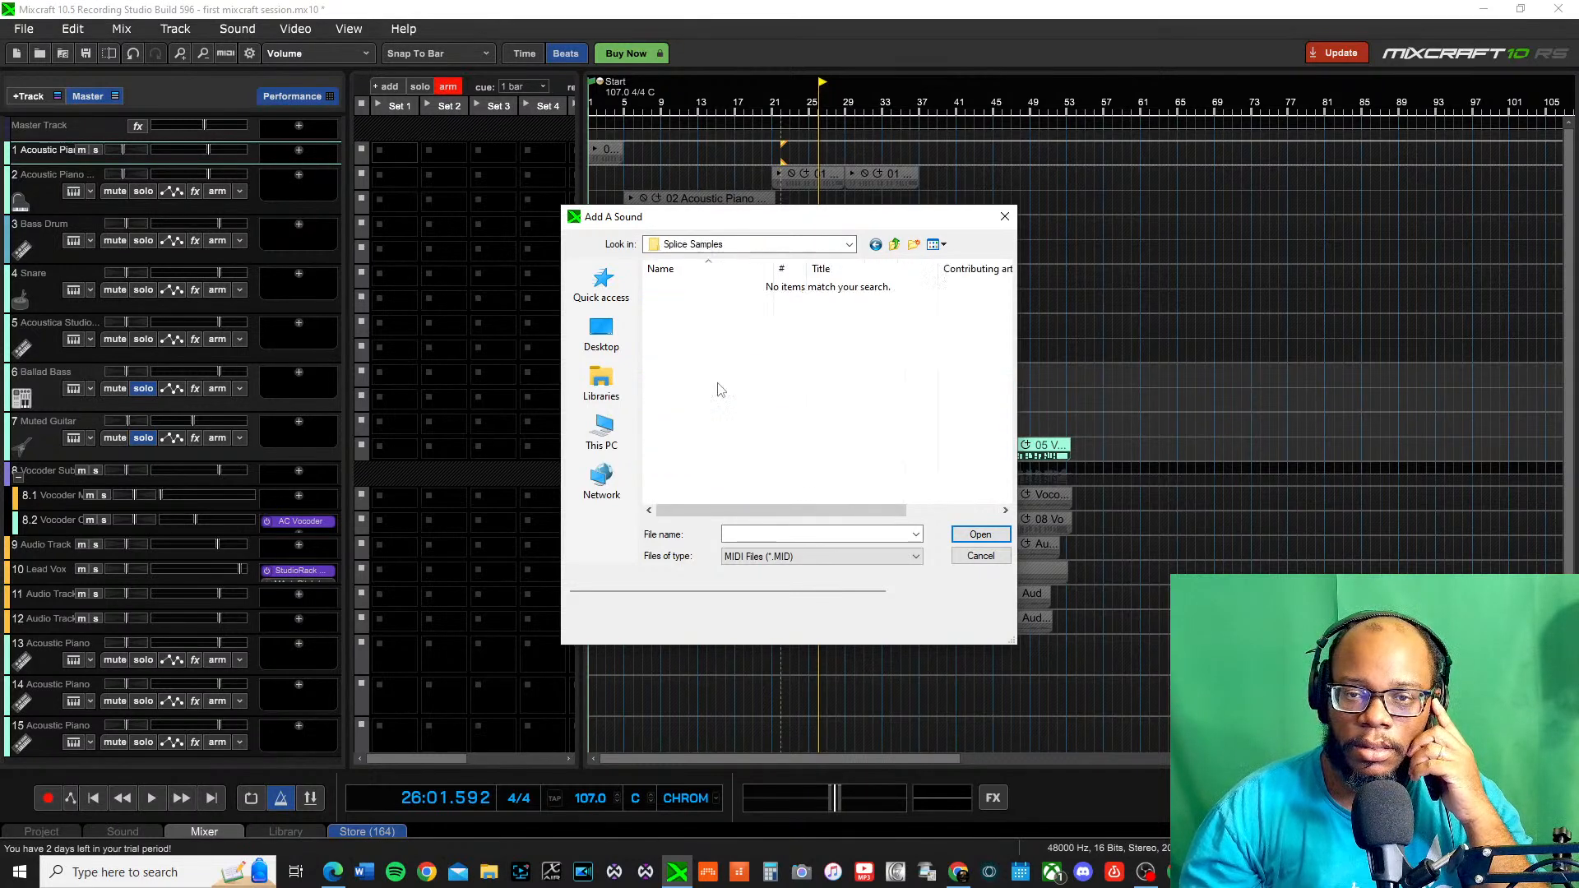
pyautogui.click(895, 245)
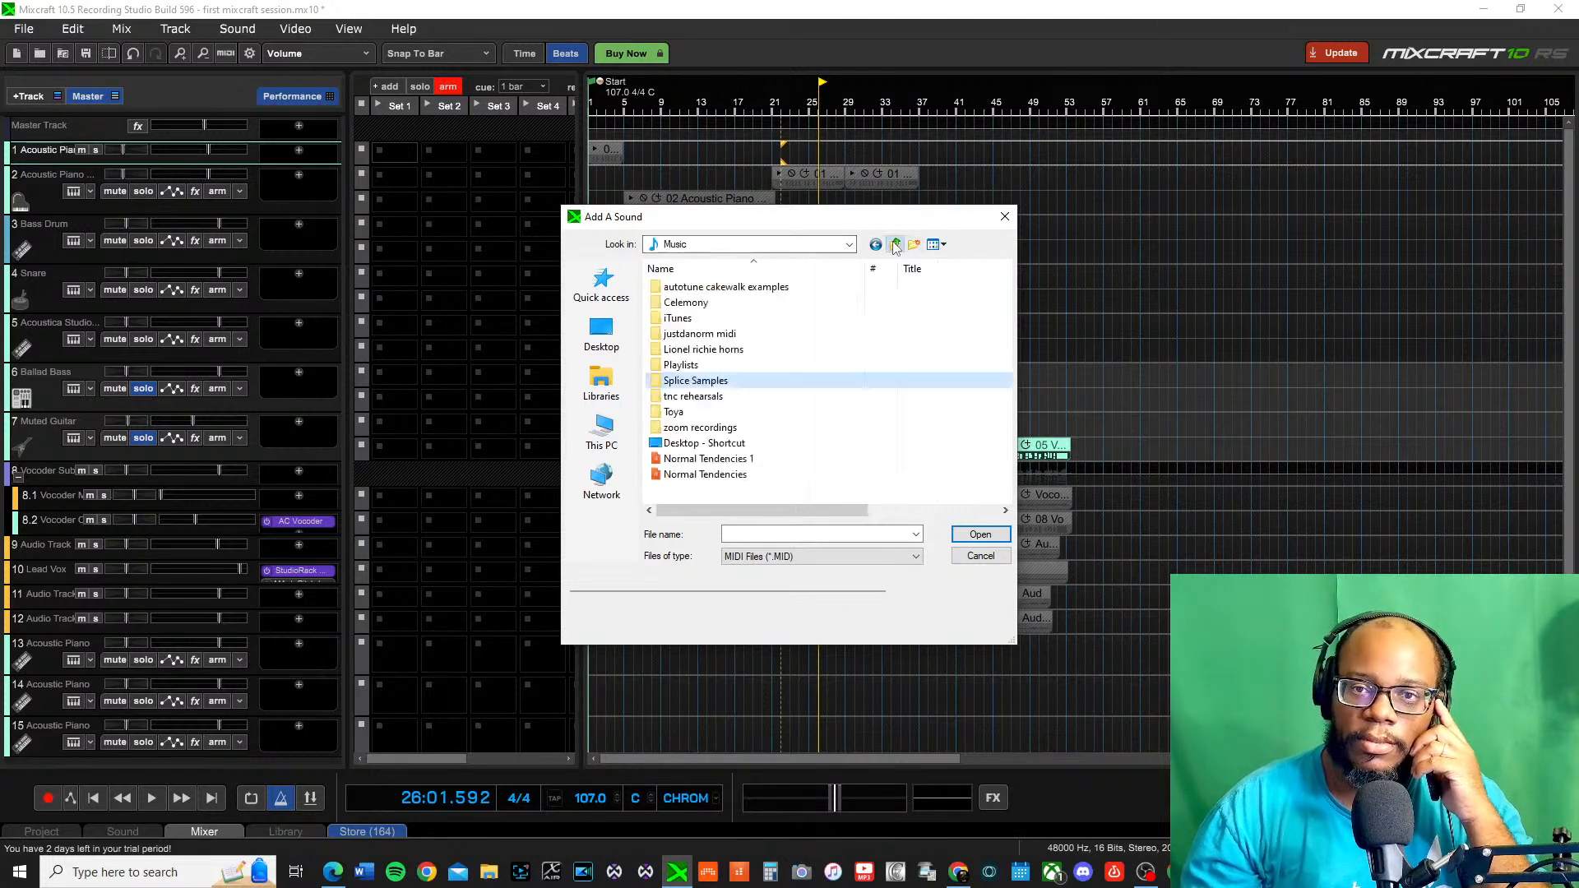
pyautogui.click(895, 245)
pyautogui.scroll(-5, 741, 411)
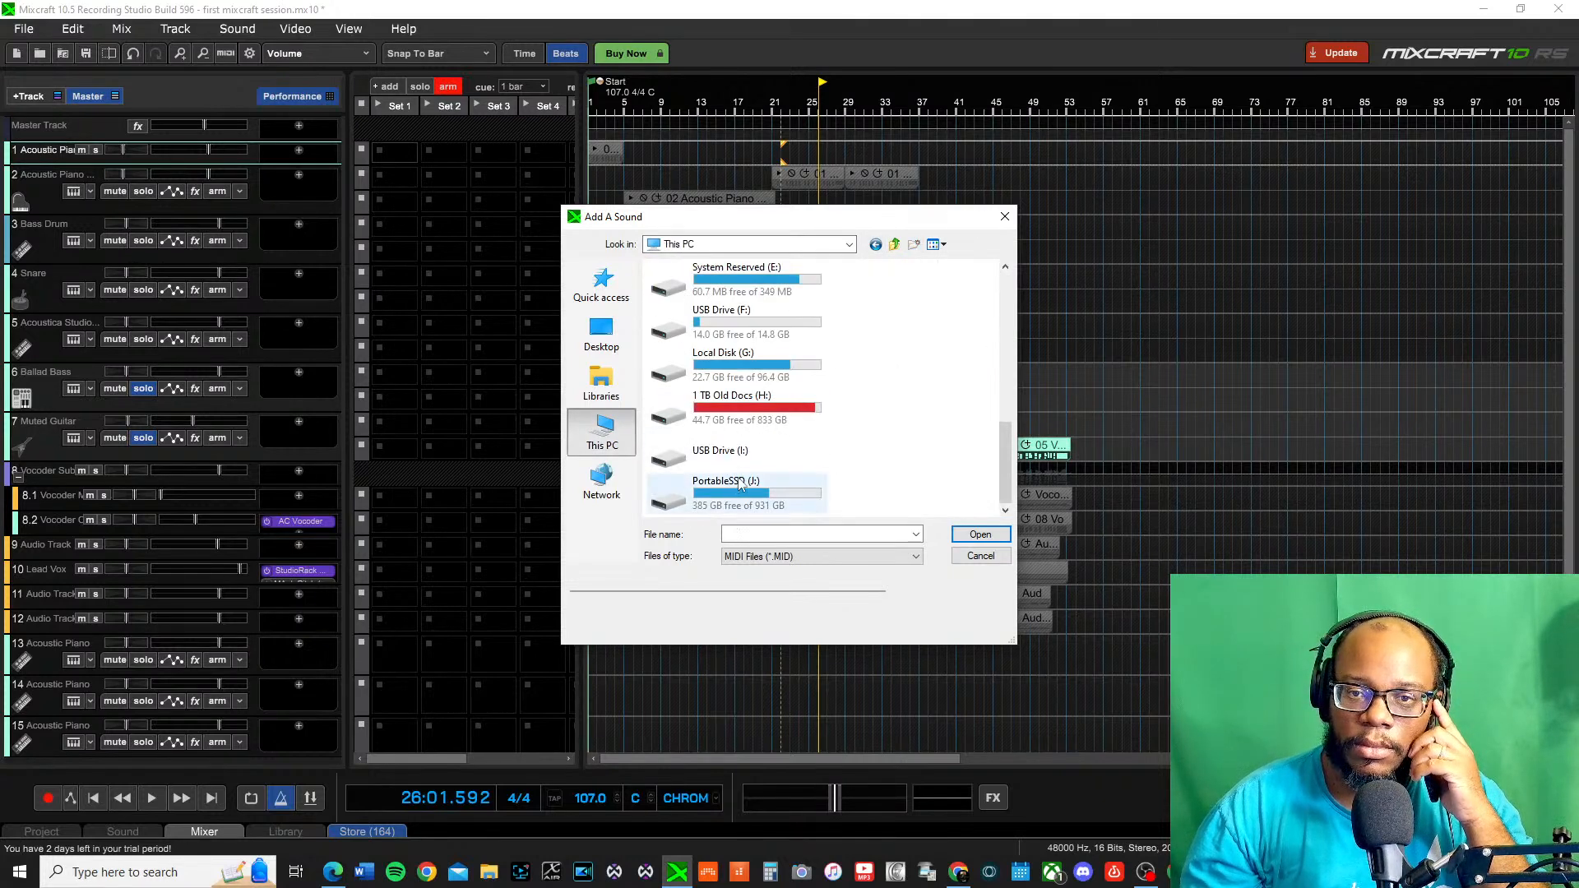
pyautogui.scroll(5, 739, 484)
pyautogui.doubleClick(731, 451)
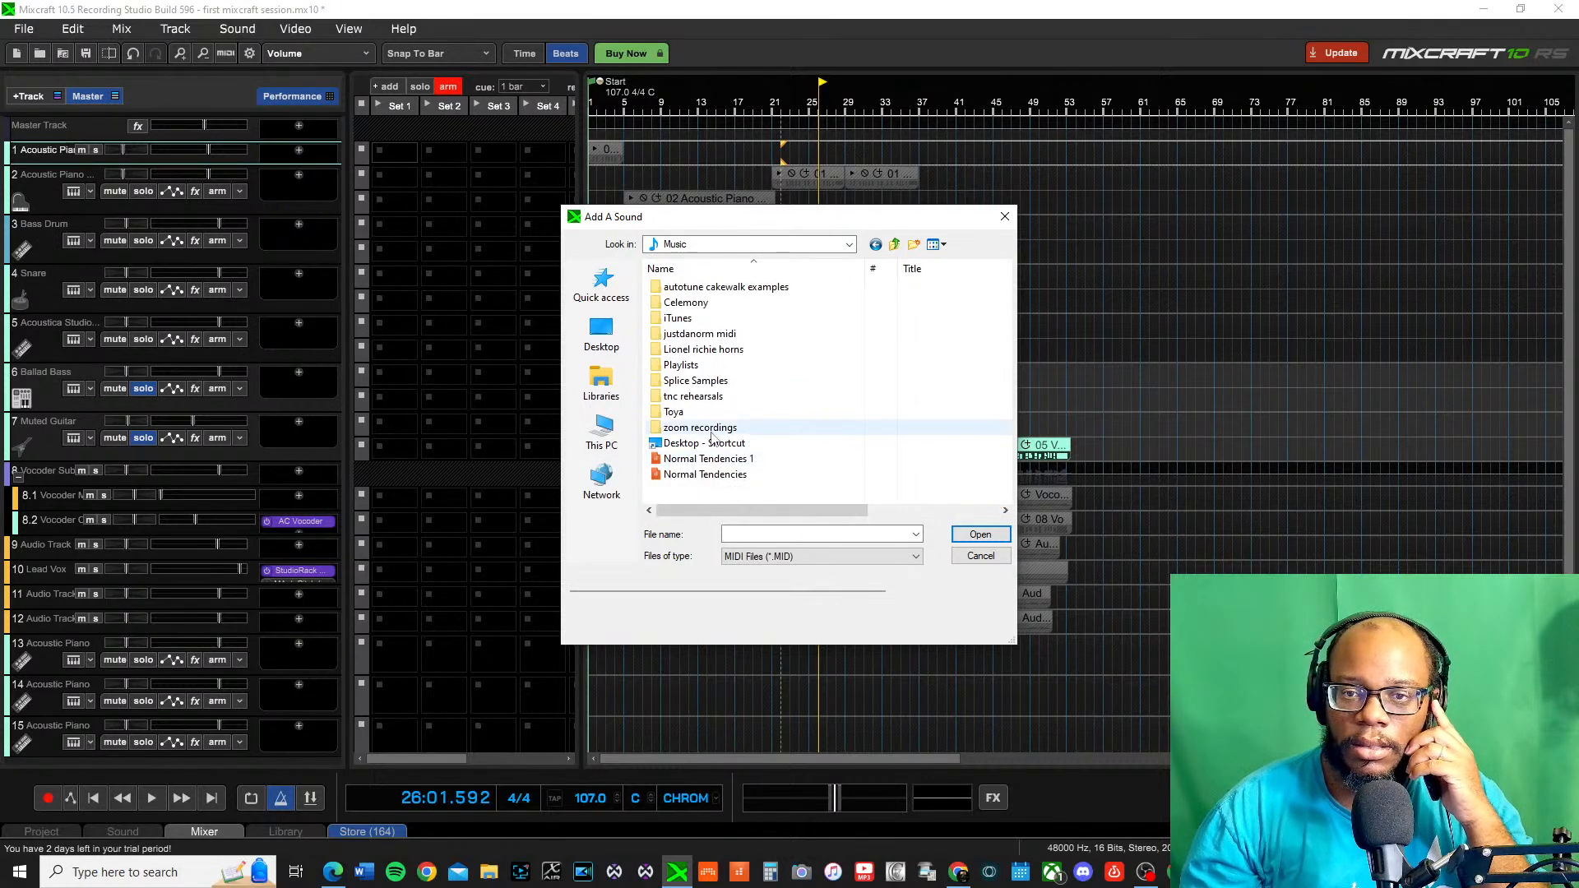
pyautogui.moveTo(712, 436)
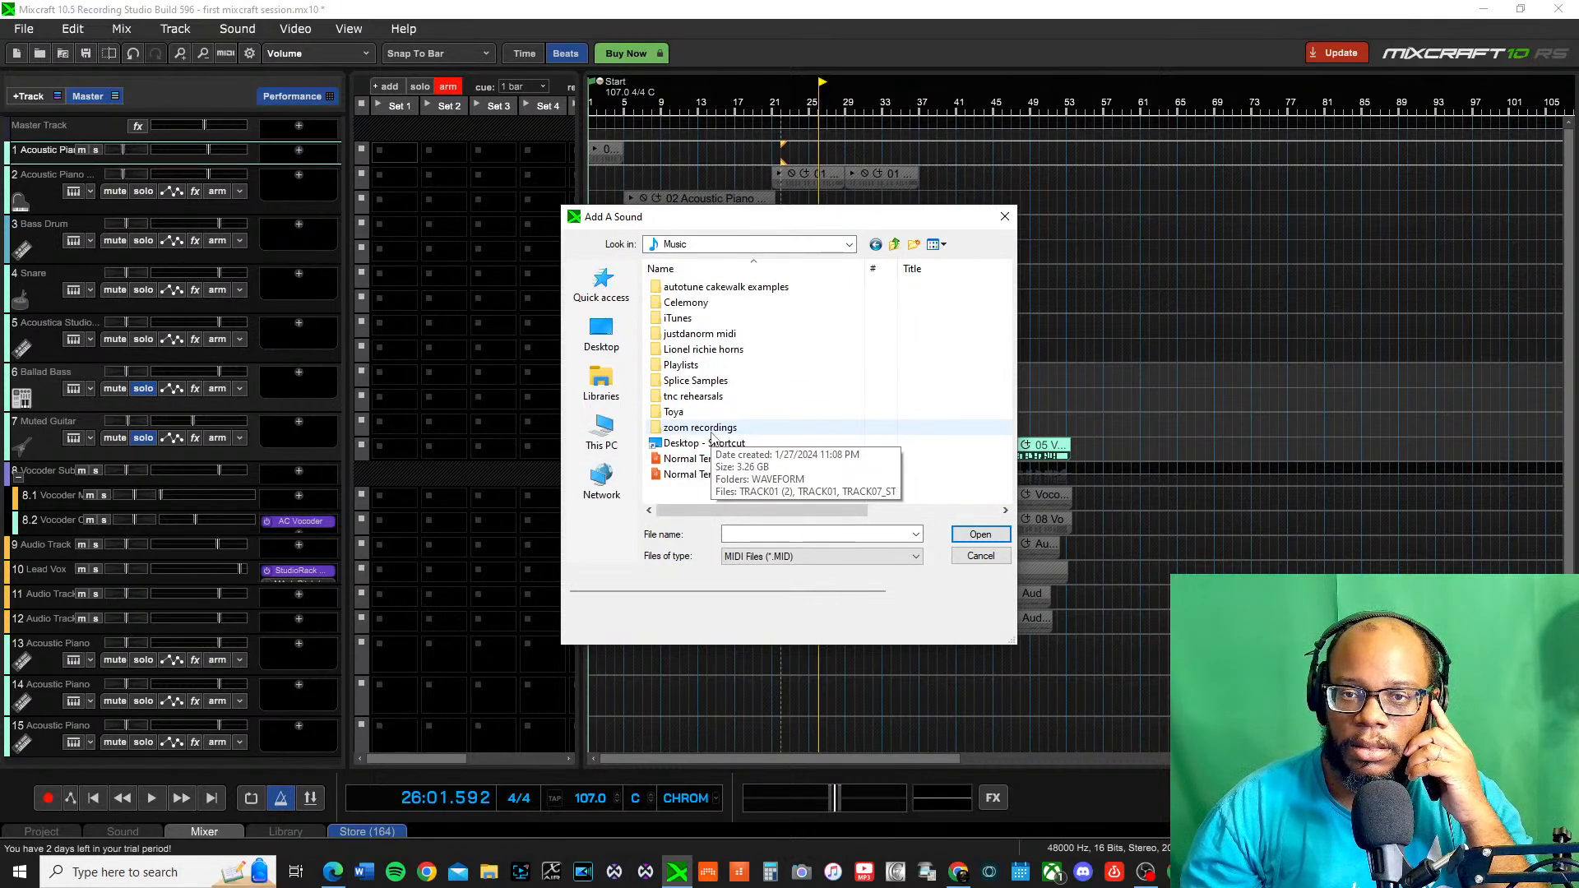
pyautogui.click(970, 556)
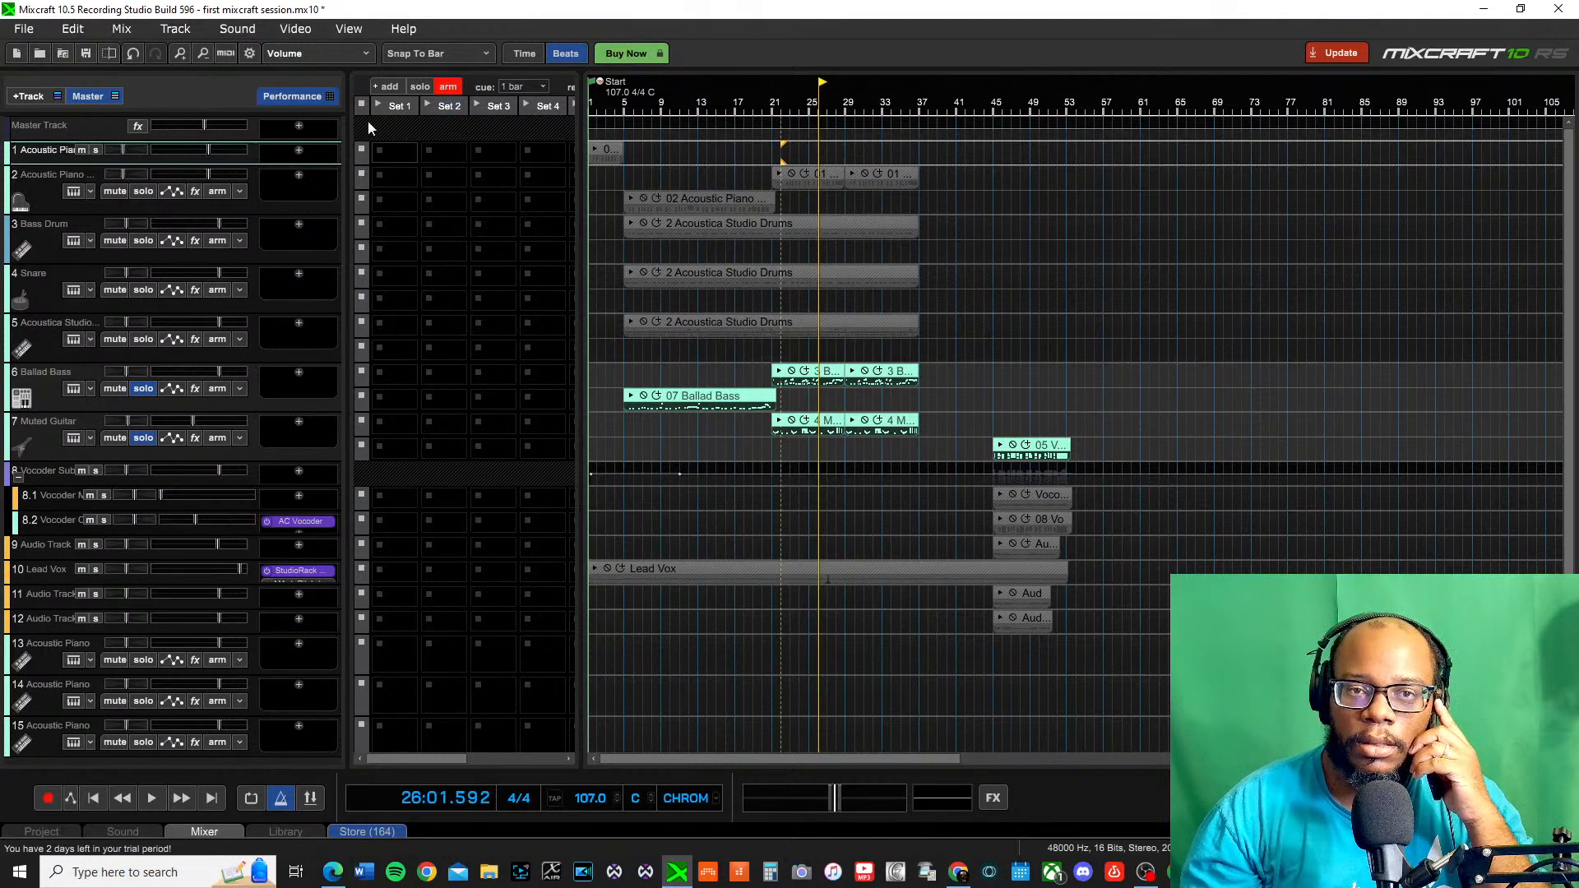
pyautogui.click(319, 99)
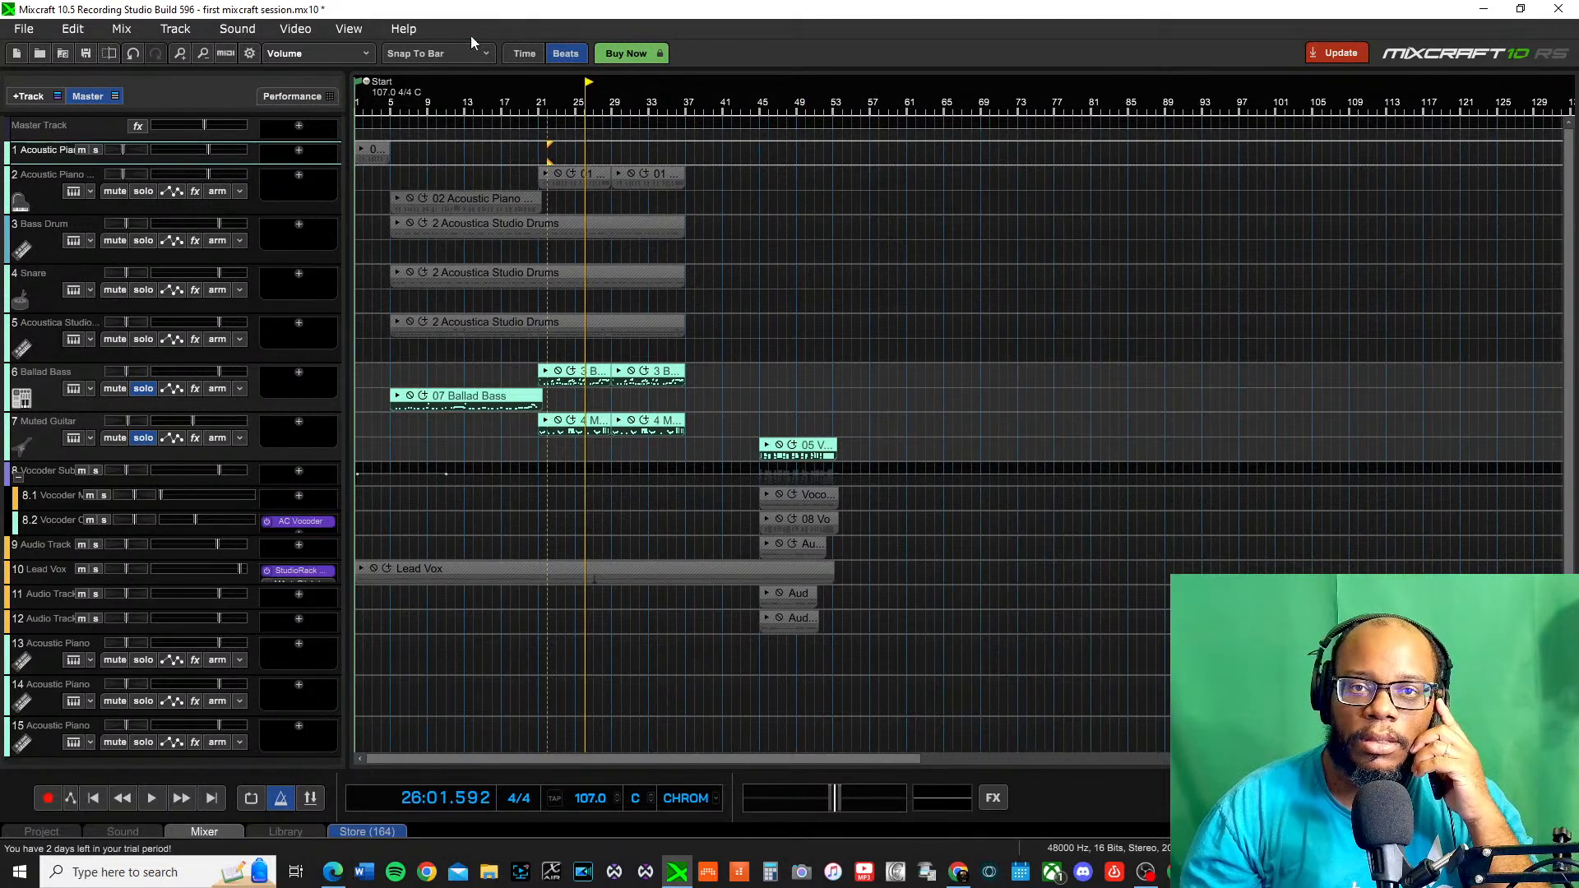
# Review the available view, video, sound and track commands without applying any of them
pyautogui.click(349, 29)
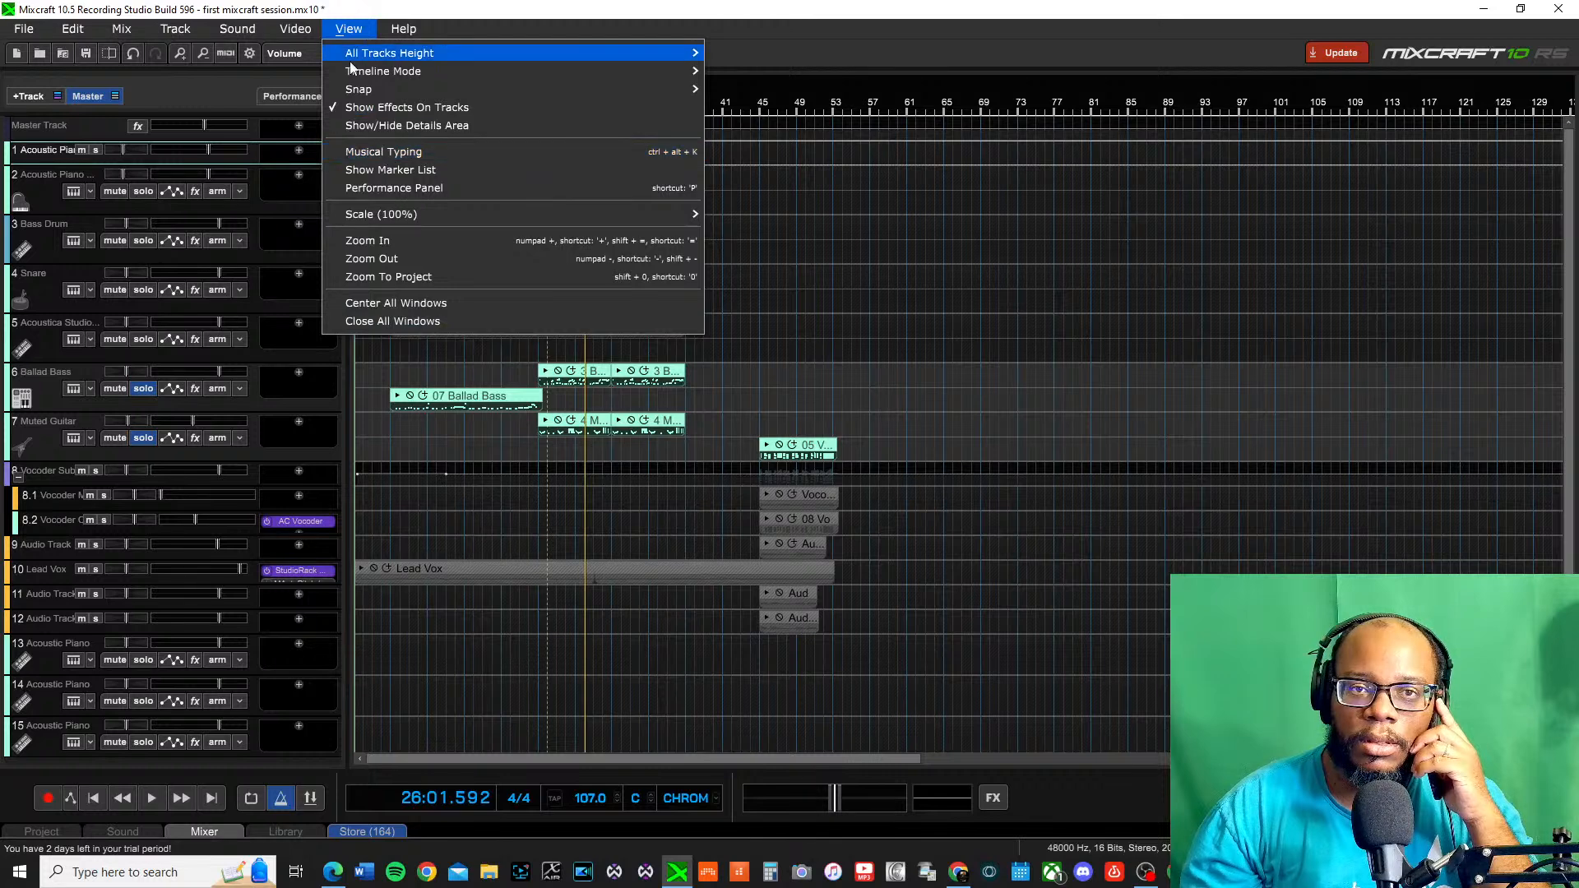
pyautogui.moveTo(311, 33)
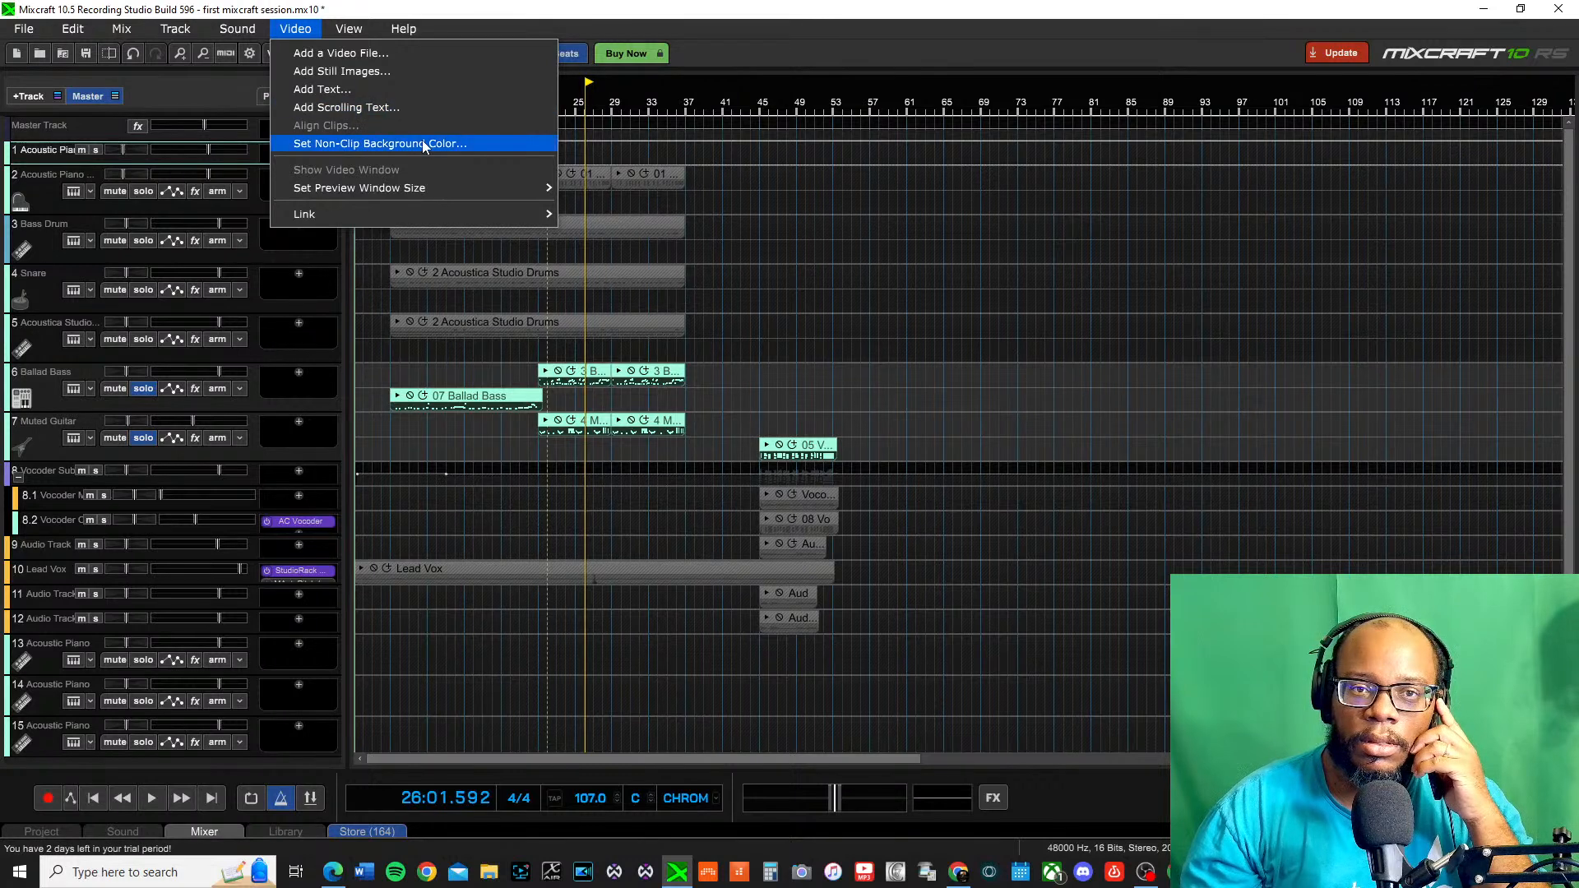
pyautogui.click(385, 31)
pyautogui.click(385, 32)
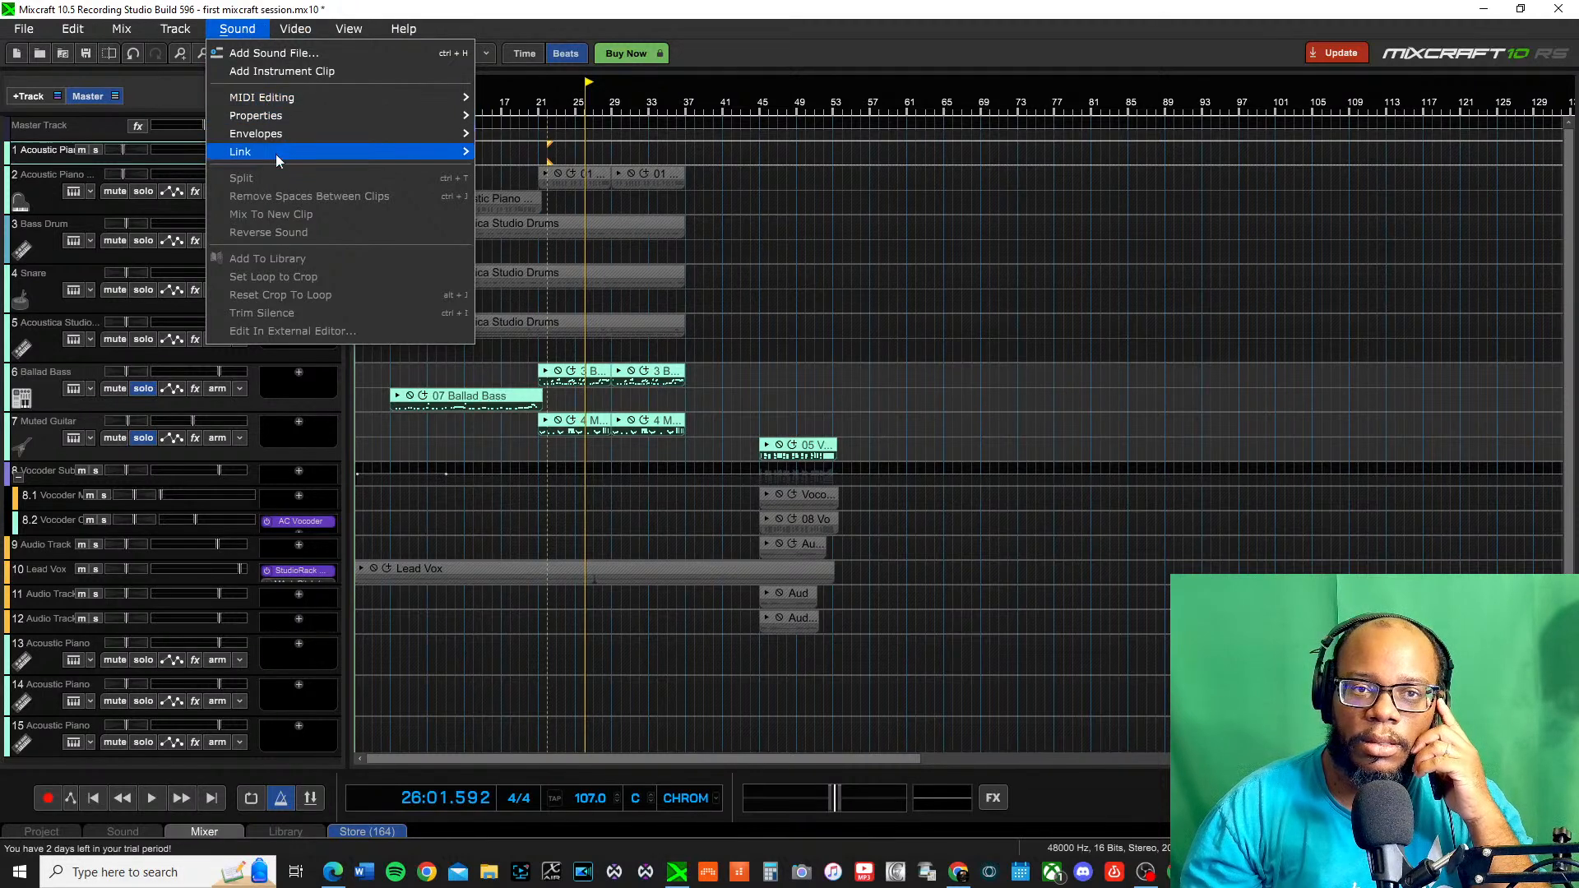
pyautogui.moveTo(186, 31)
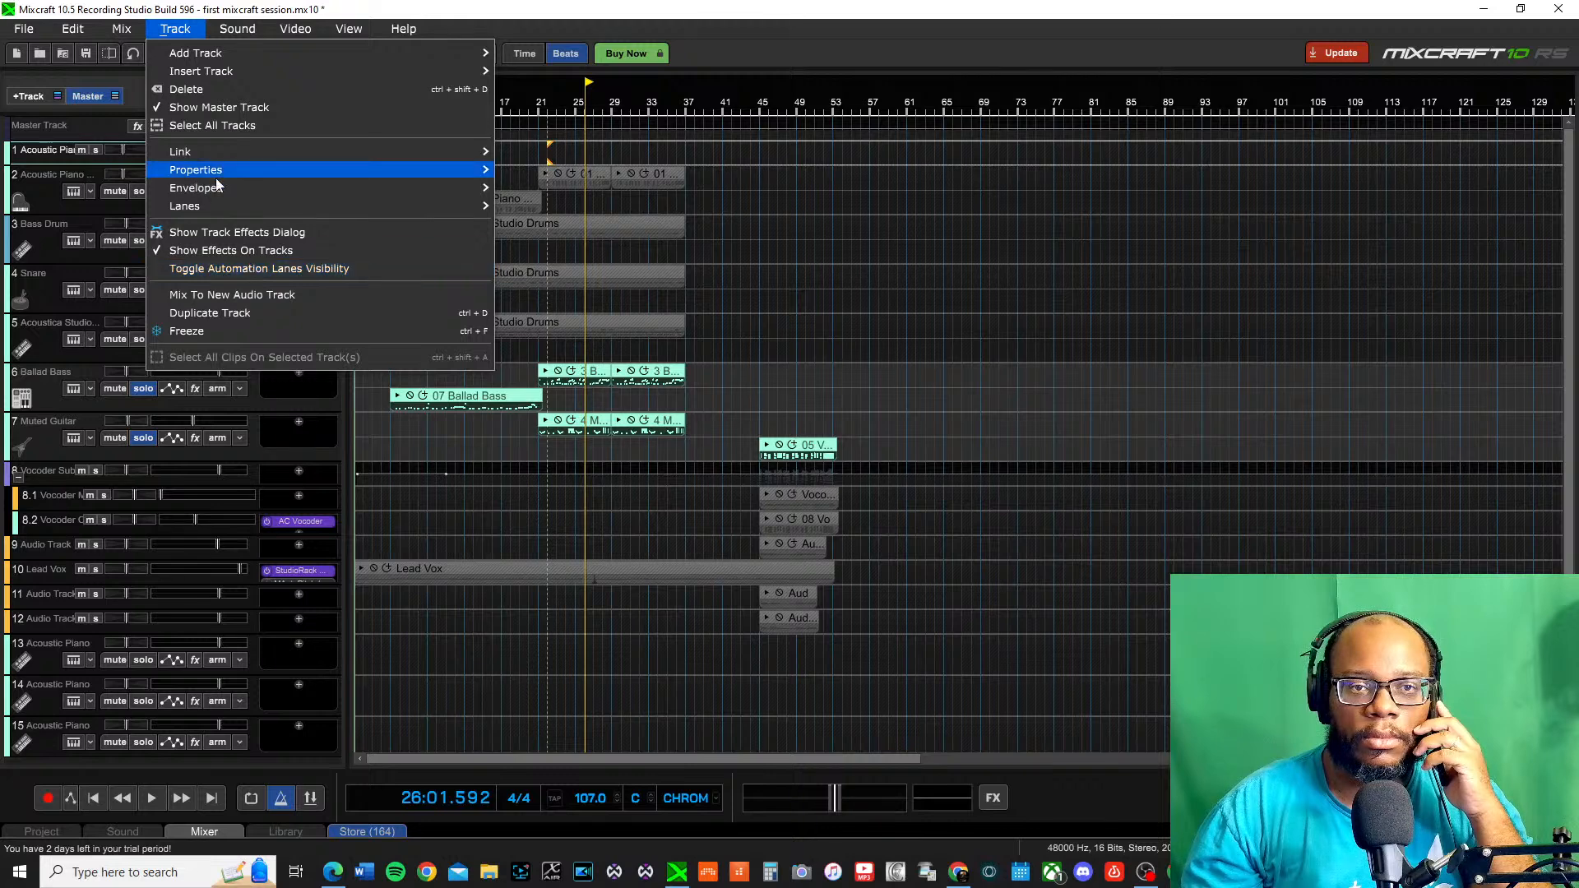
pyautogui.moveTo(239, 208)
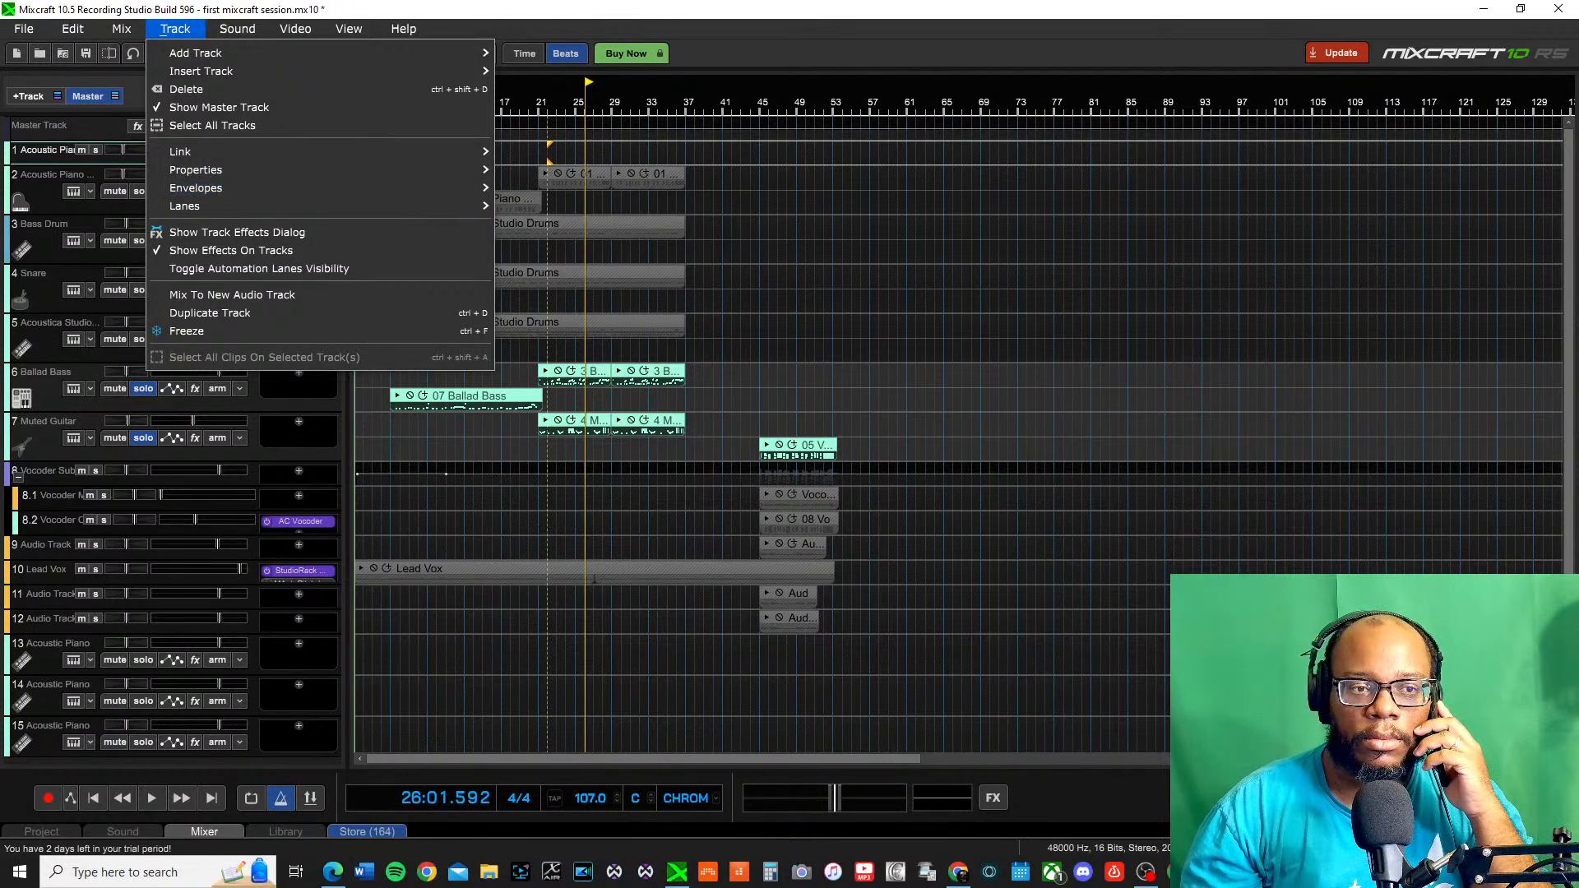
pyautogui.press('Escape')
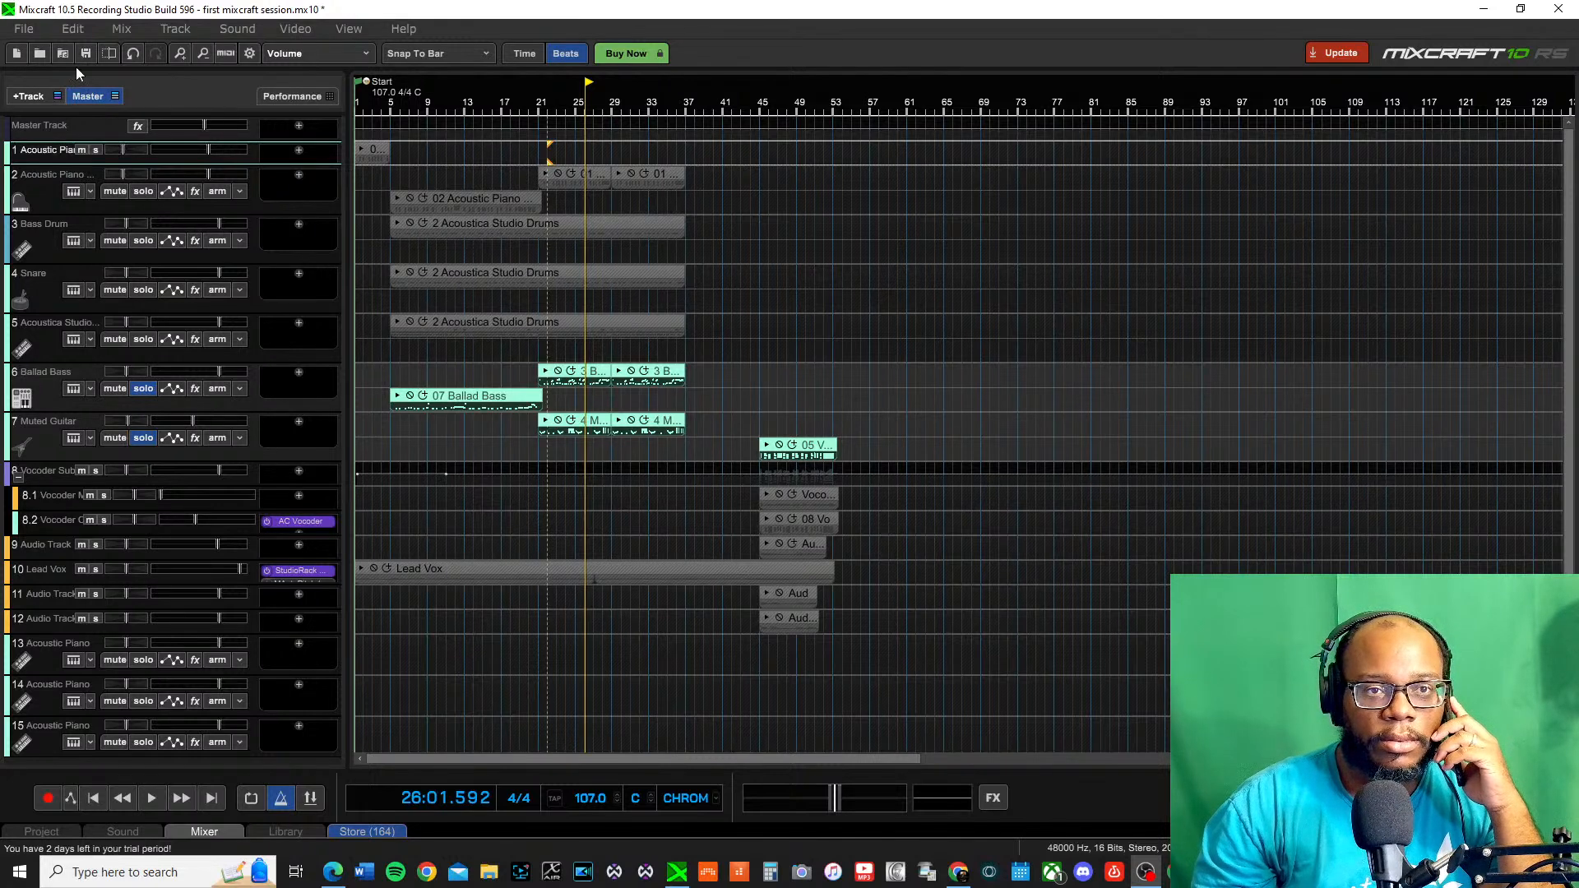
# Review the available edit, project file and mix commands without applying any of them
pyautogui.click(72, 32)
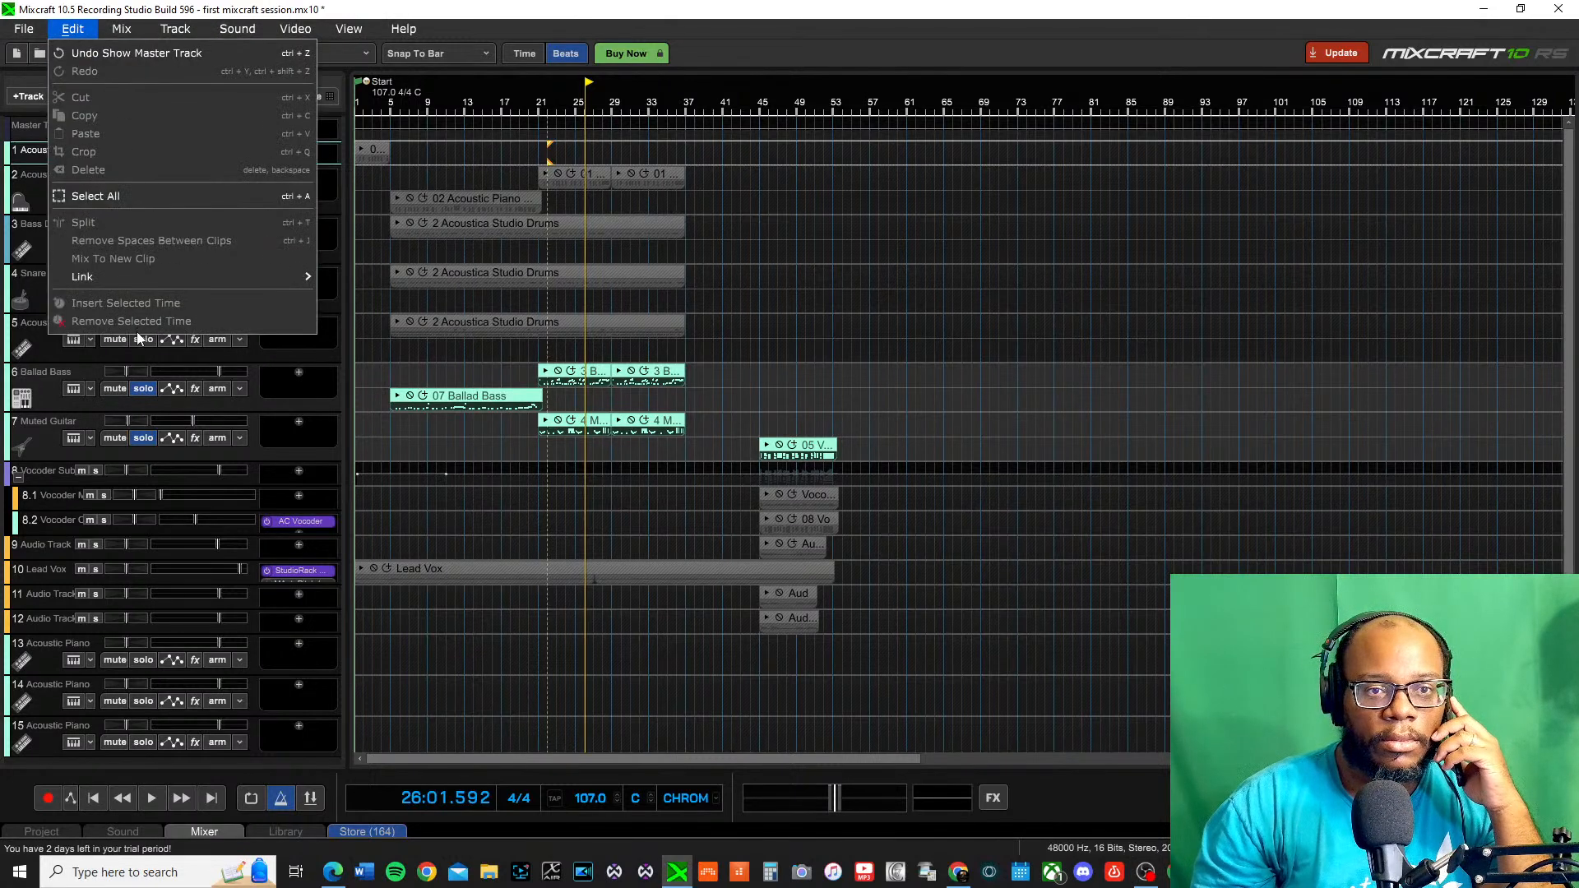
pyautogui.click(27, 29)
pyautogui.click(27, 29)
pyautogui.moveTo(168, 184)
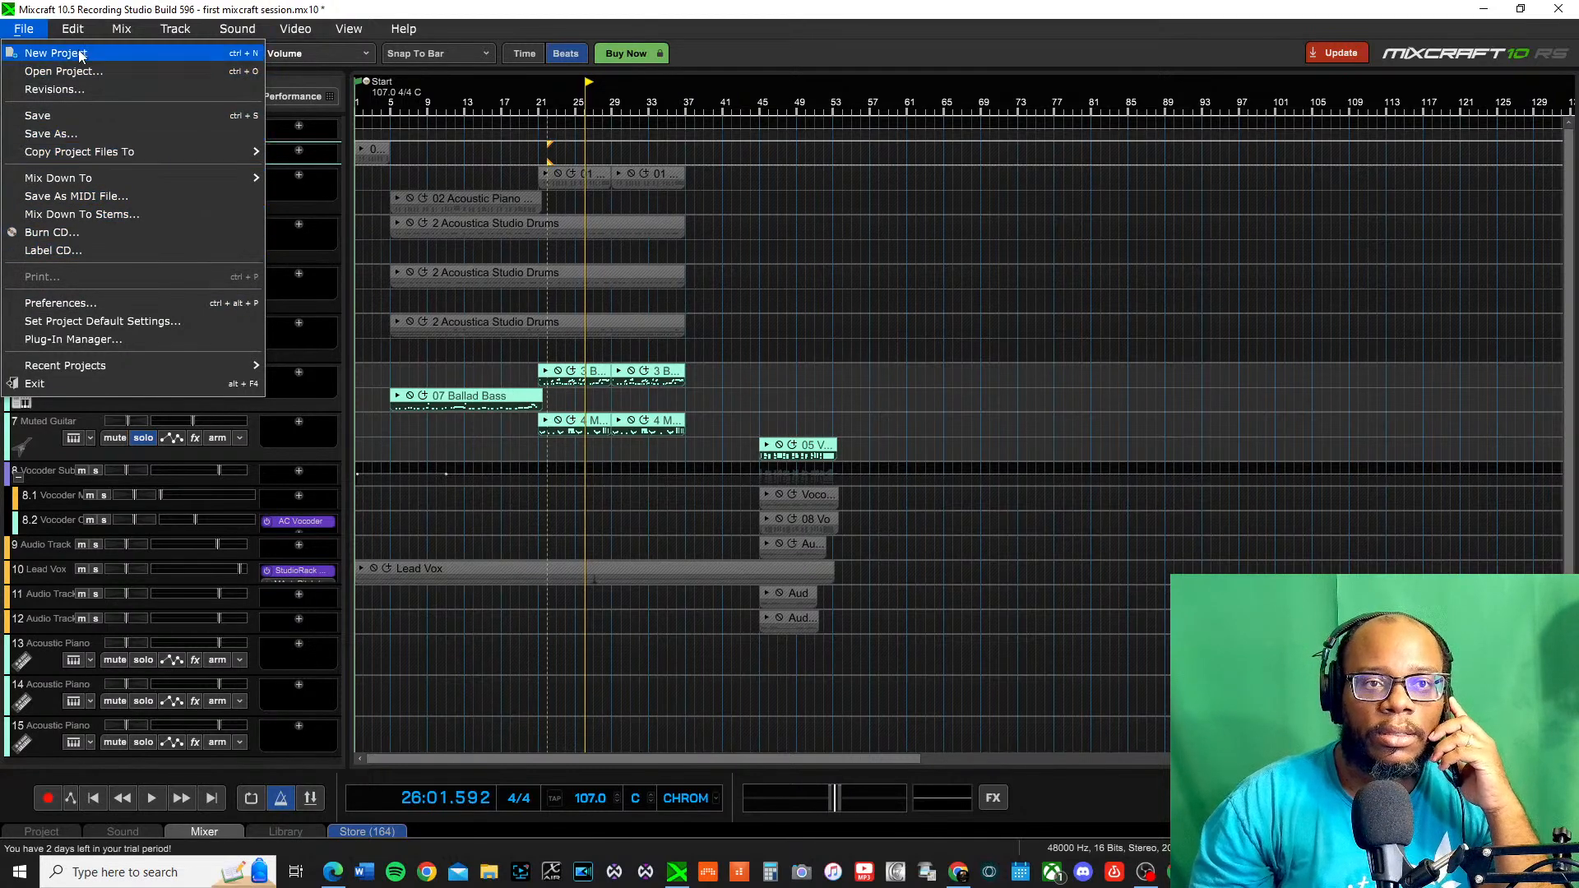
pyautogui.moveTo(72, 37)
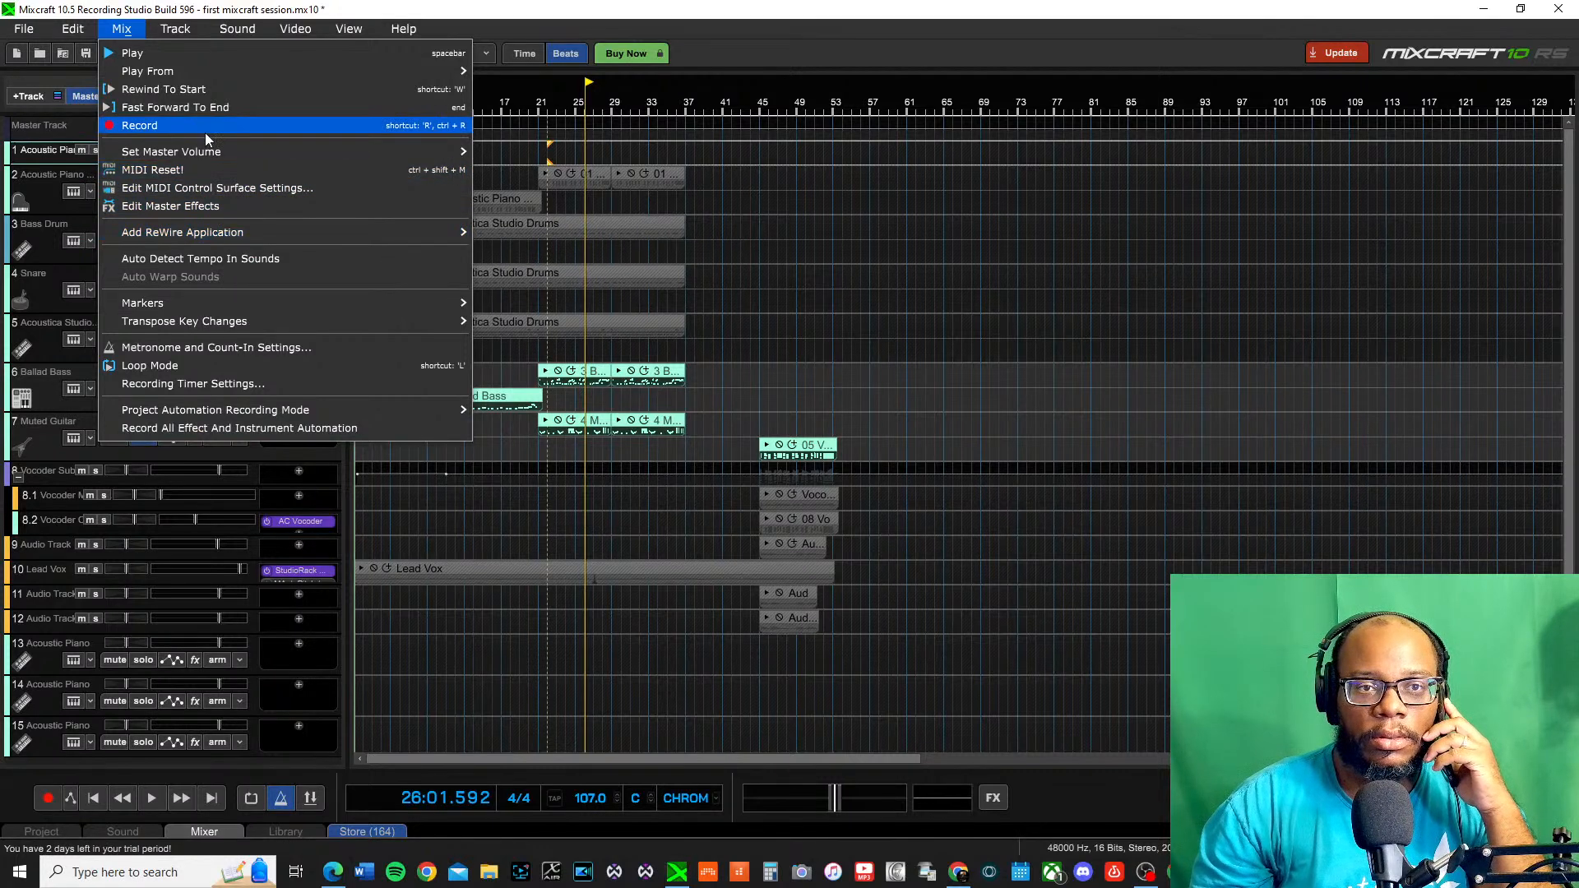
pyautogui.click(219, 518)
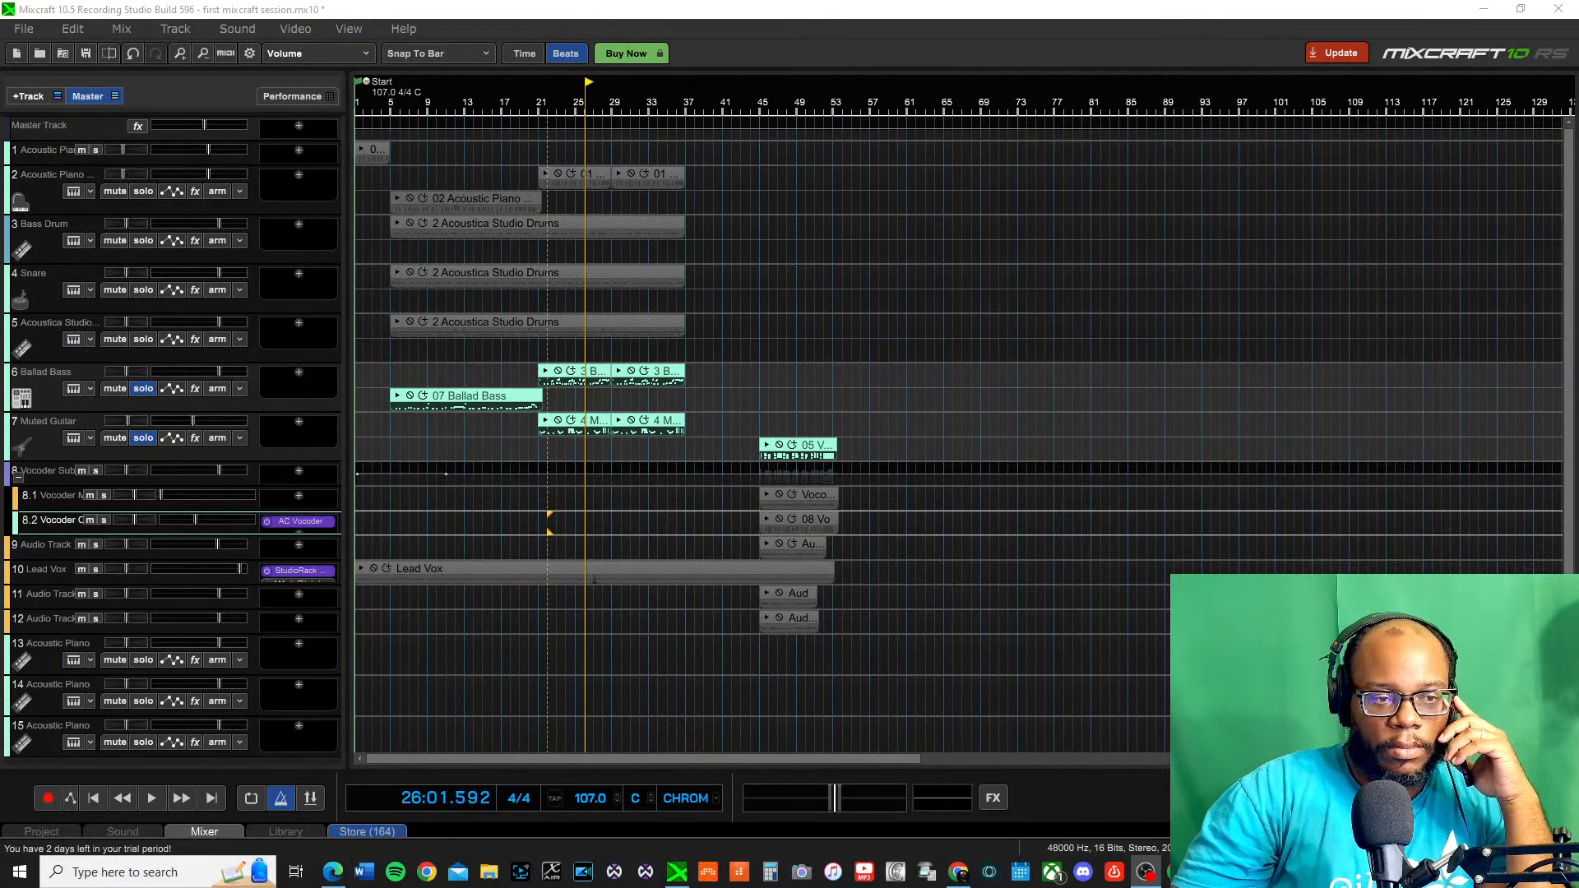
# Turn on MIDI Learn to view the controls that can be mapped, and turn it off again
pyautogui.click(222, 55)
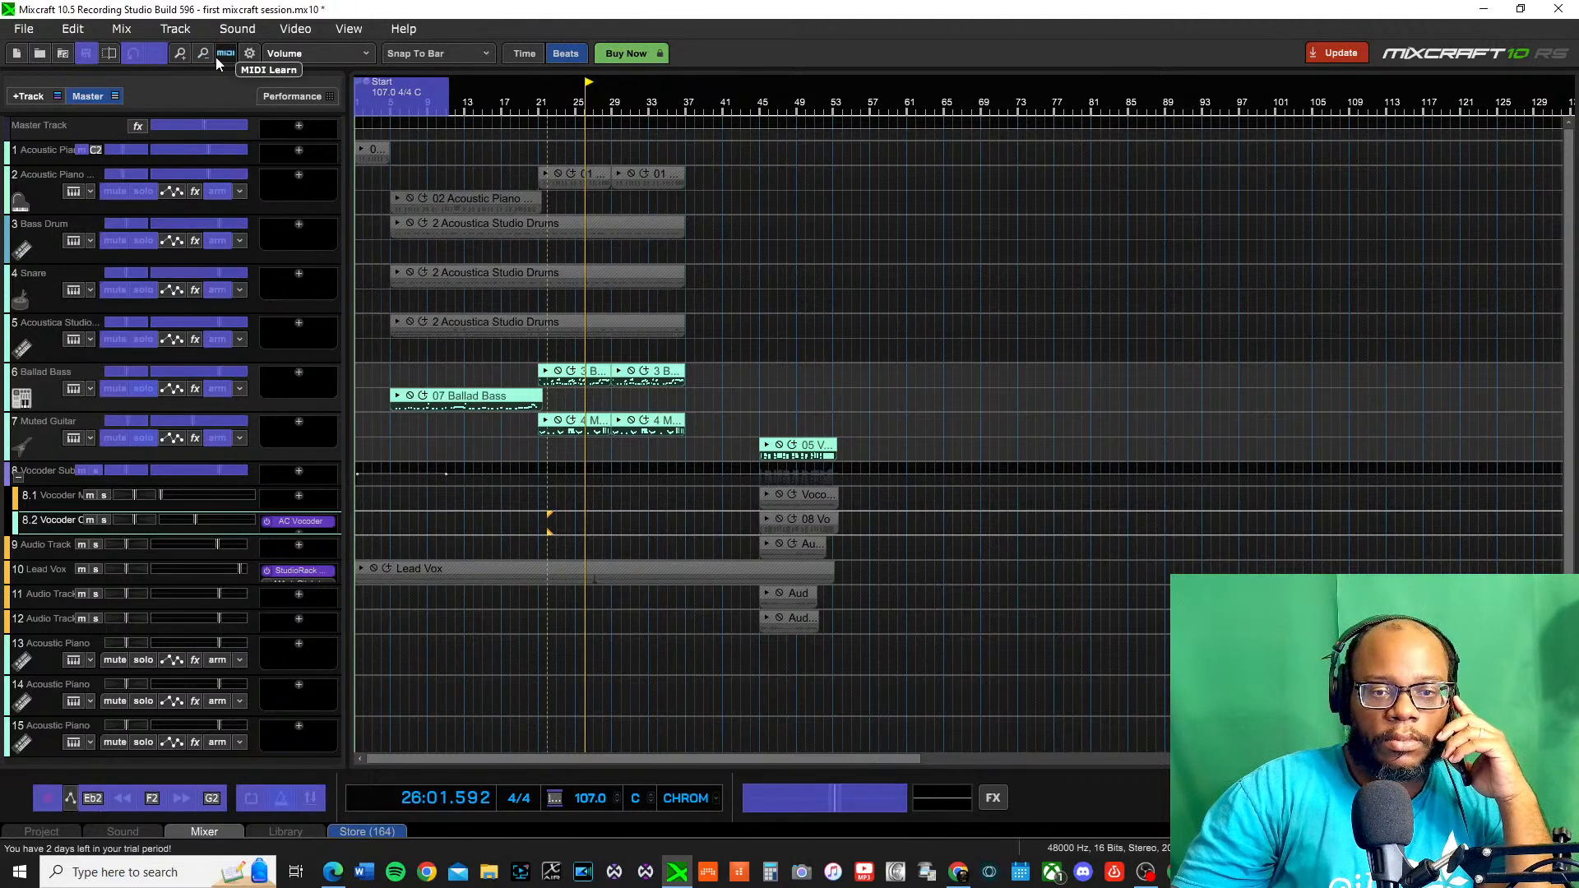
pyautogui.click(216, 57)
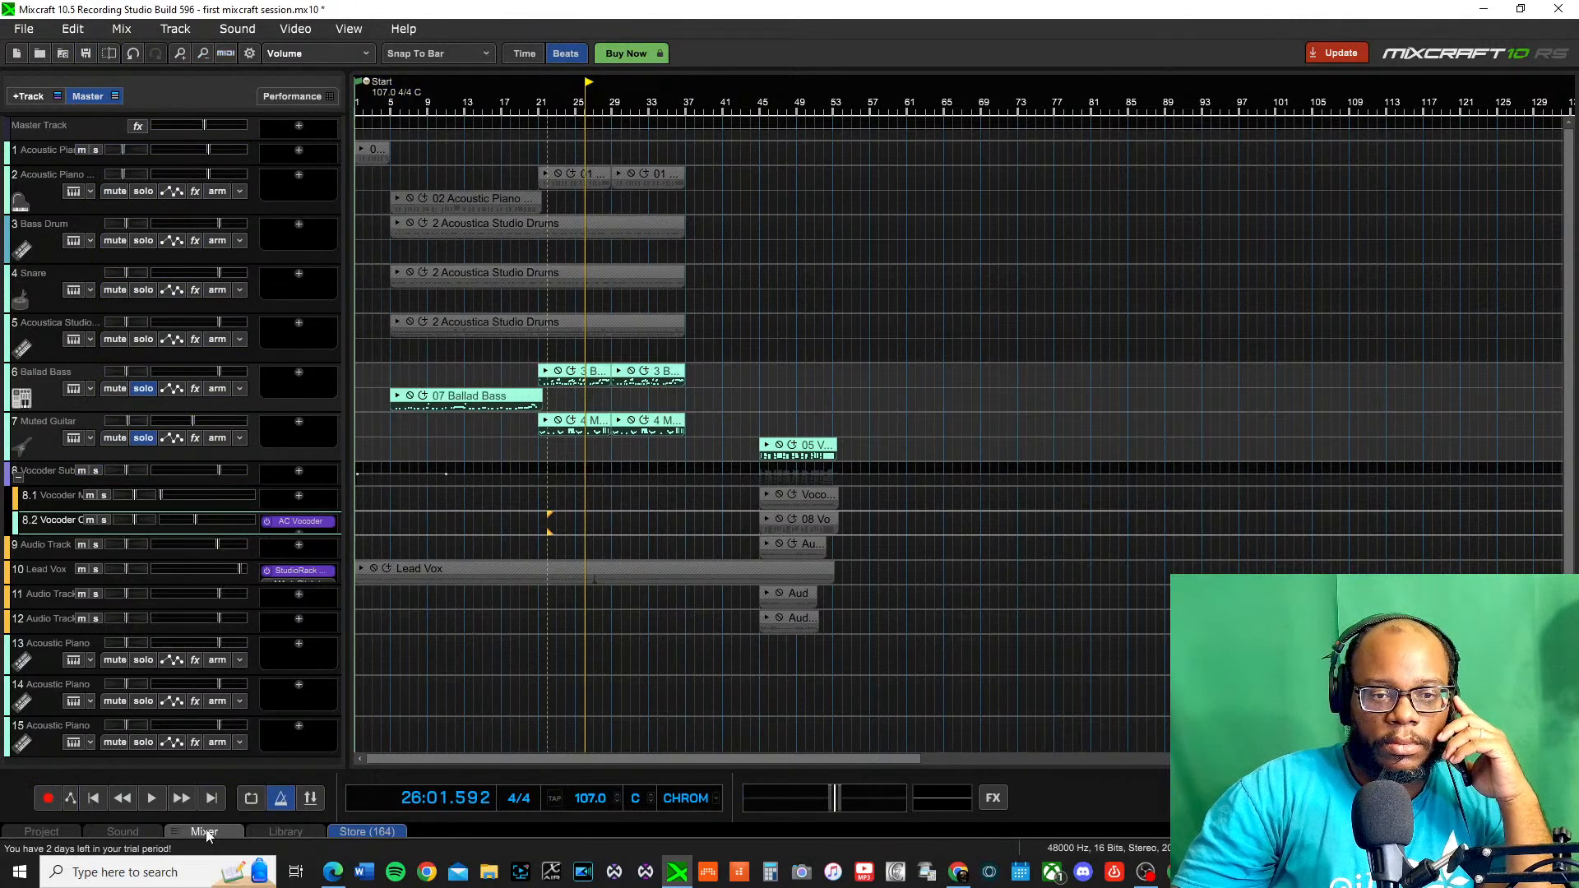
# Open the Lead Vox clip's sound details and, with Warp turned on, add a warp marker at bar 5
pyautogui.click(148, 831)
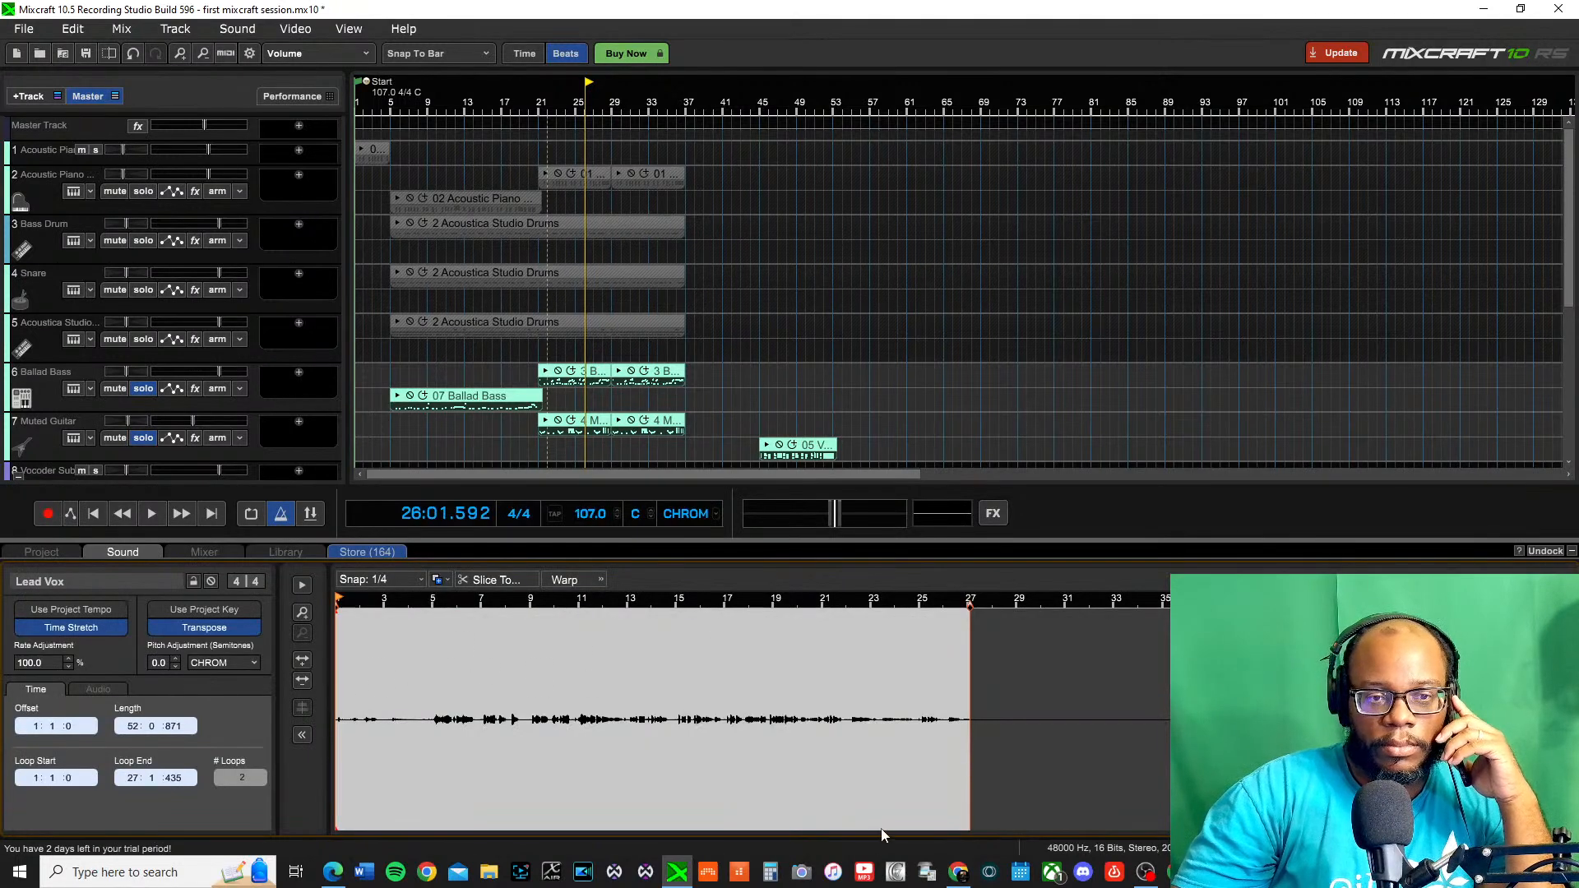
pyautogui.click(376, 653)
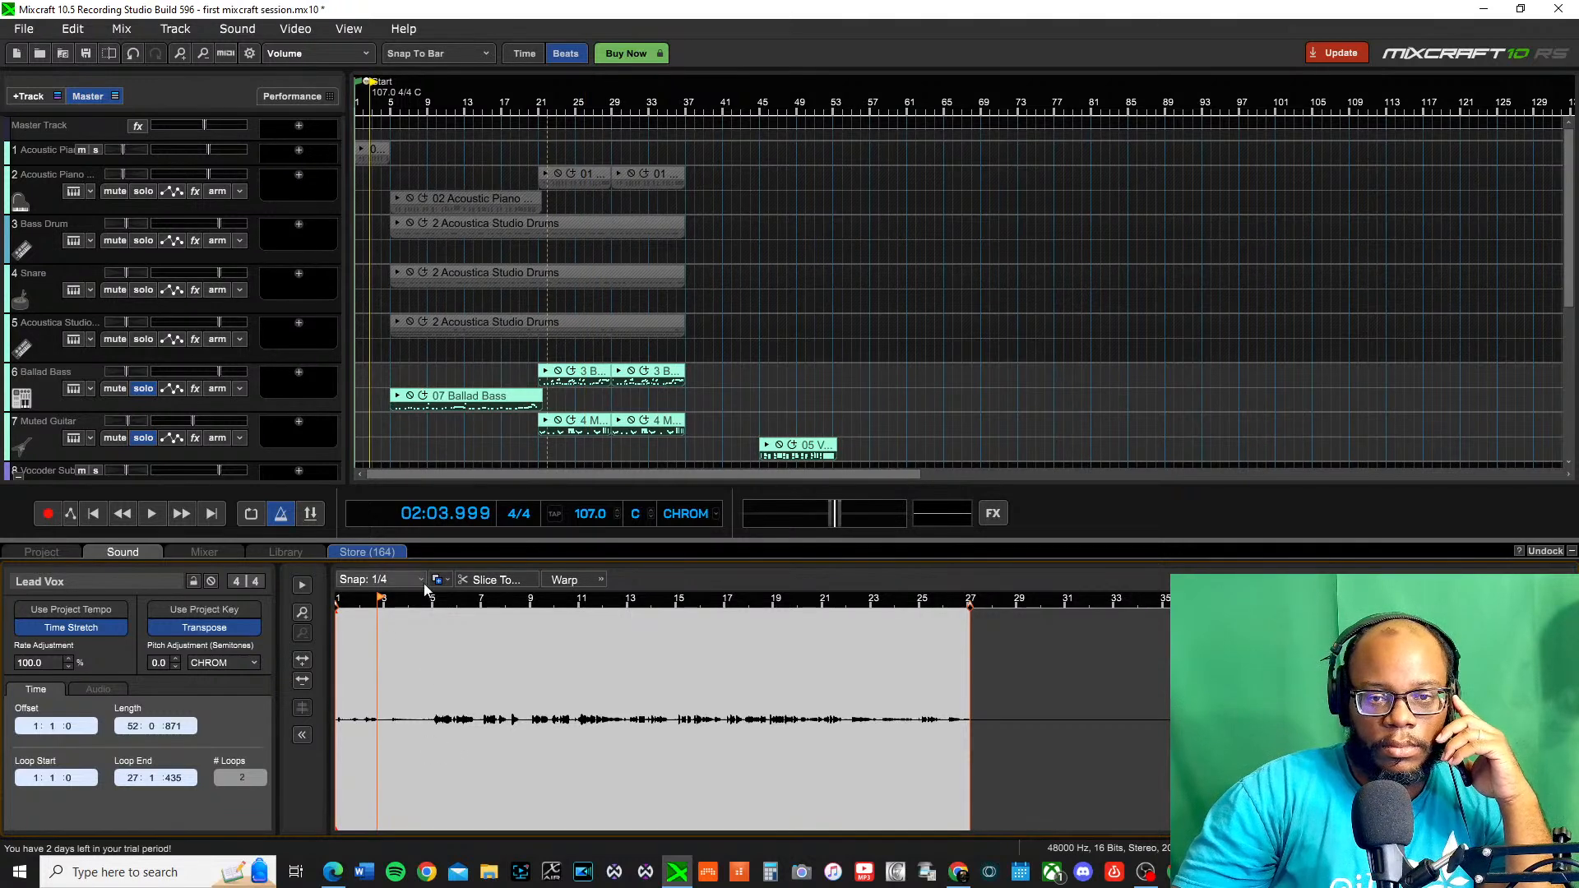
pyautogui.click(438, 602)
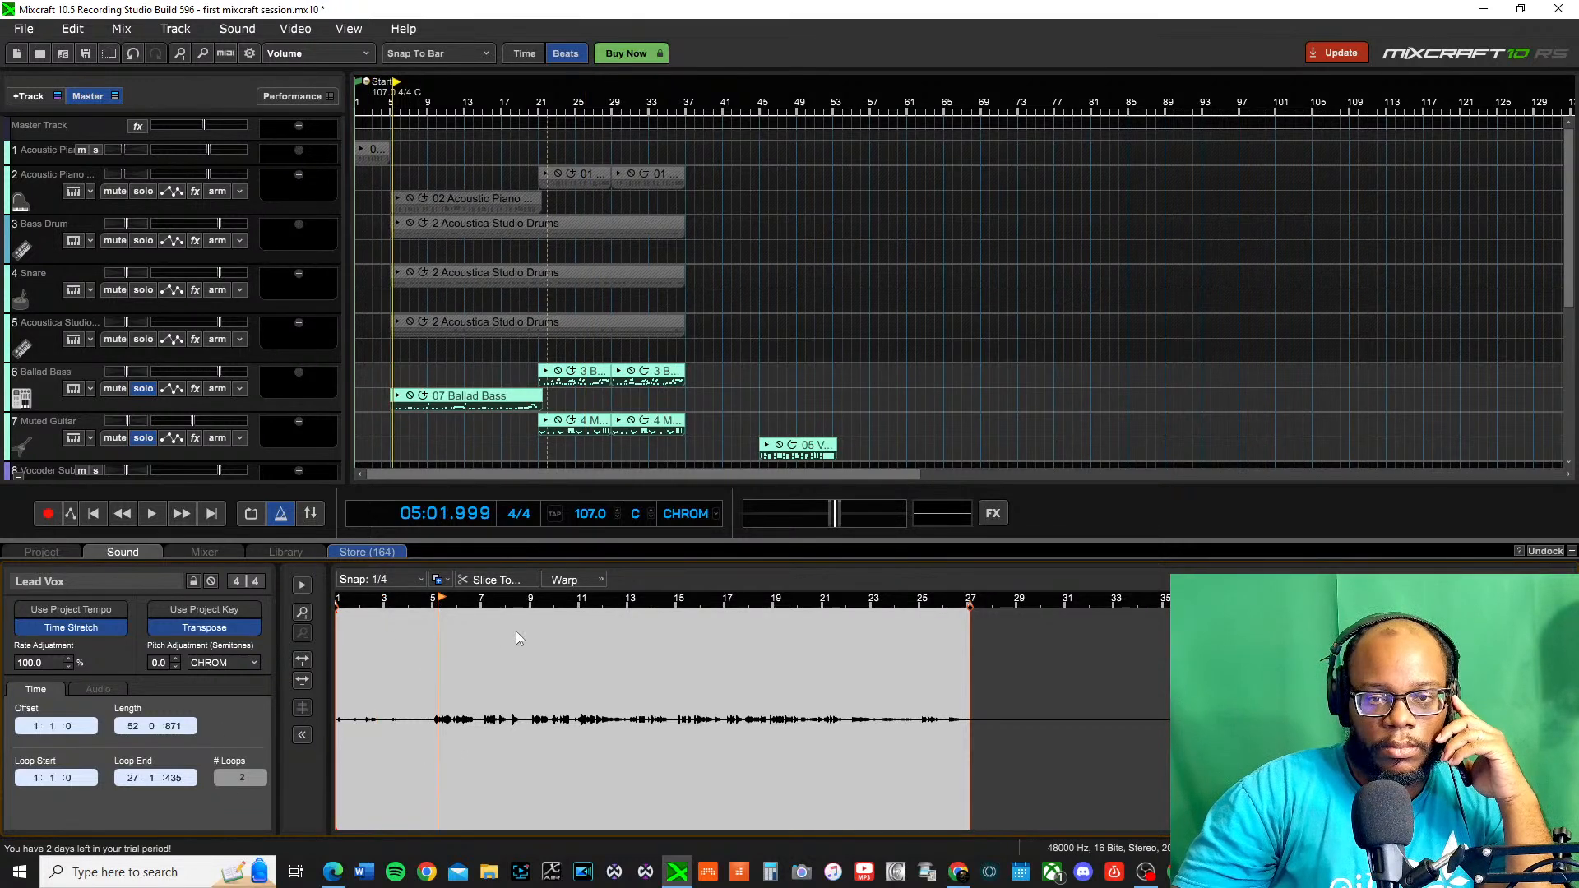
pyautogui.click(589, 580)
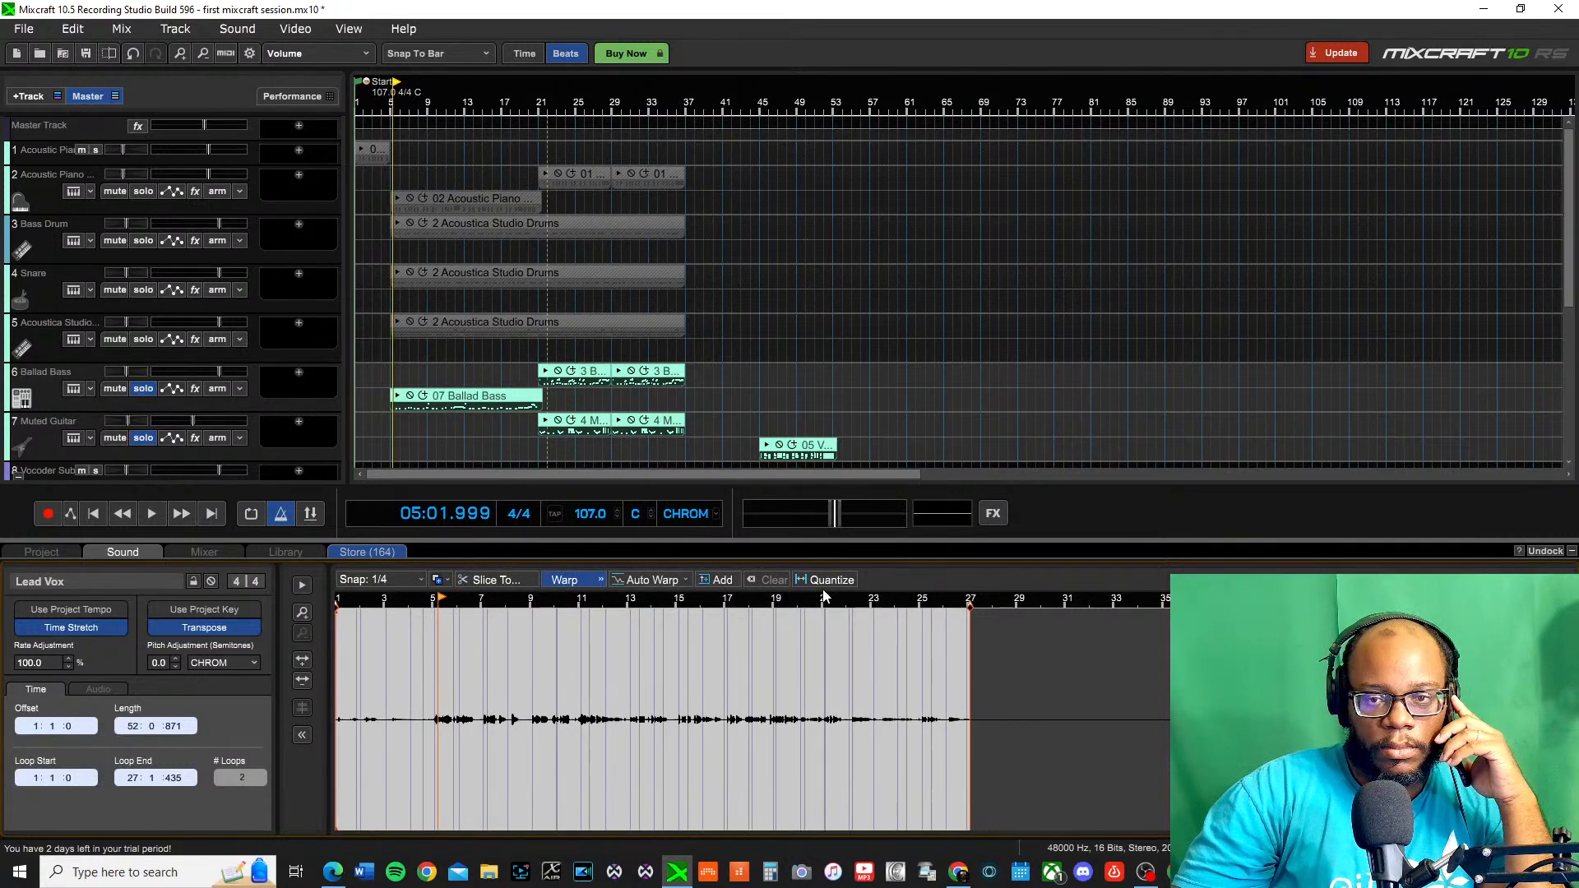
pyautogui.click(722, 581)
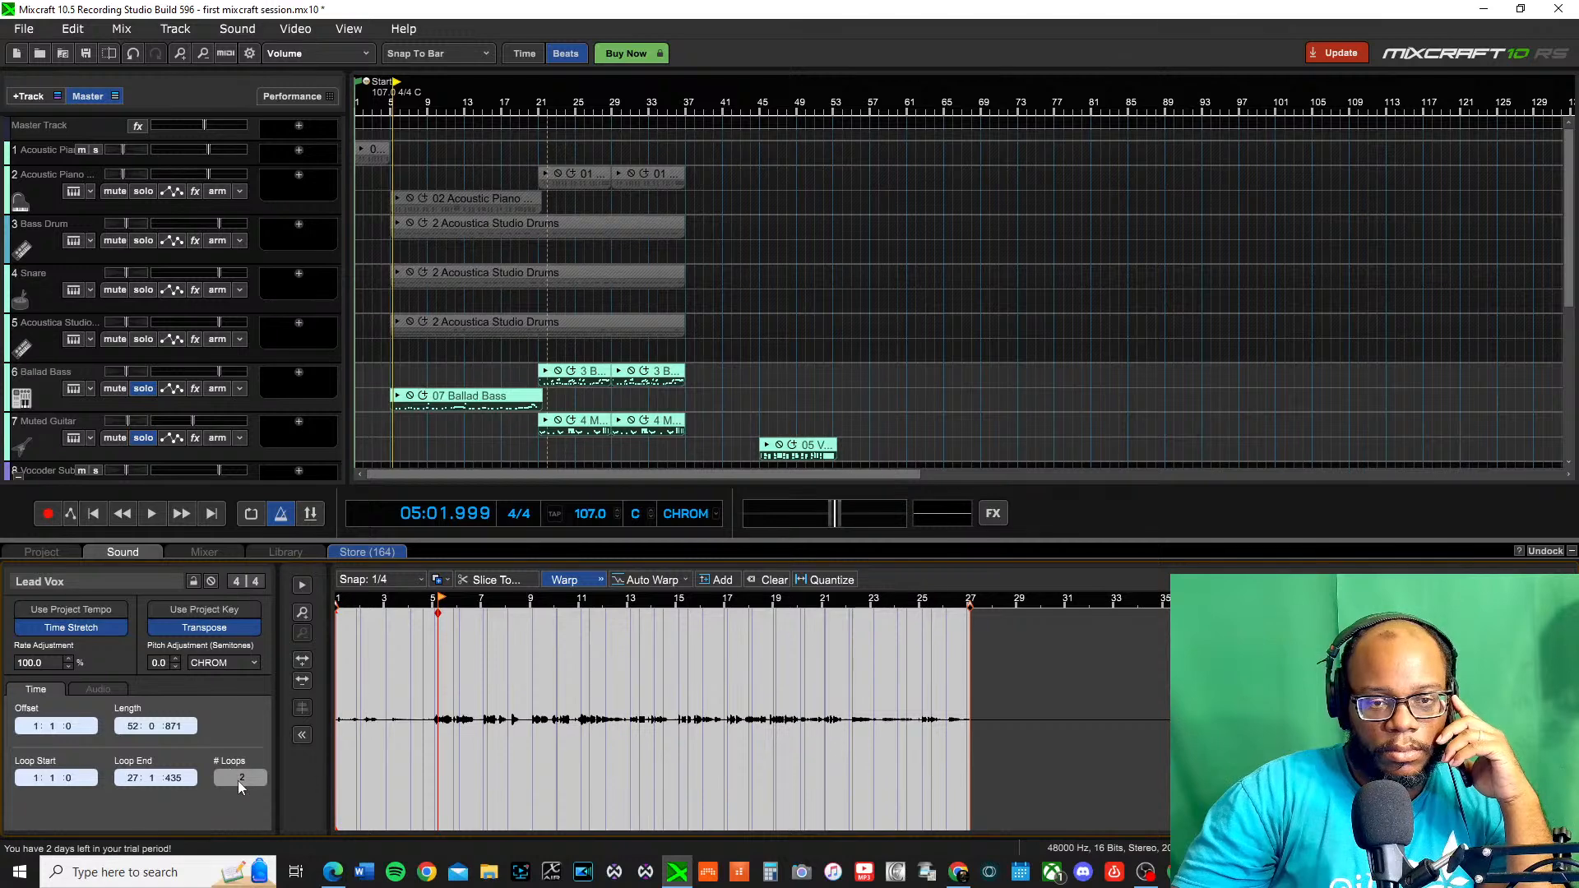
# Show the Lead Vox clip's audio properties and look at the snap choices without changing the 1/4 setting
pyautogui.click(101, 688)
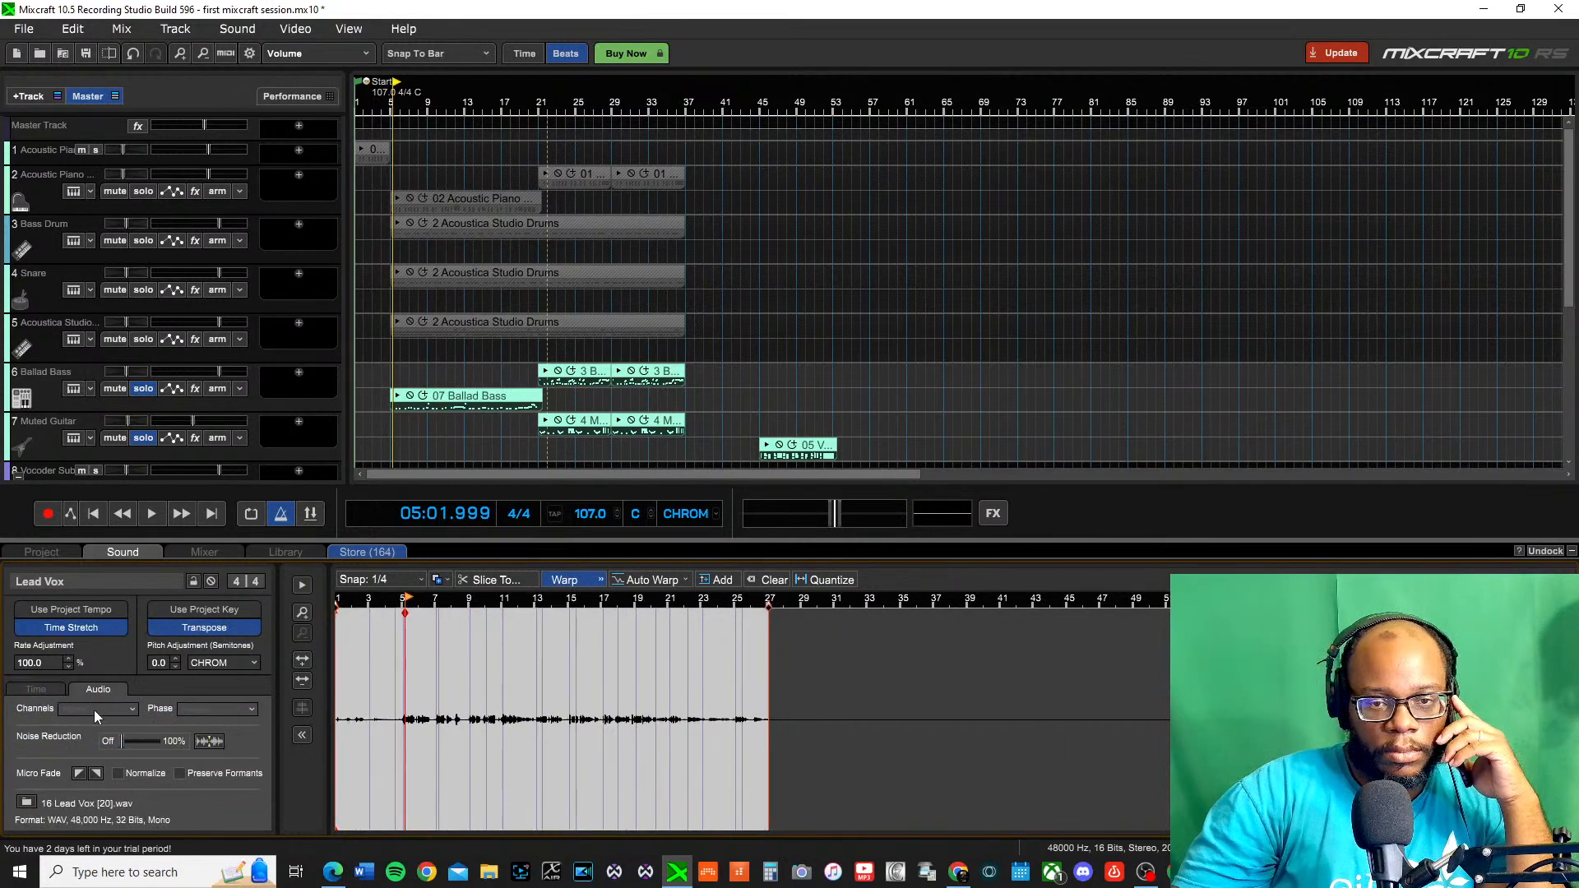
pyautogui.click(378, 579)
pyautogui.click(405, 584)
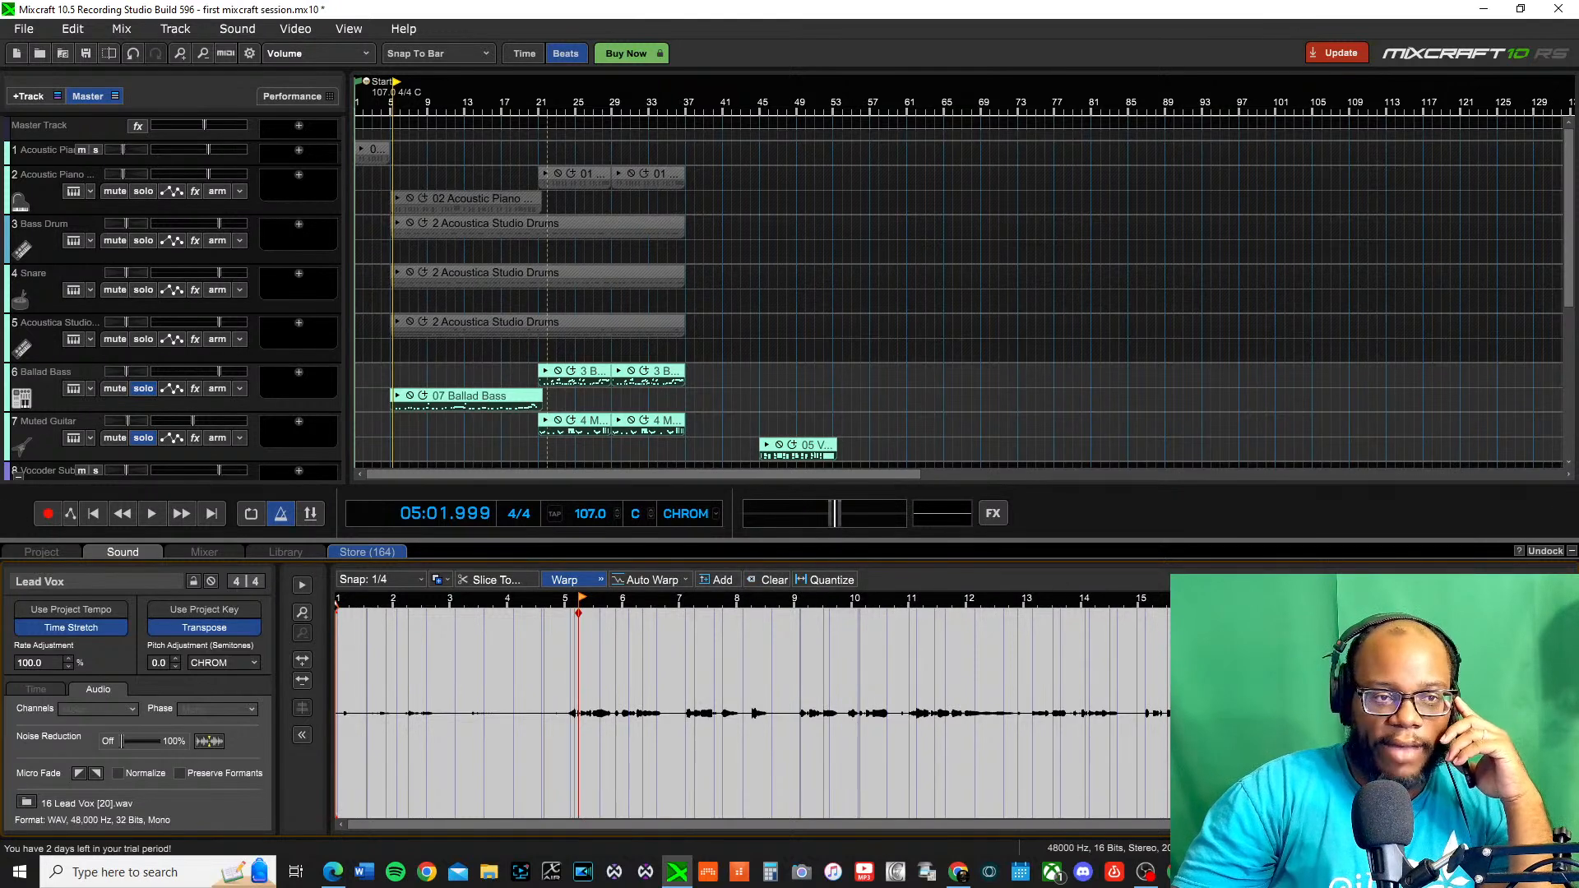
# Auto-warp the Lead Vox clip twice, using Moderate (> 8 mils) for the final pass
pyautogui.click(651, 580)
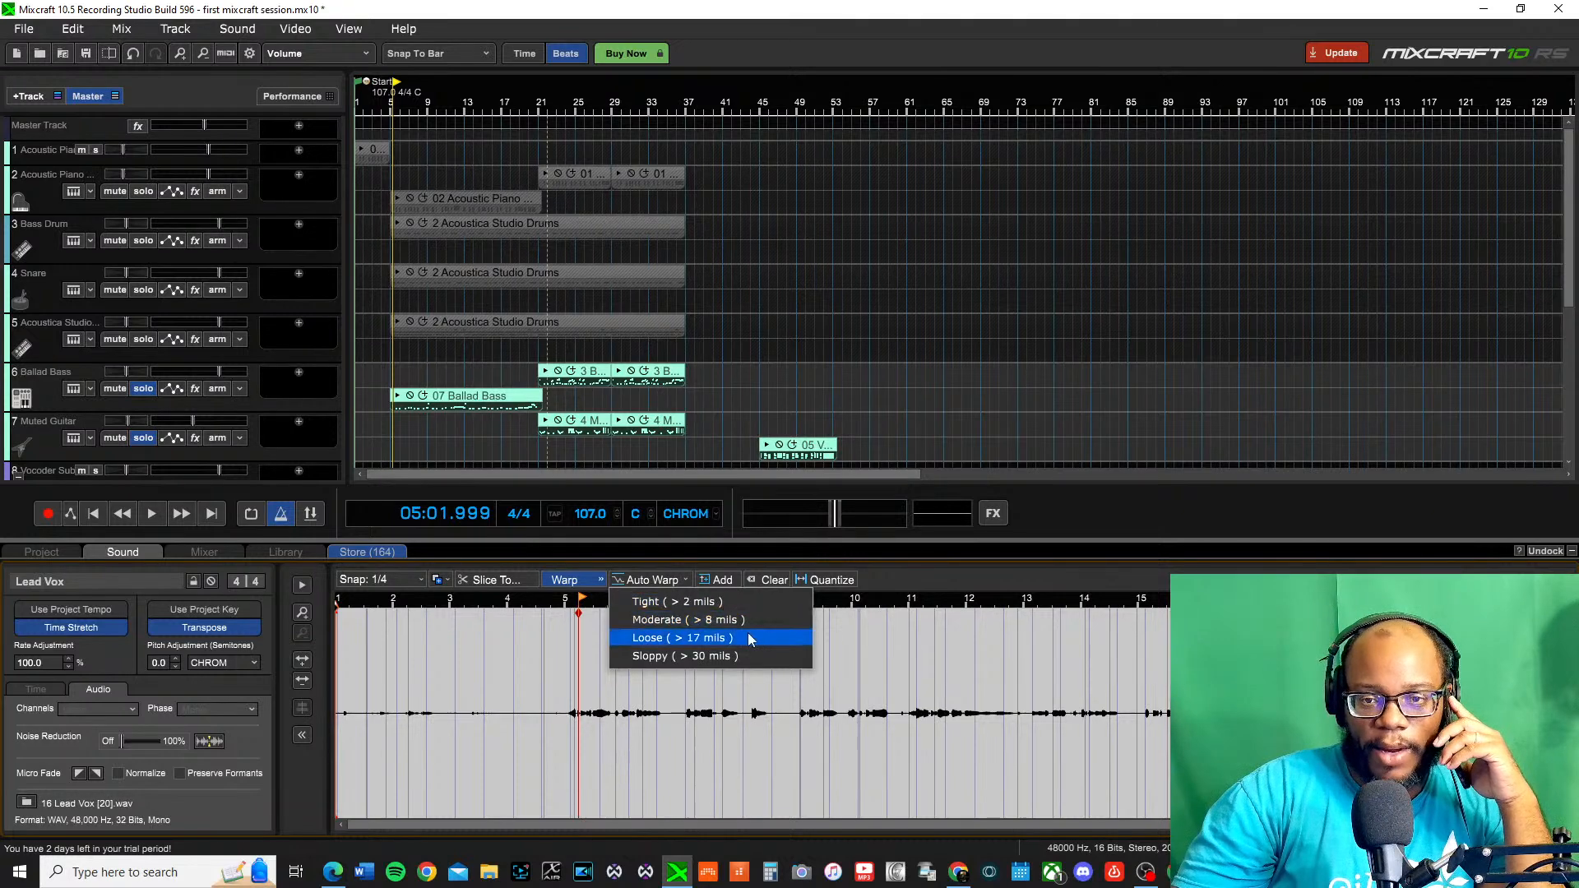
pyautogui.click(714, 629)
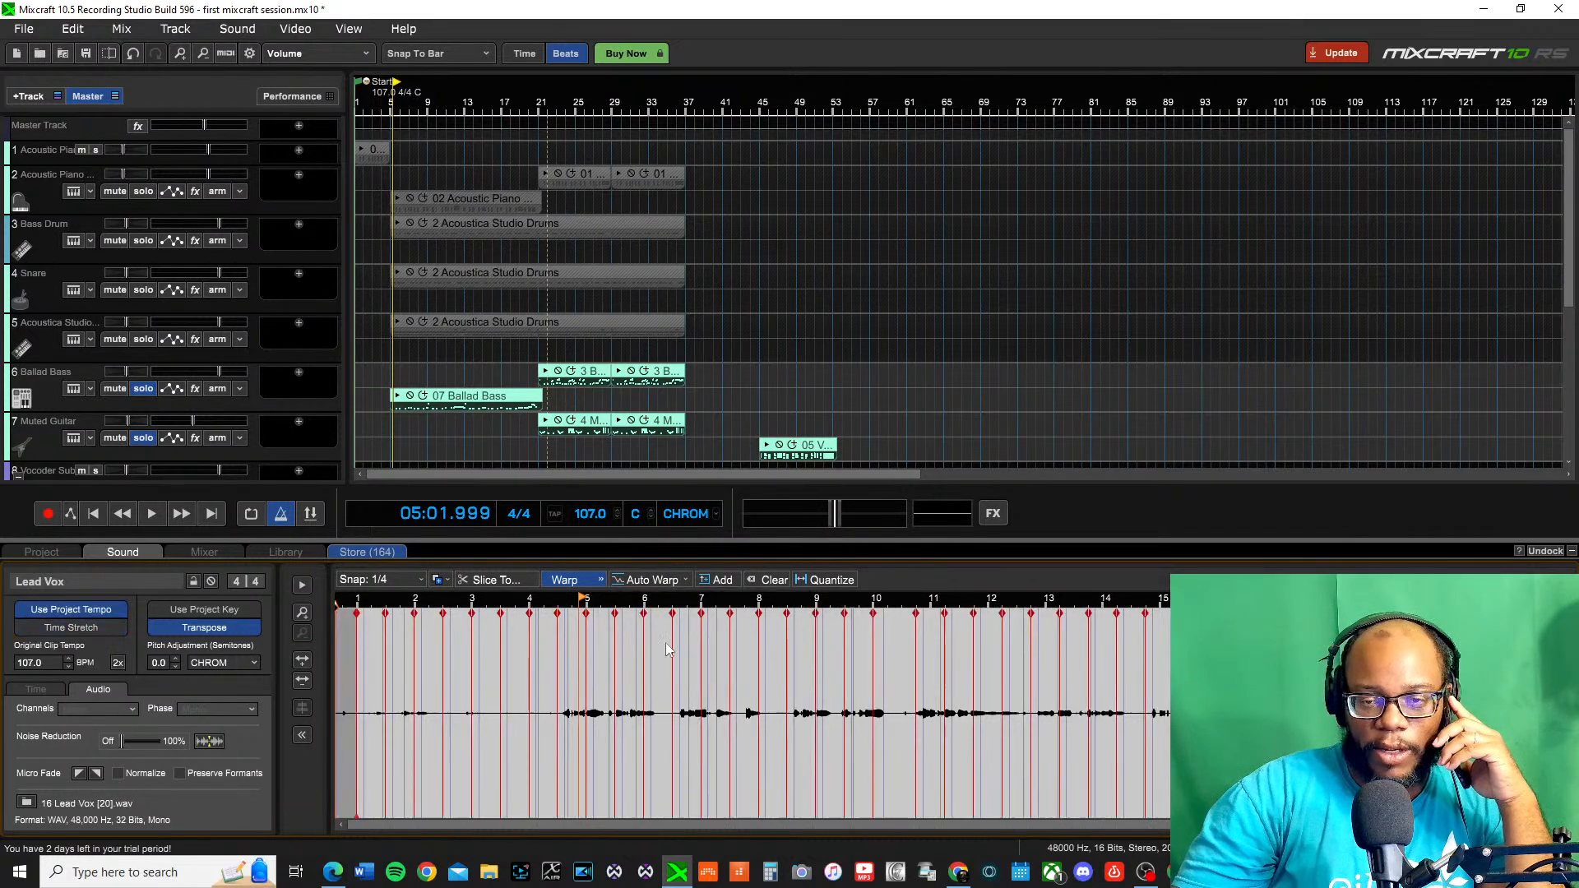
pyautogui.click(688, 580)
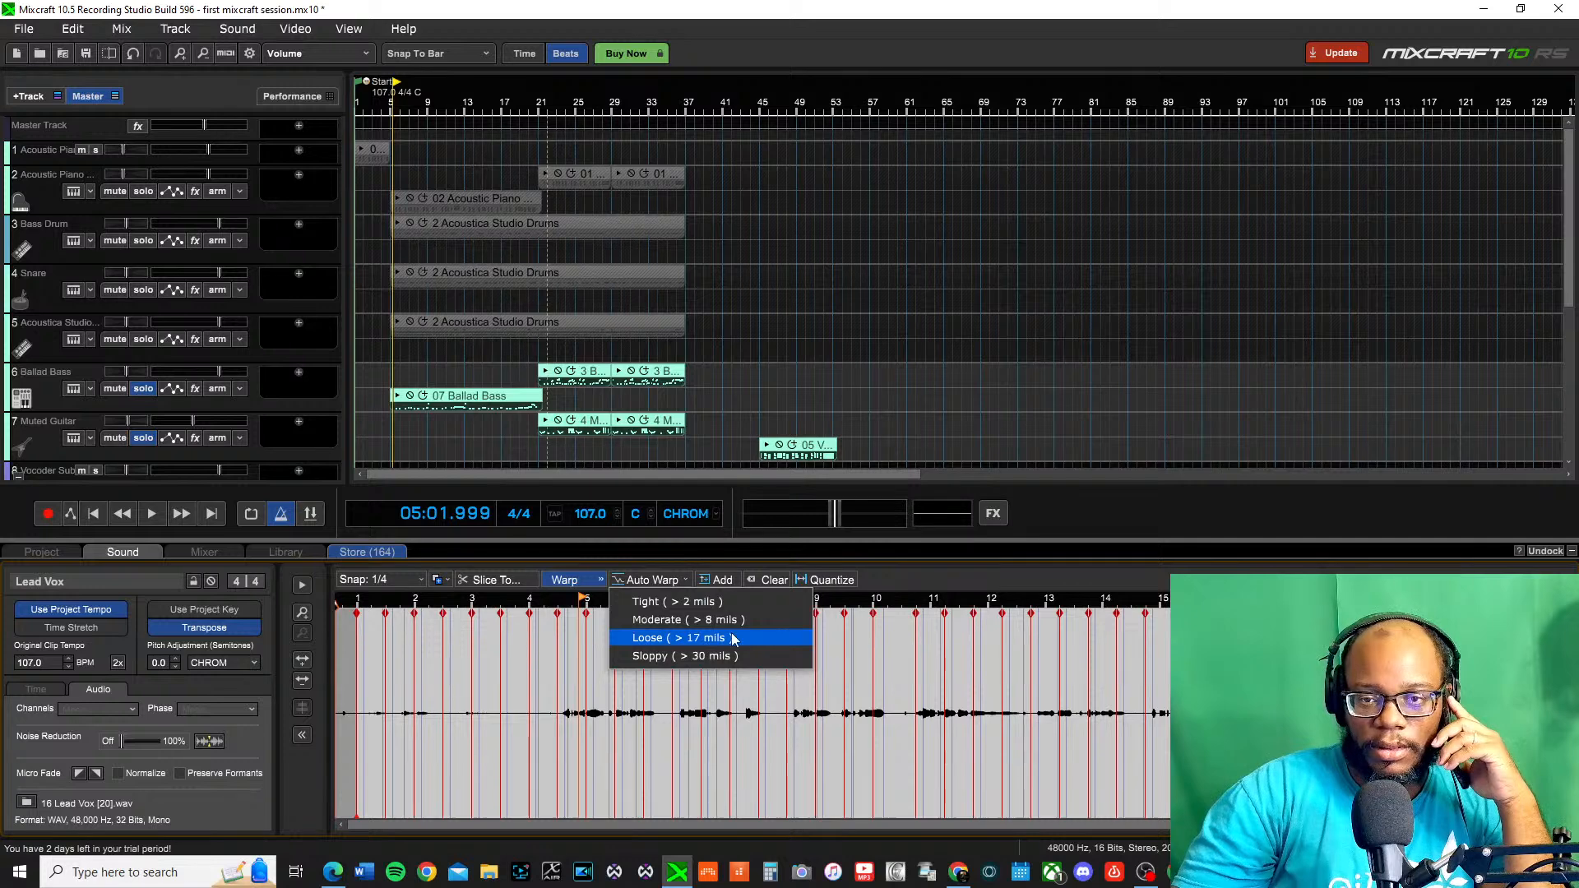
pyautogui.click(708, 624)
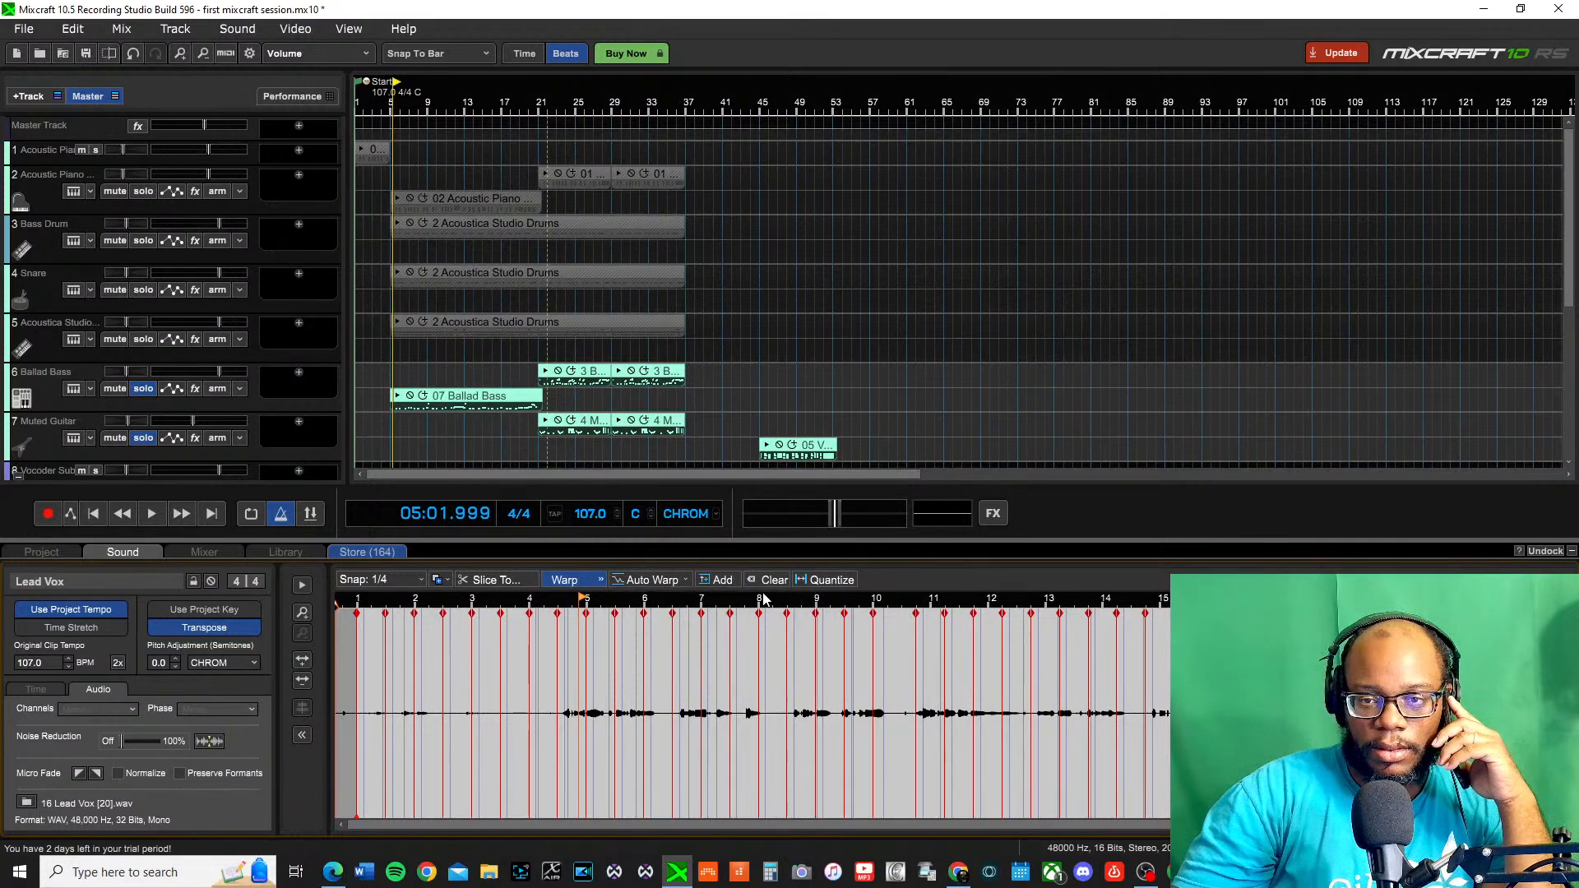
# View the Quantize options for the Lead Vox clip's warp markers without applying them
pyautogui.click(831, 580)
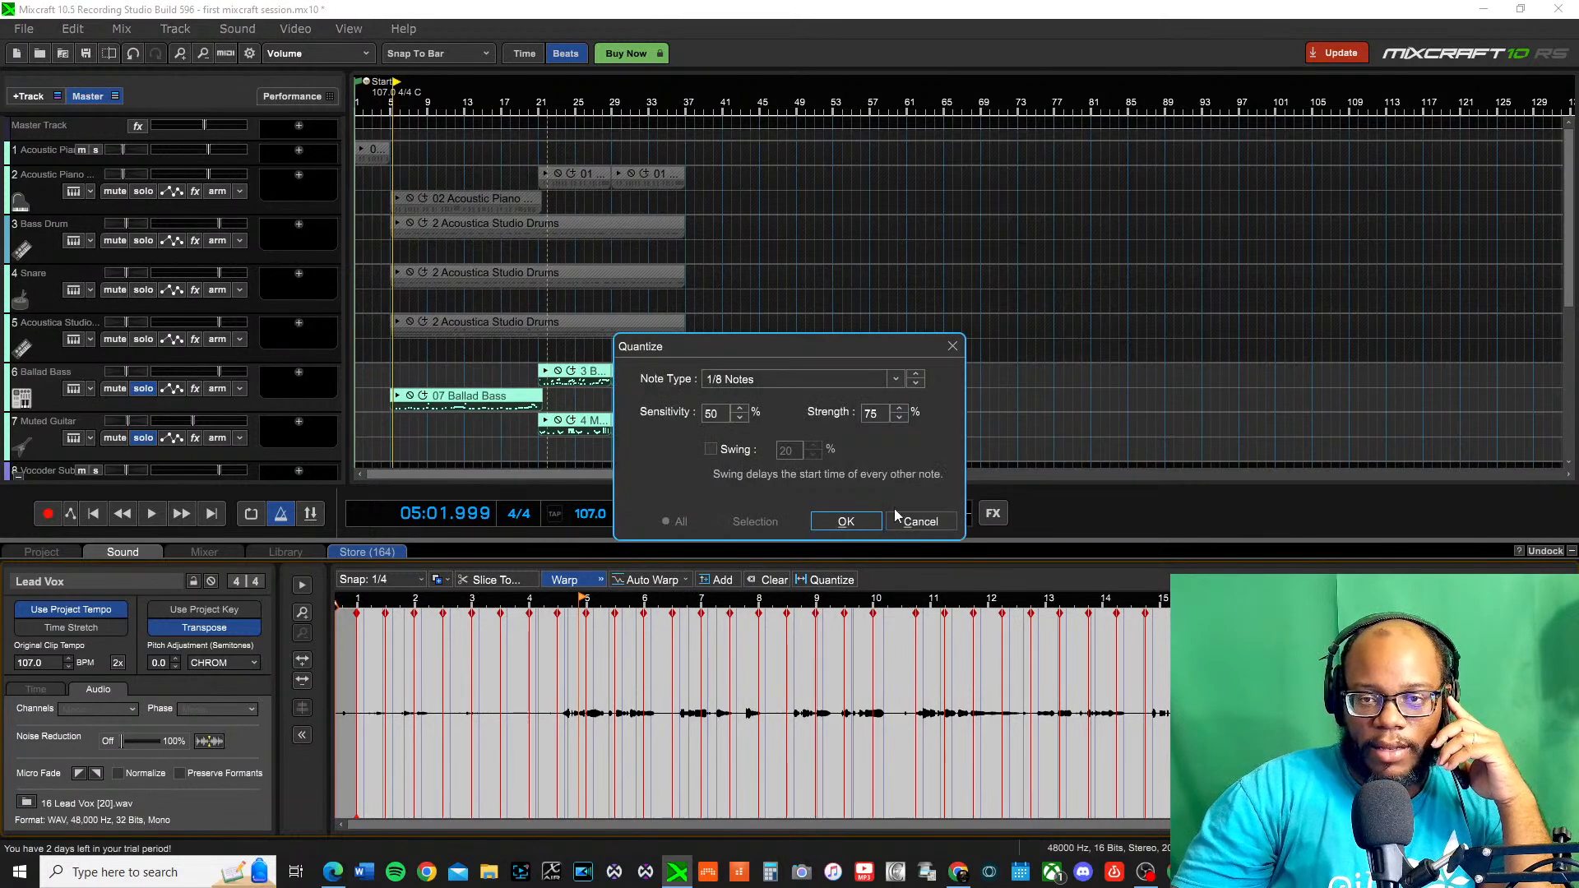
pyautogui.click(922, 523)
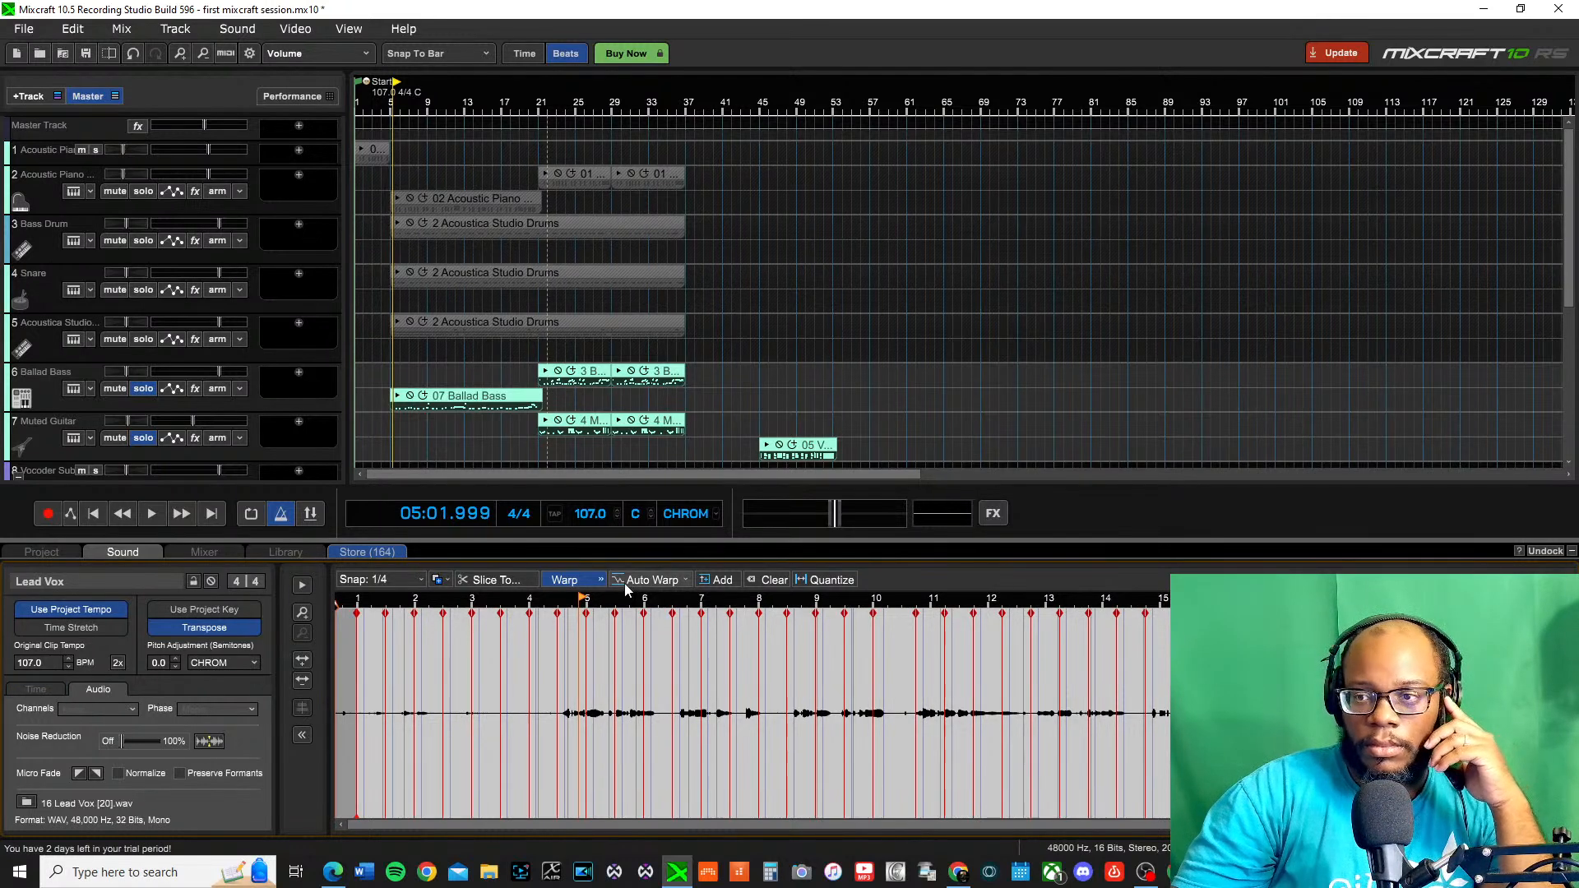
# Switch to the Library and view its Import To Library options without importing anything
pyautogui.click(284, 552)
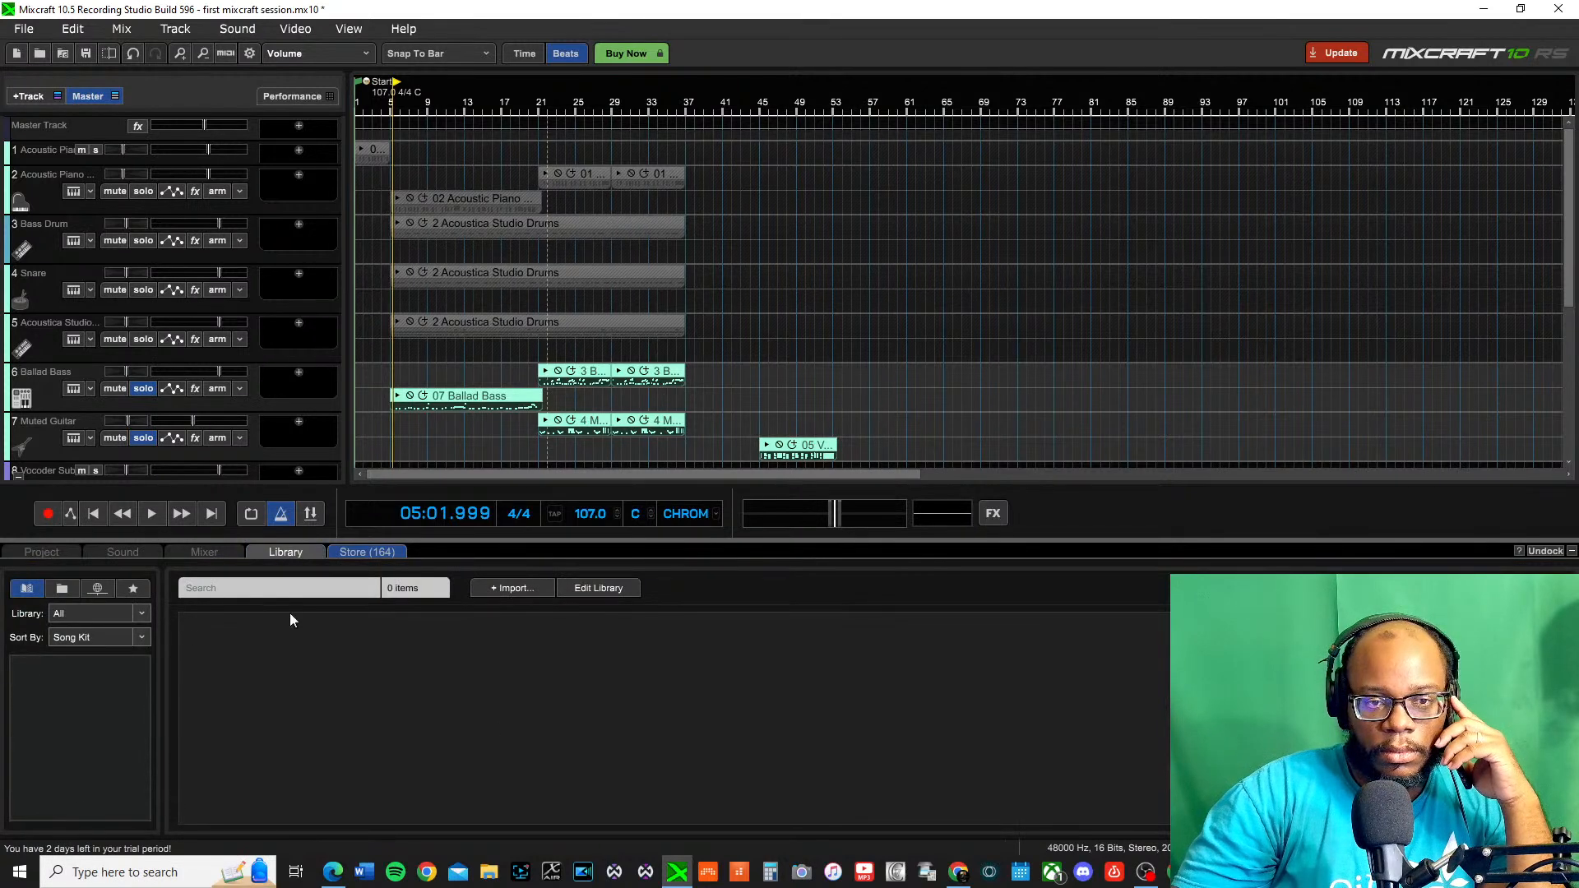
pyautogui.click(475, 589)
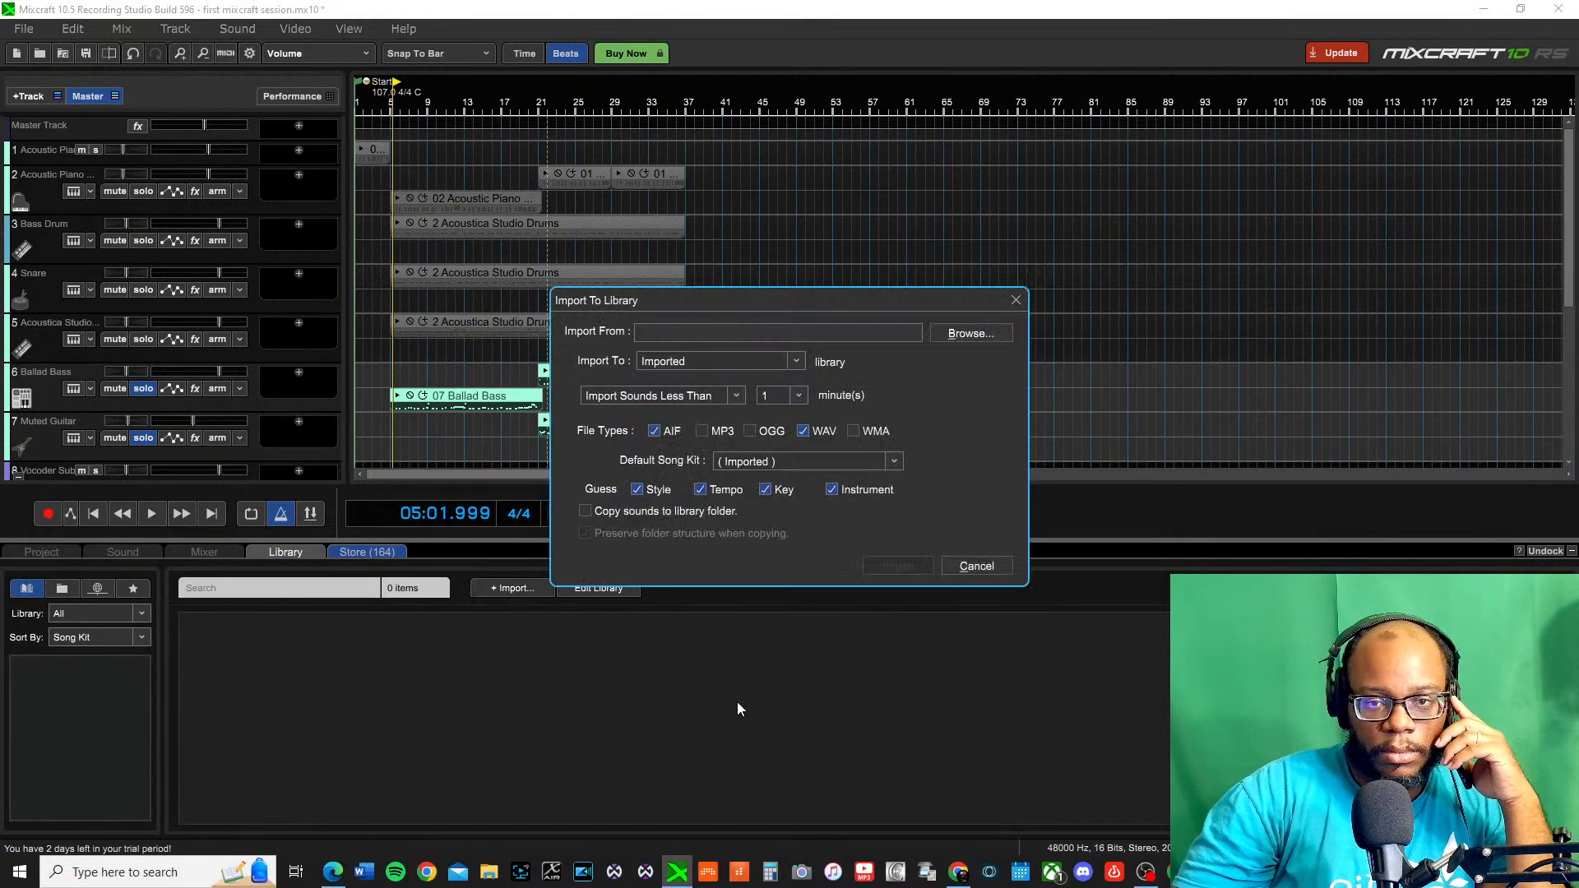
pyautogui.click(976, 566)
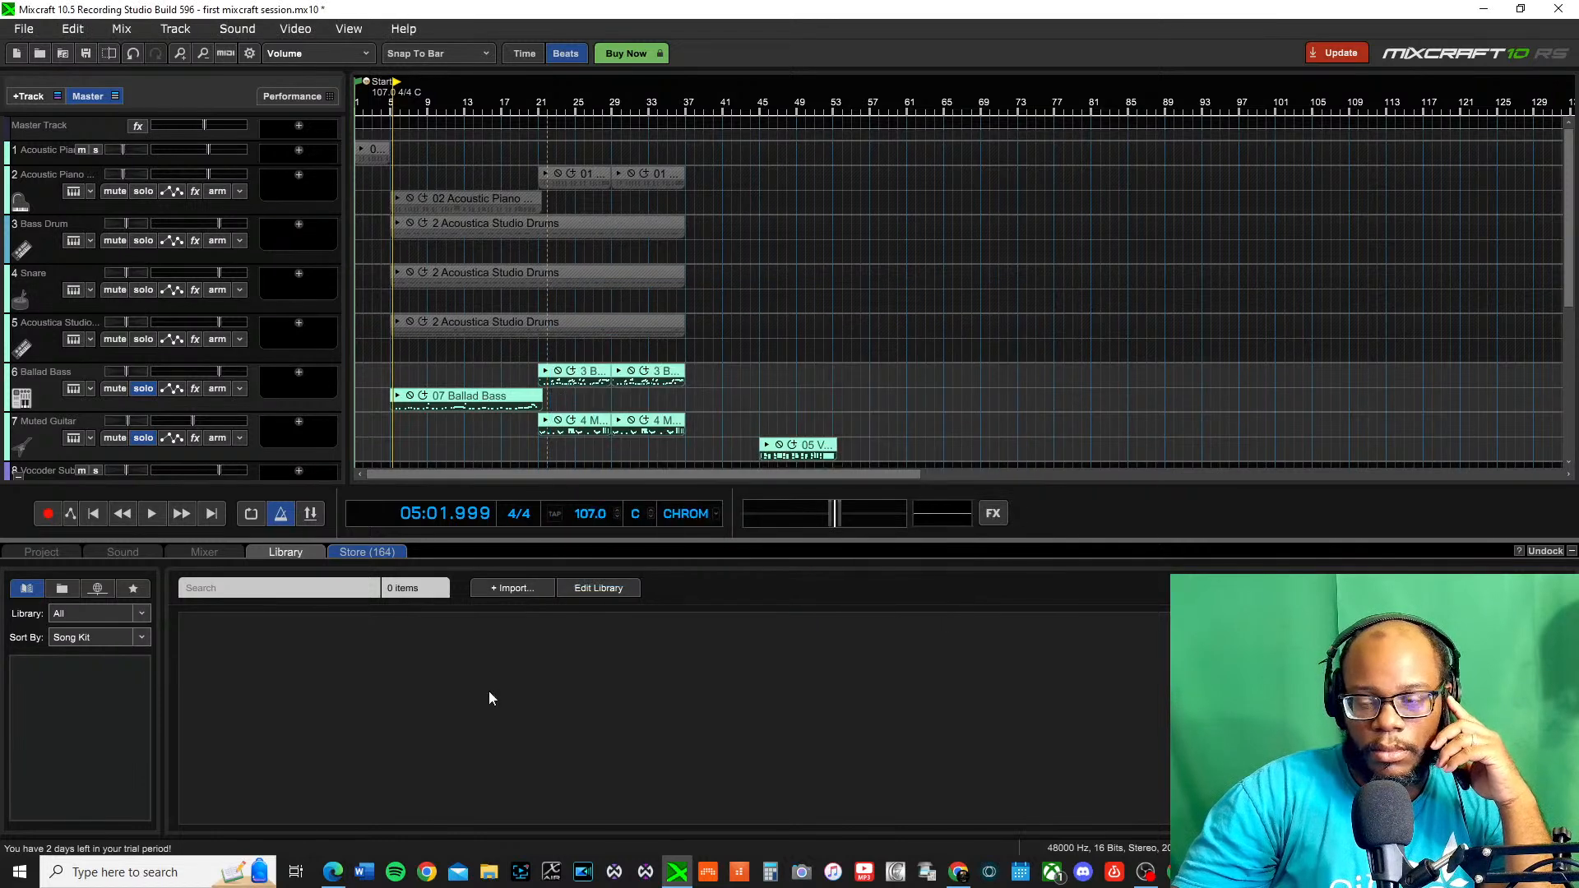
# Sort the Library by Instrument, then change the sorting to Date
pyautogui.click(102, 639)
pyautogui.click(123, 696)
pyautogui.click(130, 639)
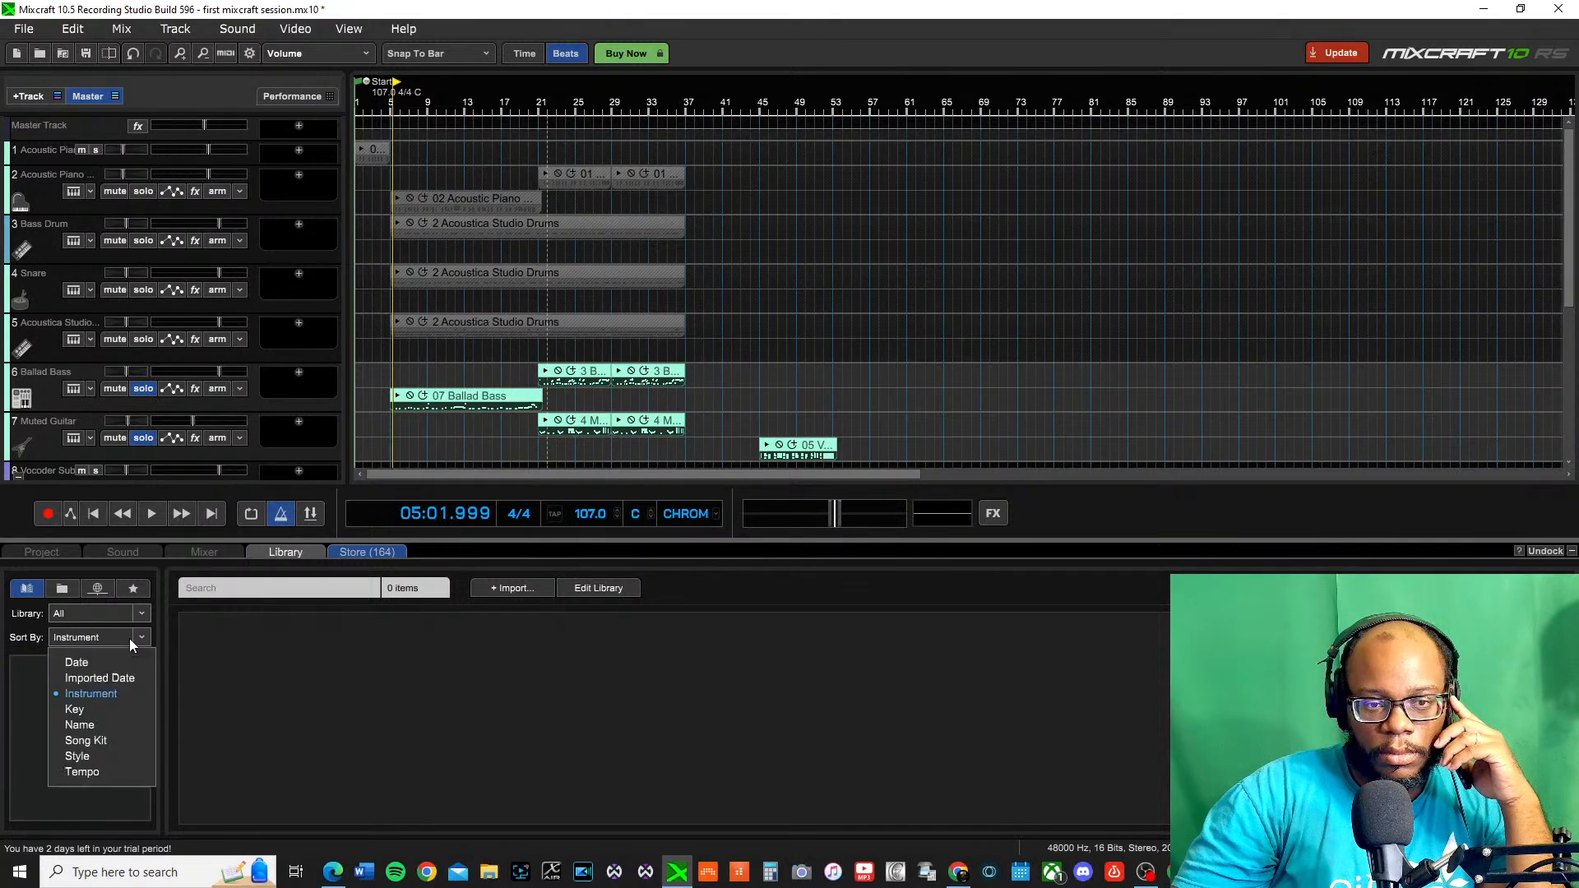
pyautogui.click(94, 661)
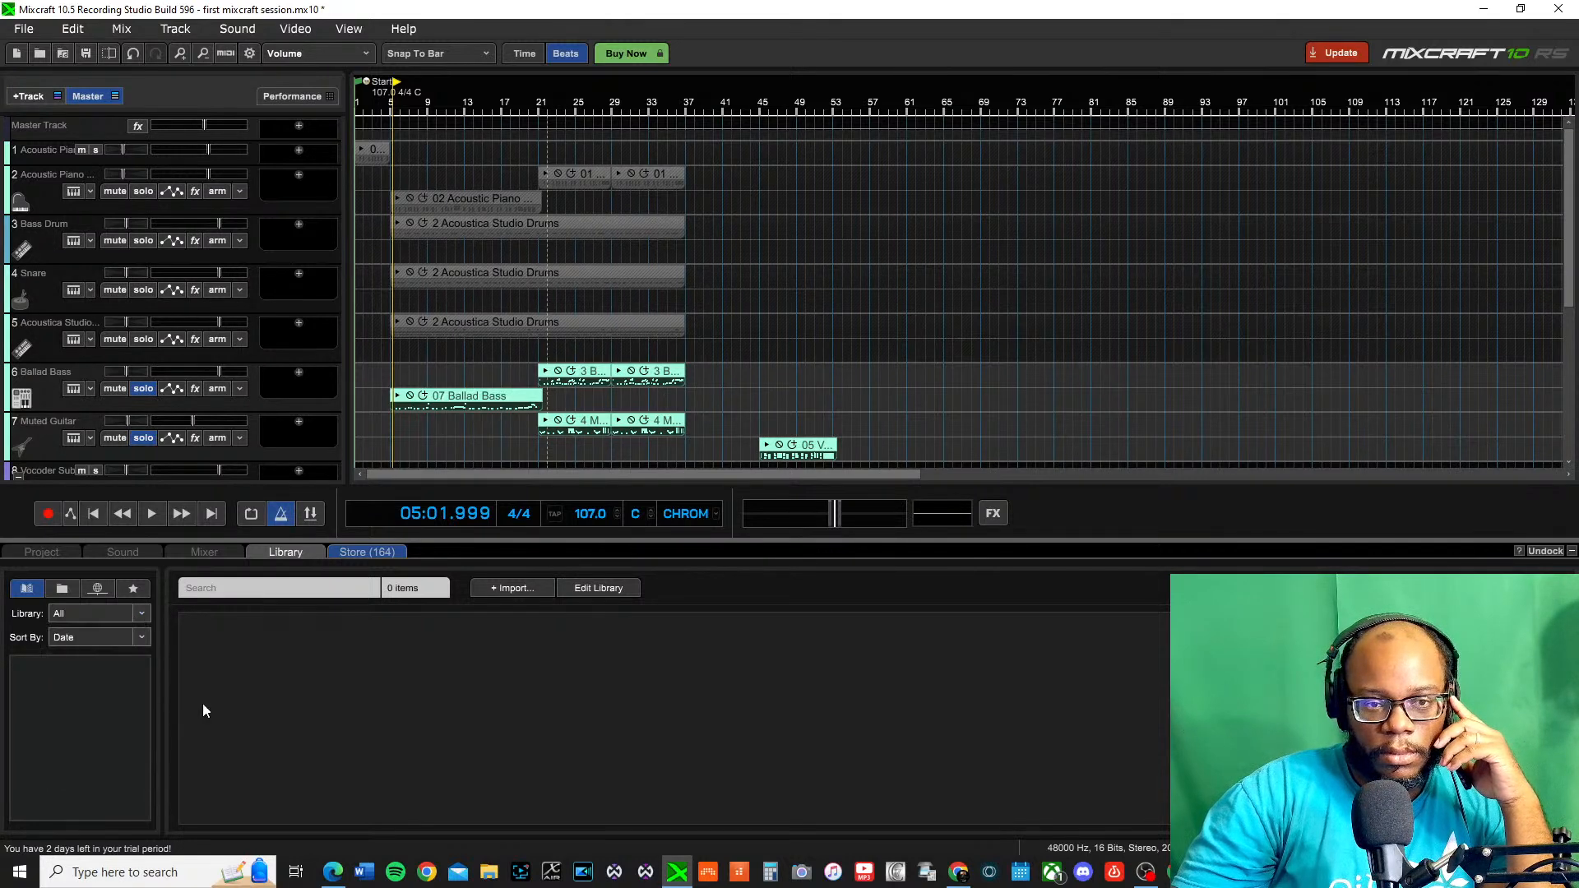
# Start adding a folder to the Library's folder view and look through the Music folder and the available drives
pyautogui.click(62, 589)
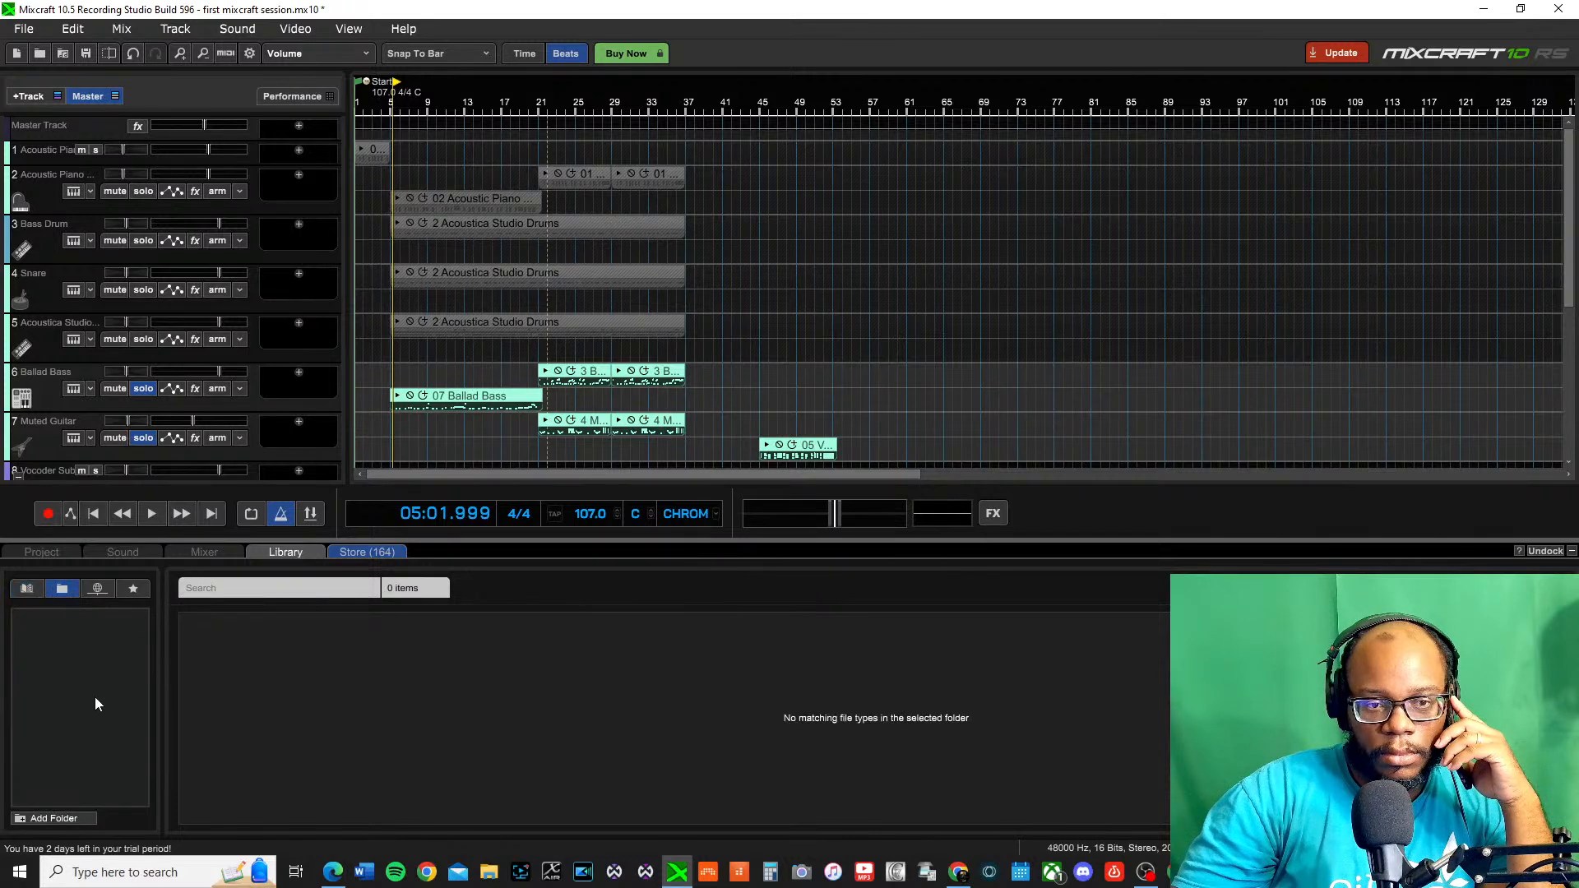
pyautogui.click(114, 590)
pyautogui.click(61, 589)
pyautogui.click(83, 823)
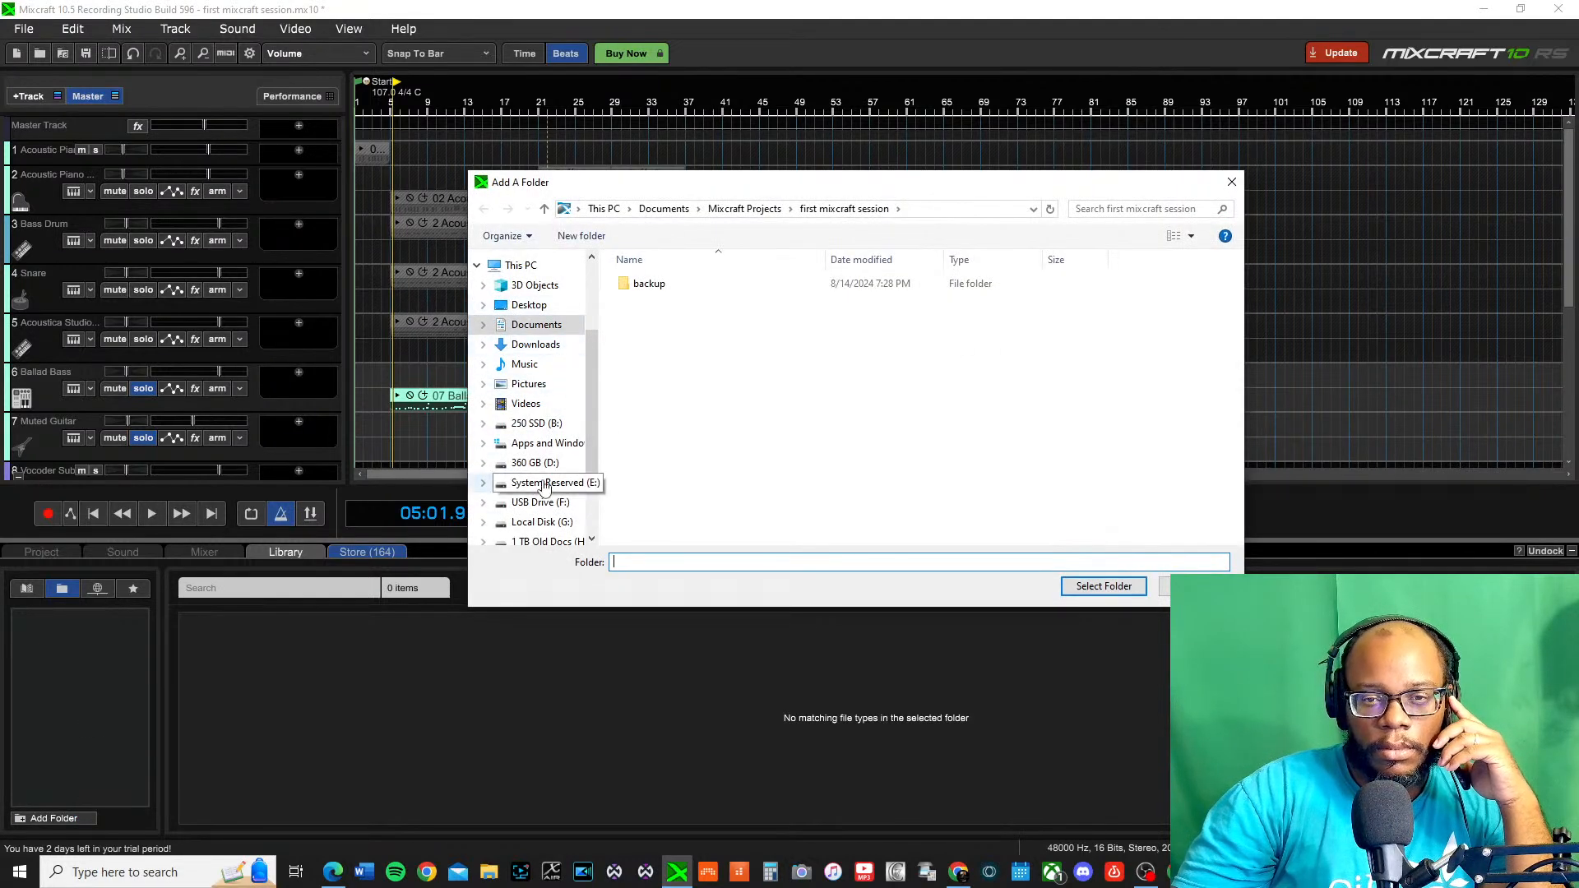
pyautogui.click(524, 364)
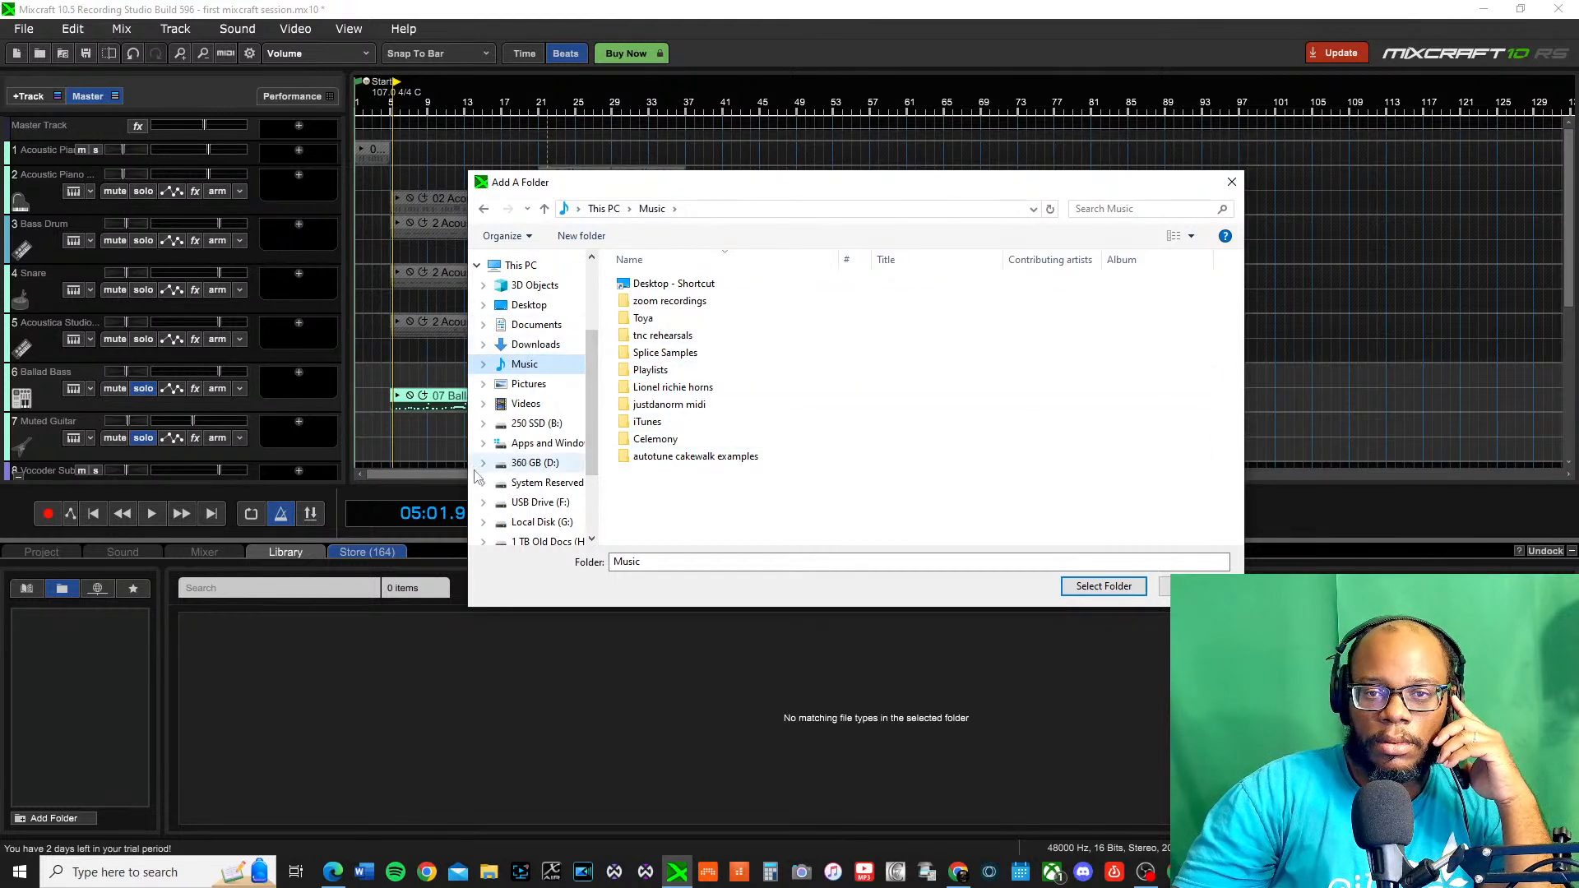
pyautogui.scroll(-1, 527, 346)
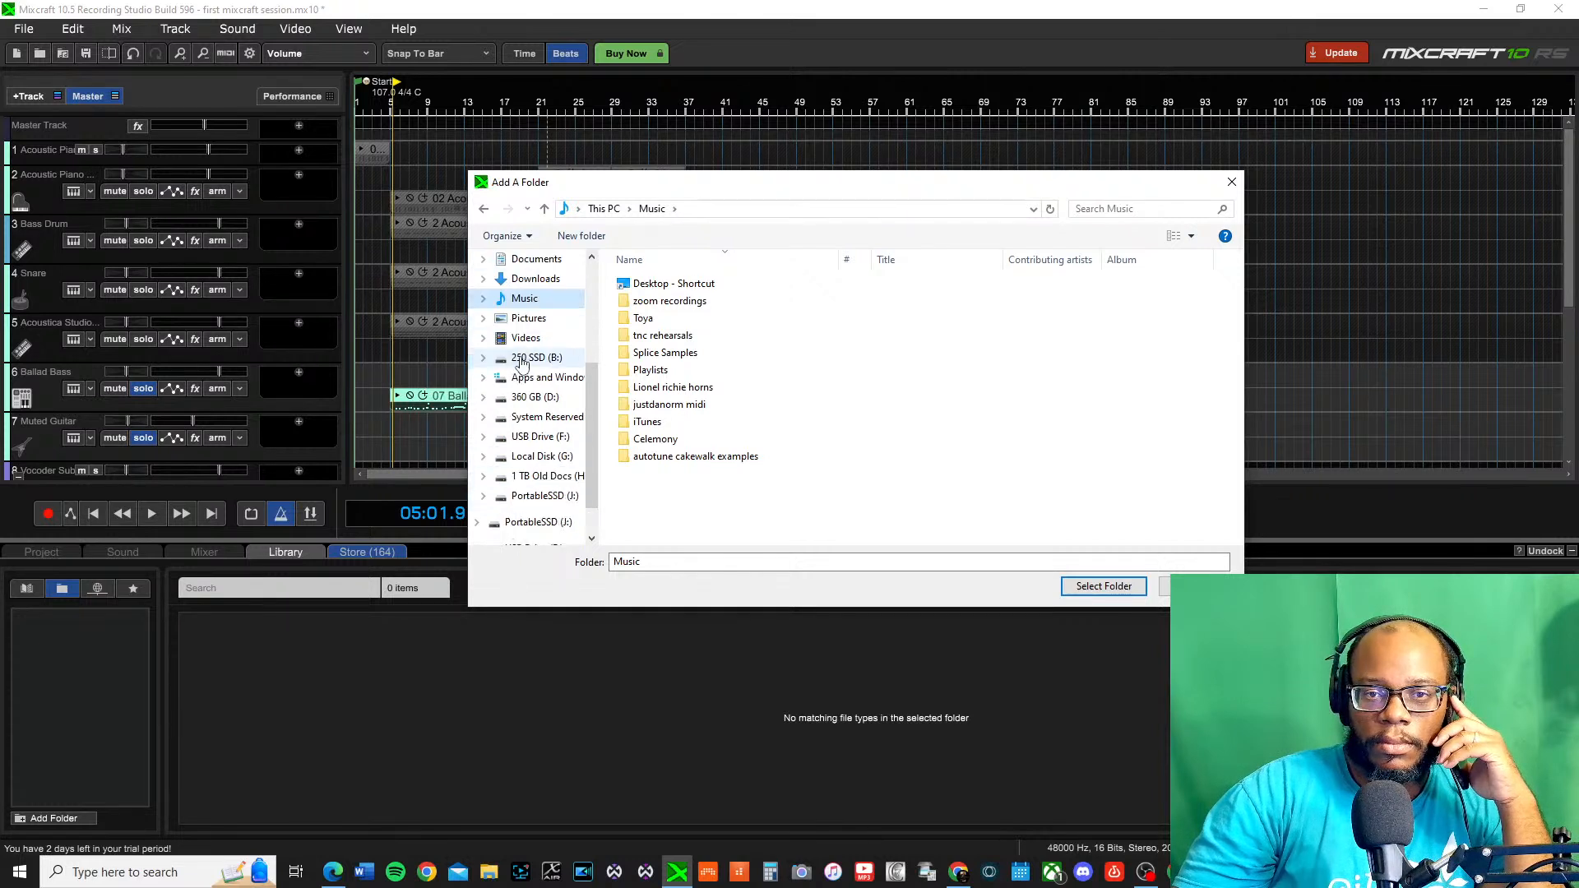
pyautogui.scroll(-1, 543, 445)
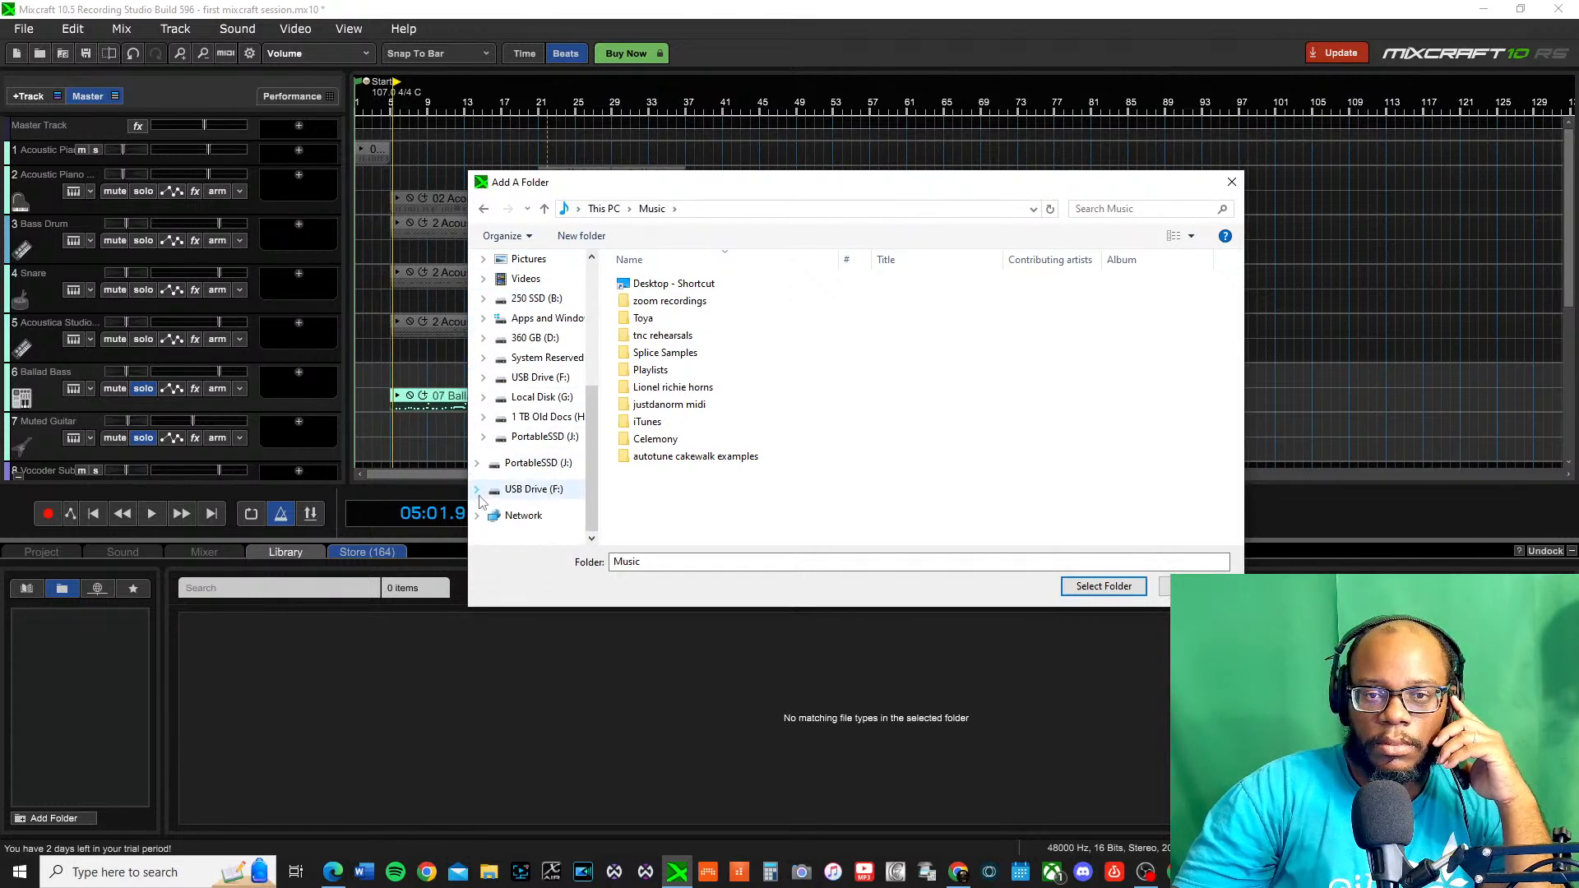
pyautogui.scroll(1, 504, 477)
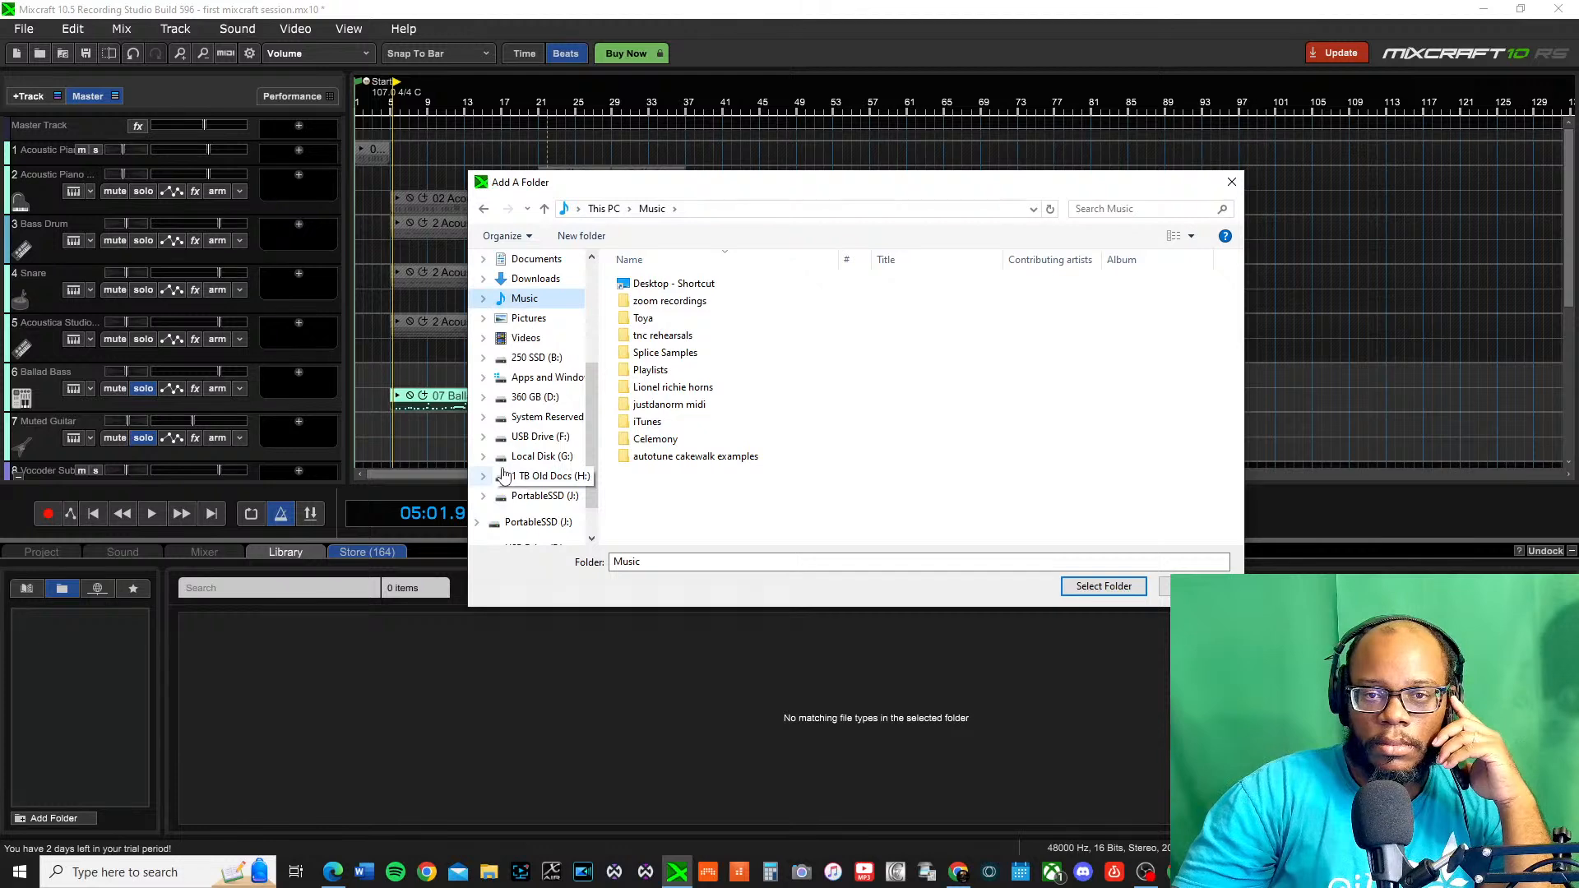
# Add the Samples folder from the C: drive user's Documents > Splice folder to the Library
pyautogui.click(564, 380)
pyautogui.click(656, 508)
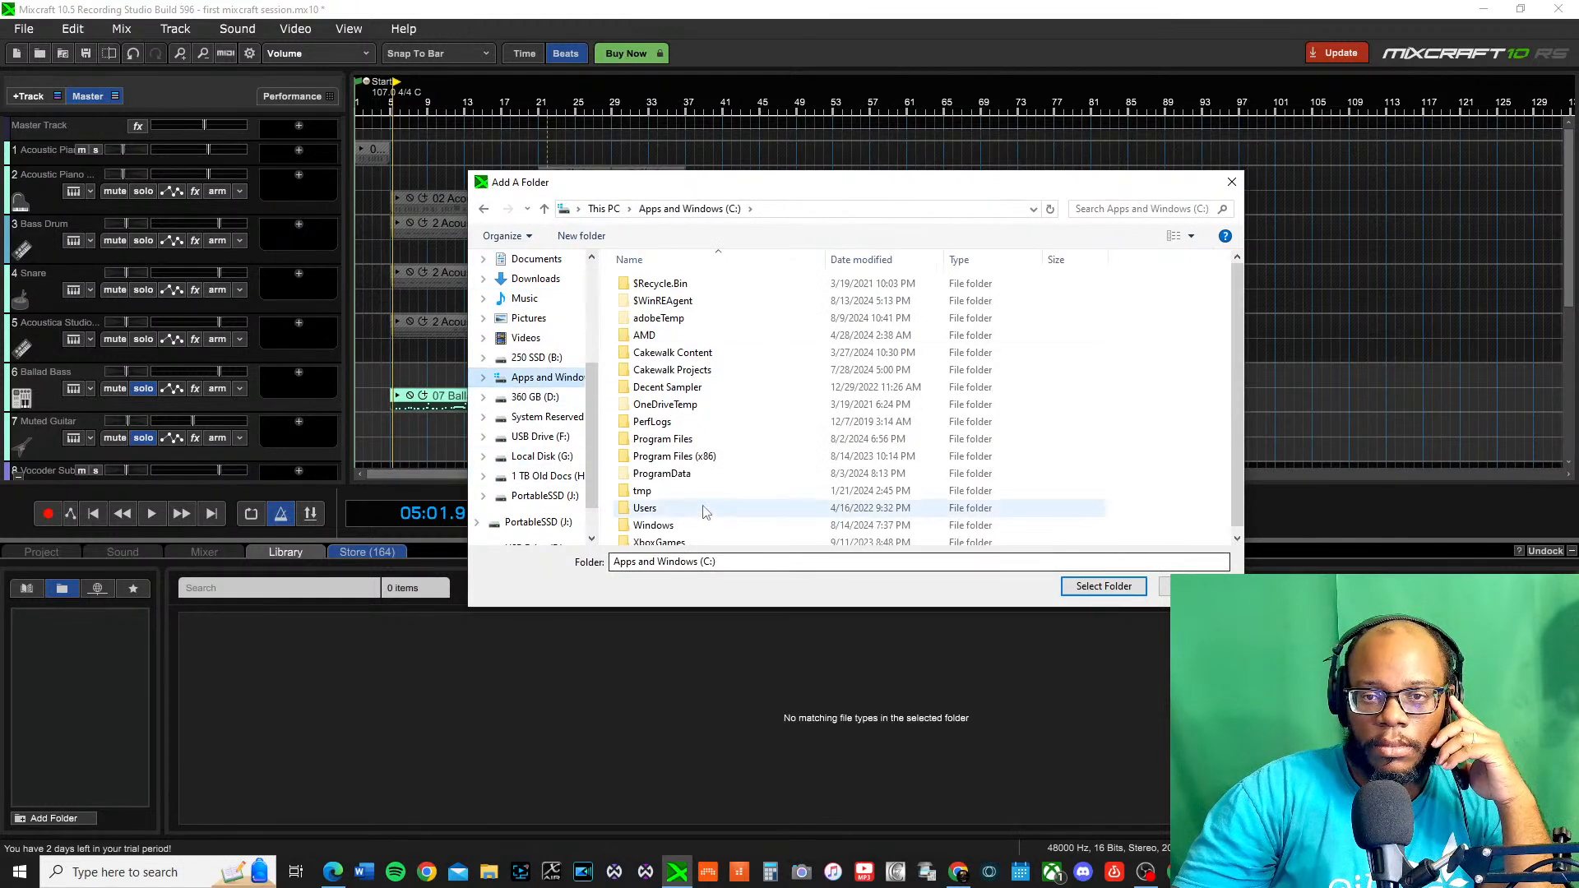
pyautogui.doubleClick(660, 510)
pyautogui.doubleClick(737, 313)
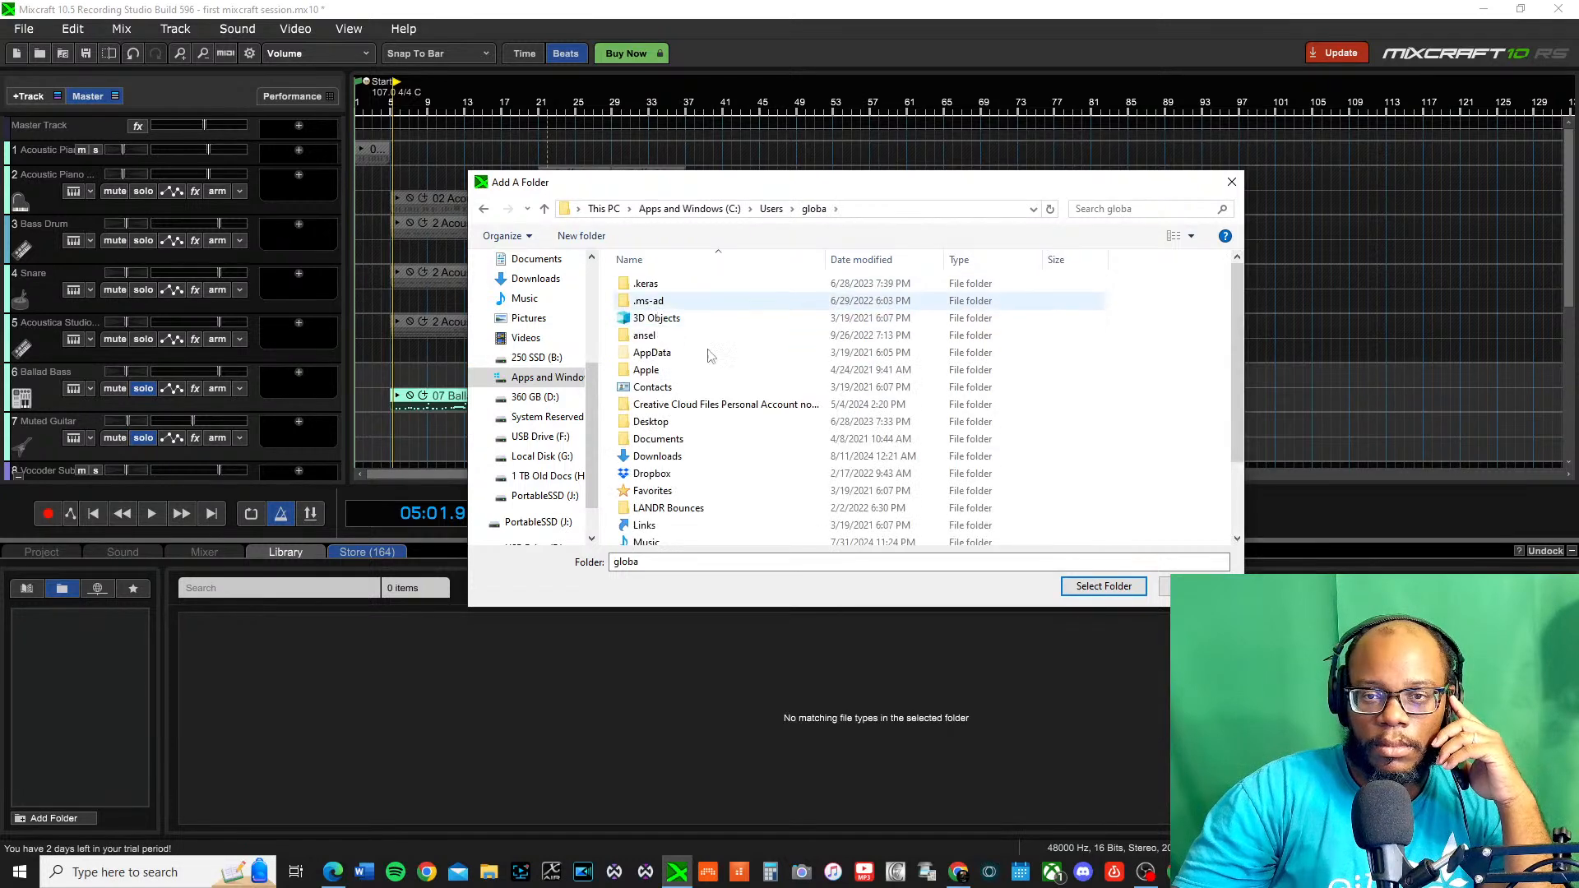
pyautogui.scroll(-2, 698, 458)
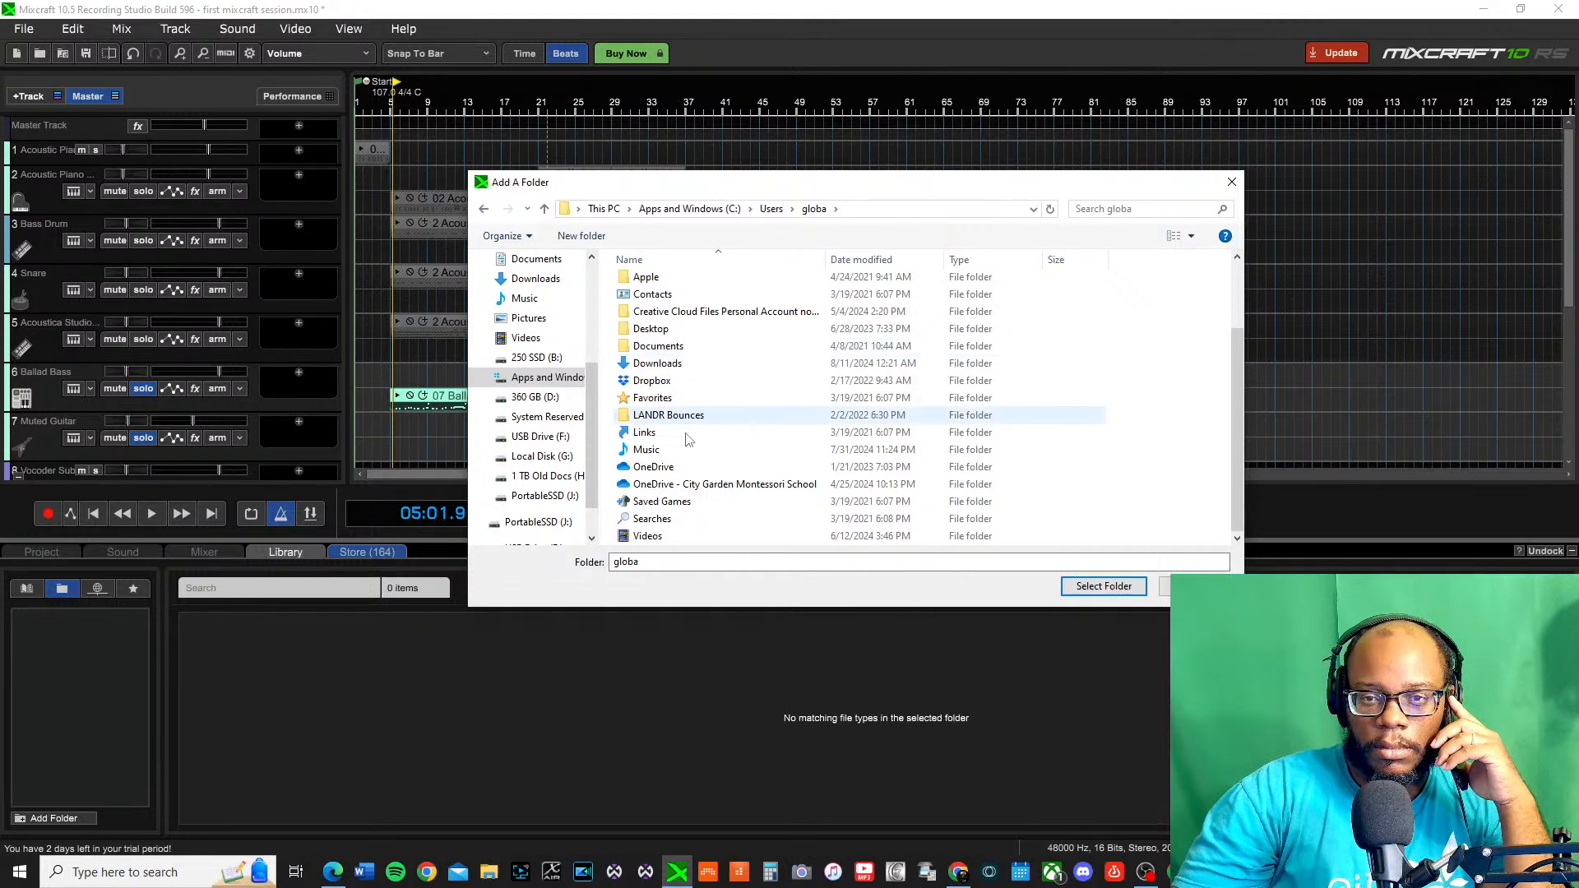
pyautogui.doubleClick(675, 345)
pyautogui.doubleClick(648, 302)
pyautogui.doubleClick(654, 318)
pyautogui.doubleClick(650, 283)
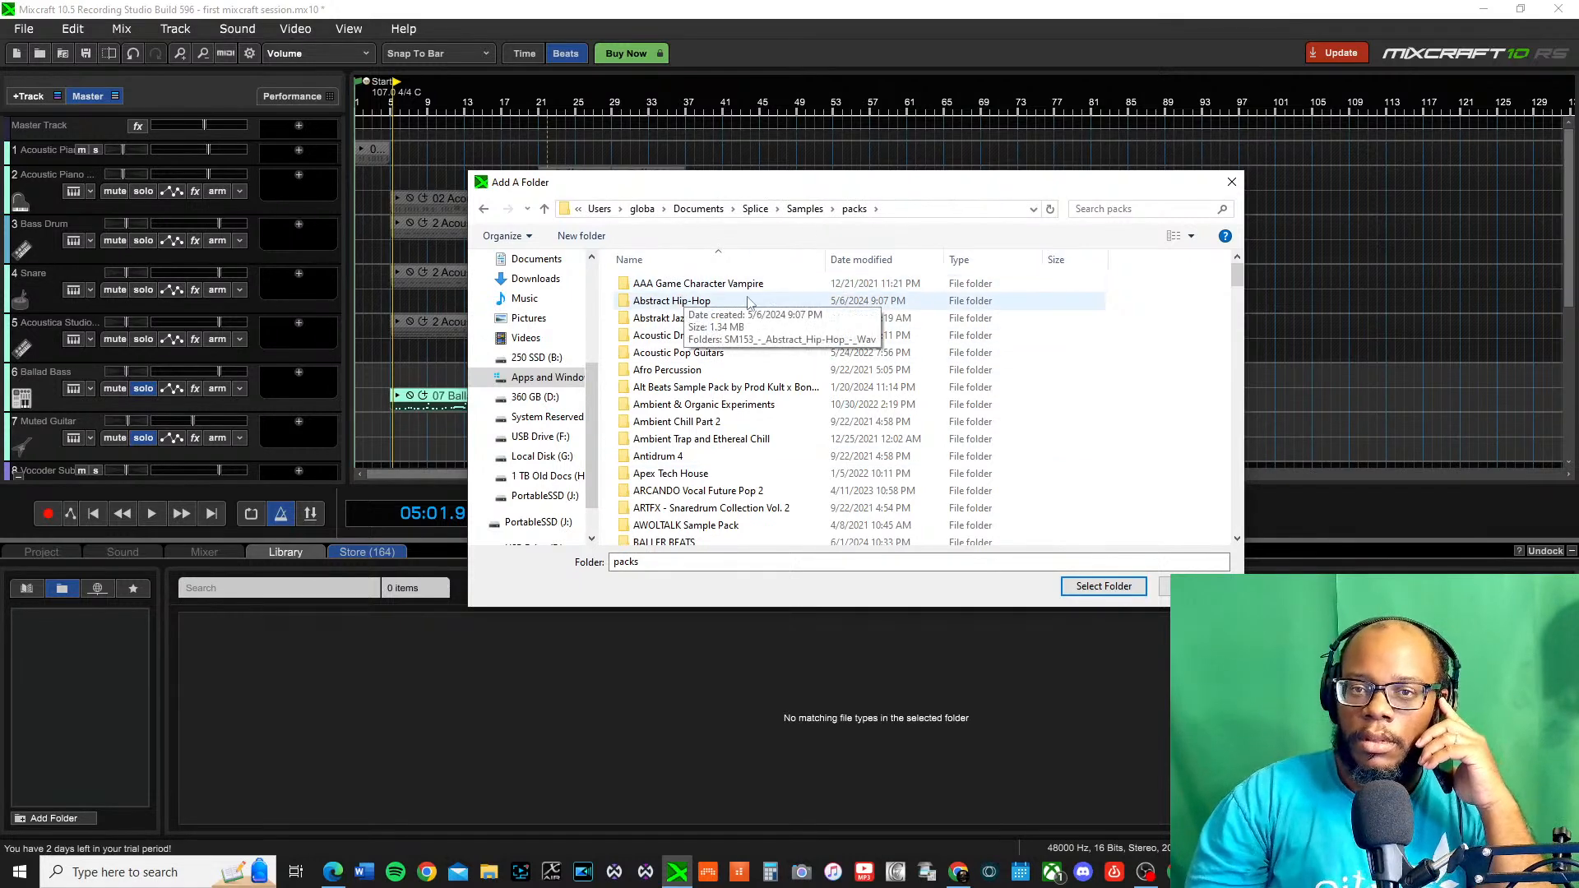
pyautogui.click(755, 210)
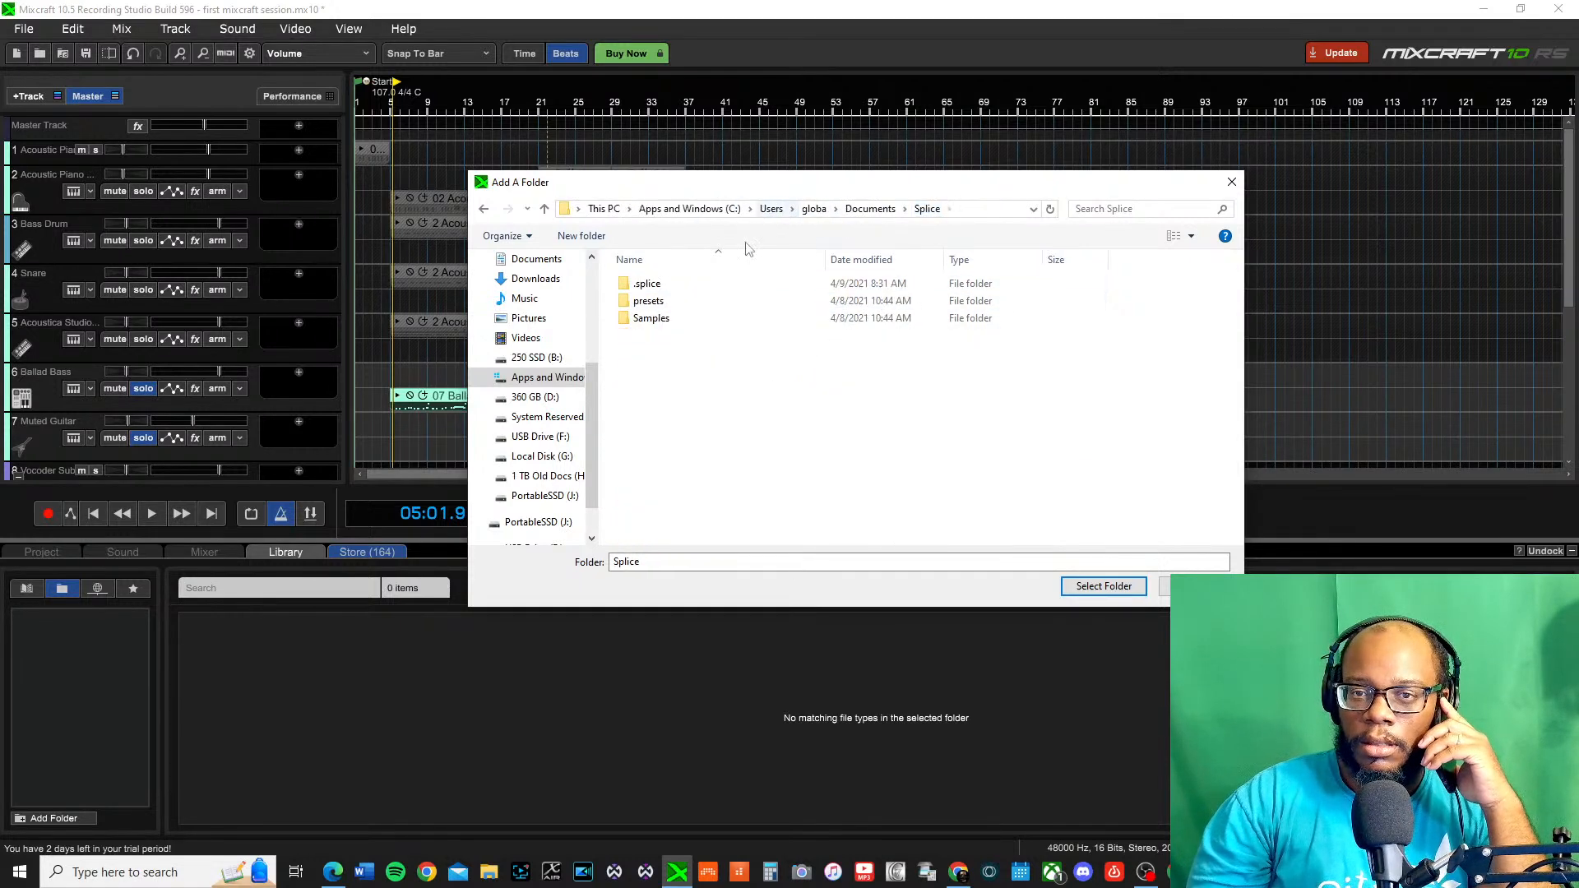
pyautogui.click(648, 320)
pyautogui.click(1104, 586)
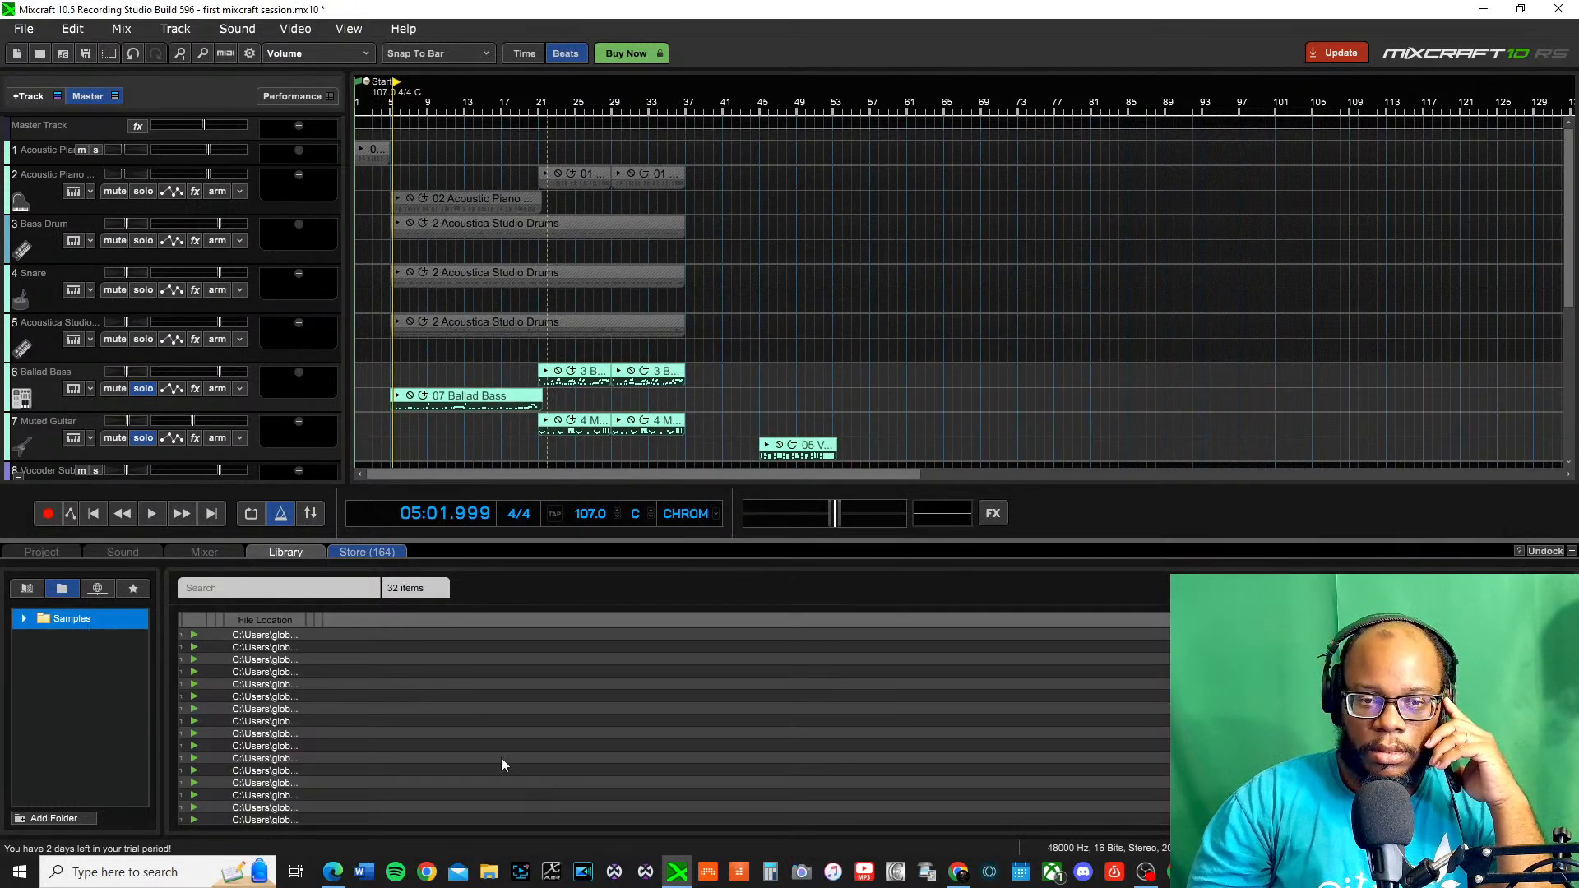
# Widen the Library list's Name column and preview Vampire_Vocal_Dialogue_Please_Male.wav and ah_scratch_90_thewall.wav
pyautogui.moveTo(321, 619); pyautogui.dragTo(464, 637)
pyautogui.moveTo(215, 619); pyautogui.dragTo(620, 644)
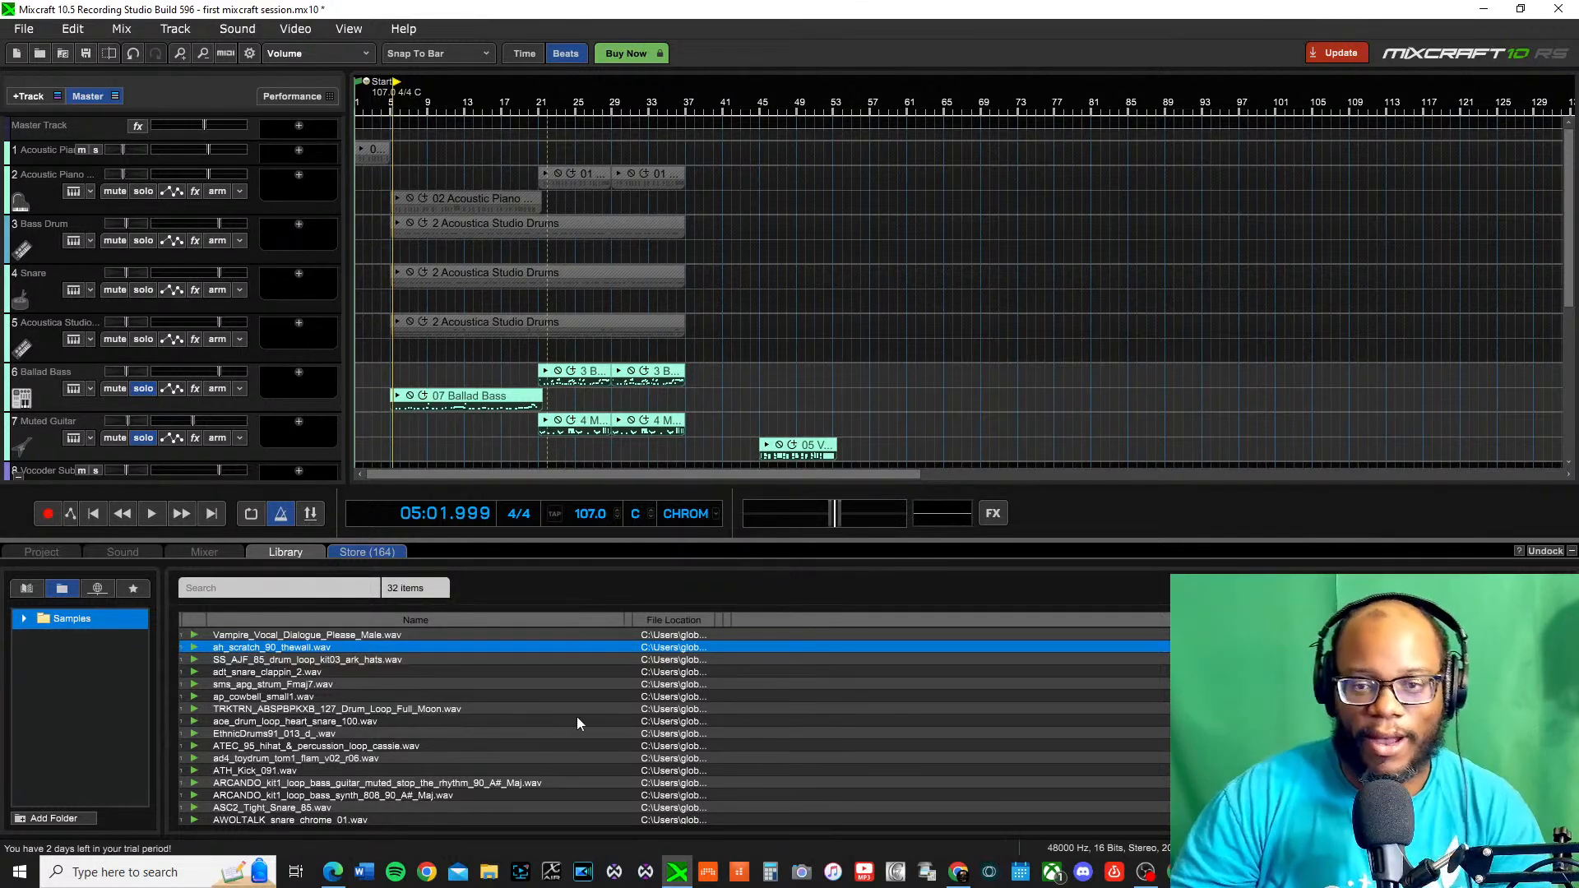
pyautogui.click(196, 635)
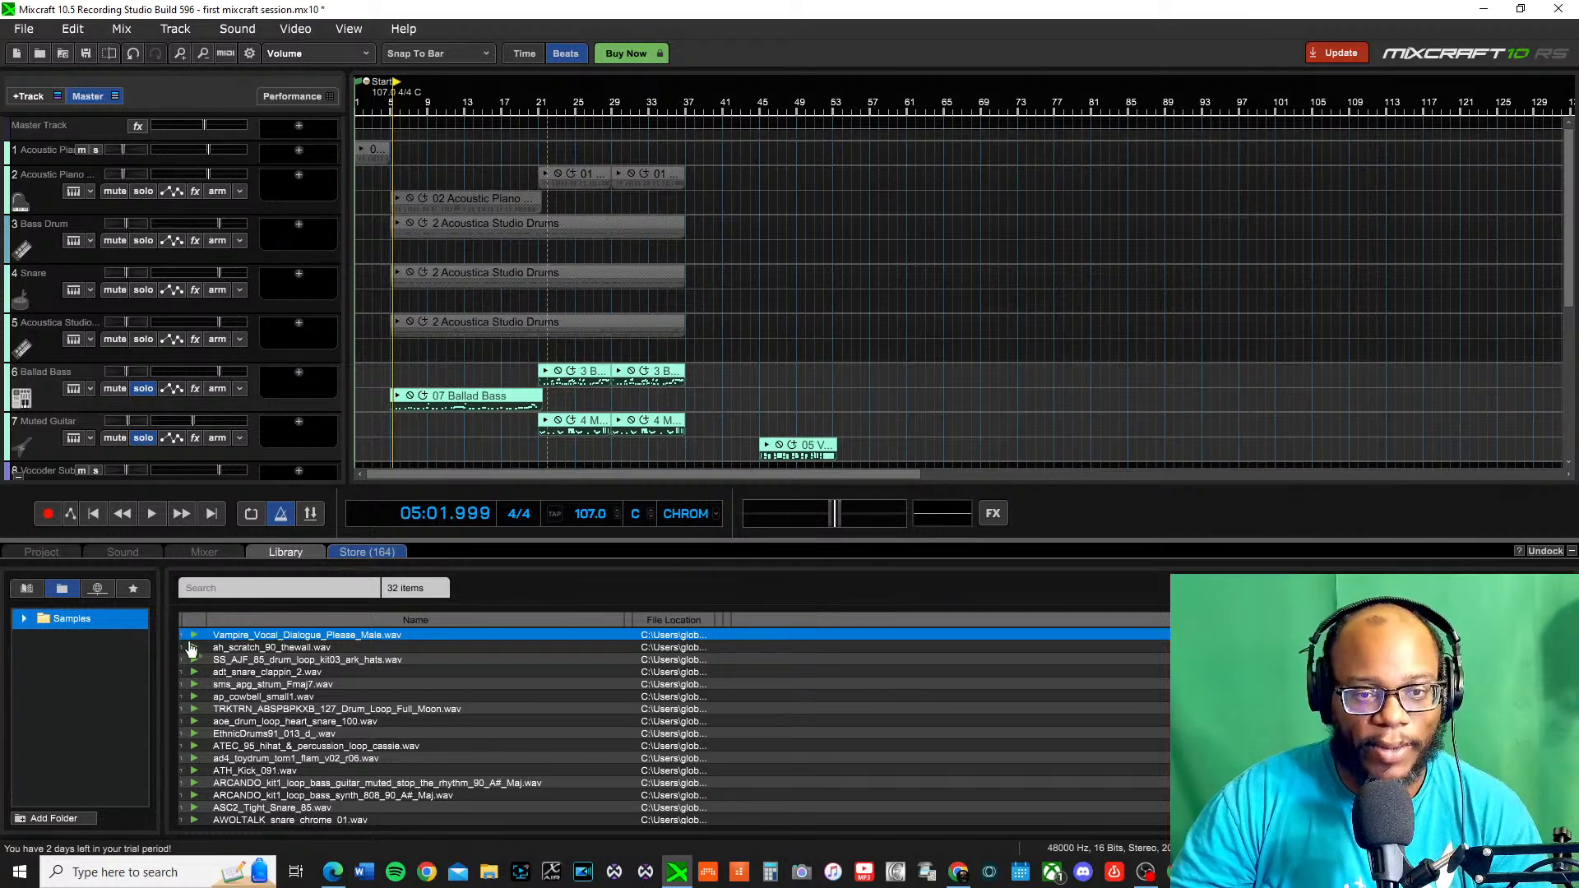
pyautogui.click(194, 648)
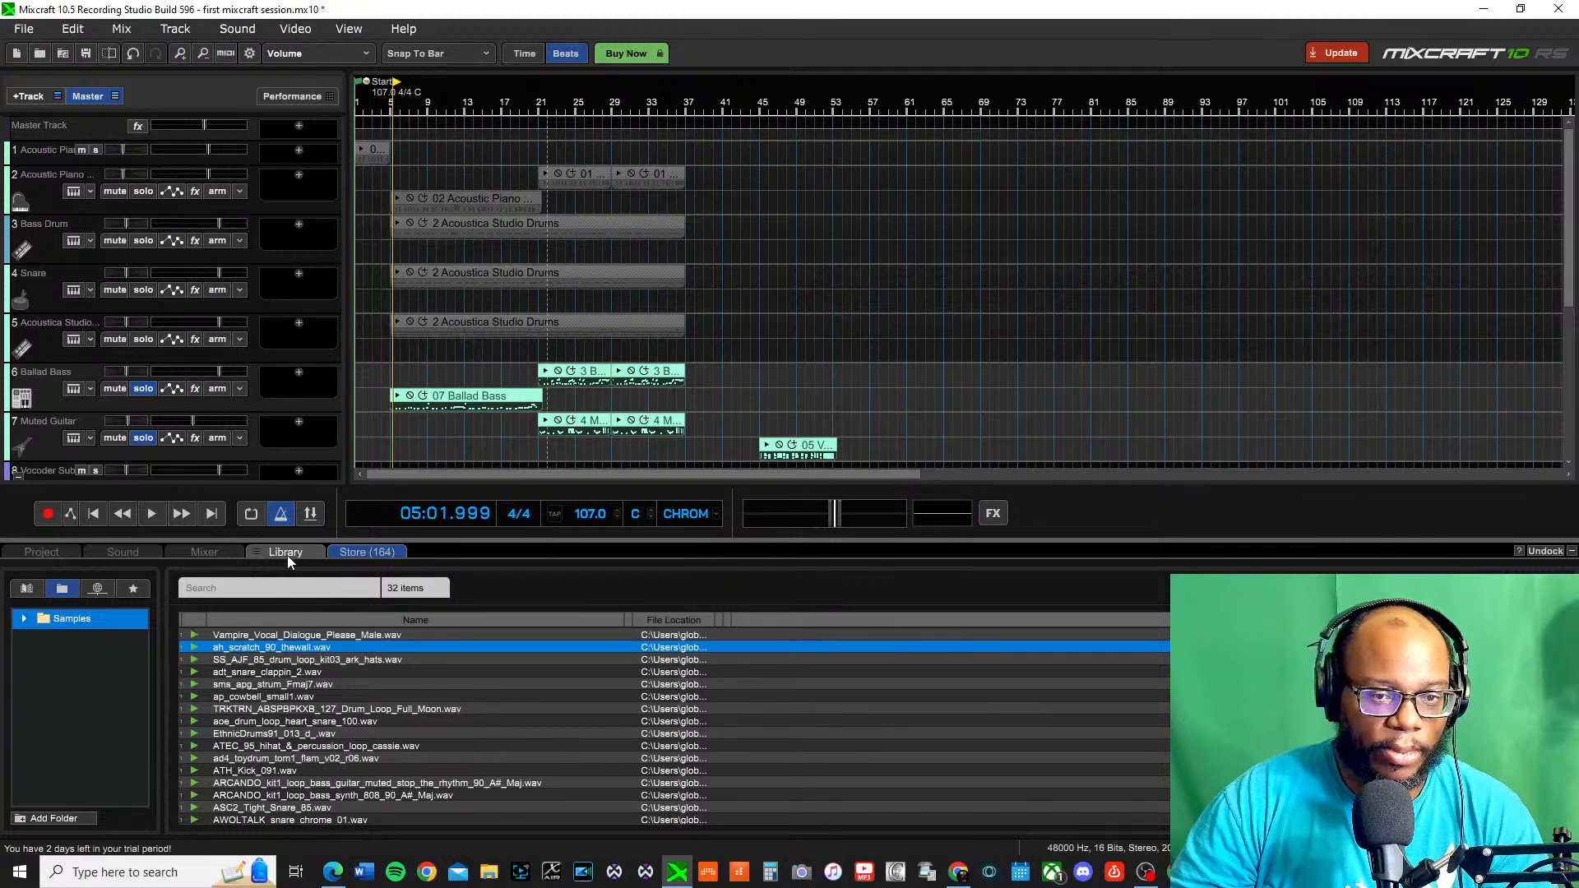
# Return to the Lead Vox clip's sound details and select track 12 near the end of the track list
pyautogui.click(127, 552)
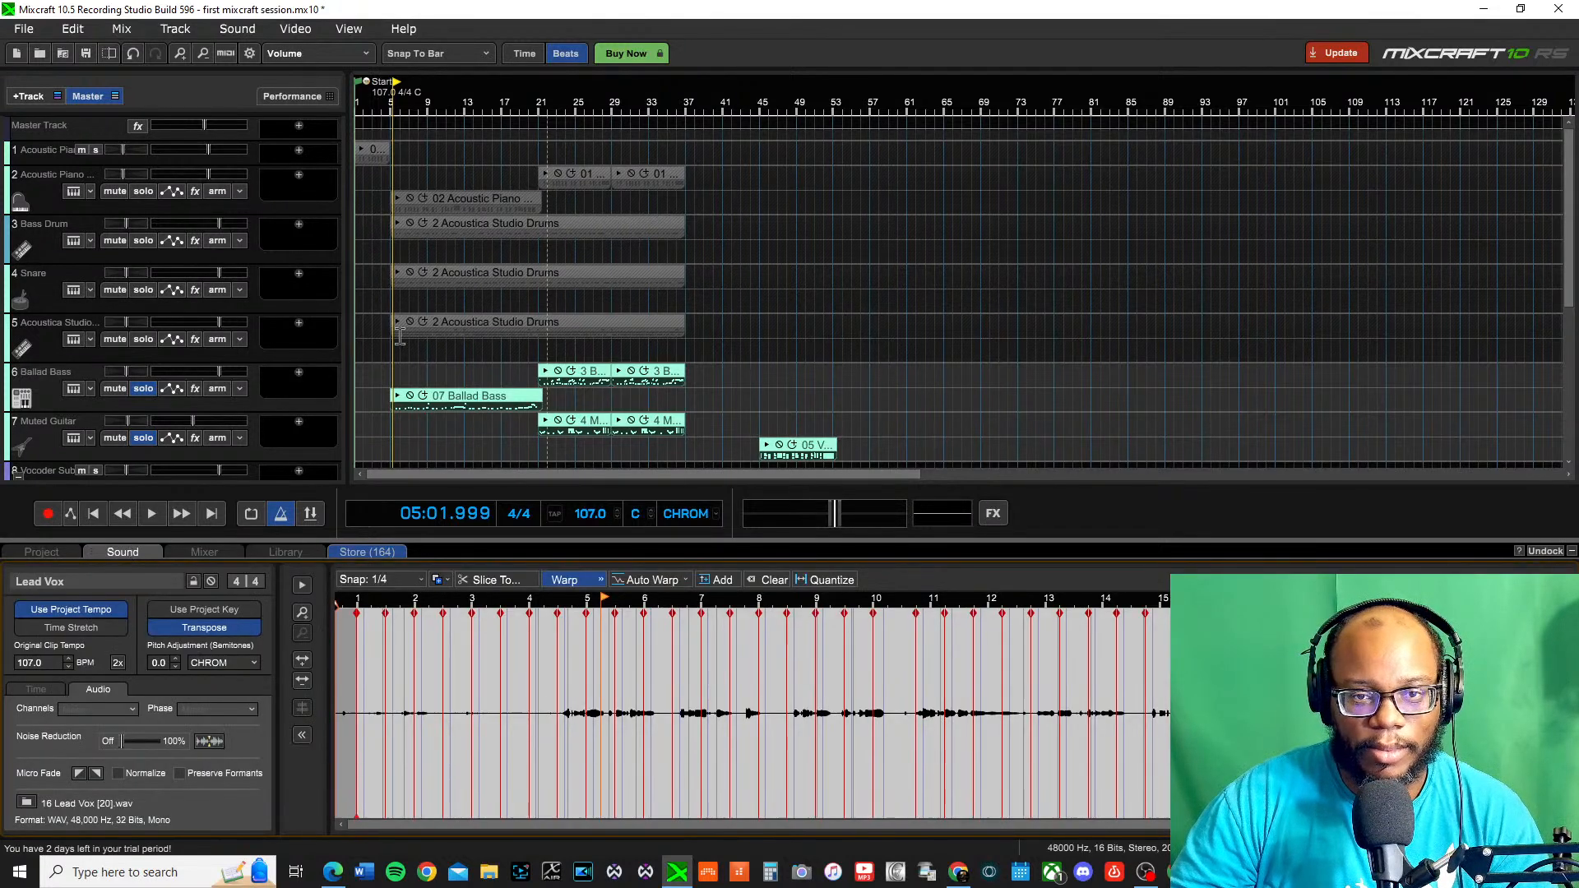
pyautogui.scroll(-7, 362, 386)
pyautogui.scroll(3, 862, 323)
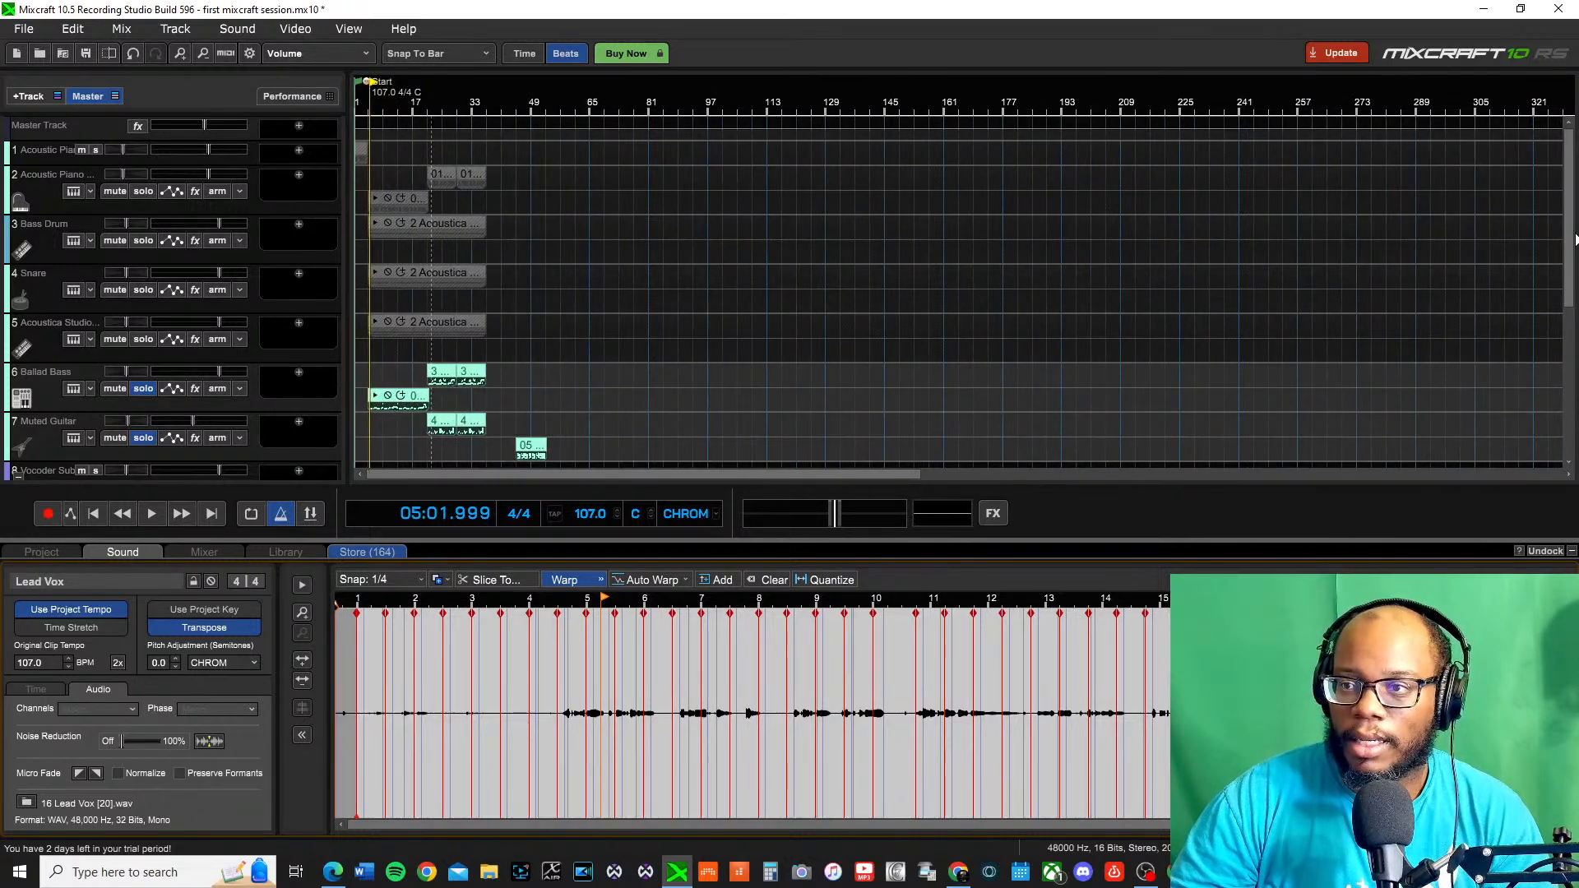
pyautogui.moveTo(1573, 243); pyautogui.dragTo(1573, 394)
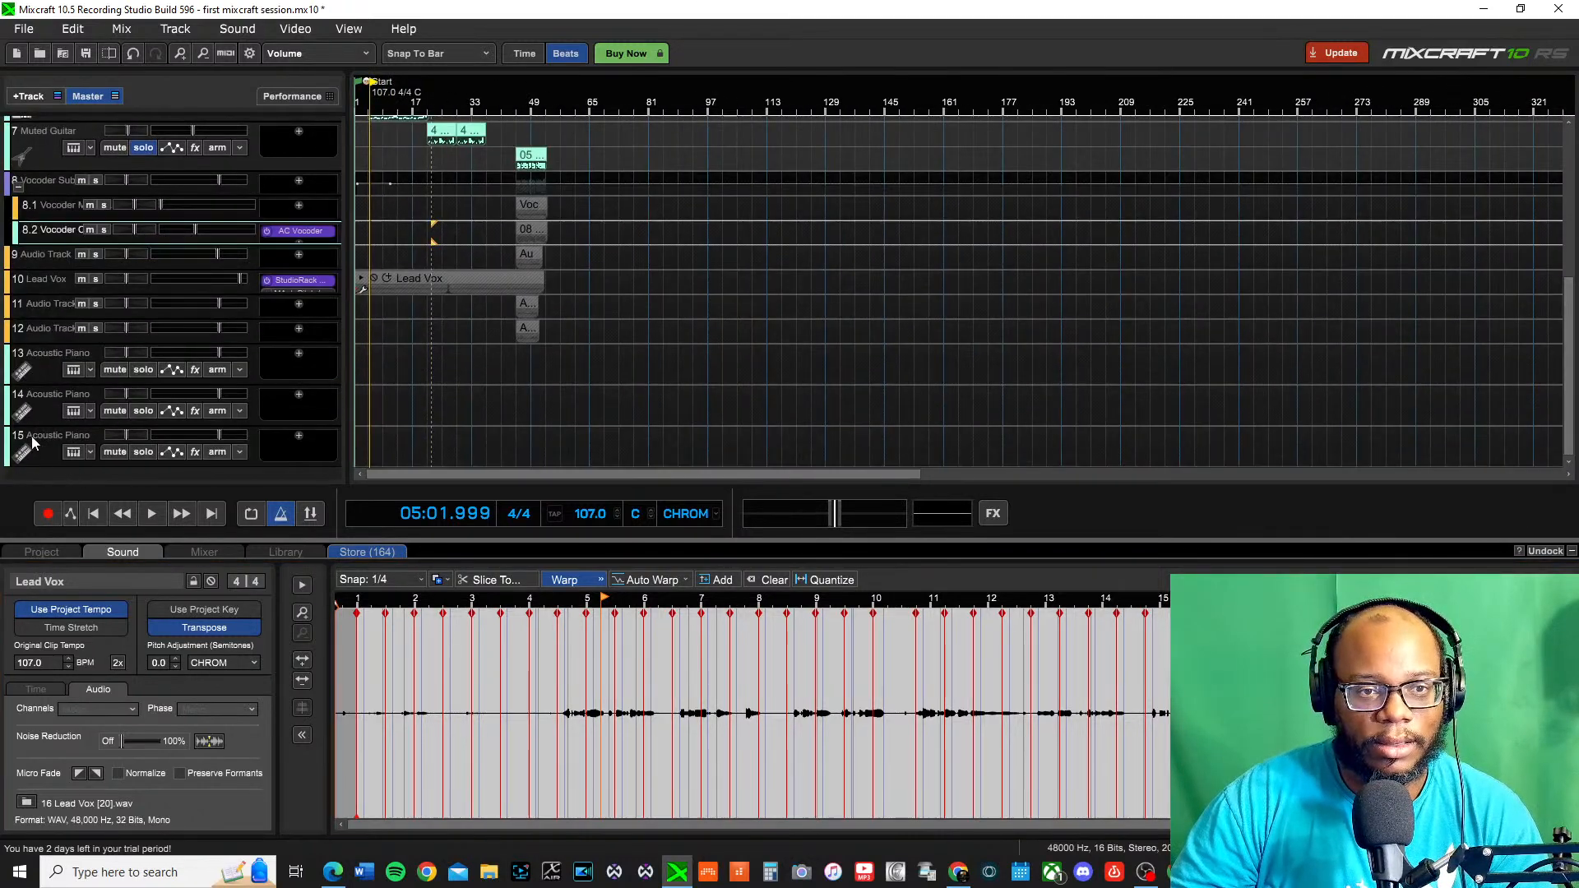
pyautogui.click(57, 456)
pyautogui.click(43, 333)
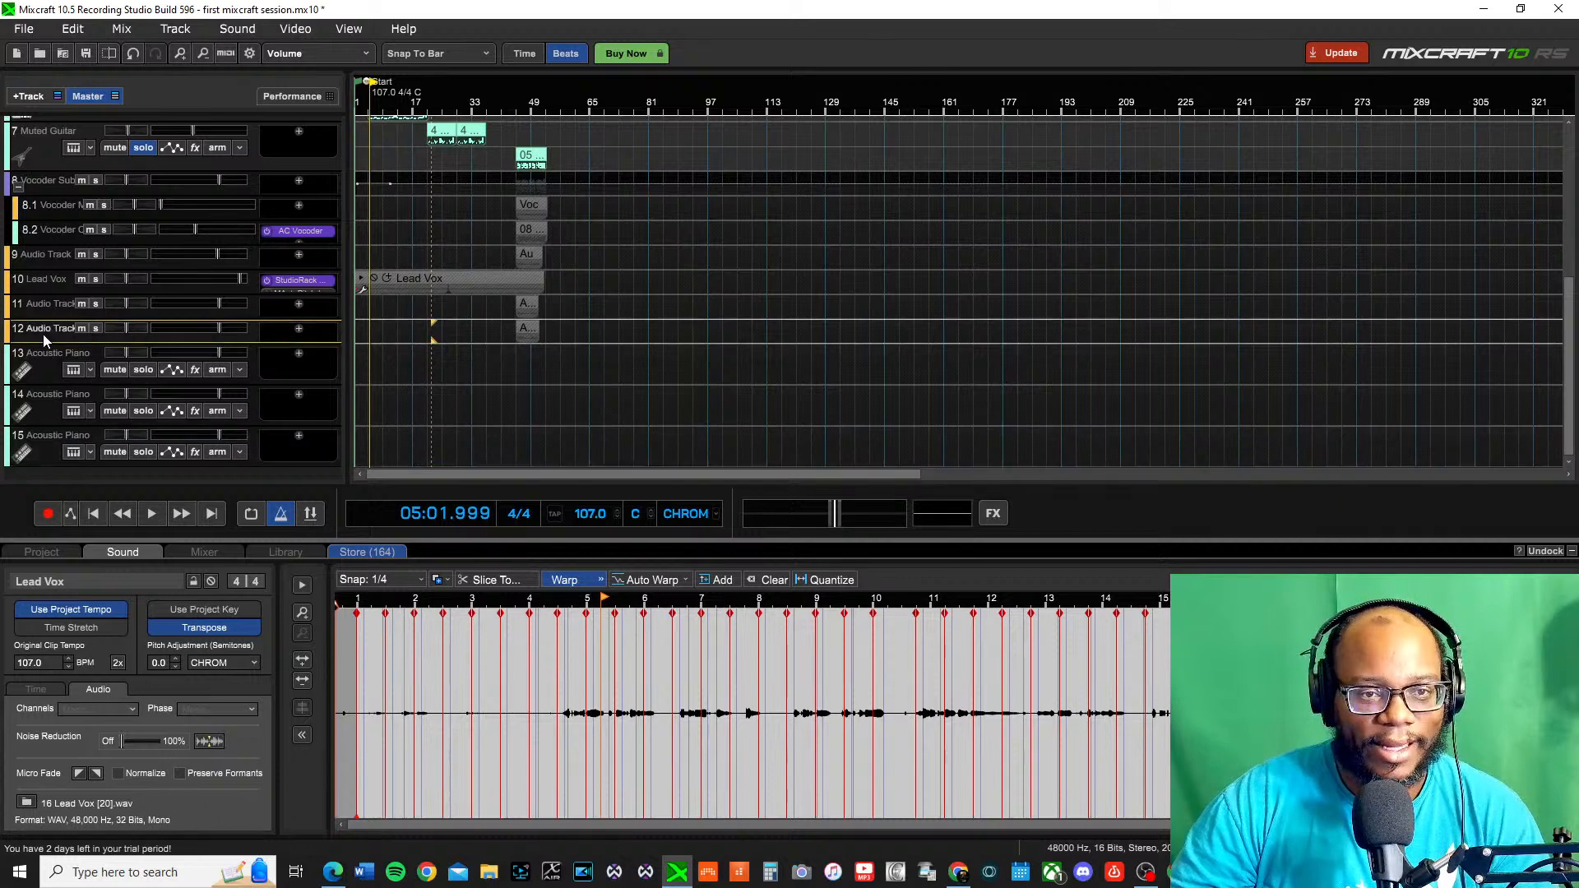
pyautogui.doubleClick(46, 329)
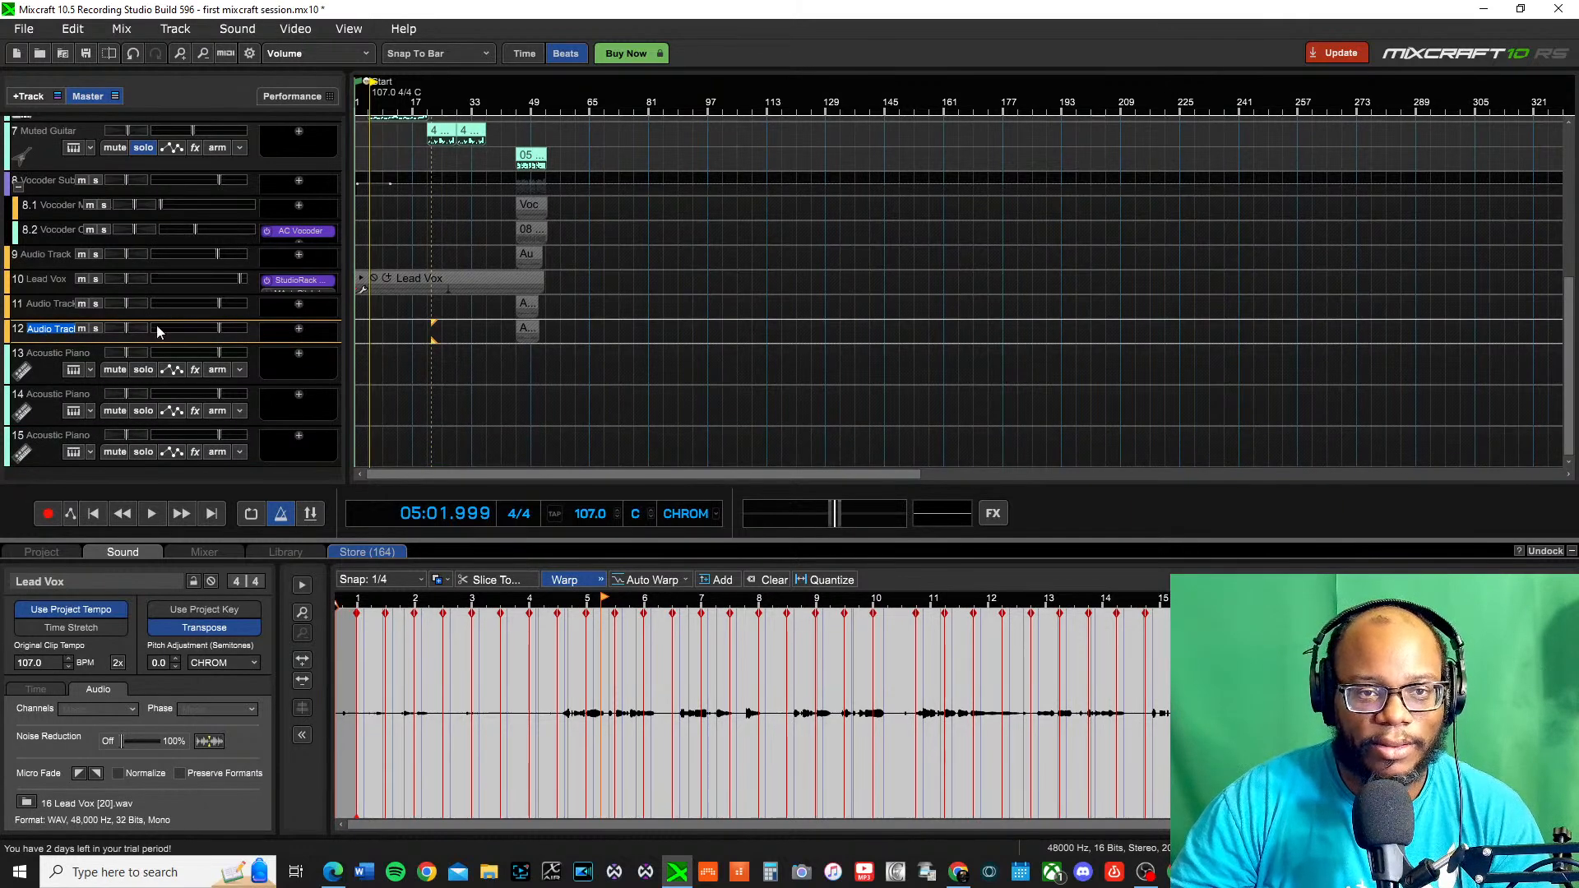
# Delete the three empty Acoustic Piano tracks, 13 to 15
pyautogui.click(47, 429)
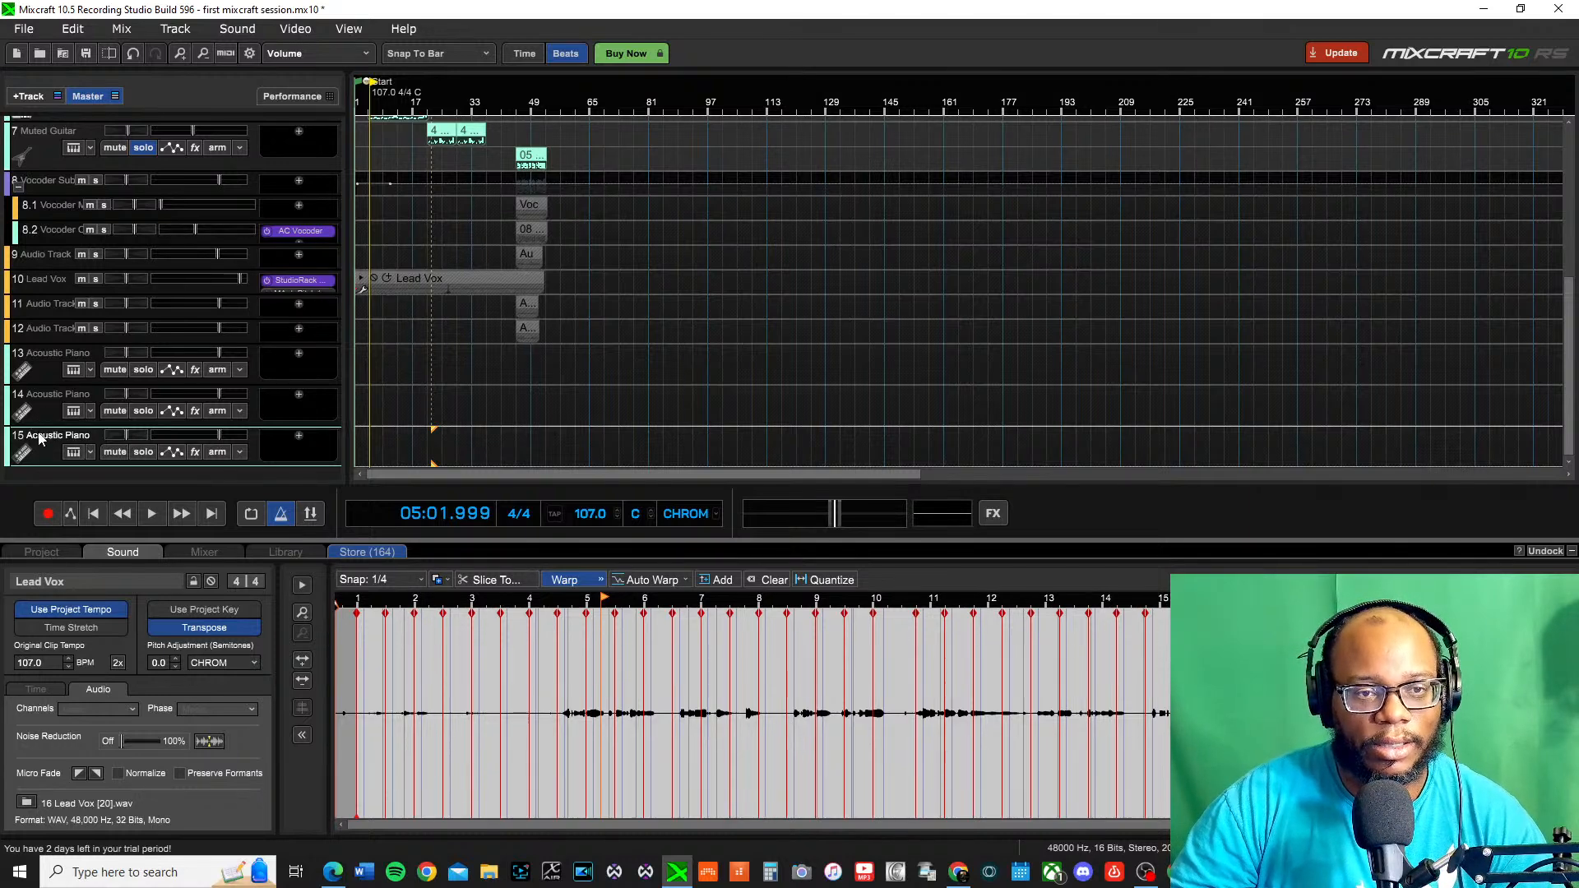
pyautogui.keyDown('shift'); pyautogui.click(43, 354); pyautogui.keyUp('shift')
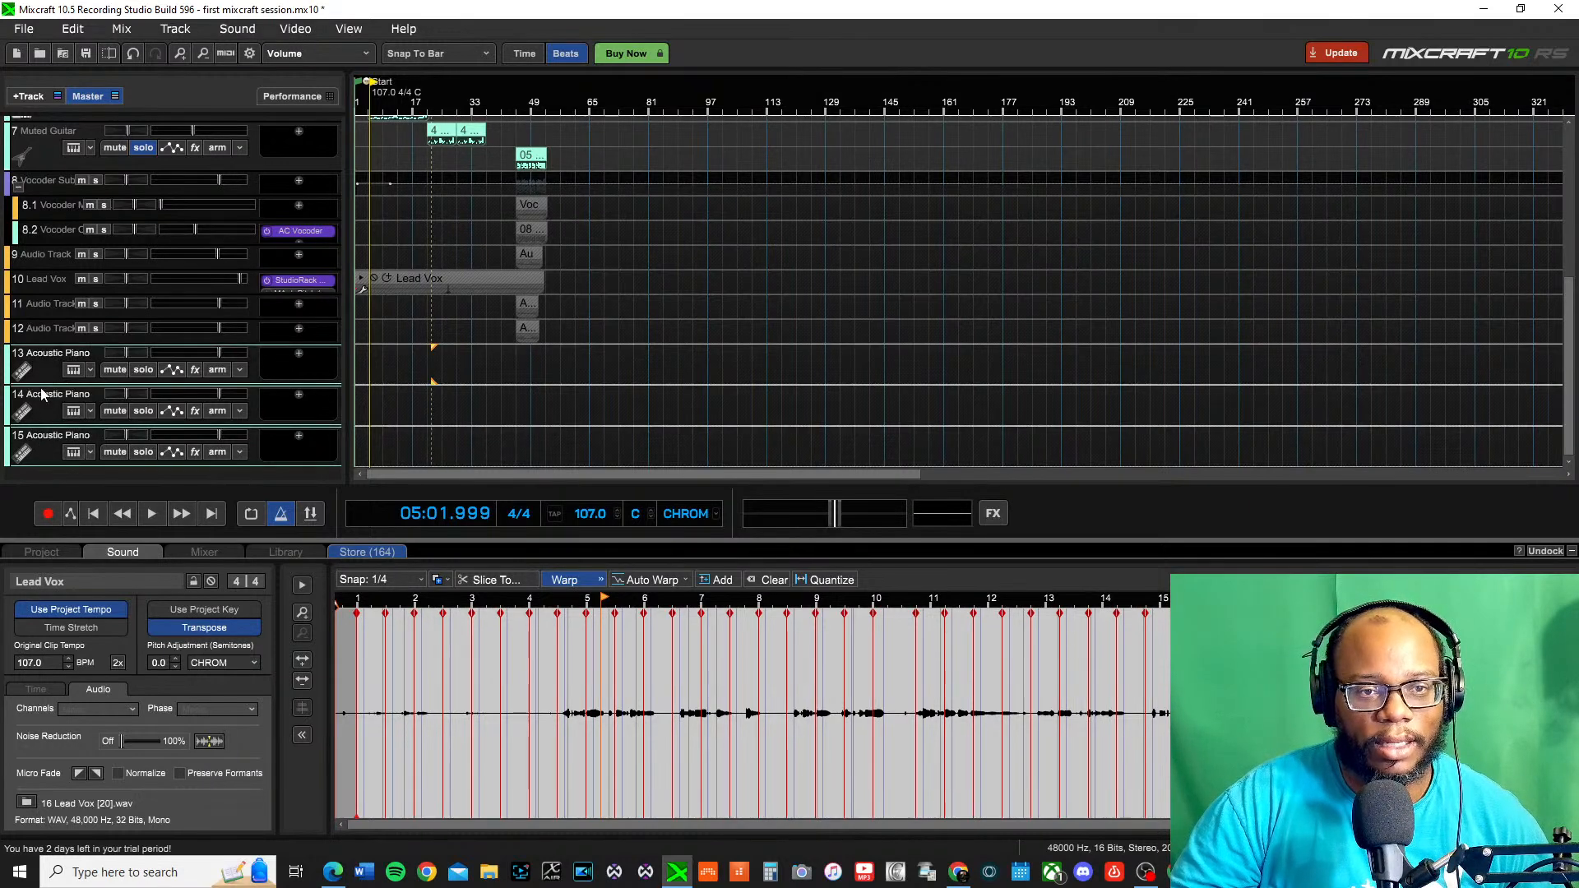
pyautogui.rightClick(46, 356)
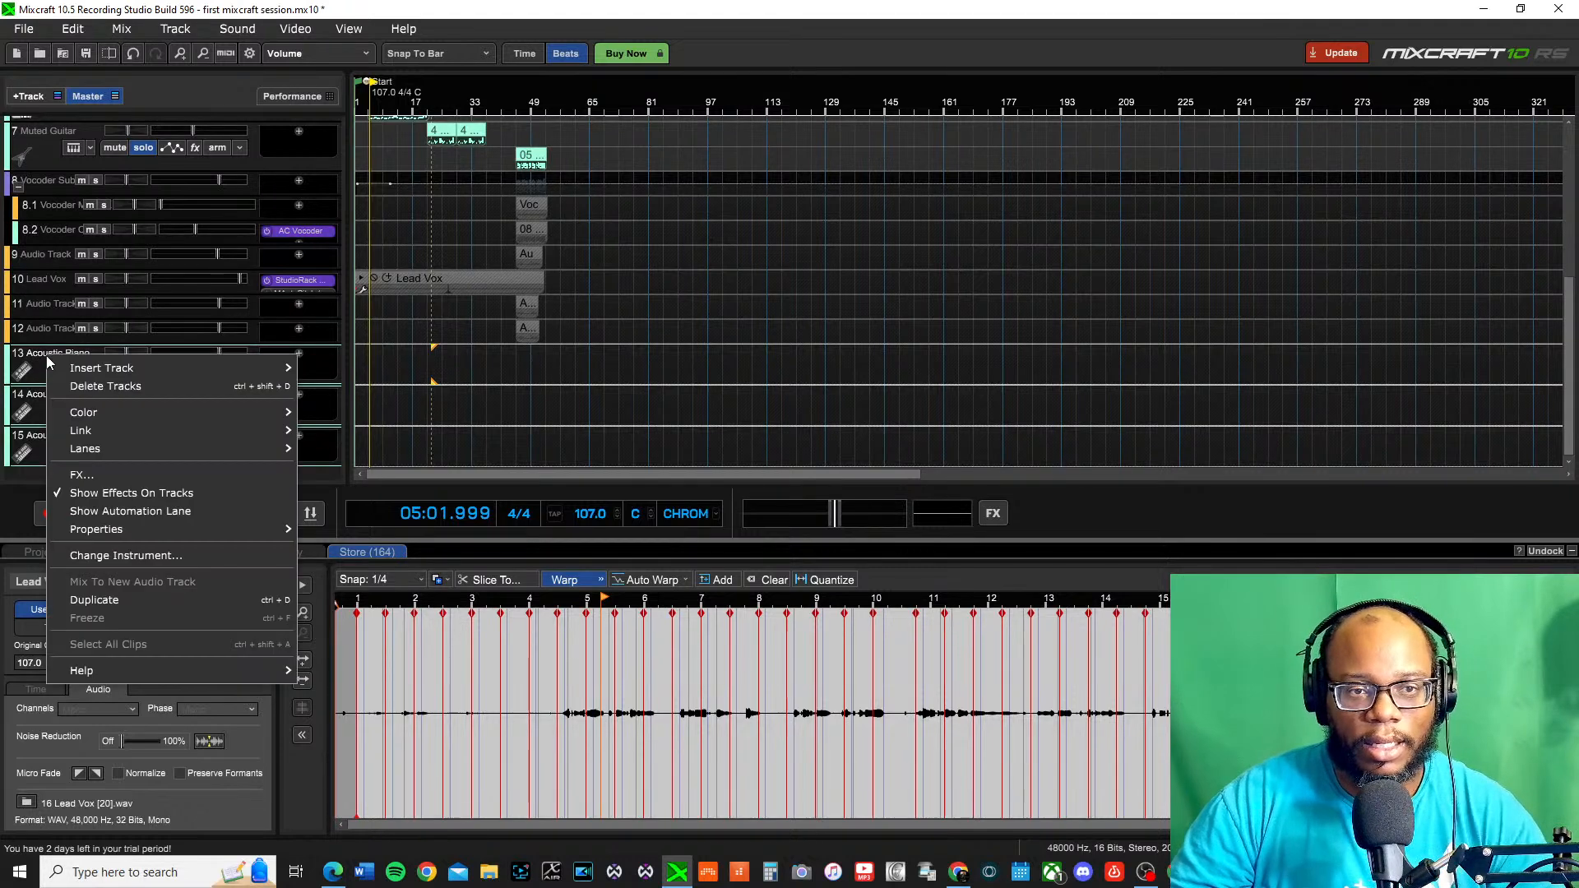
pyautogui.click(80, 393)
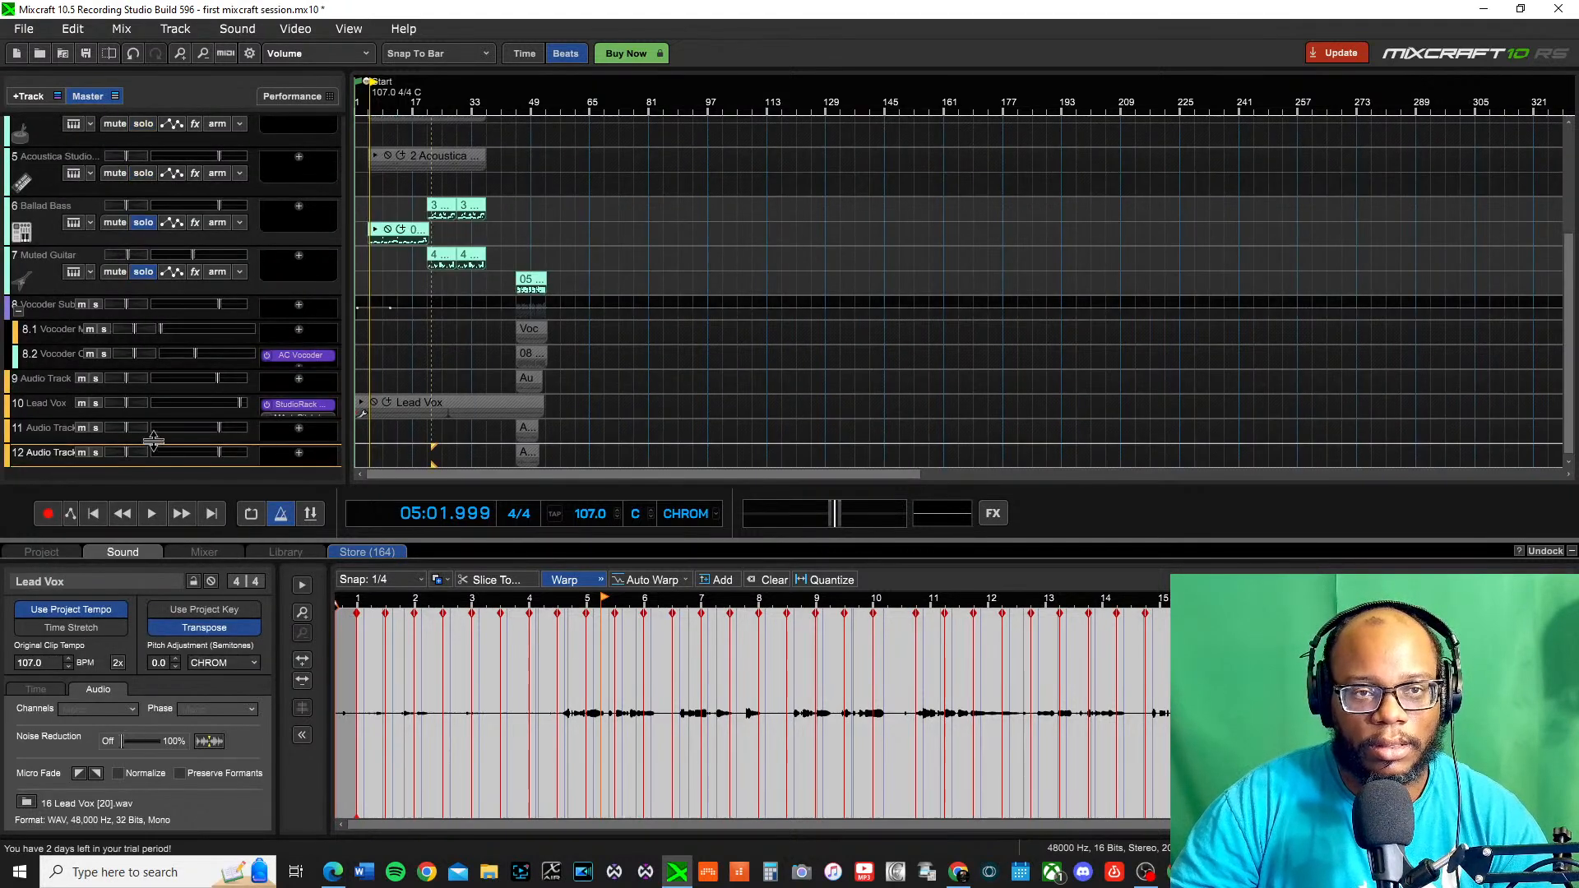
# Add a new audio track below track 12, keeping the Lead Vox clip's sound details on display
pyautogui.click(43, 101)
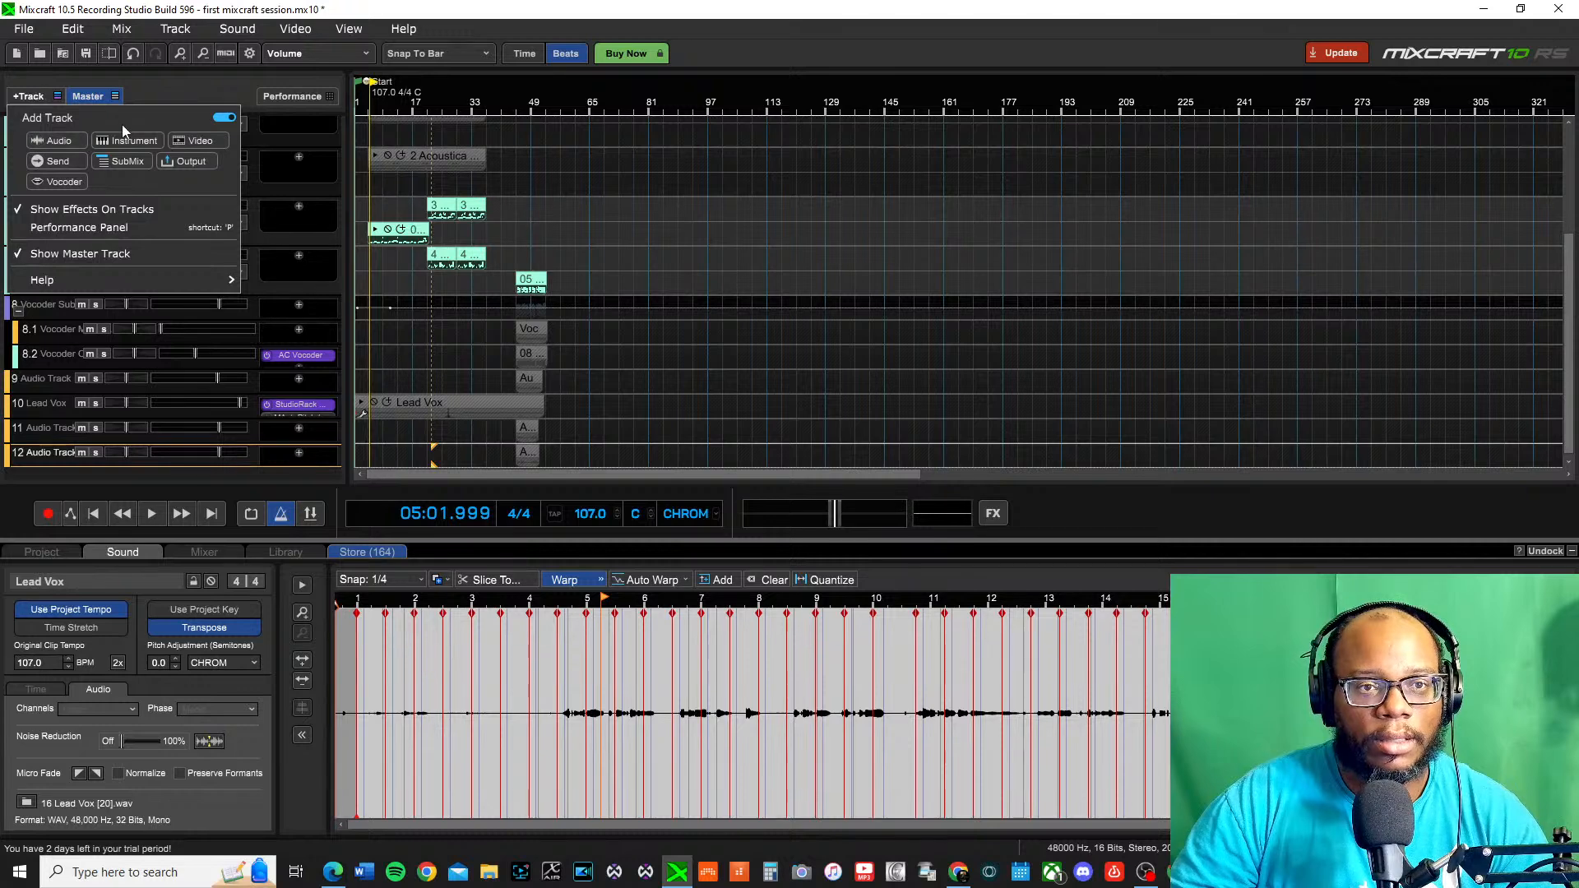
pyautogui.click(56, 142)
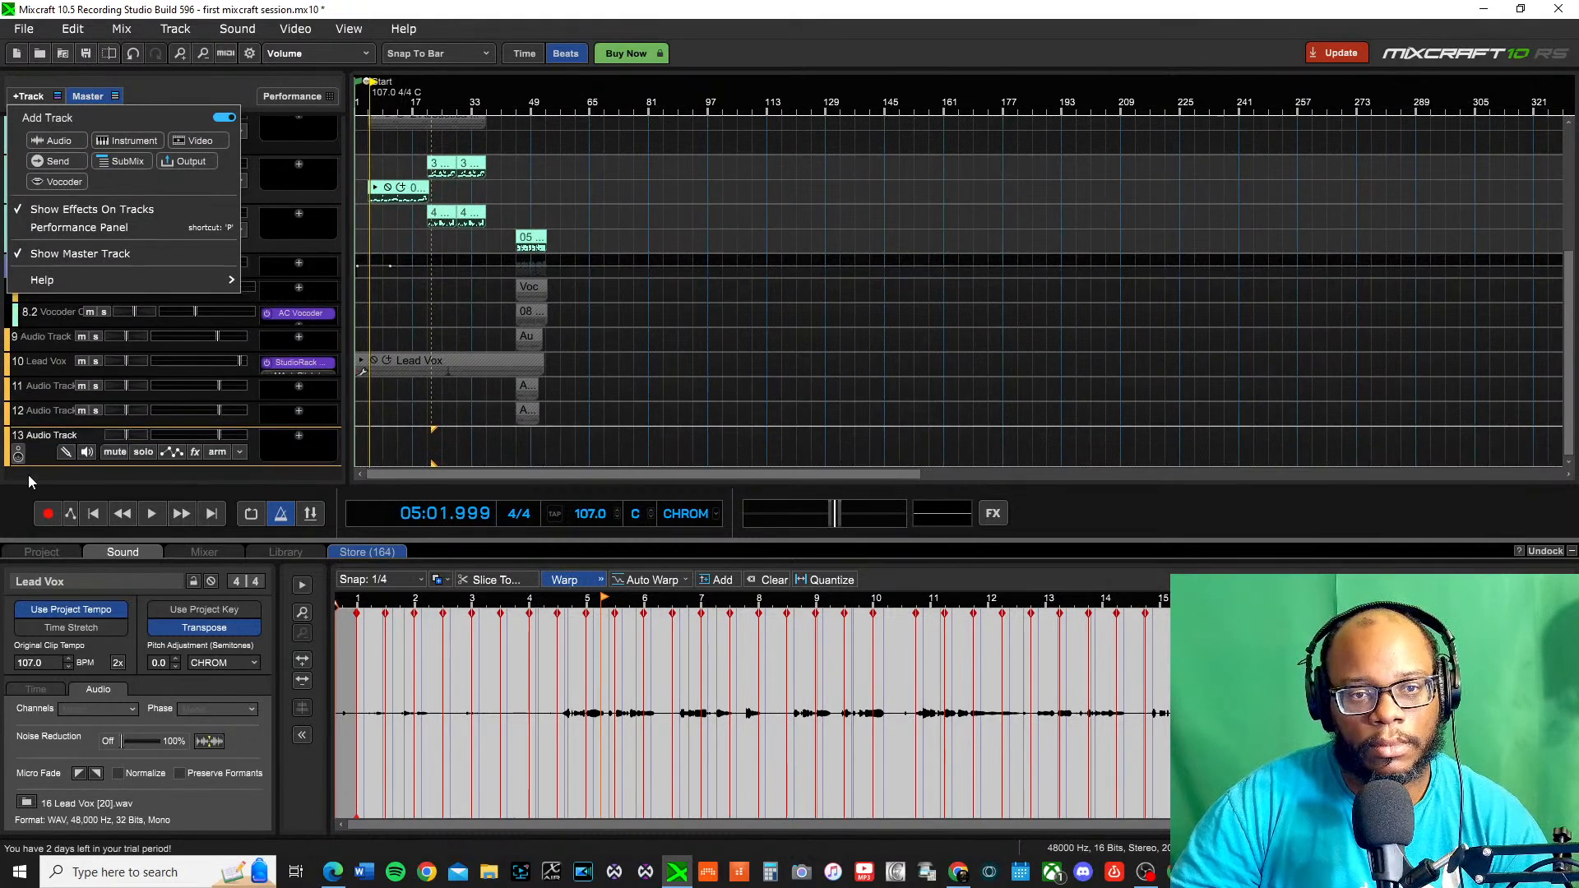
pyautogui.click(48, 443)
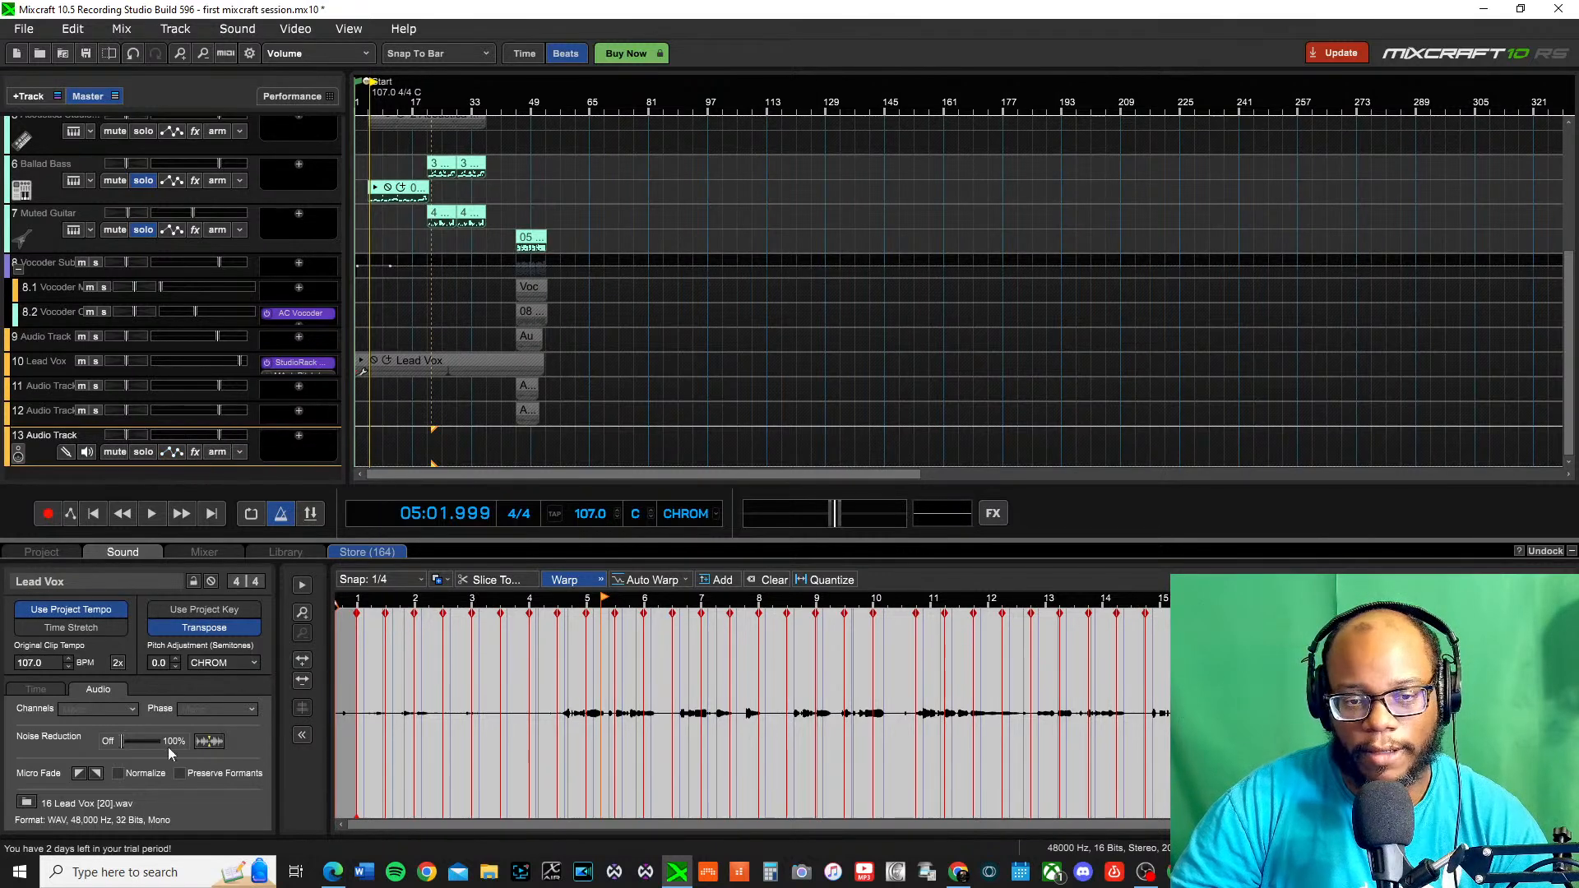
pyautogui.press('m')
pyautogui.click(132, 552)
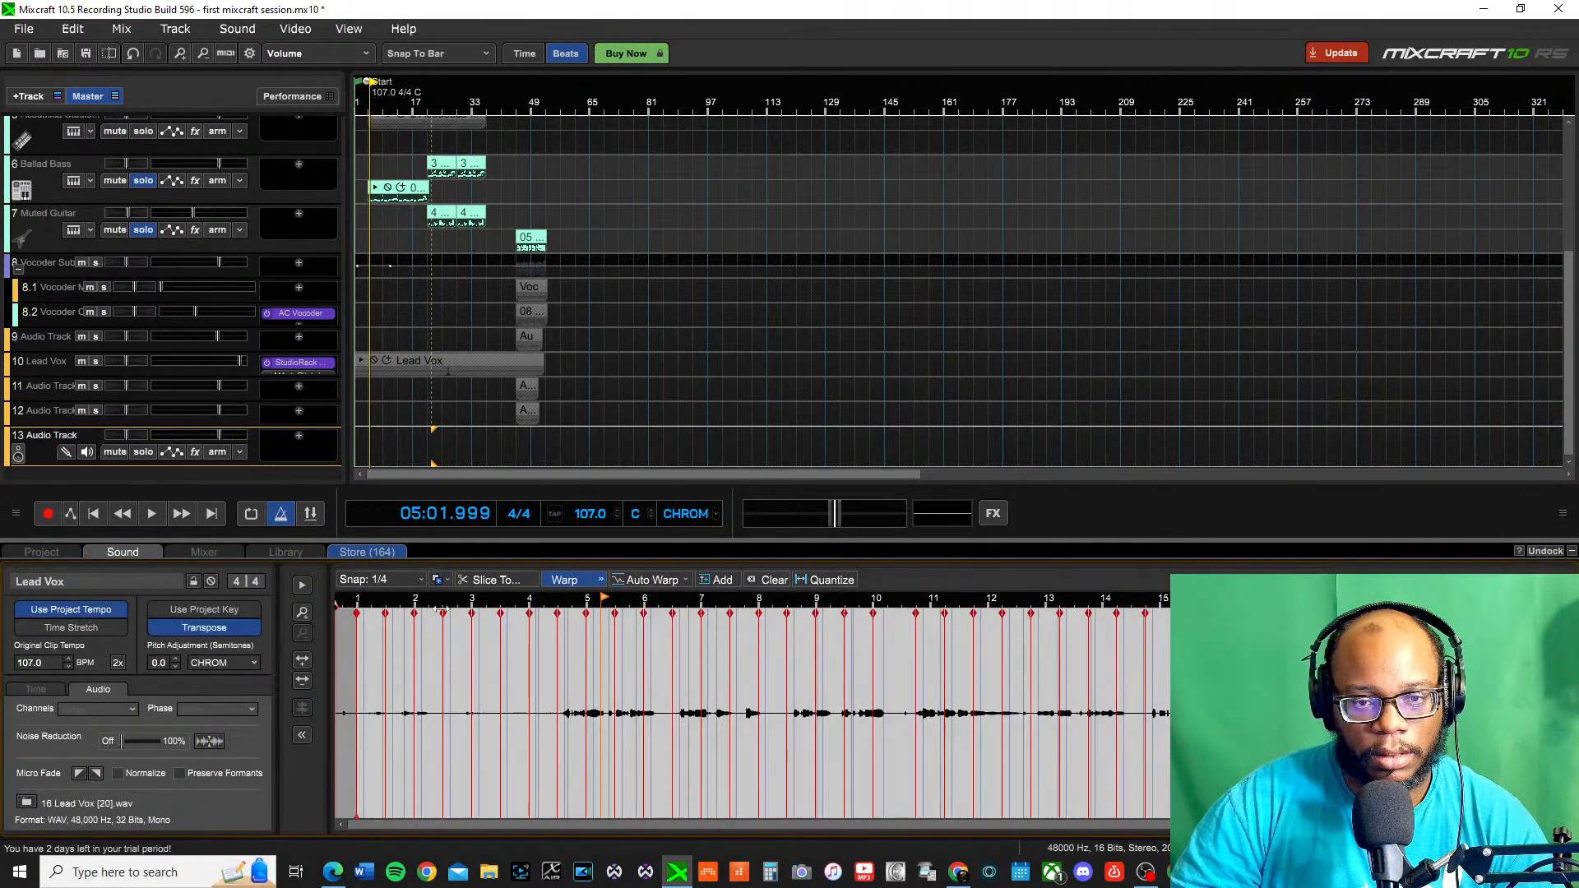
# Play a short passage of the Lead Vox clip around measure 4 in its sound editor and stop playback
pyautogui.click(490, 599)
pyautogui.press('space')
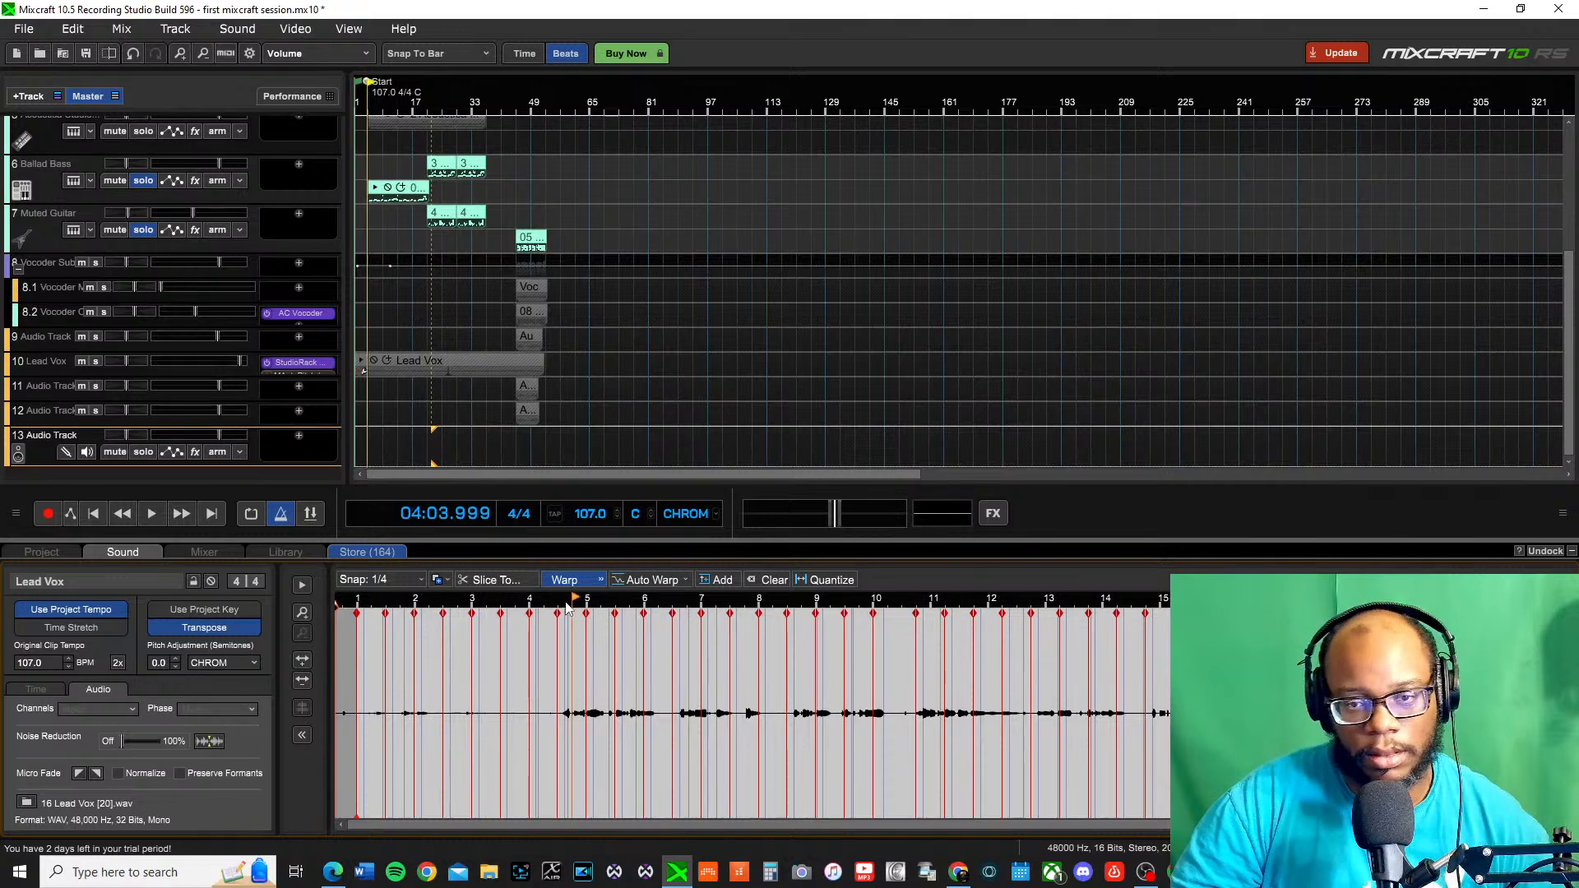
pyautogui.click(550, 605)
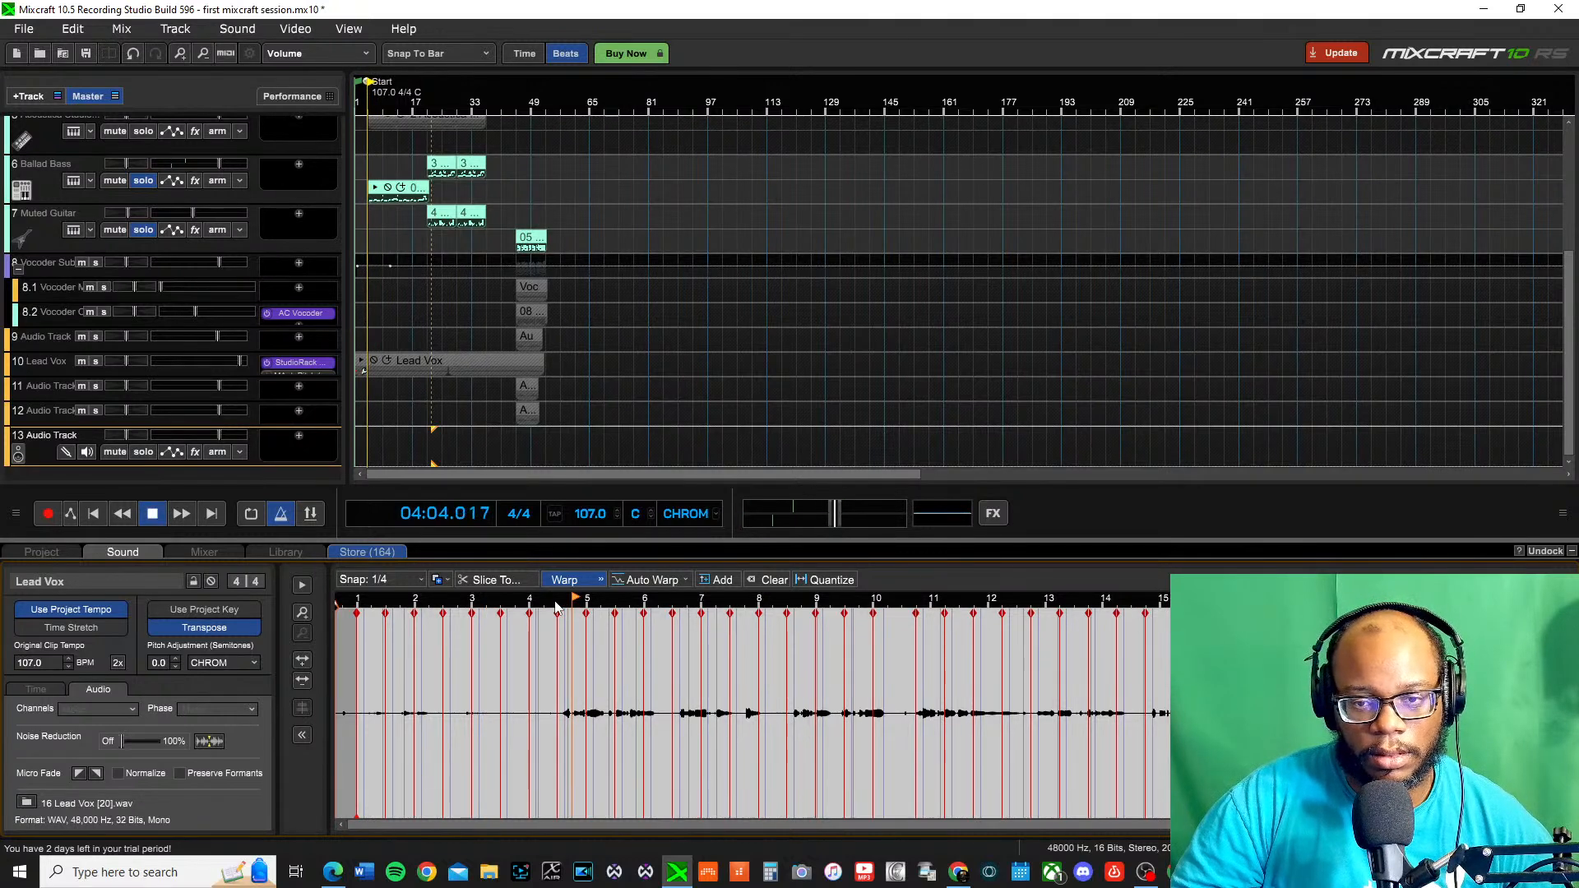
pyautogui.press('space')
# Turn off solo on the Muted Guitar and Ballad Bass tracks and move the playhead to measure 3 of the Lead Vox clip
pyautogui.click(143, 230)
pyautogui.click(143, 180)
pyautogui.click(142, 453)
pyautogui.click(143, 452)
pyautogui.click(470, 611)
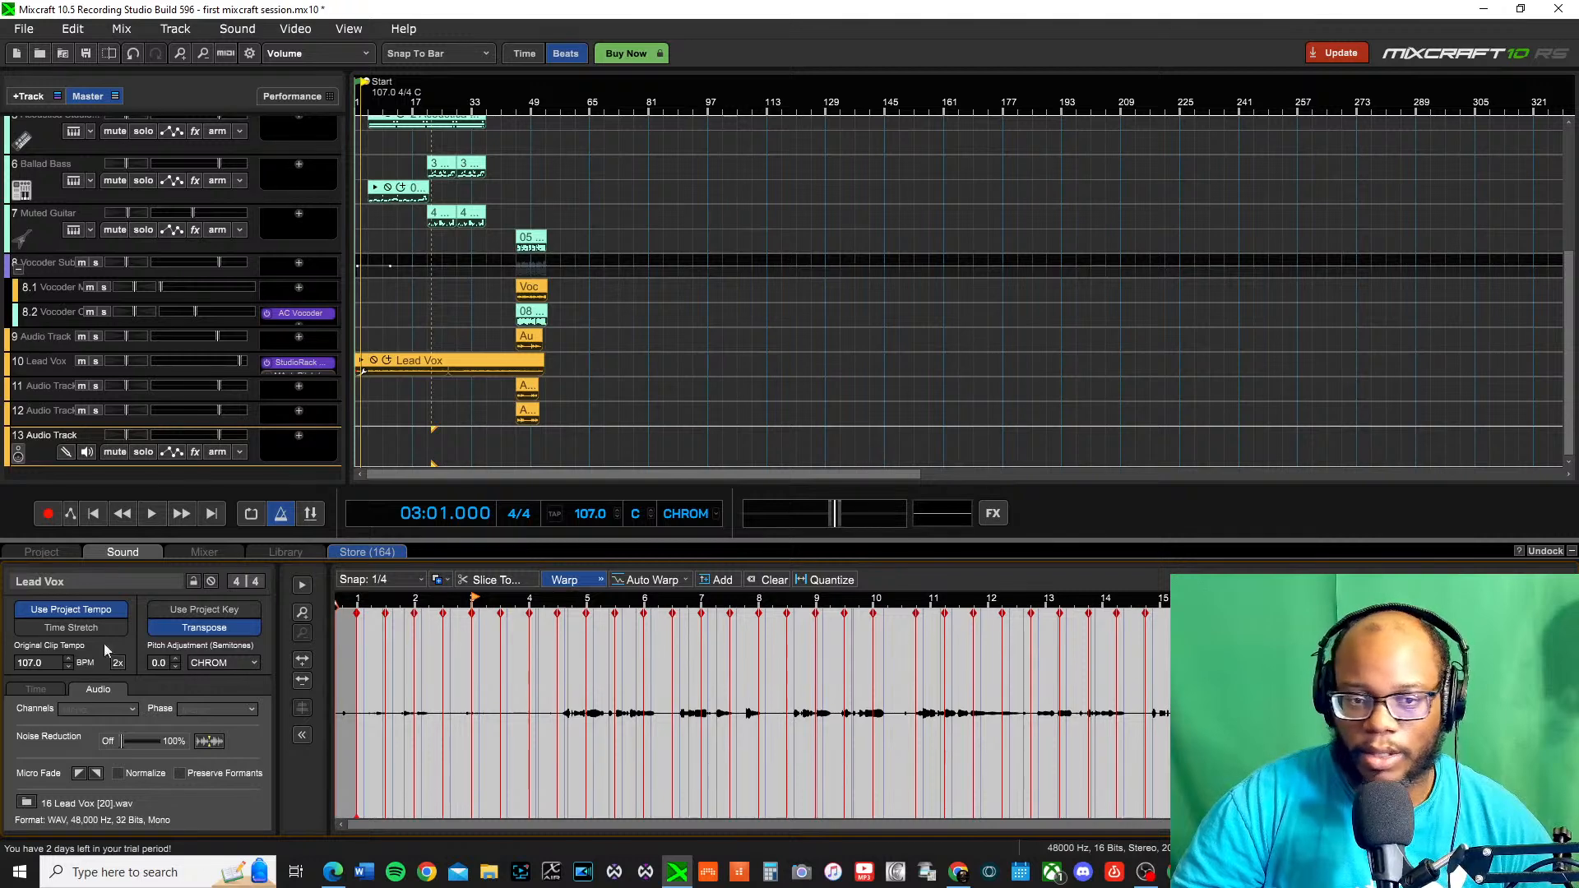
# View the project's author information and notes, and look through the mixer's channel strips and track list
pyautogui.click(205, 552)
pyautogui.click(56, 554)
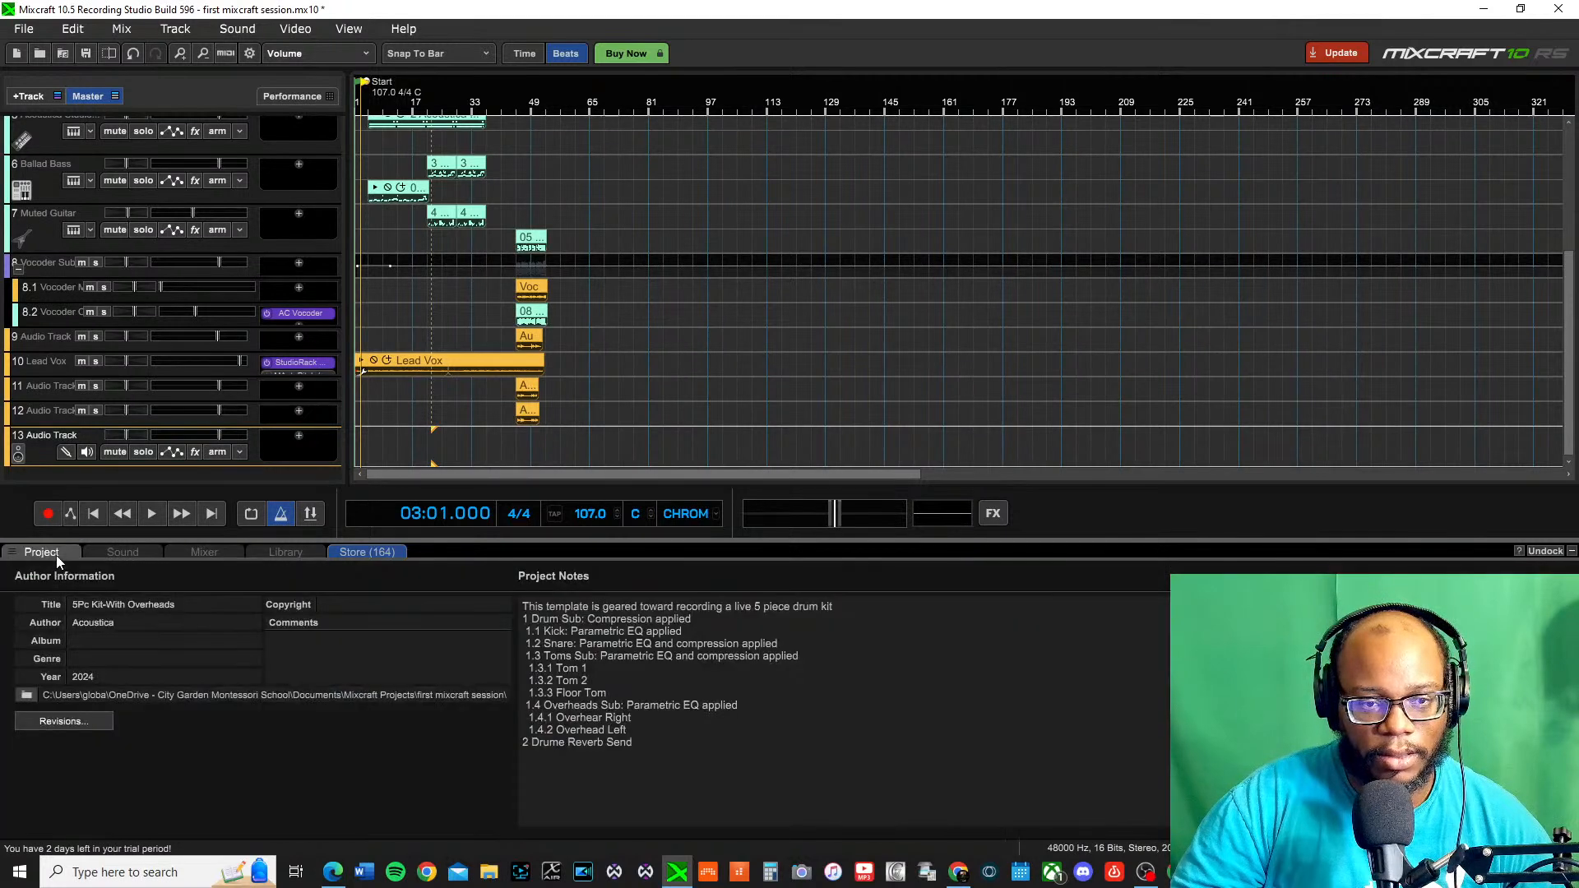
pyautogui.click(156, 553)
pyautogui.click(189, 556)
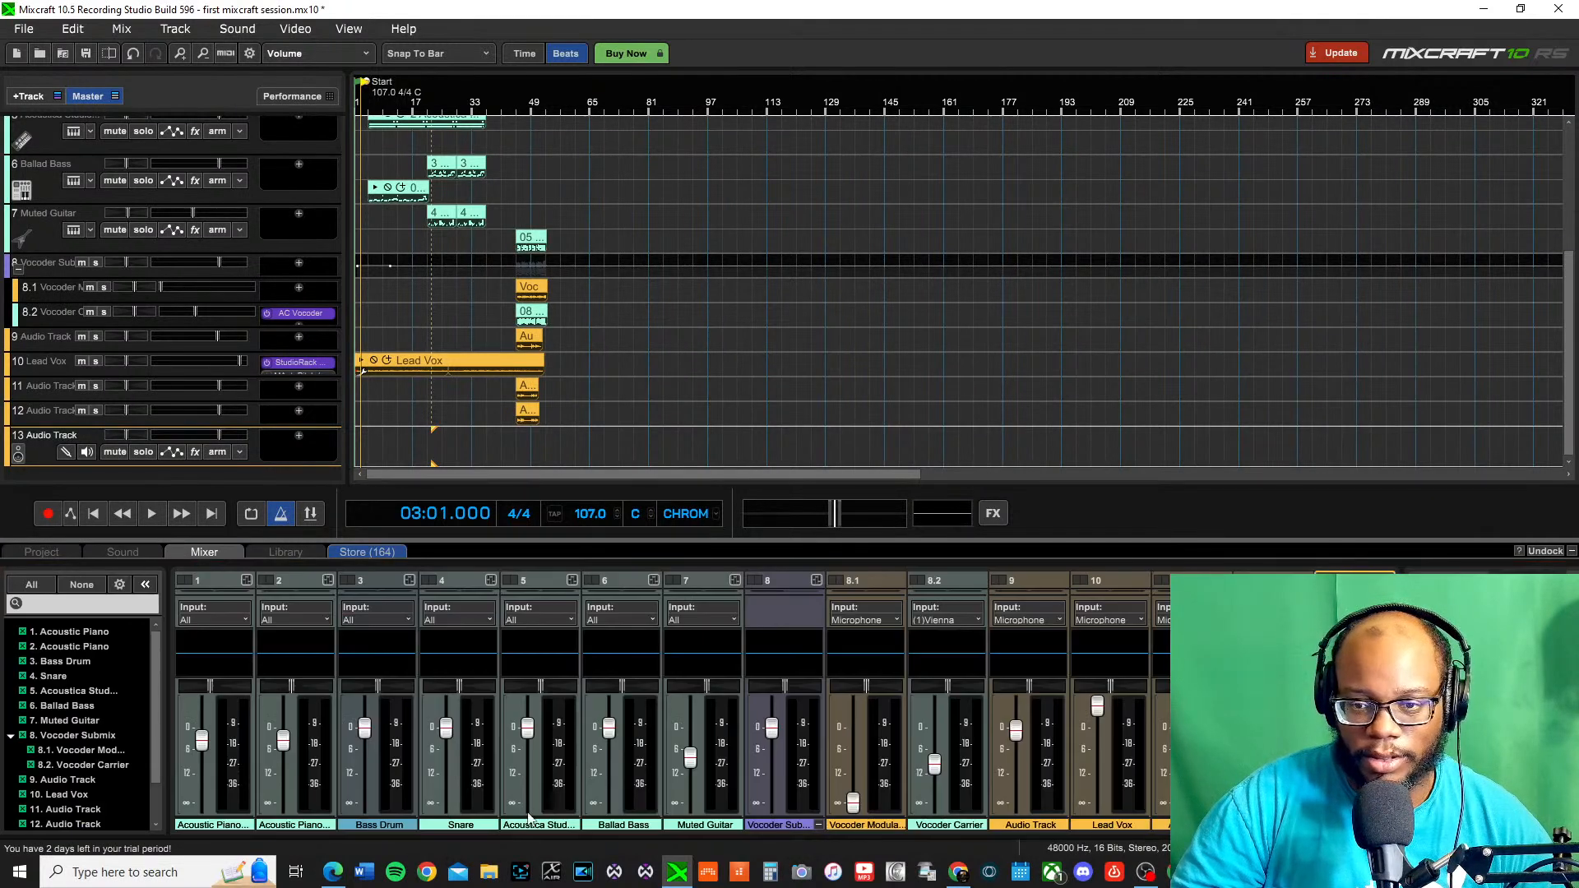
pyautogui.click(80, 737)
pyautogui.click(22, 809)
pyautogui.click(22, 810)
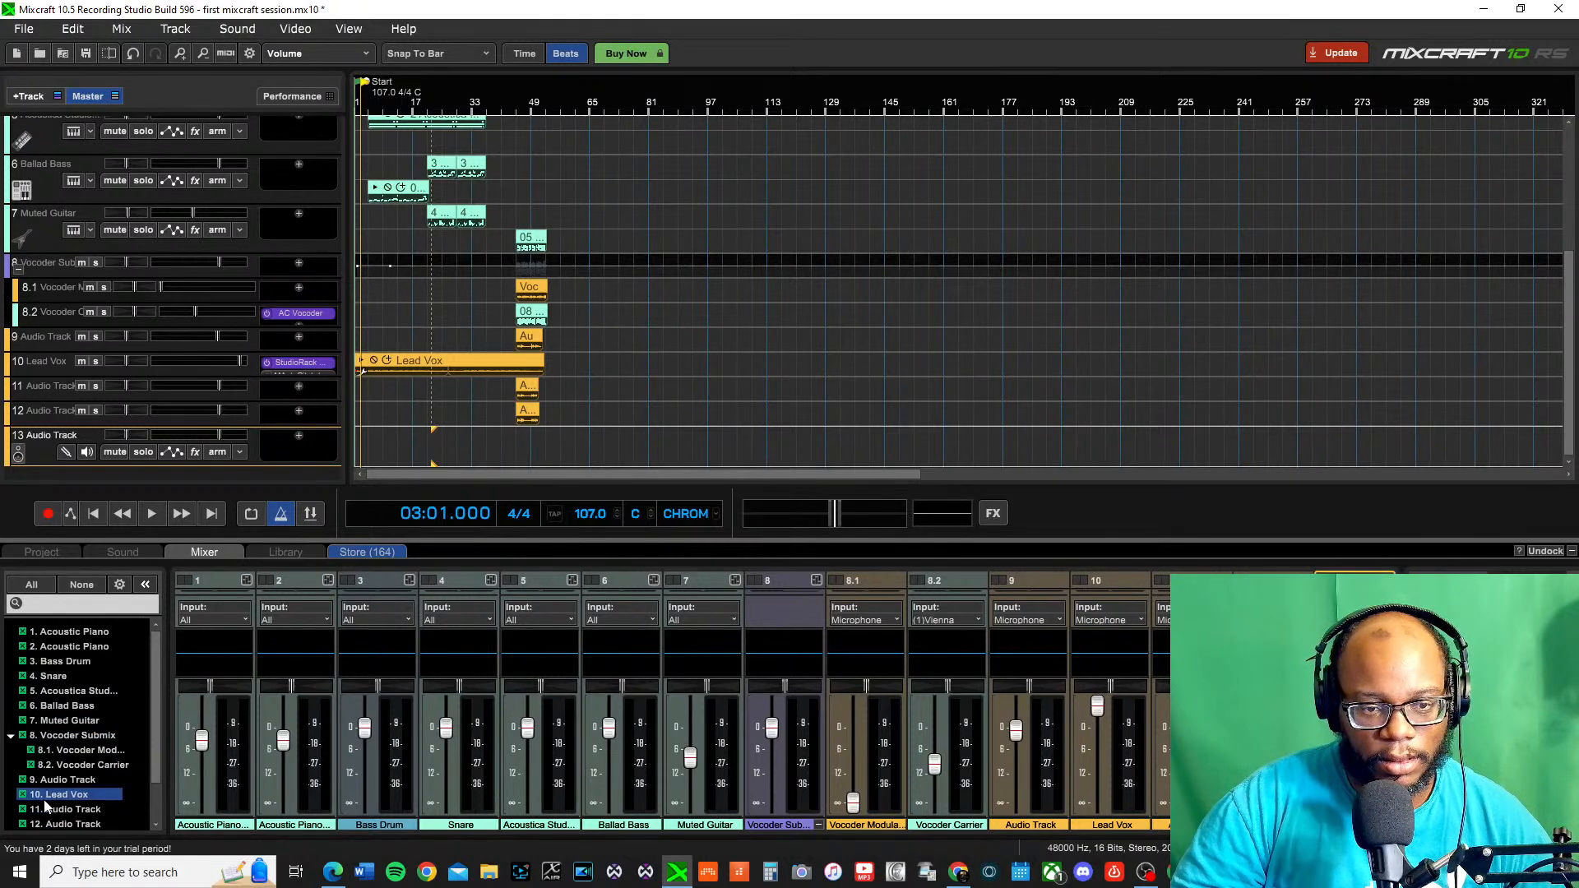
# Look through the Library's Favorites and FreeSound.org online search with its license types, ending on the Samples folder
pyautogui.click(286, 553)
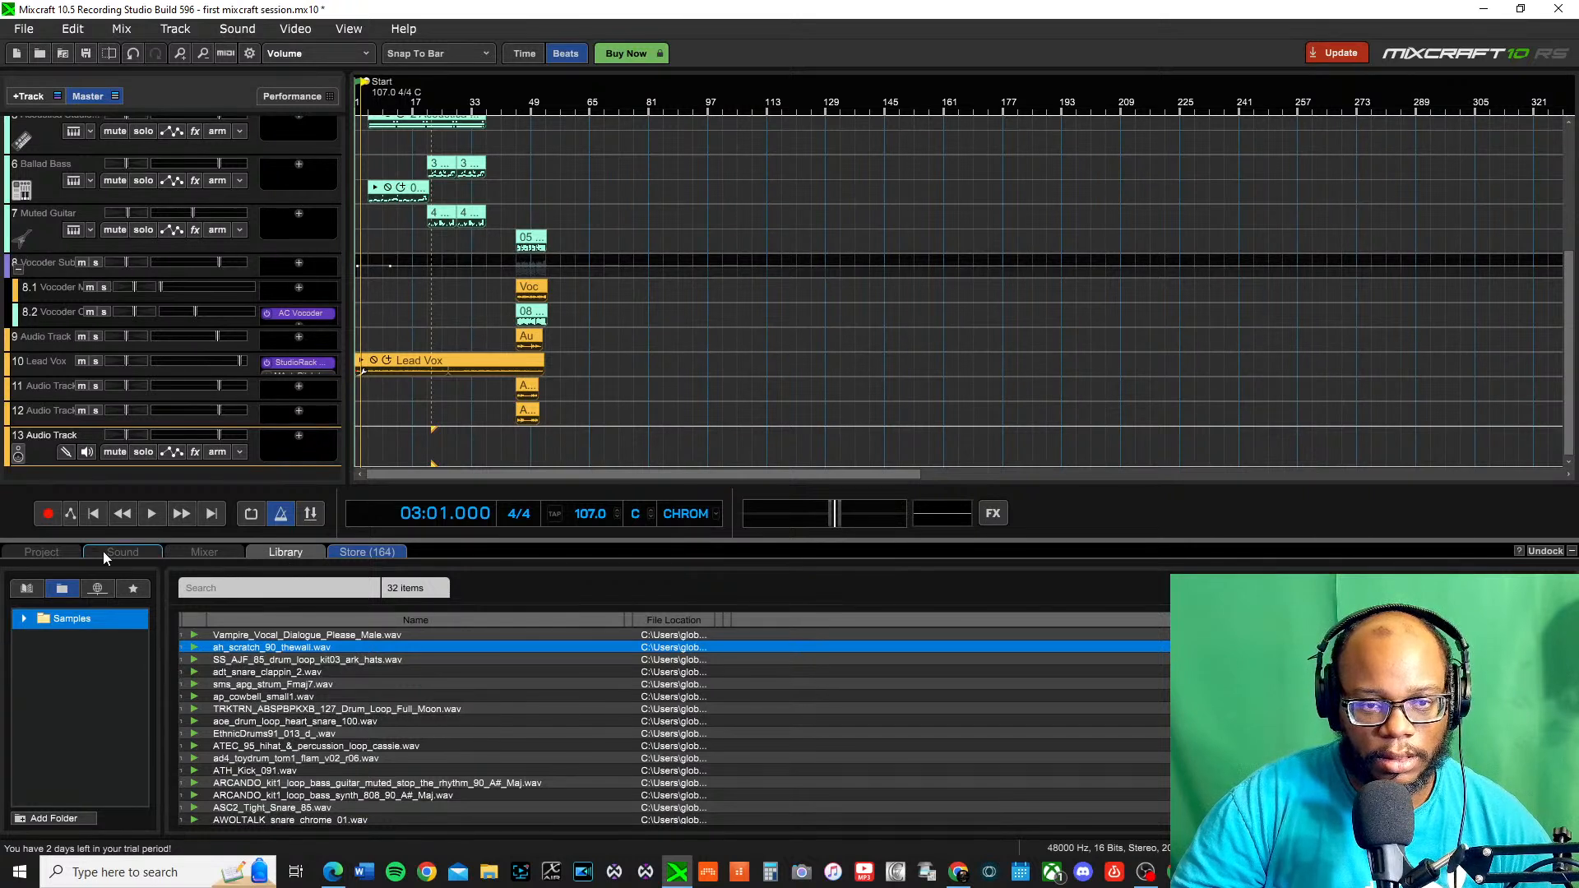
pyautogui.click(134, 589)
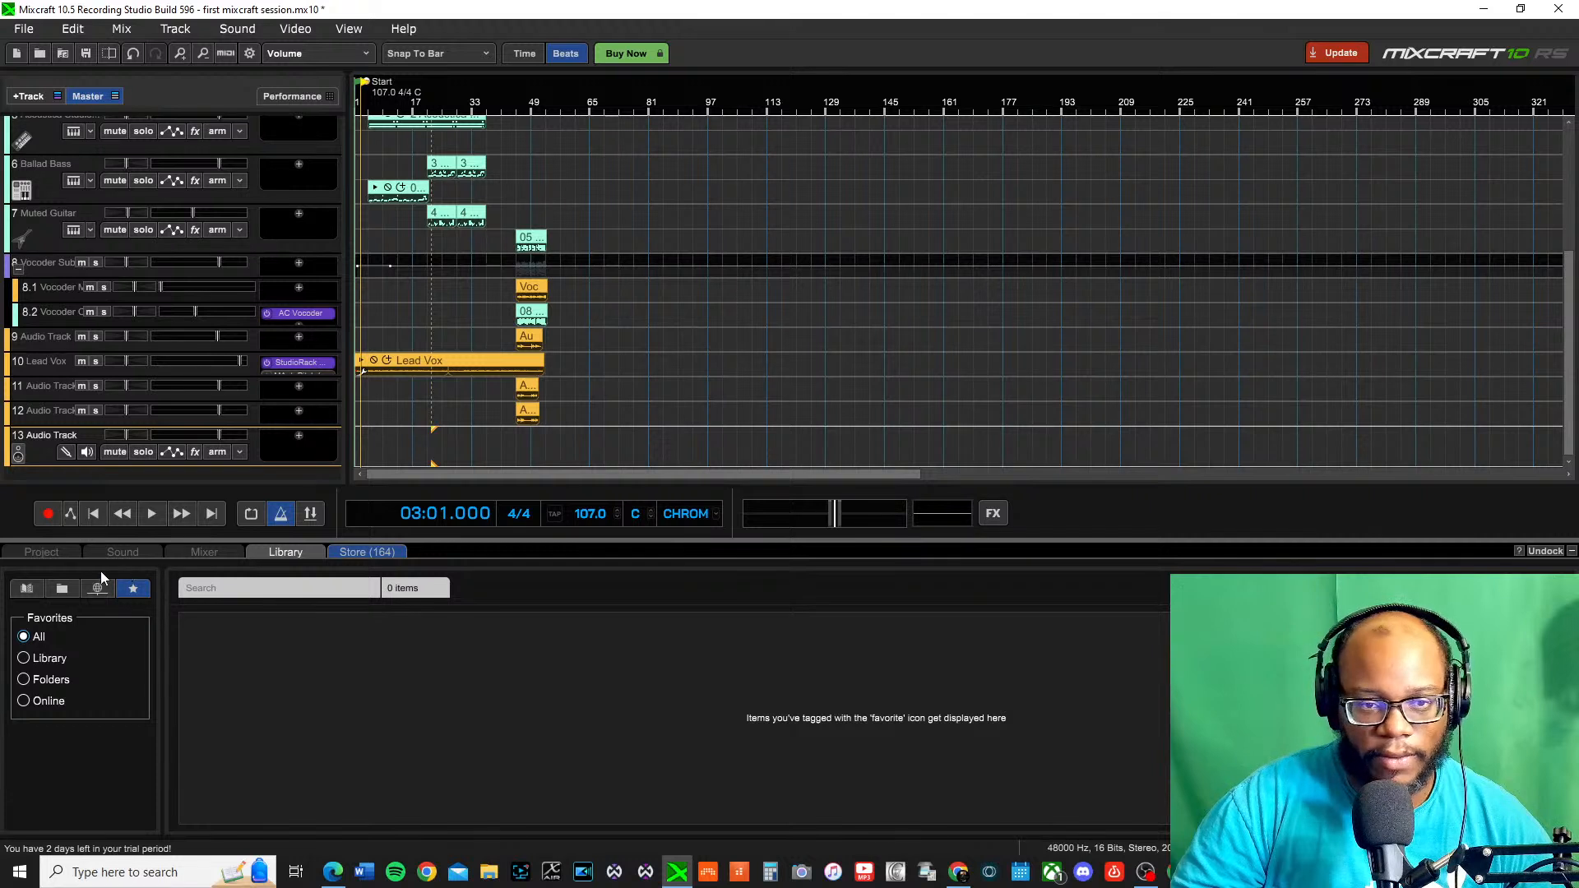
pyautogui.click(91, 591)
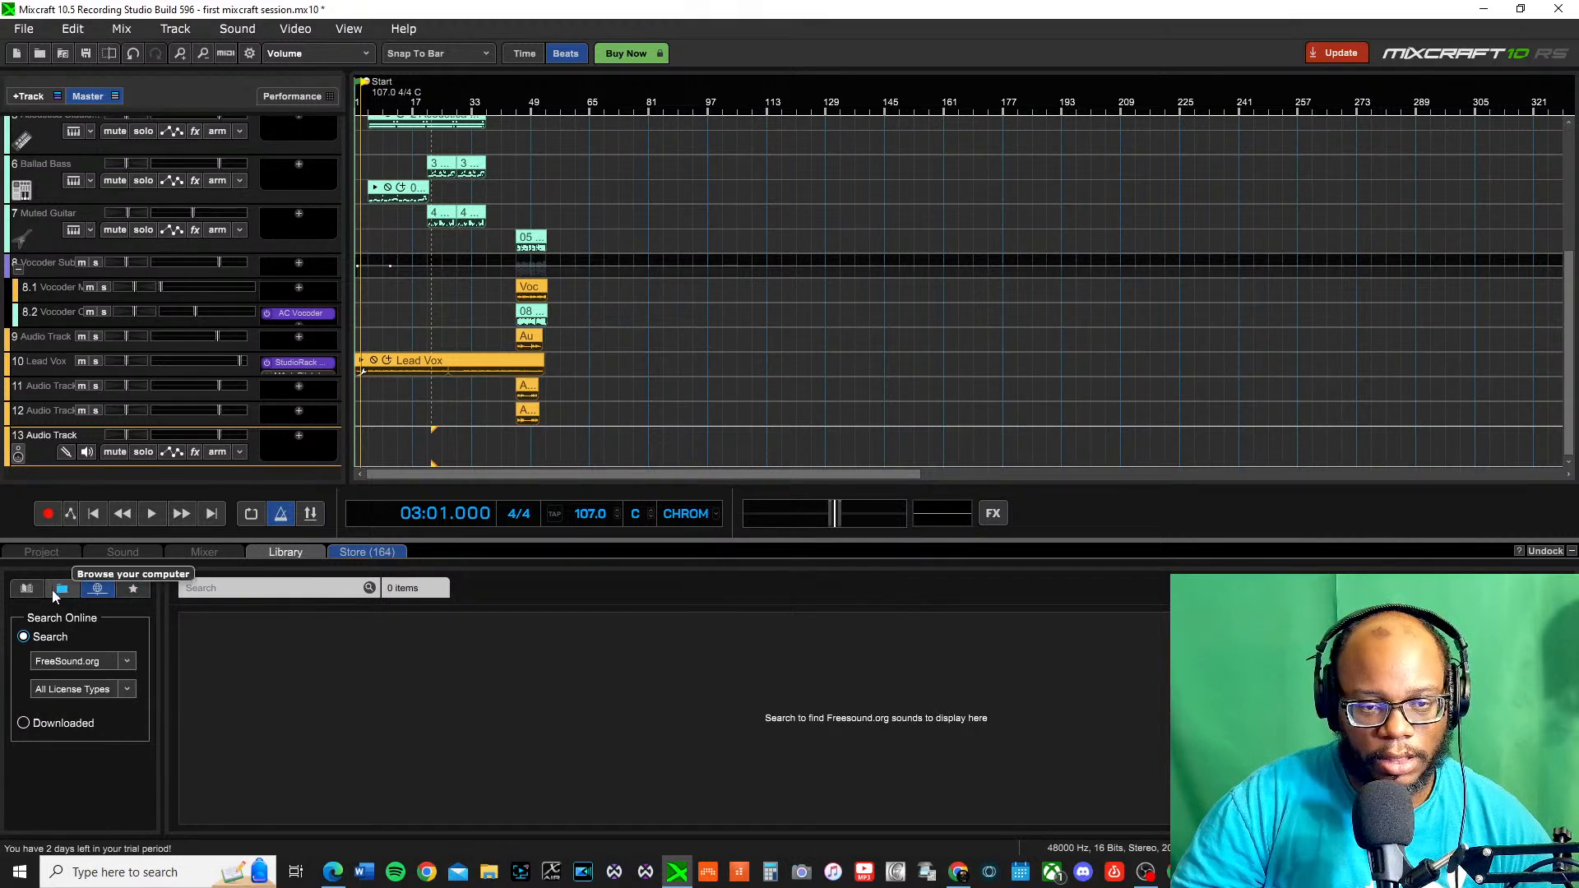
pyautogui.click(117, 694)
pyautogui.click(120, 688)
pyautogui.click(57, 592)
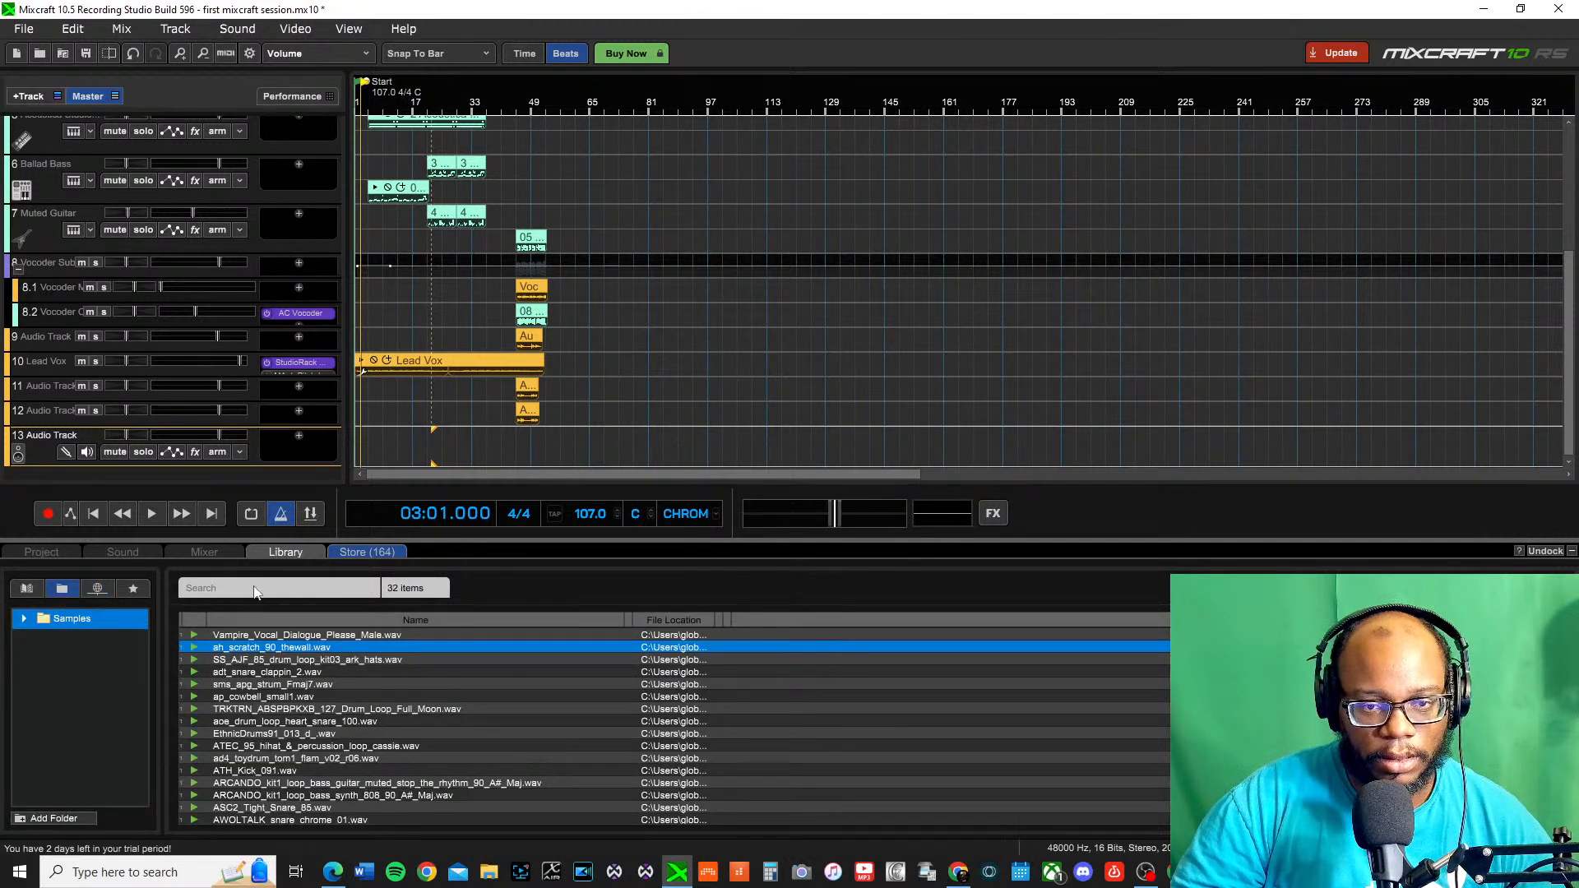
# Zoom in horizontally on the Lead Vox clip's waveform, and collapse and restore the clip's property settings beside it
pyautogui.click(139, 553)
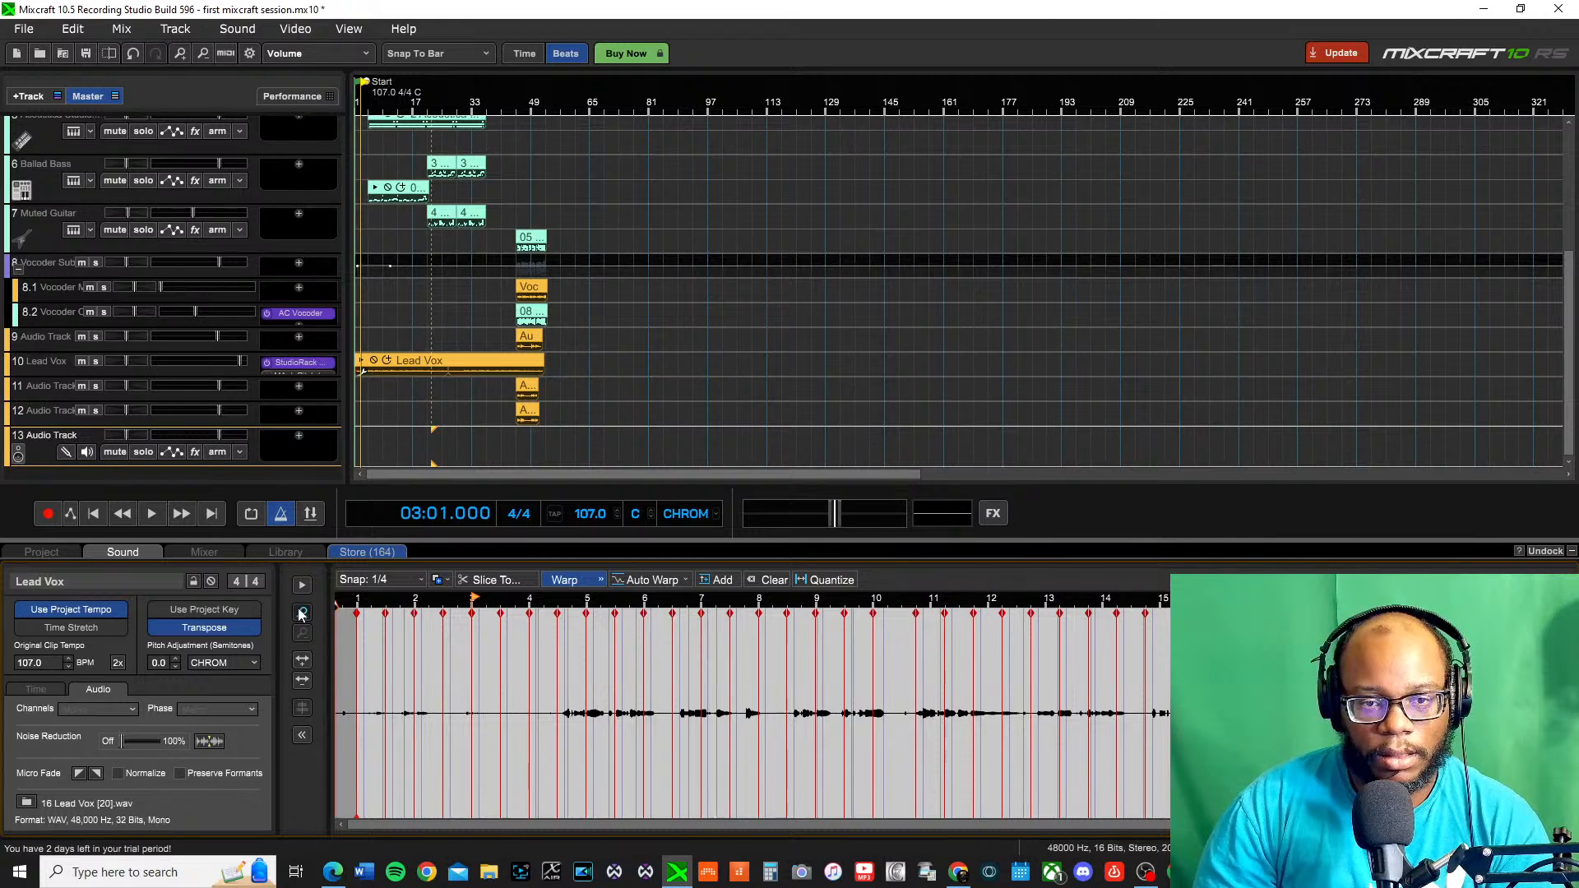
pyautogui.click(303, 660)
pyautogui.click(302, 660)
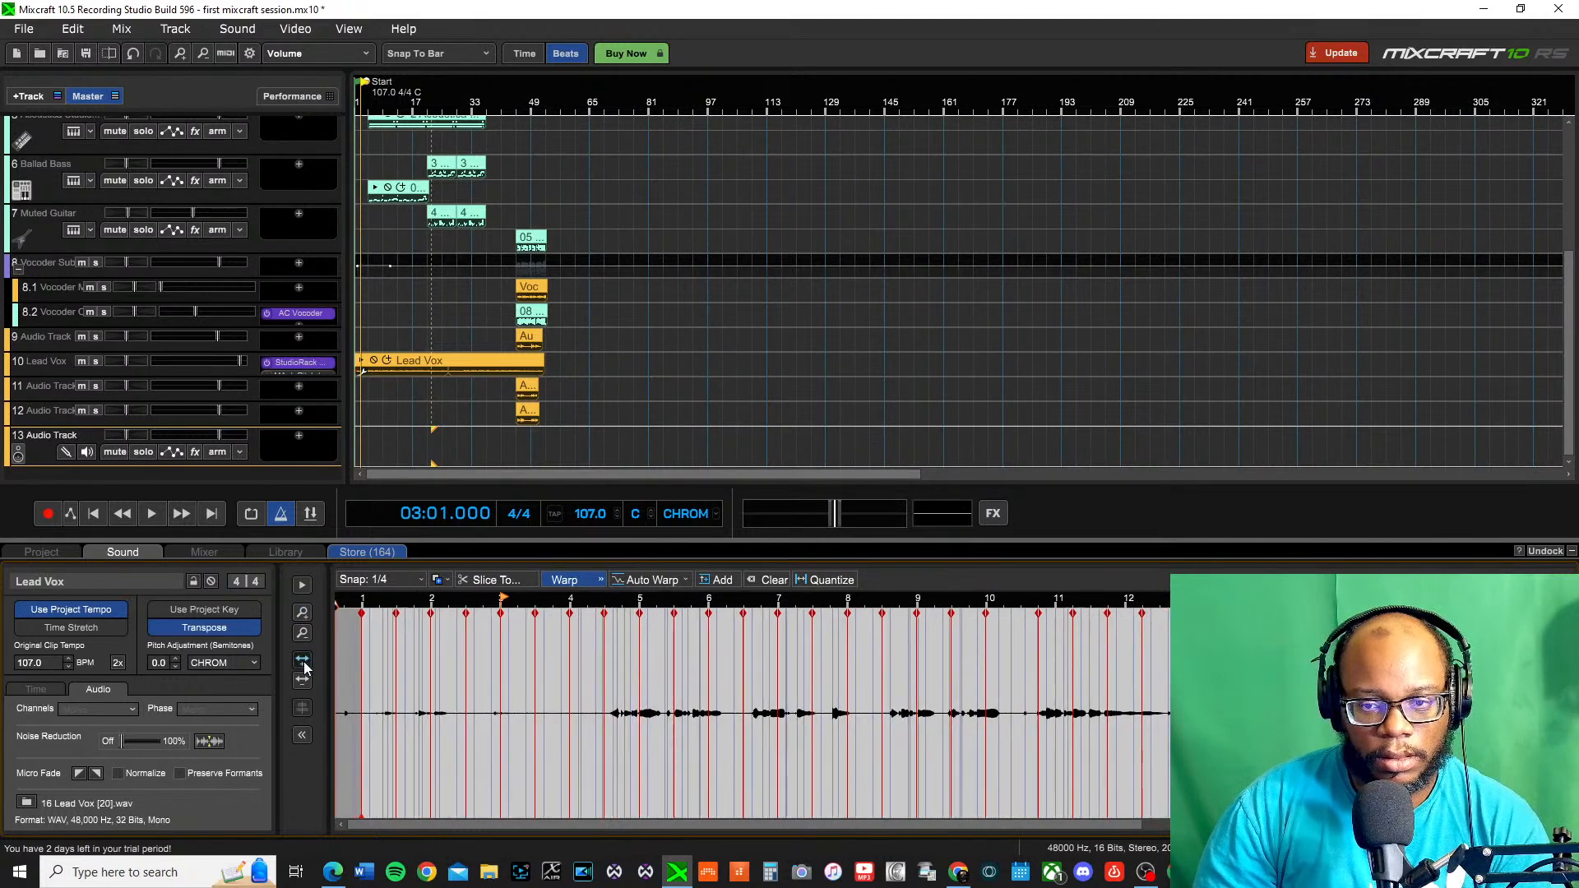
pyautogui.click(302, 735)
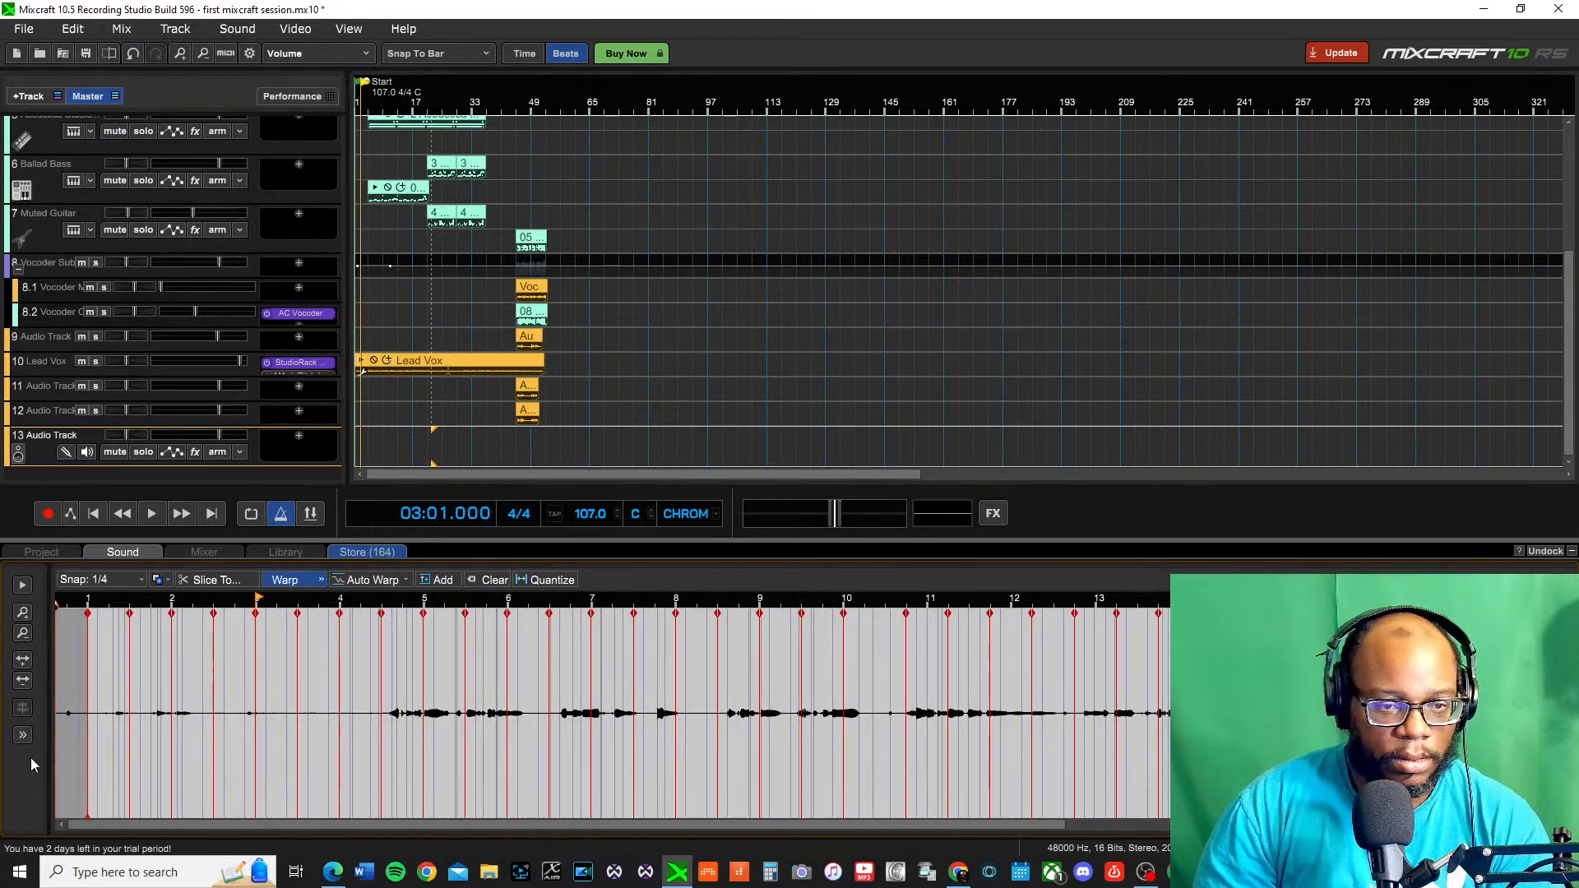
pyautogui.click(24, 737)
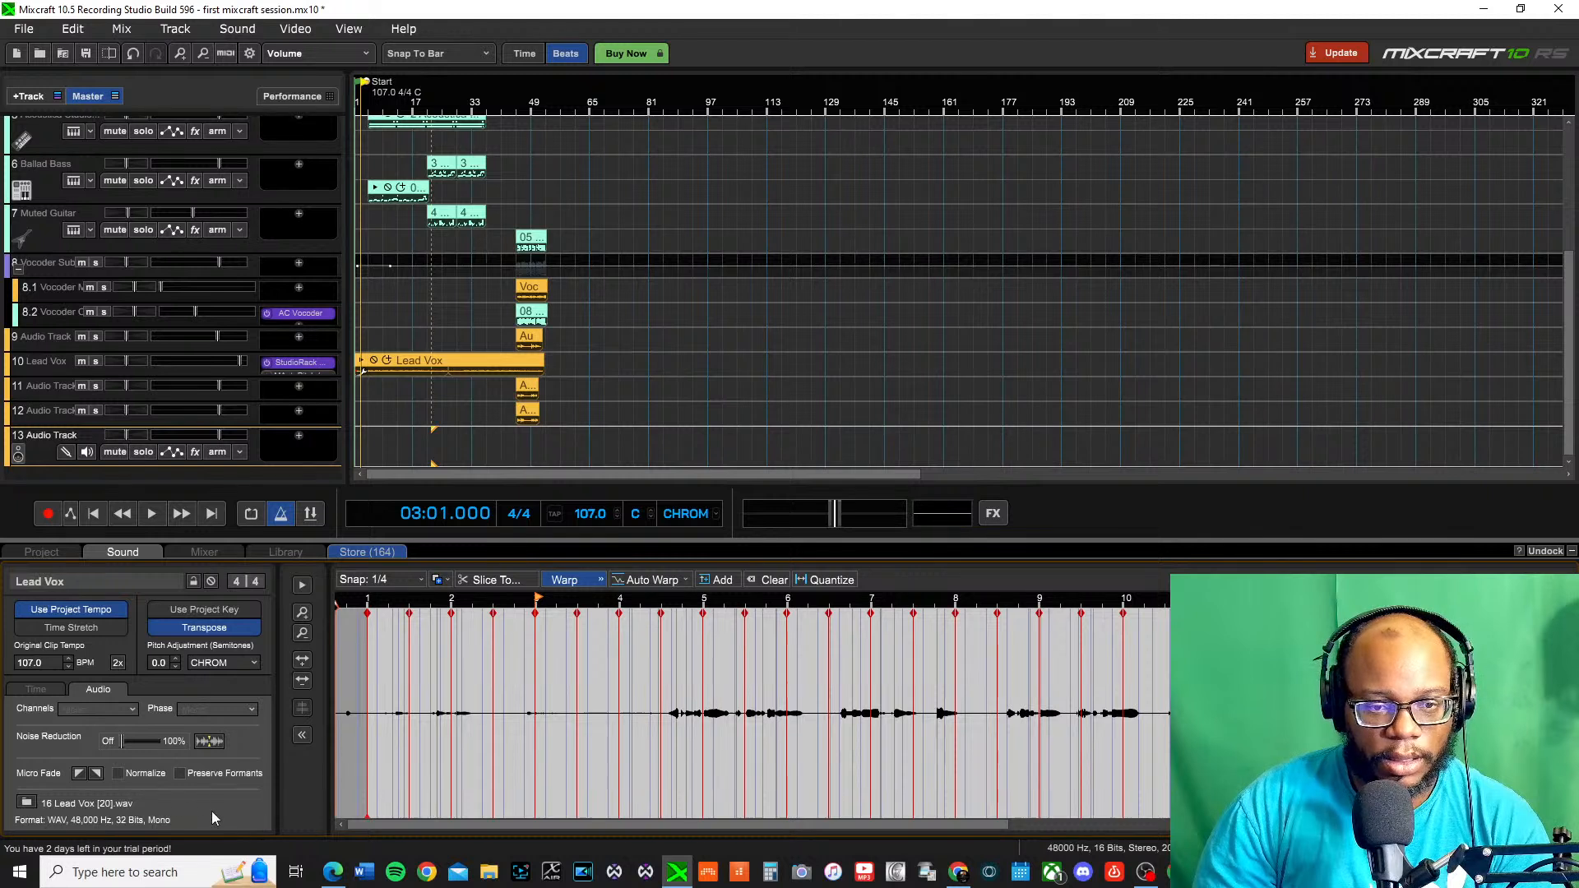
pyautogui.click(26, 804)
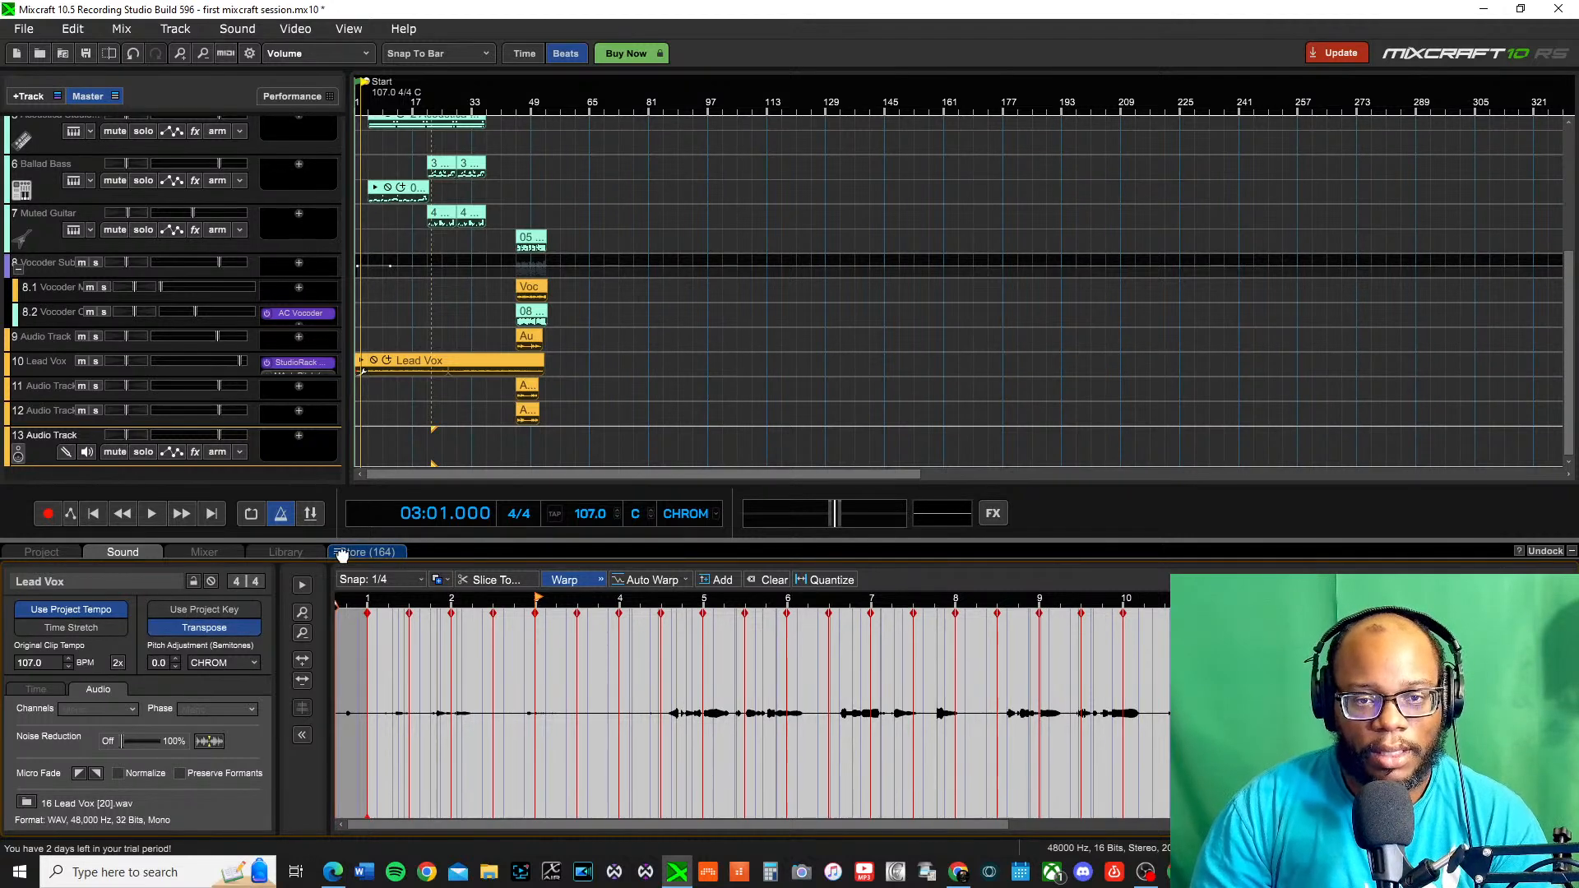
# Browse the Mixcraft Store's plug-ins and loop packs, from the Waves effects down to the taster packs
pyautogui.click(373, 556)
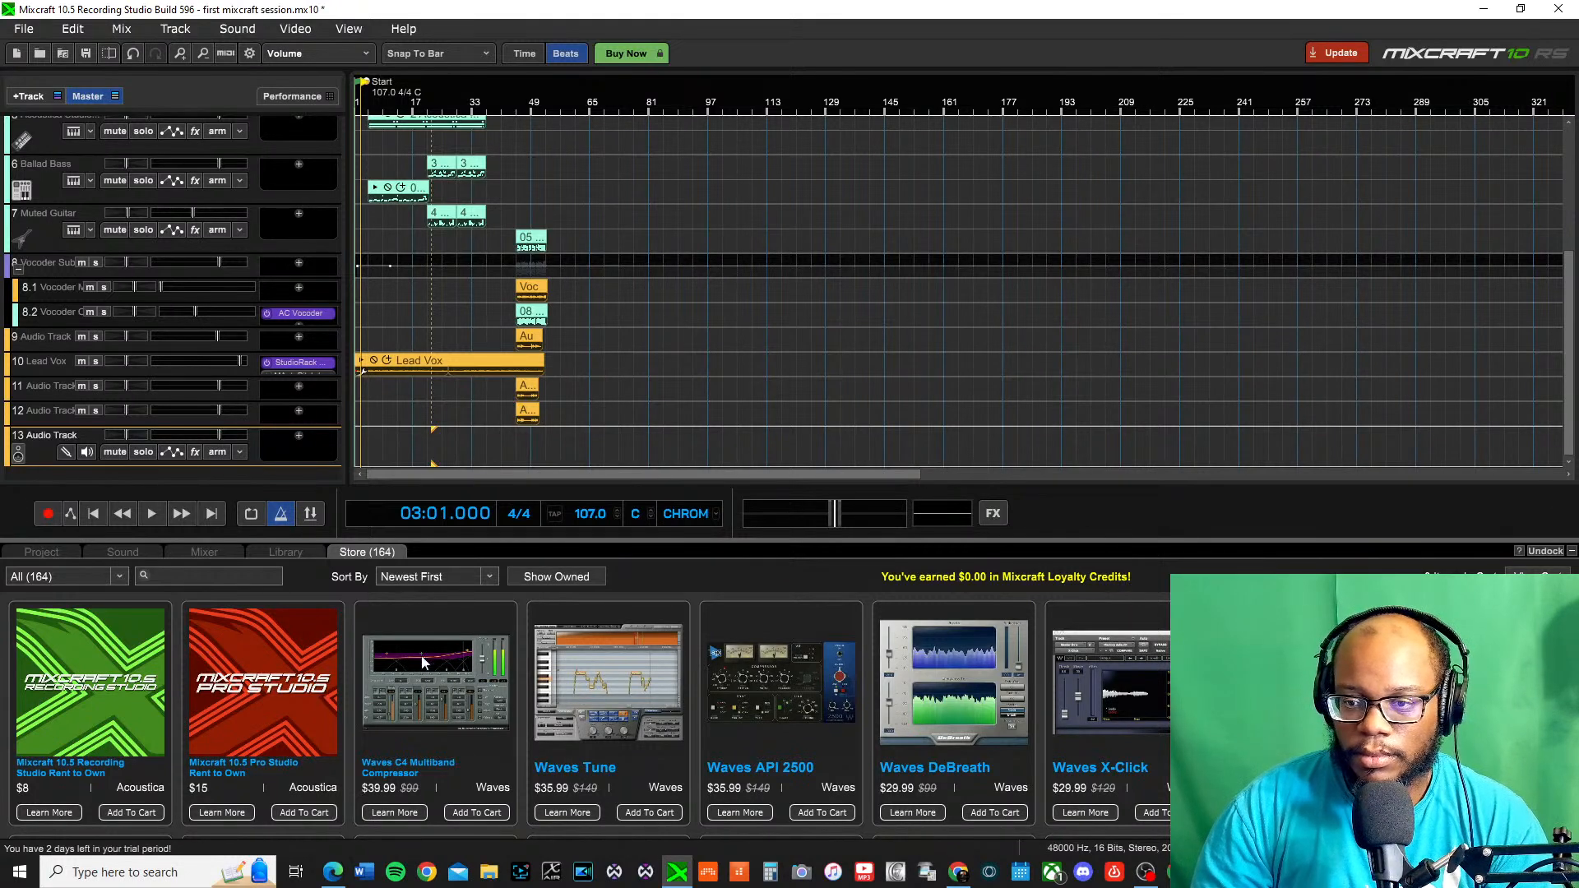
pyautogui.scroll(-10, 422, 649)
pyautogui.scroll(4, 641, 728)
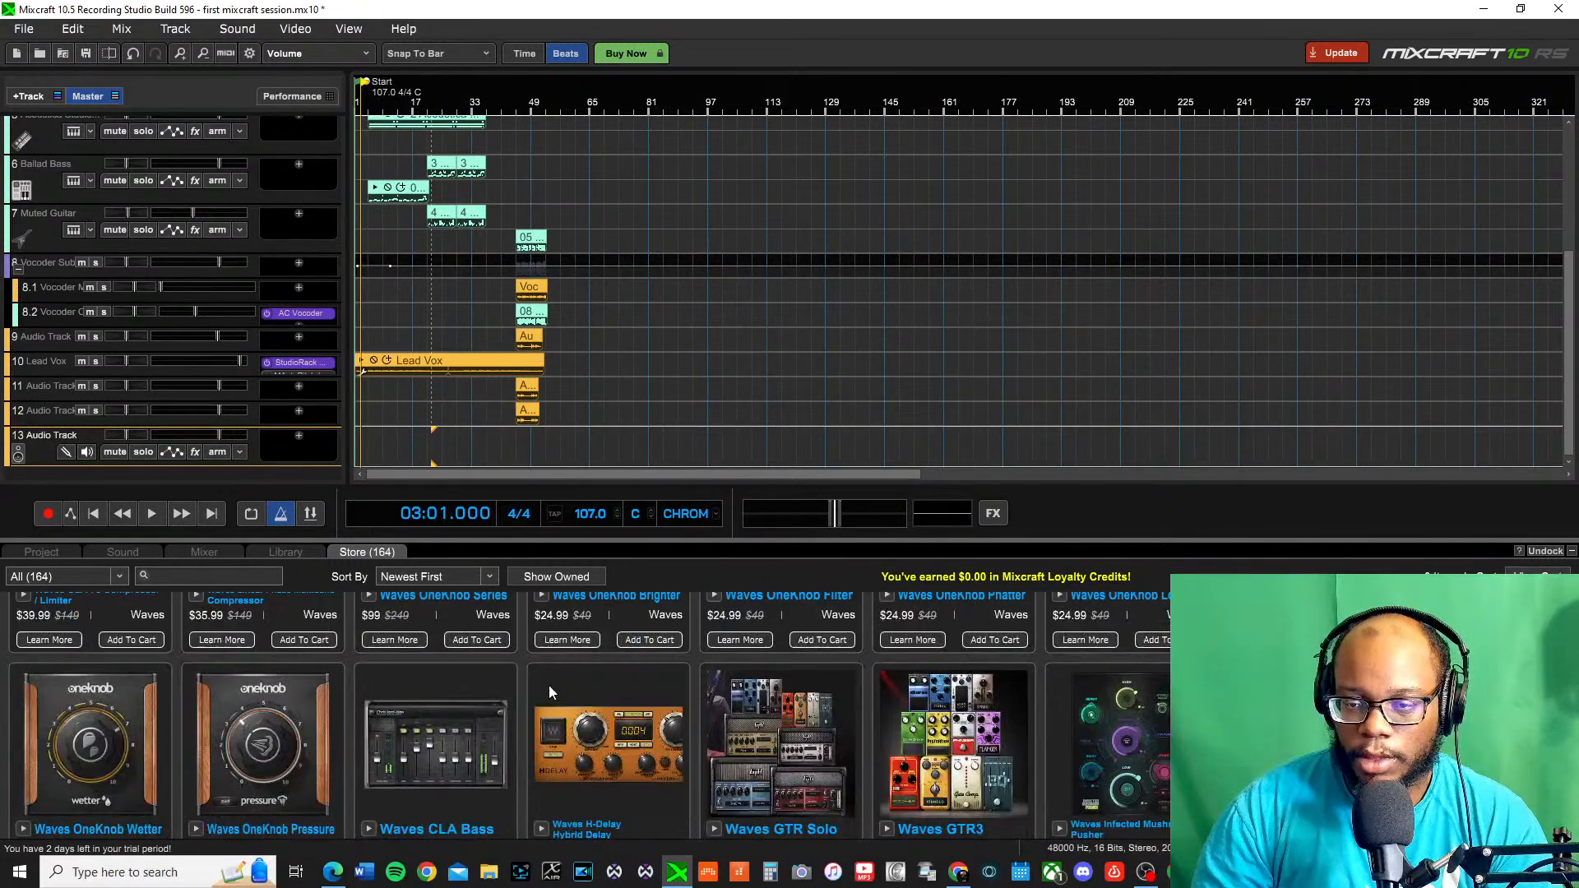
pyautogui.scroll(-5, 635, 673)
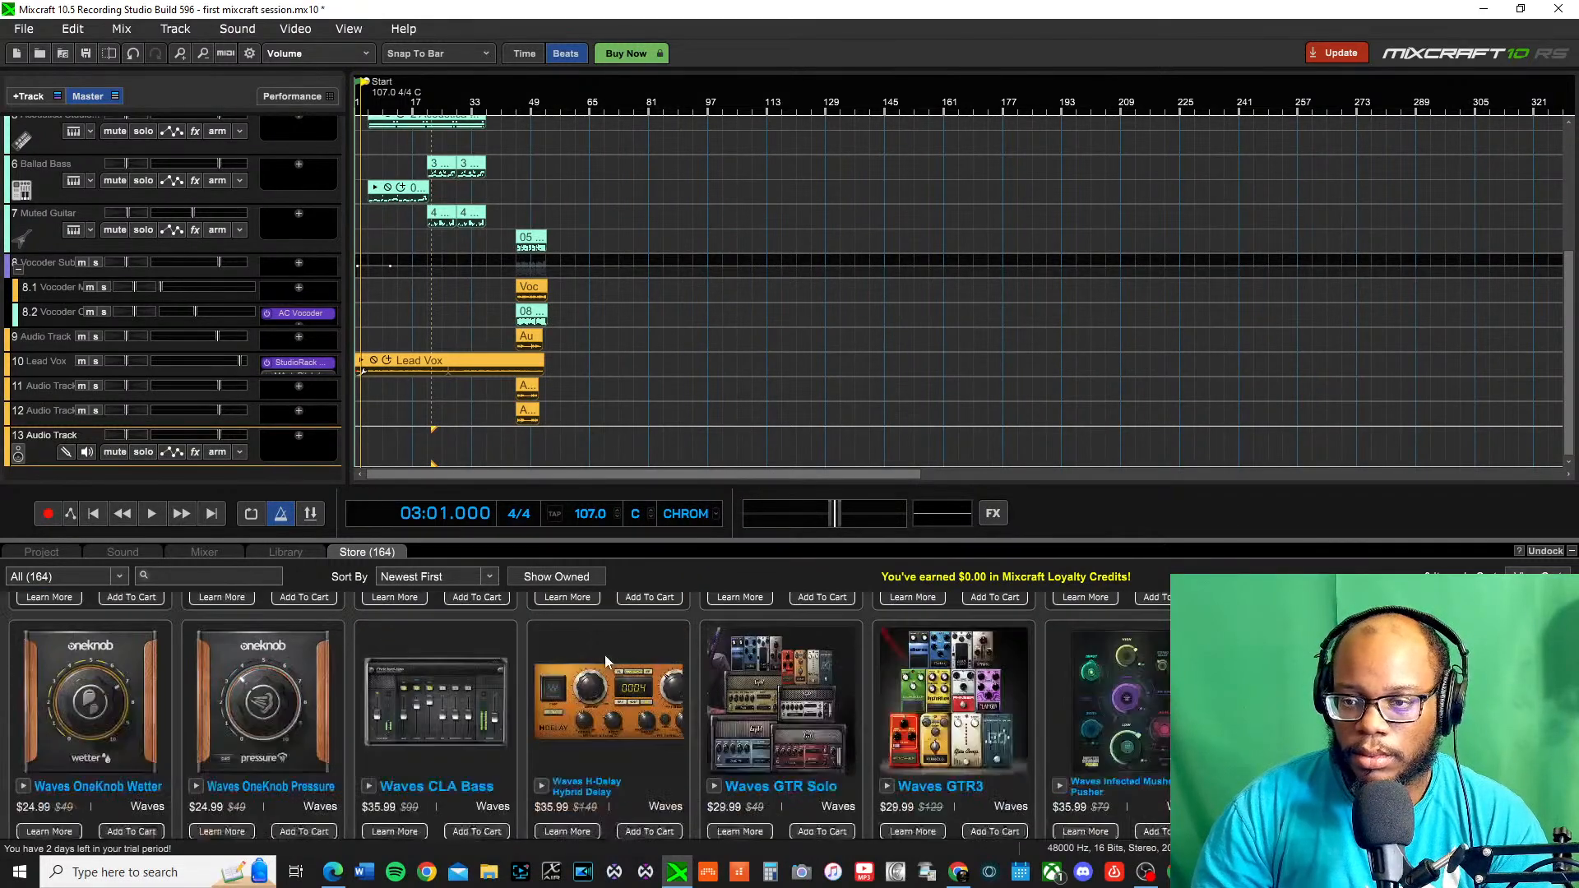
pyautogui.scroll(-10, 608, 659)
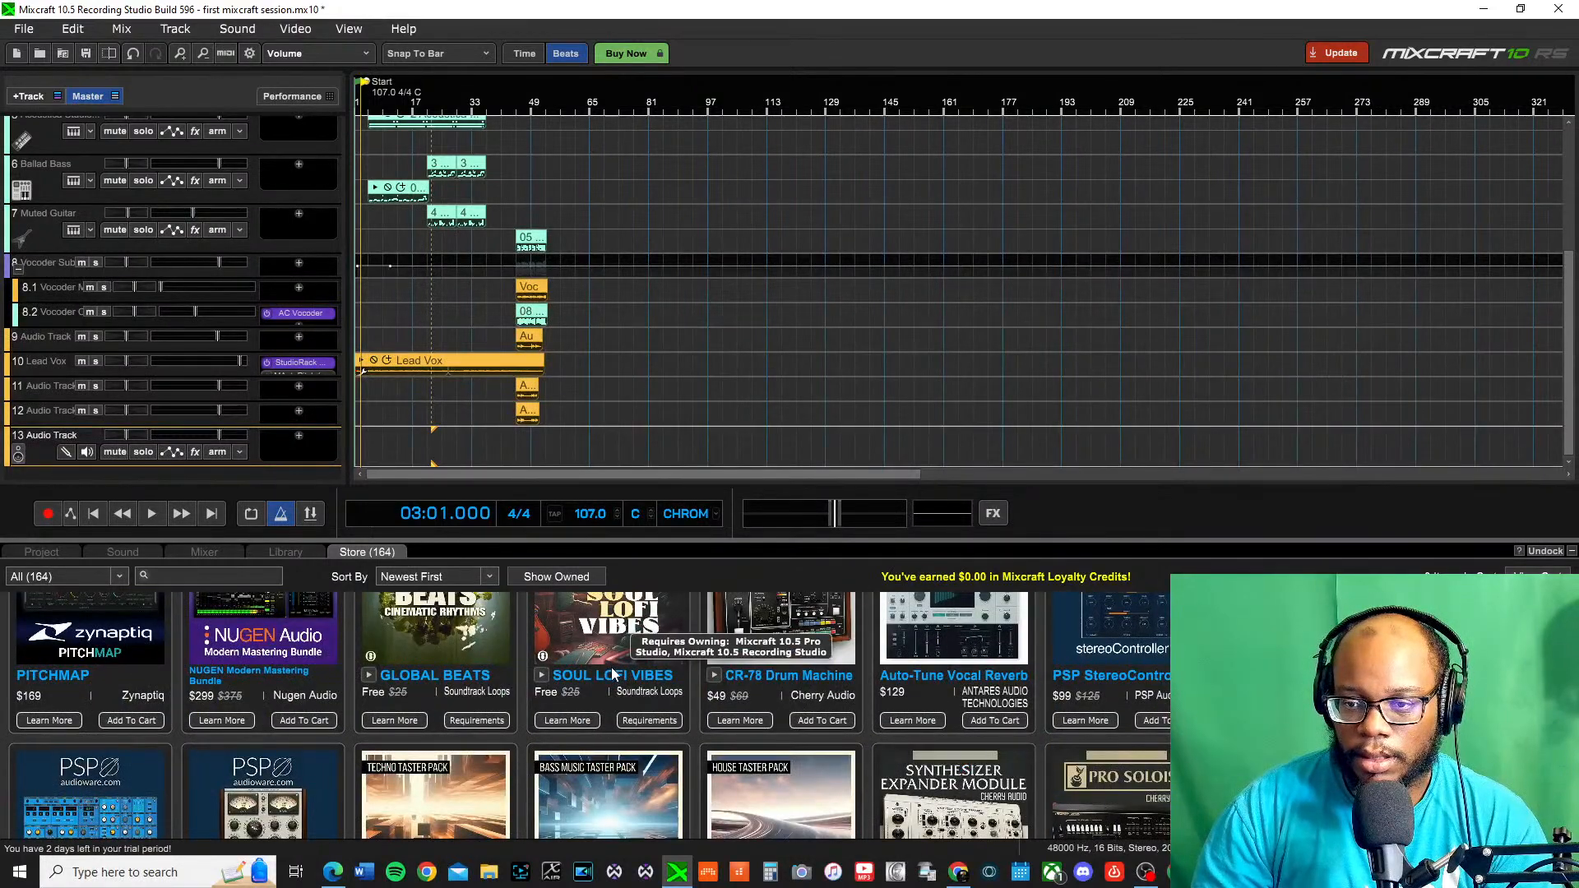
pyautogui.scroll(1, 627, 724)
pyautogui.scroll(-1, 626, 724)
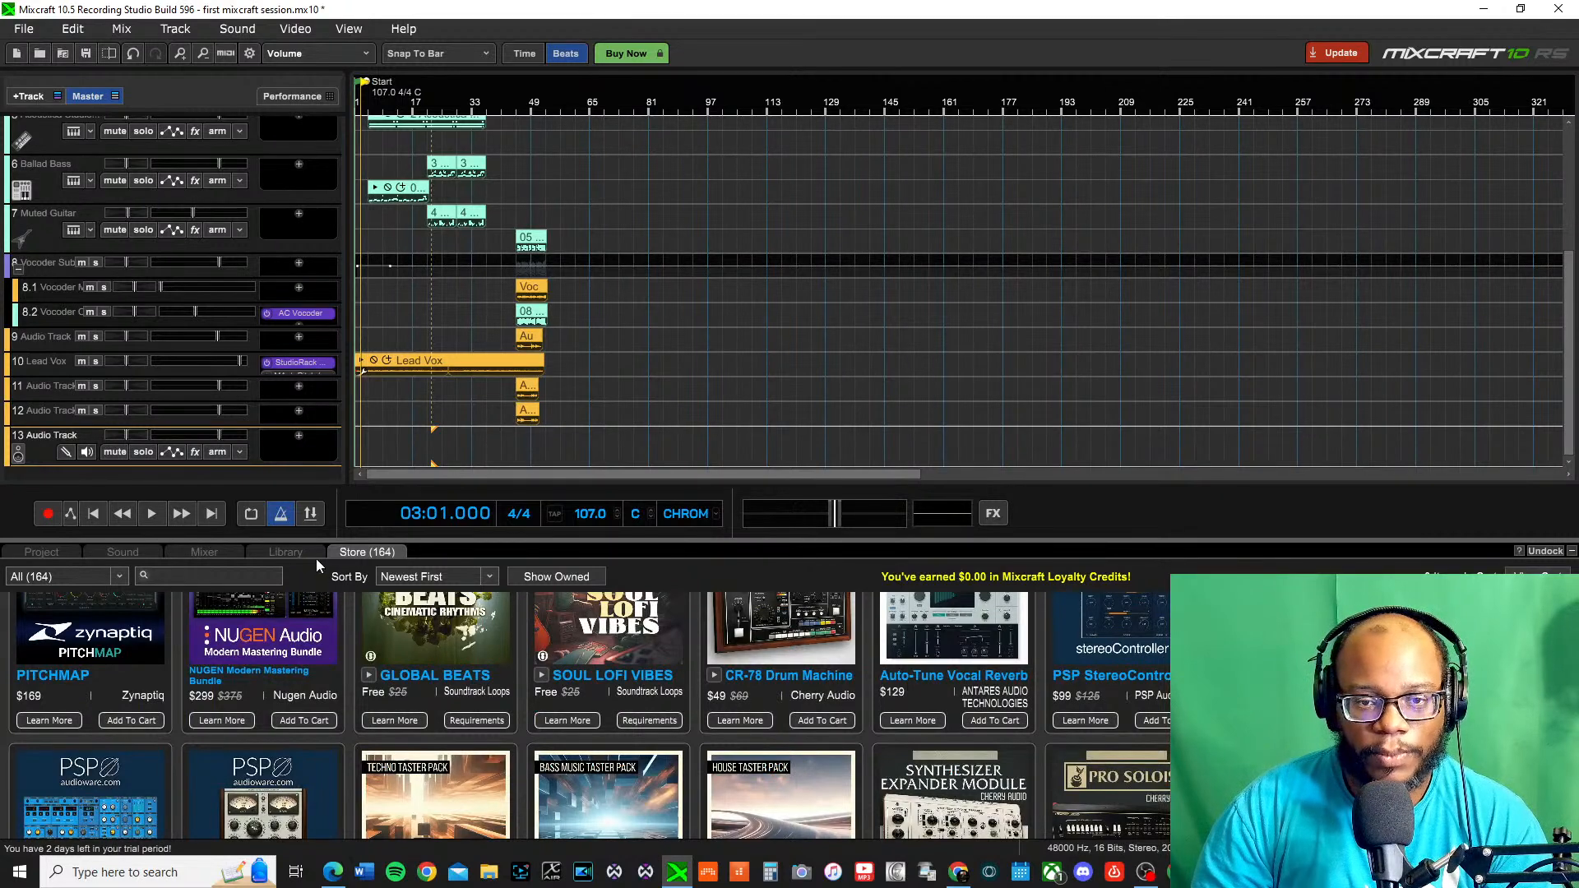
# Select SS_AJF_85_drum_loop_kit03_ark_hats.wav in the Library's Samples folder, and switch the file list to its compact view and back to details
pyautogui.click(284, 551)
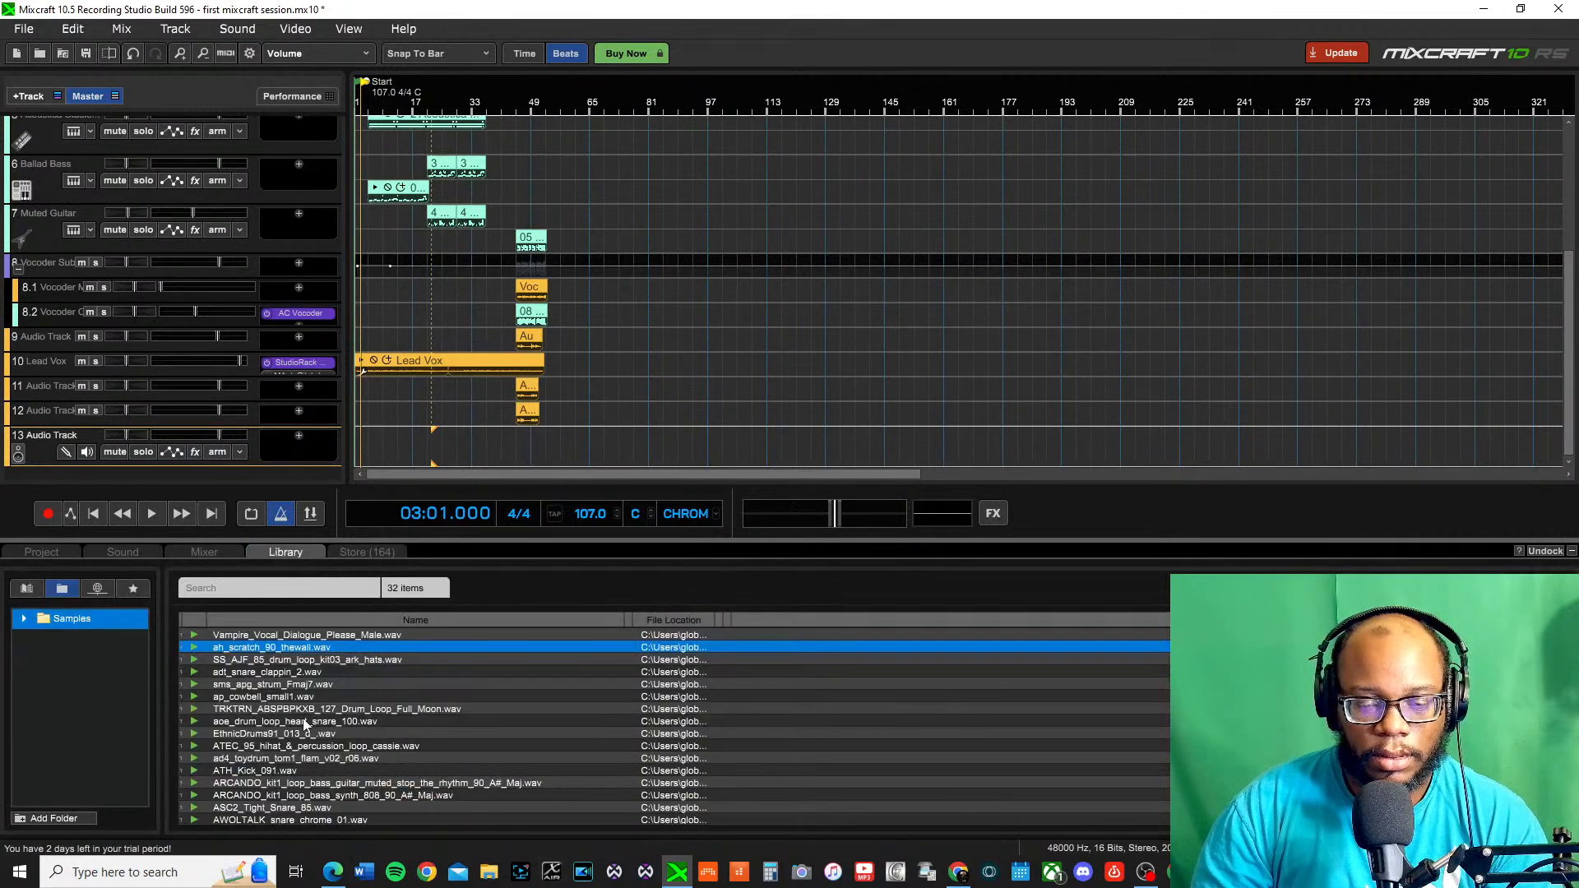
pyautogui.click(329, 662)
pyautogui.moveTo(378, 671); pyautogui.dragTo(216, 682)
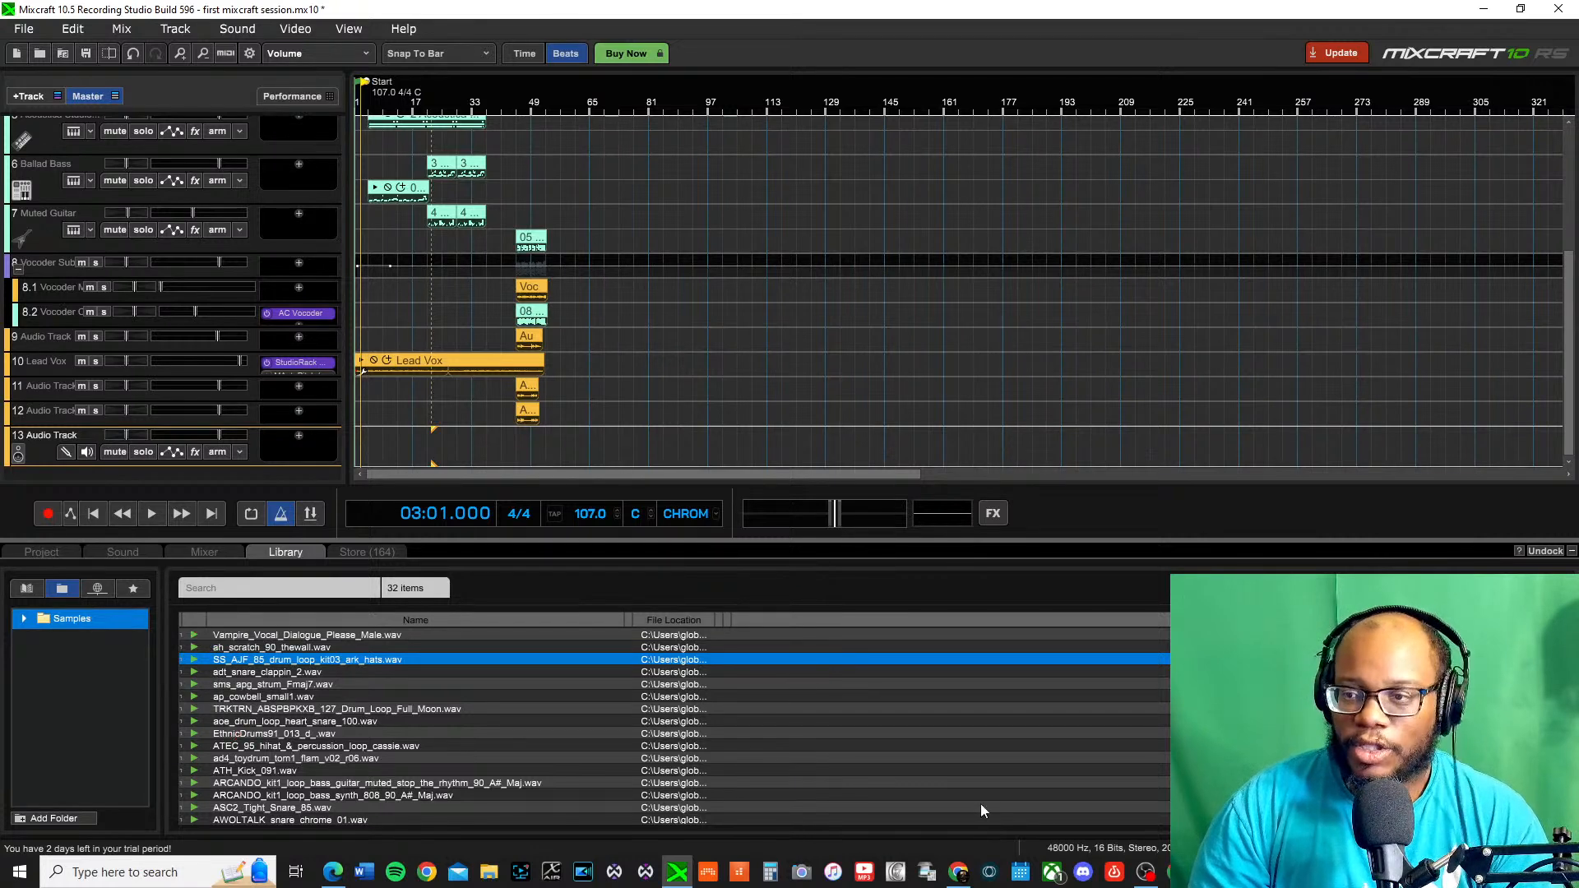
pyautogui.click(1547, 588)
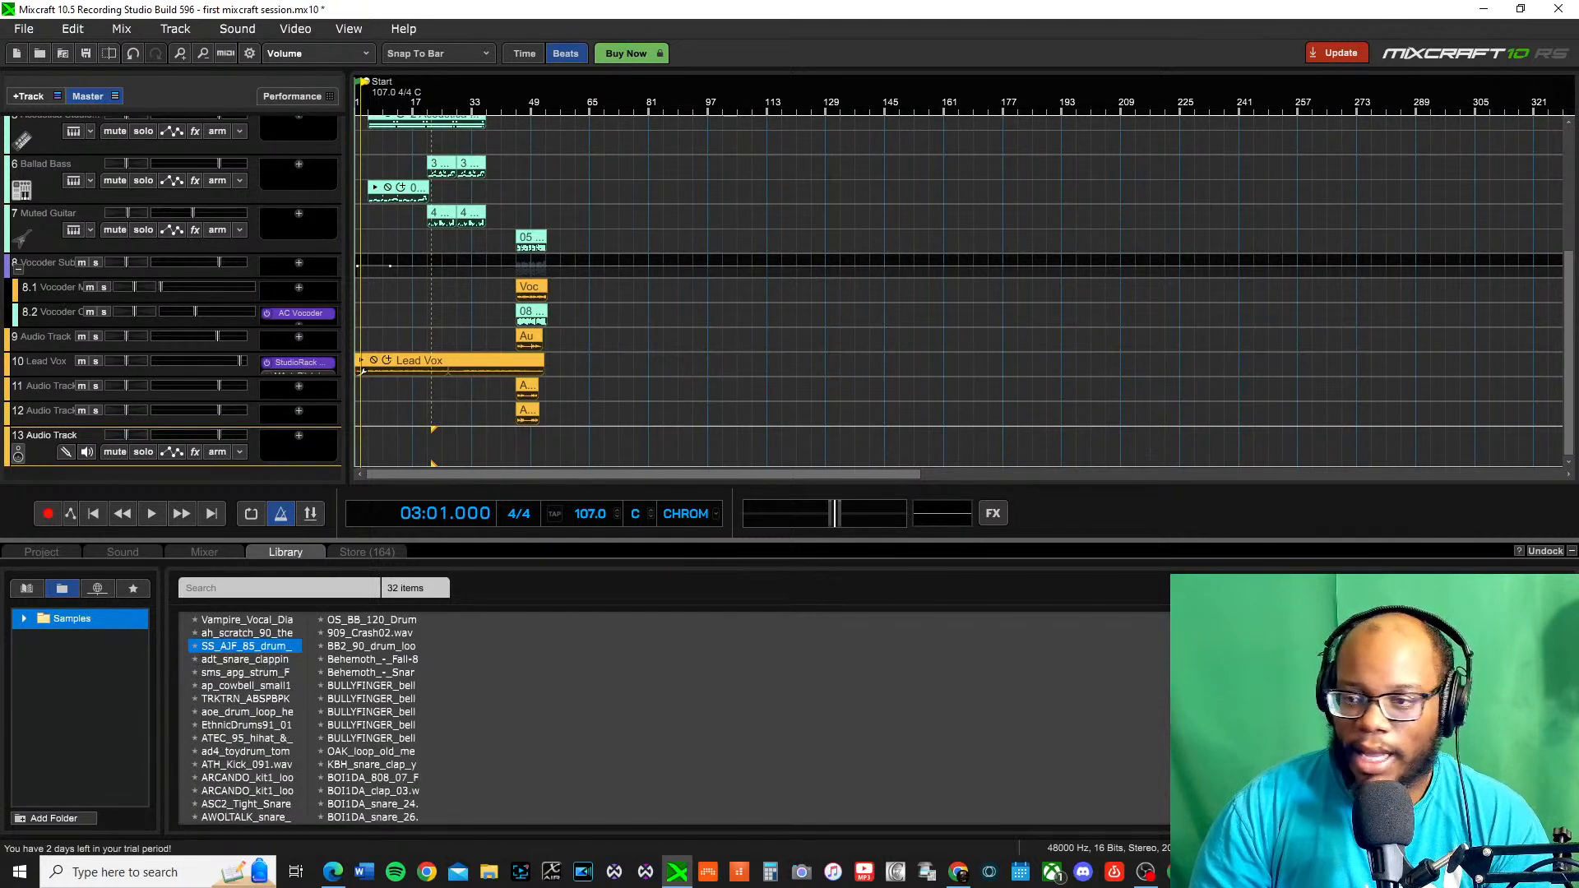
pyautogui.click(1546, 589)
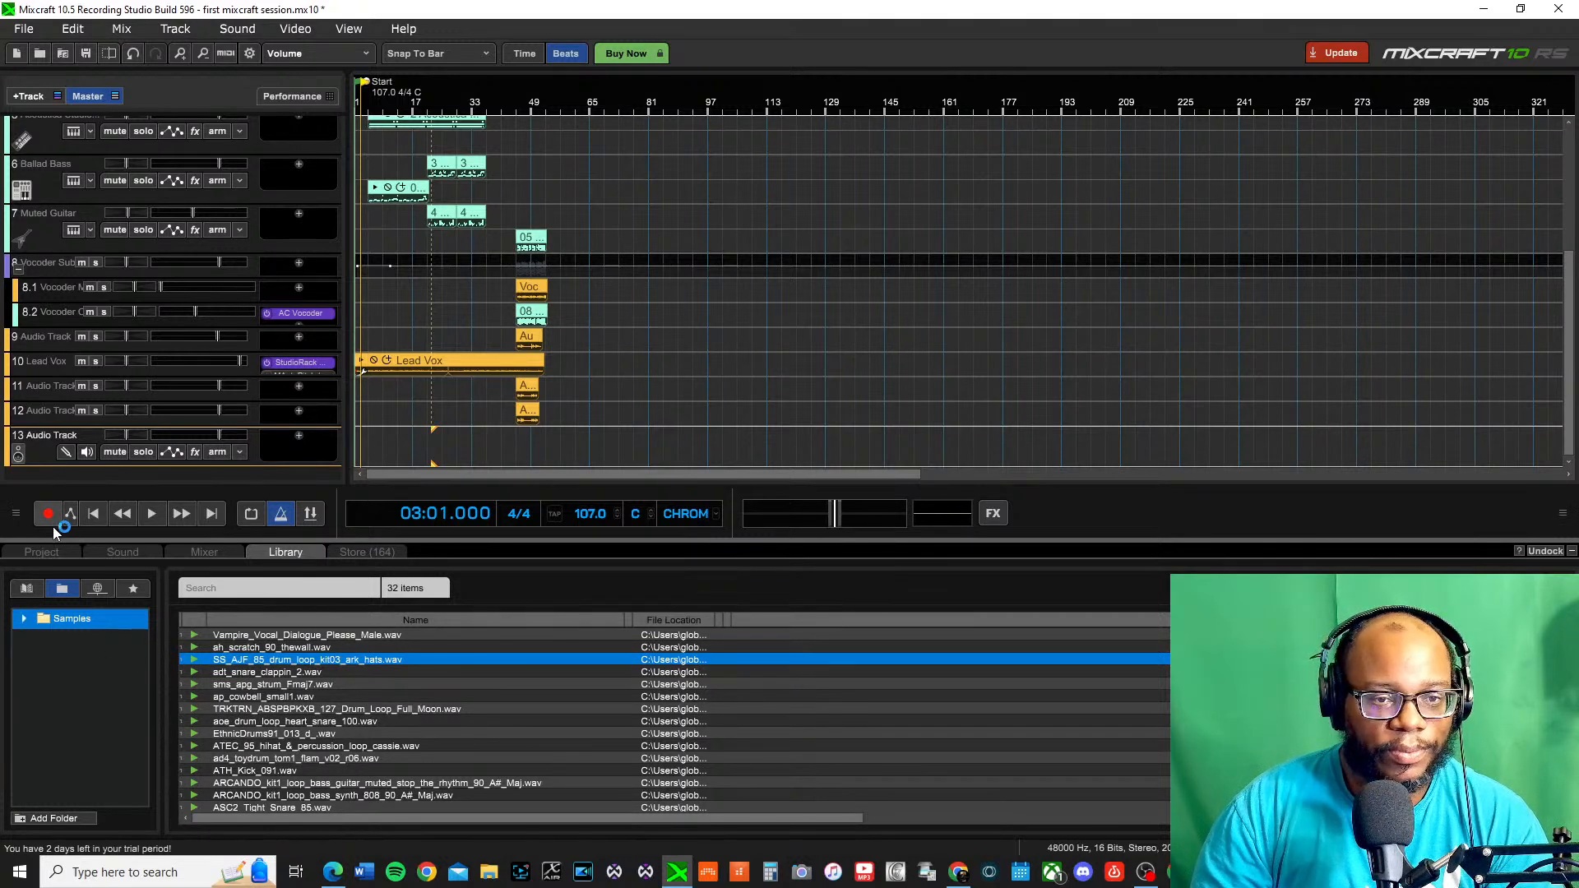
# Revisit the project's author information and notes
pyautogui.click(47, 555)
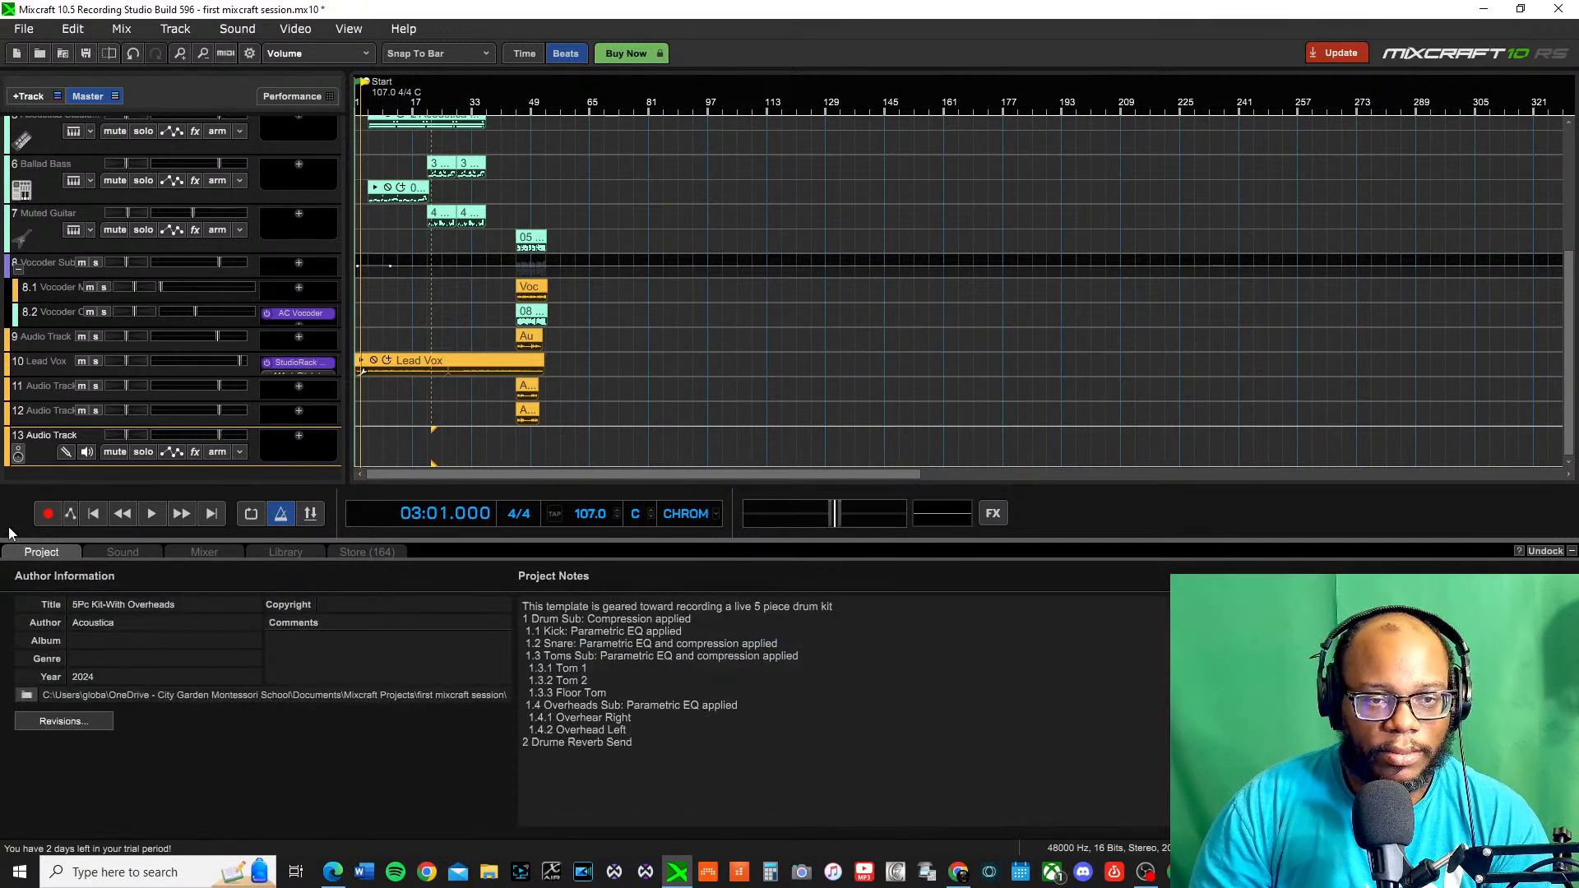
pyautogui.moveTo(15, 515); pyautogui.dragTo(86, 523)
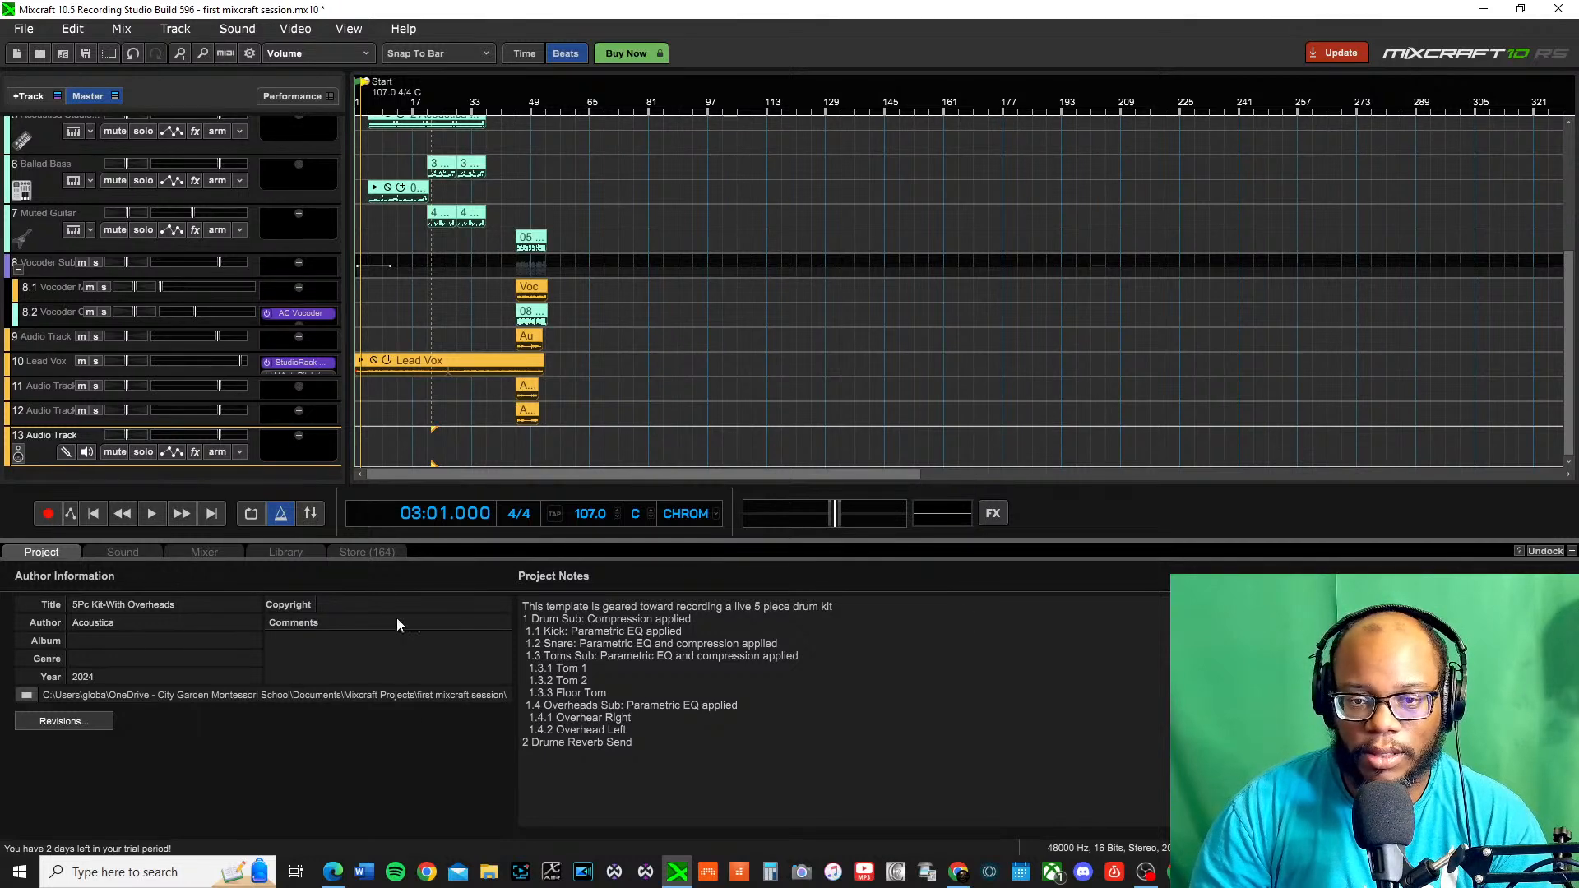
# Return to the Lead Vox clip's sound details and view the Auto Warp strengths and Snap values without changing them
pyautogui.click(125, 553)
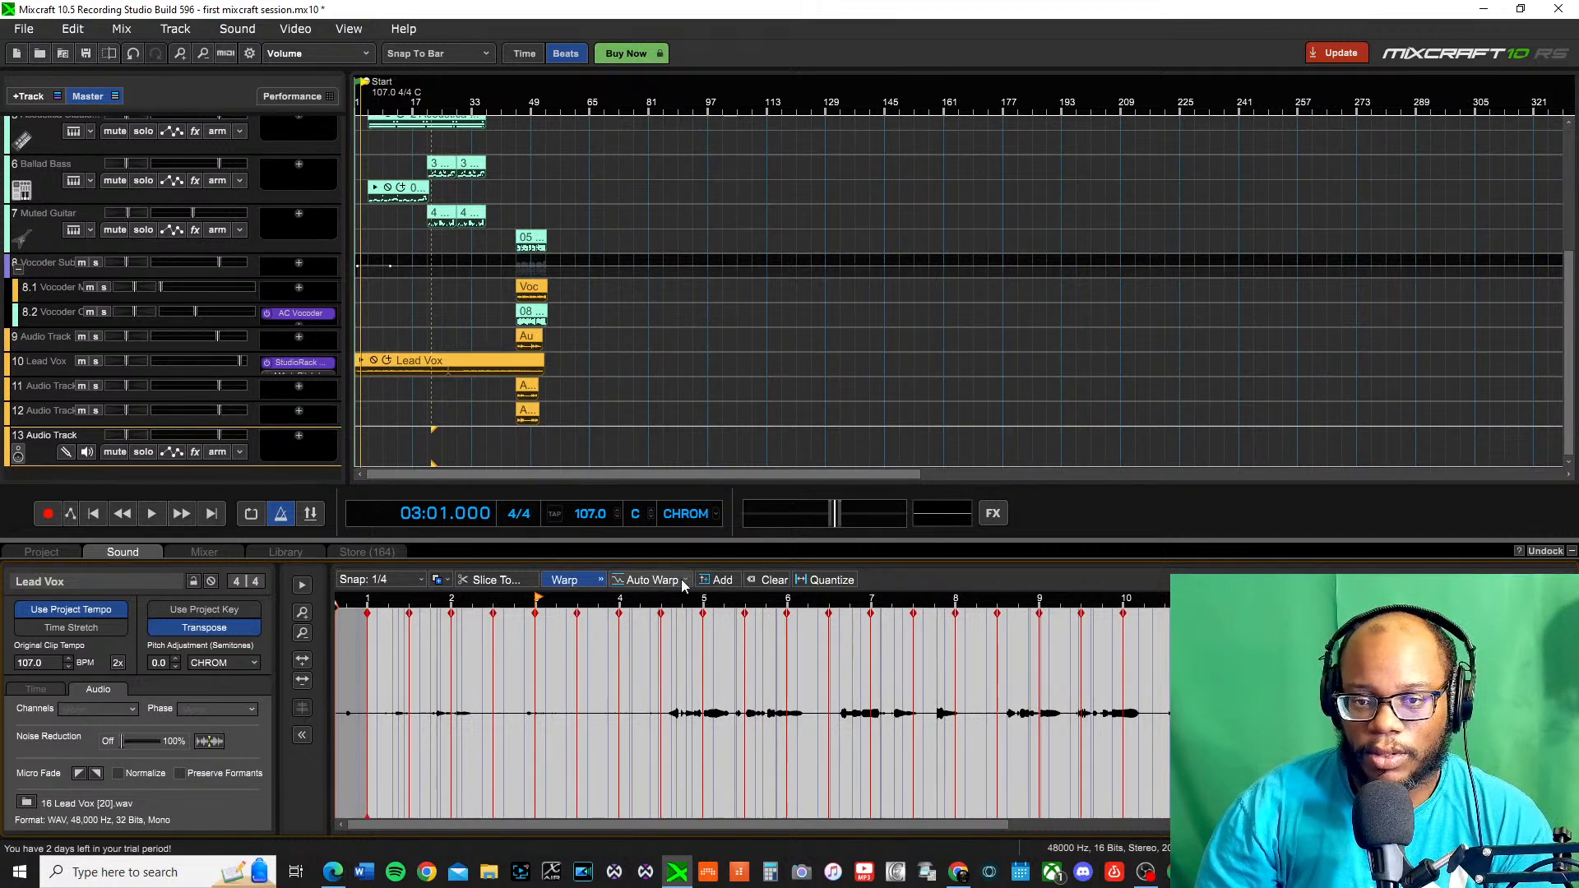
pyautogui.click(652, 580)
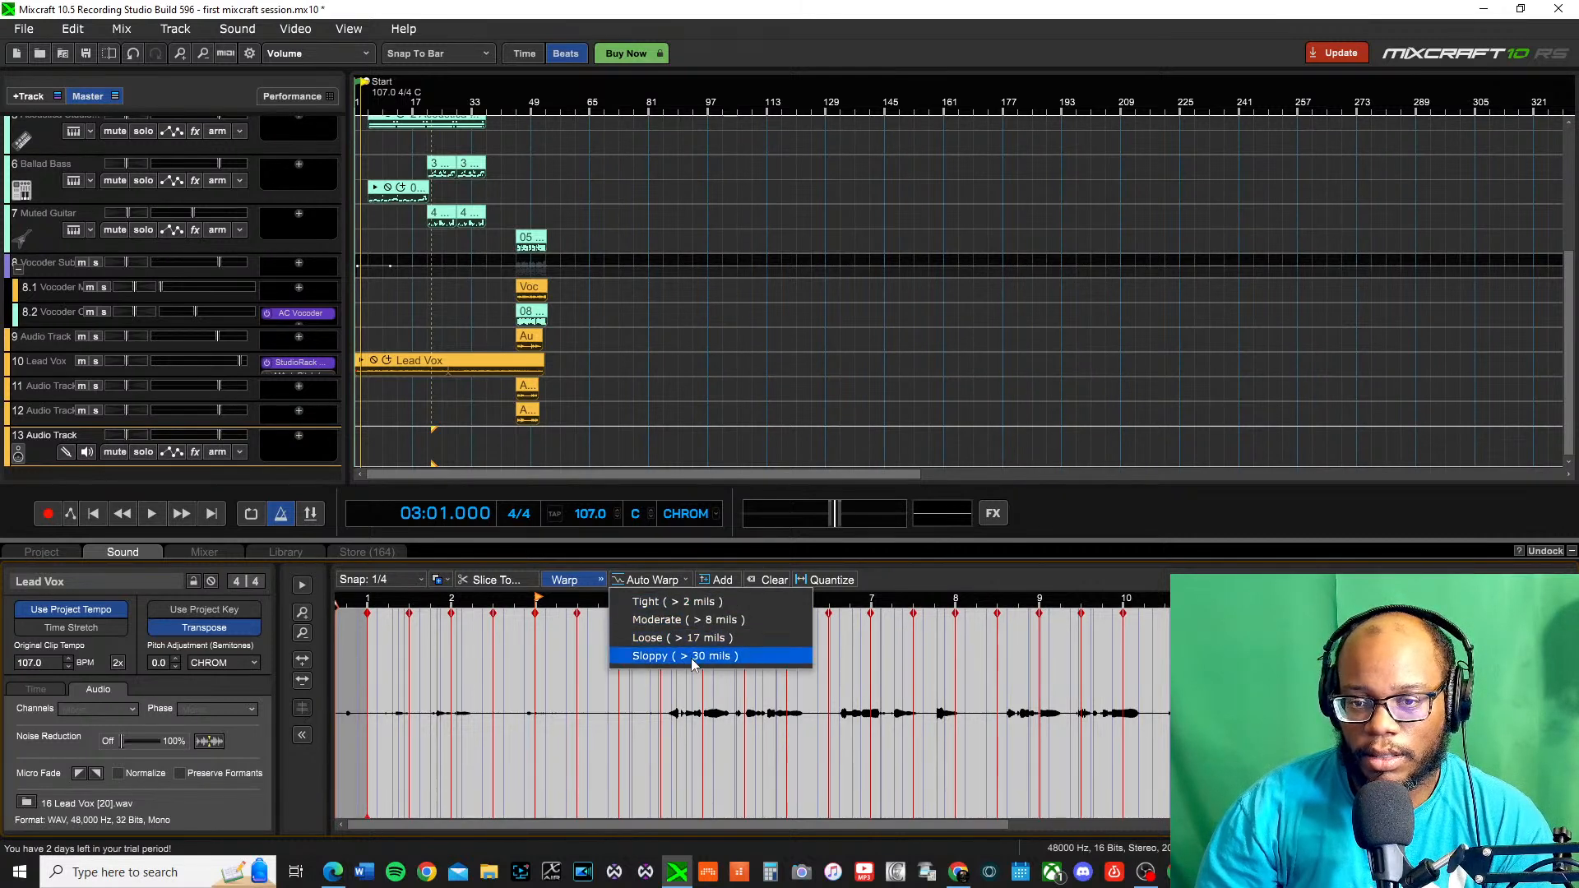
pyautogui.click(954, 592)
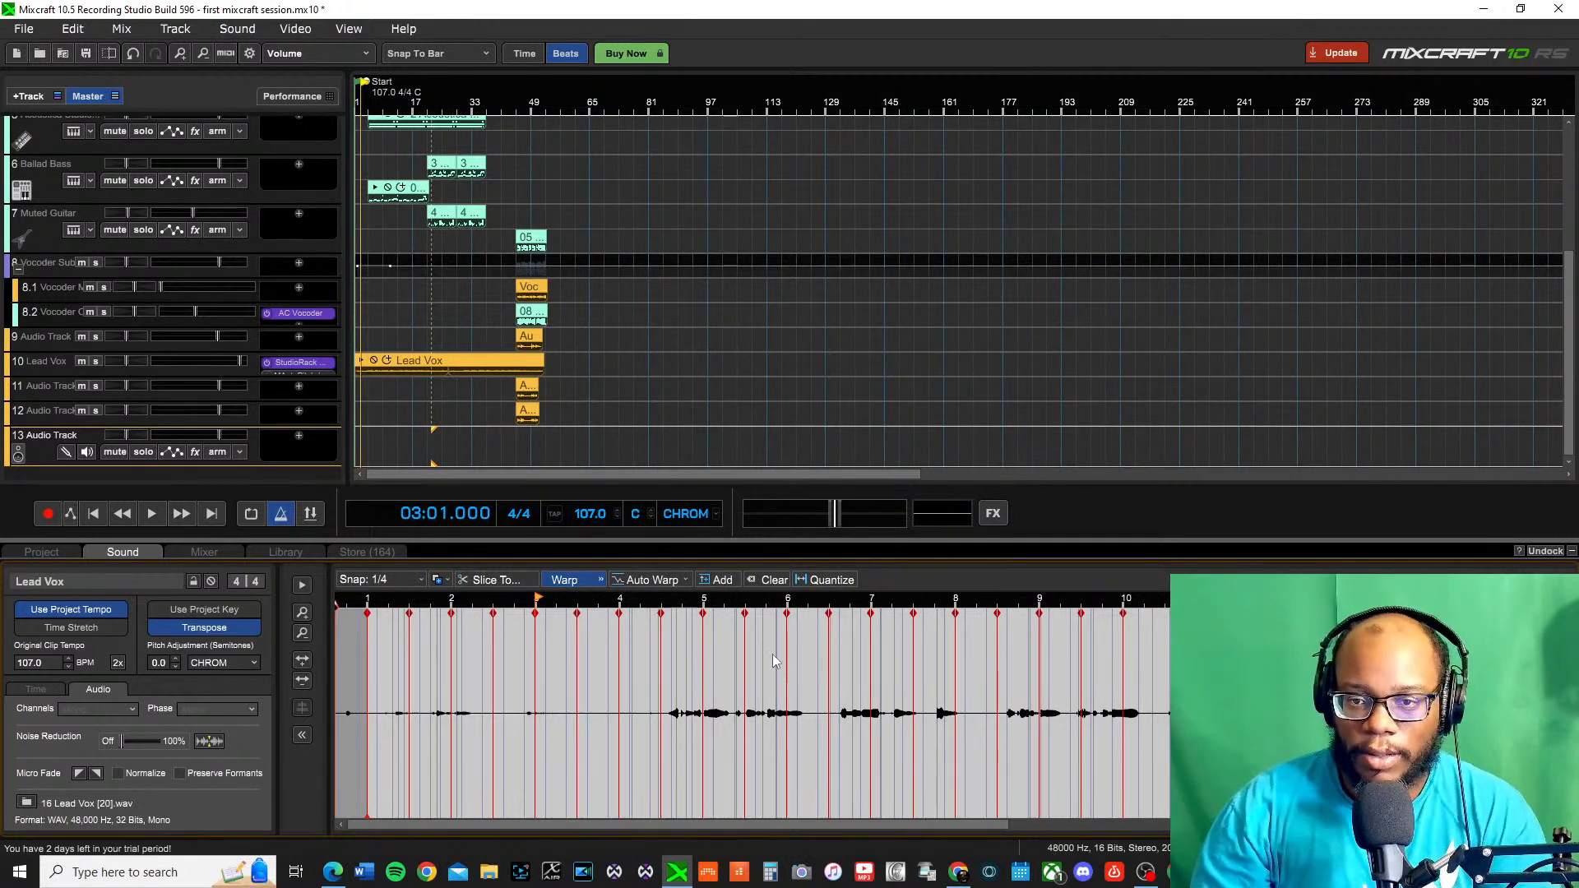
pyautogui.click(381, 580)
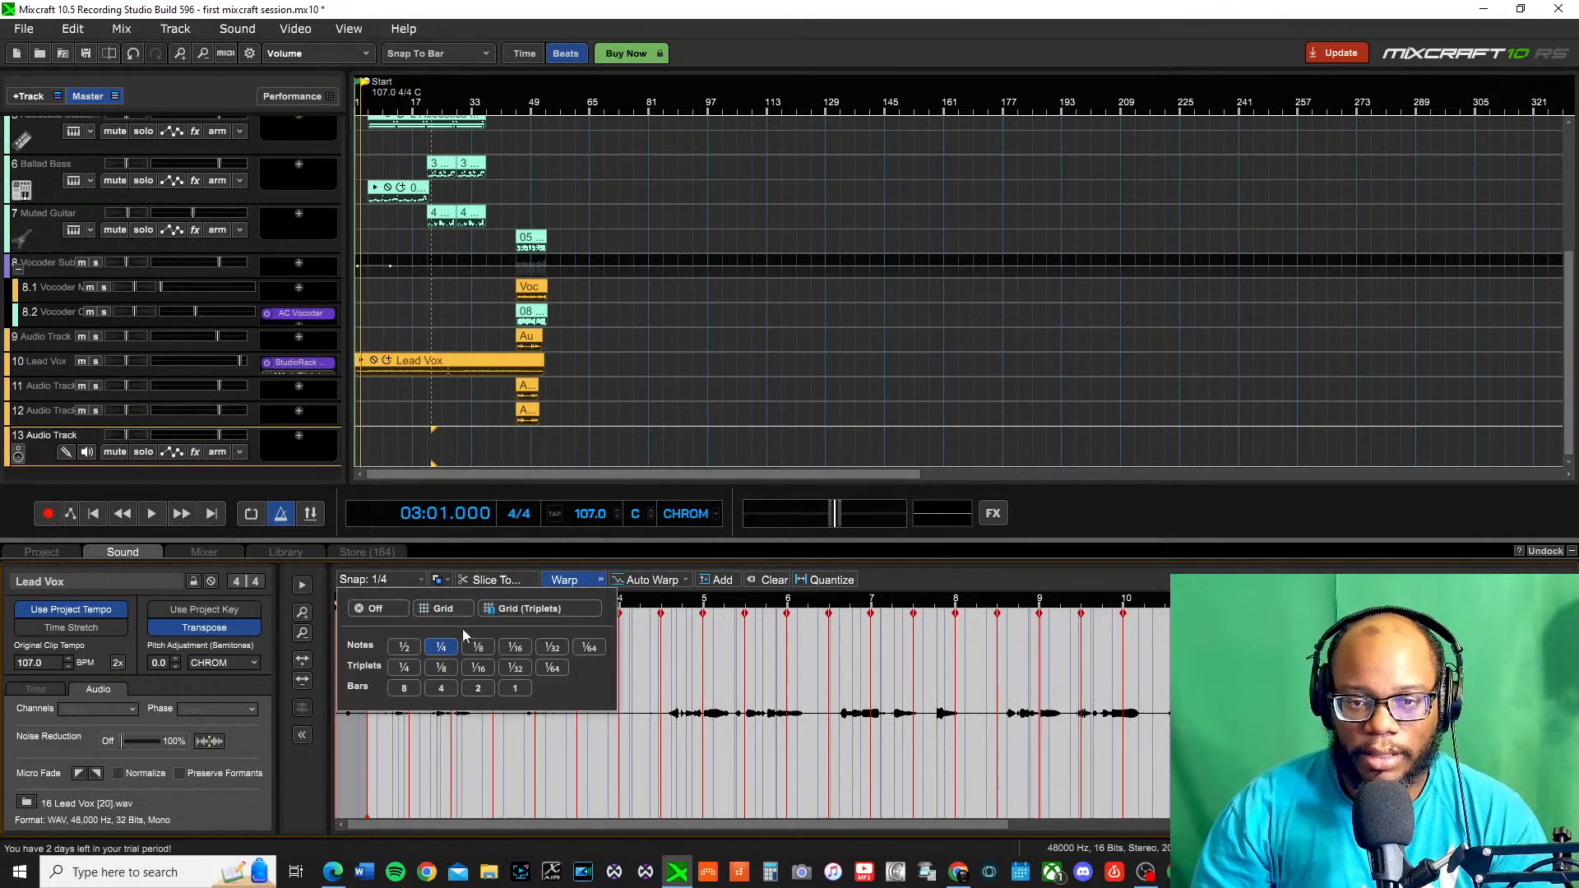
pyautogui.click(1049, 583)
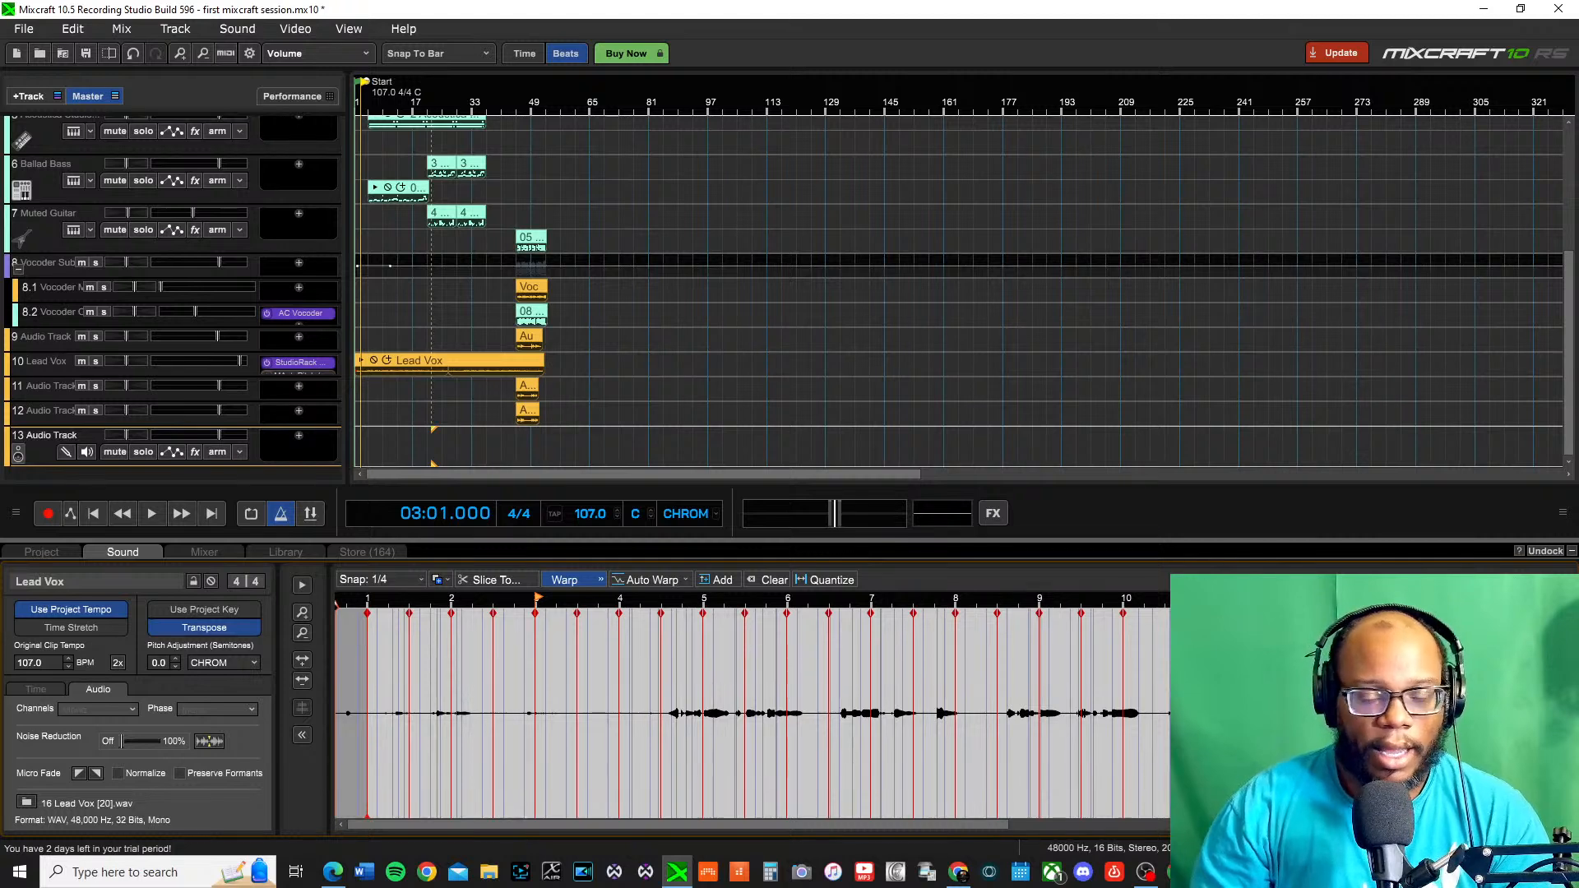